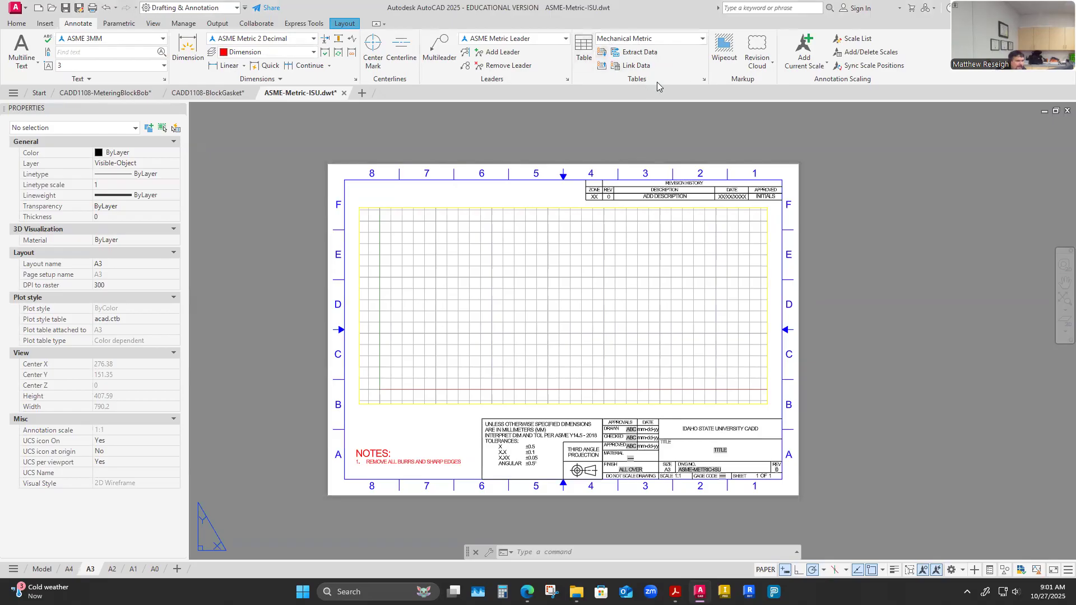
Review the available table styles, including the options for Mechanical Metric, and check the ASME 3MM text style settings.
click(704, 78)
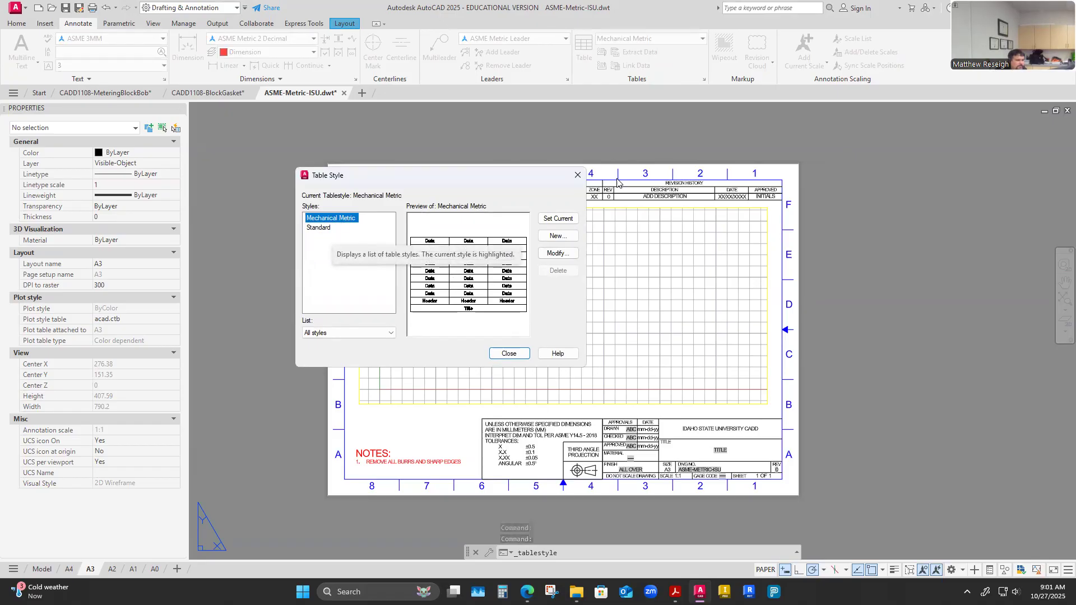
click(577, 174)
click(702, 38)
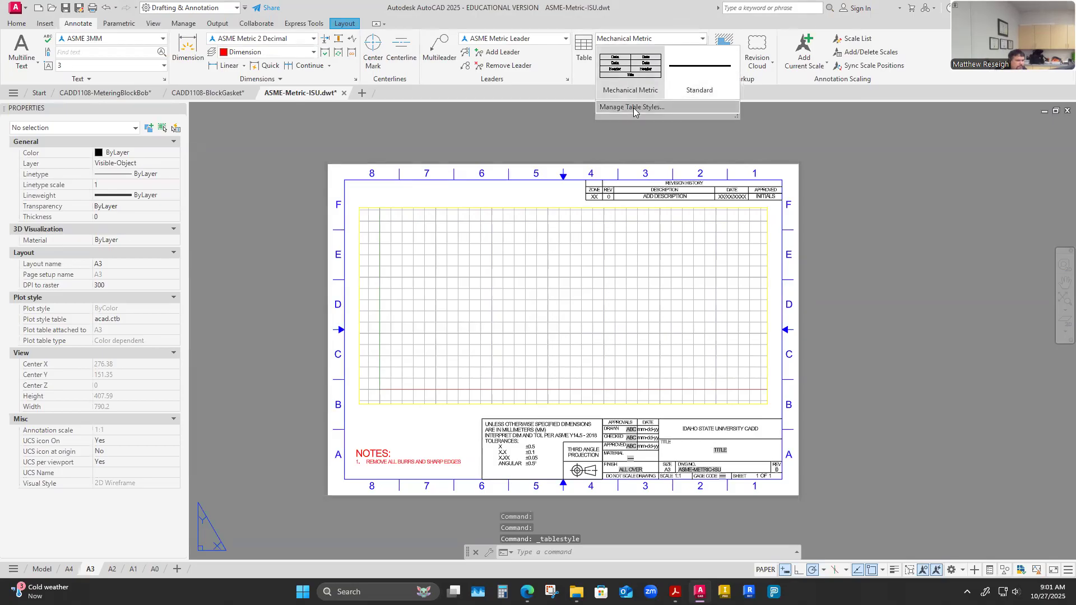
click(633, 107)
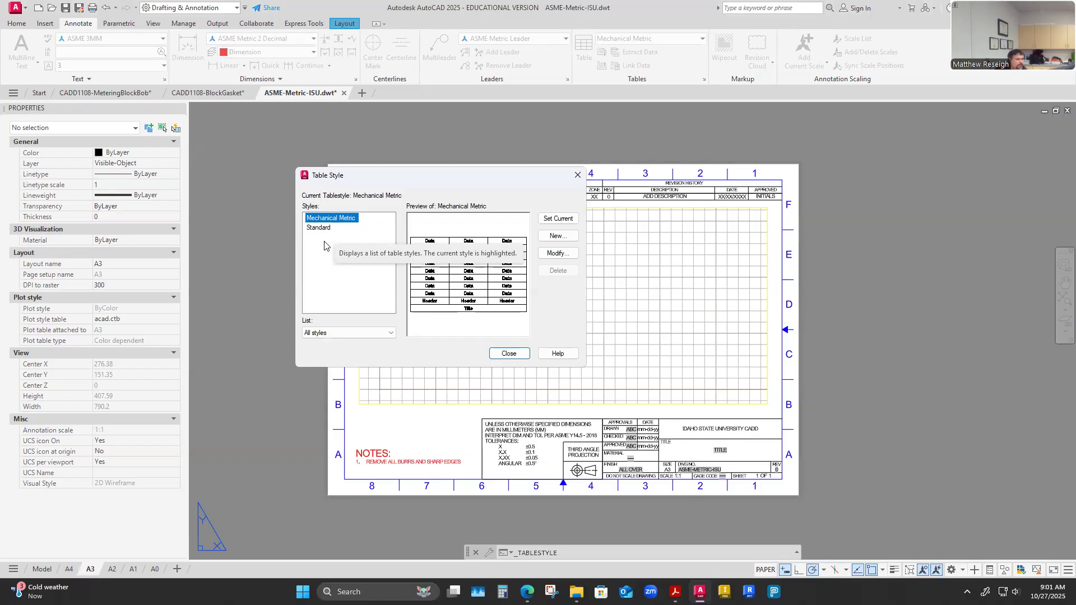
click(325, 242)
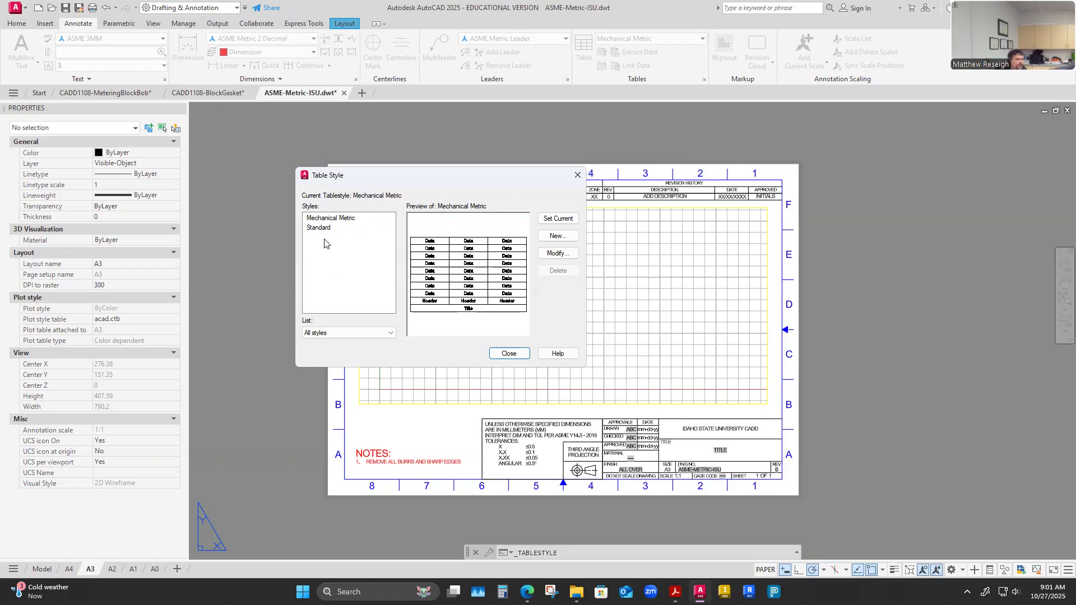
click(338, 219)
right_click(337, 219)
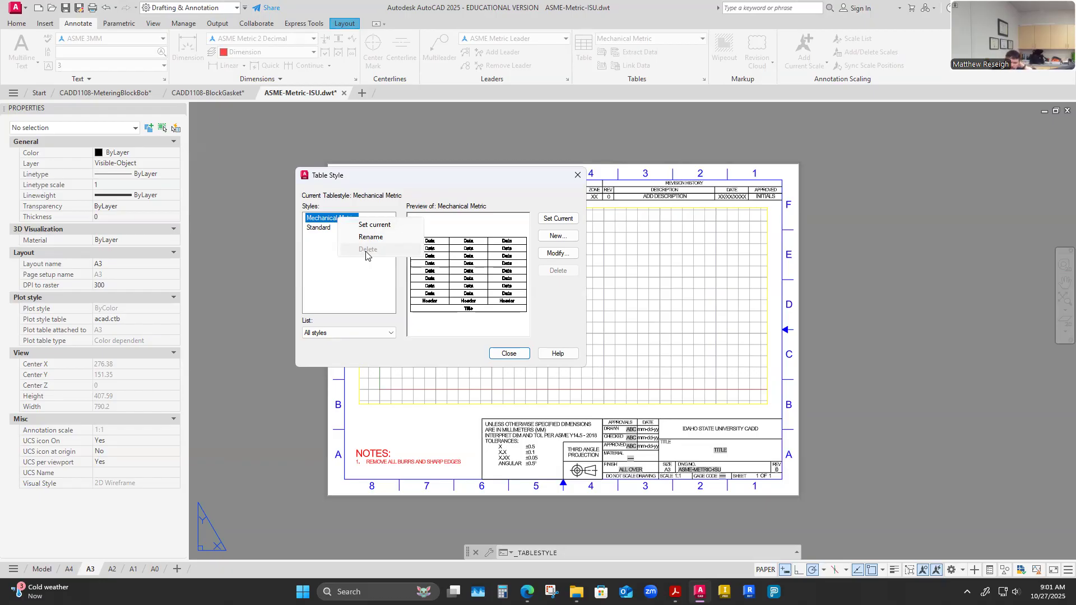
click(827, 321)
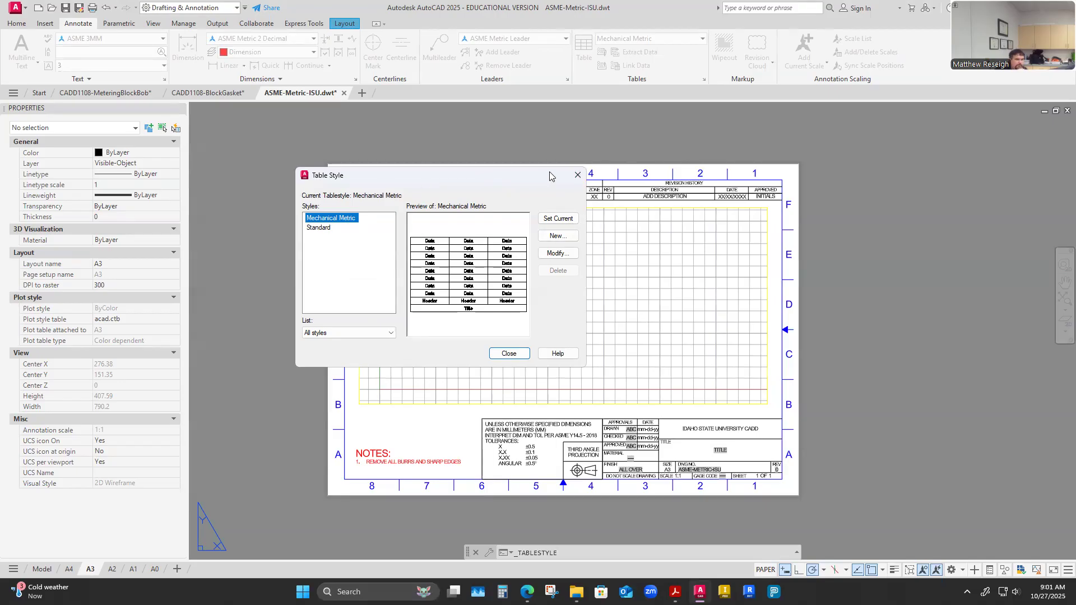
click(572, 176)
click(164, 79)
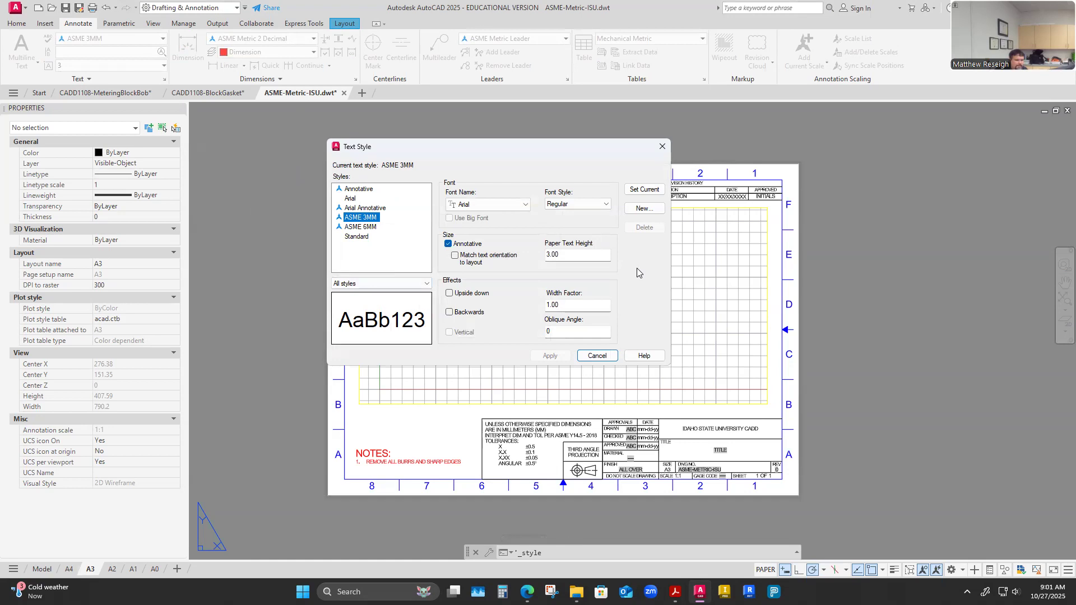
click(663, 147)
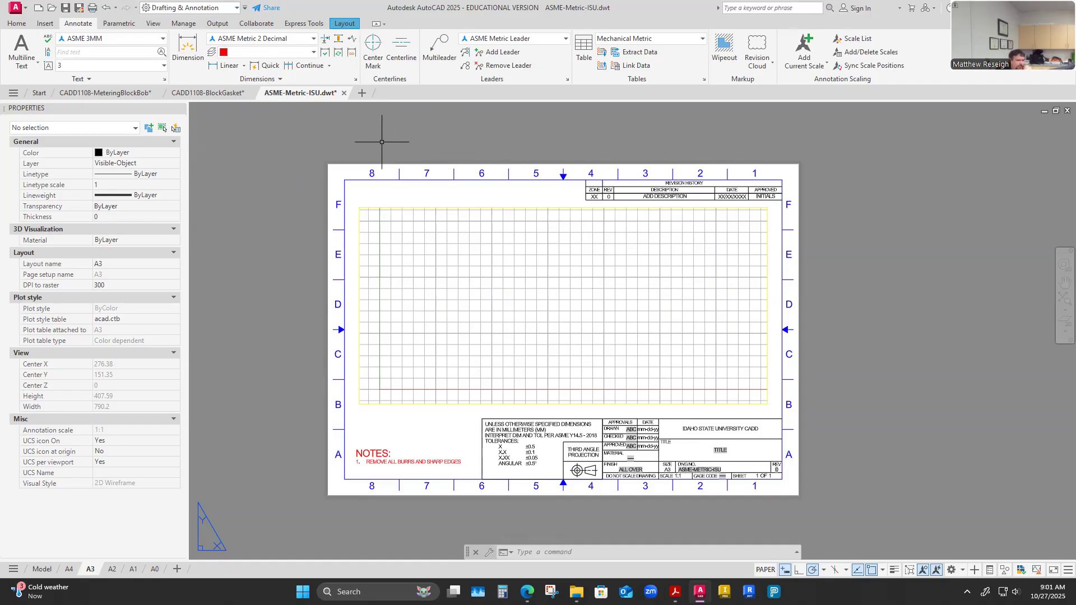
Open the Mechanical Metric table style for modification and enlarge its settings window for a larger preview.
click(705, 79)
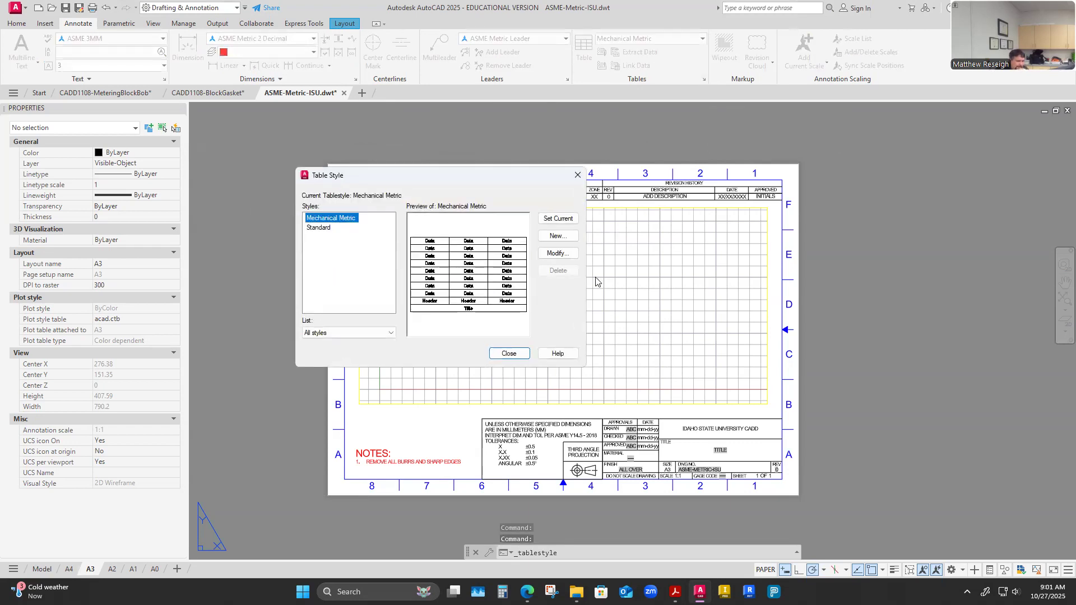
click(322, 240)
click(329, 222)
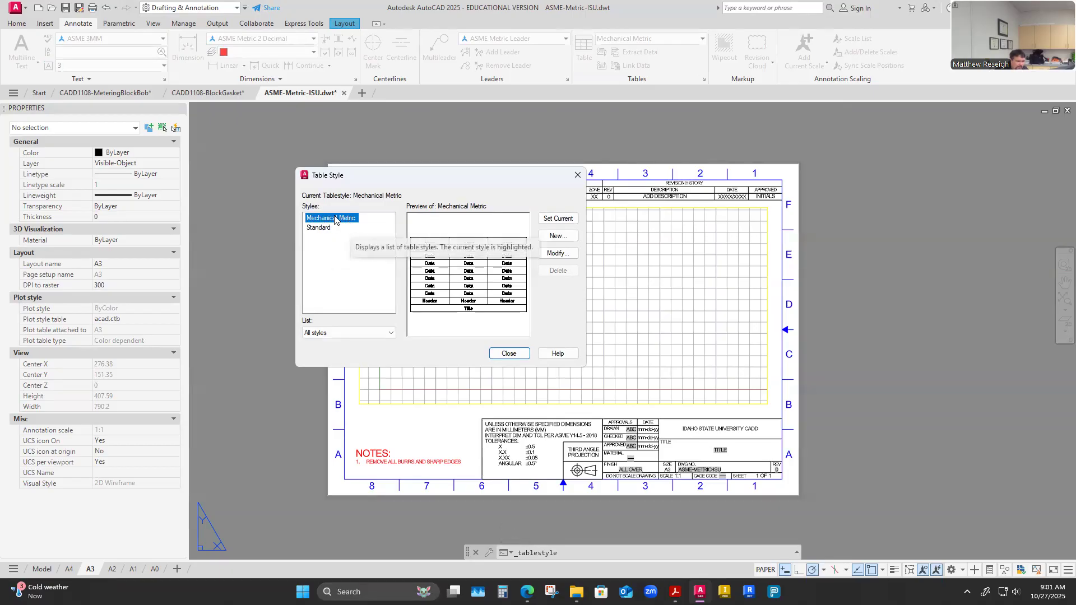
click(550, 253)
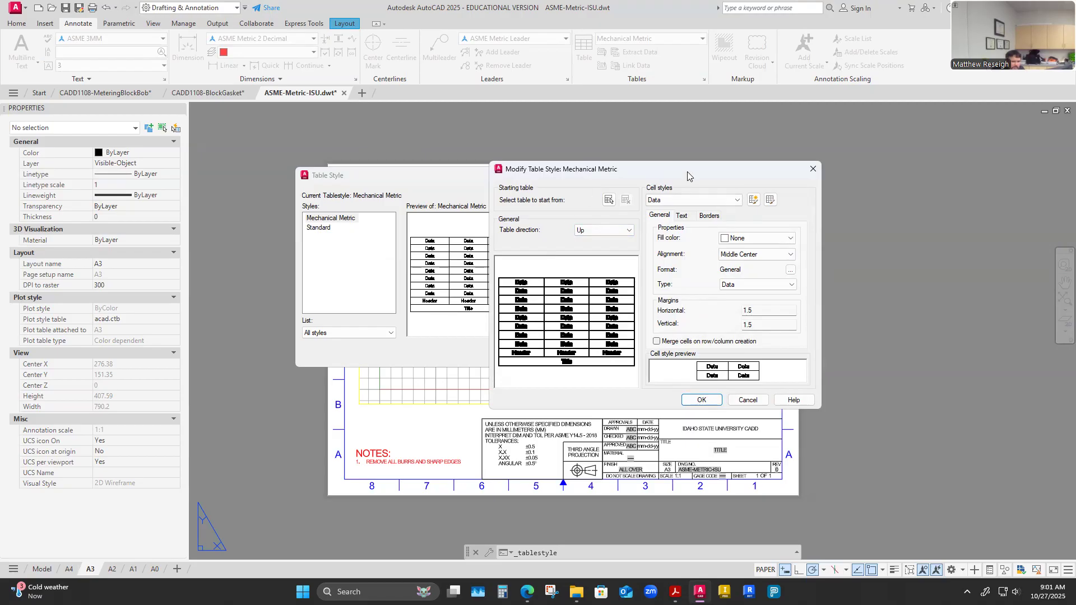
drag(687, 171, 576, 162)
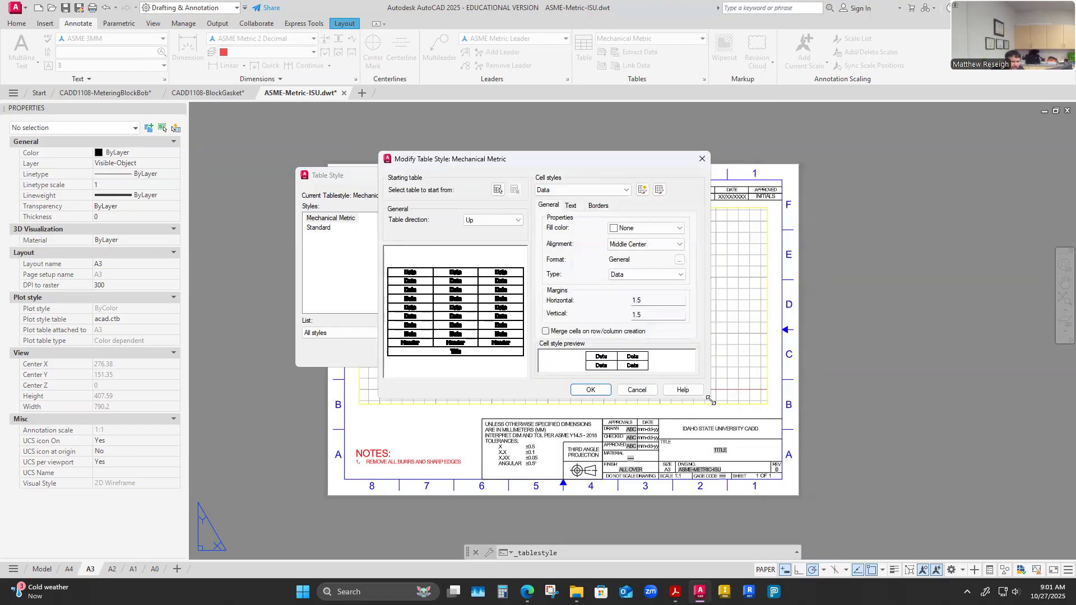
drag(711, 399, 814, 486)
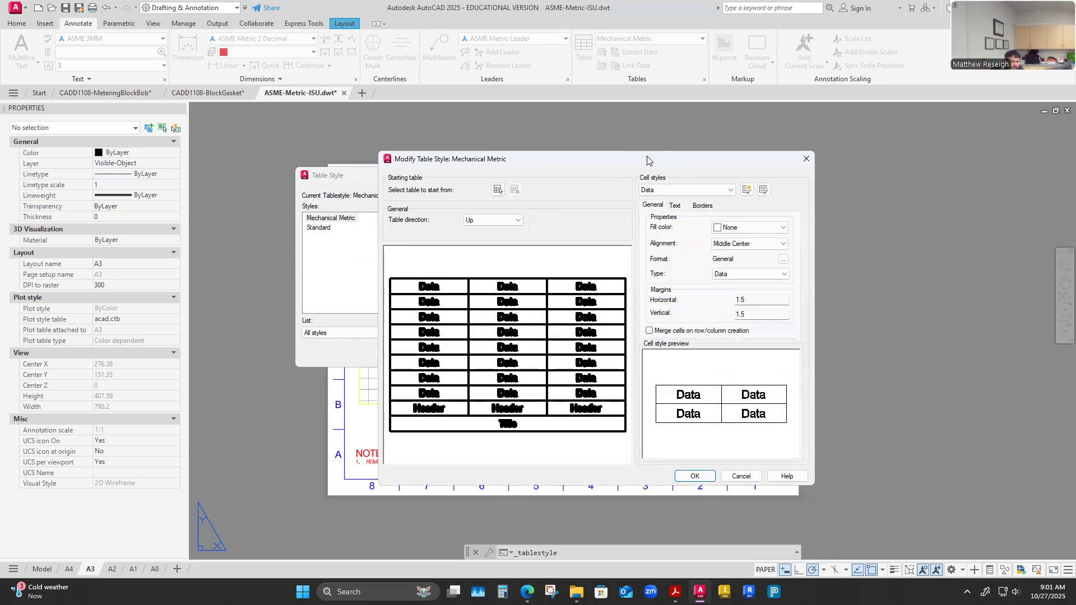
drag(646, 156, 569, 158)
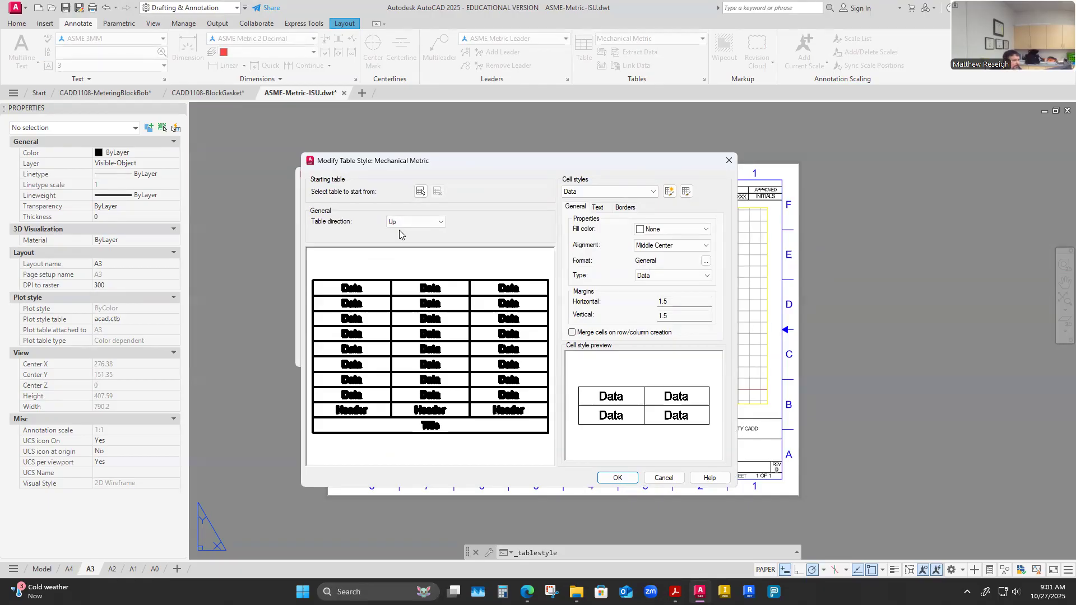
Try the Down table direction in the Mechanical Metric style, then restore the direction to Up.
click(401, 222)
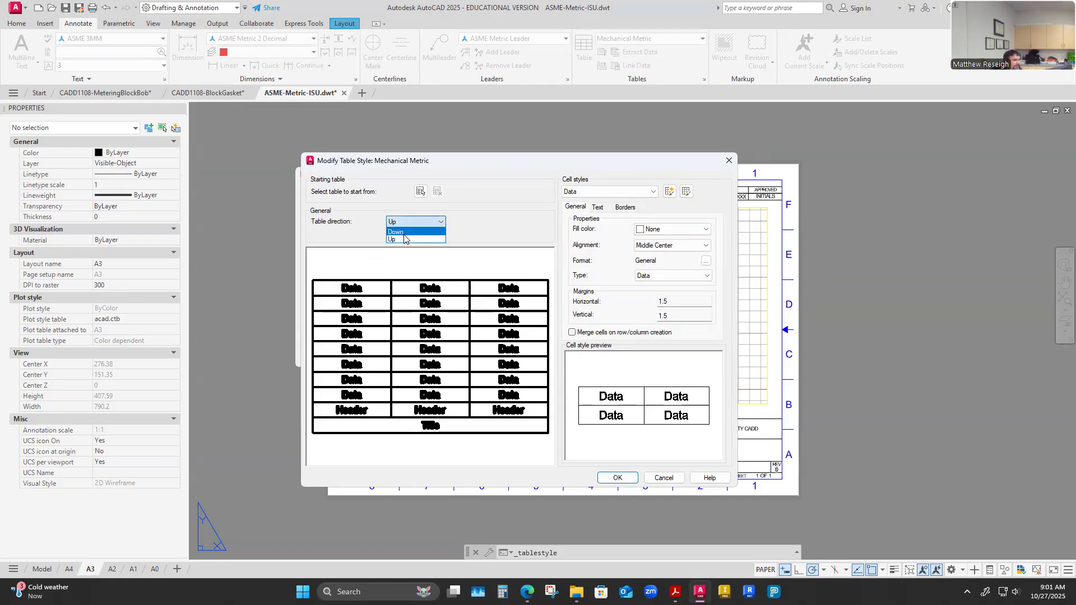
click(399, 231)
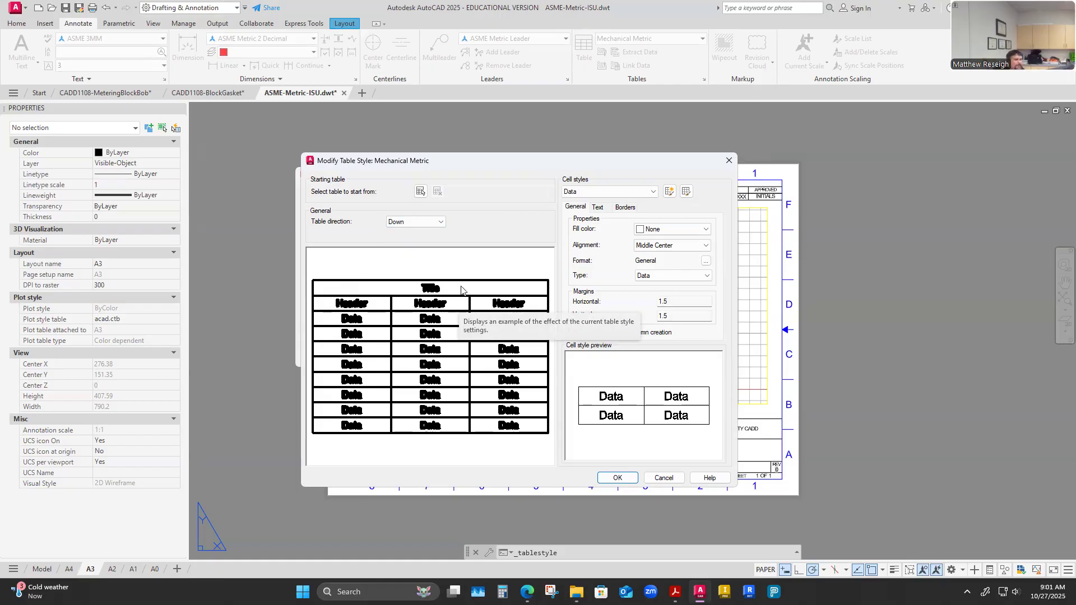
click(442, 224)
click(401, 233)
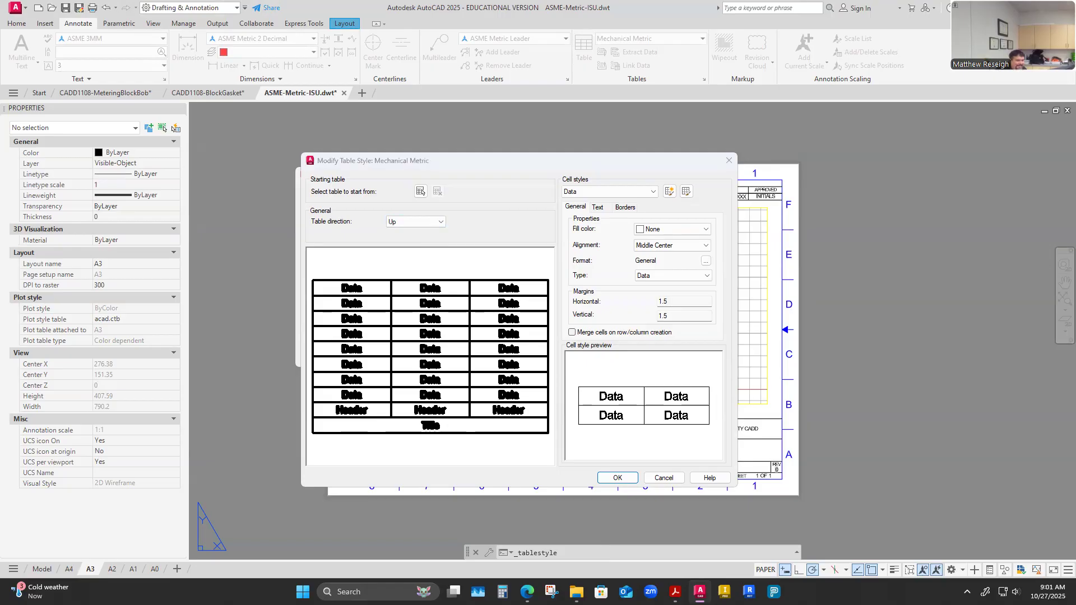
click(439, 223)
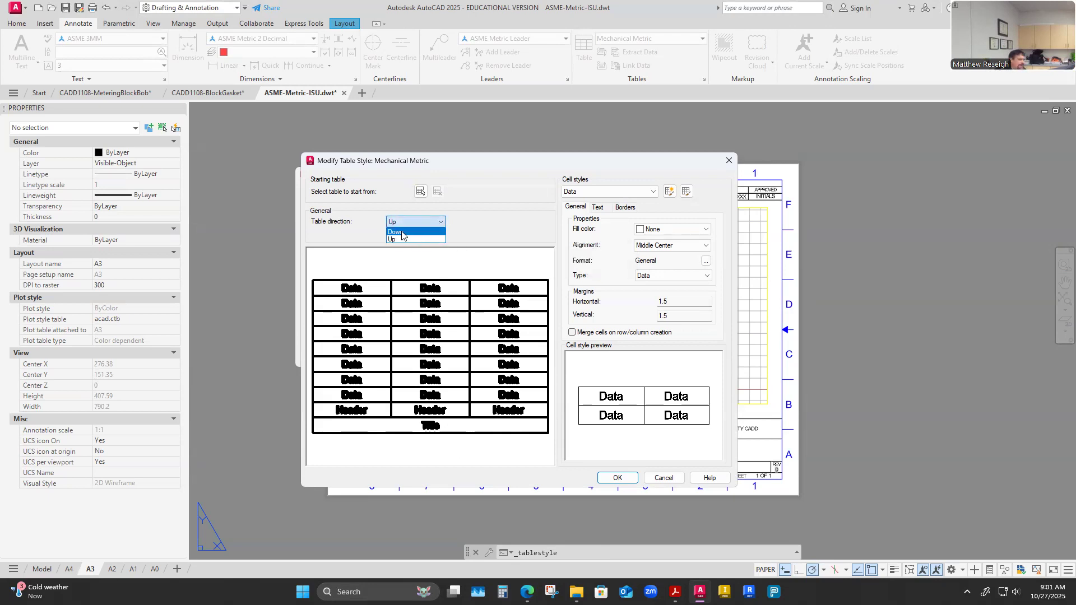
click(401, 232)
click(420, 222)
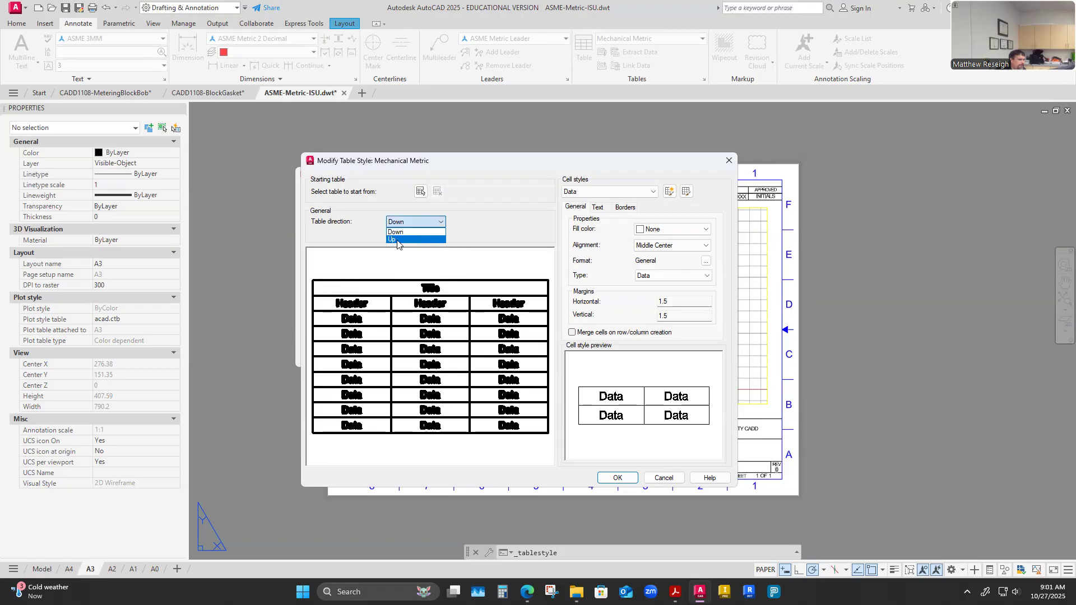
click(397, 239)
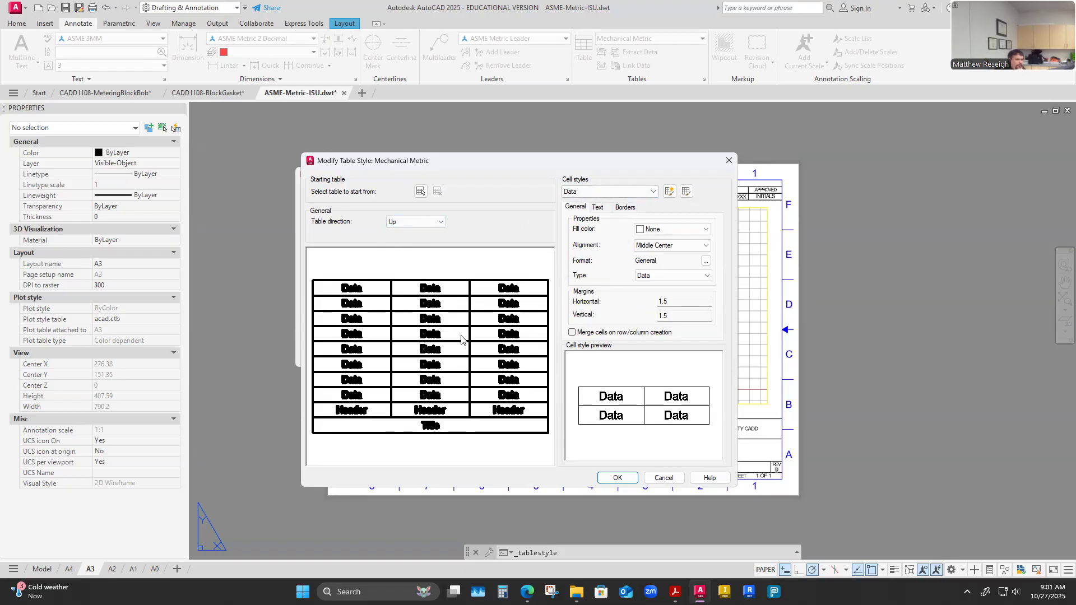
Review the cell styles available in the Mechanical Metric table style, keeping Data selected.
click(653, 192)
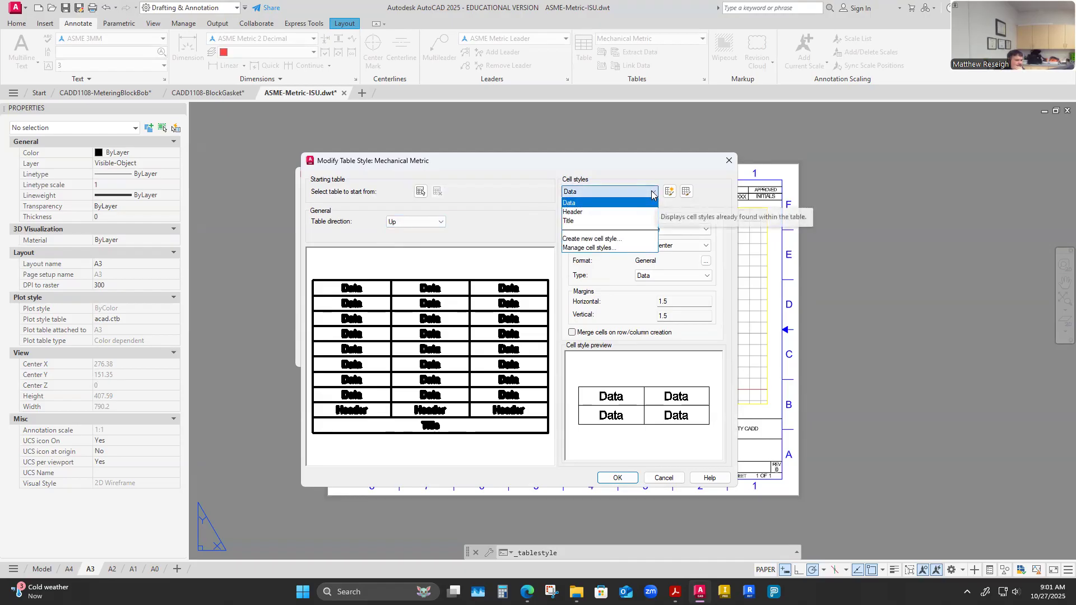
click(654, 193)
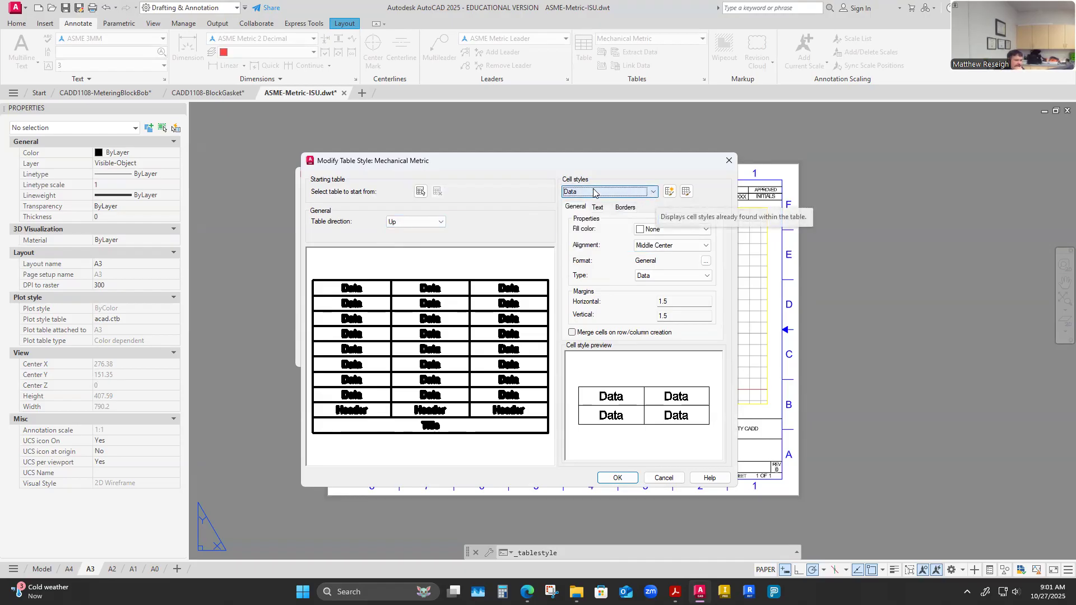
click(654, 192)
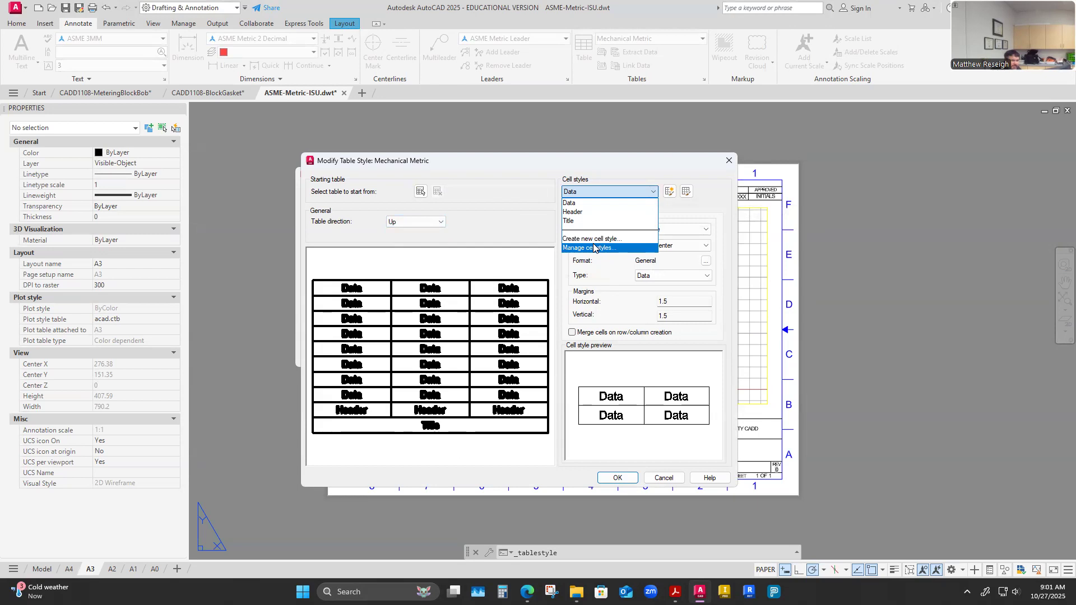
click(672, 209)
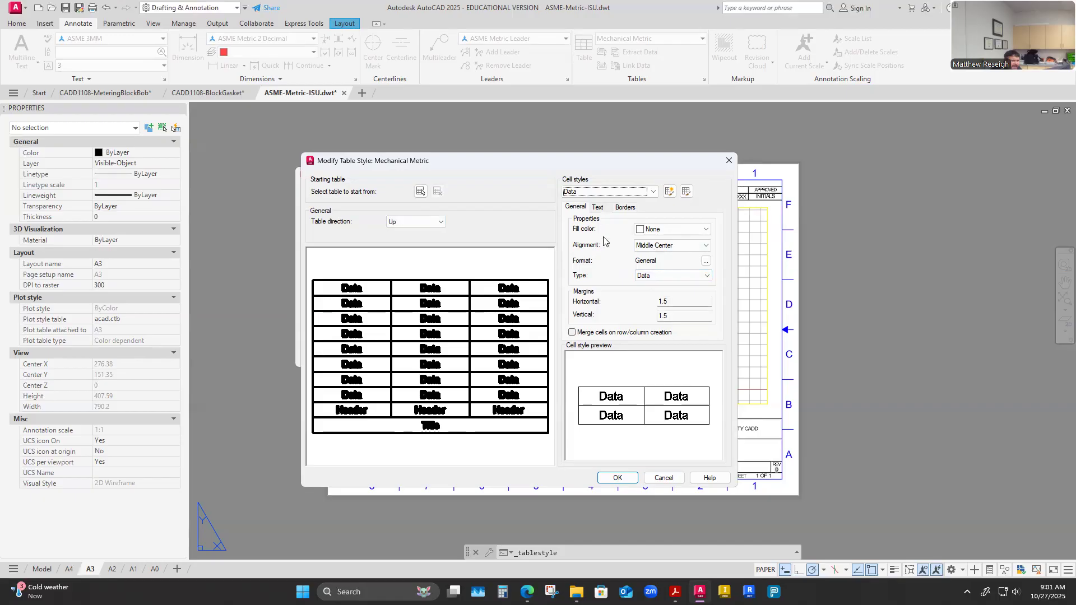
Use the ASME 3MM text style for the Data cells and check their border settings.
click(599, 208)
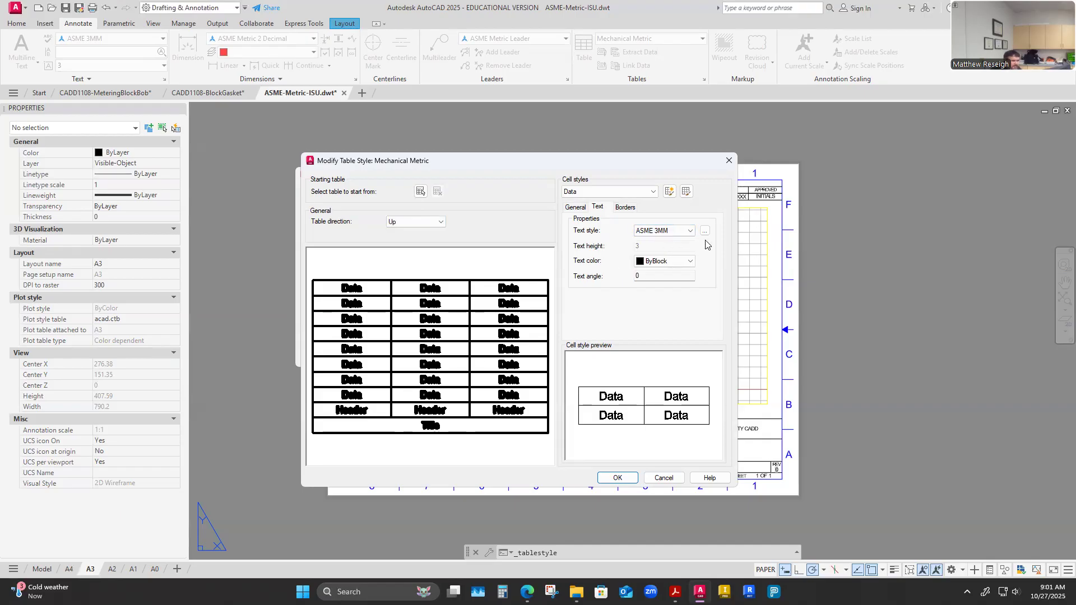
click(680, 232)
click(689, 231)
click(690, 231)
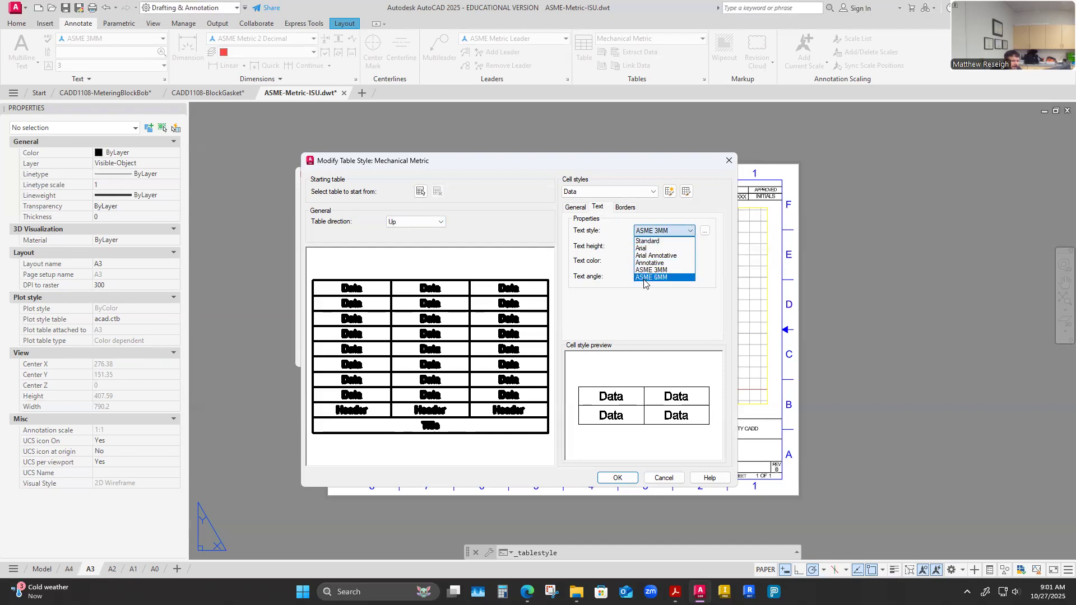
click(648, 271)
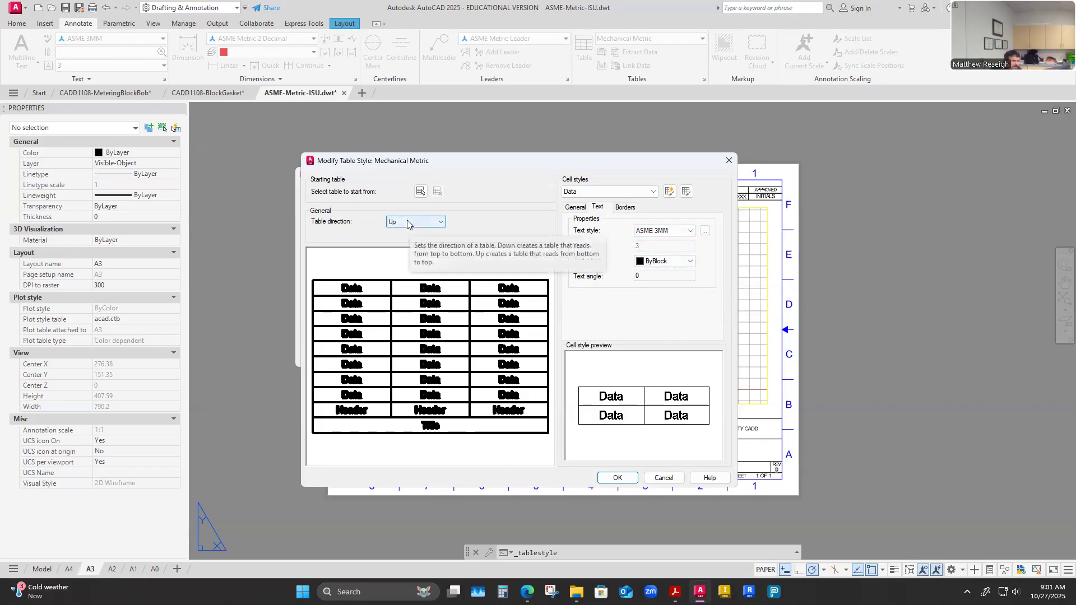
click(624, 207)
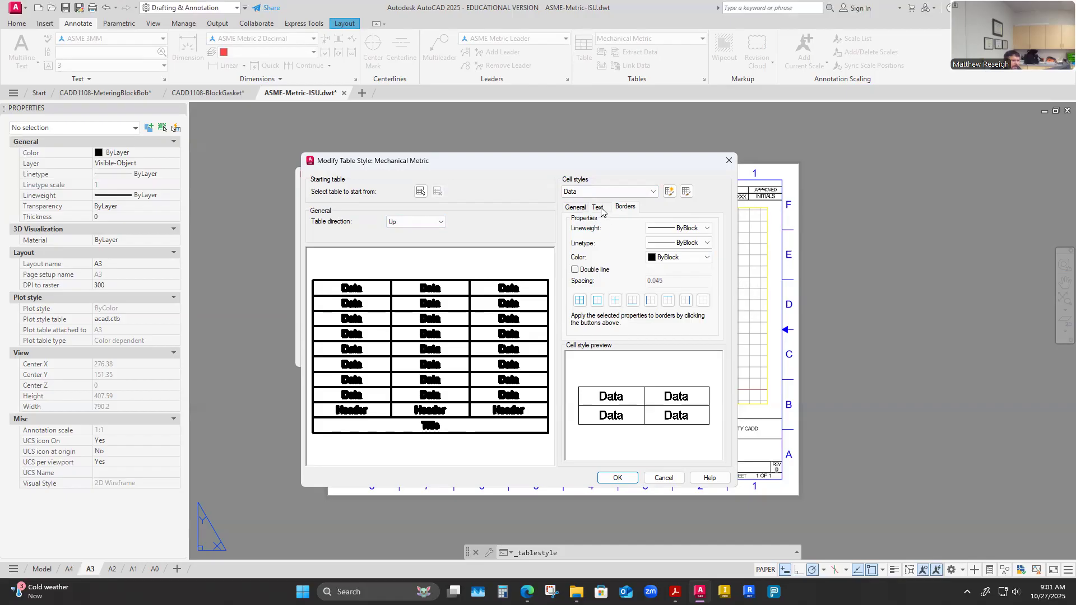
click(598, 208)
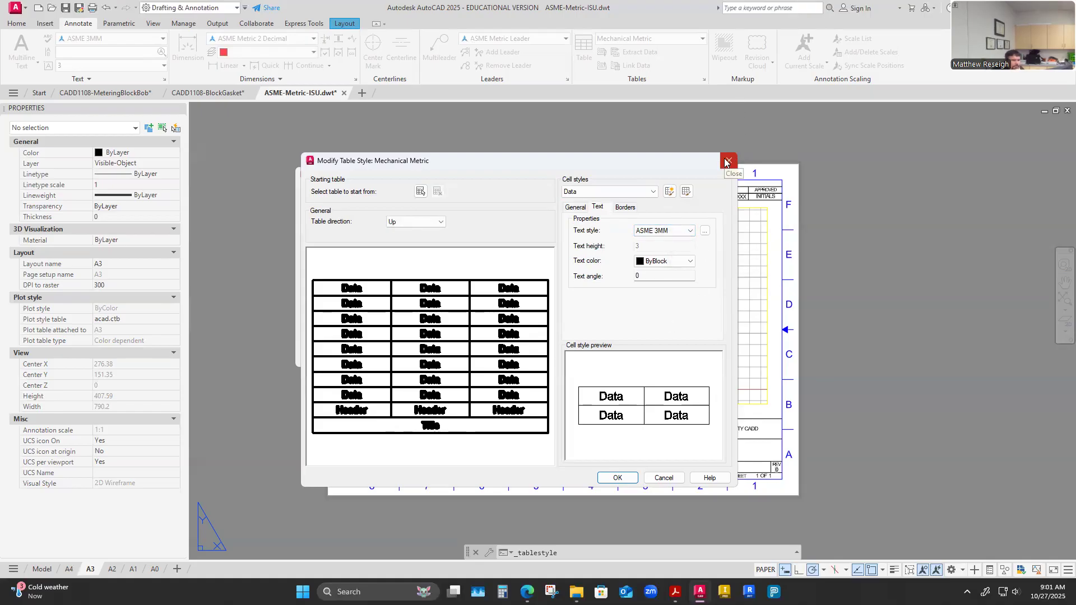
Accept the style settings, make Mechanical Metric the current table style and save the template.
click(616, 478)
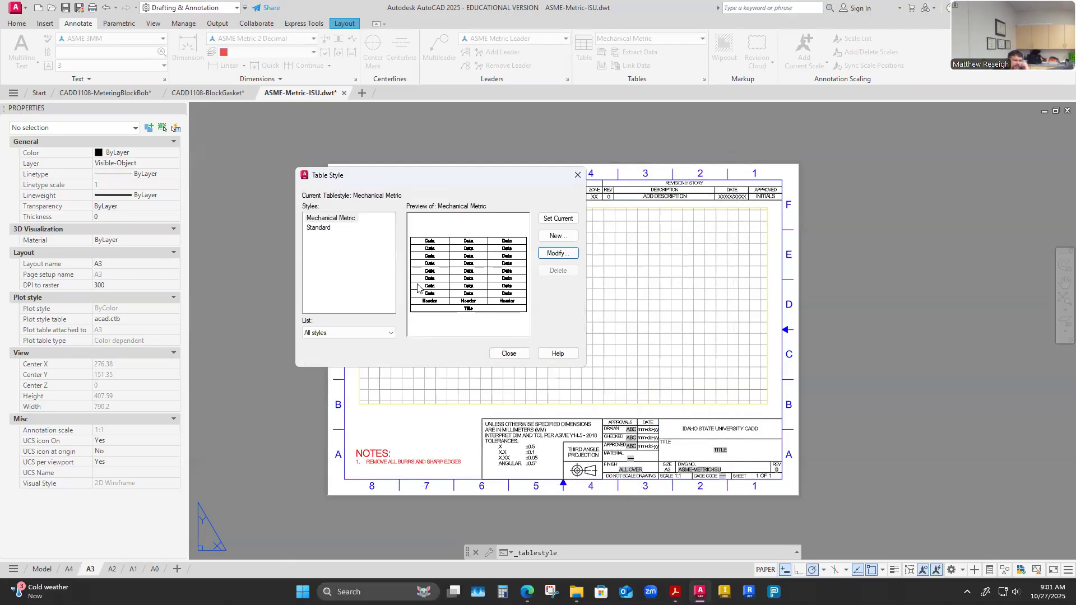
click(340, 218)
click(558, 219)
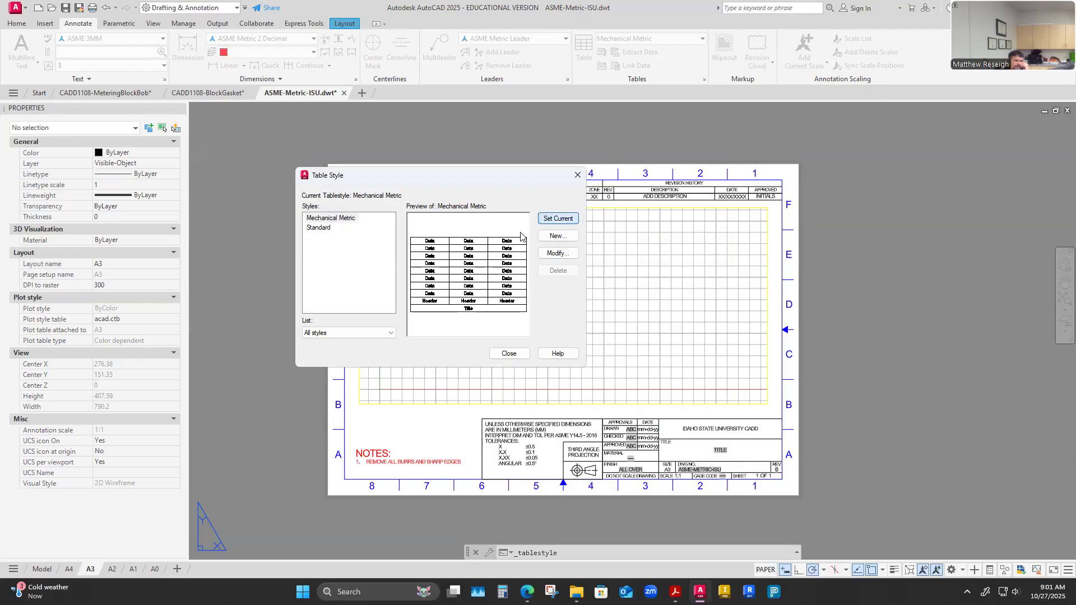
click(509, 353)
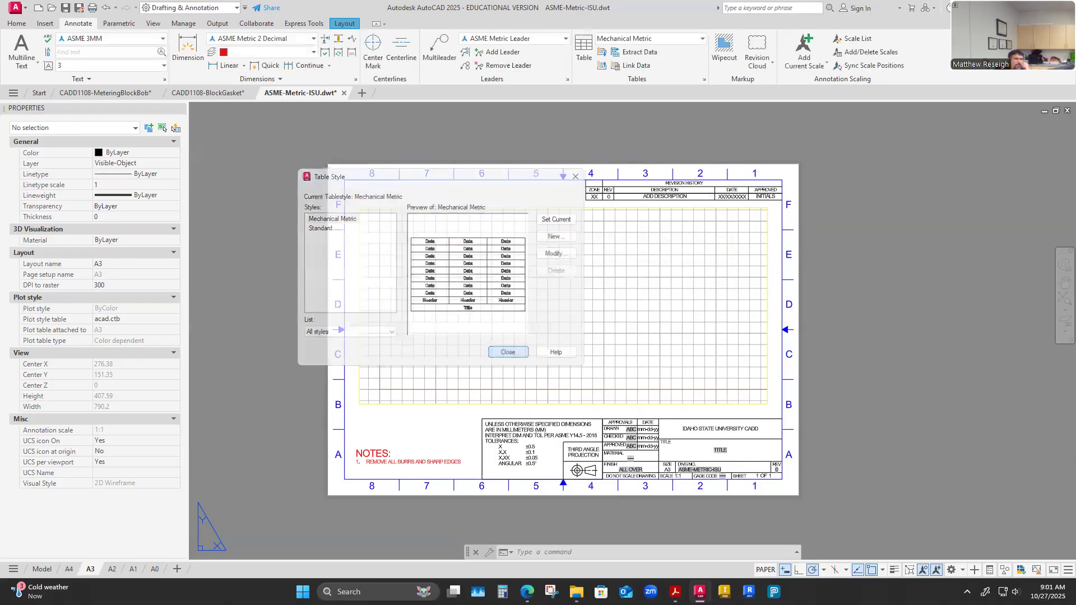
click(65, 8)
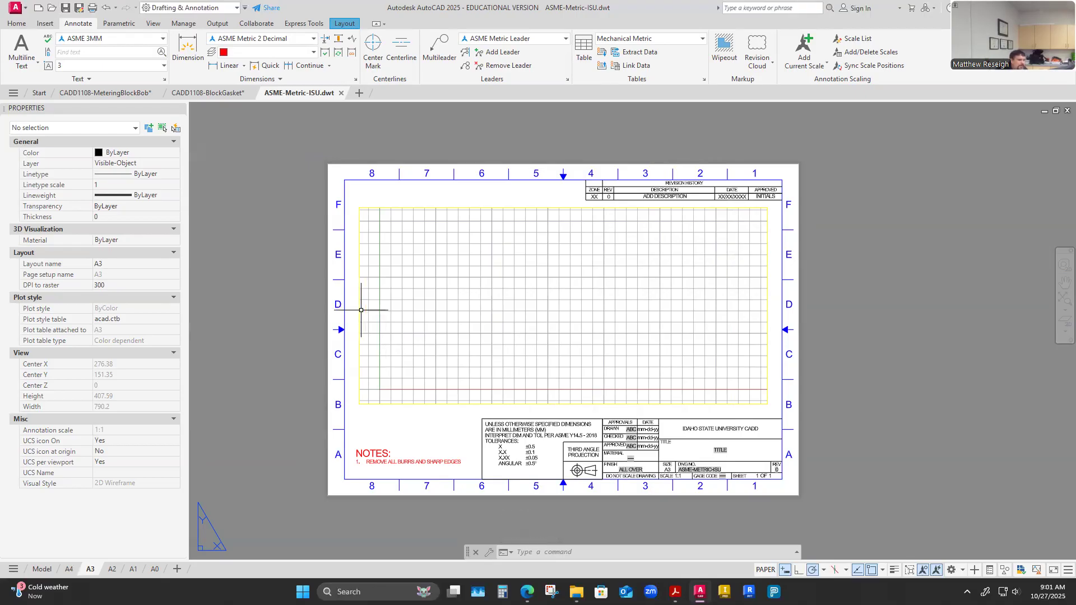
Open the ASME-Metric-ISU-A3 template from the Templates-AutoCAD folder inside 0-General under ISU CADD.
click(53, 8)
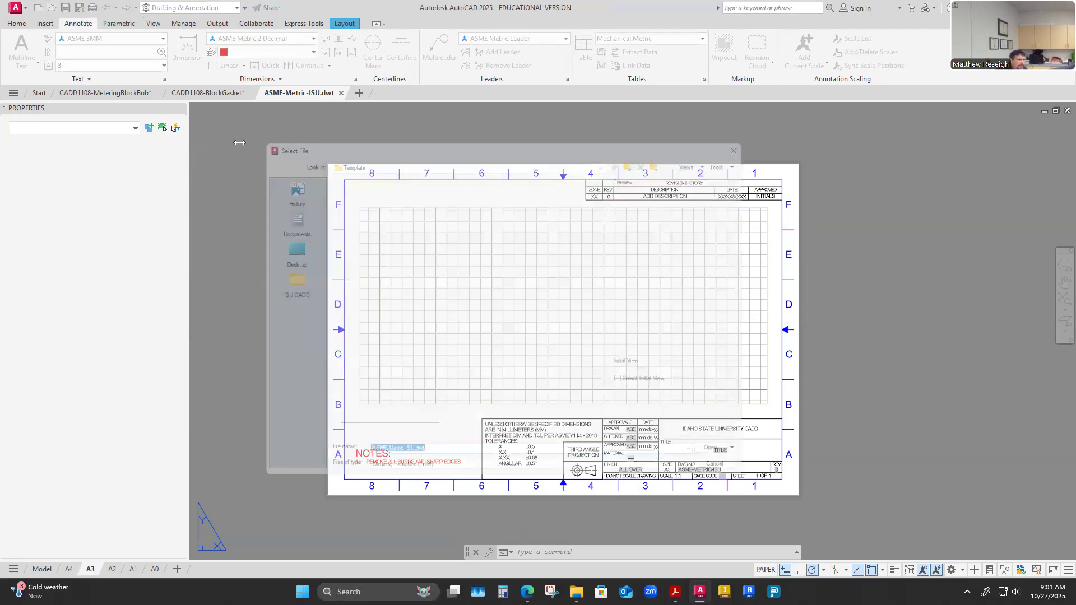
click(283, 298)
double_click(364, 183)
double_click(350, 185)
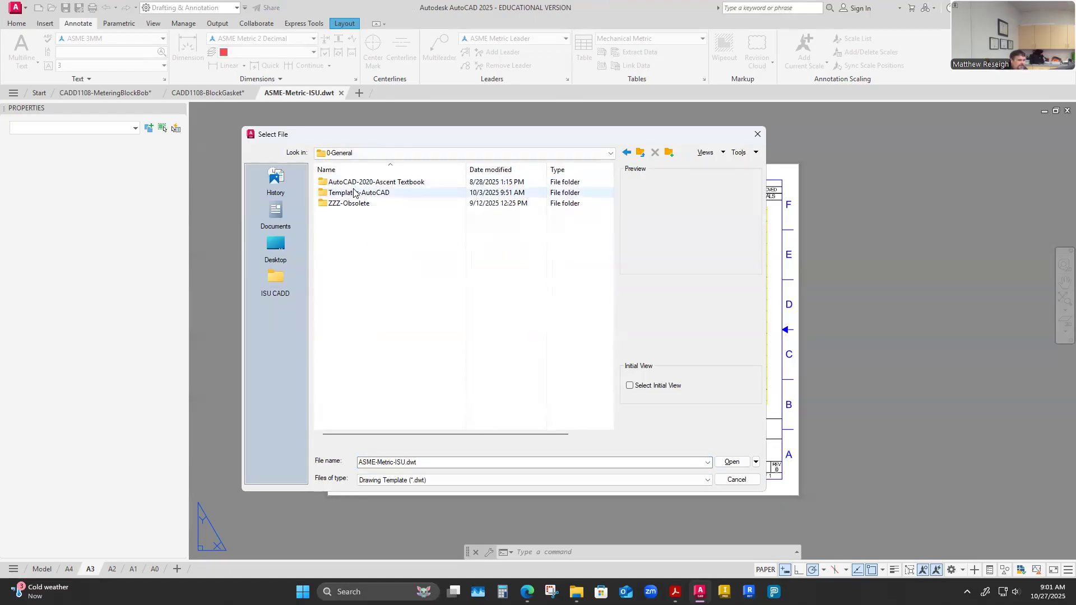
double_click(356, 194)
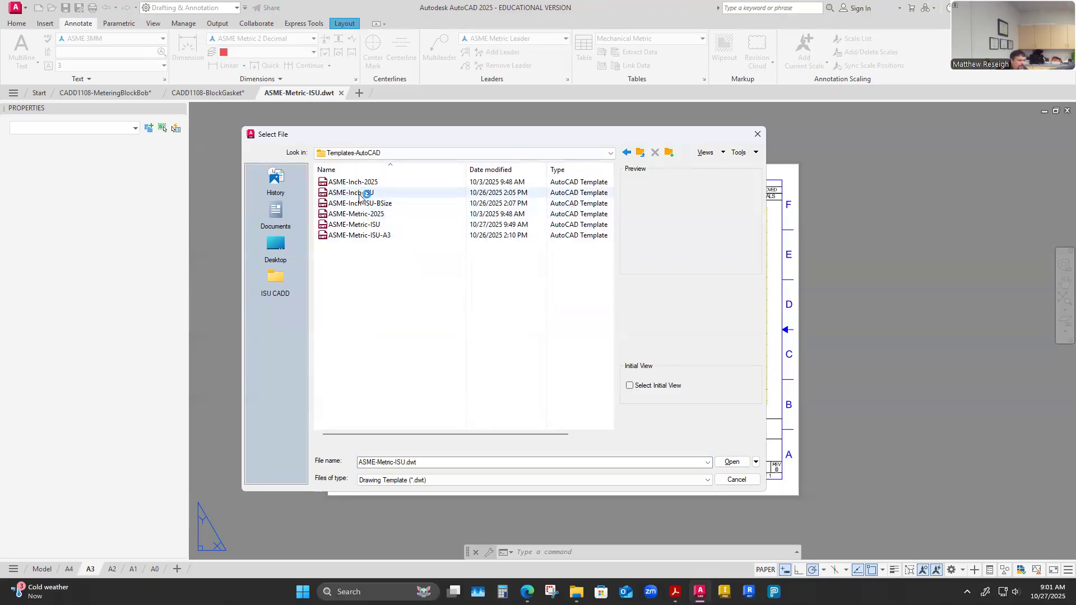
click(364, 237)
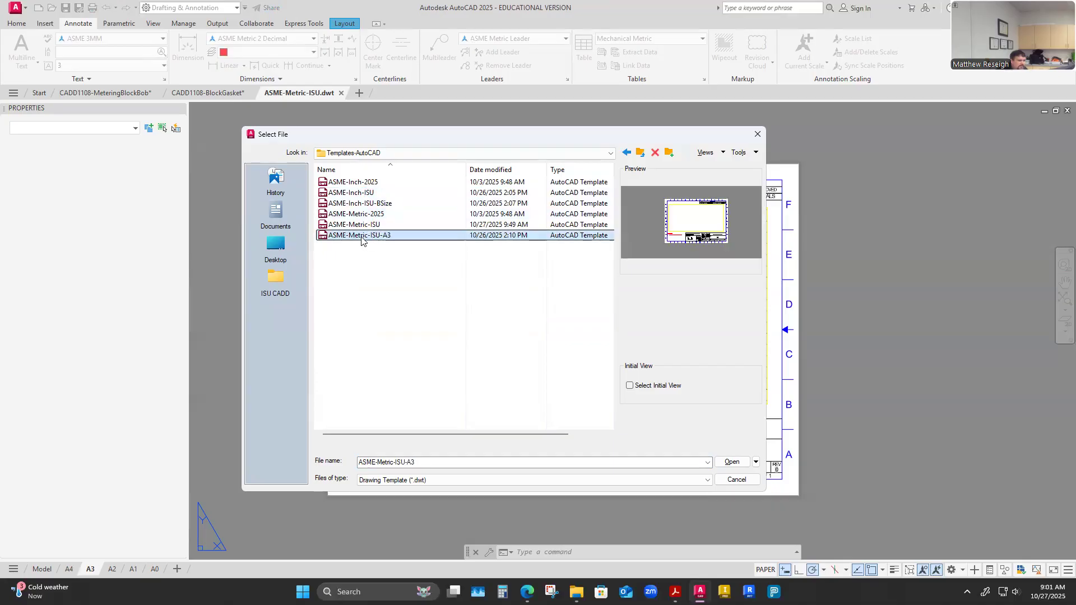
click(731, 462)
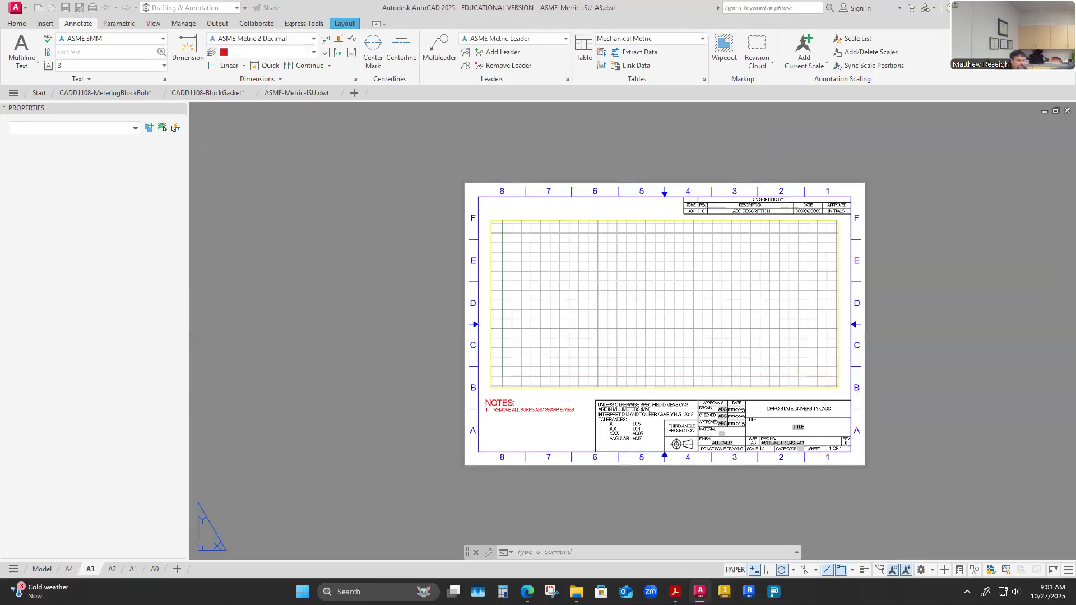
Check the text, dimension and multileader styles defined in the ASME-Metric-ISU-A3 template without changing them.
click(164, 79)
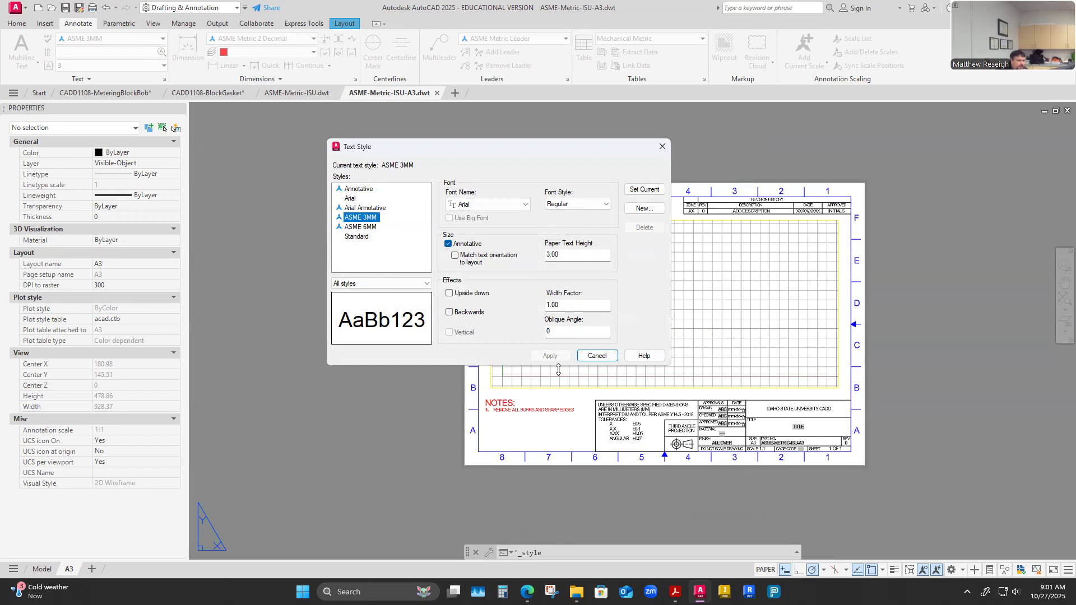
click(598, 356)
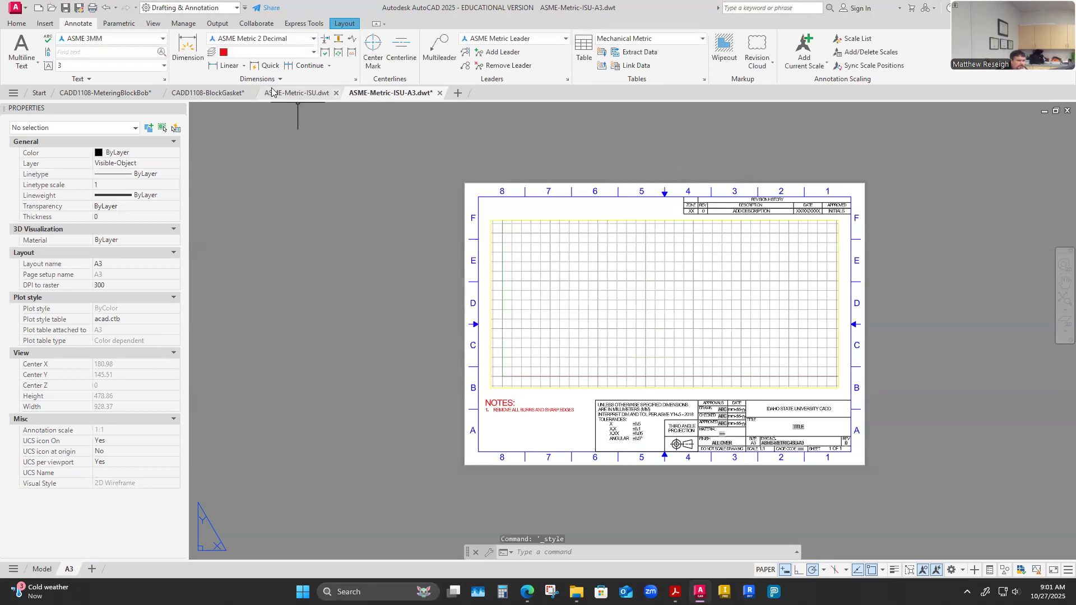
click(356, 79)
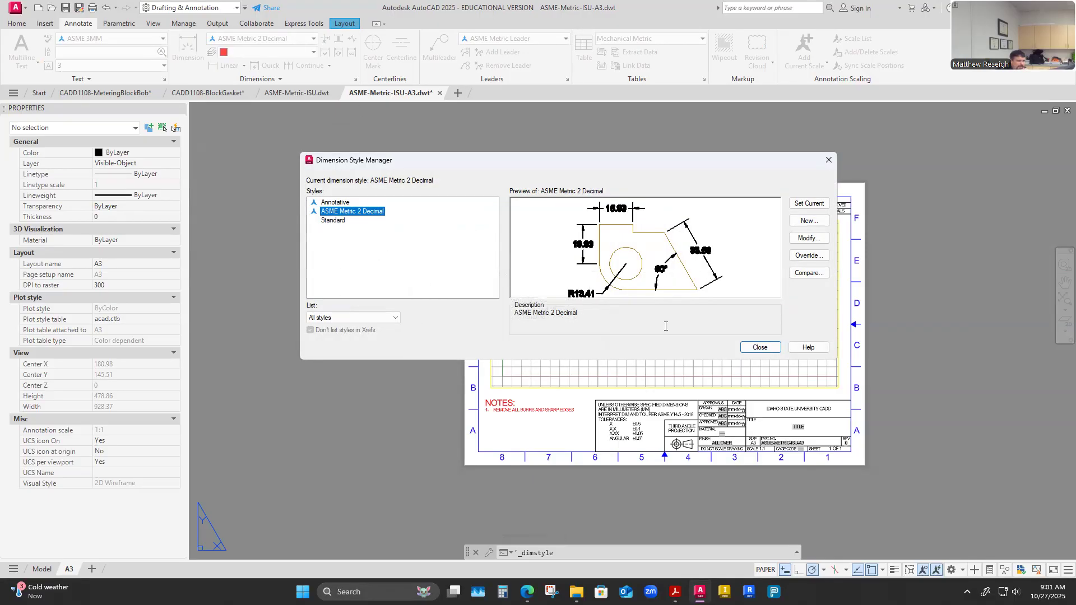
click(761, 348)
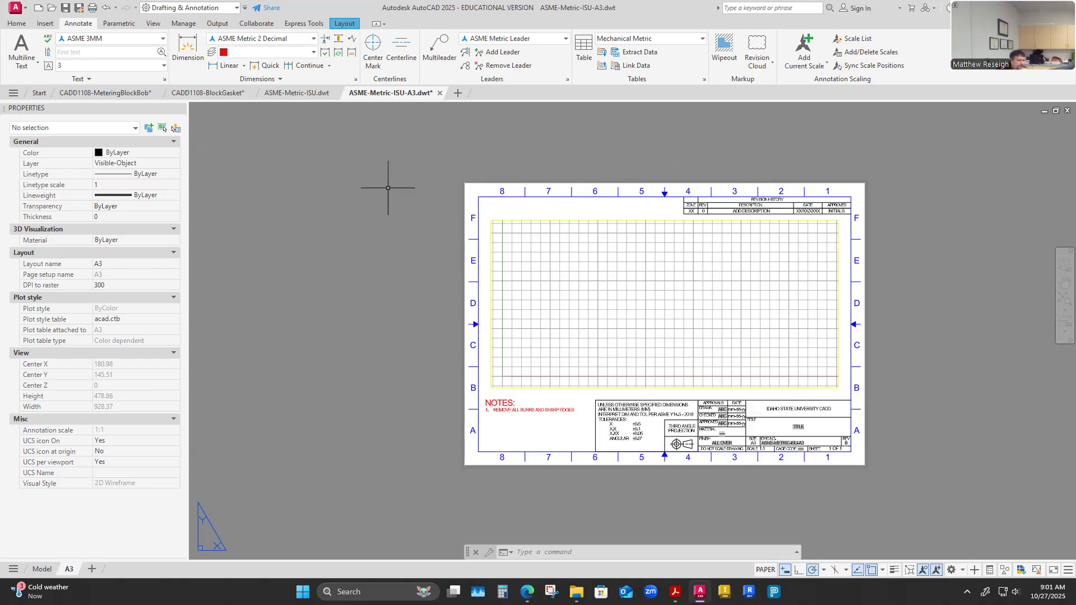
click(566, 79)
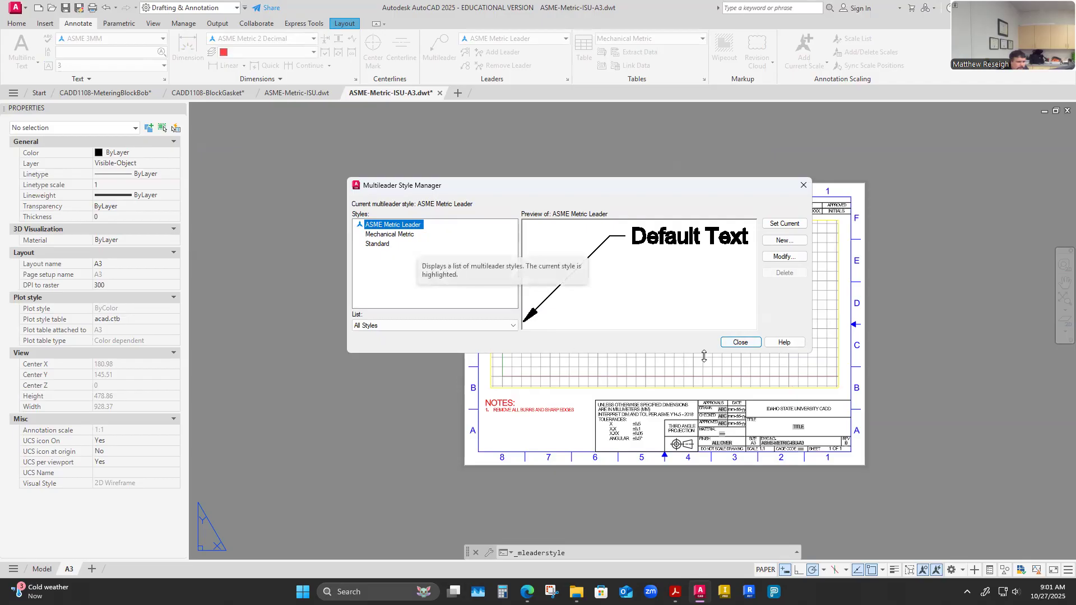
click(740, 342)
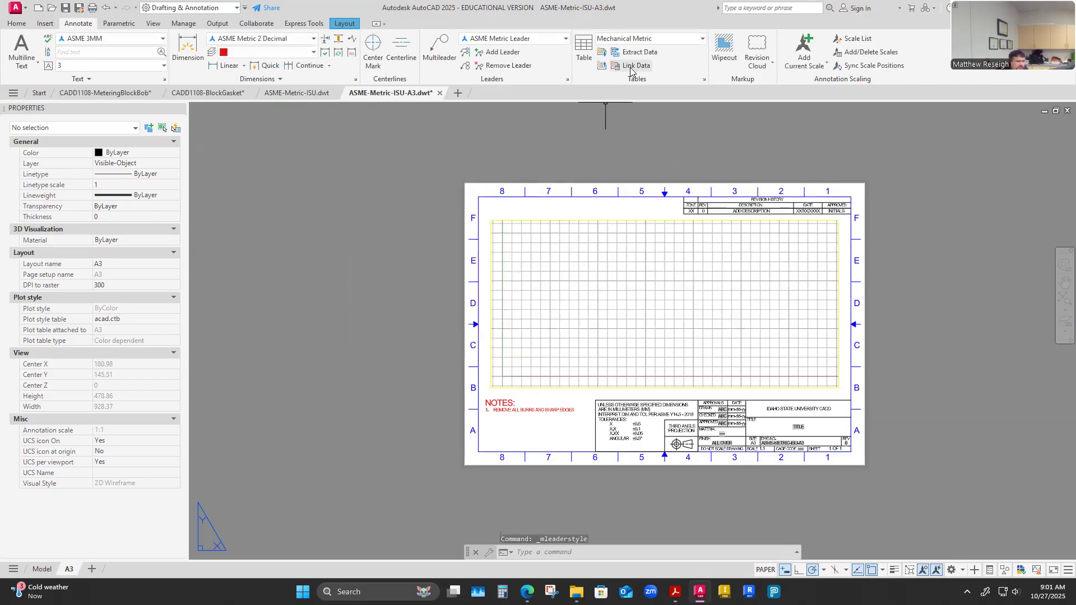
Examine the Mechanical Metric and Standard table styles and their previews, finishing with Mechanical Metric selected.
click(703, 79)
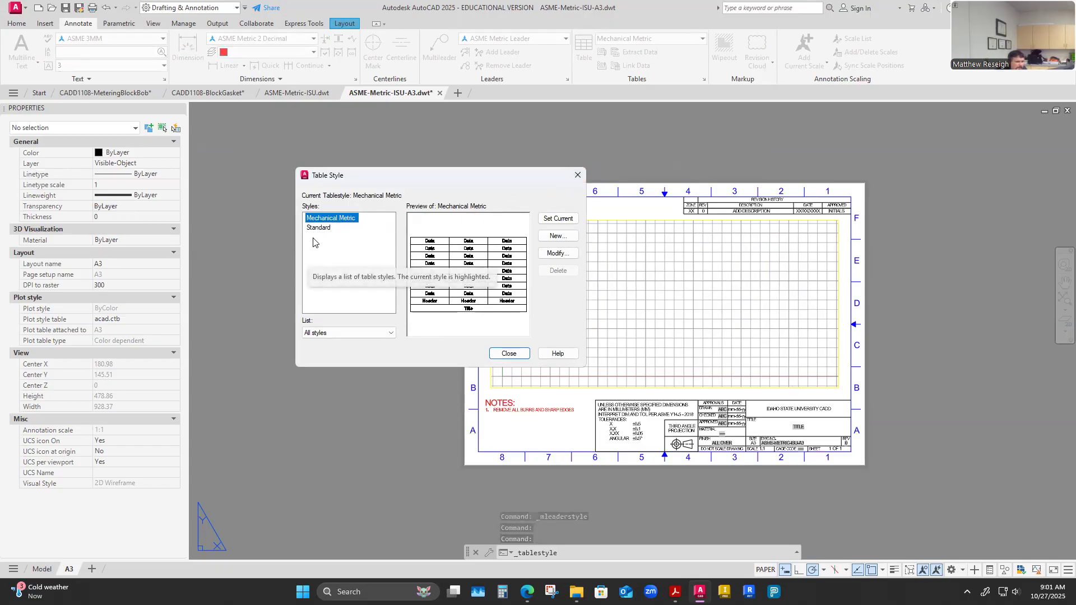
click(339, 243)
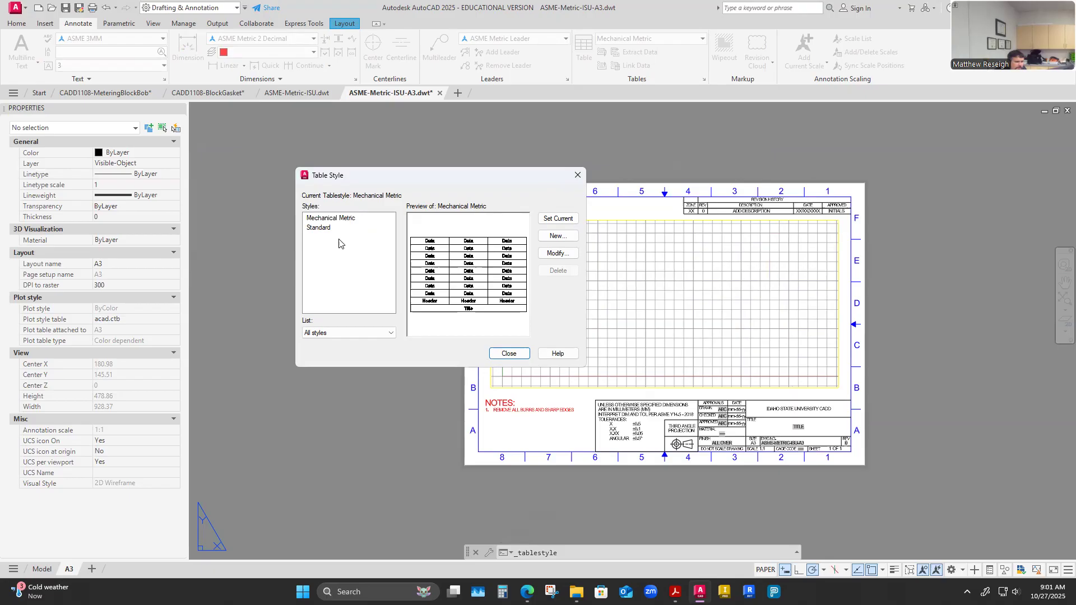
right_click(337, 220)
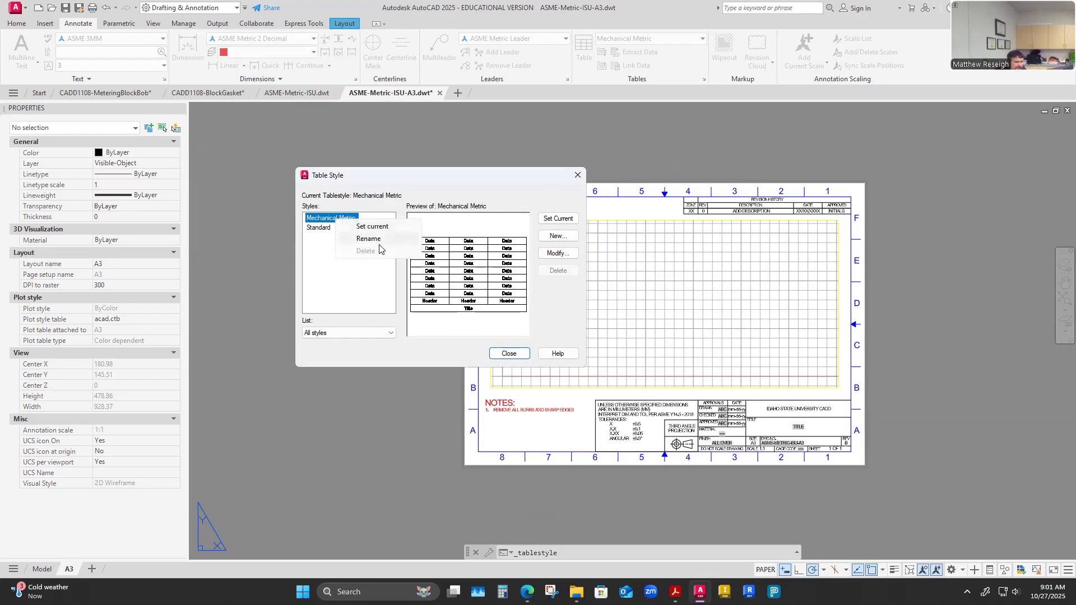
click(322, 229)
right_click(321, 229)
click(322, 292)
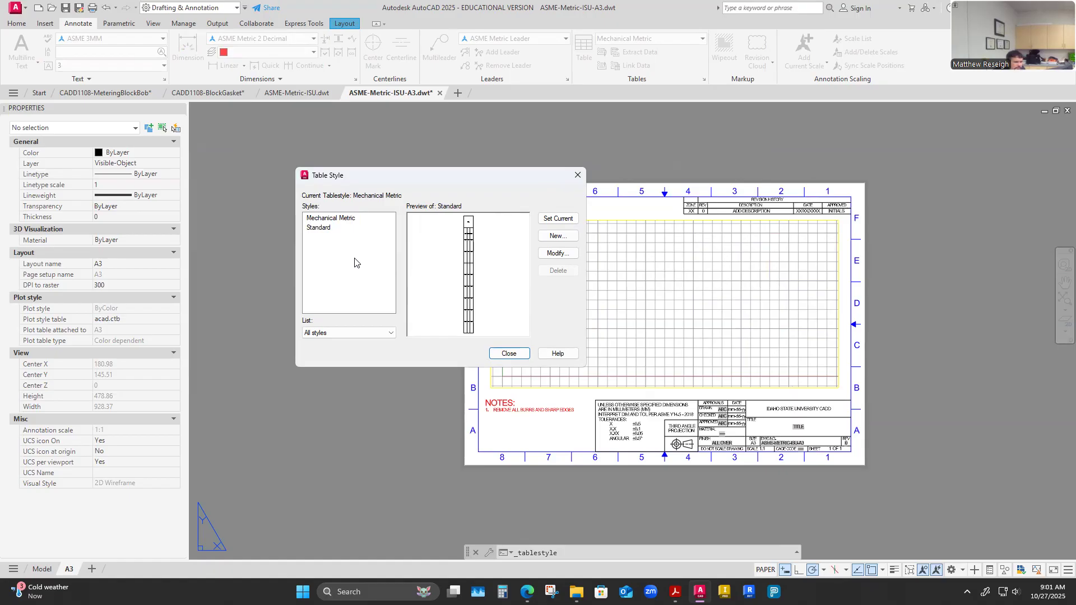
click(331, 220)
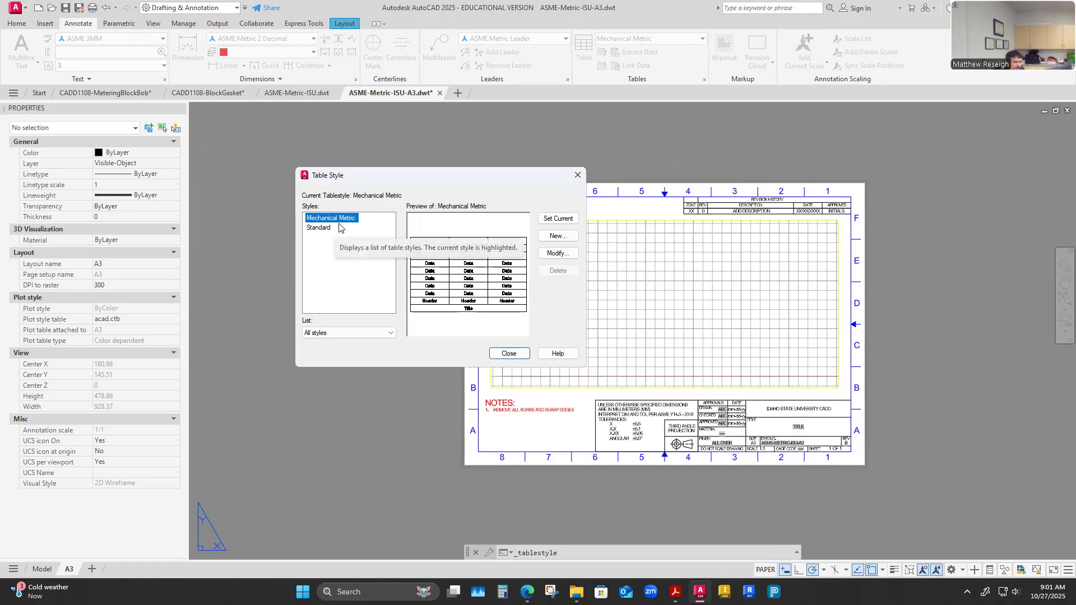
Review the Mechanical Metric style's Data cell general and text settings and its table direction, keeping ASME 3MM and Up.
click(555, 253)
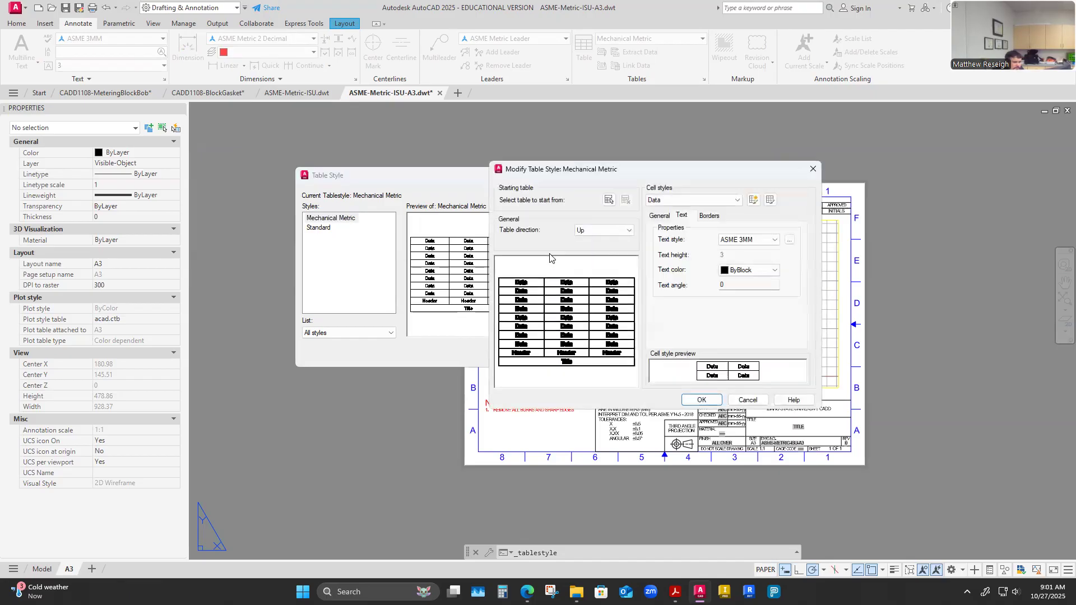
click(658, 220)
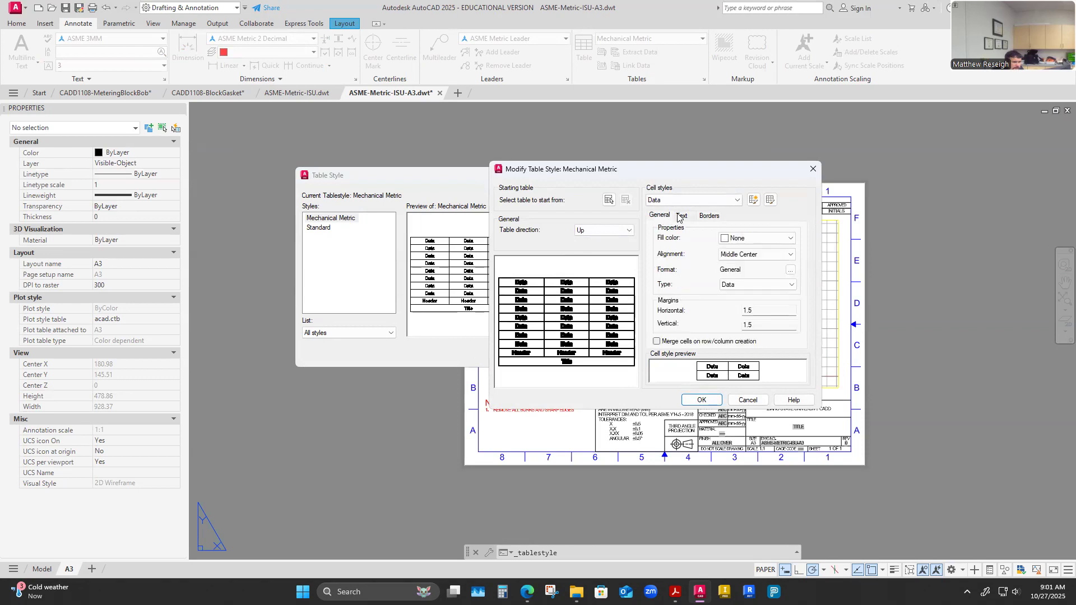
click(681, 216)
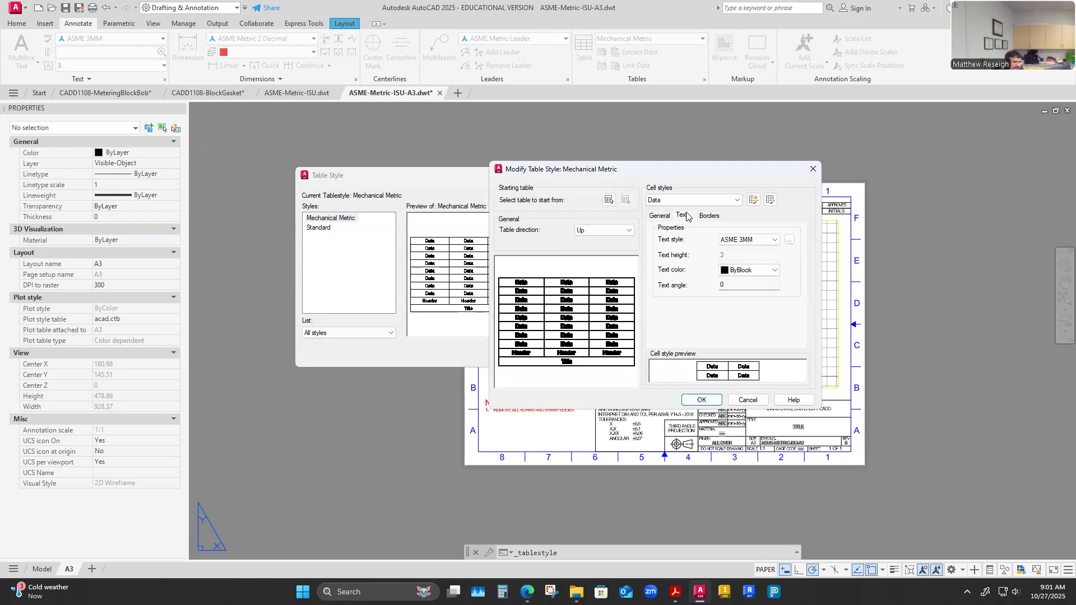
click(770, 241)
click(744, 279)
click(629, 231)
click(629, 231)
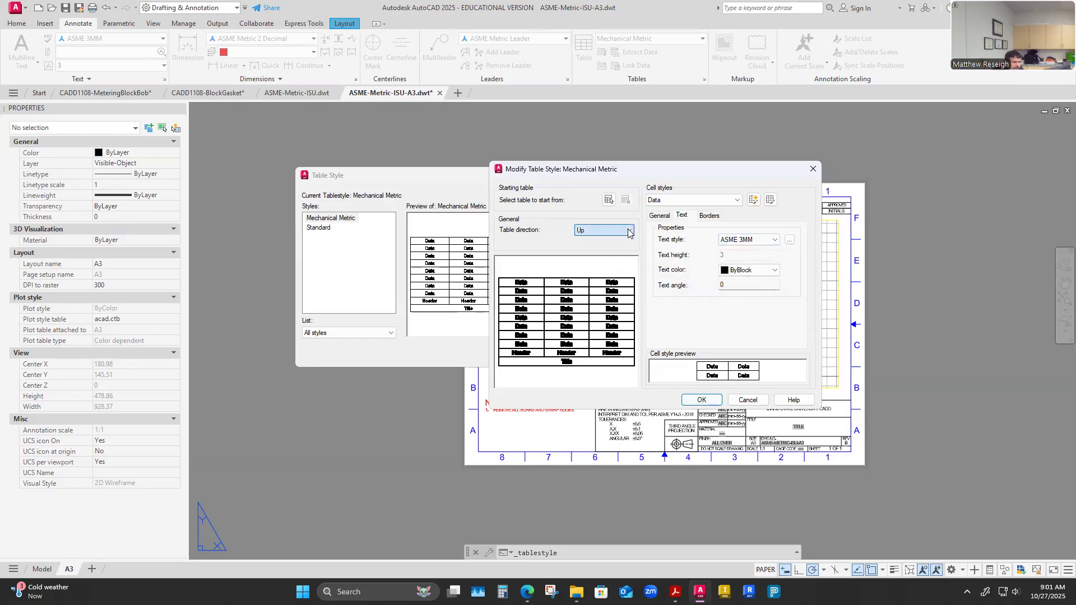
Accept the Mechanical Metric settings, make it the current table style, and recheck the table style list.
click(693, 401)
click(343, 218)
click(544, 219)
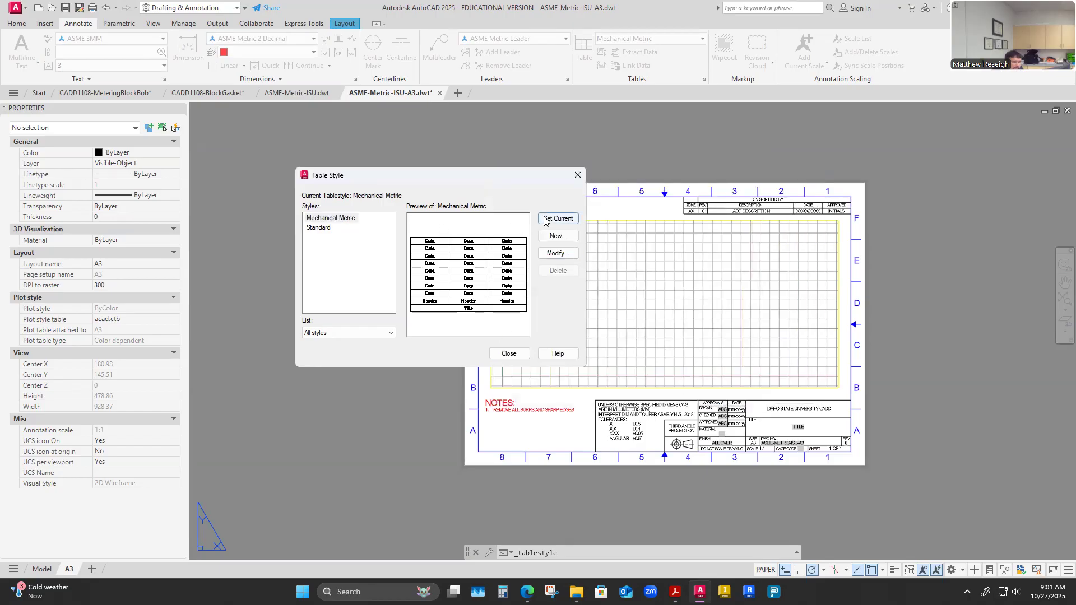
click(509, 353)
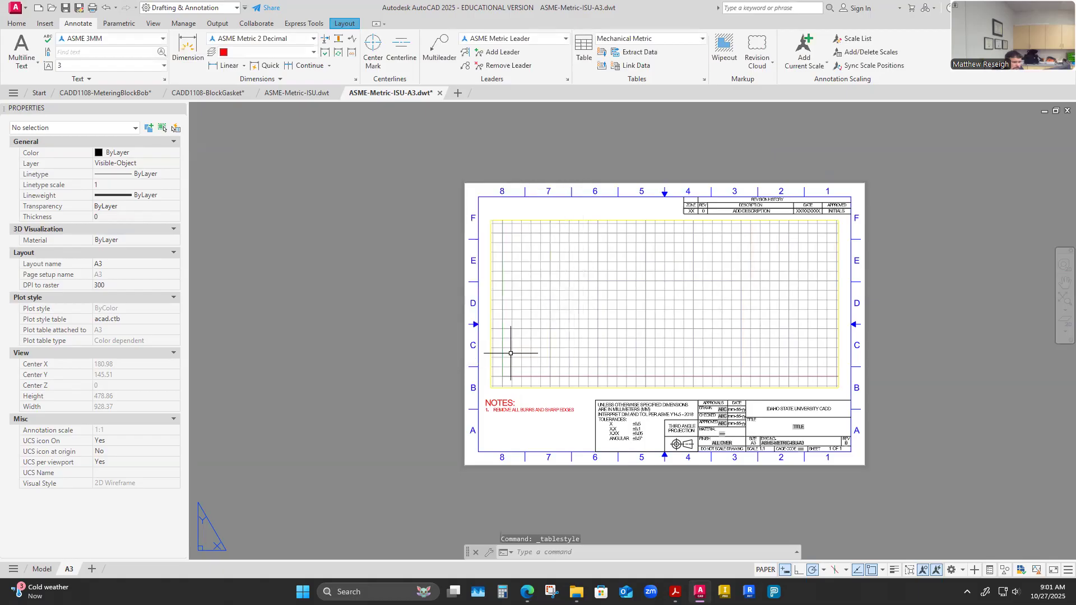
click(703, 80)
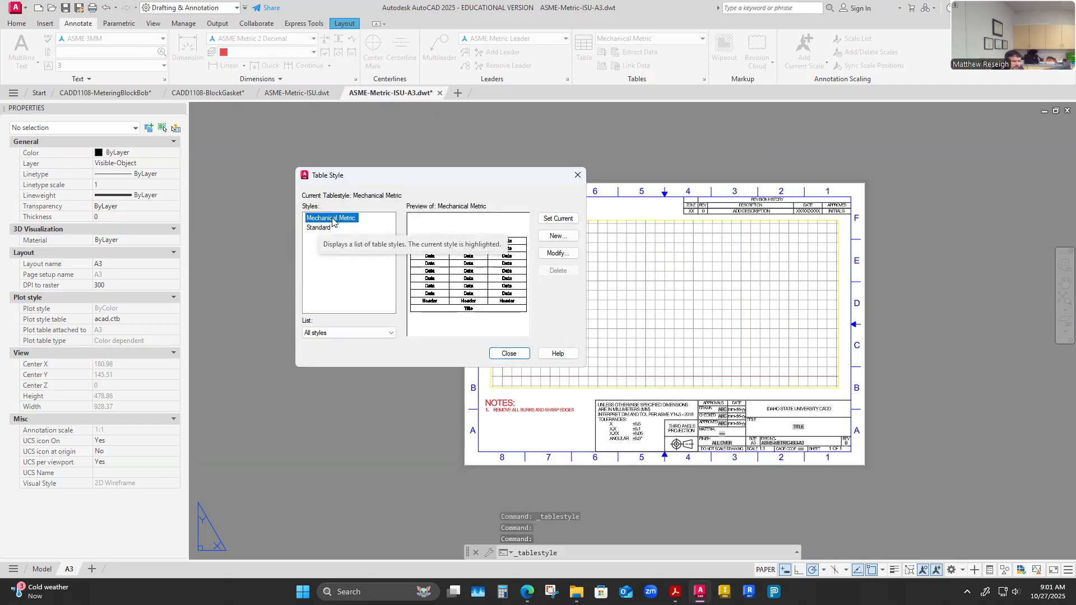
click(578, 175)
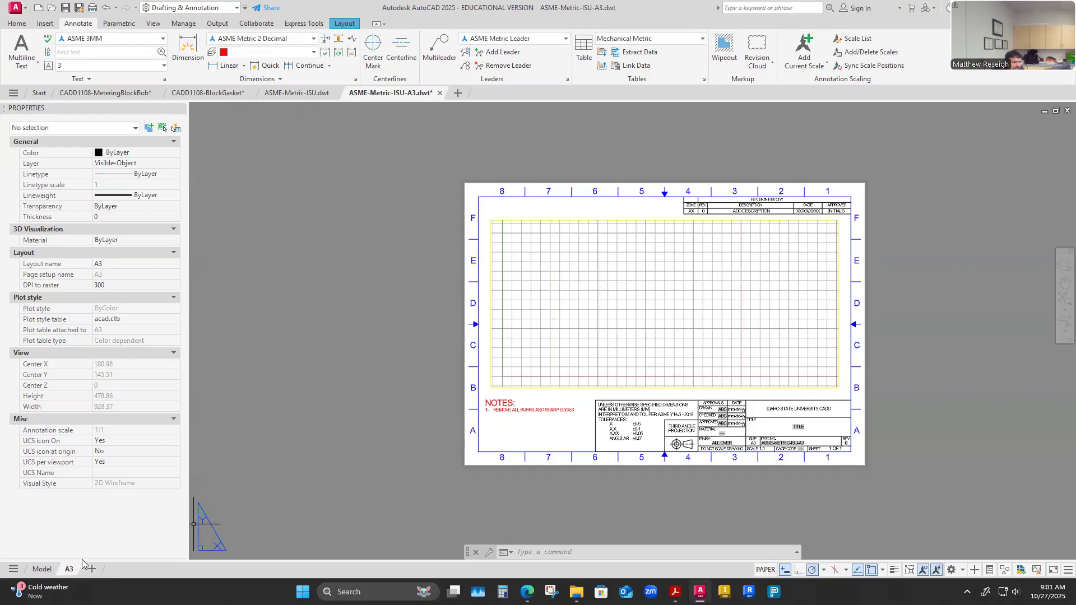
Switch to the ASME-Metric-ISU template and look through its A4, A3, A2, A1 and A0 layouts in turn.
click(301, 93)
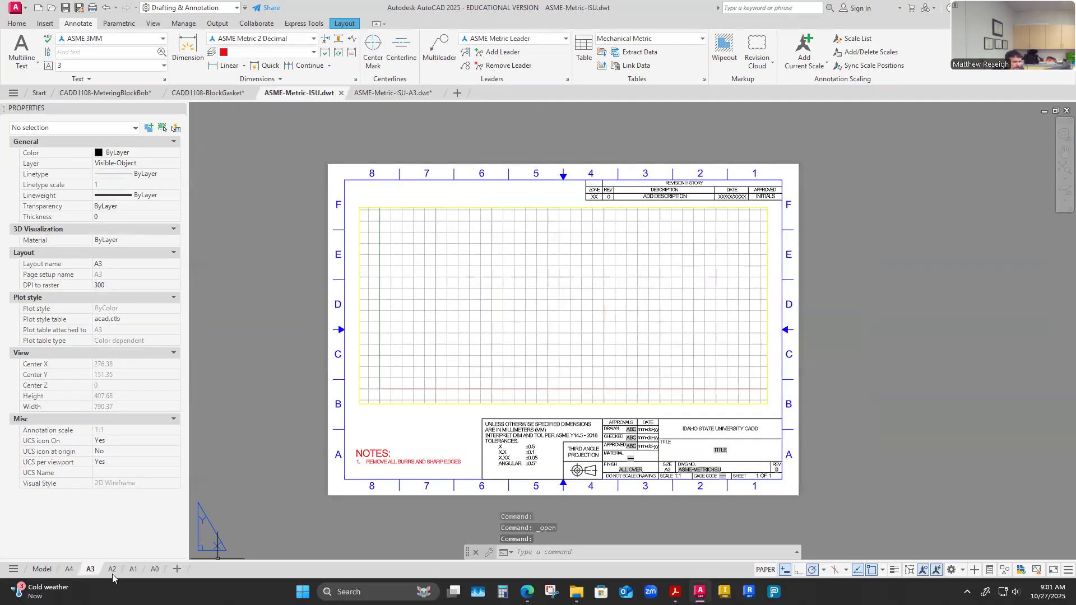
click(70, 570)
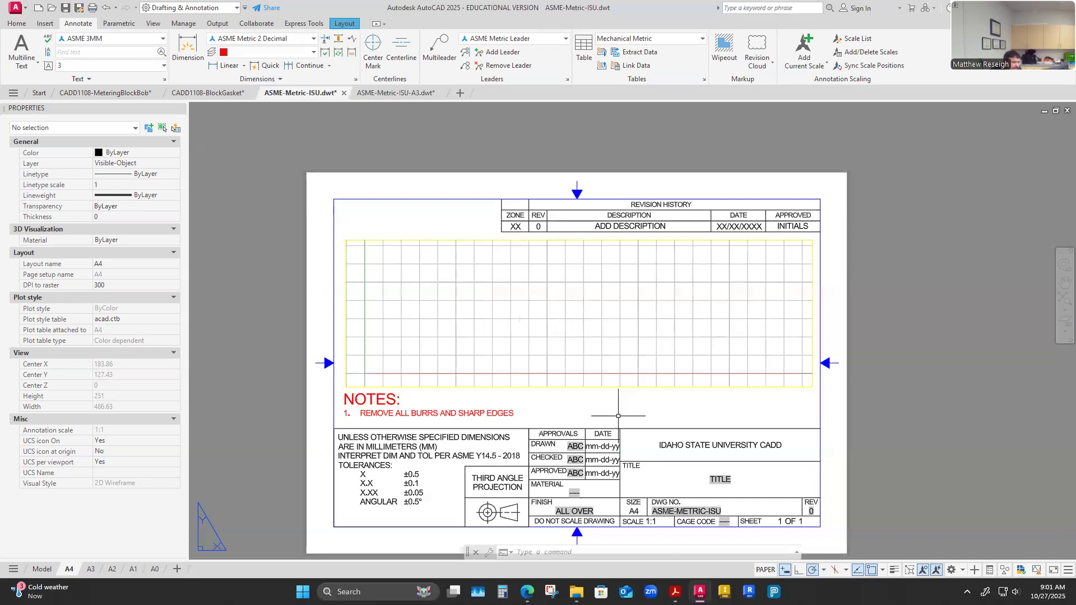
click(89, 569)
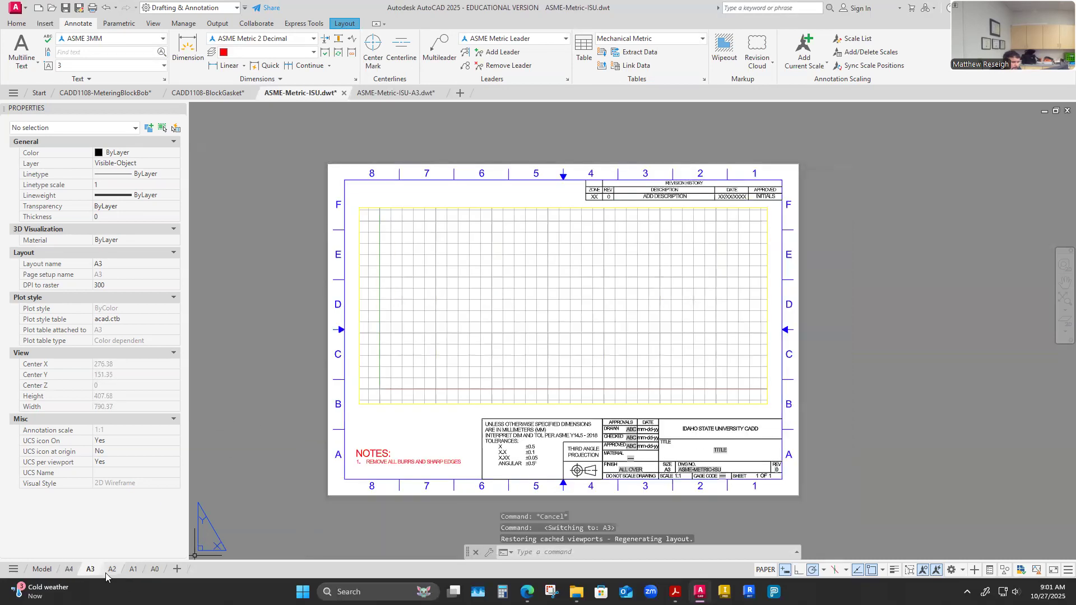
click(112, 569)
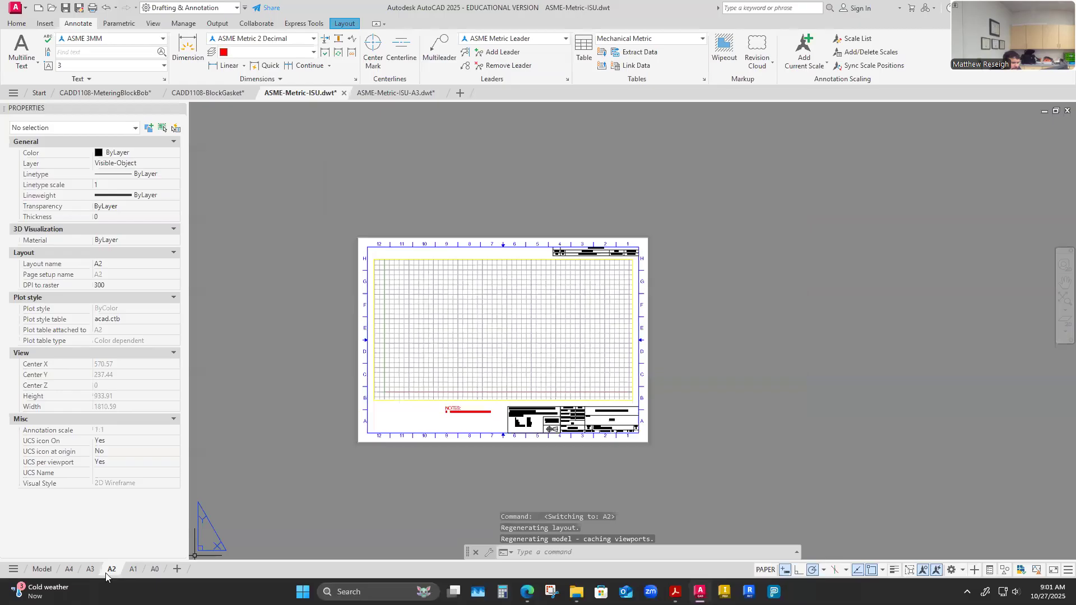
click(132, 570)
click(155, 569)
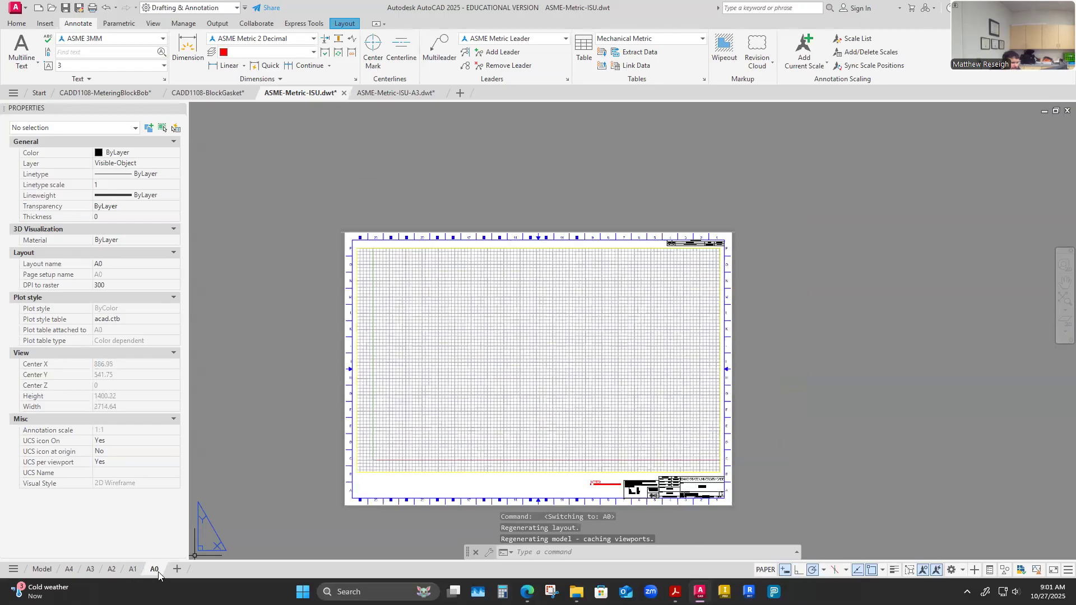
Go back through the layouts from A1 down to A4 and compare the A4 and A3 sheets, finishing on A3.
click(133, 569)
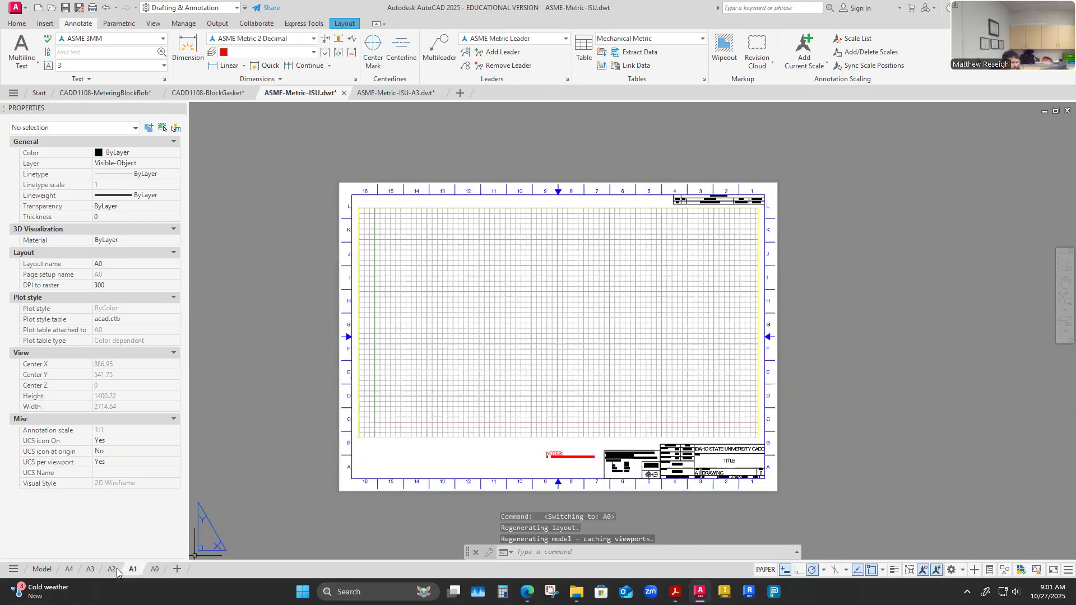
click(113, 569)
click(92, 570)
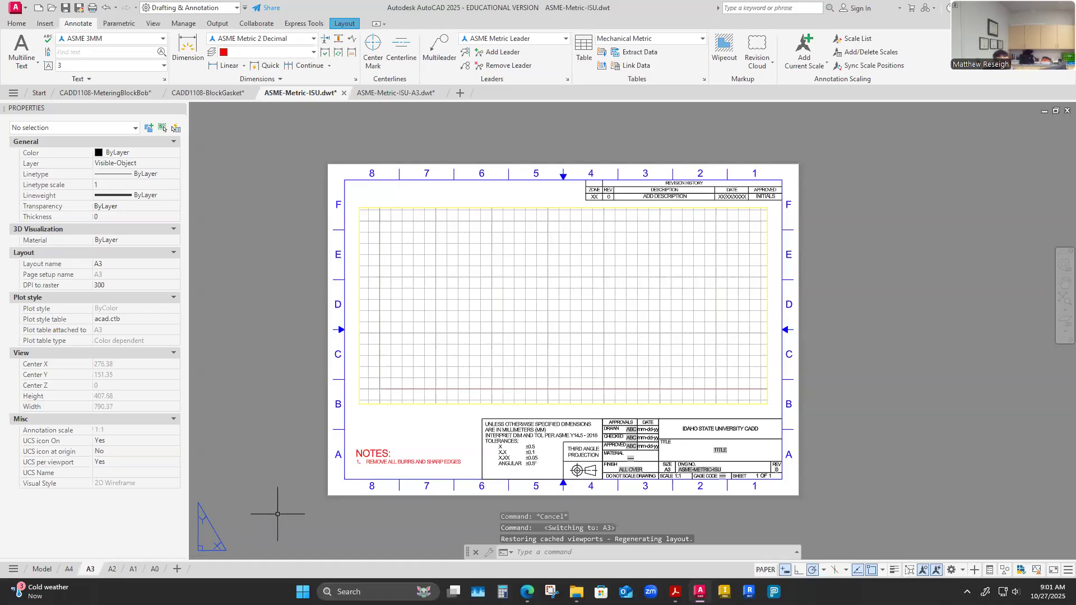
click(72, 570)
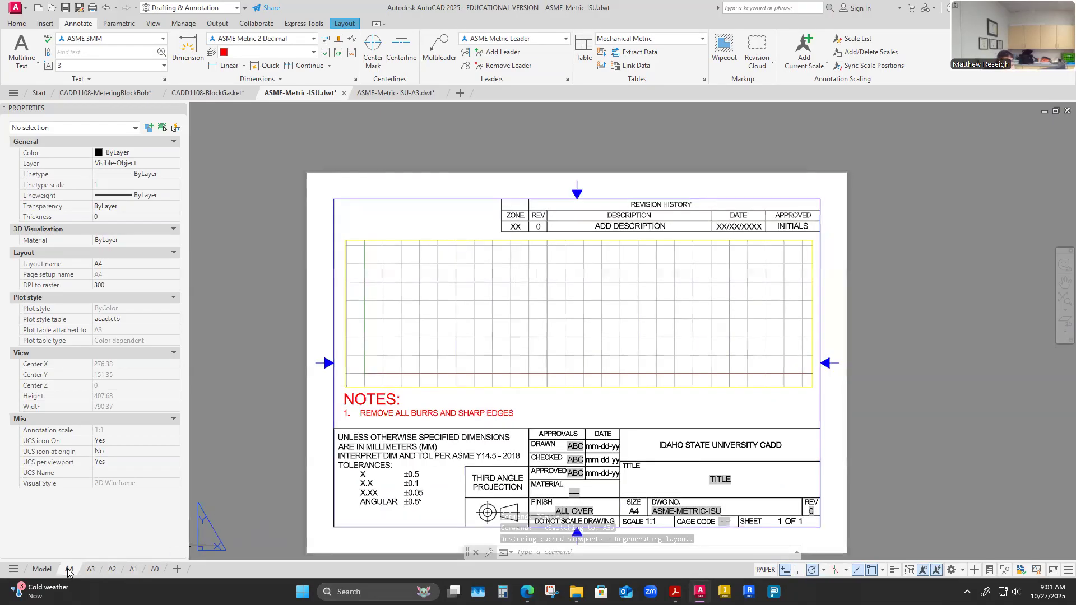
click(88, 570)
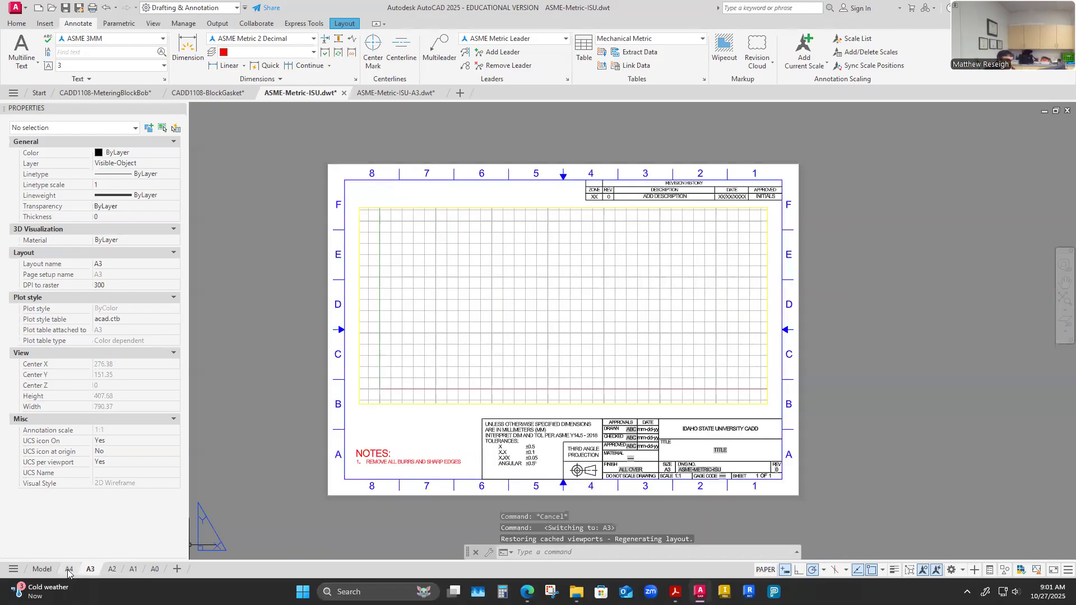
click(69, 570)
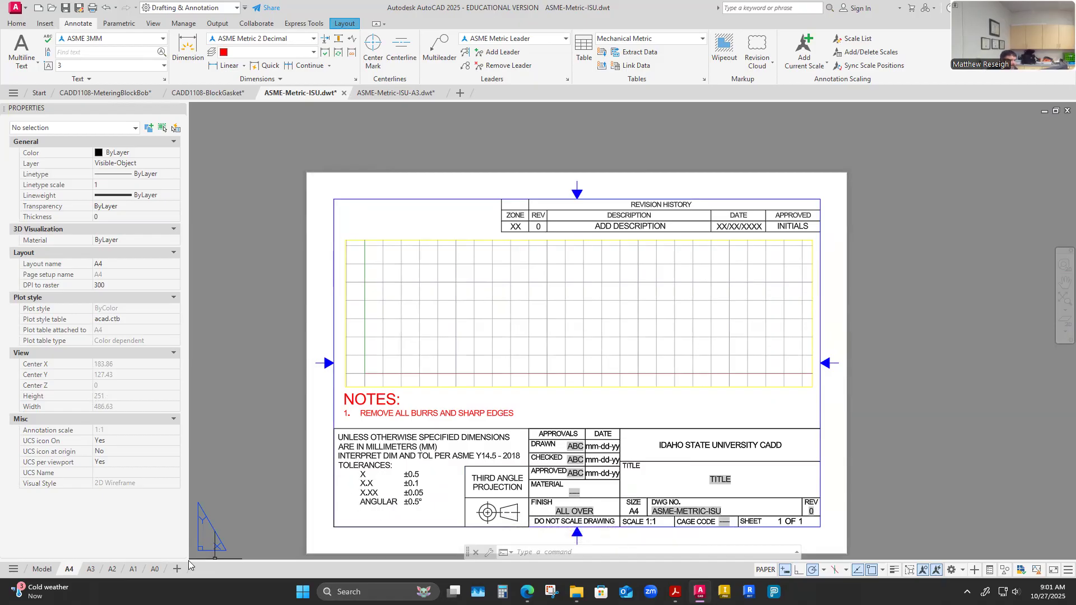
click(90, 568)
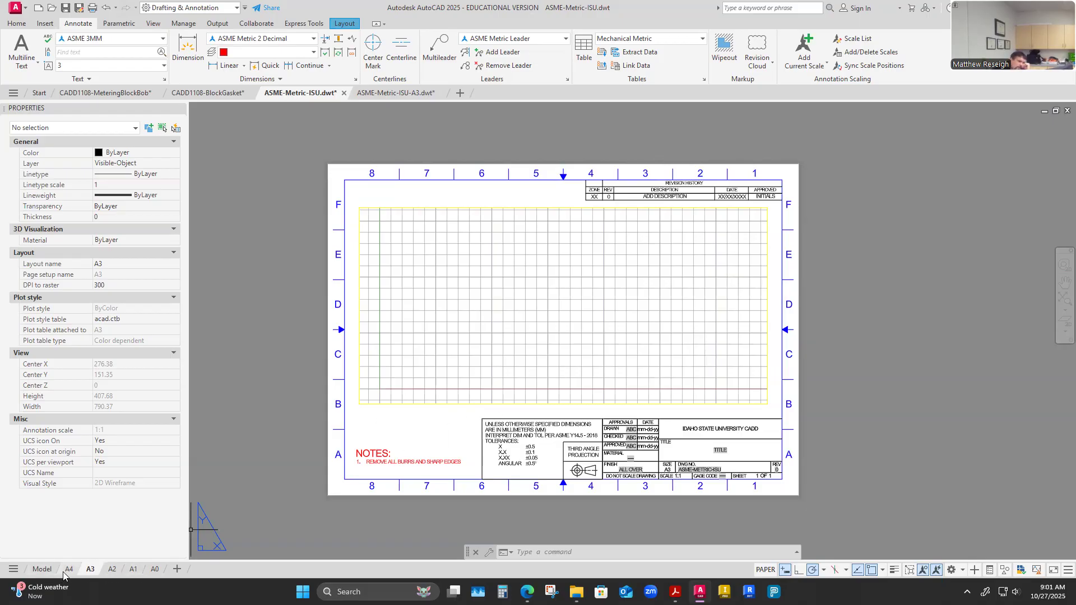
Save and close the ASME-Metric-ISU-A3 template, and do the same with the ASME-Metric-ISU template.
mouse_move(70, 572)
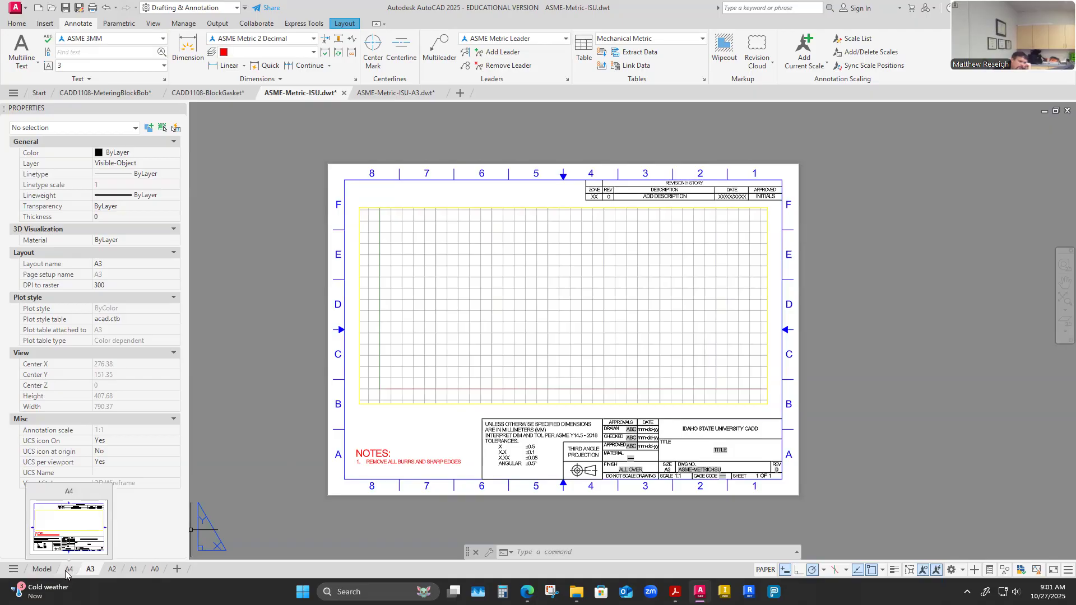
click(292, 257)
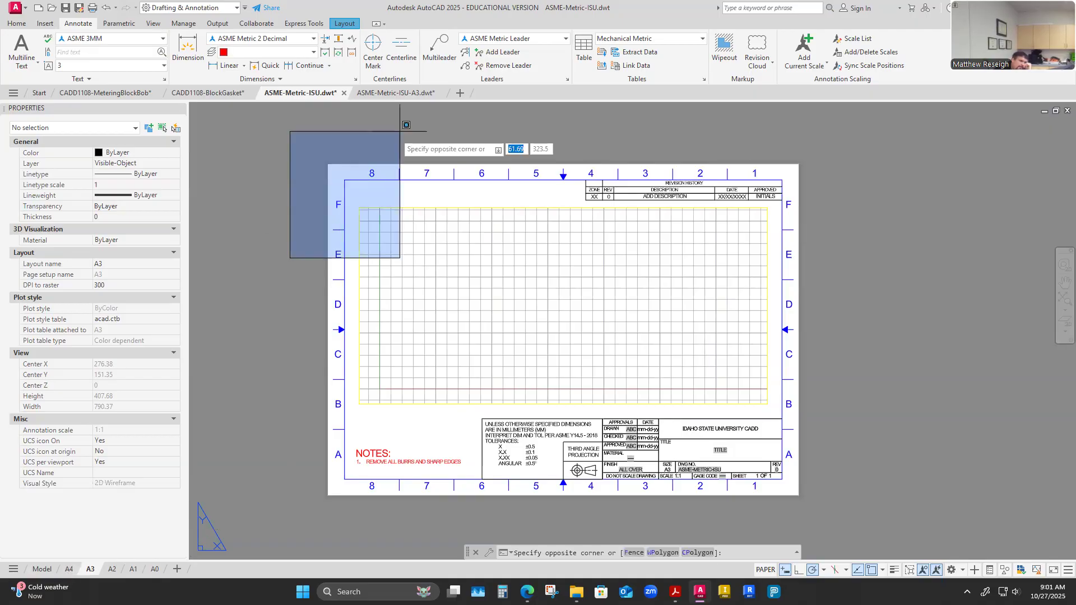
click(414, 94)
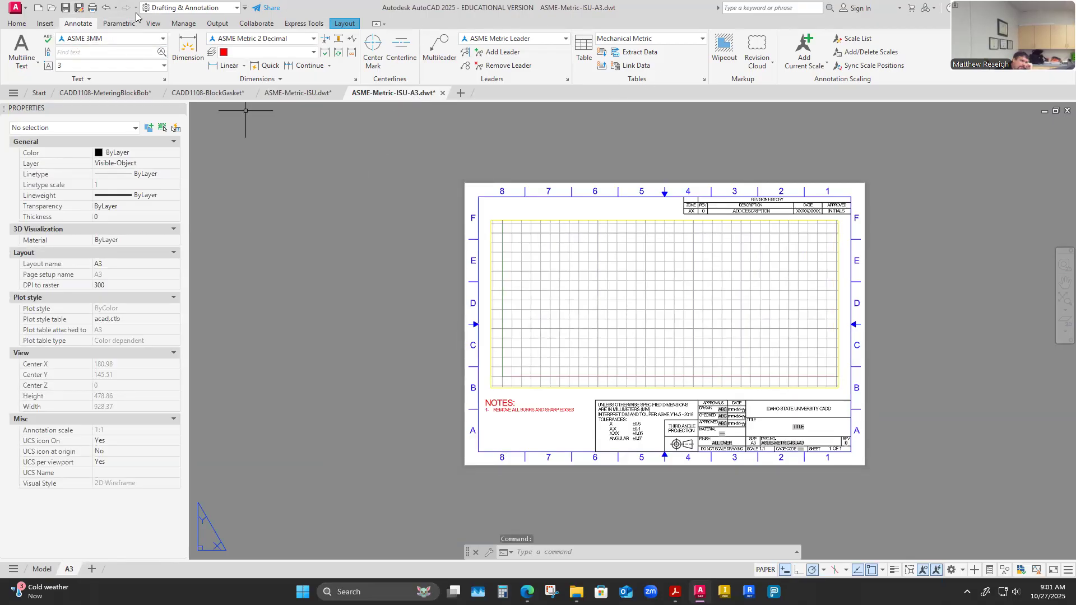
click(65, 8)
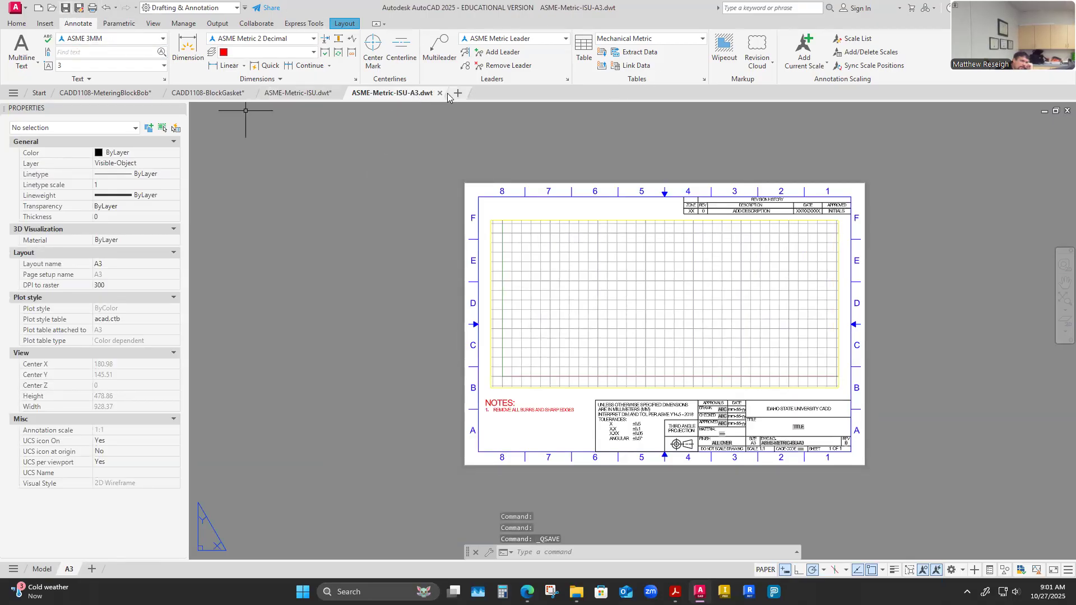
mouse_move(403, 97)
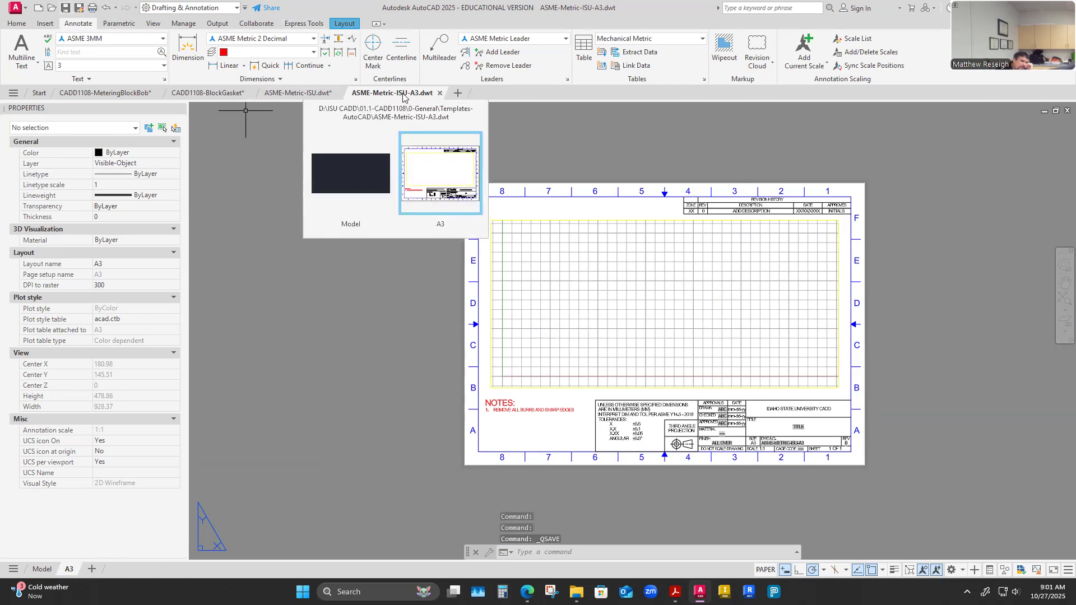
click(440, 93)
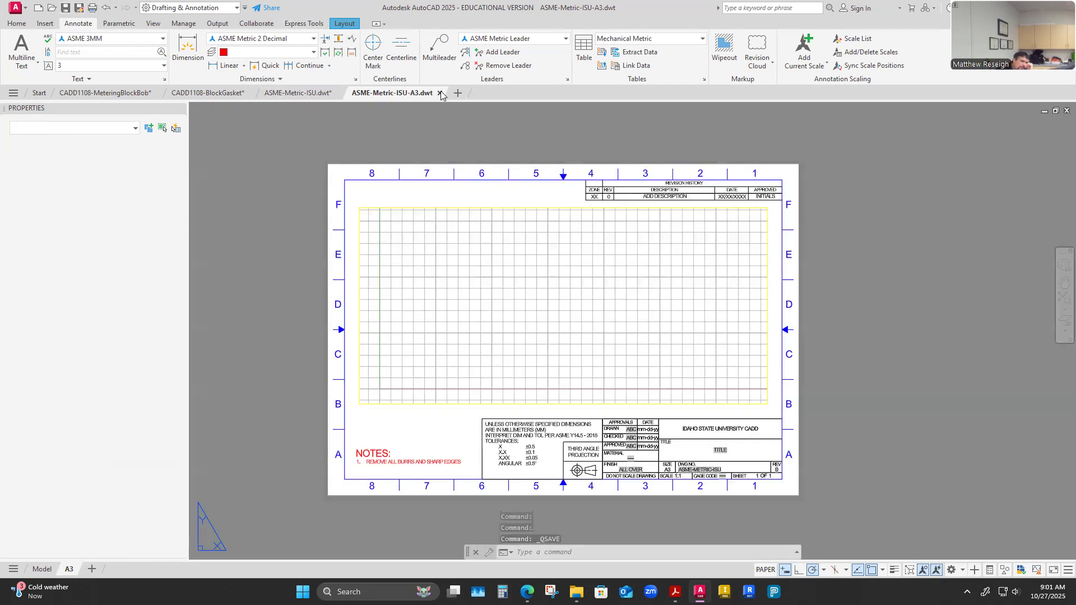
click(64, 9)
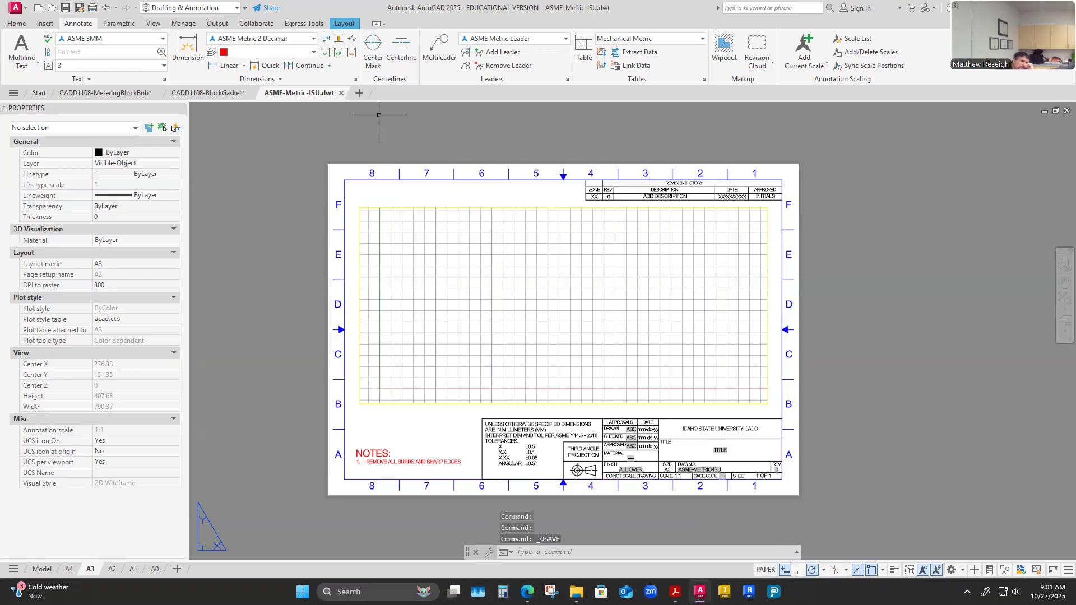
click(340, 93)
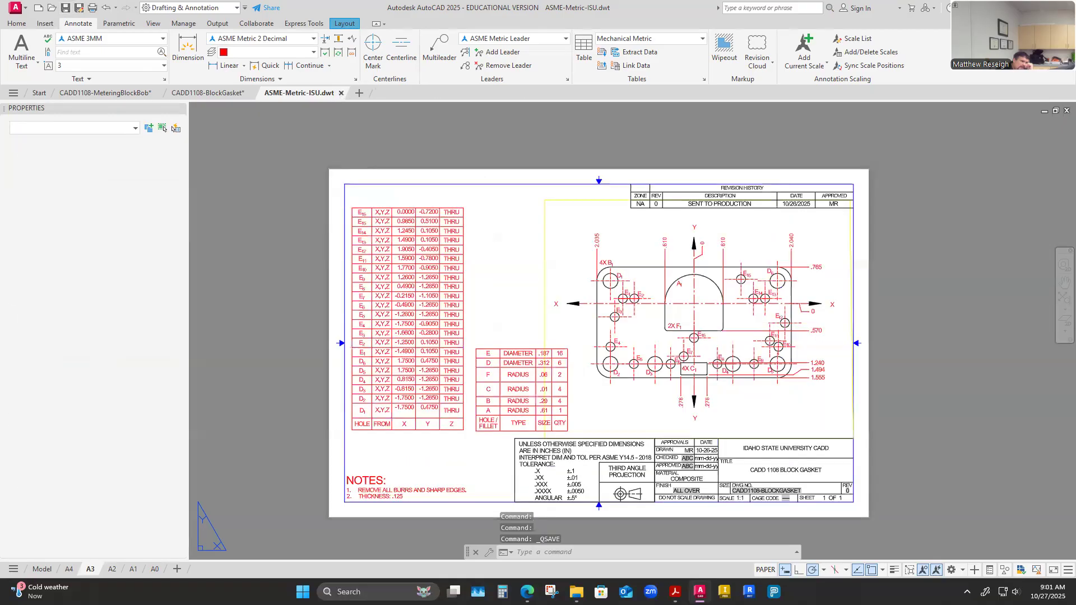
Open the ASME-Inch-ISU template from the Templates-AutoCAD folder under ISU CADD, 01.1-CADD1108, 0-General.
click(51, 8)
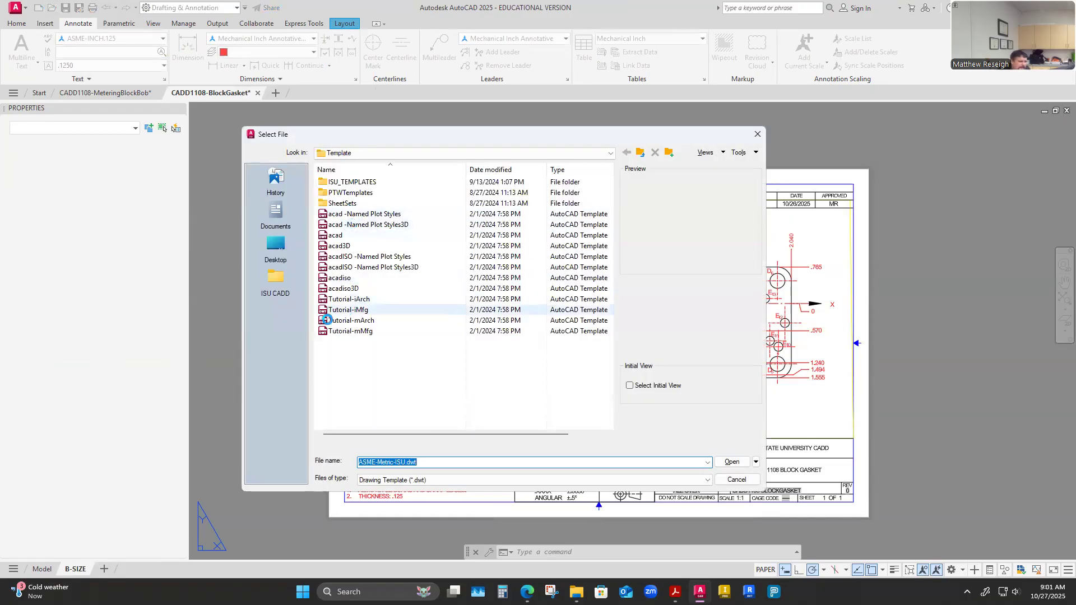
click(275, 279)
double_click(370, 182)
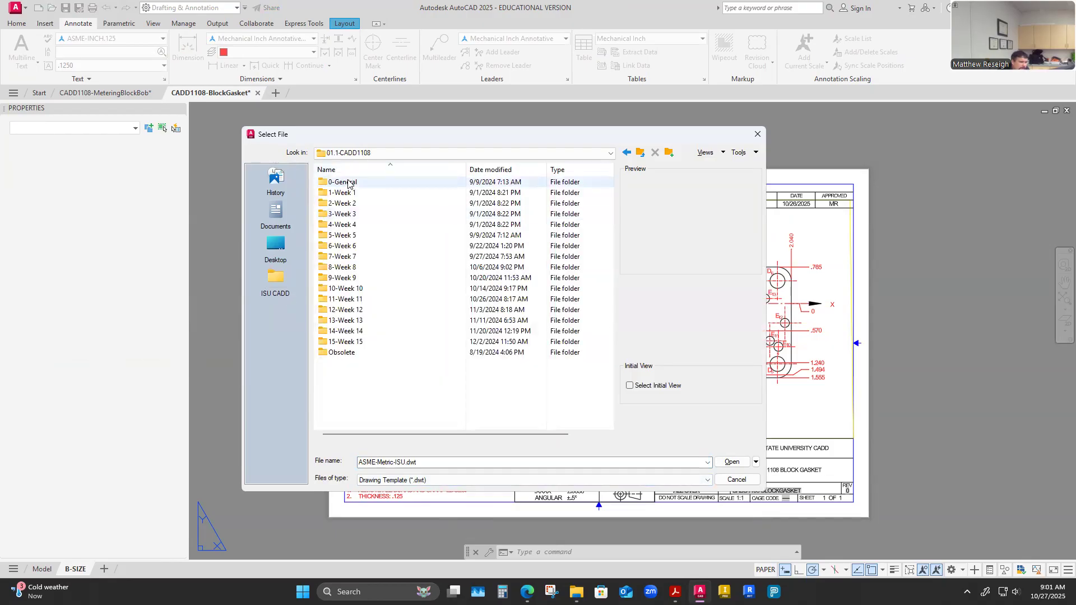
double_click(347, 183)
double_click(347, 193)
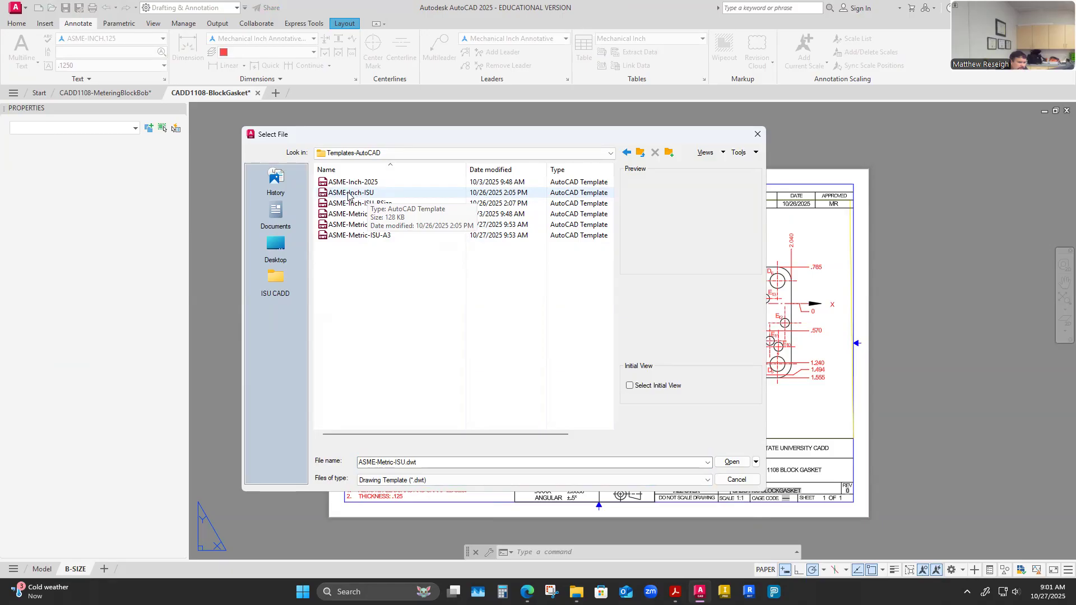
click(358, 194)
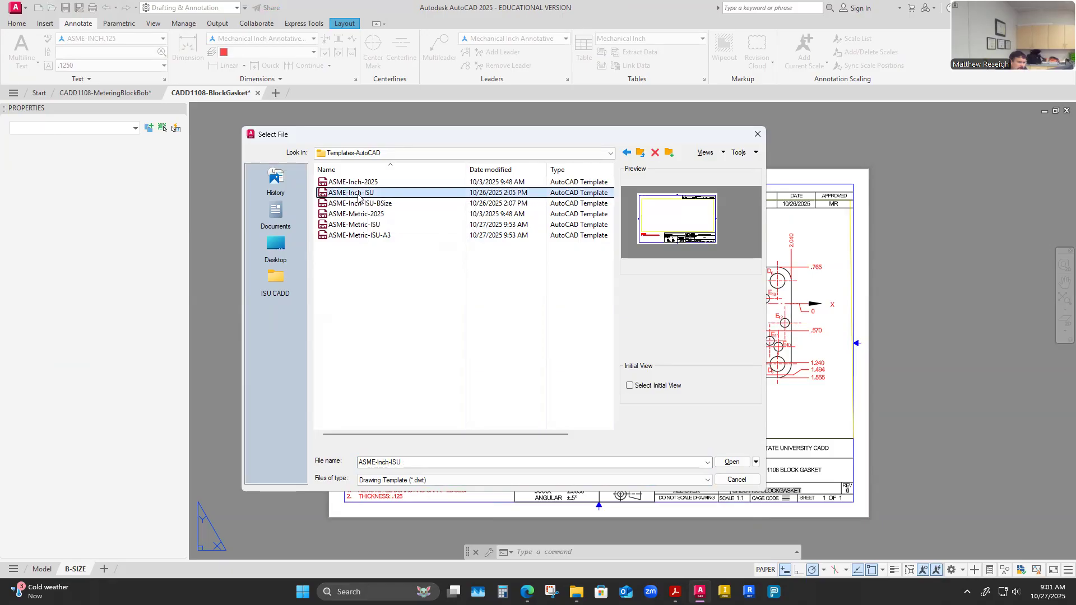
click(732, 463)
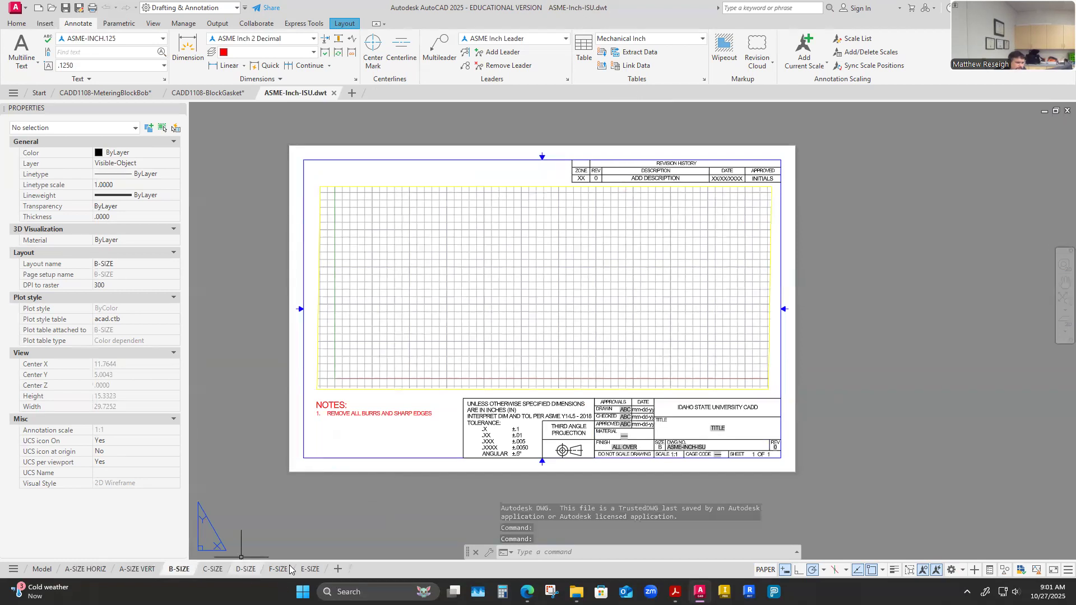
Look over the A-SIZE HORIZ and A-SIZE VERT layouts of the inch template and return to B-SIZE.
click(103, 568)
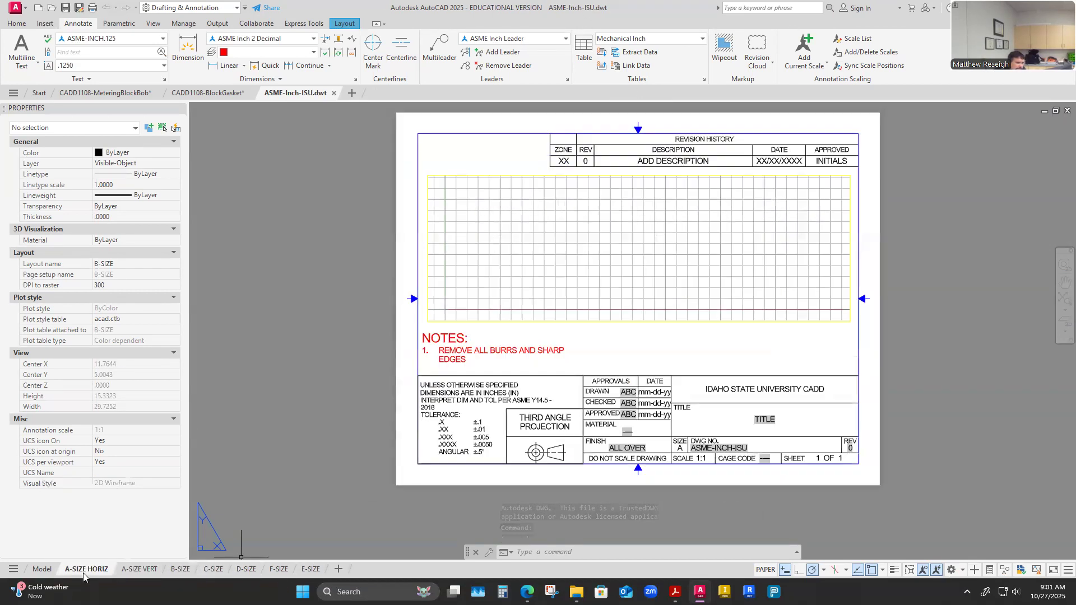
click(137, 570)
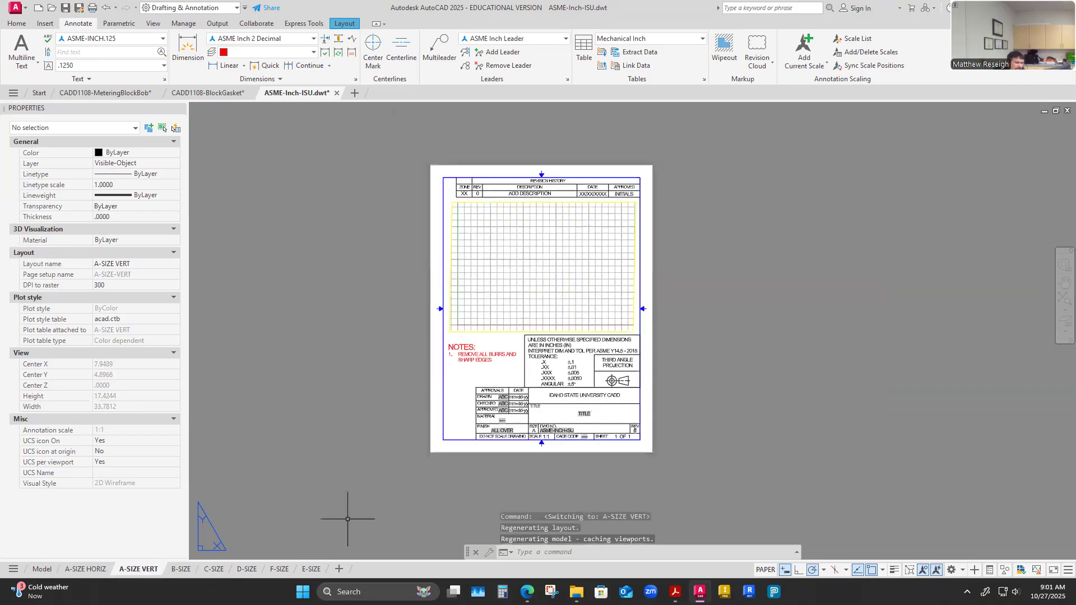
scroll(565, 225, up, 4)
scroll(564, 225, down, 4)
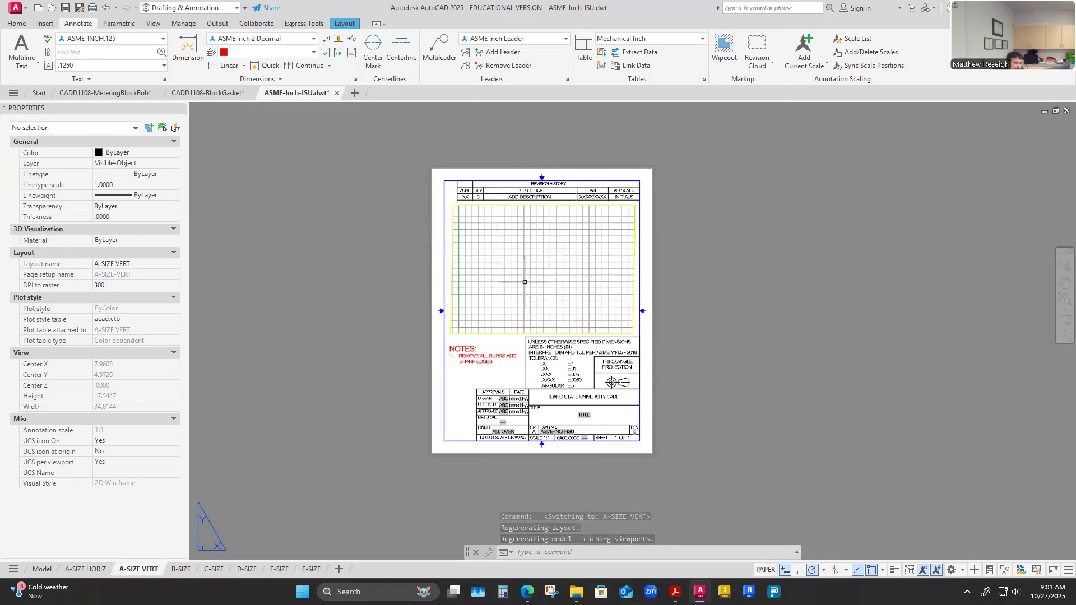
click(182, 569)
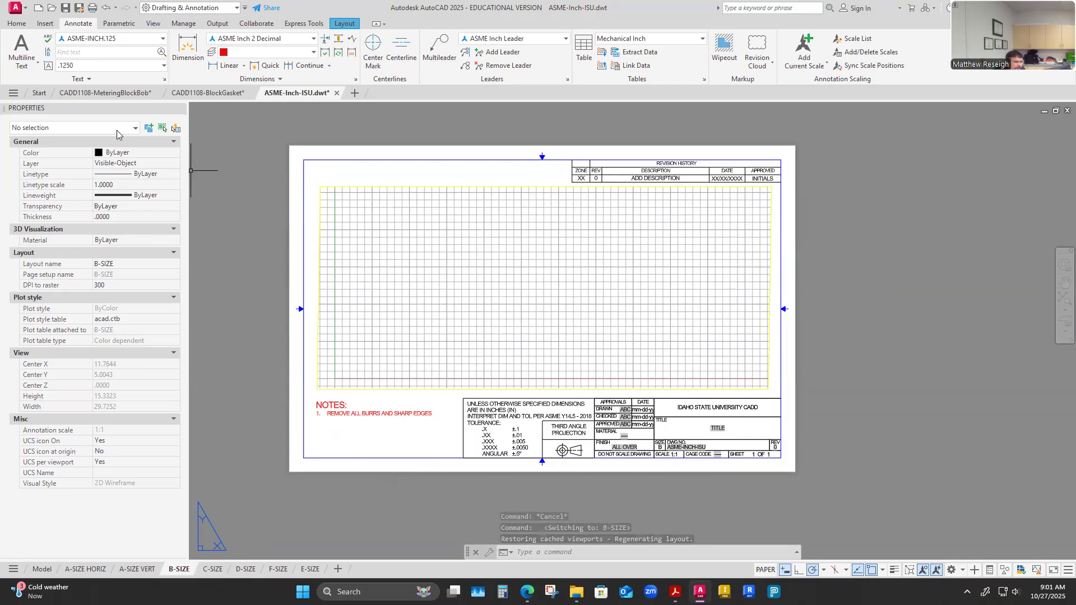
Check the ASME-INCH.125 text style settings and the ASME Inch 2 Decimal dimension style without changing them.
click(166, 79)
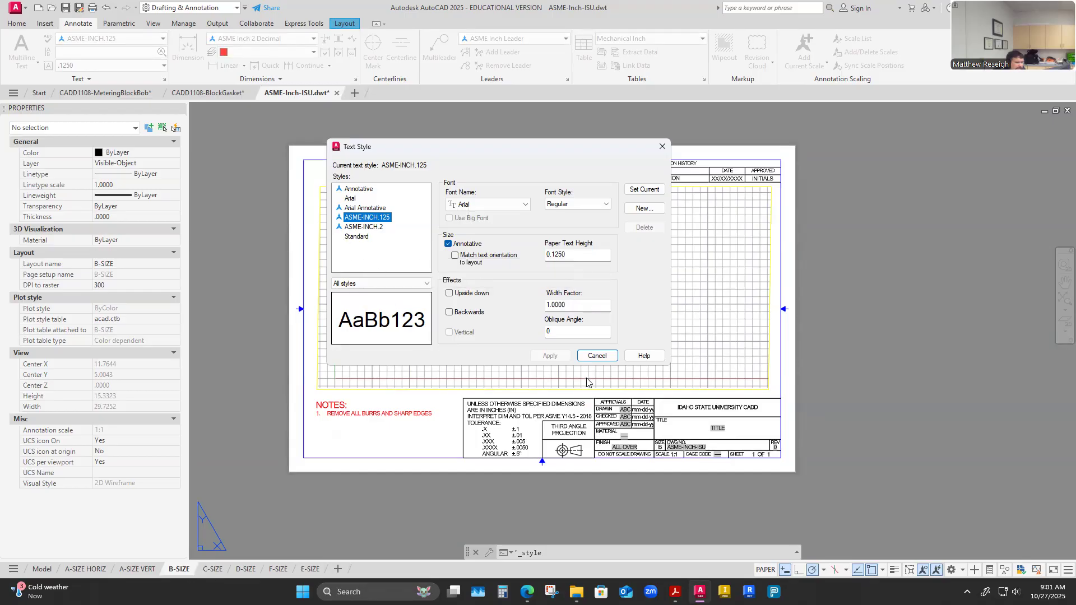
click(596, 356)
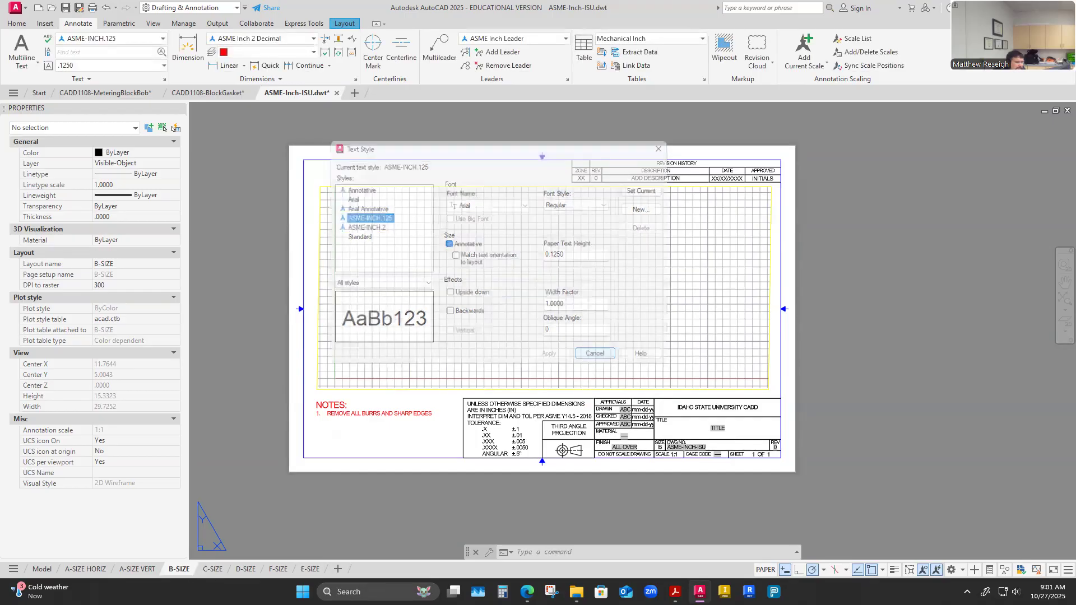
click(355, 79)
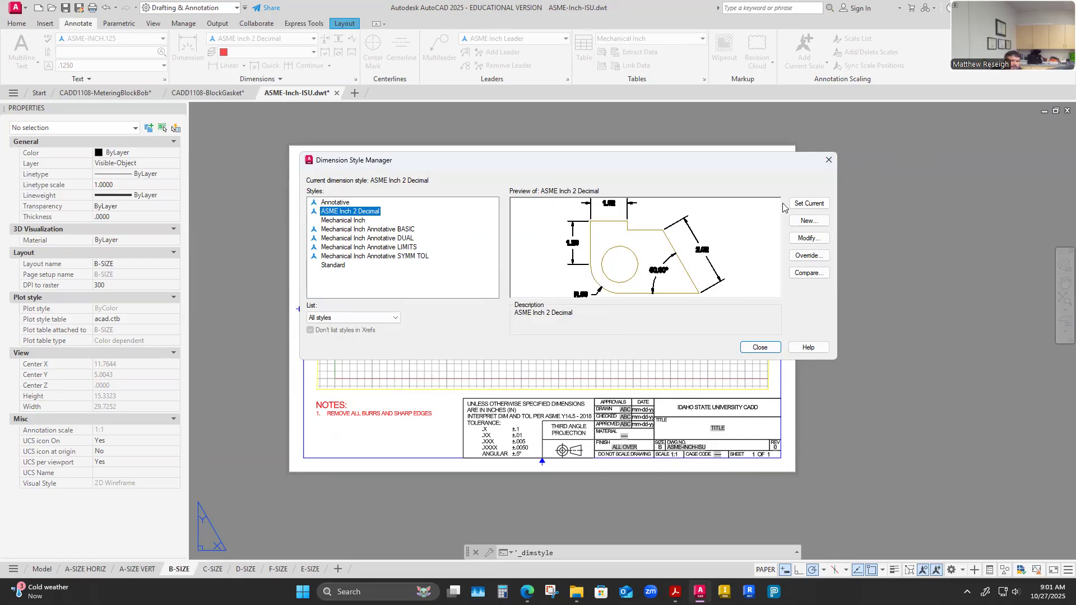
click(345, 213)
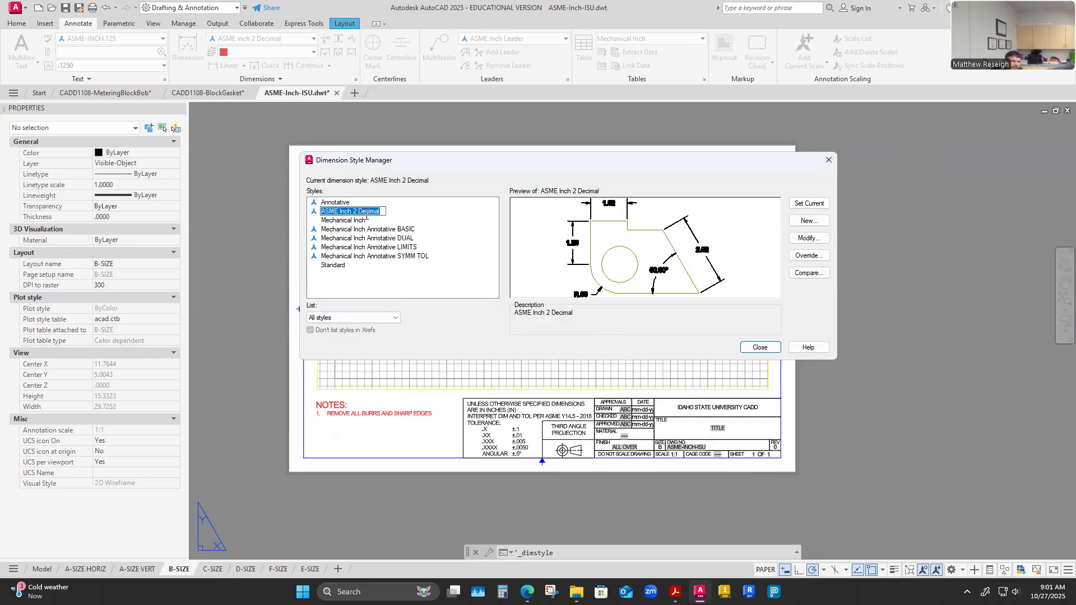
click(760, 347)
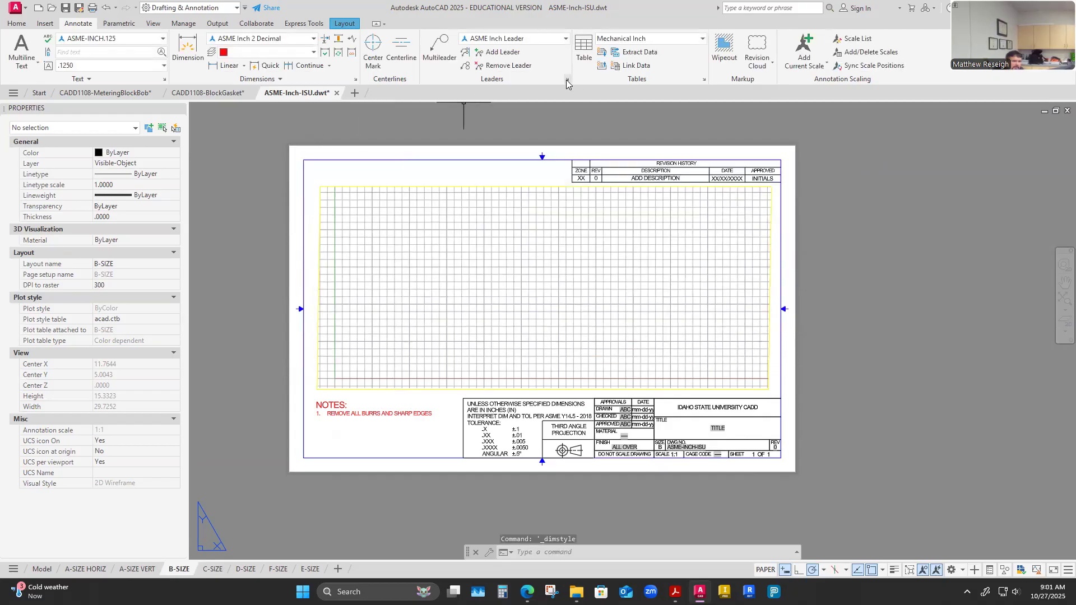
Review the multileader style list and the ASME Inch Leader preview.
click(567, 80)
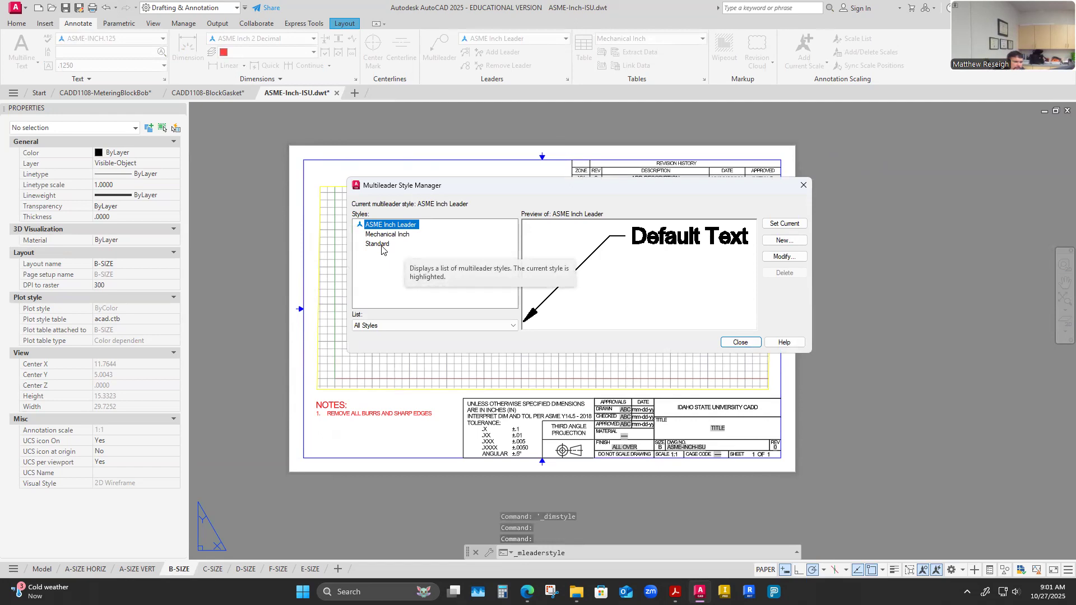
click(373, 227)
click(436, 271)
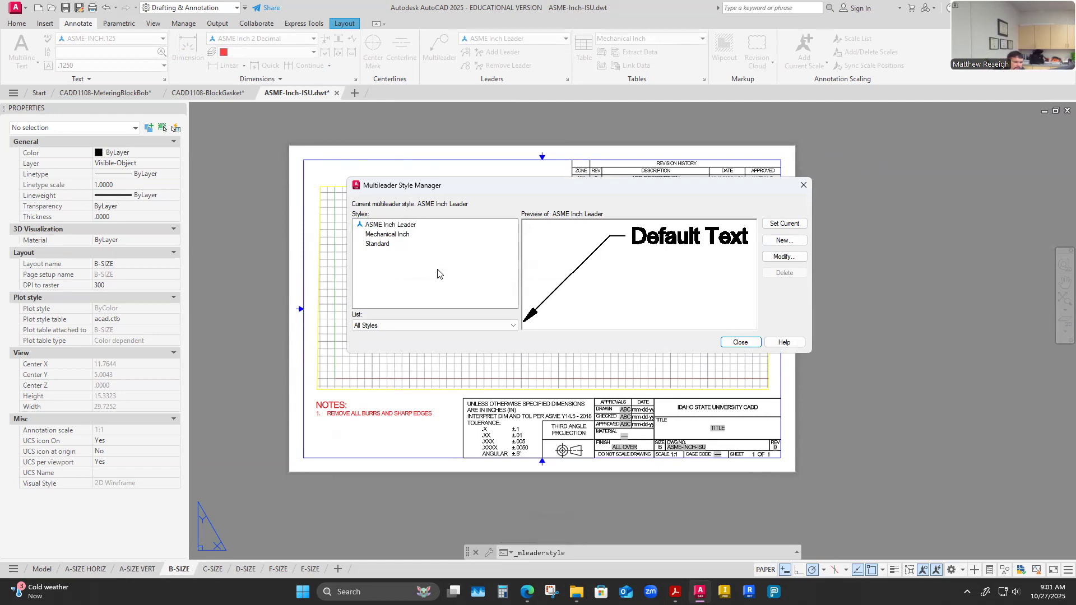
click(743, 345)
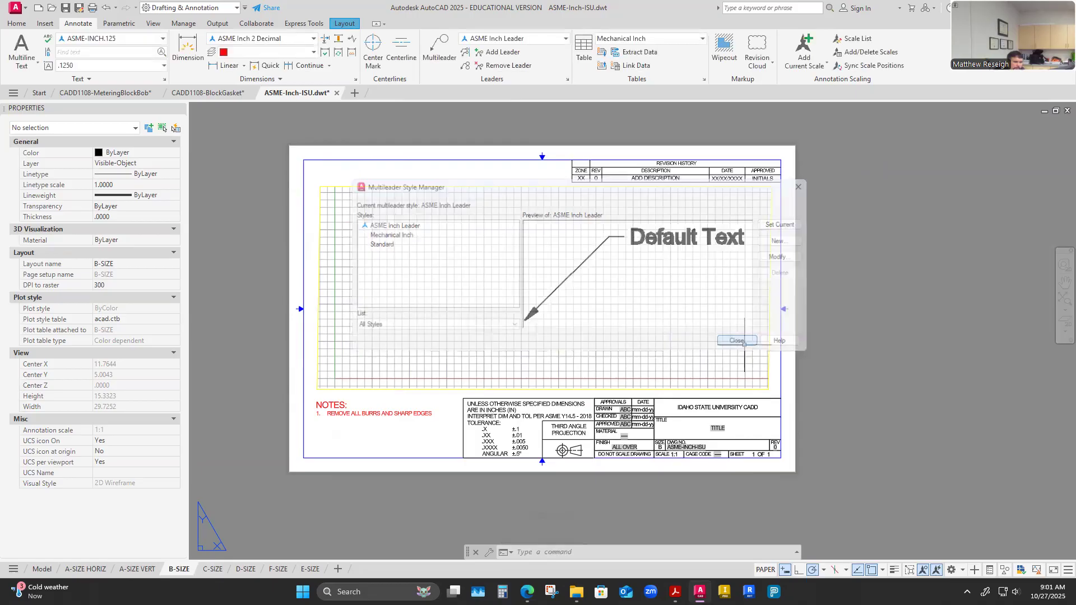
Modify the Mechanical Inch table style so its Data cells use the ASME-INCH.125 text style.
click(704, 80)
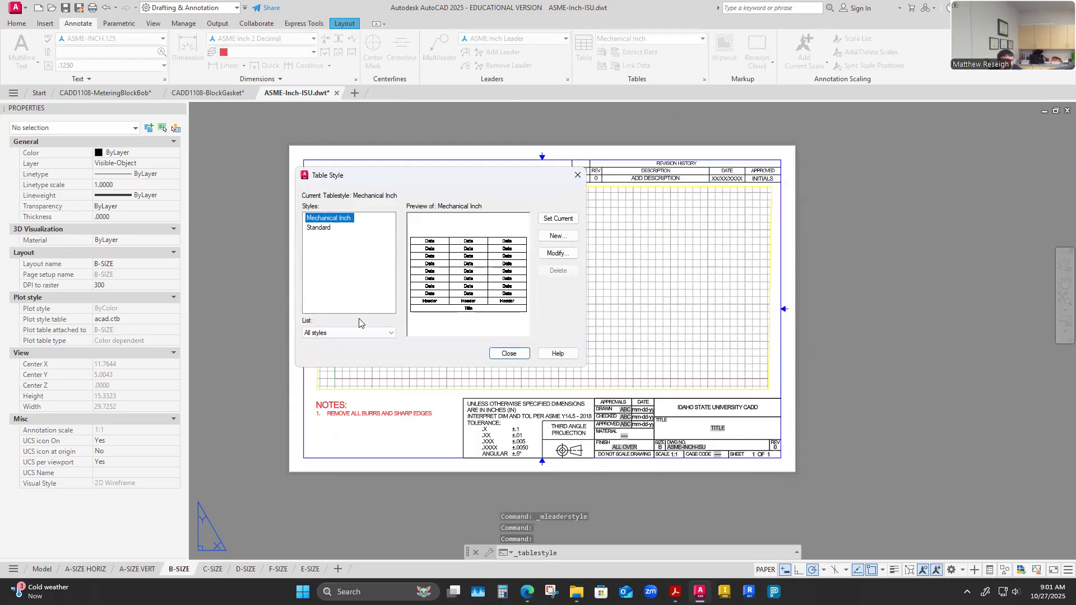
click(335, 219)
click(550, 257)
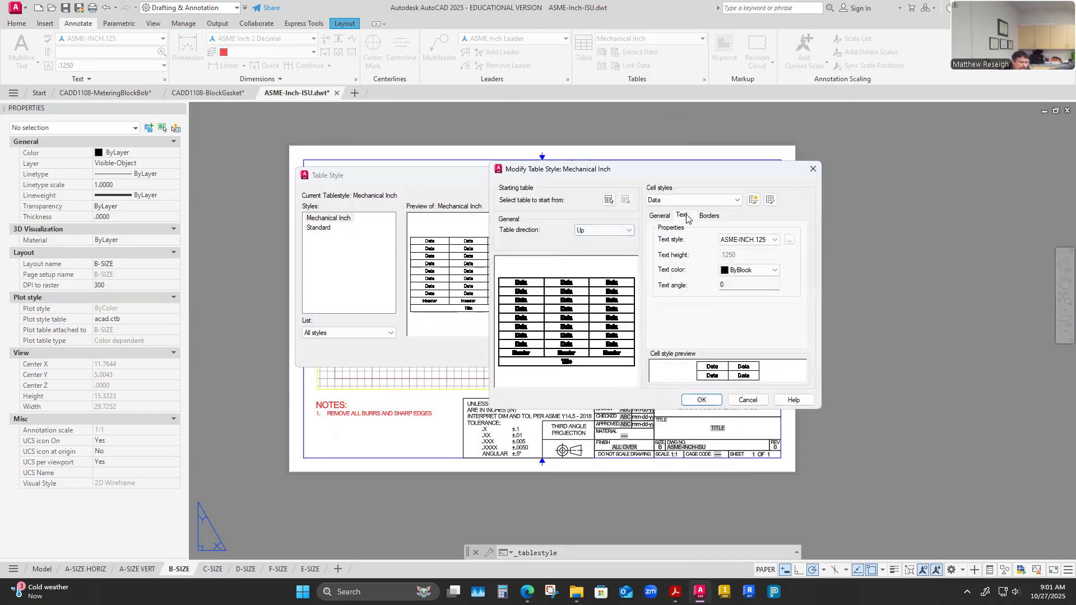
click(767, 240)
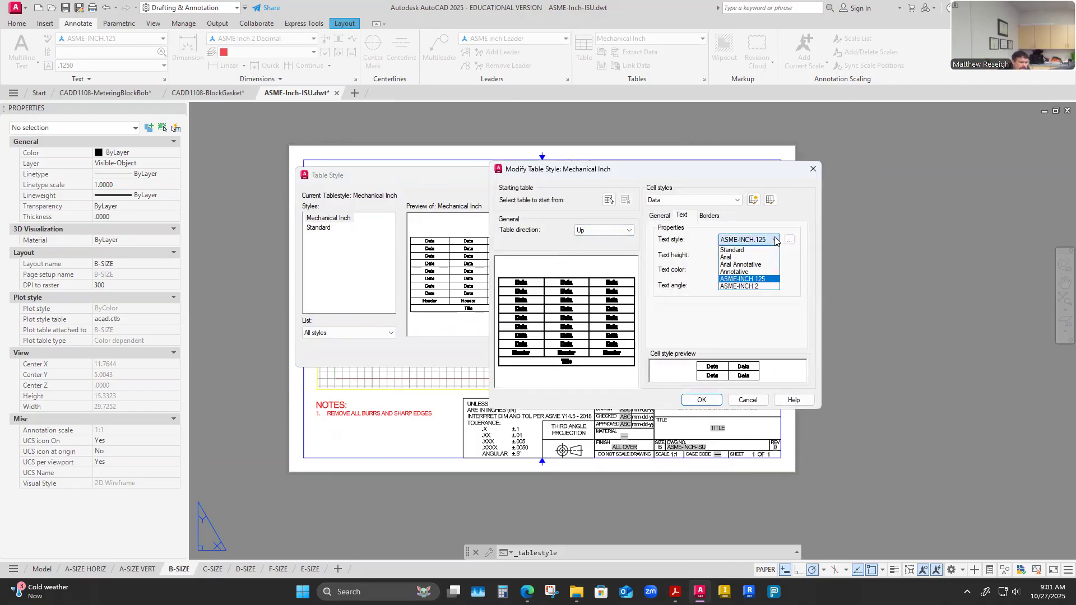
click(749, 279)
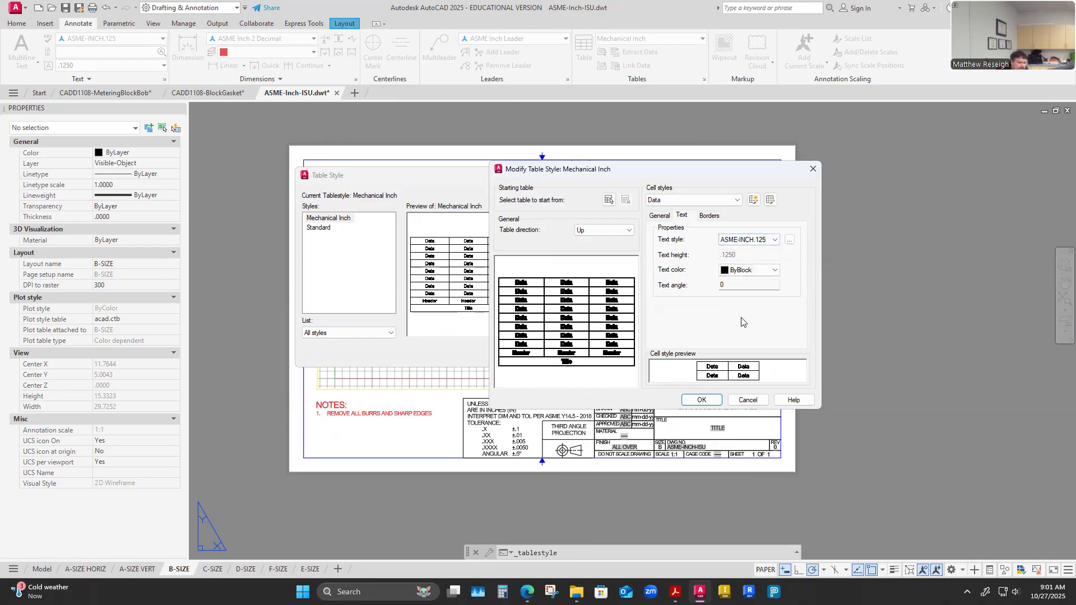
click(701, 400)
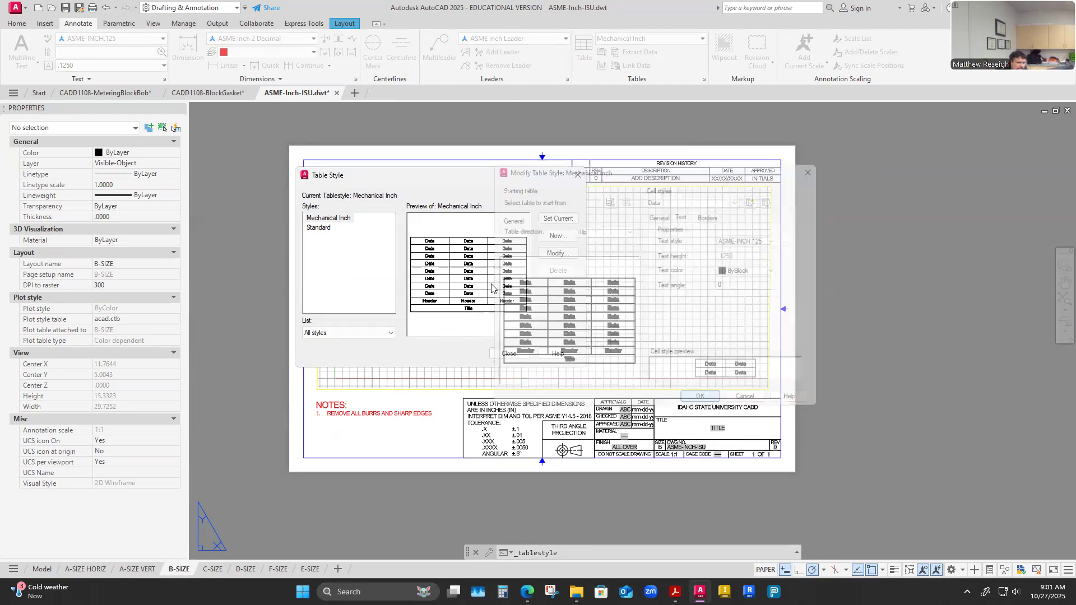
Make Mechanical Inch the current table style and save the ASME-Inch-ISU template.
click(343, 218)
click(556, 220)
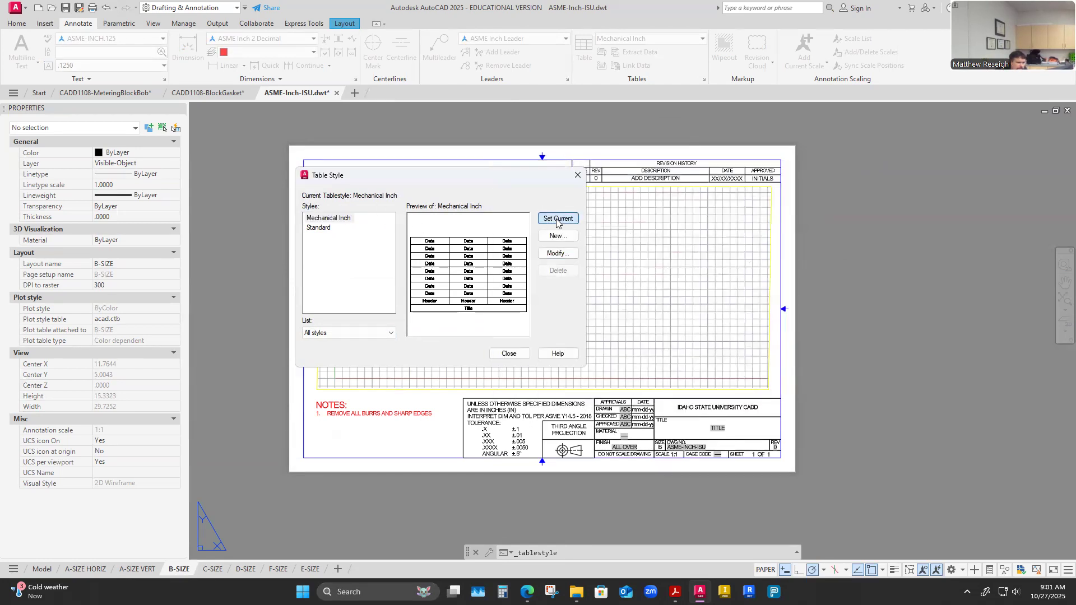
click(508, 354)
click(65, 7)
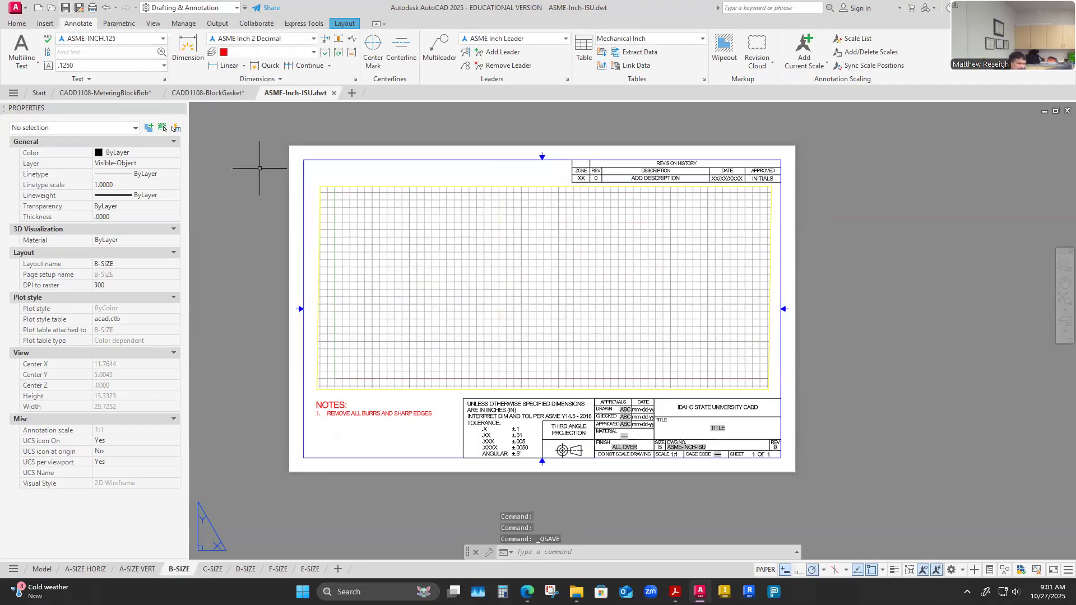
Open the ASME-Inch-ISU-BSize template from the Templates-AutoCAD folder inside 01.1-CADD1108's 0-General folder.
click(51, 7)
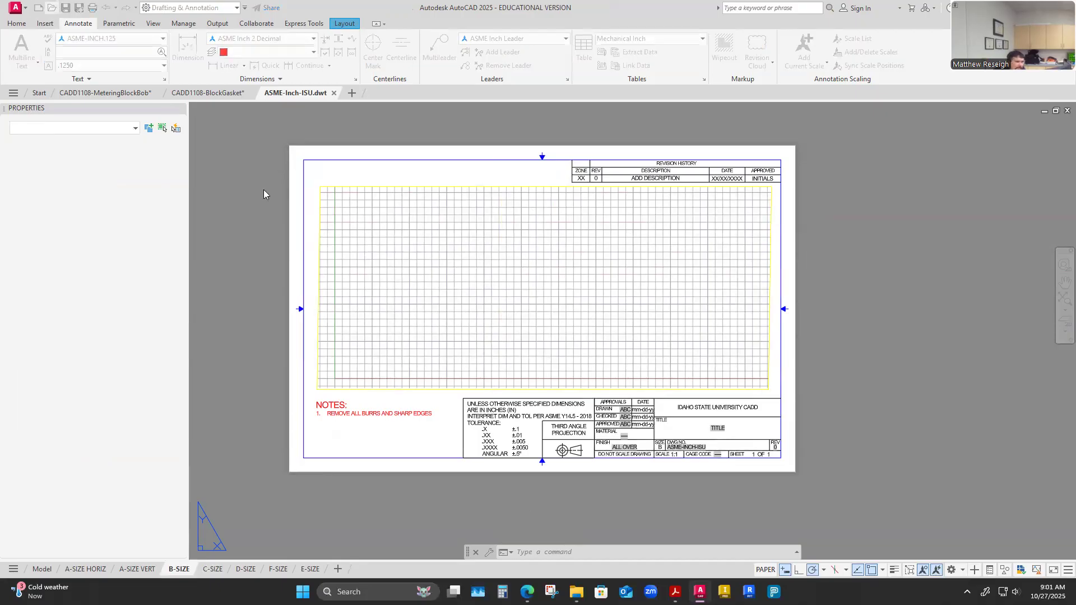
click(276, 280)
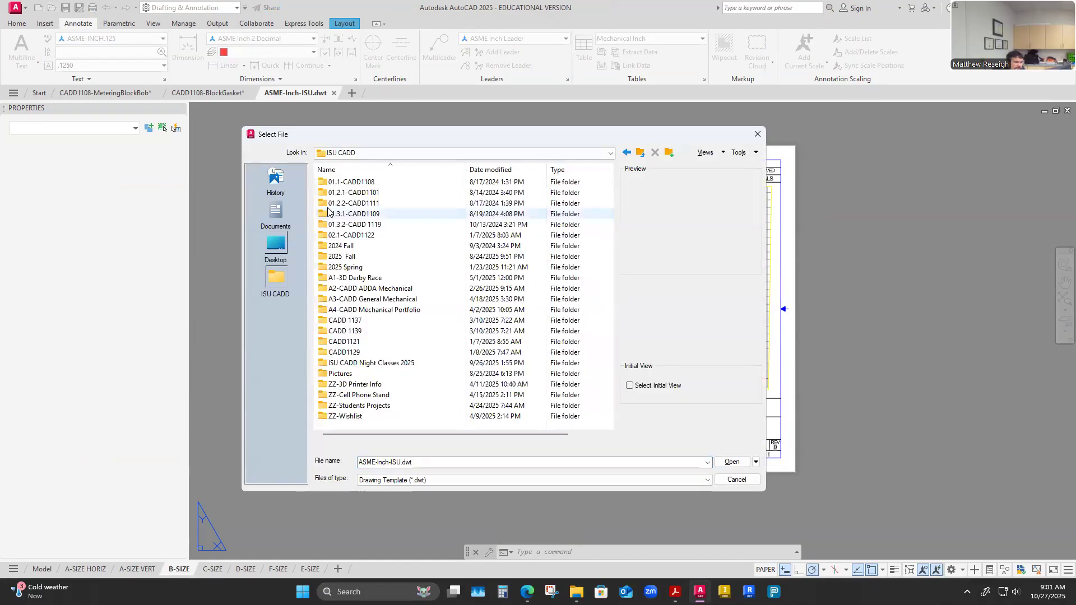
double_click(358, 183)
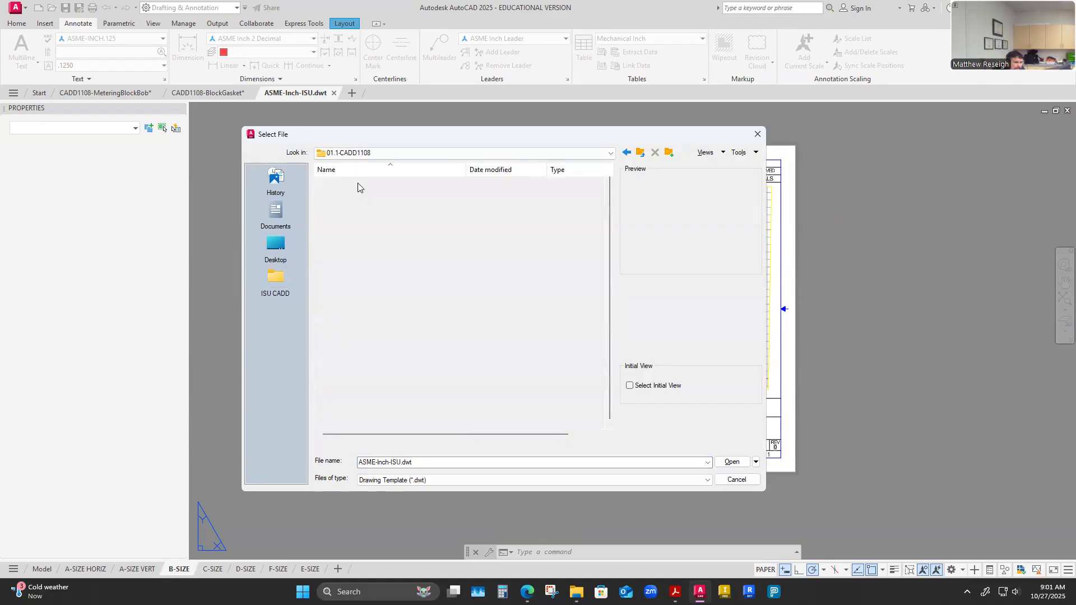
double_click(350, 187)
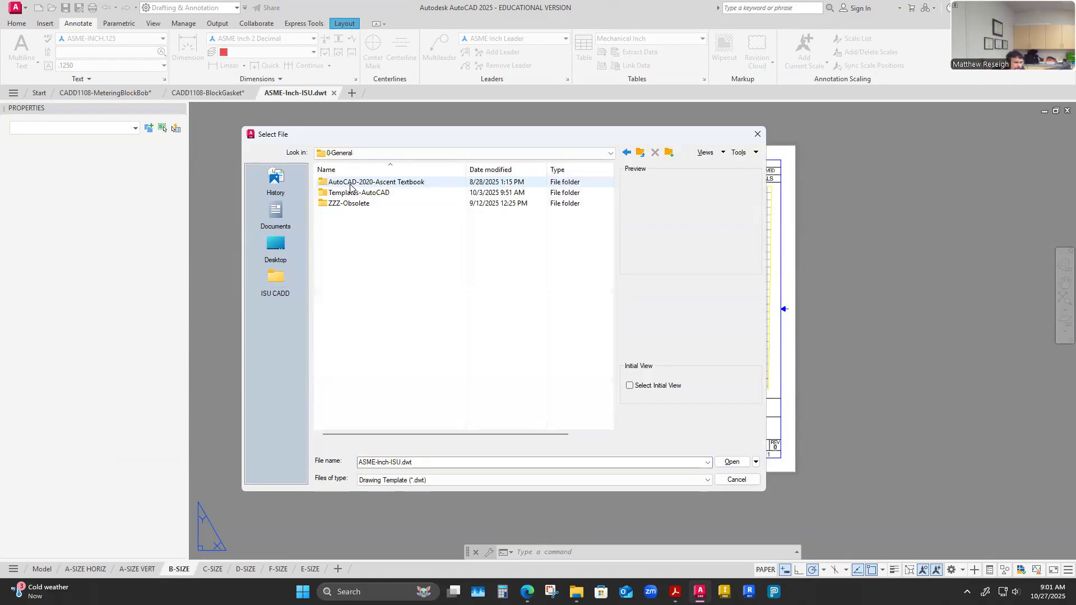
double_click(349, 194)
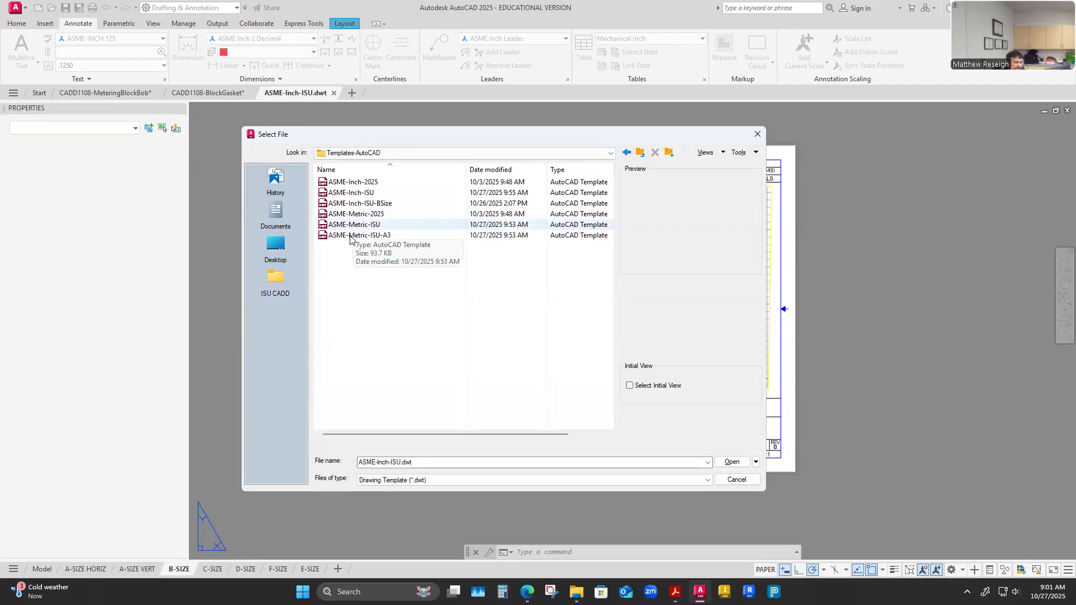
click(355, 236)
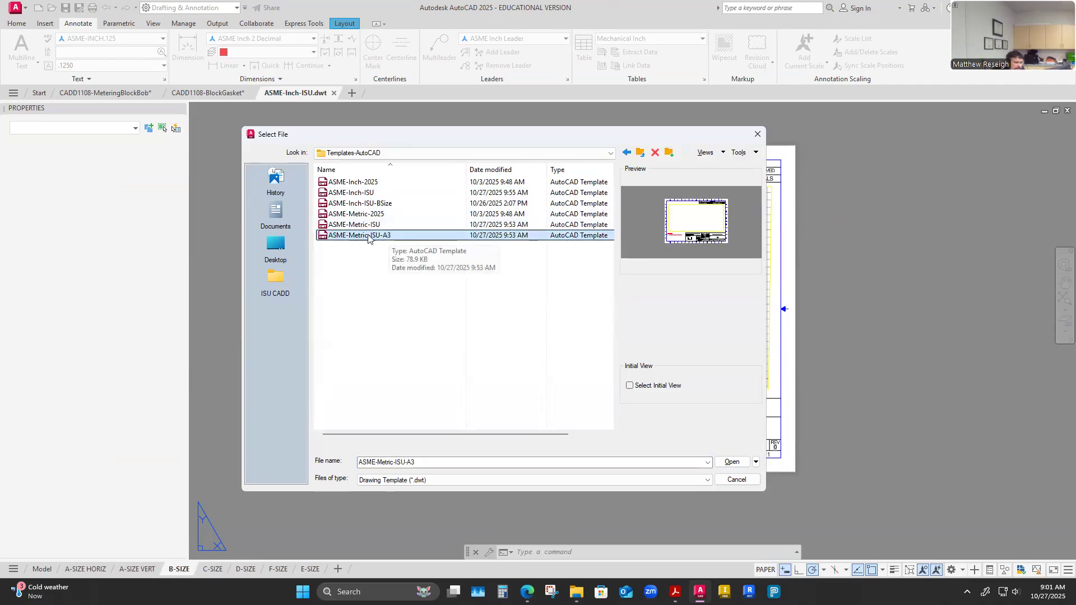
click(348, 204)
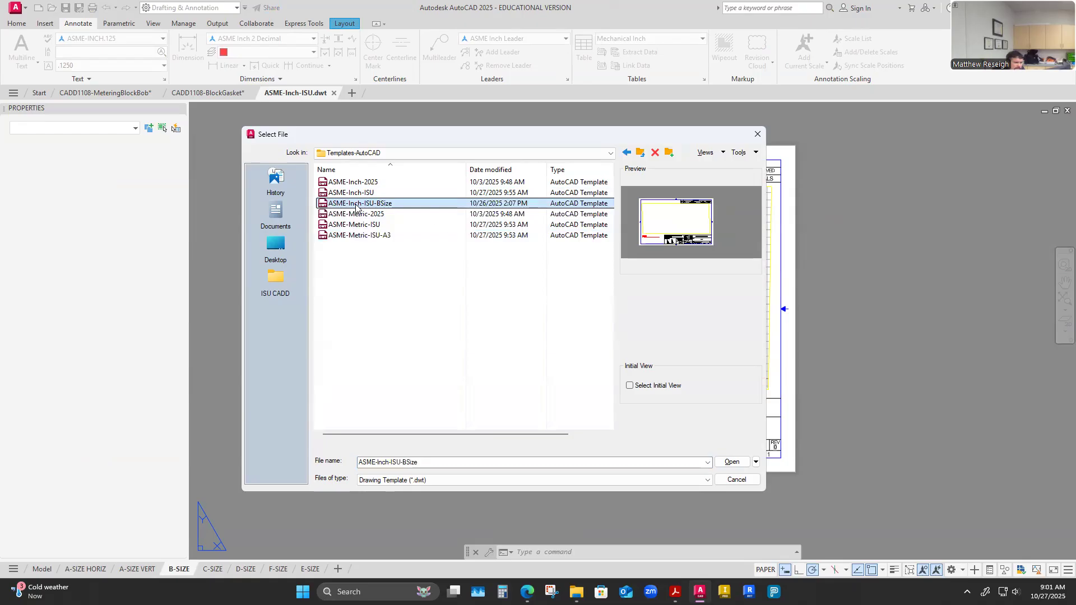
click(731, 462)
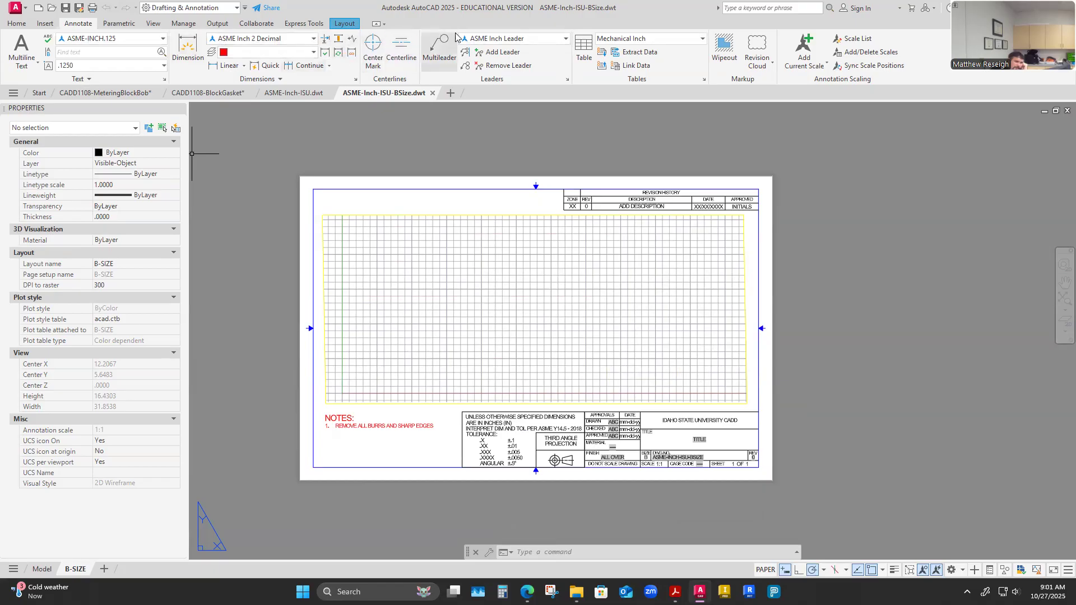
Modify the Mechanical Inch table style, choosing ASME-INCH.125 as the text style for its Data cells.
click(705, 80)
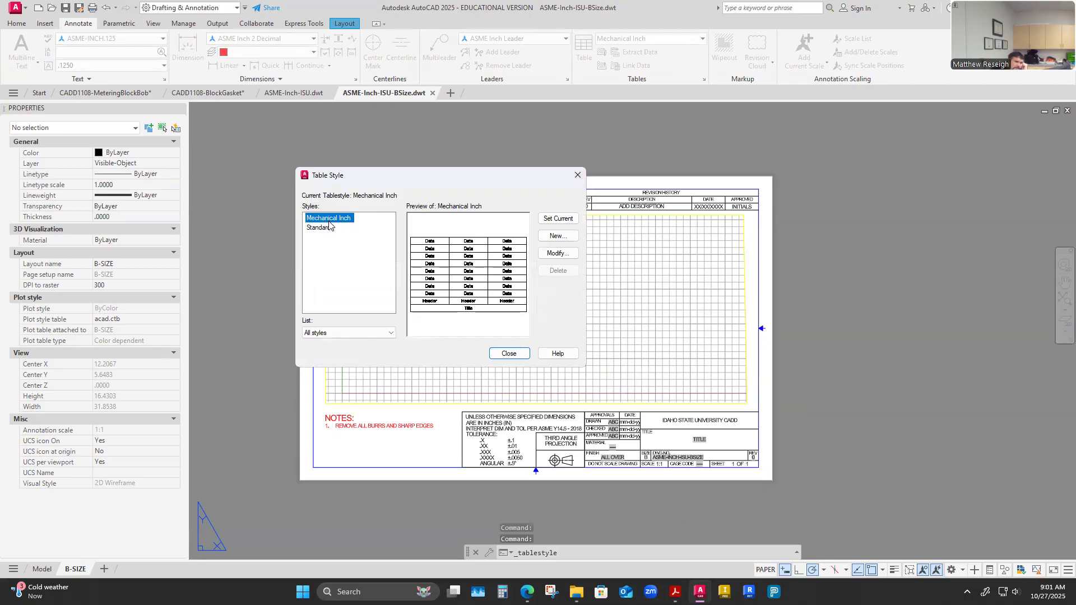
click(545, 253)
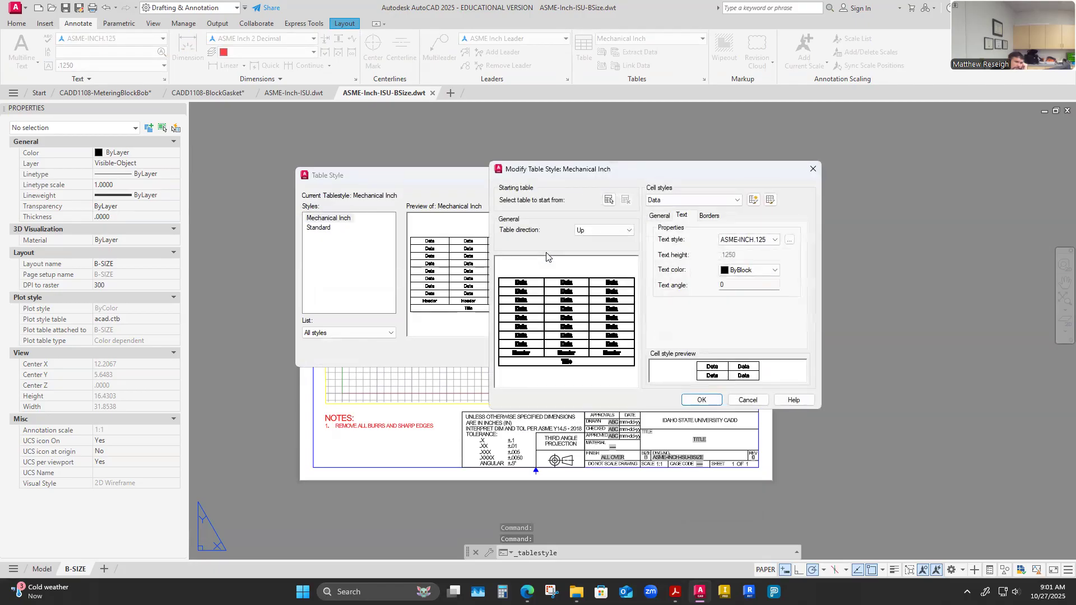
click(671, 217)
click(678, 218)
click(775, 241)
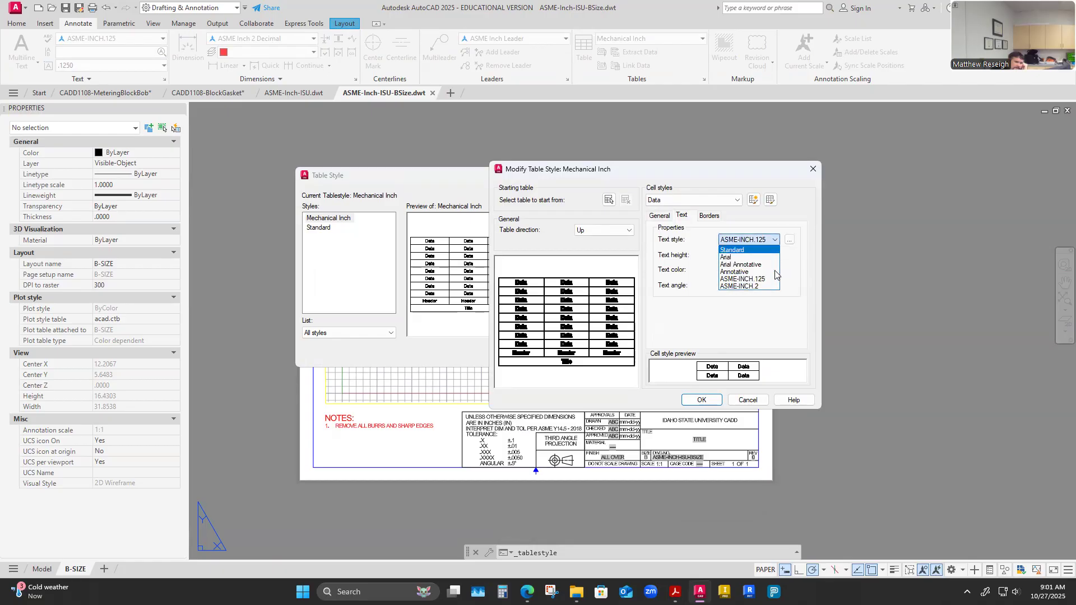
click(746, 279)
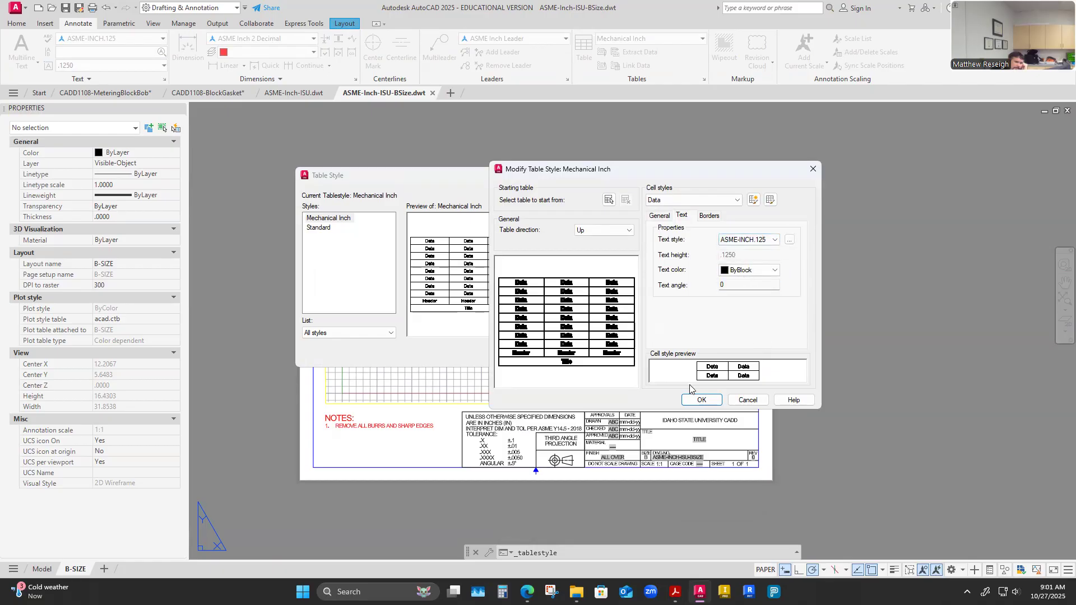
click(699, 400)
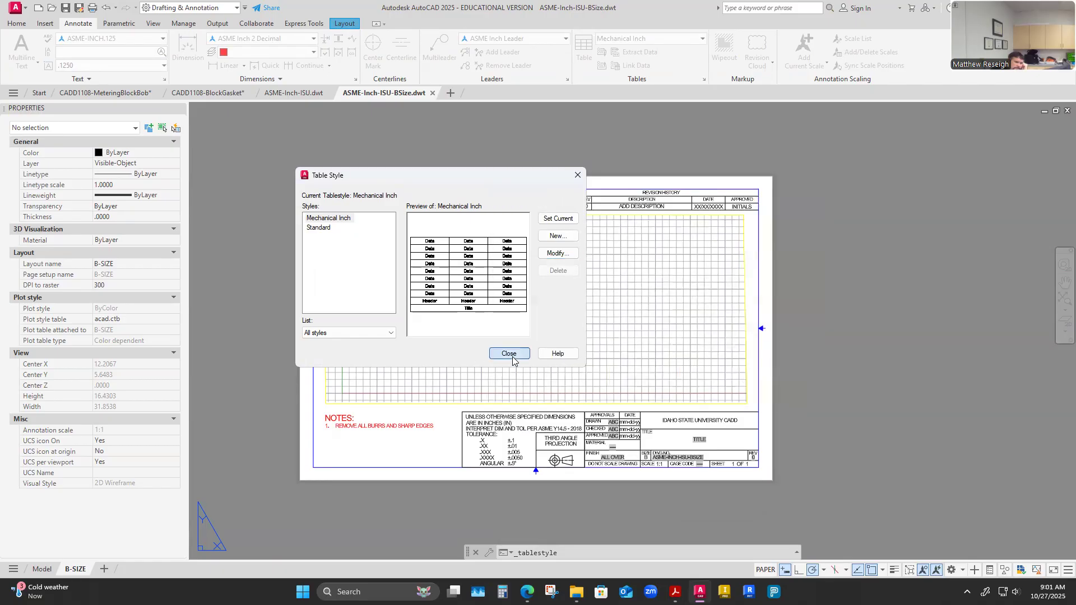
click(512, 356)
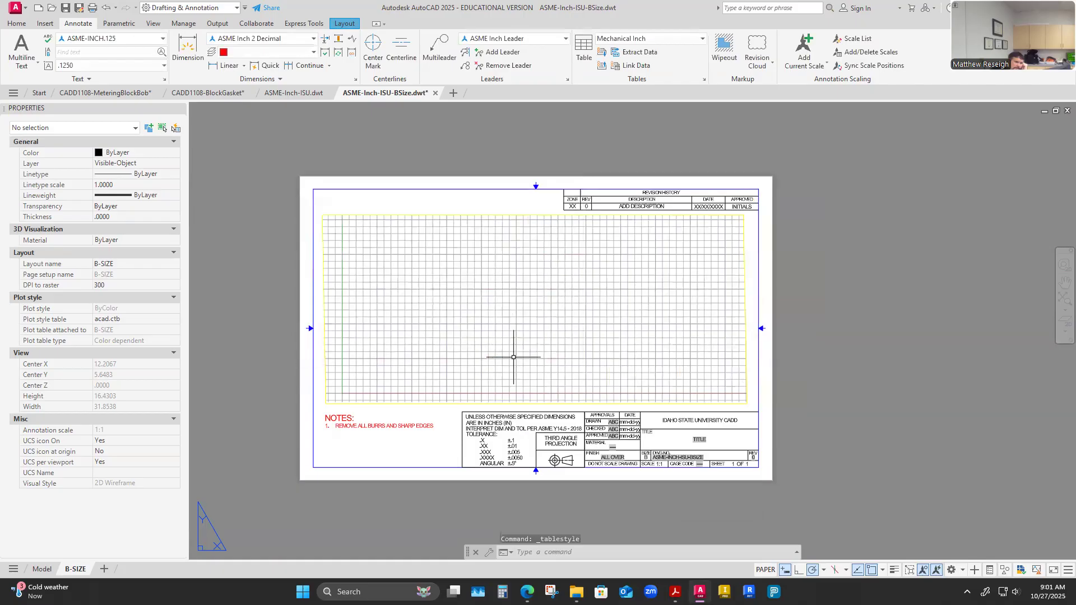
Save the ASME-Inch-ISU-BSize template and close it.
click(67, 12)
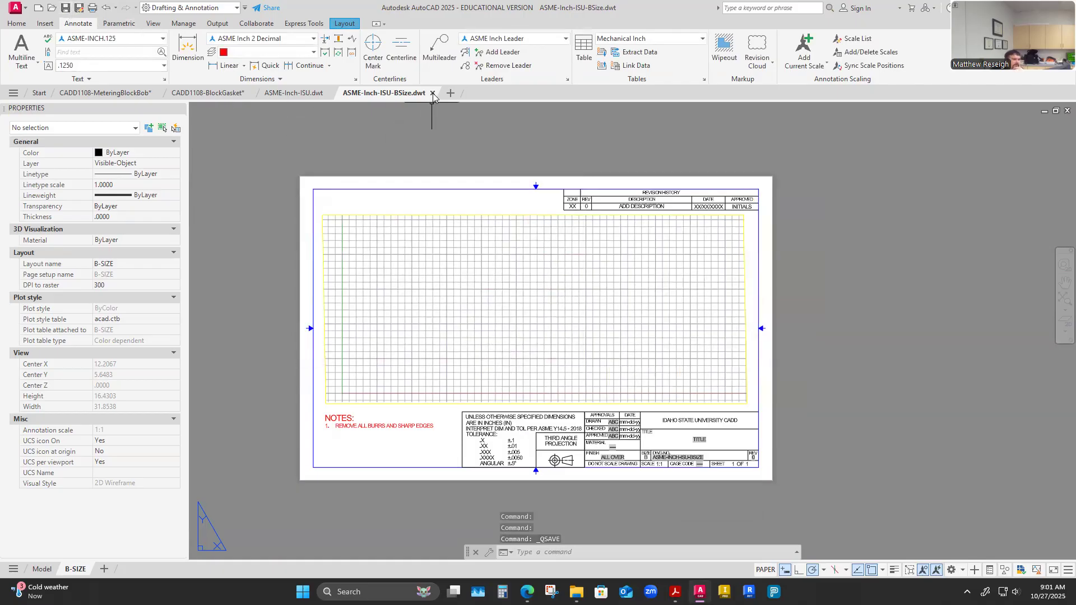
click(433, 94)
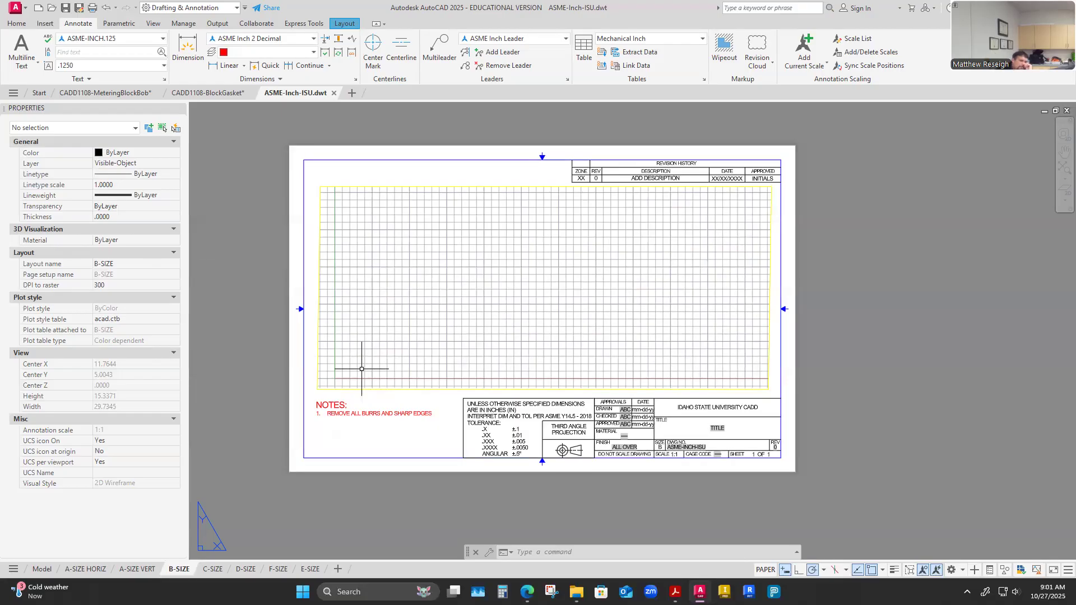
Close the ASME-Inch-ISU template without saving changes.
scroll(361, 369, down, 2)
scroll(260, 341, up, 2)
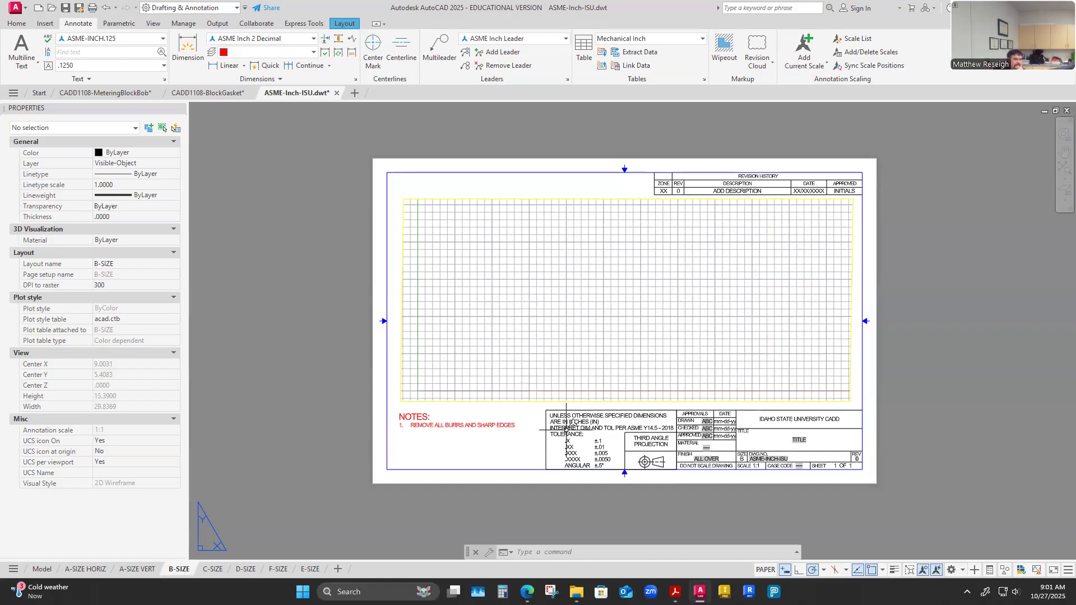
mouse_move(566, 430)
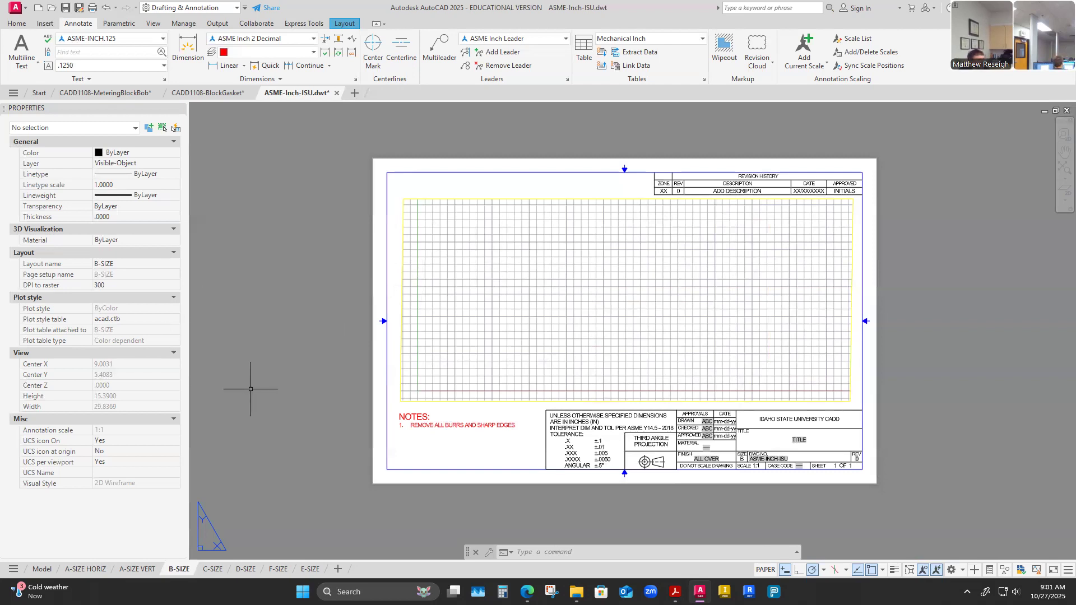
scroll(251, 390, down, 2)
scroll(252, 390, up, 3)
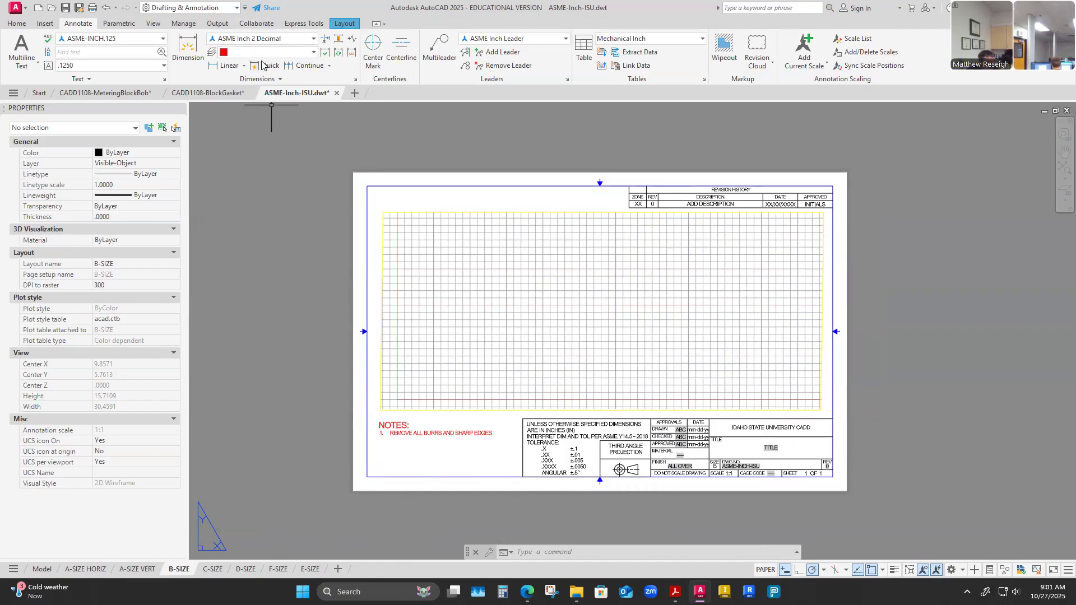
click(336, 93)
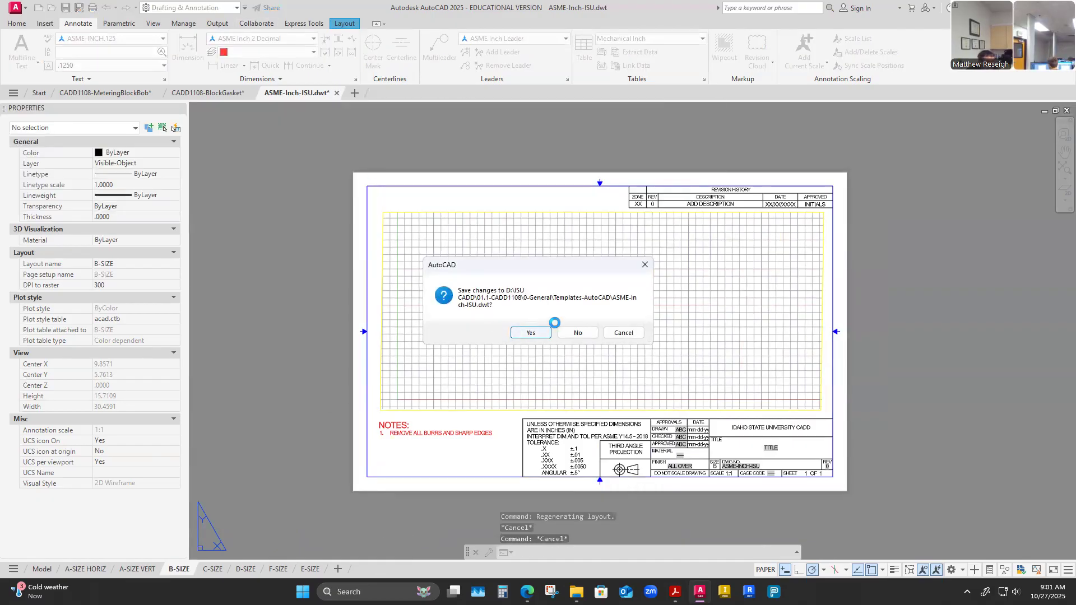
click(574, 332)
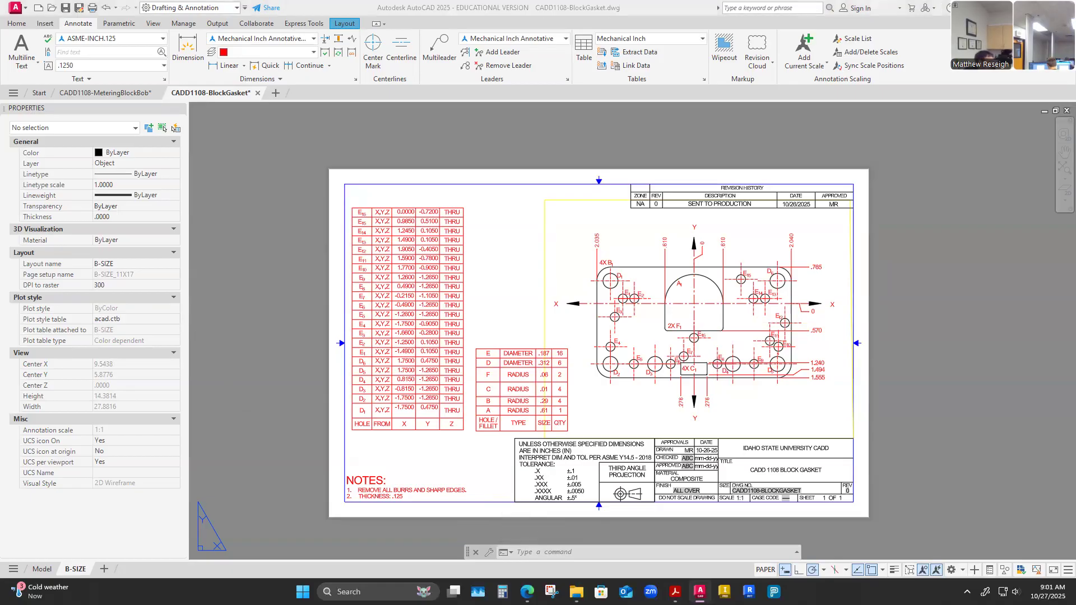
In File Explorer, start a new drawing from the ASME-Metric-ISU-A3 template in Templates-AutoCAD, and switch the drawing to model space.
key(alt+Tab)
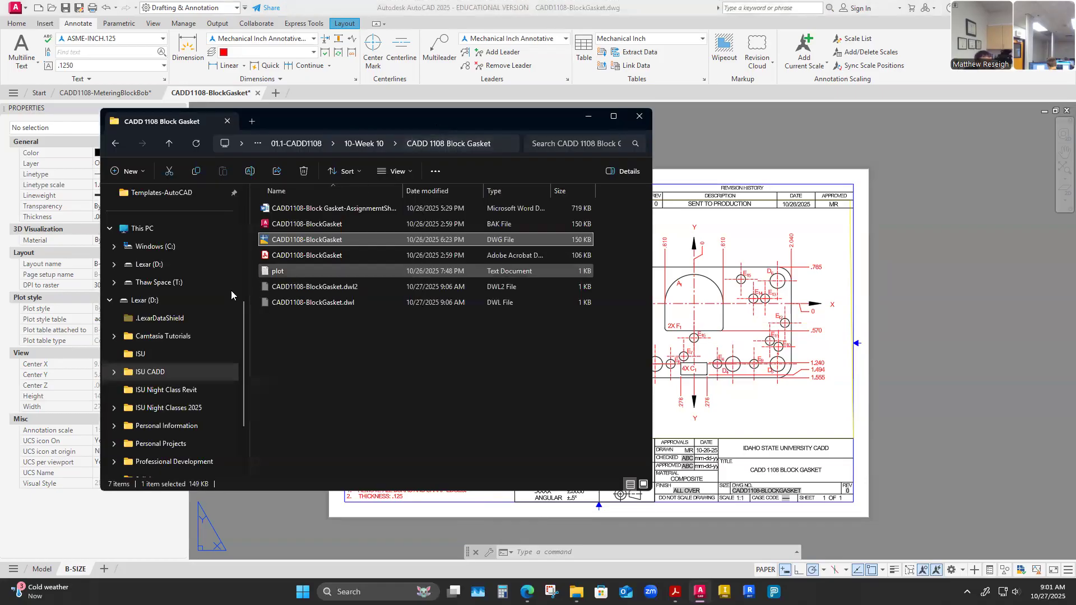
click(319, 147)
double_click(280, 209)
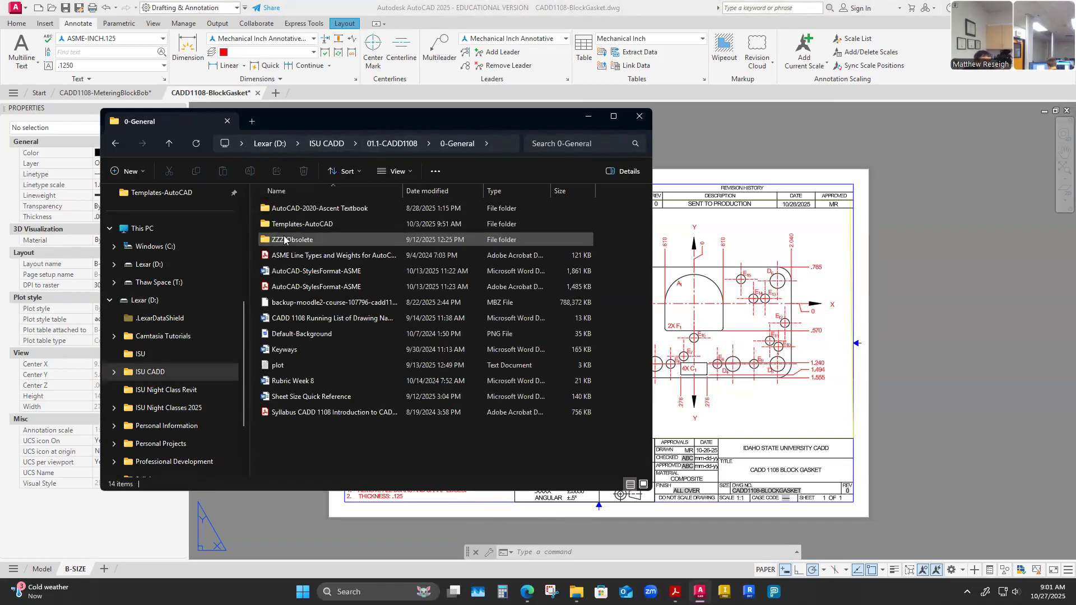
double_click(297, 224)
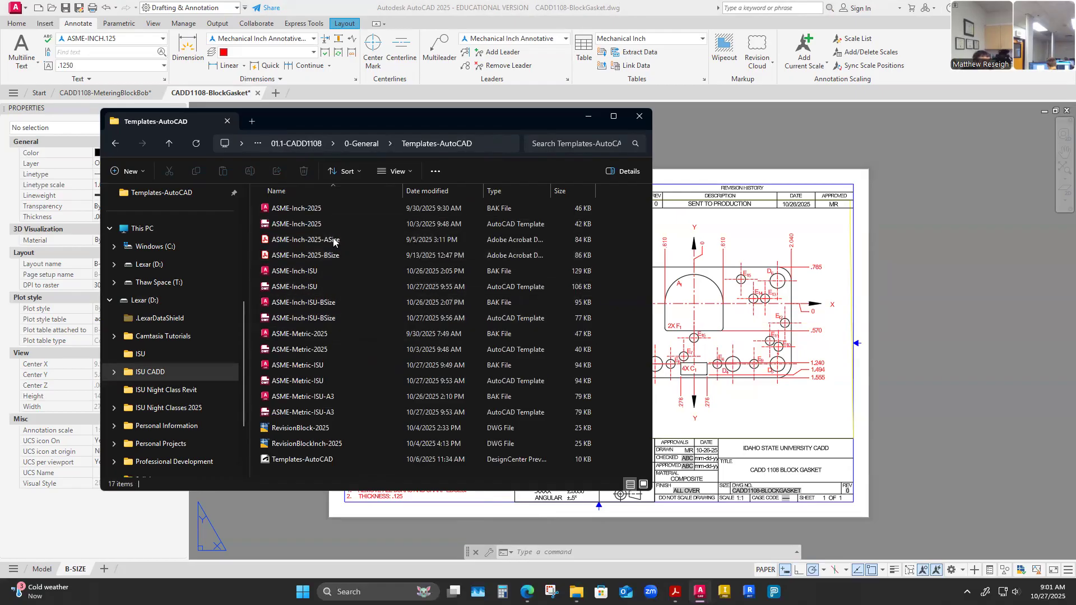
double_click(330, 413)
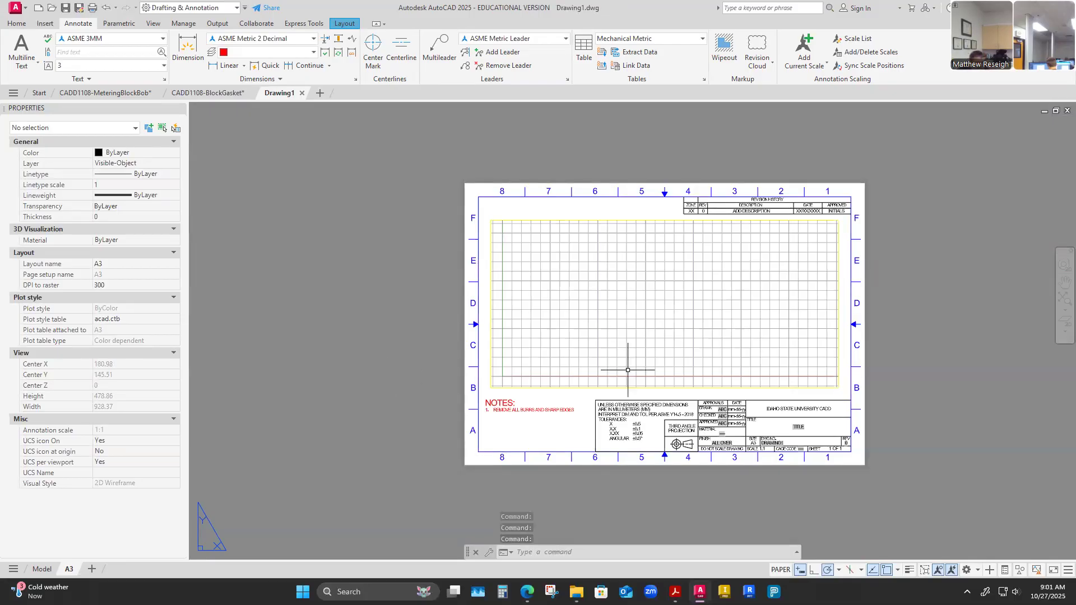
click(42, 569)
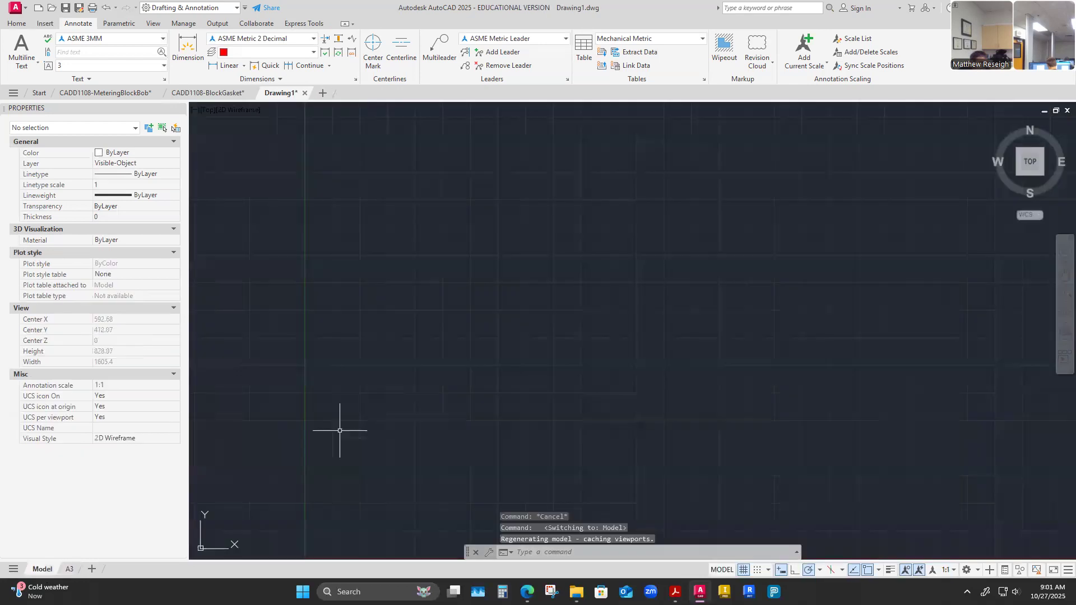
scroll(440, 433, down, 2)
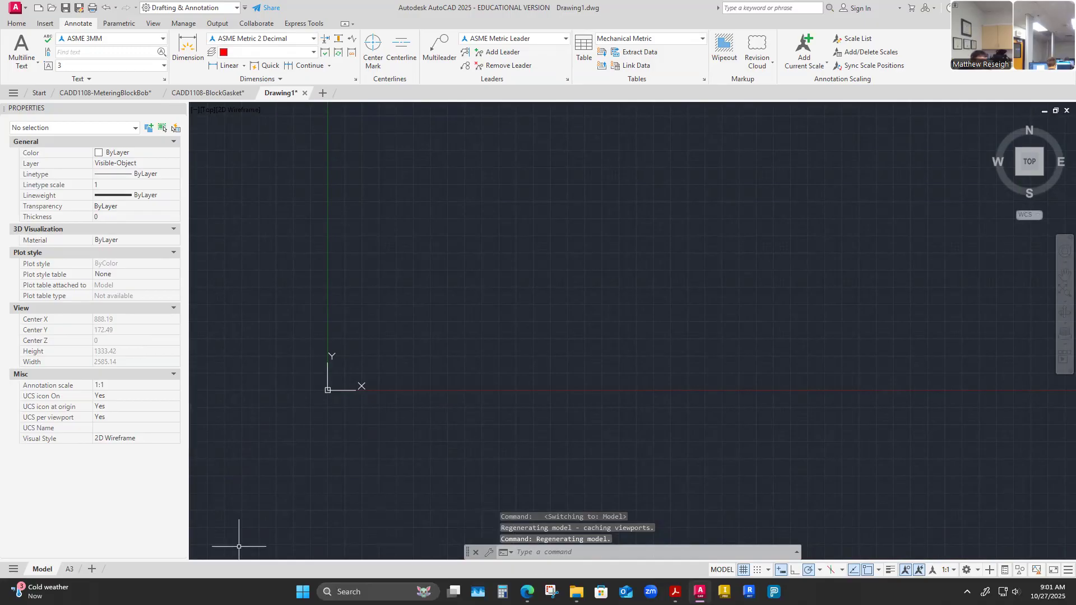
Switch to File Explorer and open CADD1108-MeteringBlockBob-AssignmentSheet from the 10-Week 10 folder's CADD 1108 Metering Block Bob subfolder.
key(alt+Tab)
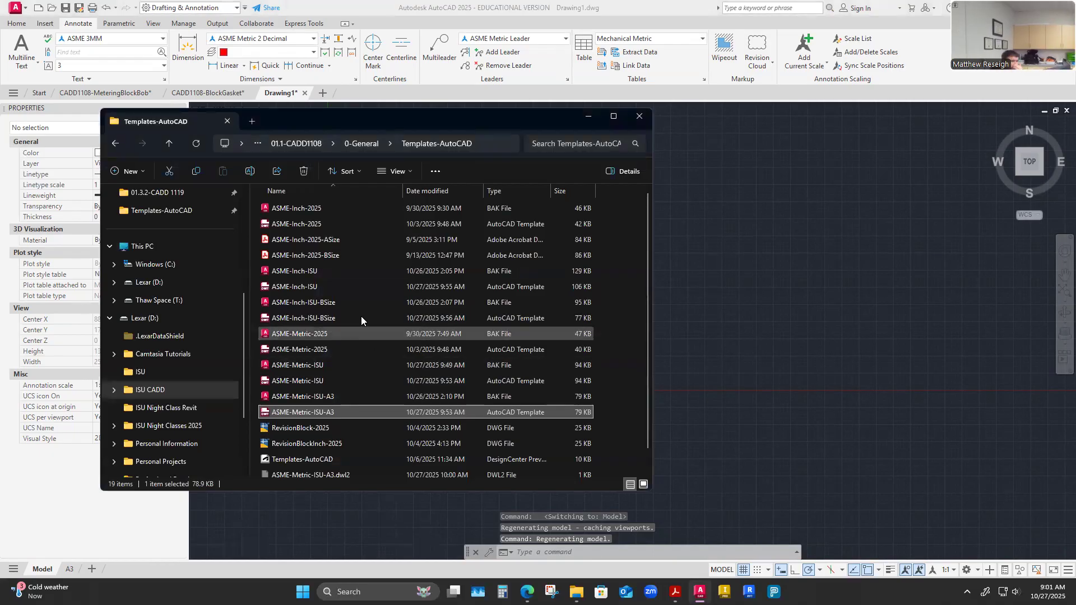
click(315, 147)
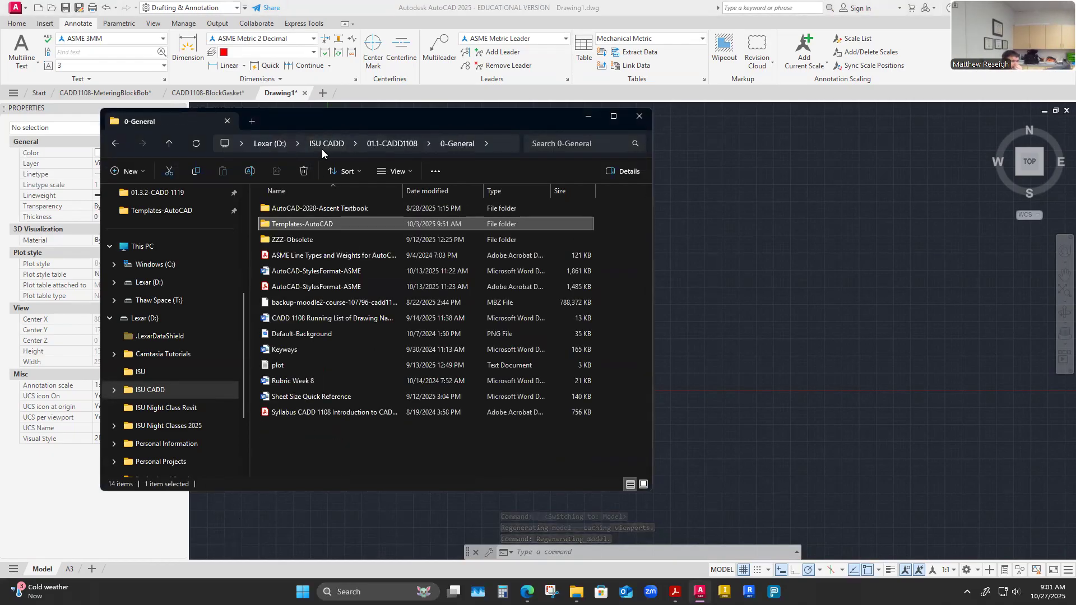
click(382, 145)
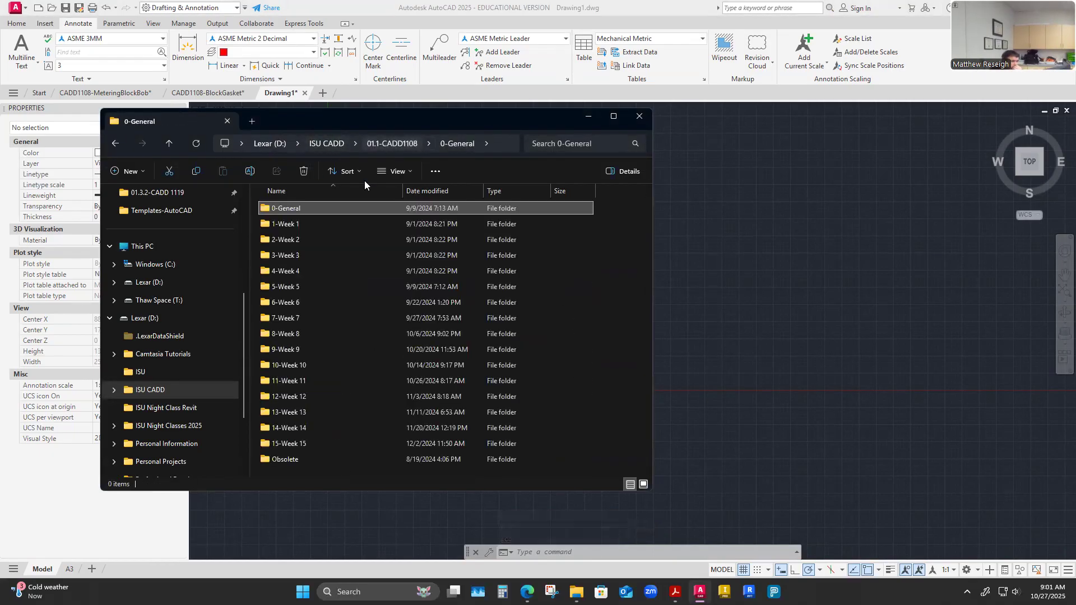
double_click(301, 366)
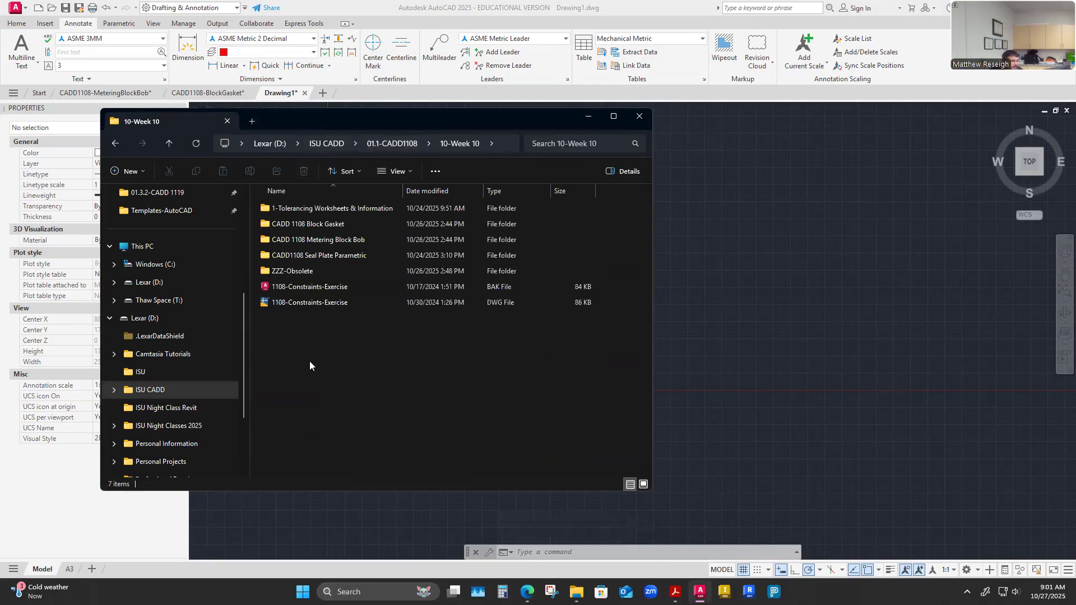
double_click(317, 240)
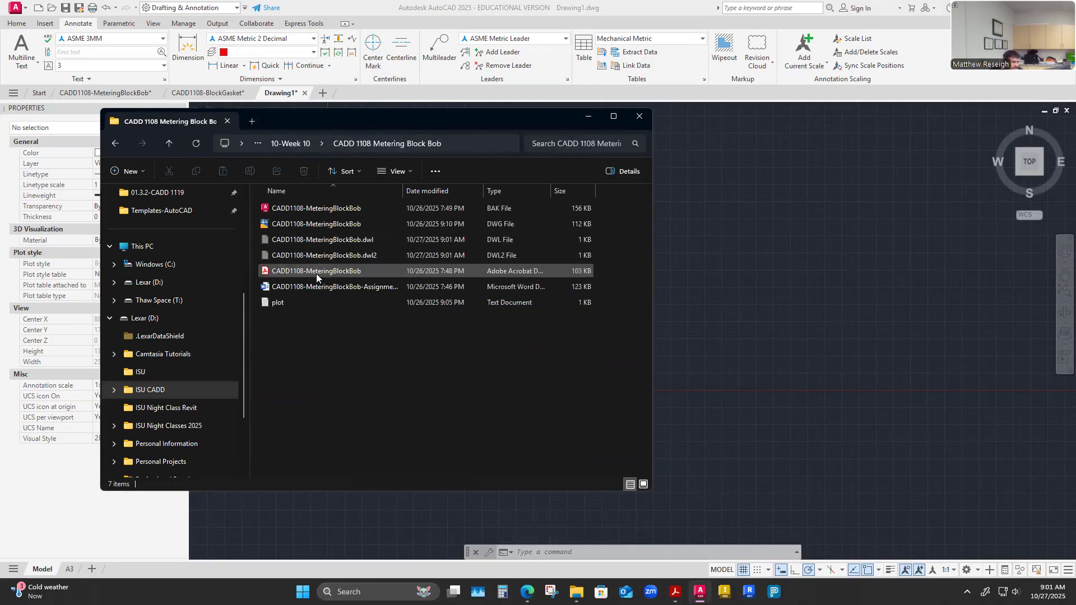
double_click(321, 287)
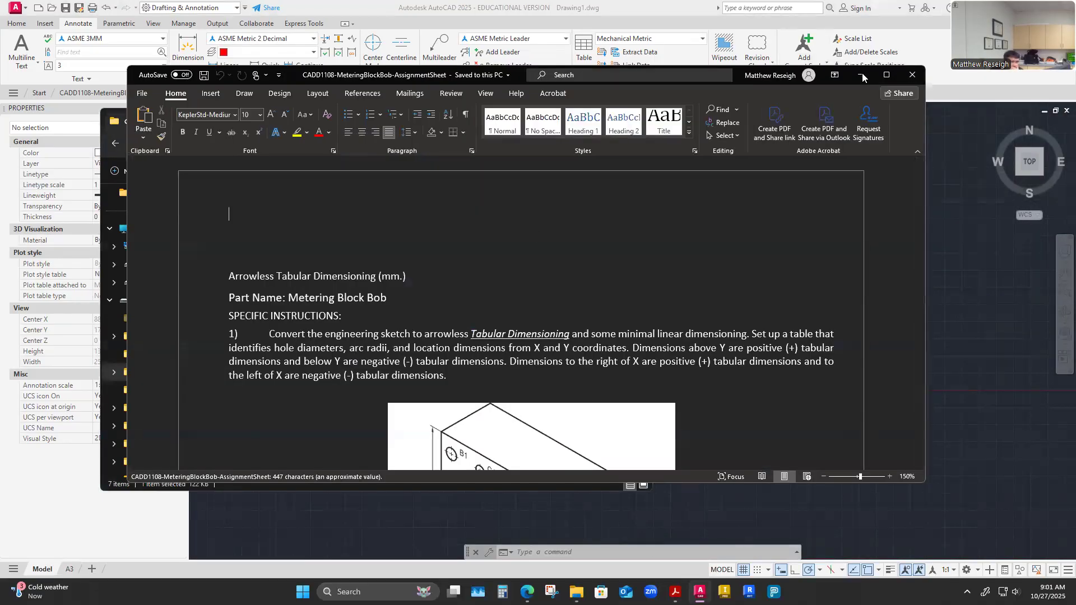
Maximize the assignment sheet in Word and read the Metering Block Bob instructions, sketch and hole table.
double_click(851, 81)
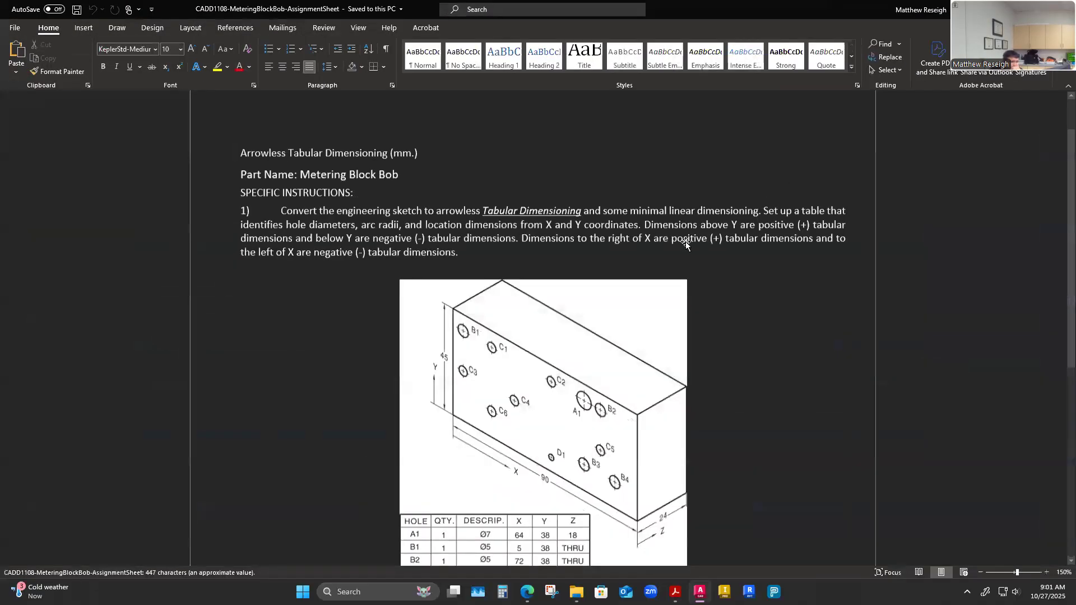
scroll(686, 242, down, 1)
scroll(685, 242, up, 3)
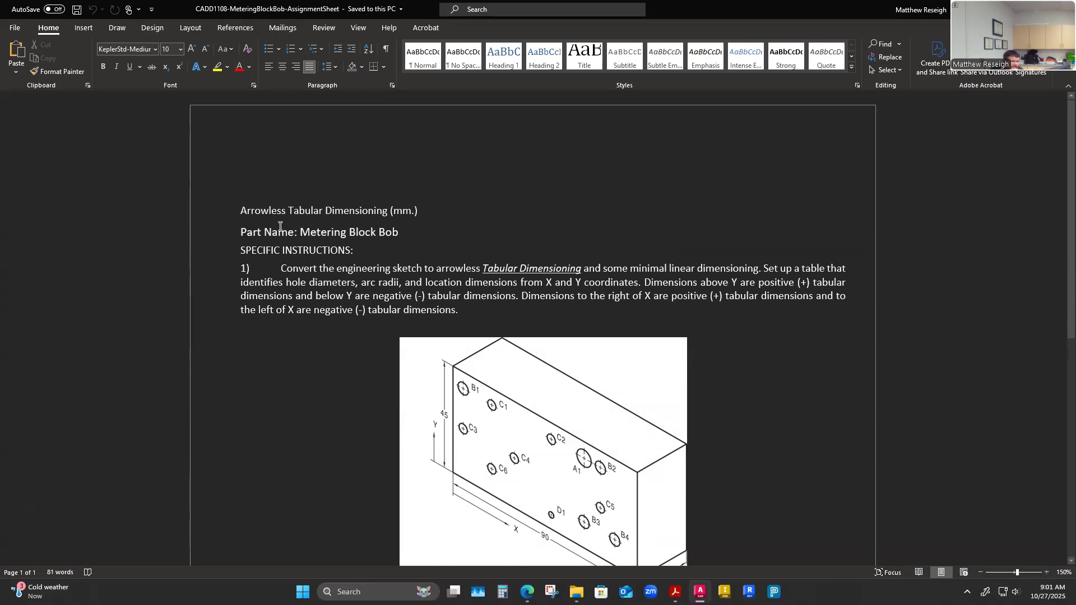
Review the Metering Block Bob sketch and hole table in the assignment sheet, and switch back to AutoCAD.
scroll(353, 271, down, 3)
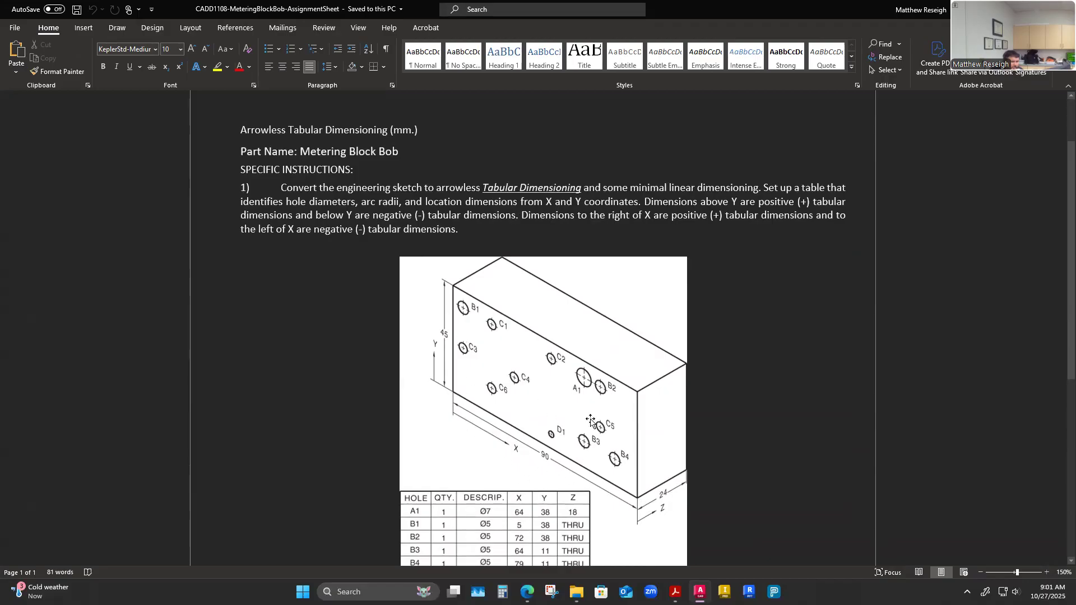
scroll(524, 379, down, 3)
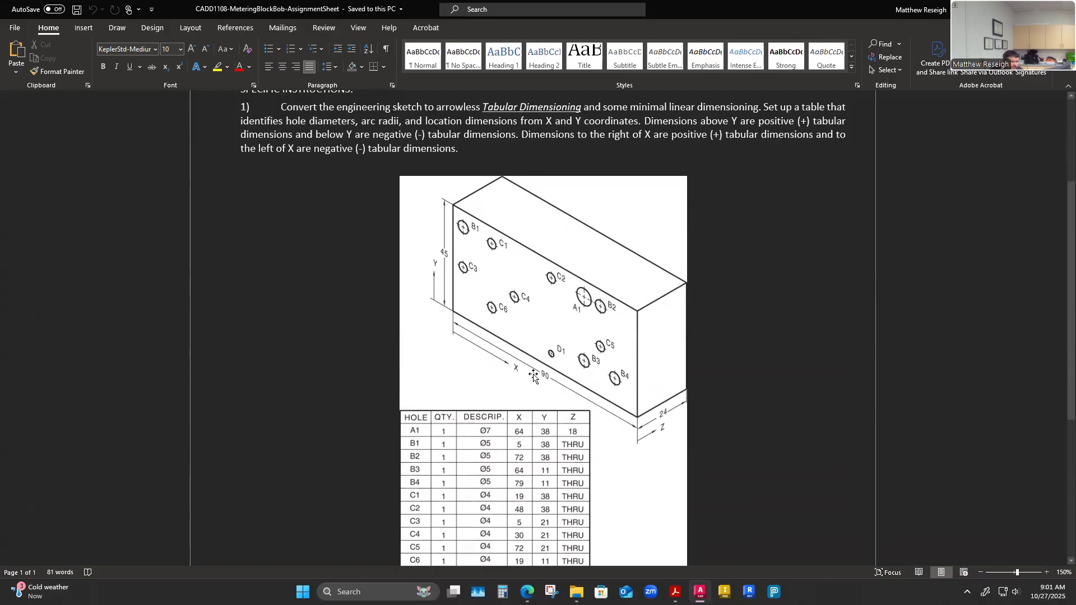
scroll(532, 376, up, 3)
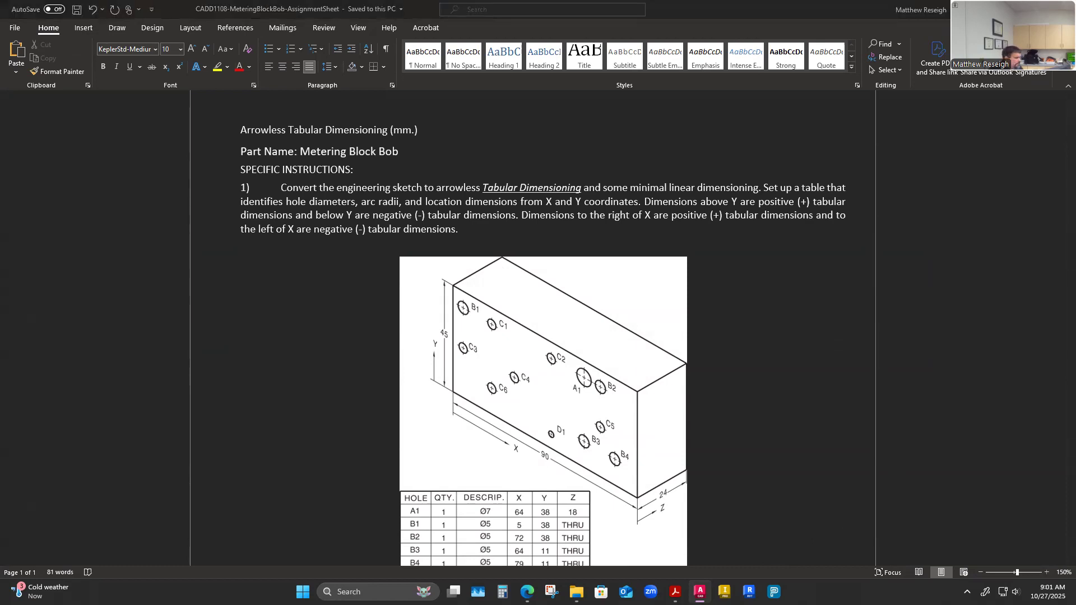
key(alt+Tab)
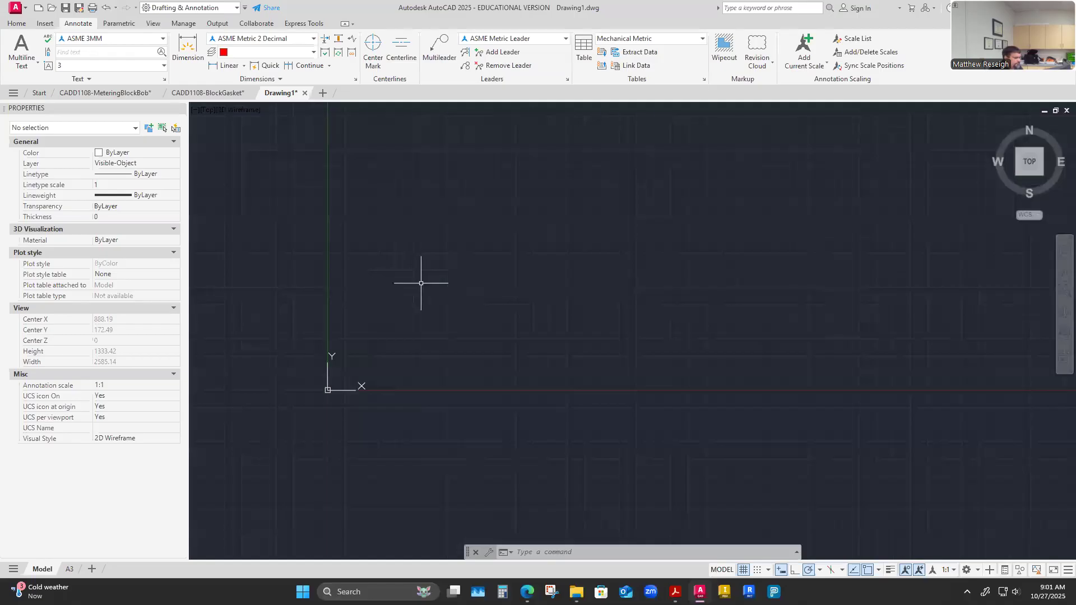
Cycle the ribbon through its minimized display states and restore the full ribbon showing the Home tools.
click(13, 24)
double_click(13, 26)
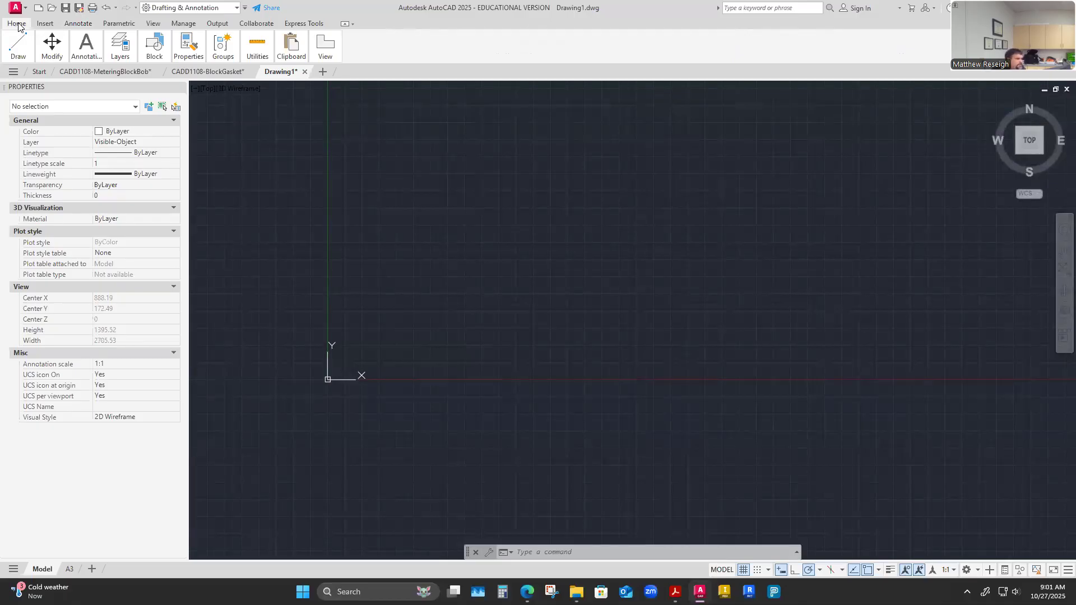
double_click(21, 25)
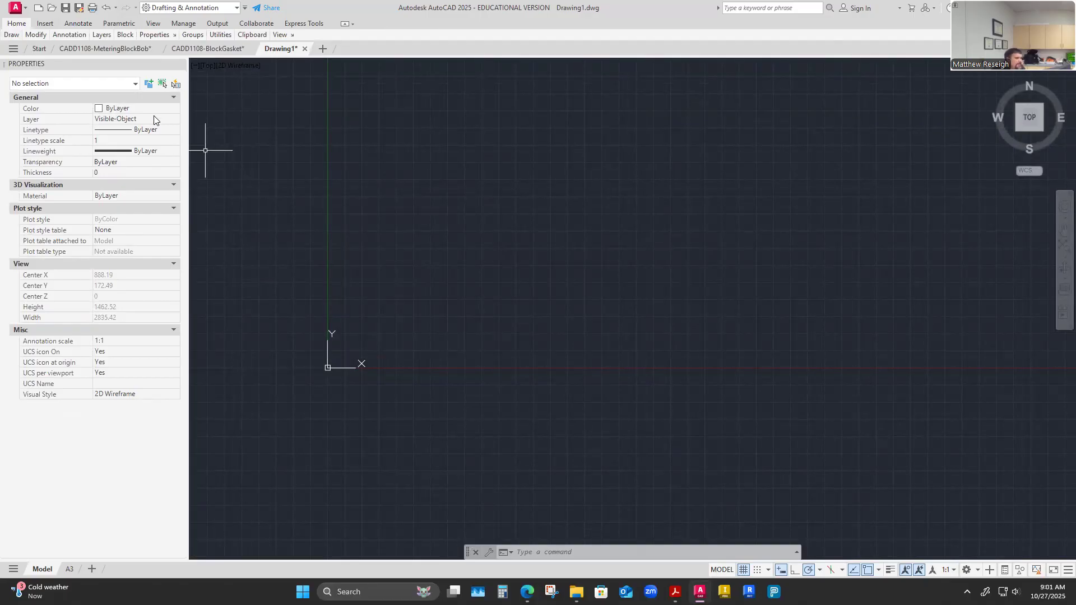
double_click(18, 24)
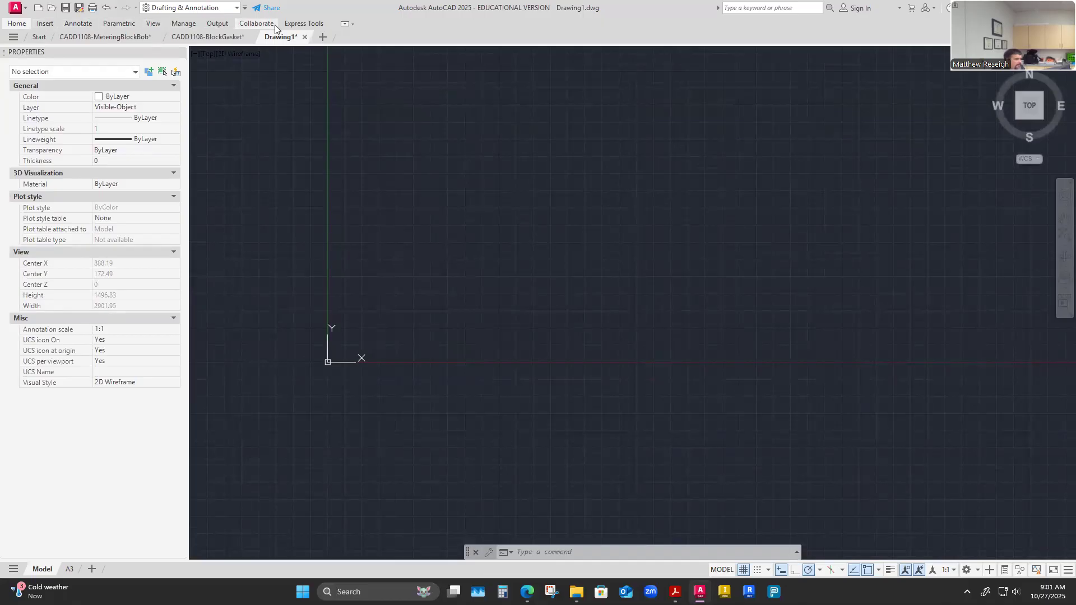
double_click(21, 26)
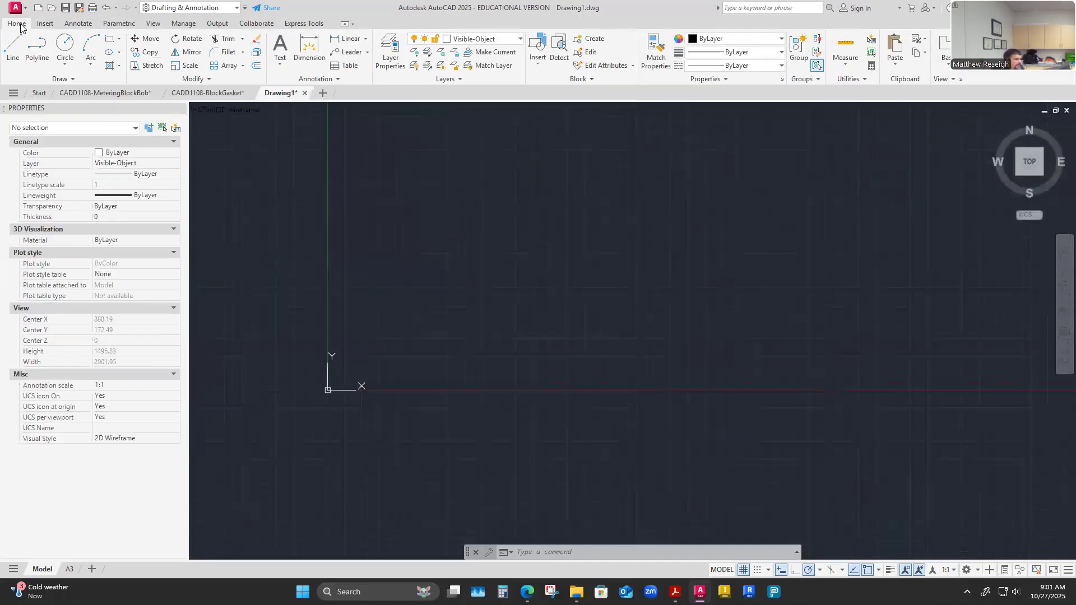
scroll(335, 208, up, 2)
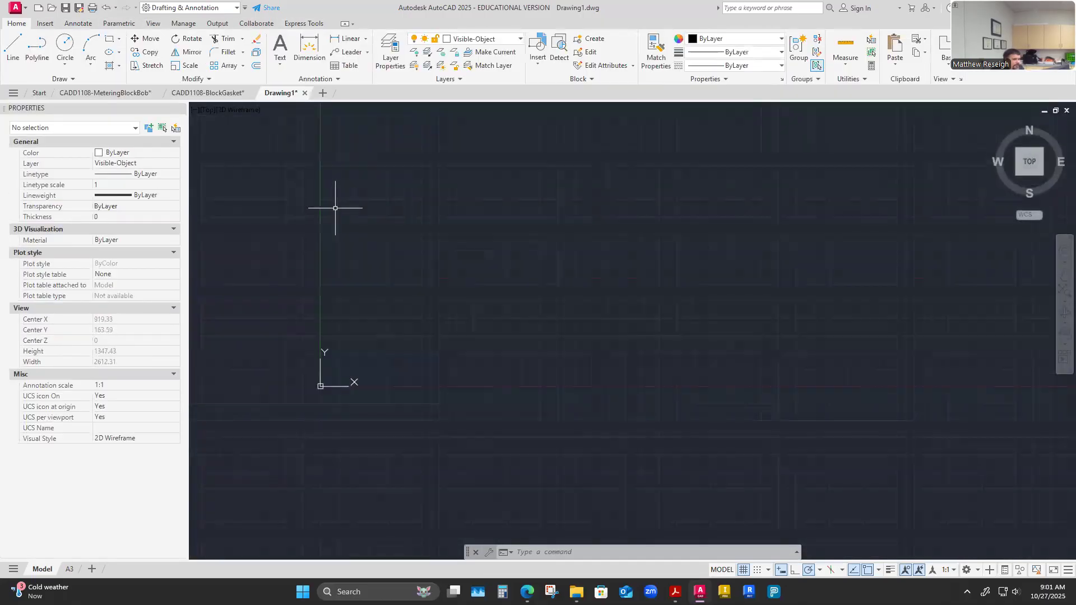
scroll(335, 208, down, 2)
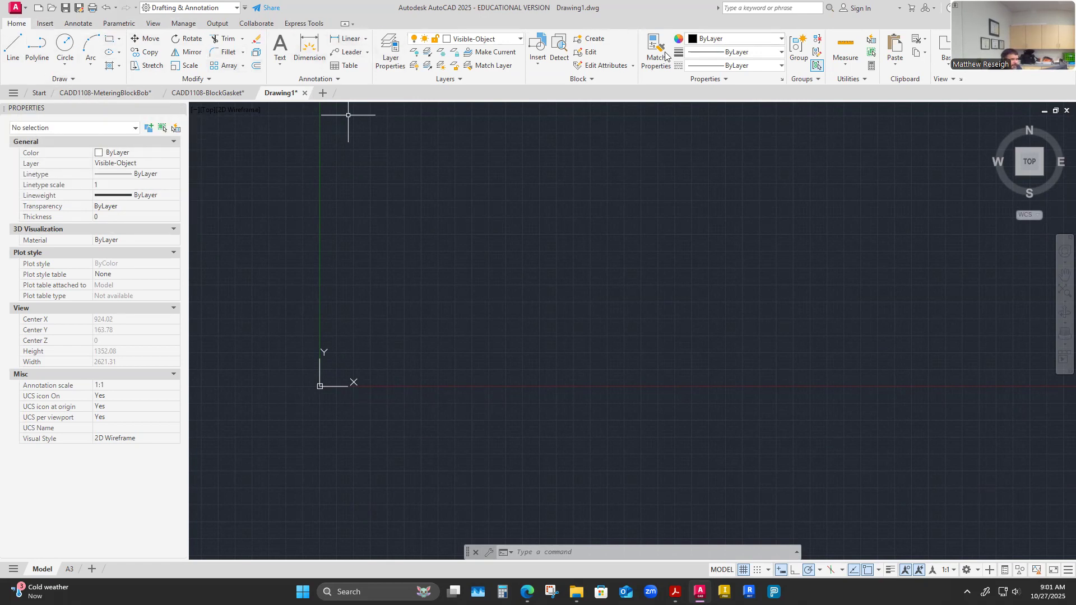
Minimize the ribbon again, first to panel buttons and then to panel titles only.
double_click(22, 24)
mouse_move(102, 43)
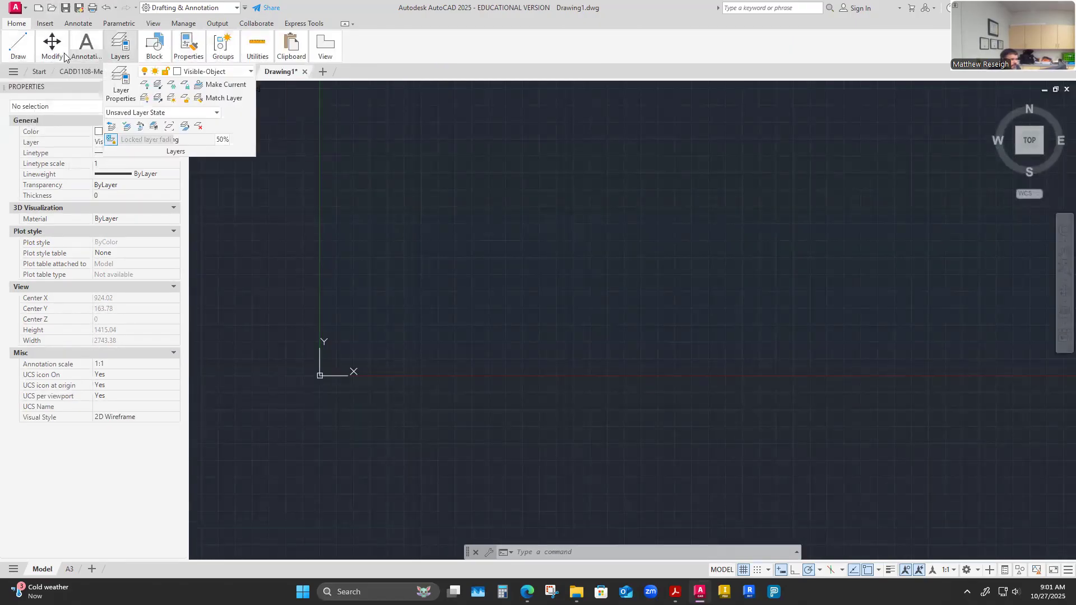
mouse_move(23, 37)
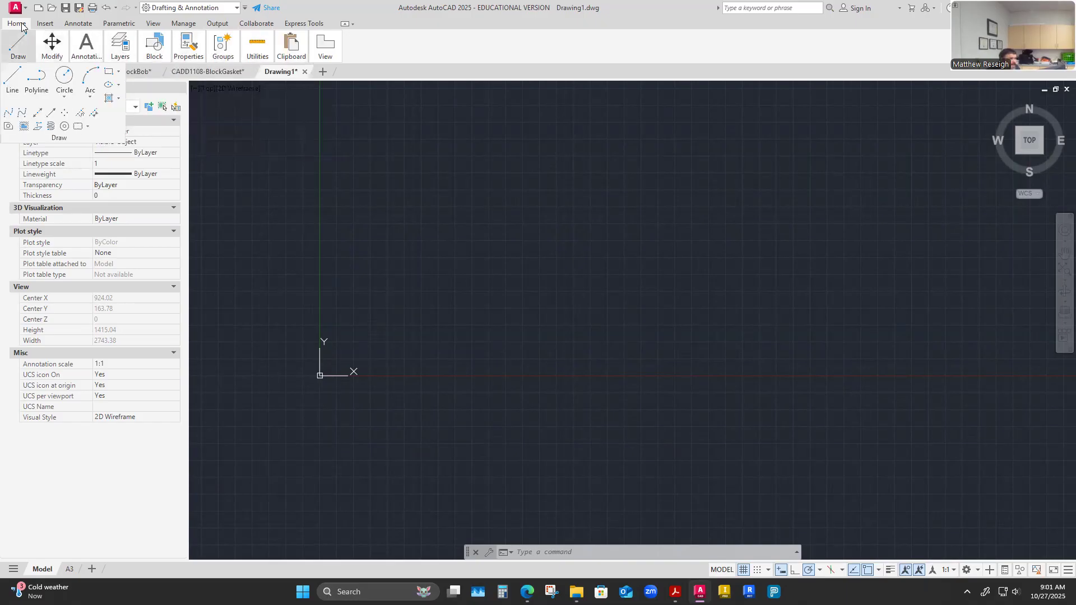
double_click(17, 24)
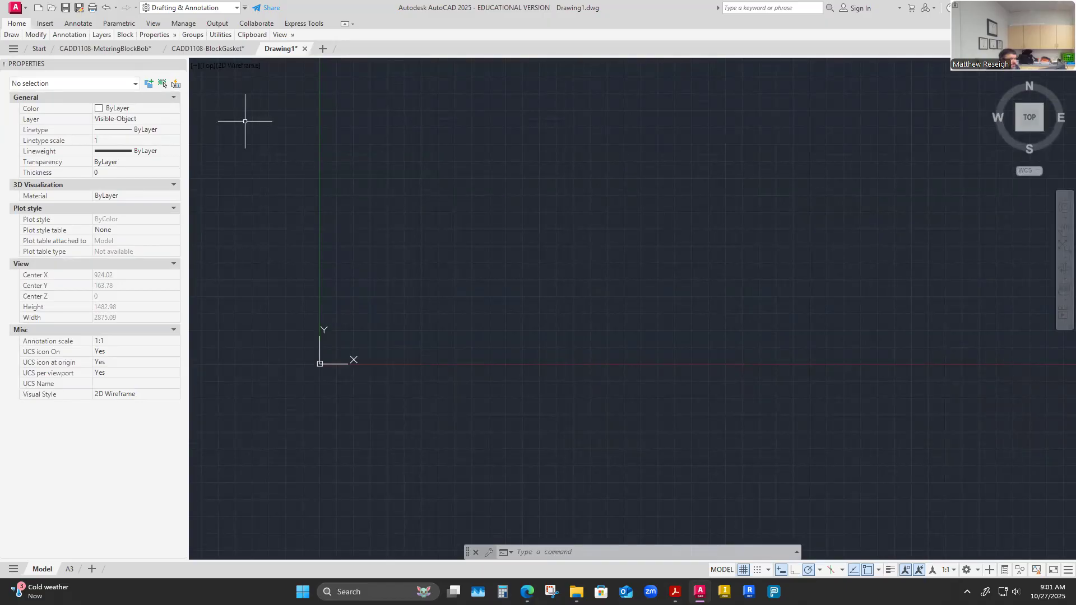
scroll(418, 168, down, 4)
scroll(411, 168, up, 4)
scroll(294, 209, up, 4)
scroll(294, 209, down, 2)
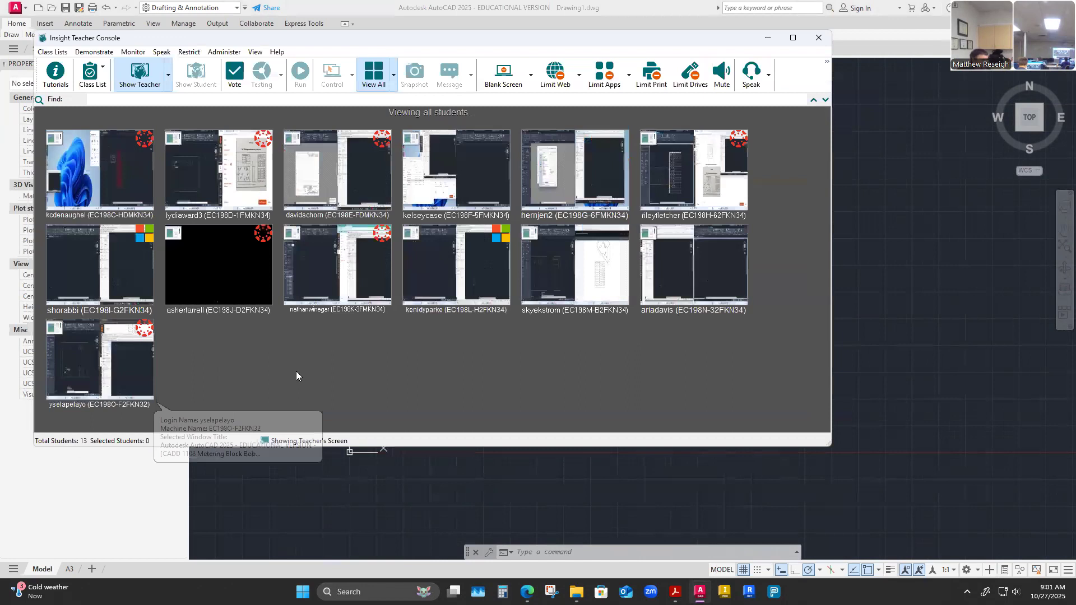
In Insight Teacher Console, stop showing the teacher's screen to the students.
click(169, 80)
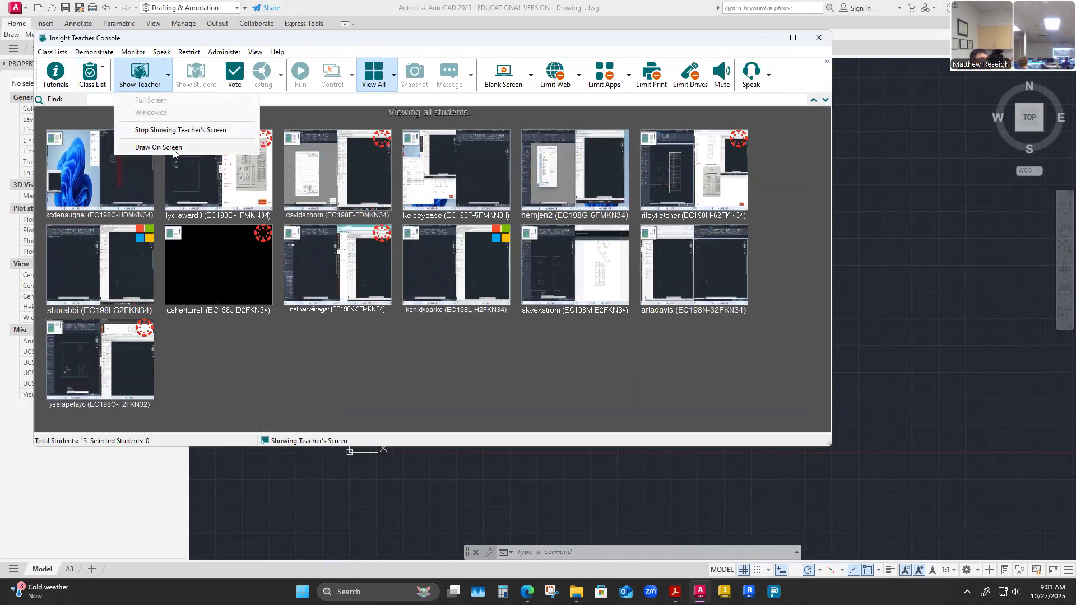
click(164, 131)
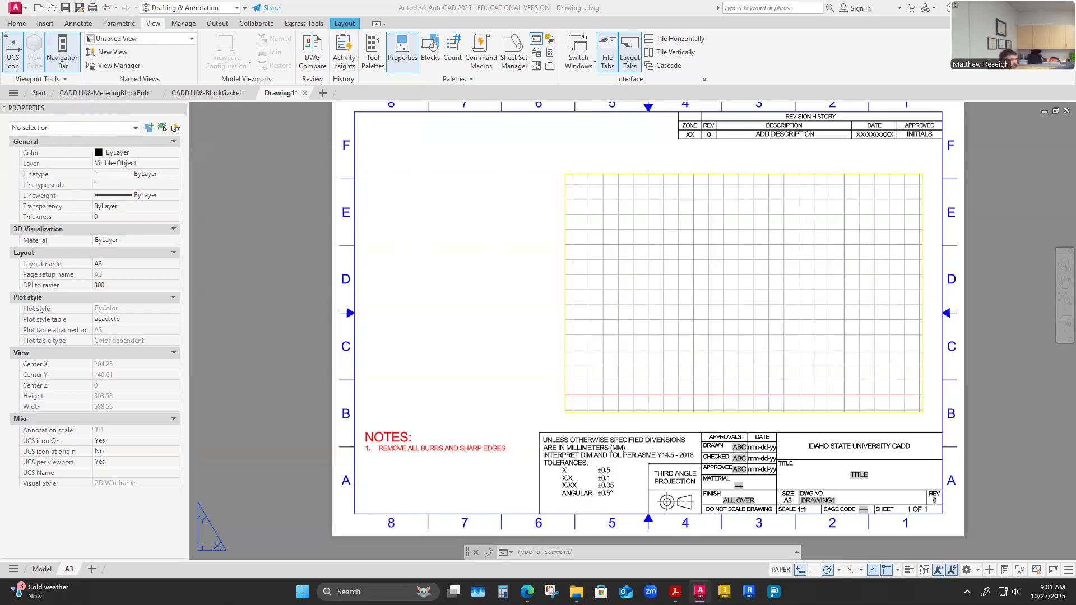
Switch Drawing1 to model space and return to the A3 layout with no command active.
click(18, 23)
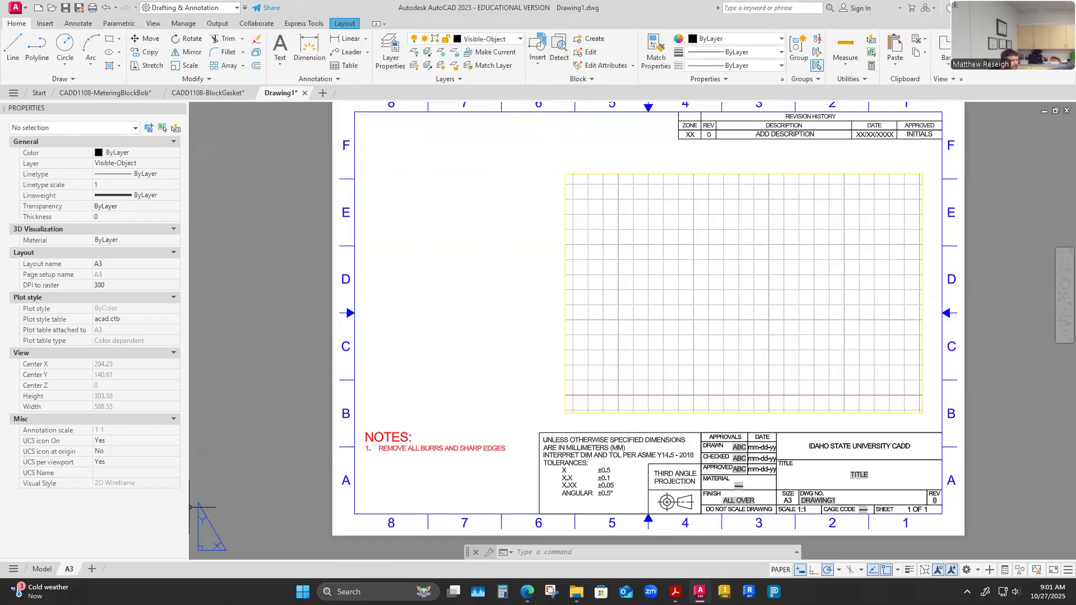
click(42, 569)
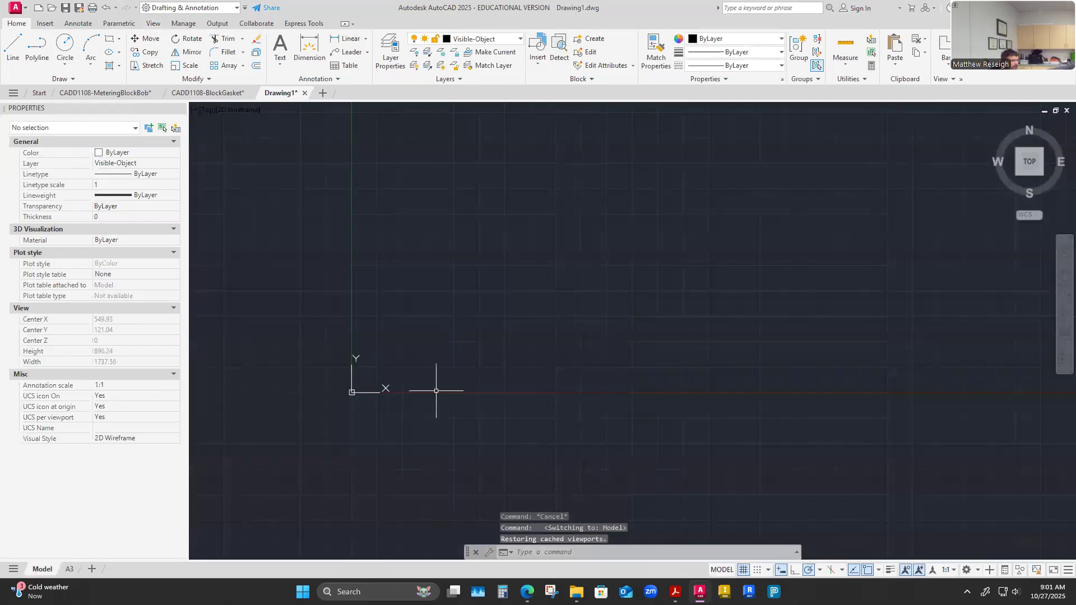
click(69, 569)
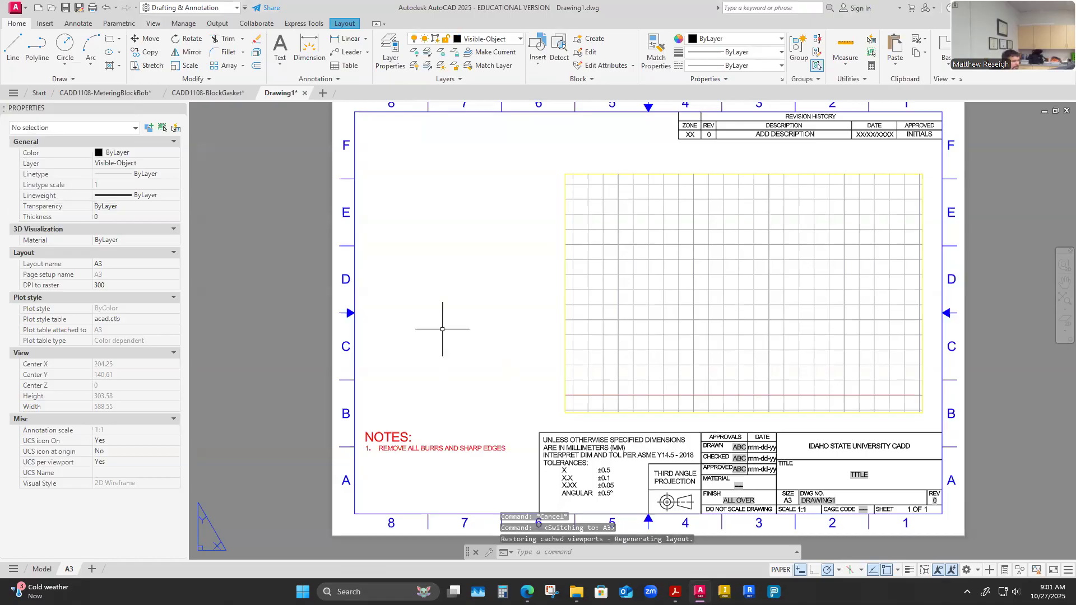
right_click(442, 329)
key(Escape)
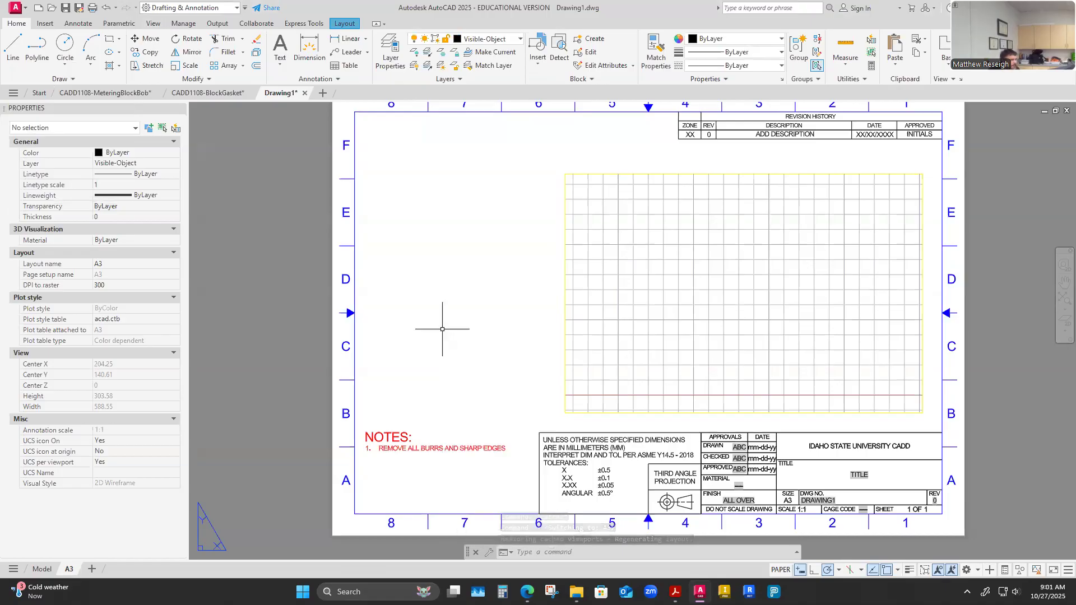
key(Escape)
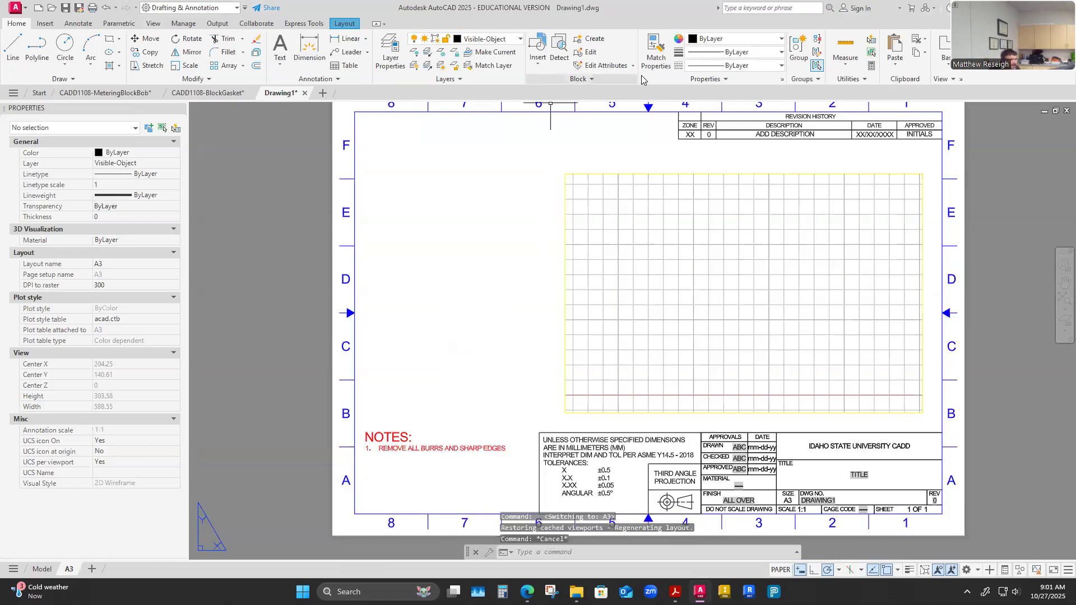
Insert an empty Mechanical Metric table with 3 columns and 3 data rows above the notes on the A3 layout.
click(78, 23)
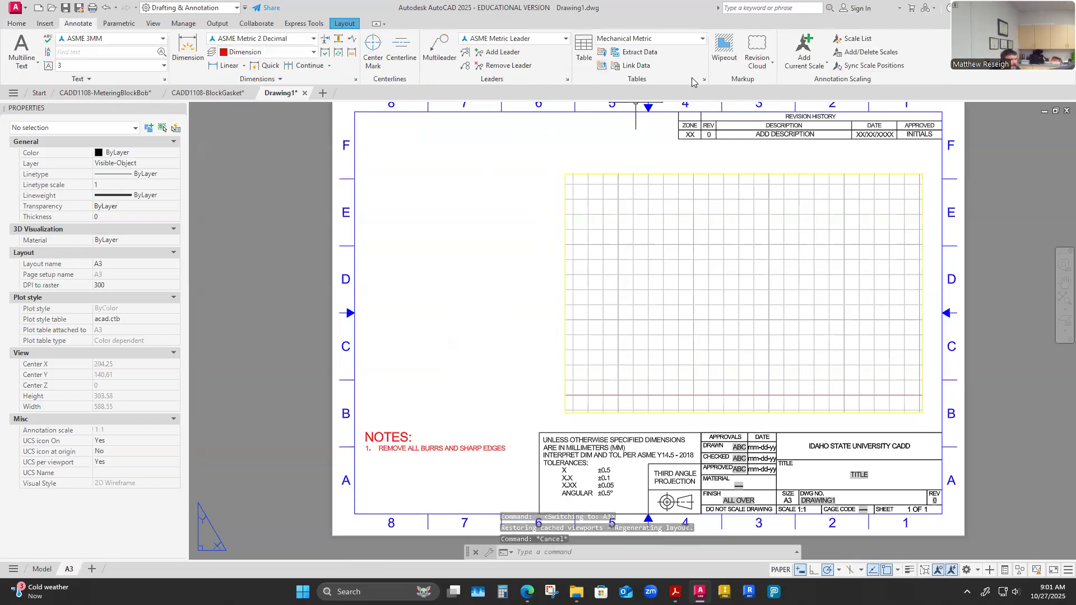
click(584, 49)
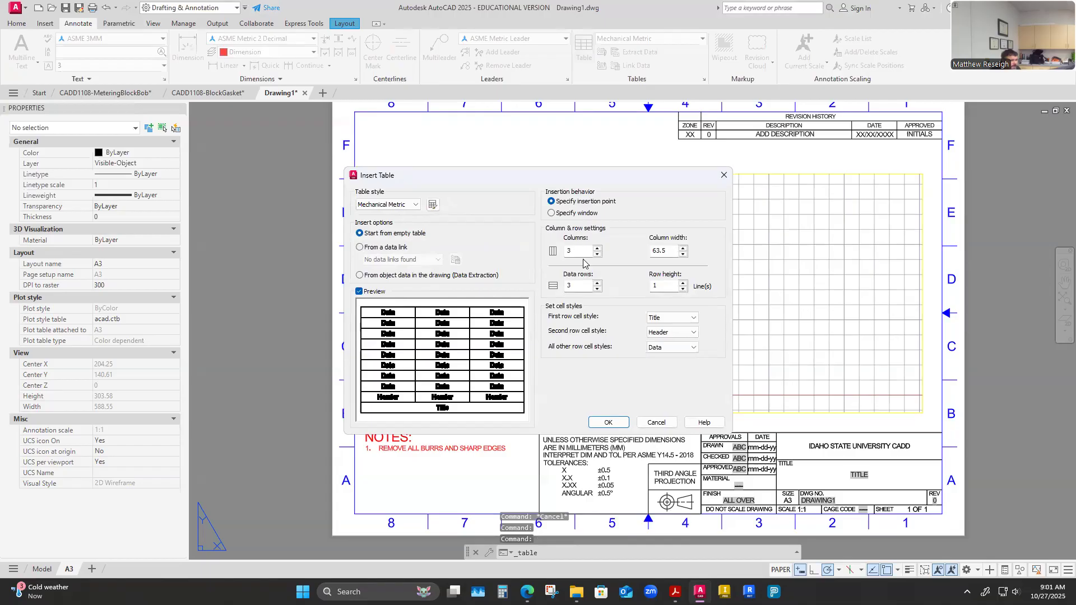
click(608, 421)
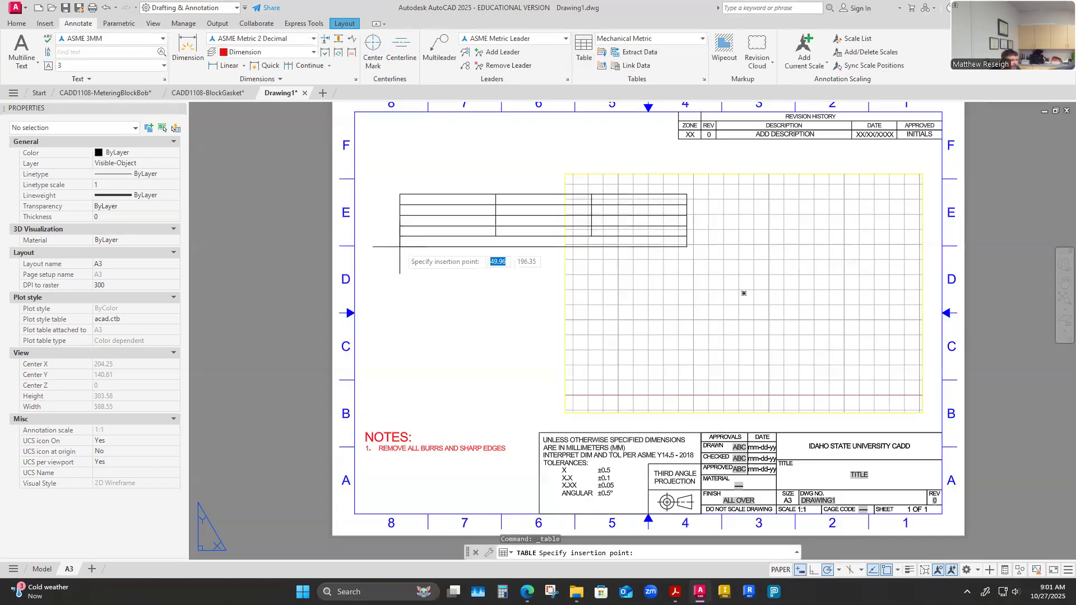
click(360, 374)
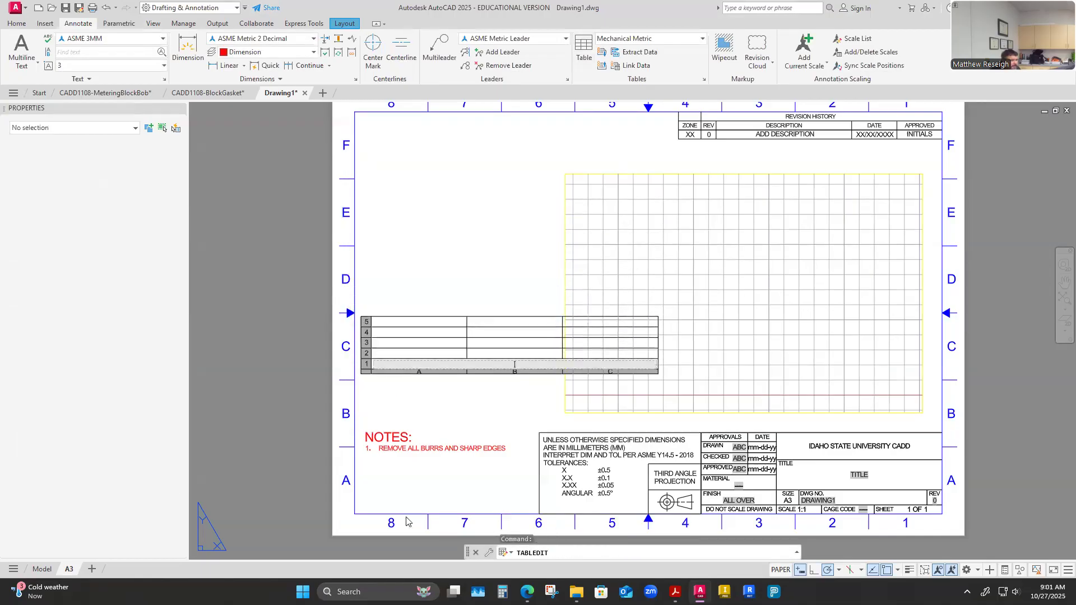
click(371, 381)
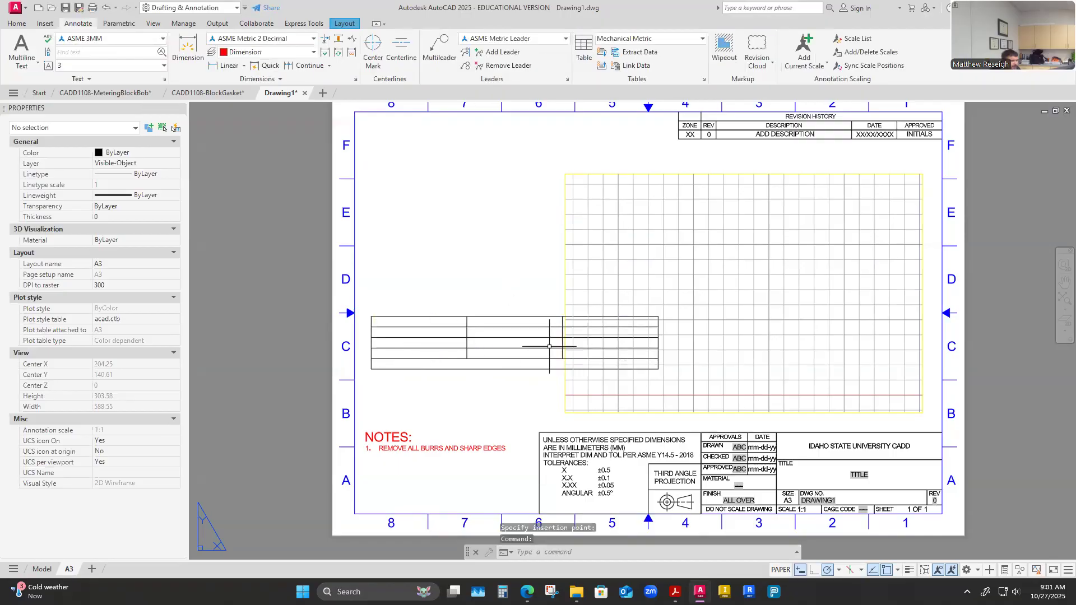
Move the empty table down to just above the NOTES text, at about X 34, Y 96.
click(503, 322)
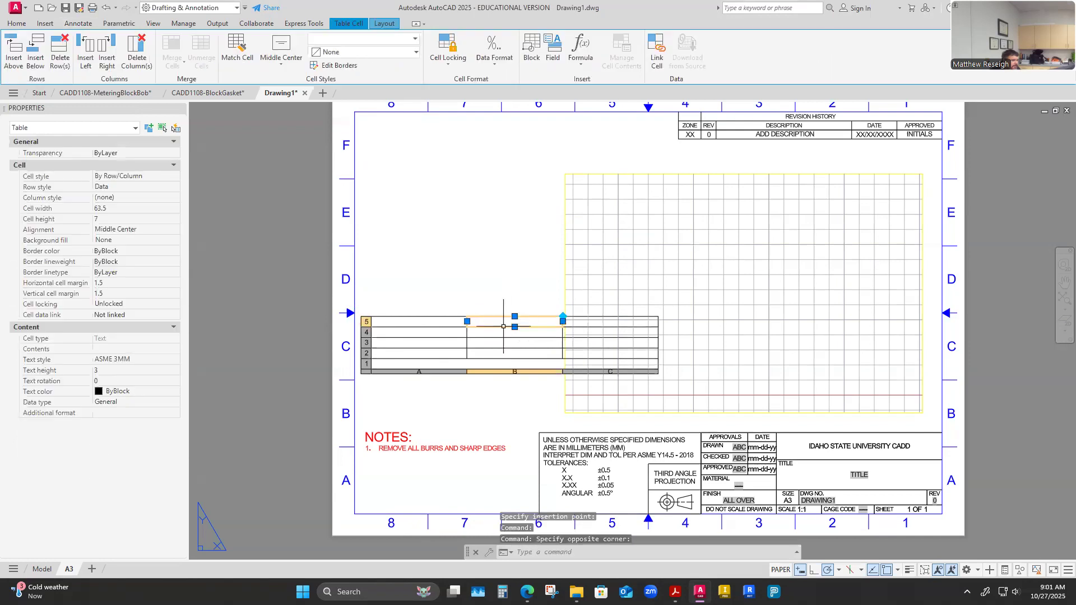
click(386, 372)
key(Escape)
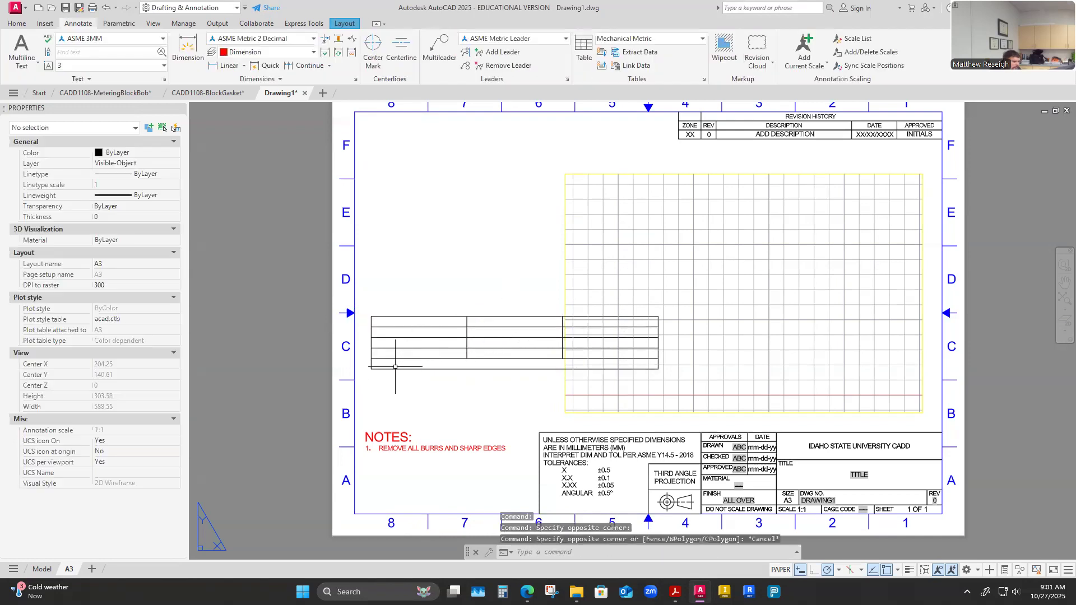
click(395, 367)
scroll(386, 372, up, 2)
key(Escape)
click(372, 377)
click(361, 367)
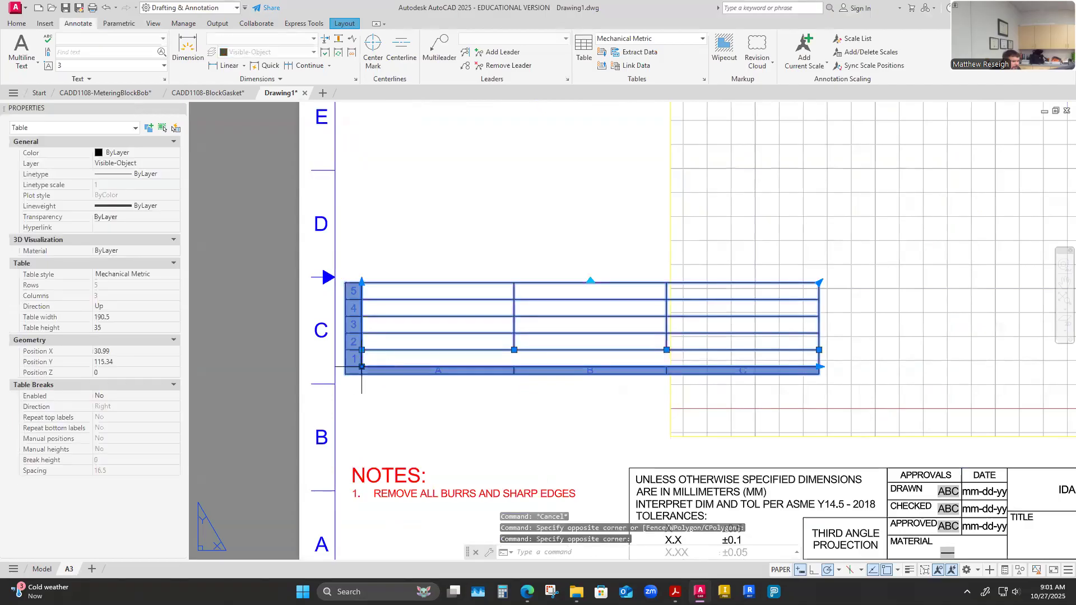
click(361, 367)
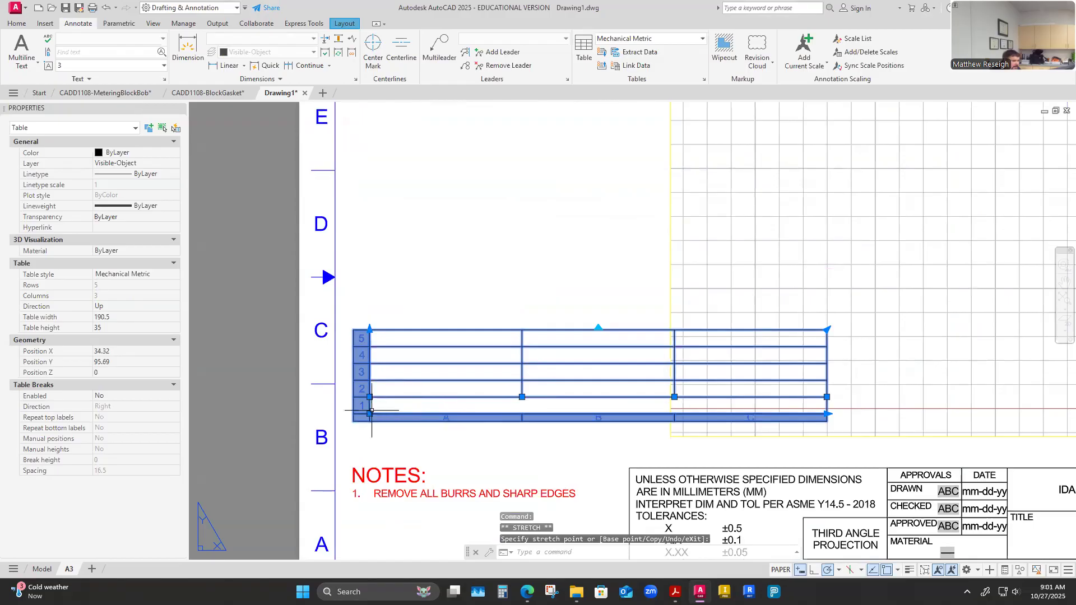
key(Escape)
key(Escape)
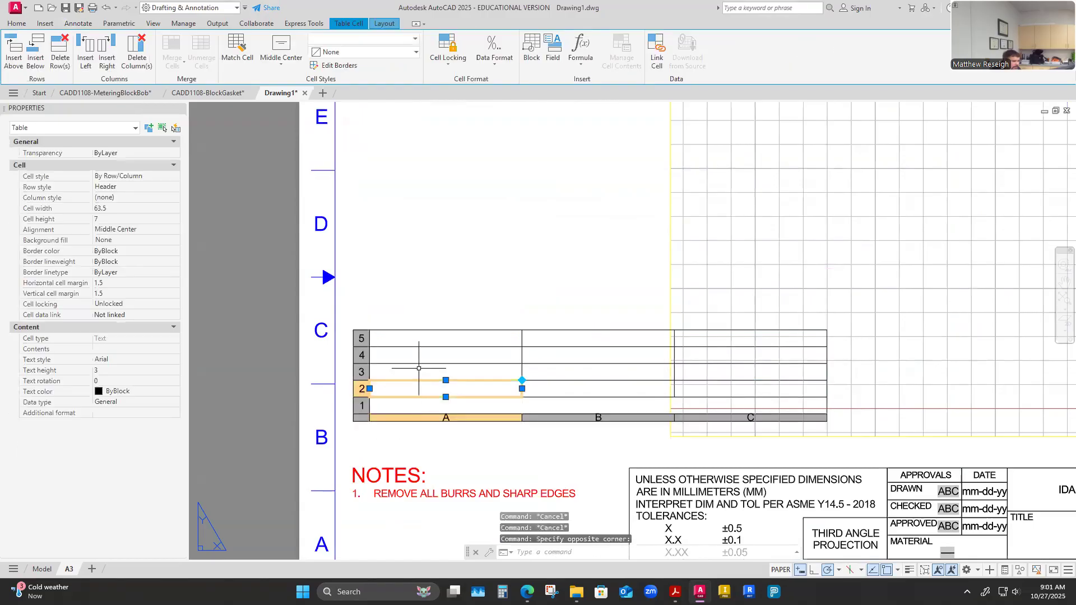
Examine the empty table above the notes by selecting individual header and data cells and its whole cell range.
click(426, 372)
click(442, 355)
click(567, 348)
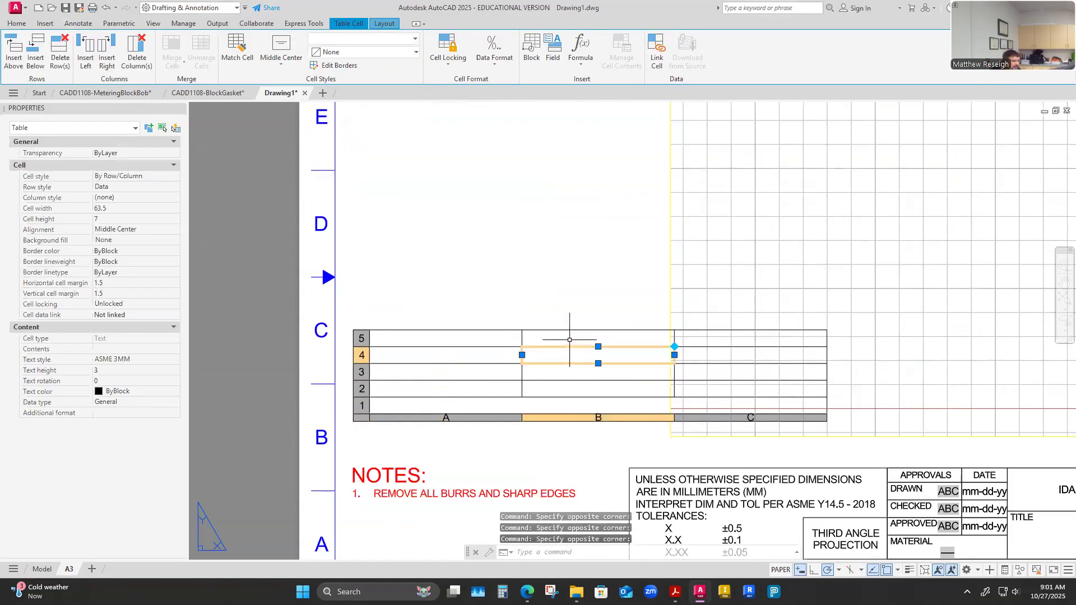
click(569, 338)
click(572, 389)
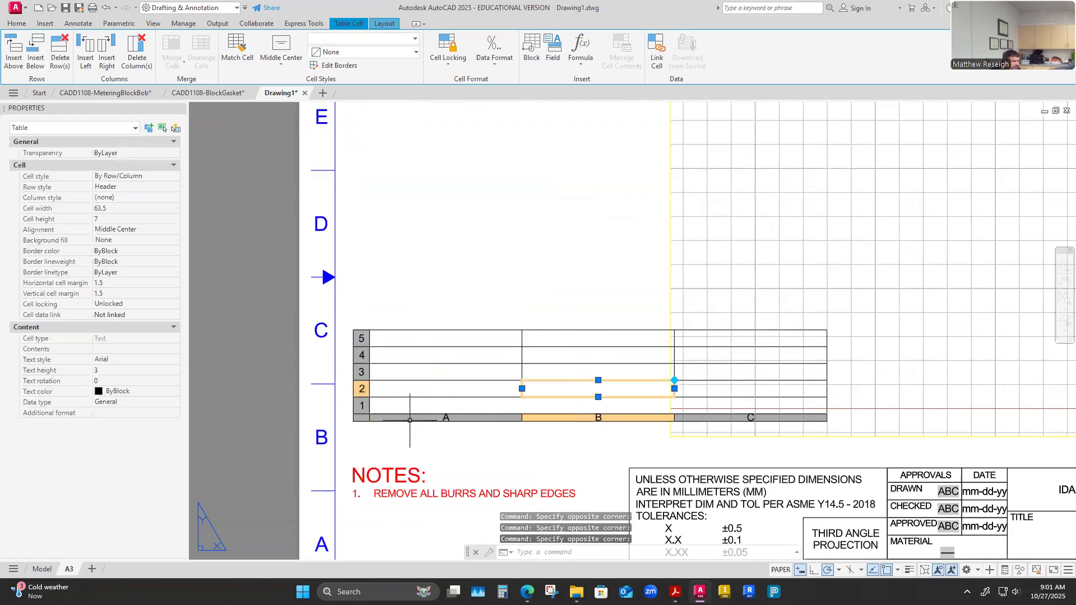
click(361, 406)
click(366, 418)
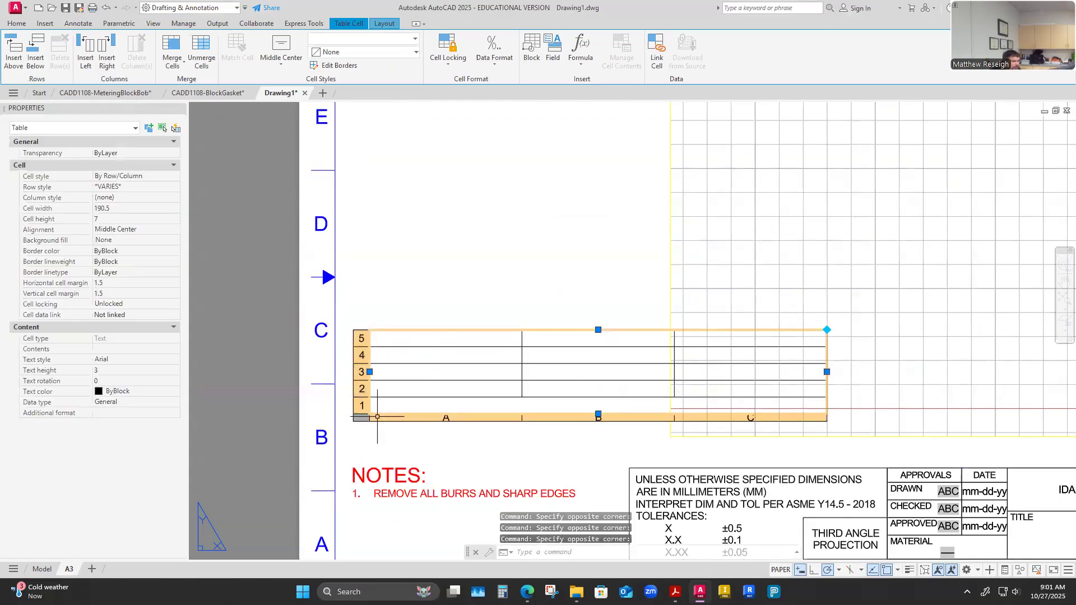
click(364, 416)
click(363, 415)
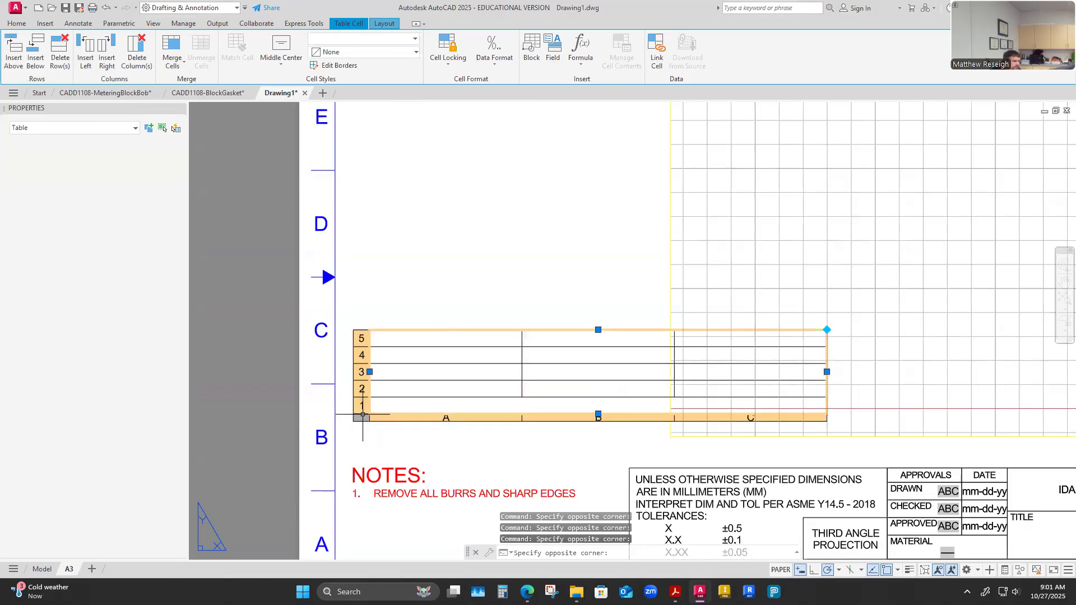
key(Escape)
click(369, 418)
click(370, 408)
click(370, 408)
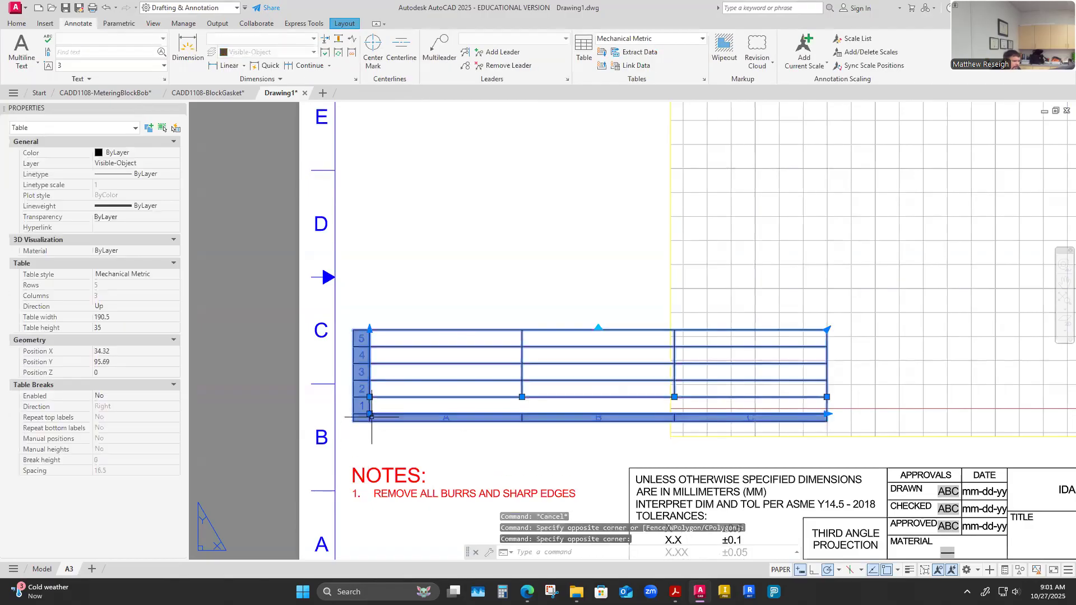
click(369, 414)
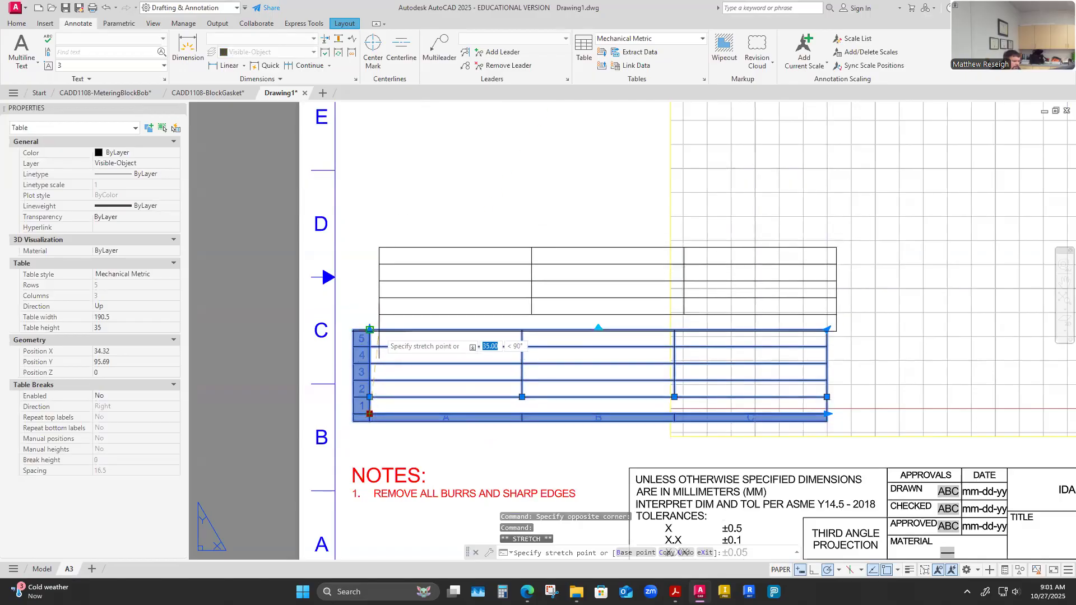
scroll(383, 321, down, 3)
scroll(370, 342, up, 4)
scroll(367, 347, down, 5)
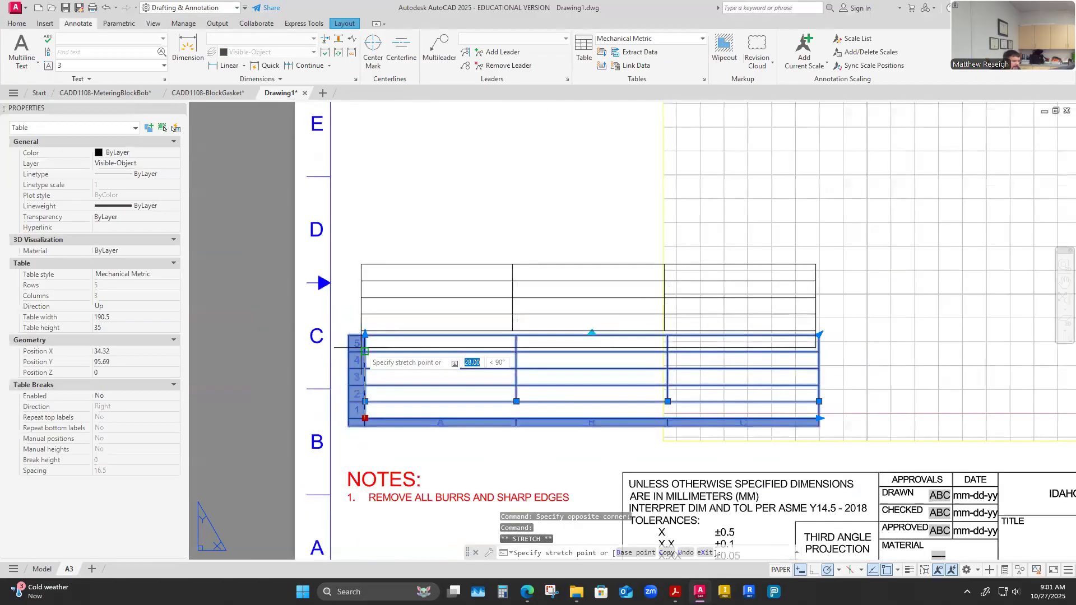
key(Escape)
key(Escape)
click(461, 388)
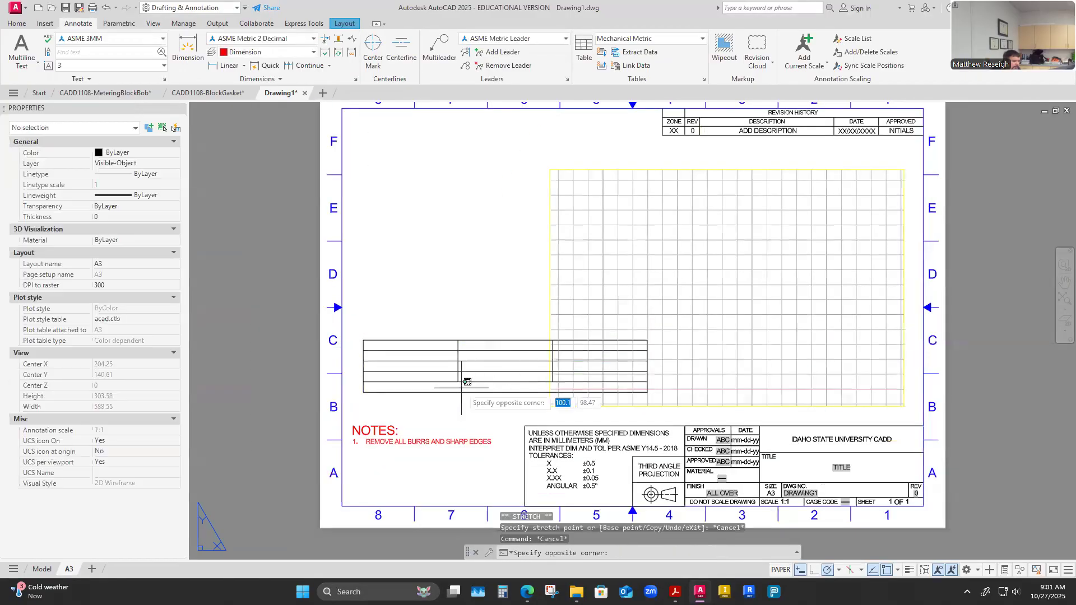
key(Escape)
key(Escape)
click(363, 393)
click(366, 390)
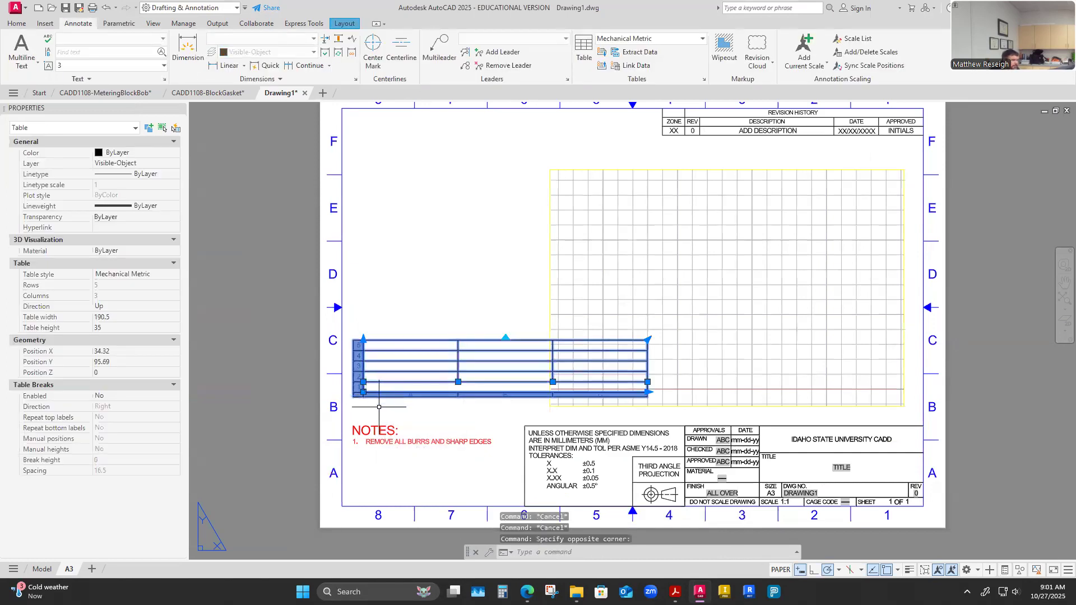
key(Escape)
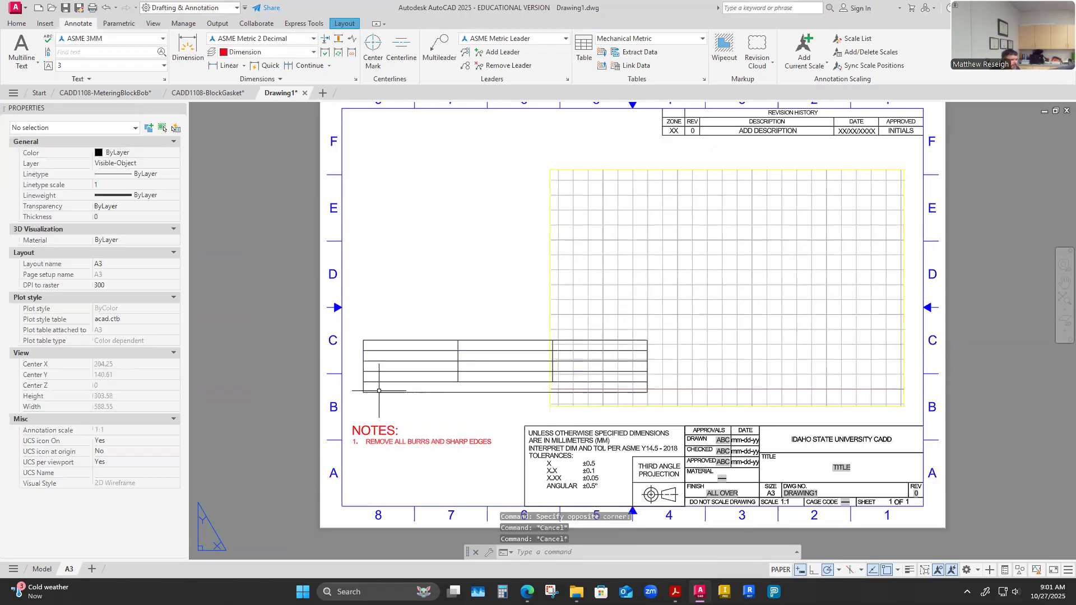
click(379, 392)
key(Escape)
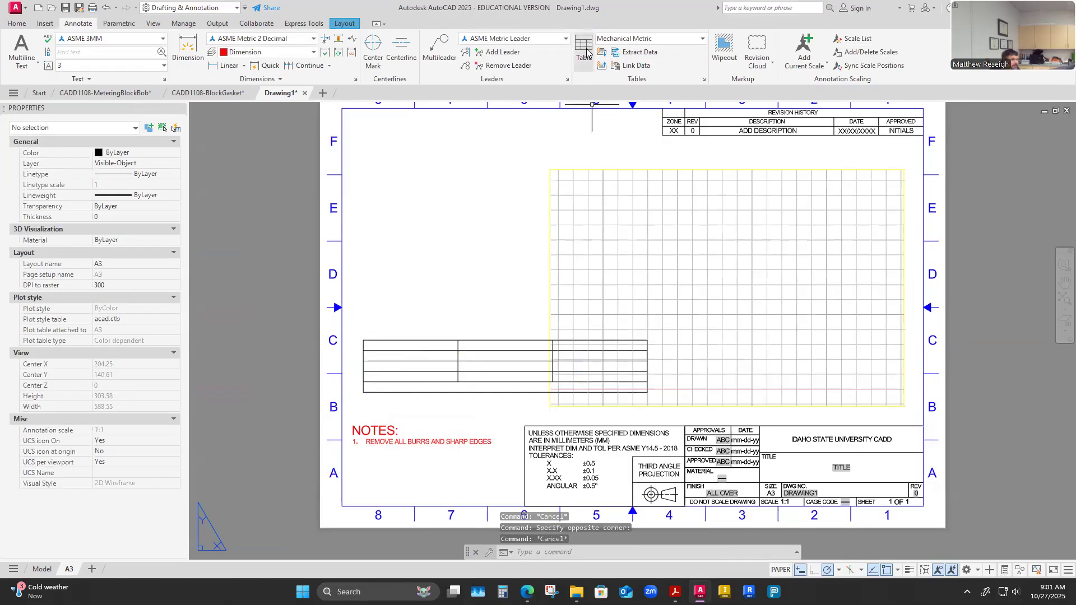
Insert a second empty Mechanical Metric table with 3 columns and 3 data rows above the first table.
click(586, 50)
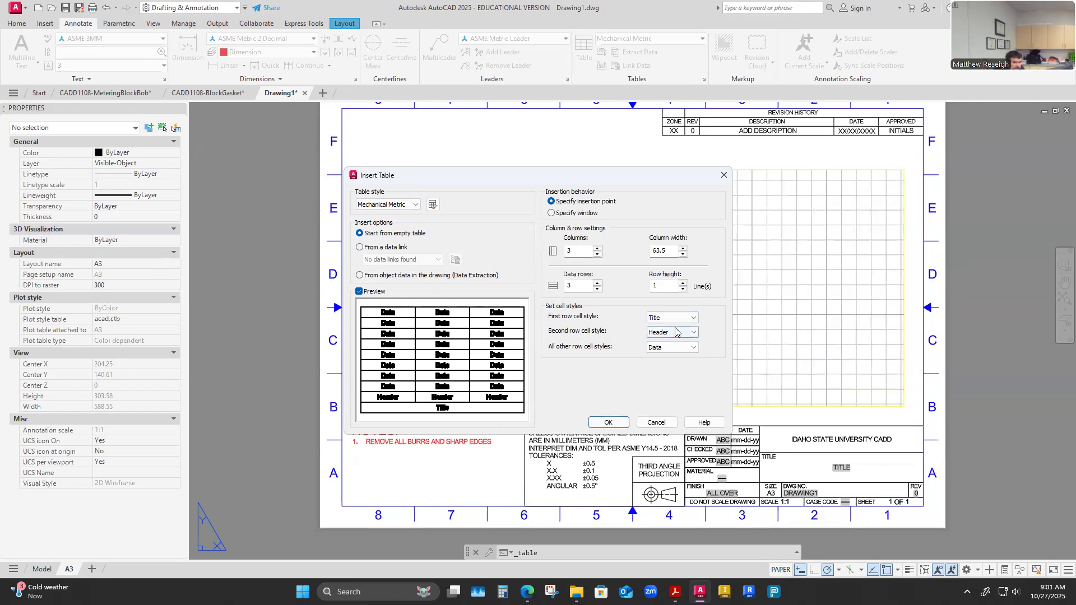
click(614, 423)
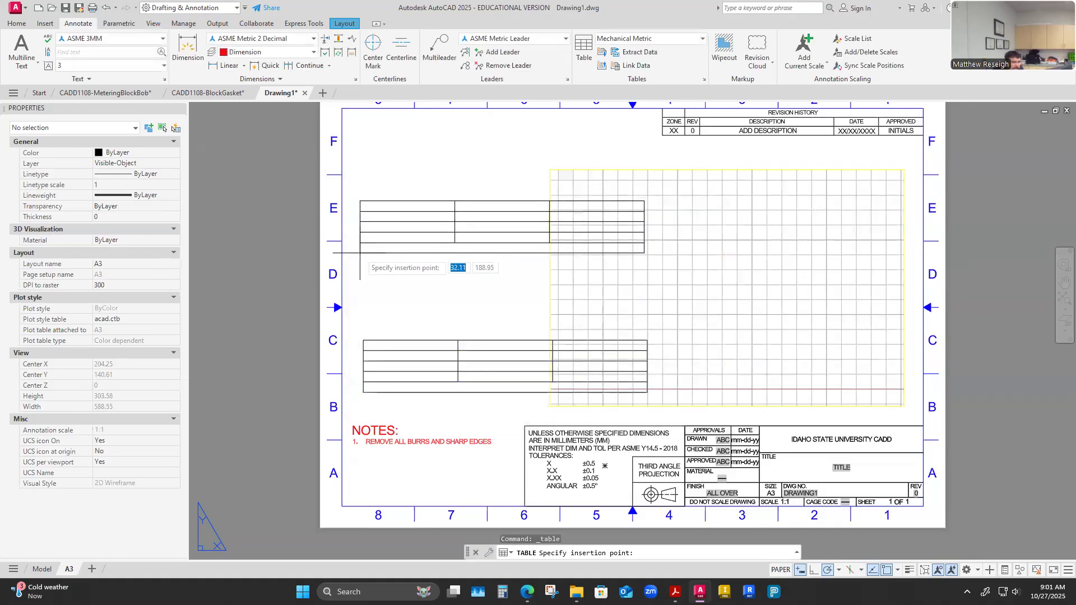
scroll(360, 253, down, 3)
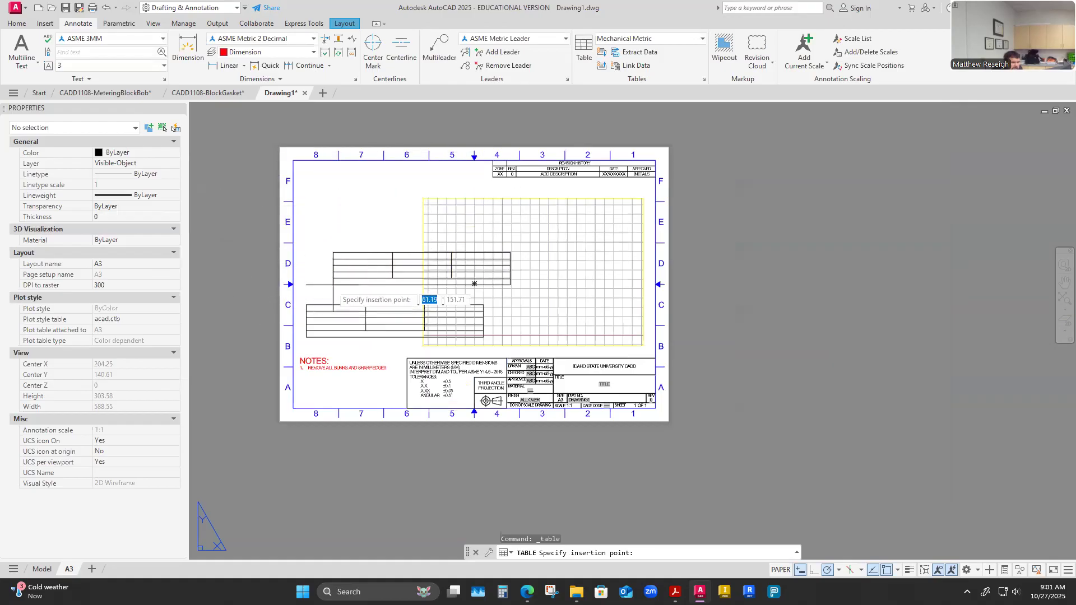
click(295, 268)
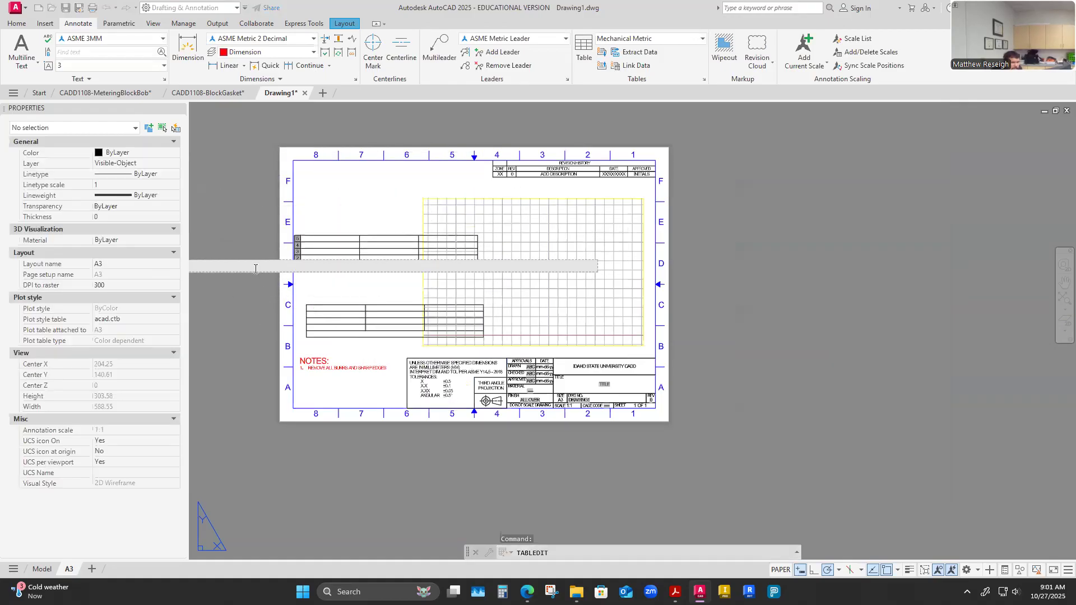
scroll(257, 266, up, 4)
key(Escape)
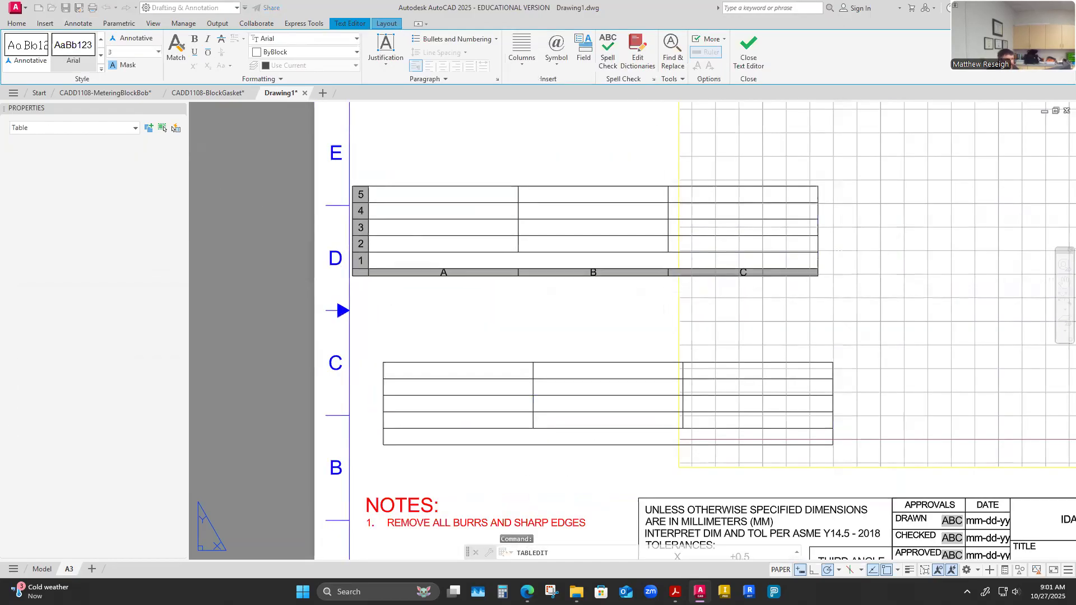
Move the second table slightly inward from the sheet border to about X 39, Y 164.
click(400, 270)
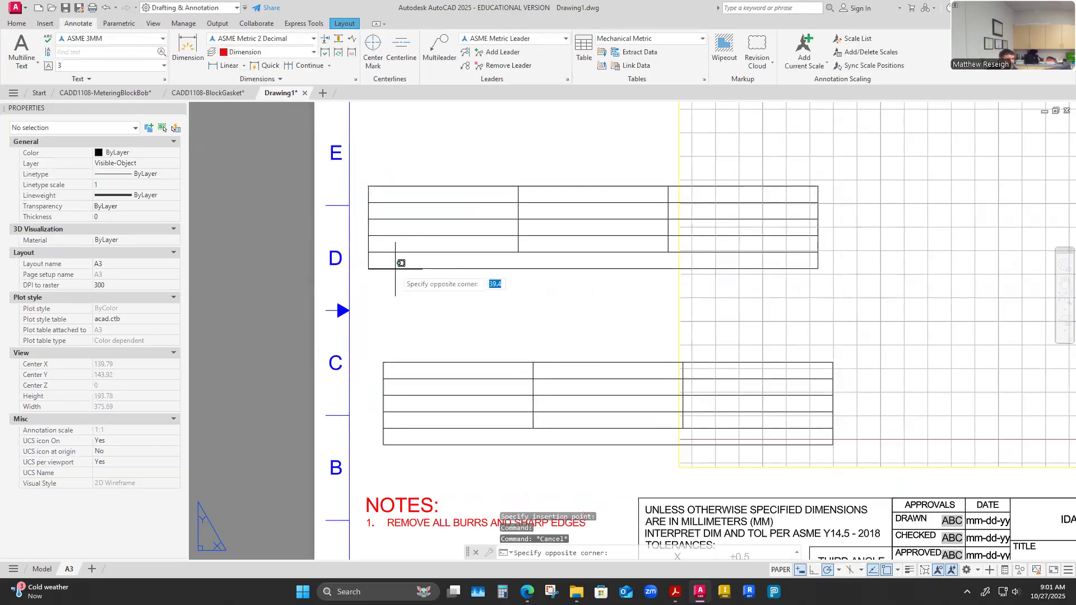
click(375, 263)
click(369, 270)
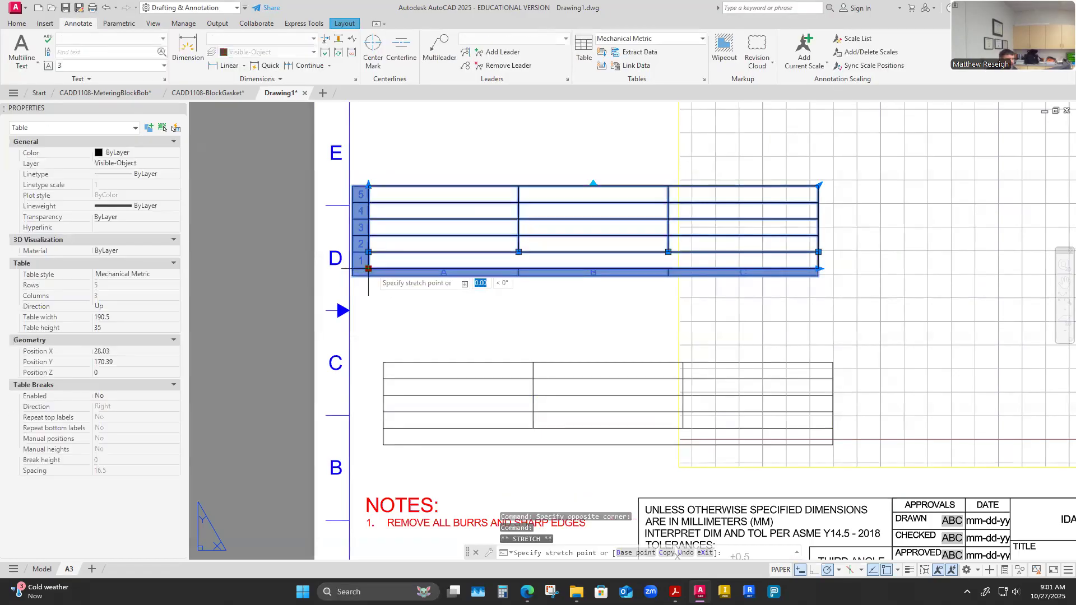
click(395, 286)
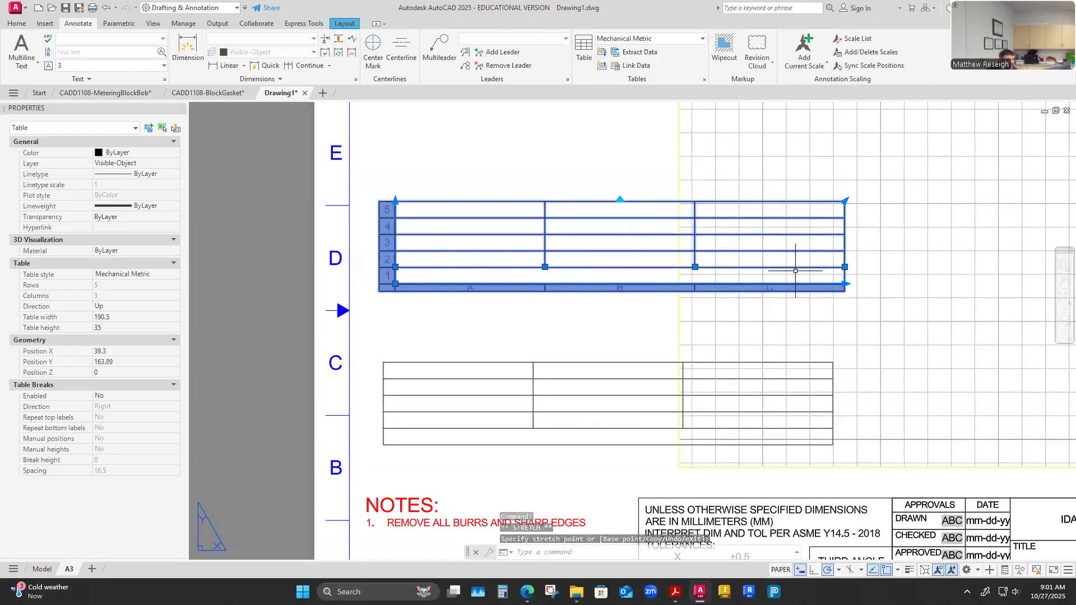
click(413, 322)
key(Escape)
key(Escape)
key(Escape)
Examine the title, header and data cells of the second table by selecting them one at a time.
click(434, 259)
click(431, 276)
click(554, 257)
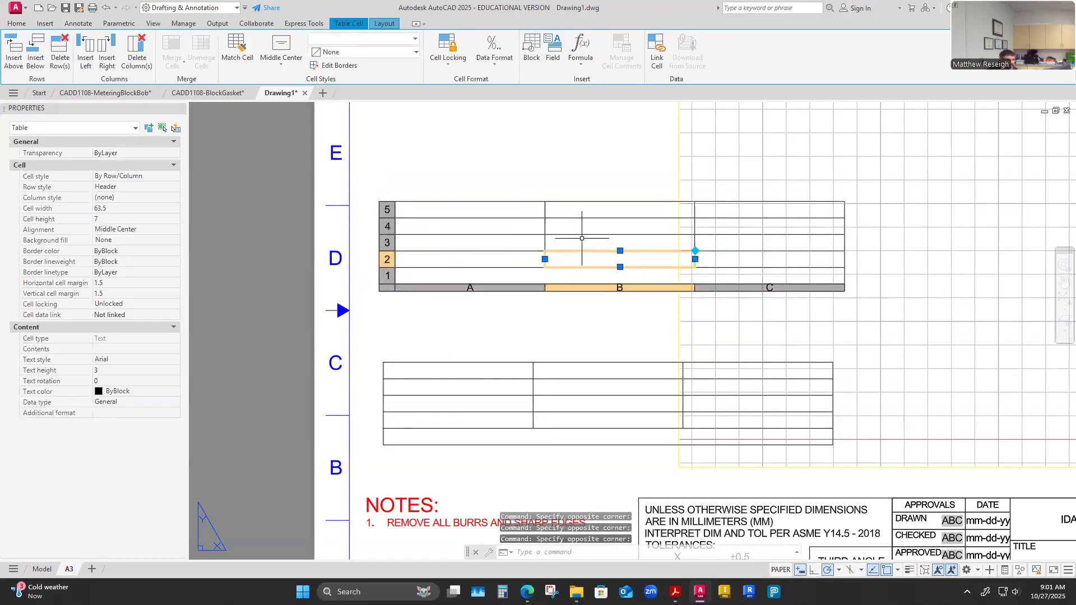
click(581, 237)
click(606, 224)
click(713, 230)
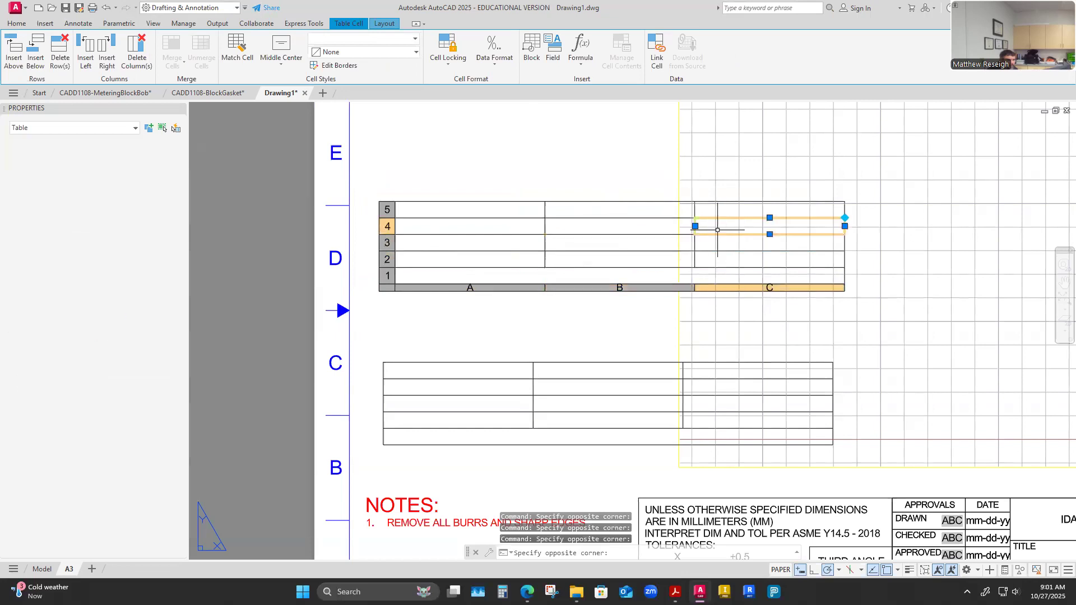
click(624, 225)
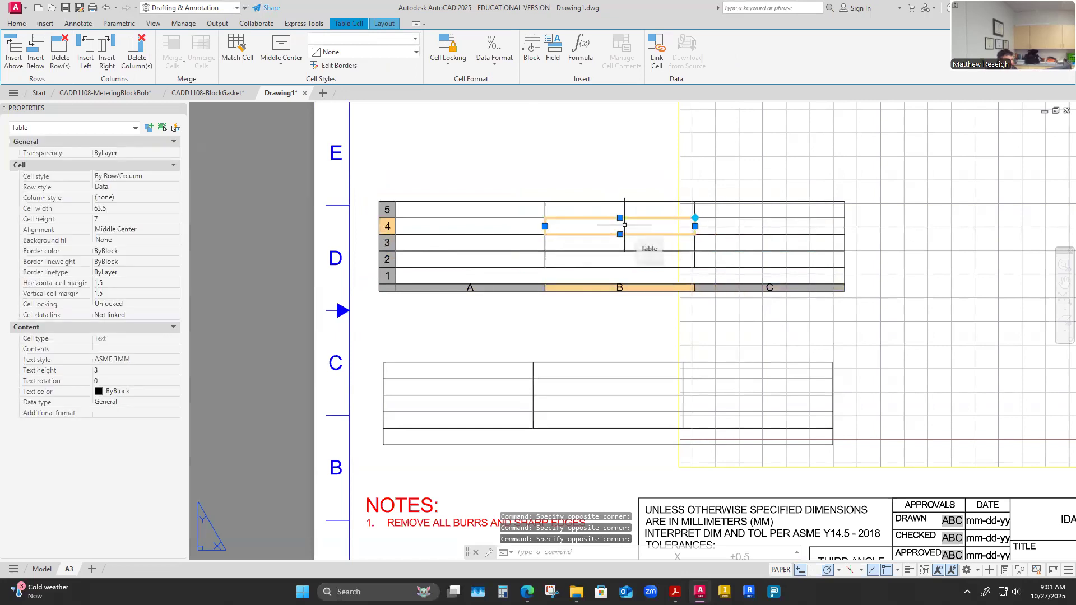
key(Escape)
key(Return)
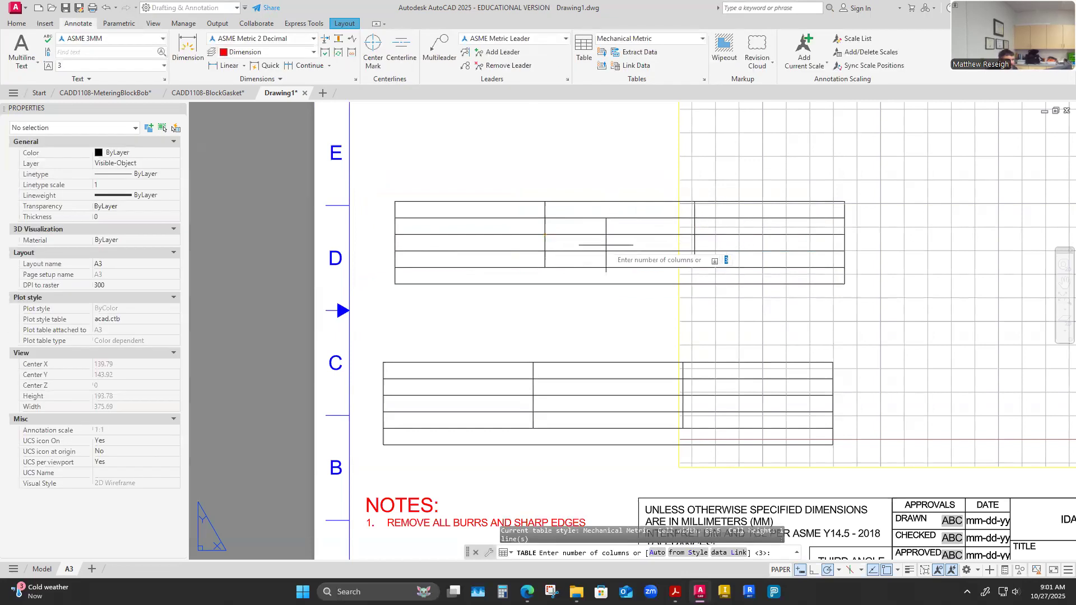
key(Escape)
key(Escape)
key(Escape)
click(555, 285)
key(Escape)
click(395, 284)
key(Escape)
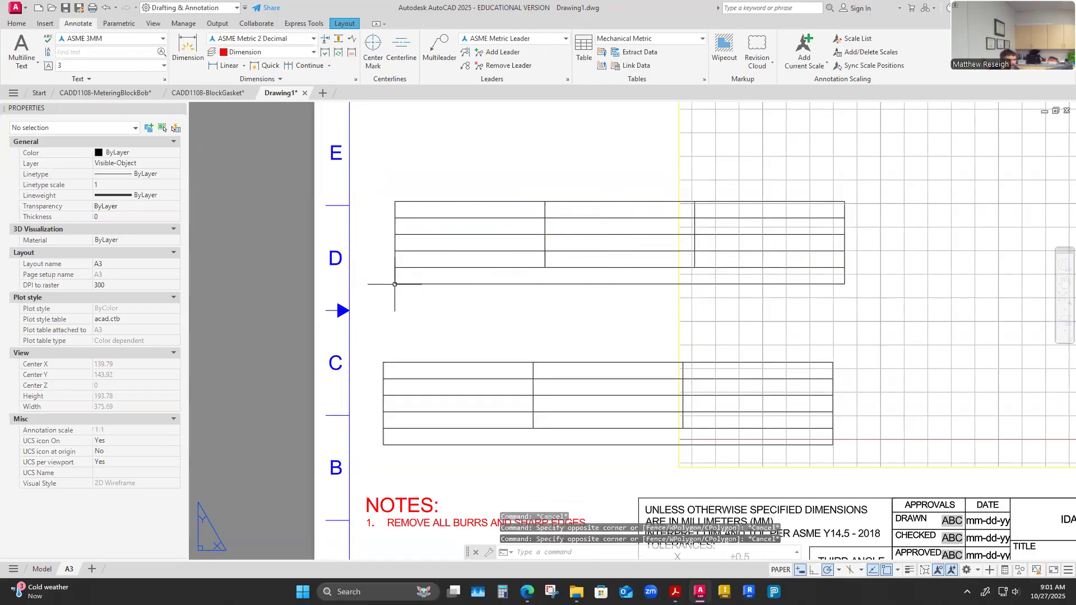
Delete both empty tables from the A3 layout.
click(395, 284)
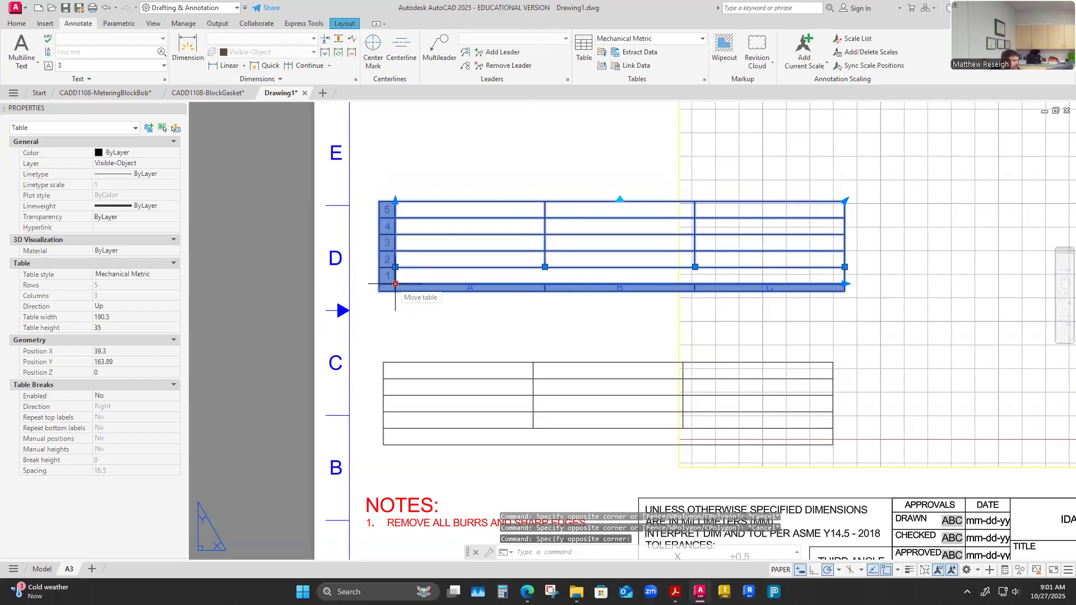
key(Delete)
click(384, 439)
key(Delete)
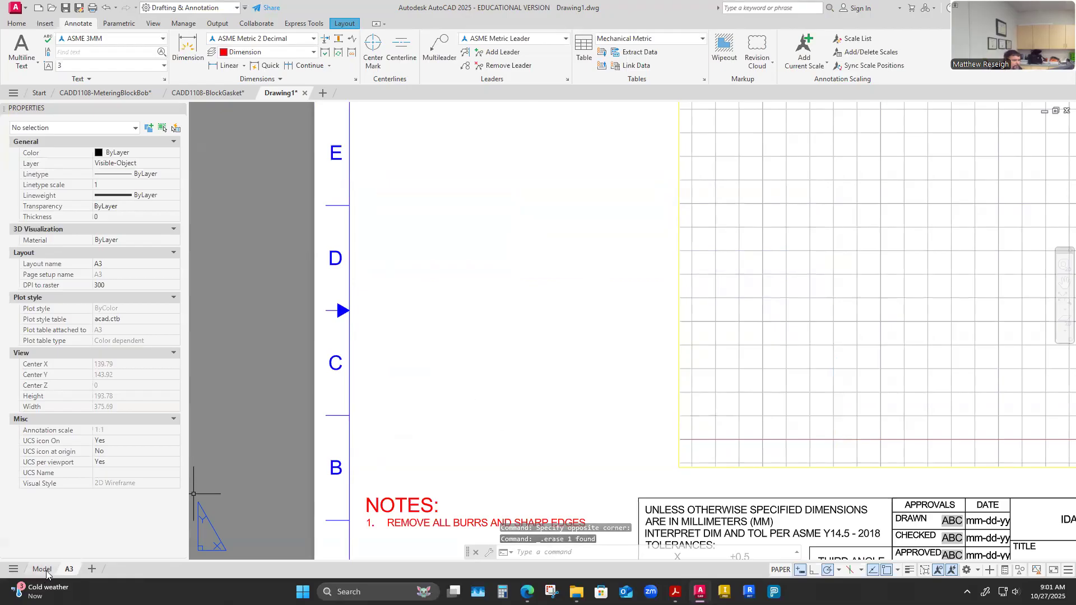
Compare model space with the A3 layout and return to model space at the origin.
click(42, 569)
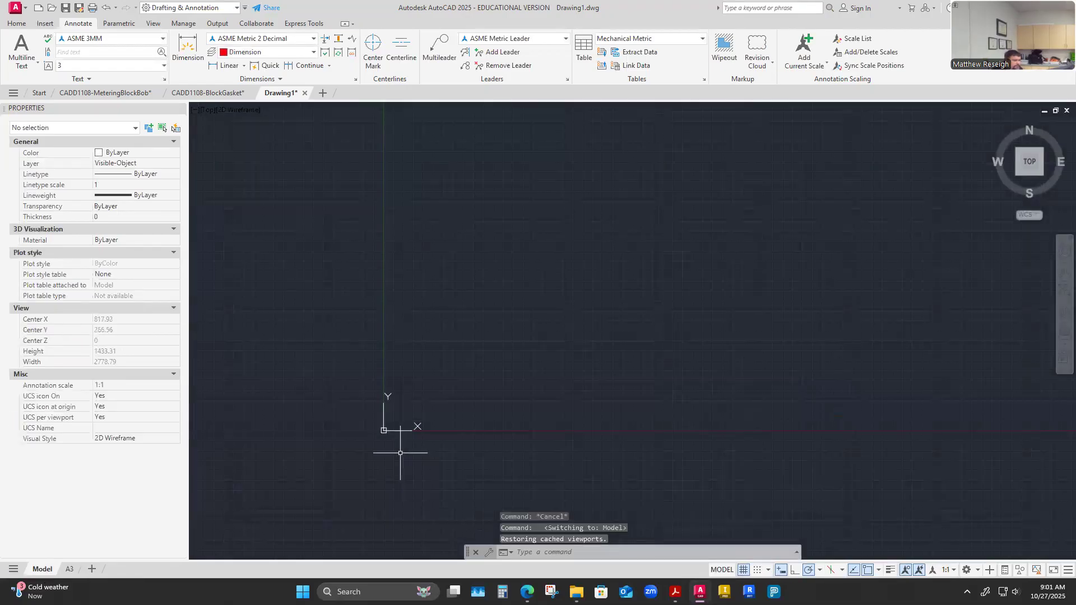
scroll(400, 453, up, 2)
mouse_move(67, 569)
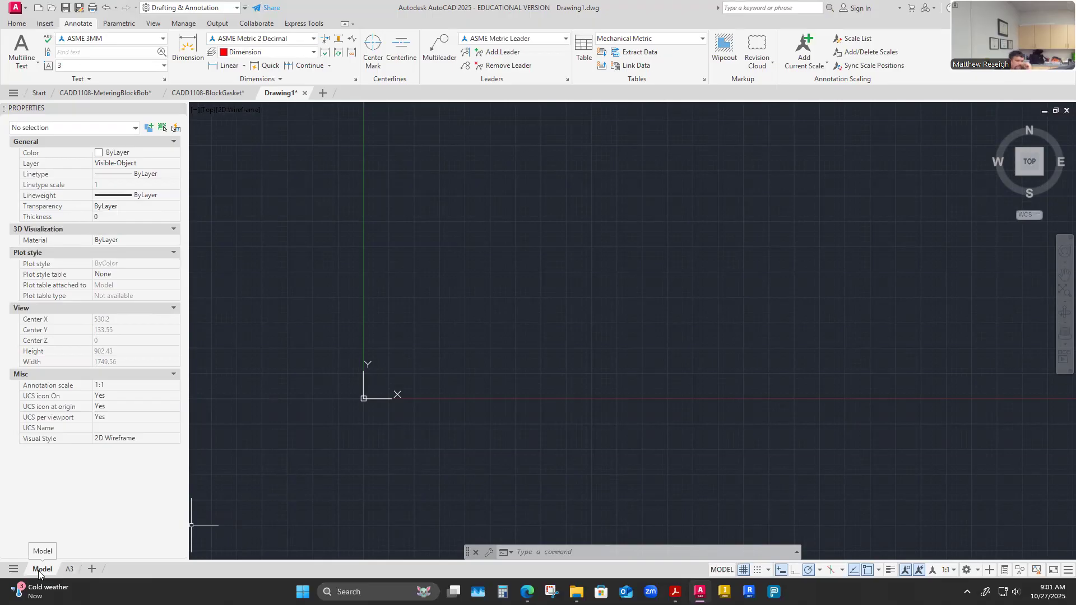
click(70, 571)
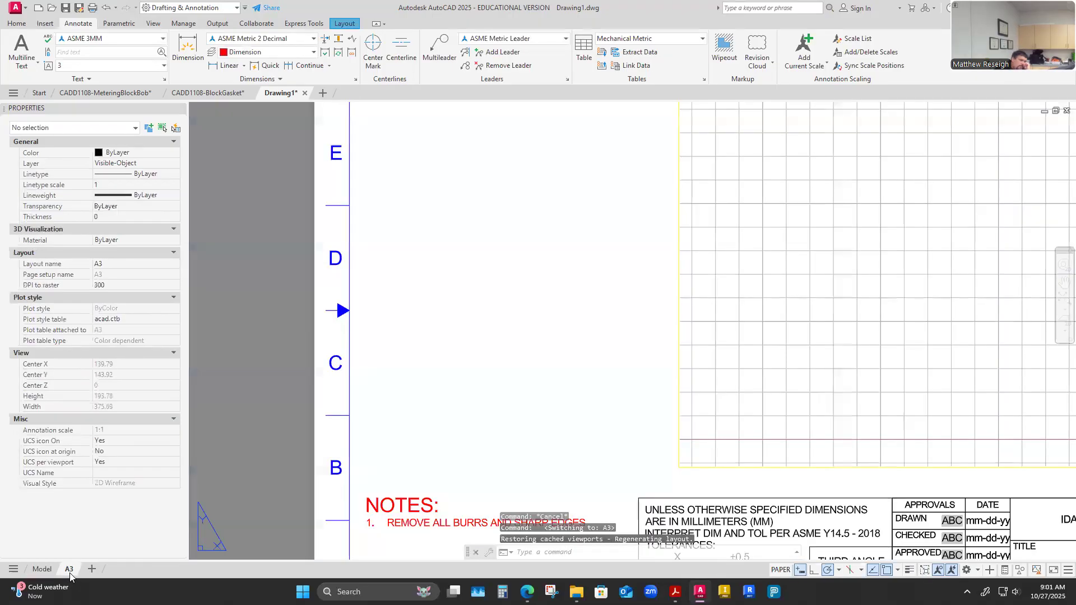
click(42, 570)
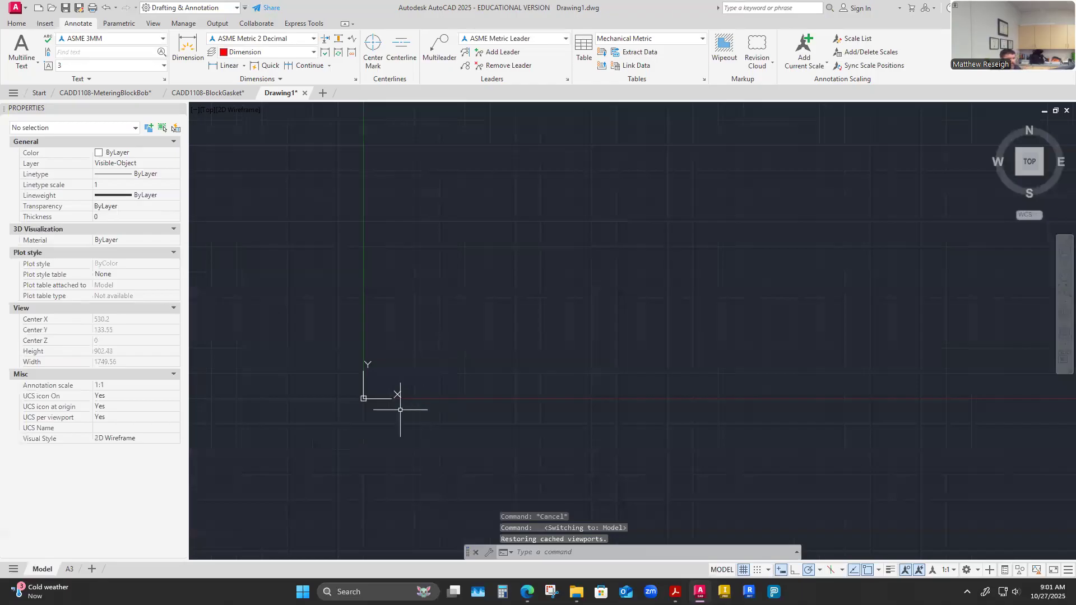
scroll(264, 356, up, 4)
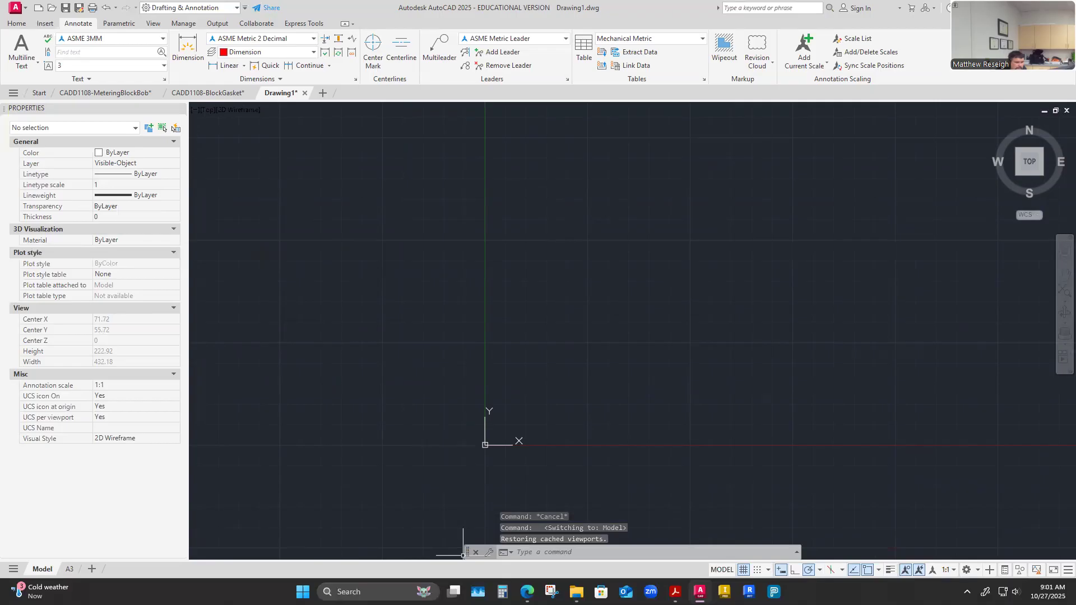
Check the Metering Block Bob sketch in the Word assignment sheet and set Visible-Object as the current layer in AutoCAD.
key(alt+Tab)
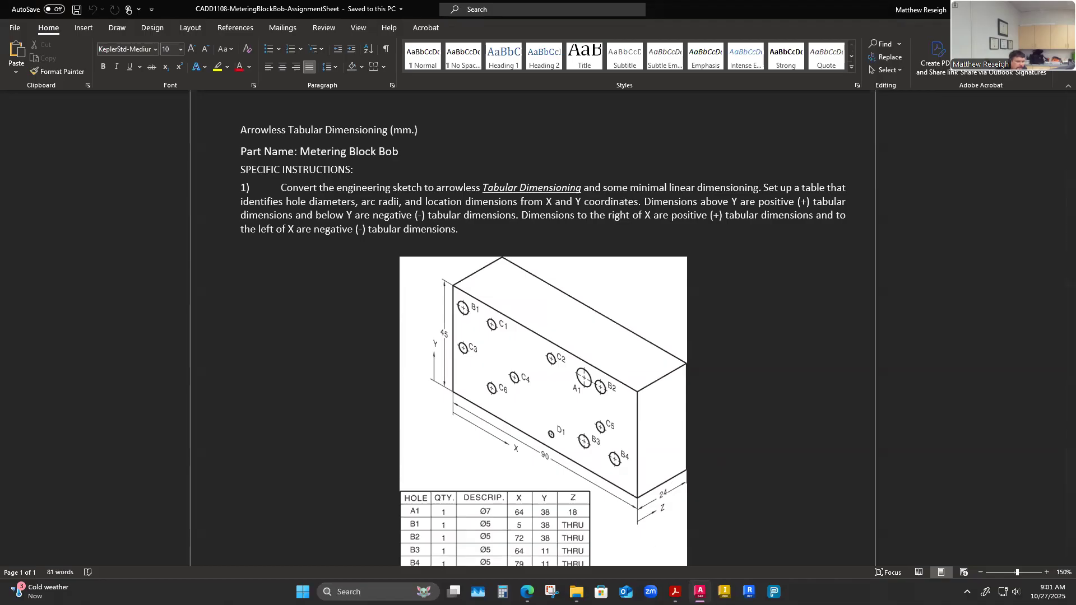
key(alt+Tab)
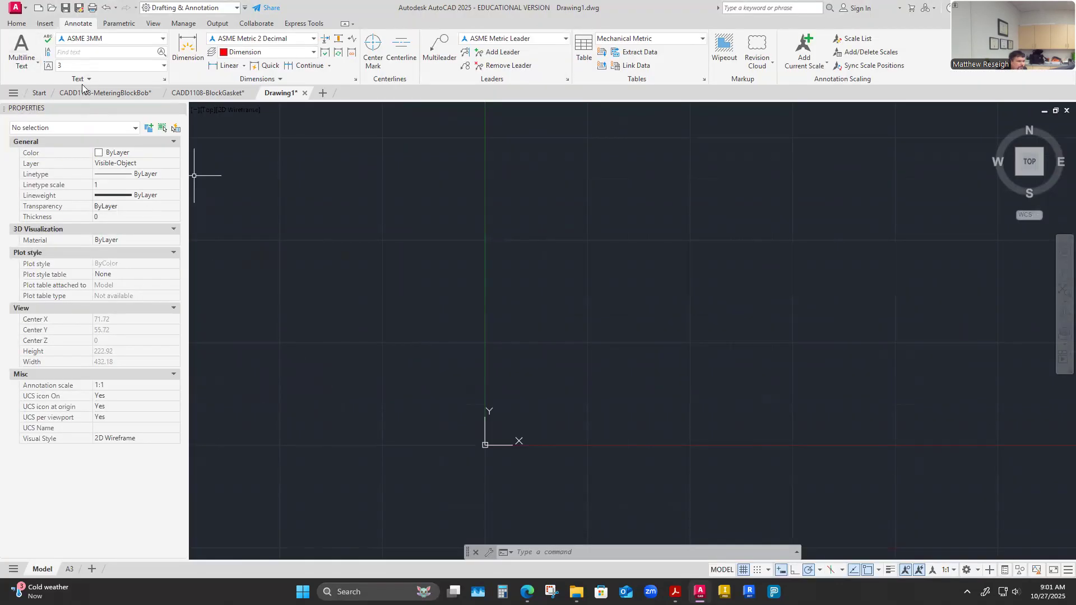
click(17, 23)
click(520, 39)
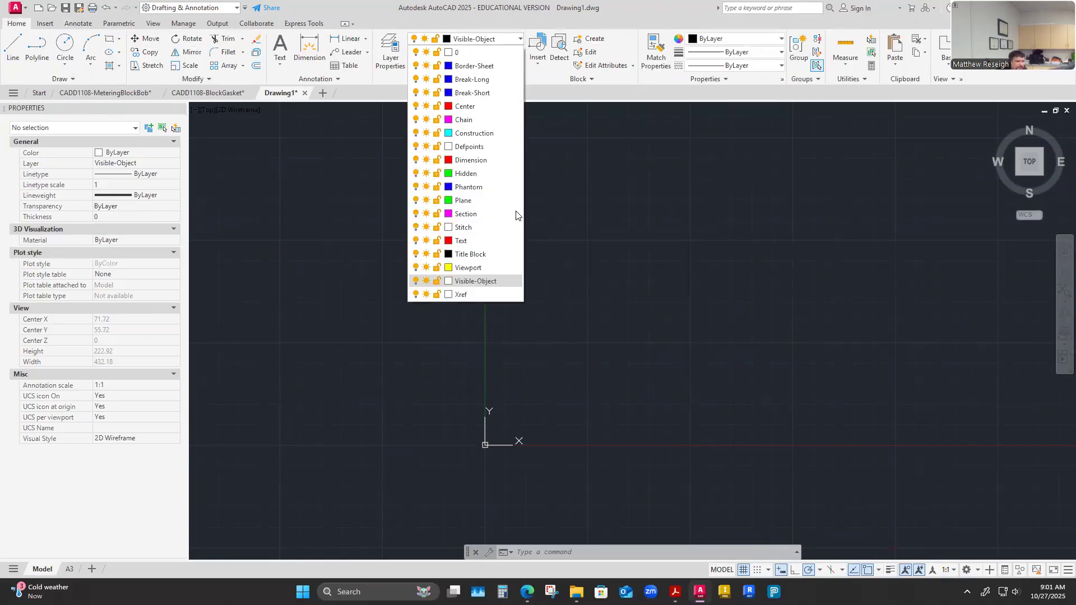
click(472, 281)
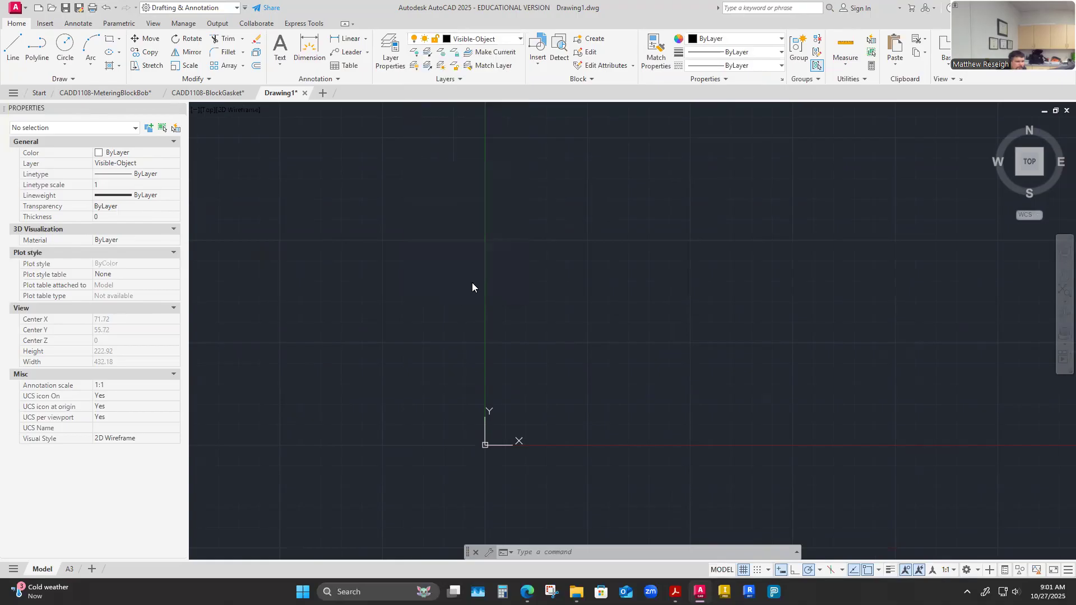
Start a line at 0,0, check the block height in the Word assignment sheet, and draw the front view's left edge 45 mm upward in AutoCAD.
click(12, 49)
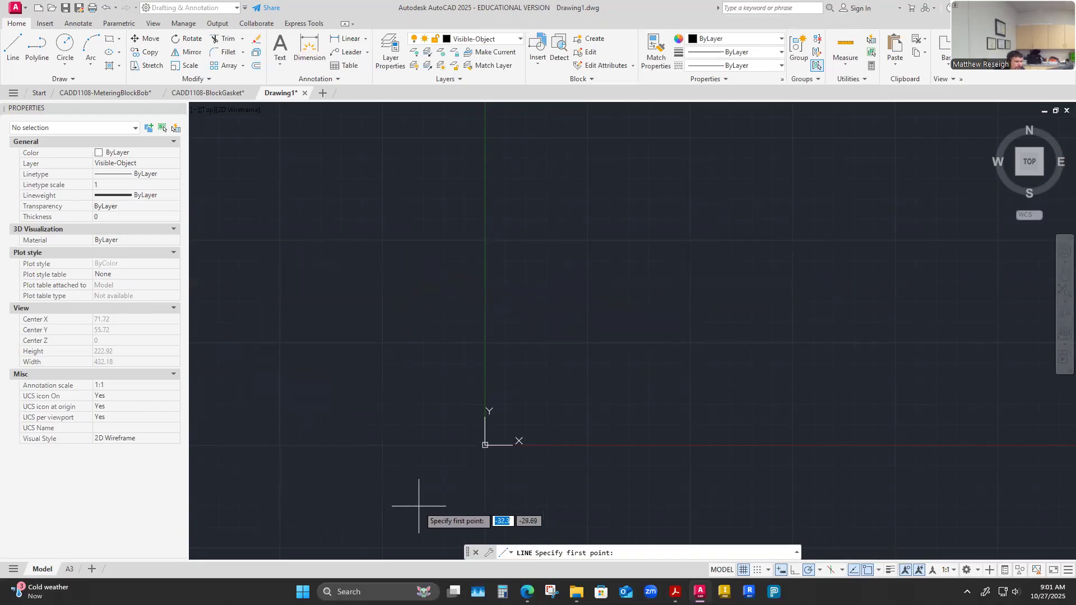
text(0)
key(Tab)
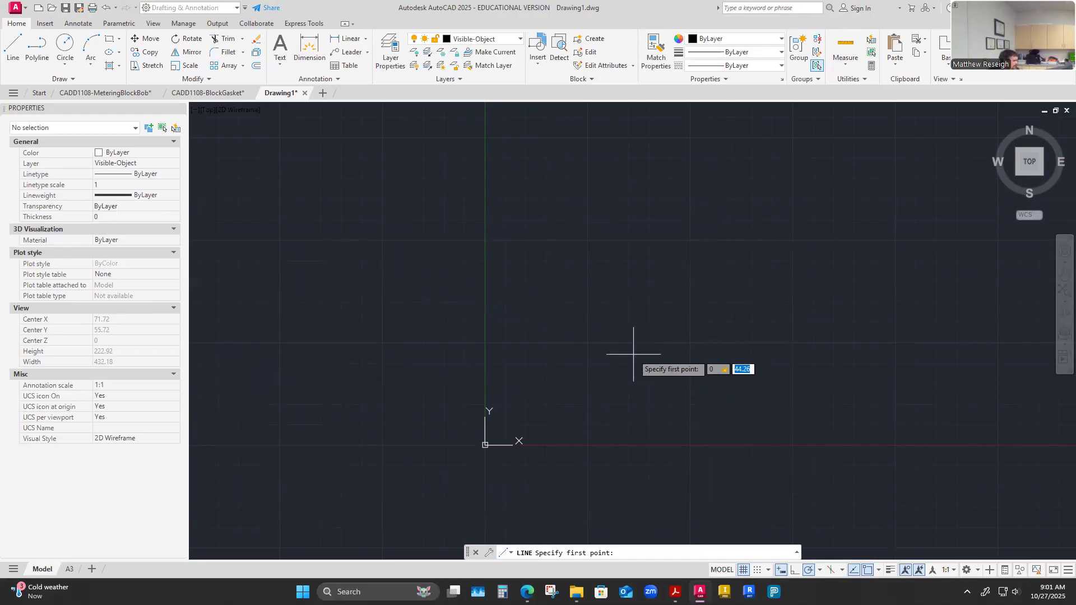
text(0)
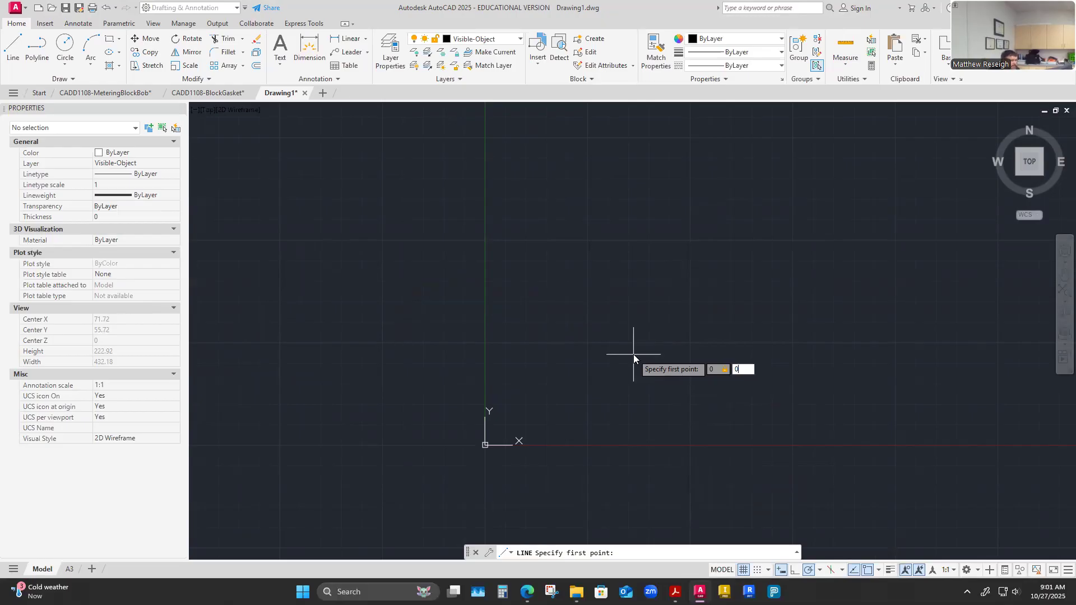
key(Return)
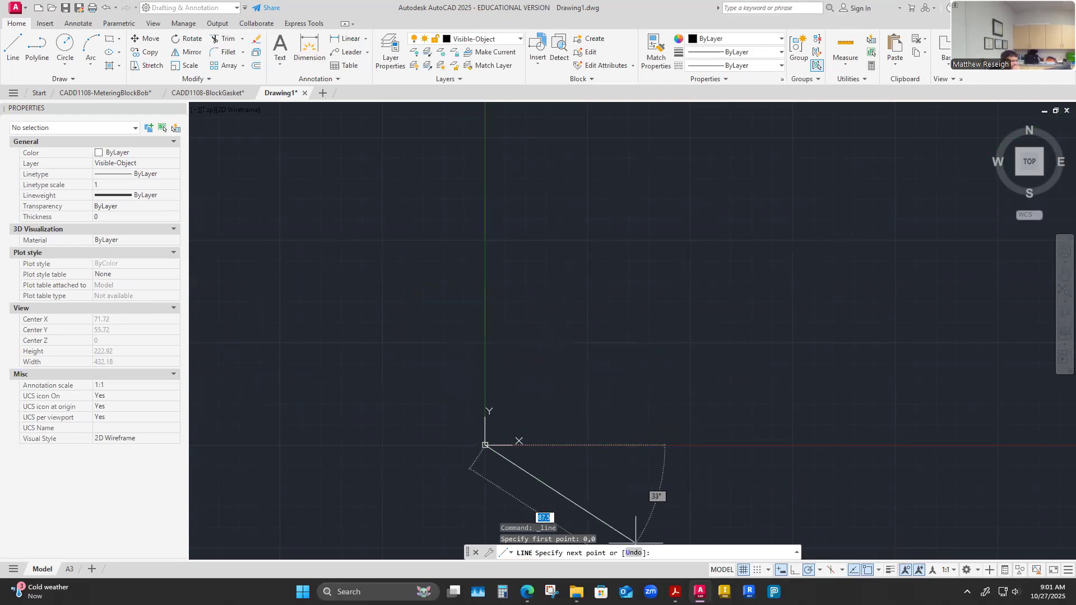
key(alt+Tab)
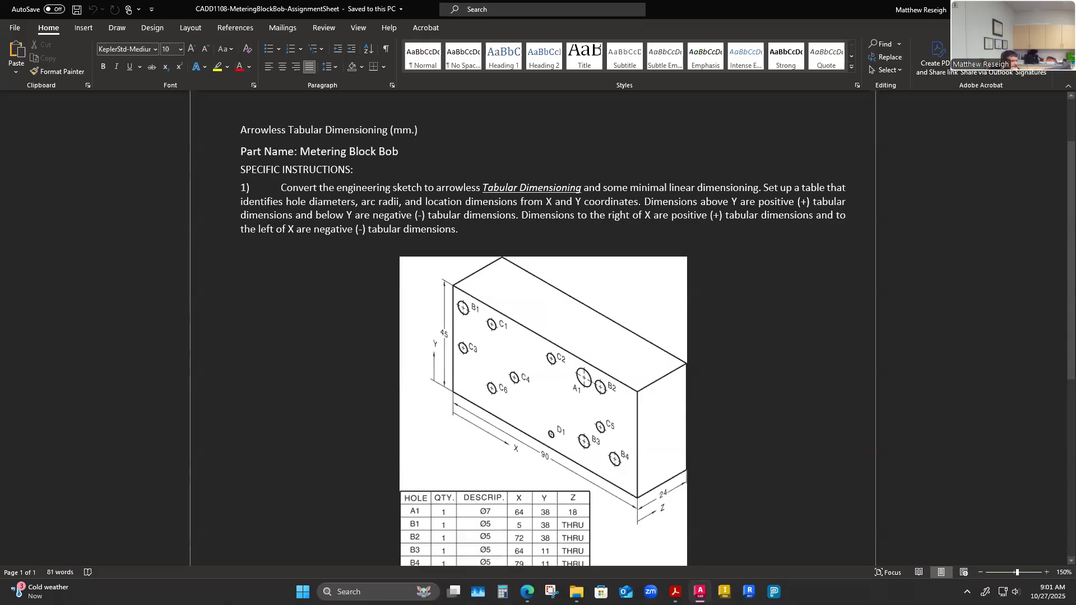
key(alt+Tab)
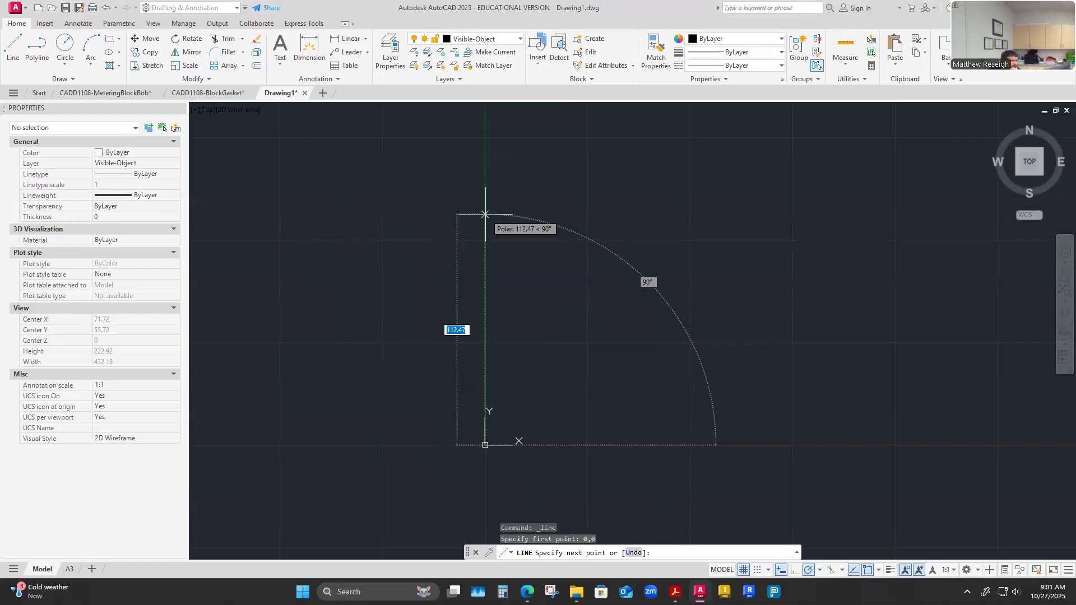
text(45)
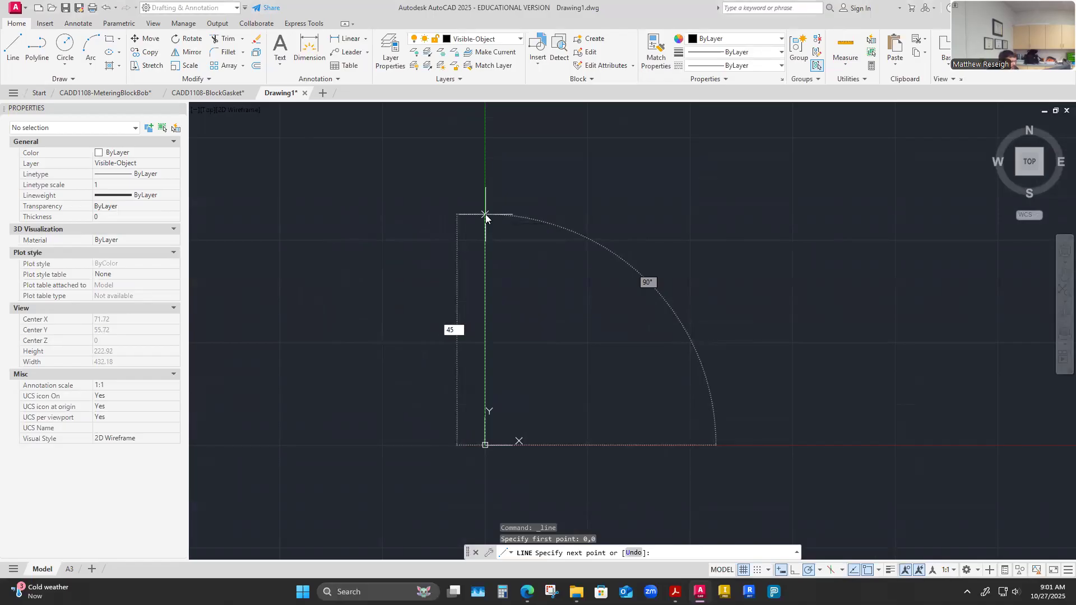
key(Return)
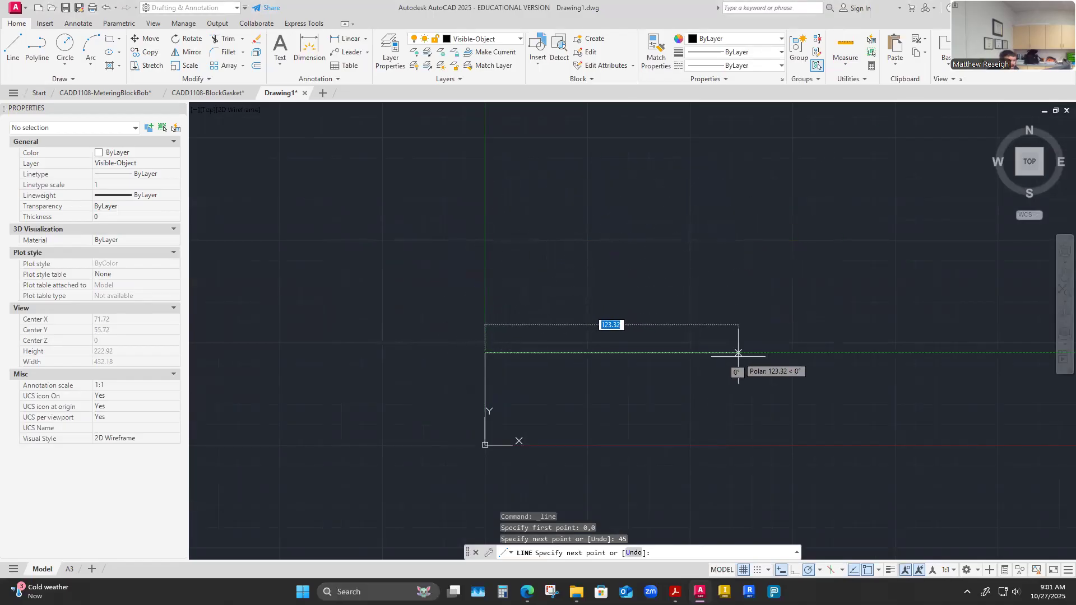
Continue the front view with a 90 mm top edge and a 45 mm right edge, closing the rectangle at the origin.
text(90)
key(Return)
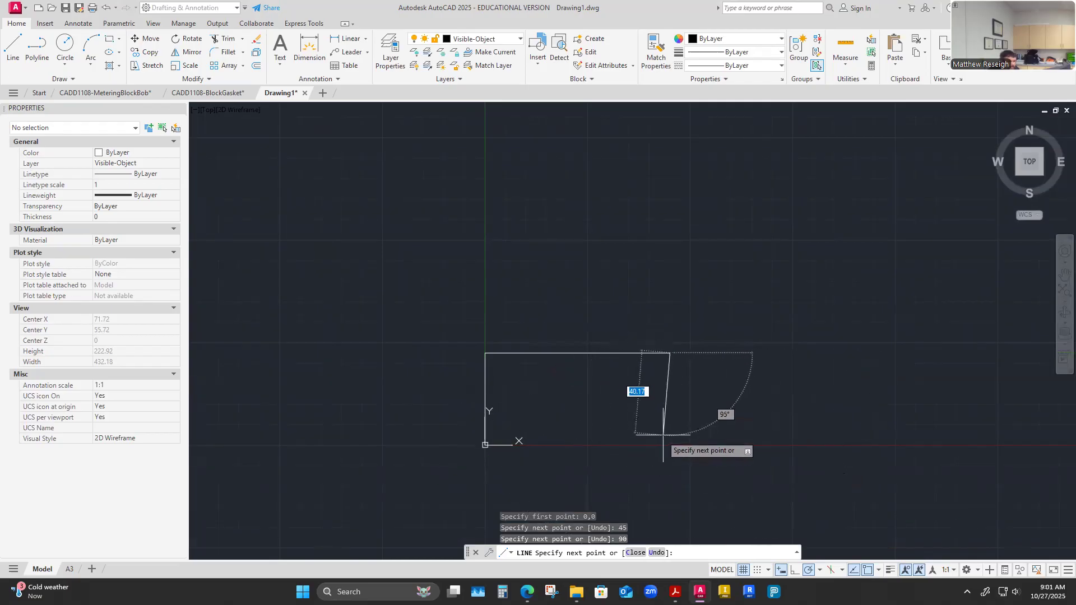
text(45)
key(Return)
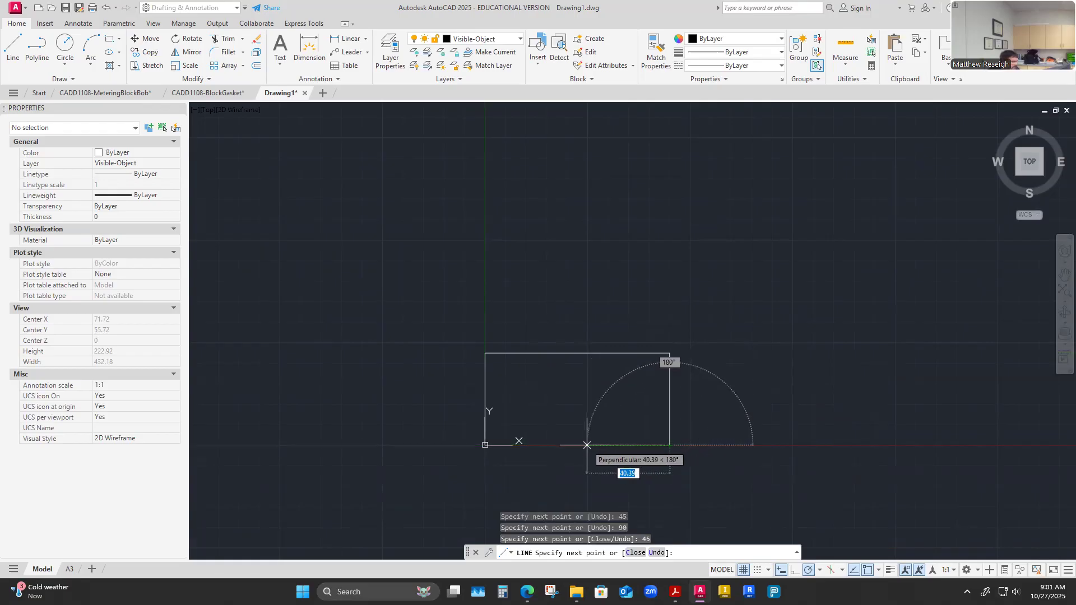
text(c)
key(Return)
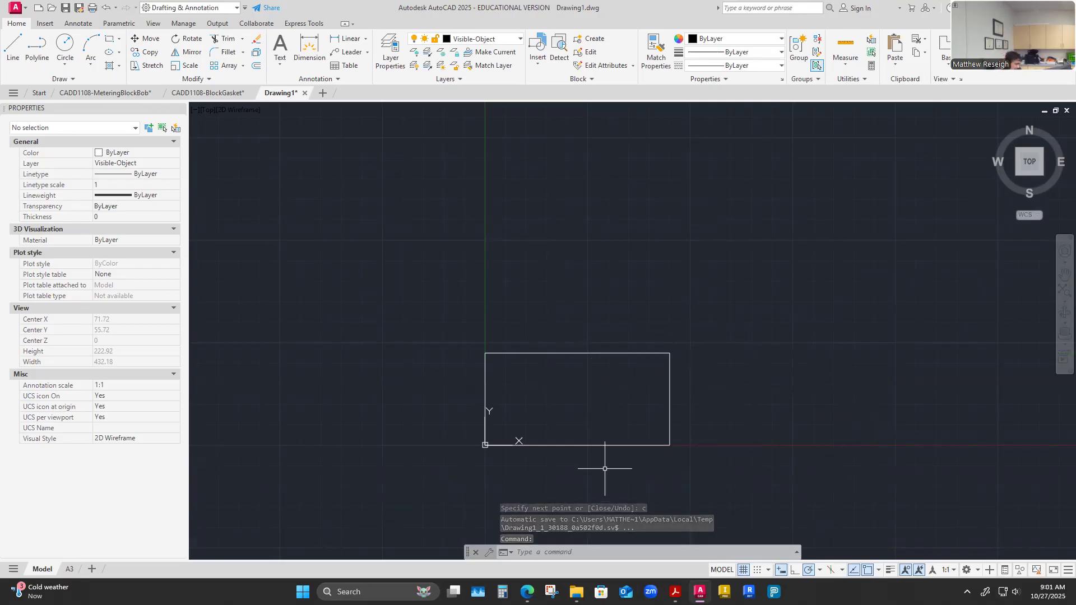
Check the Word sketch and, in AutoCAD, draw a 75 mm Construction-layer spacing line rightward from the front view's lower-right corner.
scroll(609, 445, down, 3)
scroll(622, 414, up, 3)
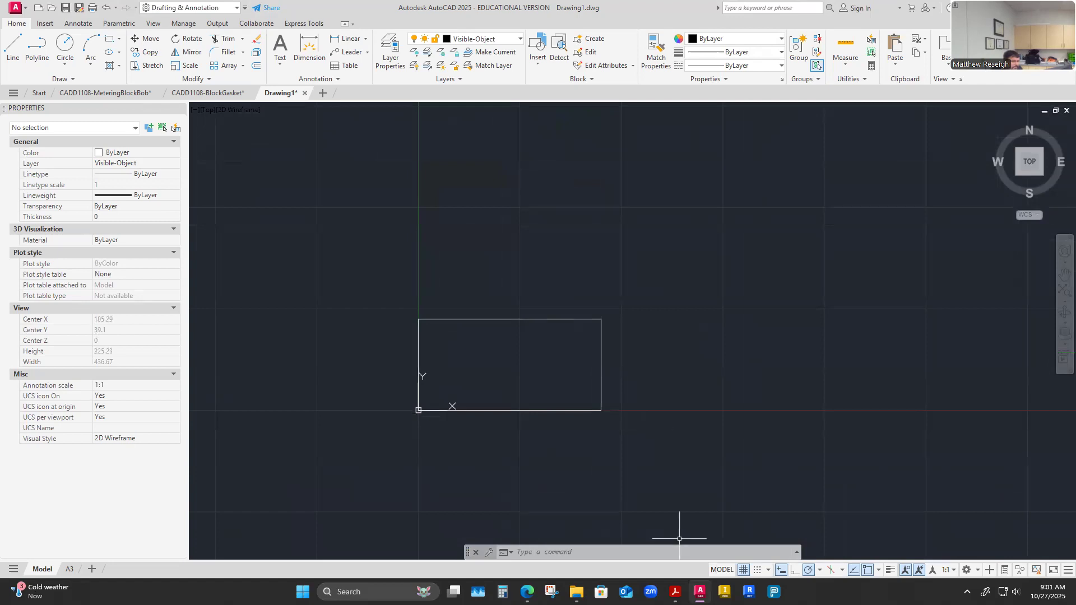
key(alt+Tab)
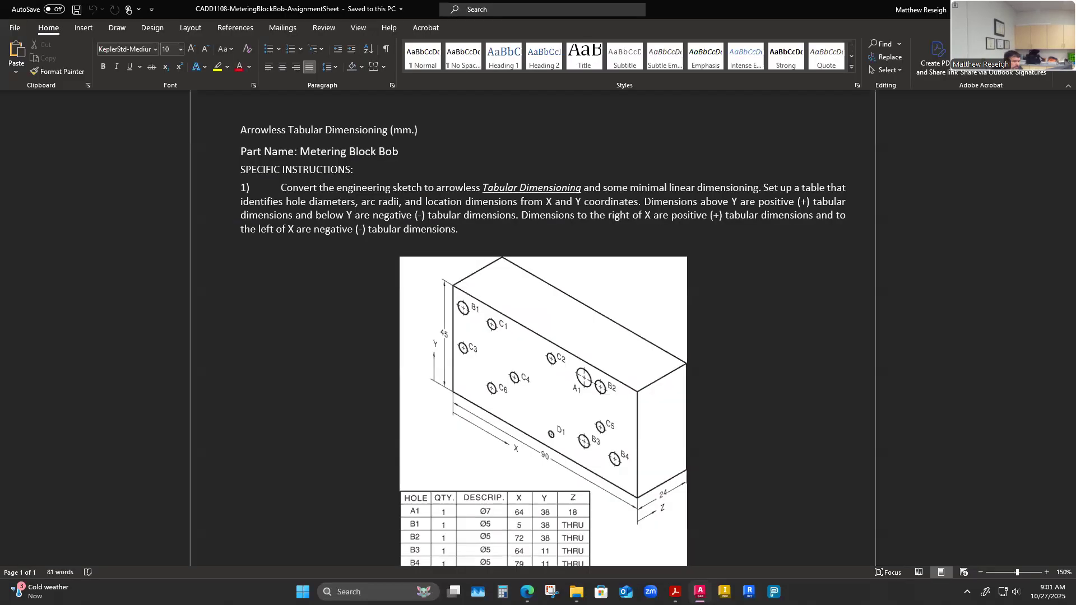
key(alt+Tab)
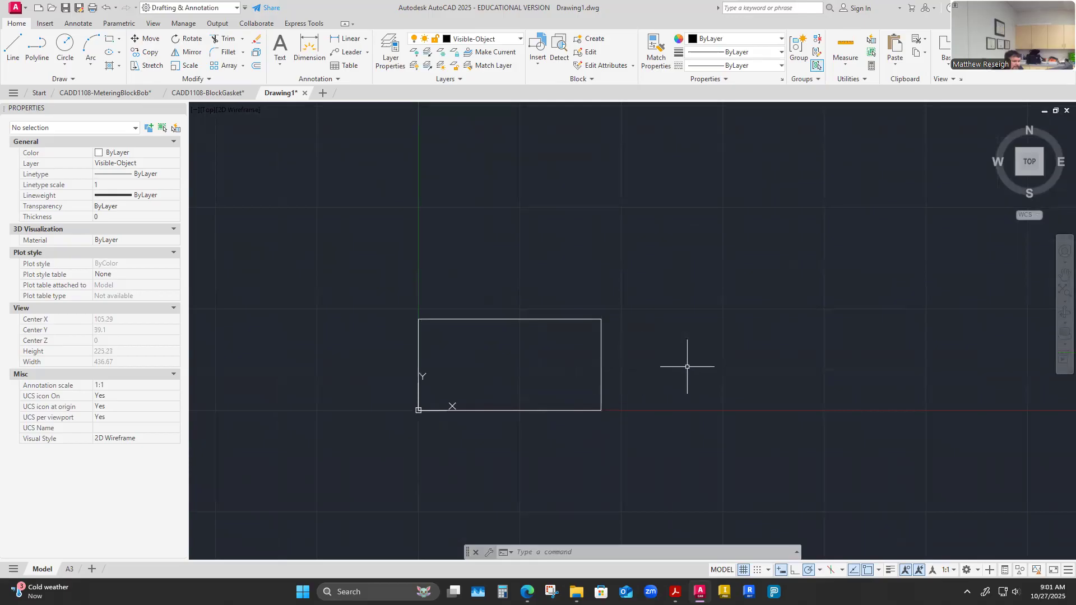
scroll(557, 367, up, 2)
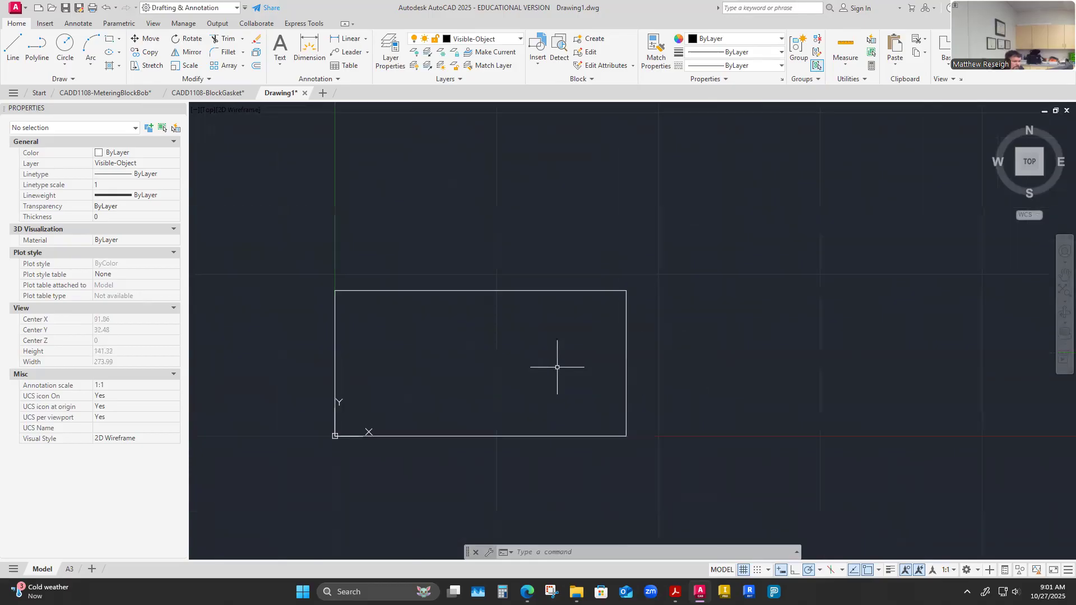
scroll(557, 367, down, 2)
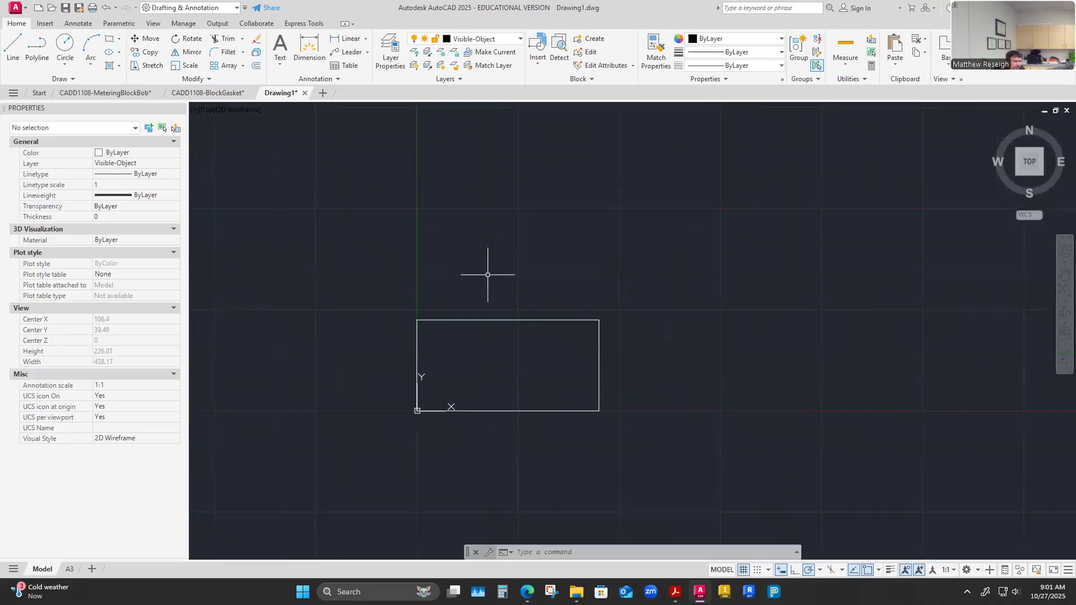
click(16, 53)
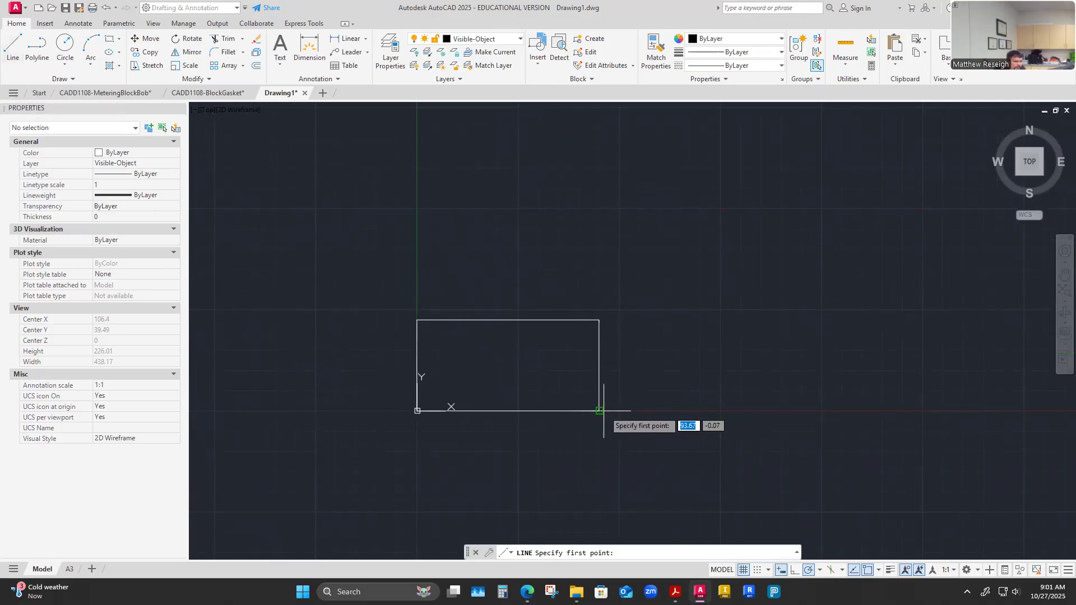
click(515, 41)
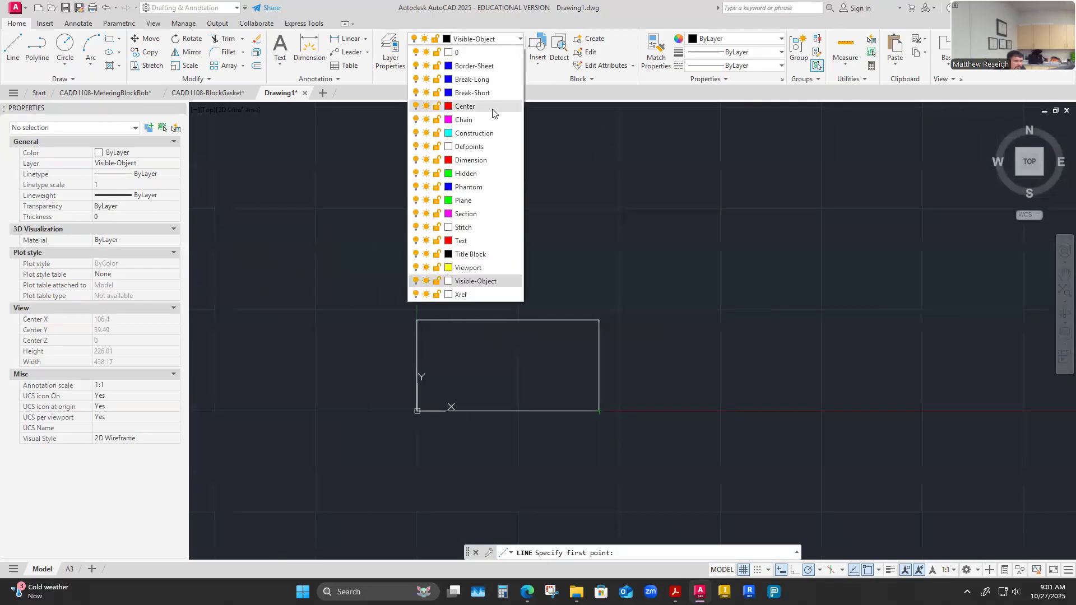
click(477, 137)
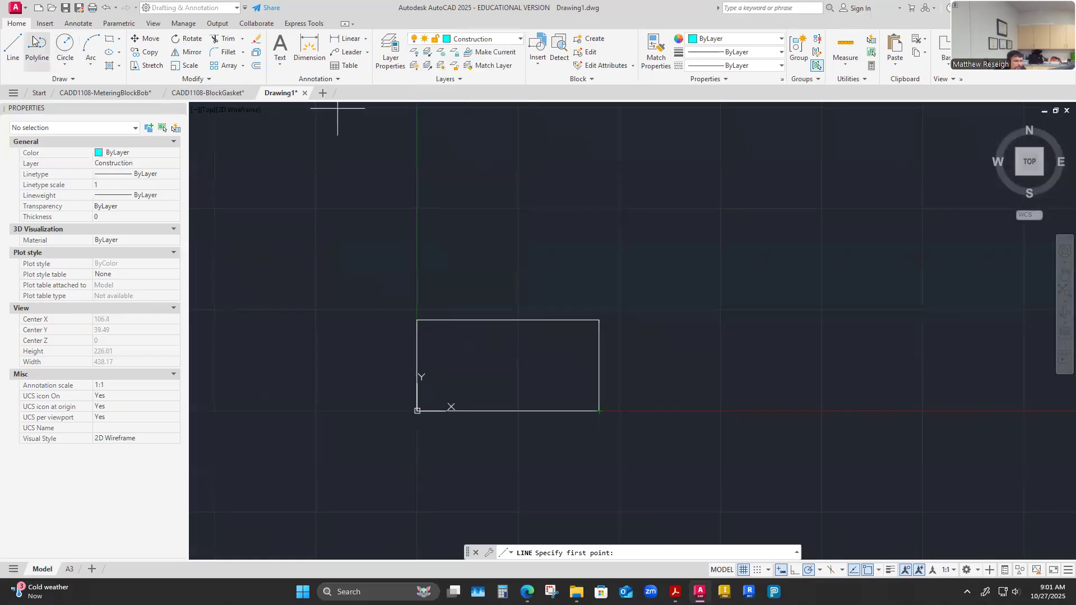
click(599, 411)
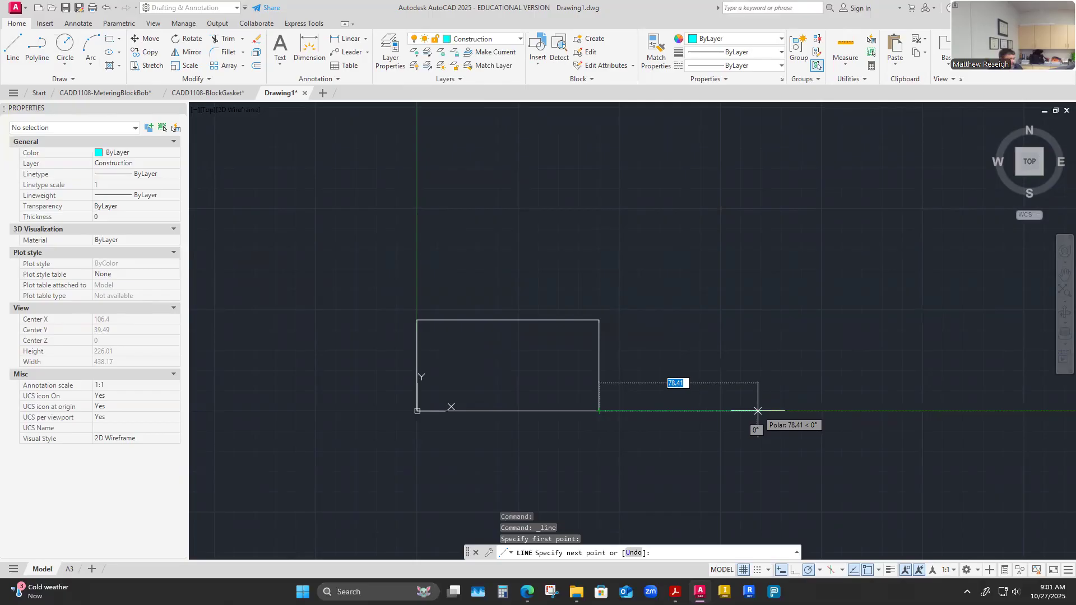
text(75)
key(Return)
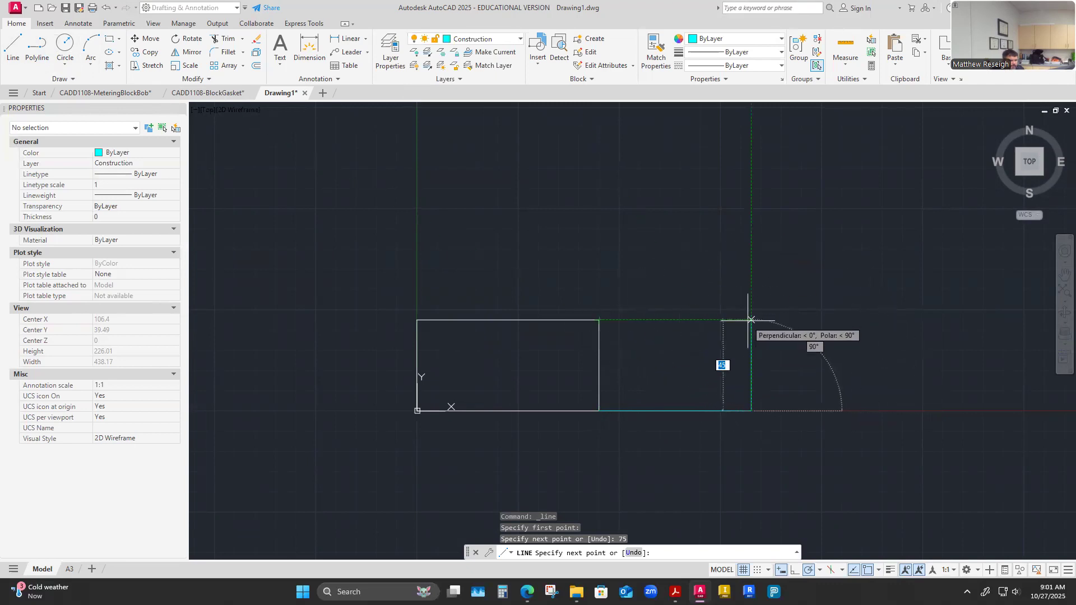
Continue from the spacing line's end with the side view outline, 45 mm high and 24 mm wide, and finish its bottom edge.
text(45)
key(Return)
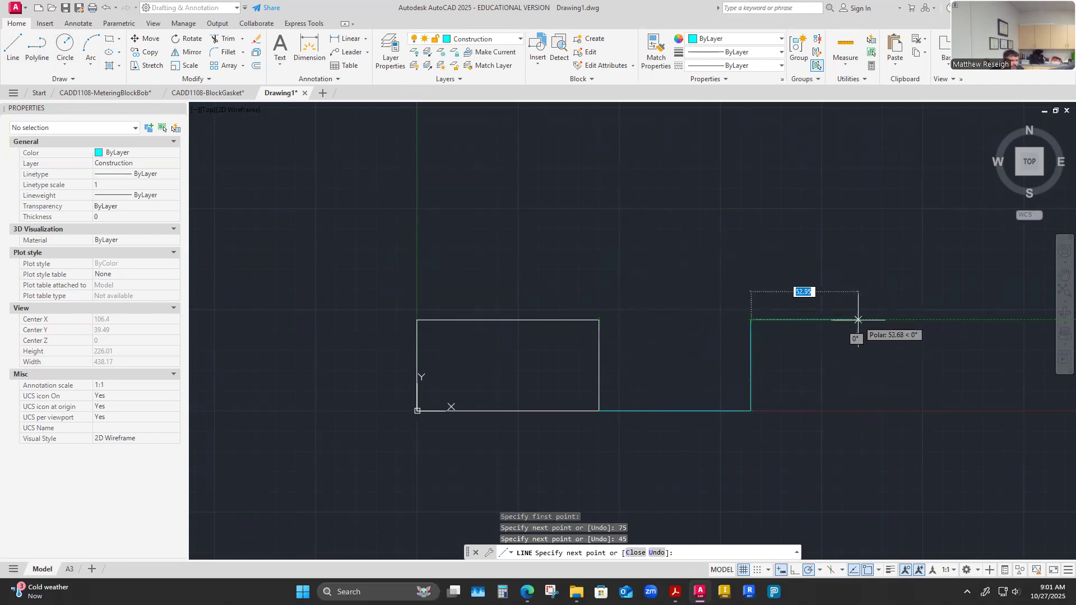
text(24)
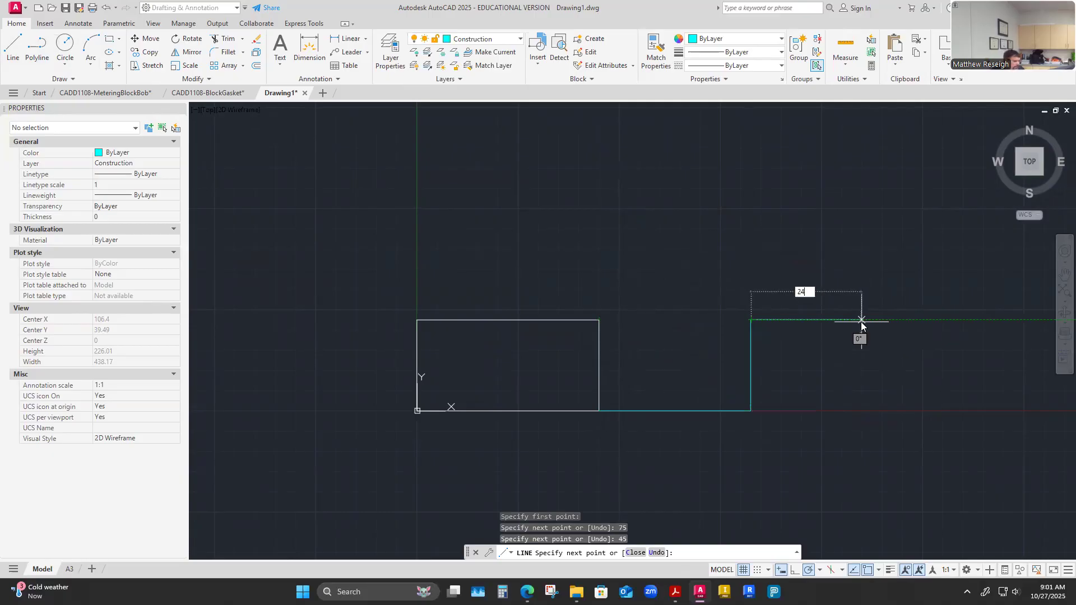
key(Return)
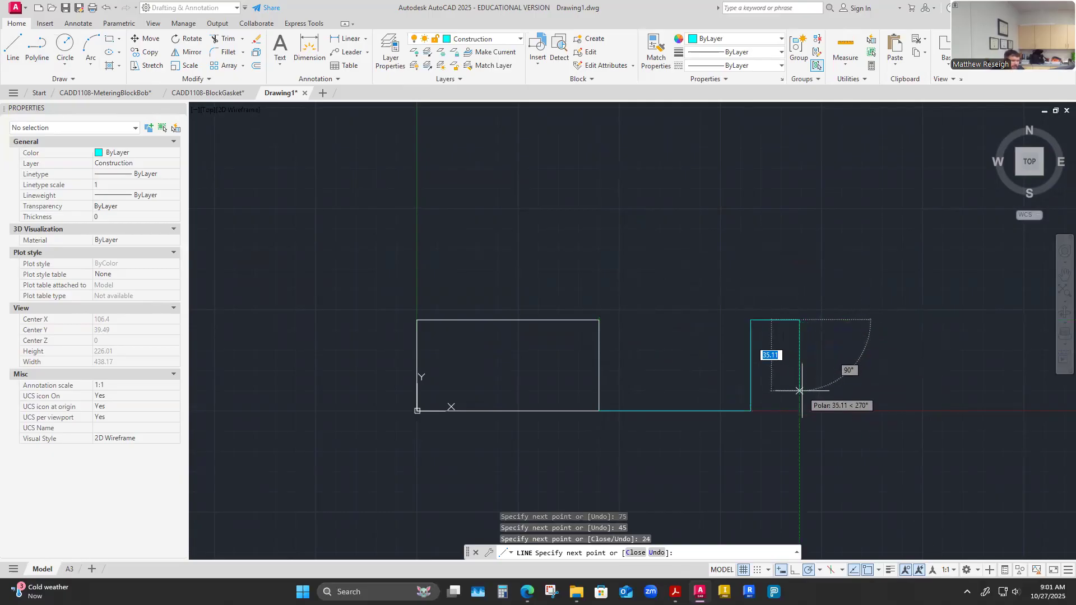
text(45)
key(Return)
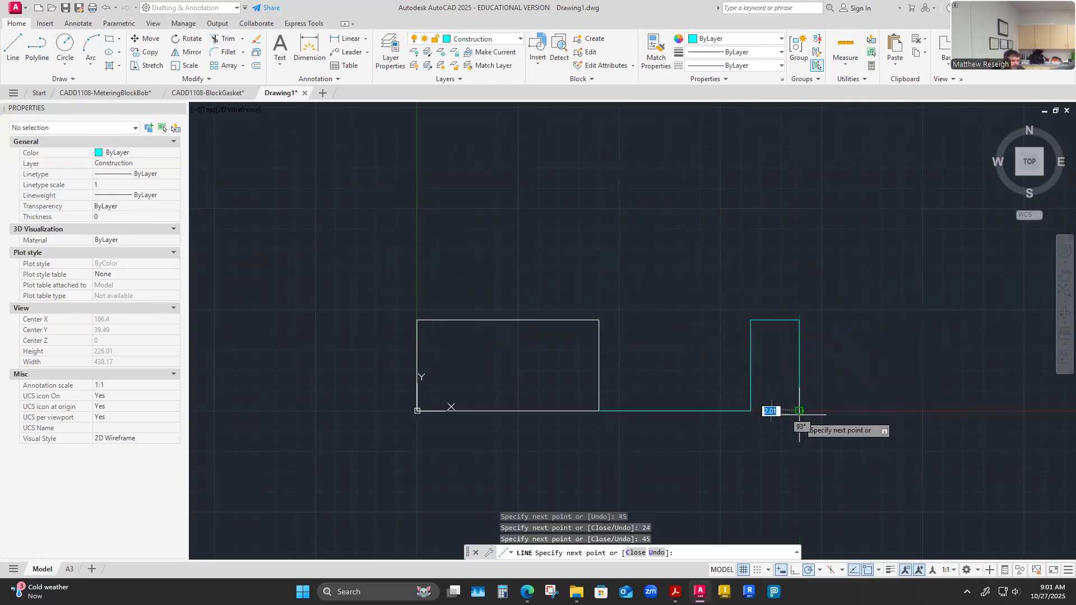
right_click(761, 412)
click(774, 417)
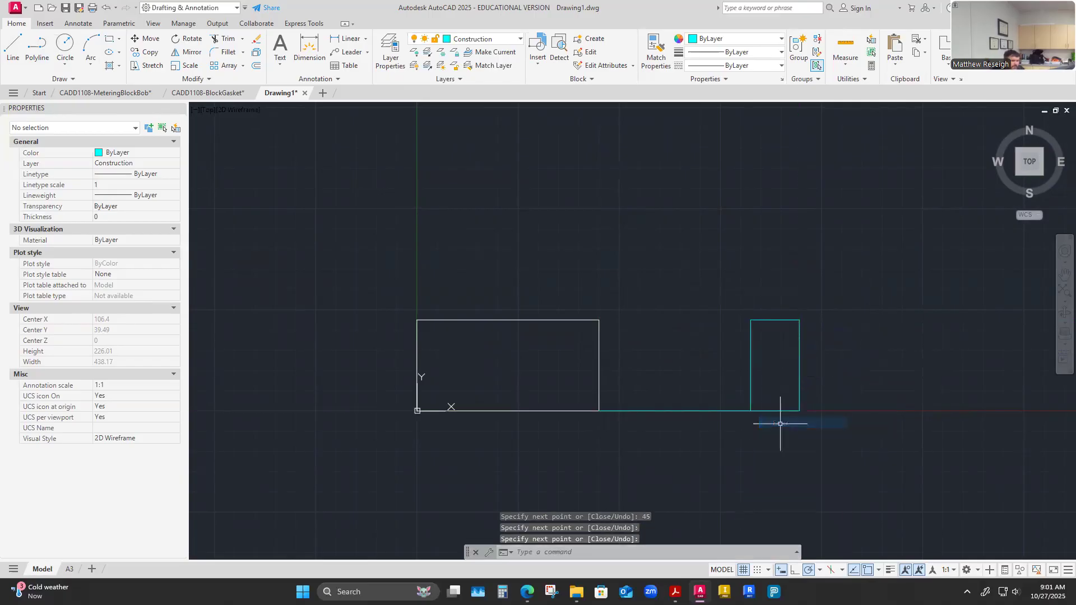
Match the four side view lines to the properties of the front view's top edge, leaving the spacing line on the Construction layer.
mouse_move(838, 319)
mouse_down()
mouse_move(699, 293)
mouse_move(833, 452)
mouse_up()
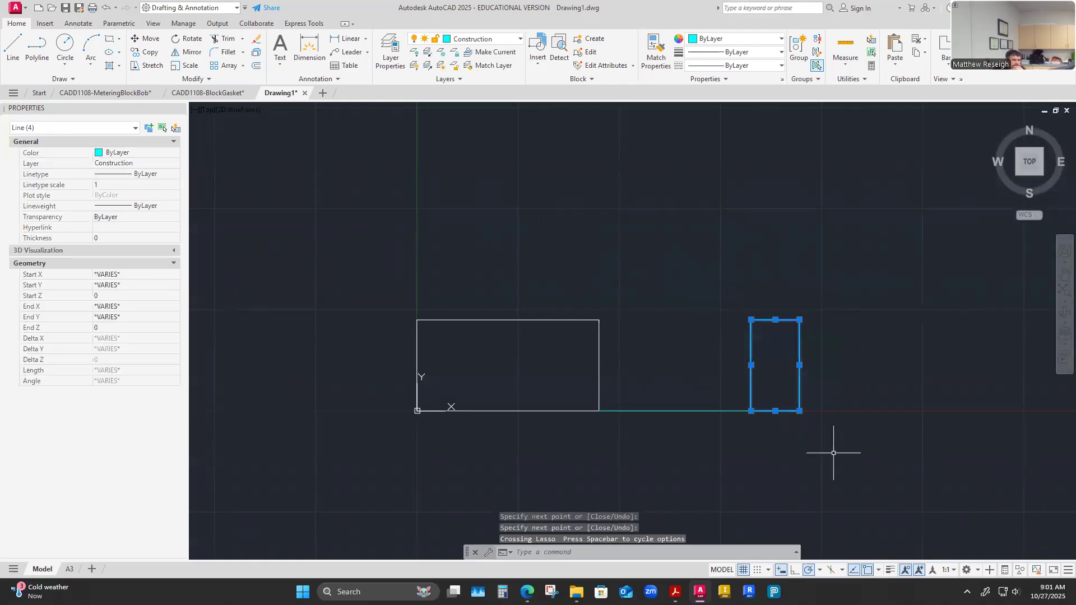
click(656, 62)
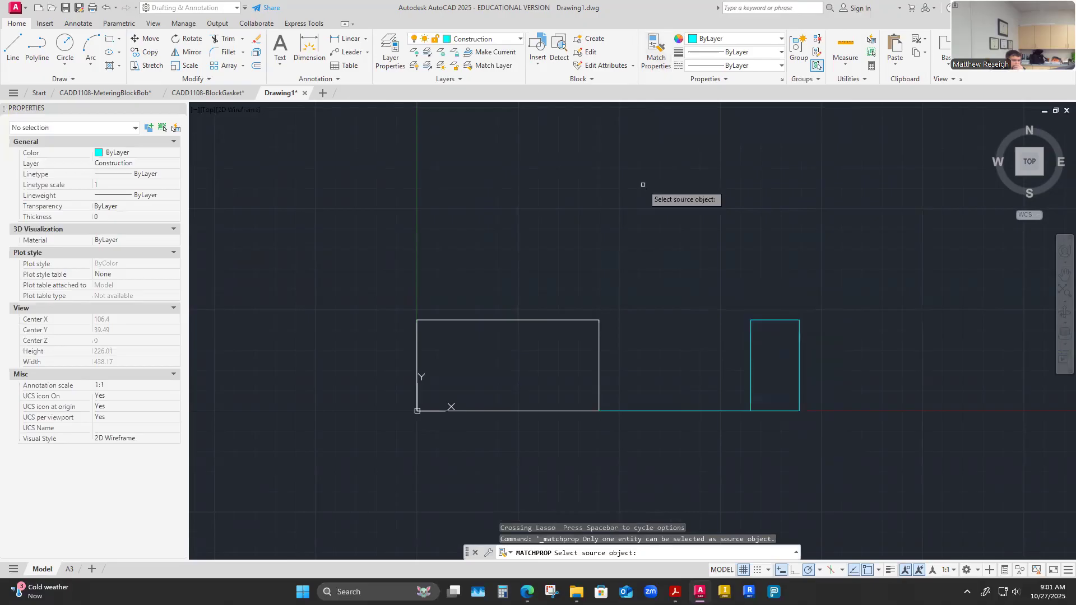
click(650, 64)
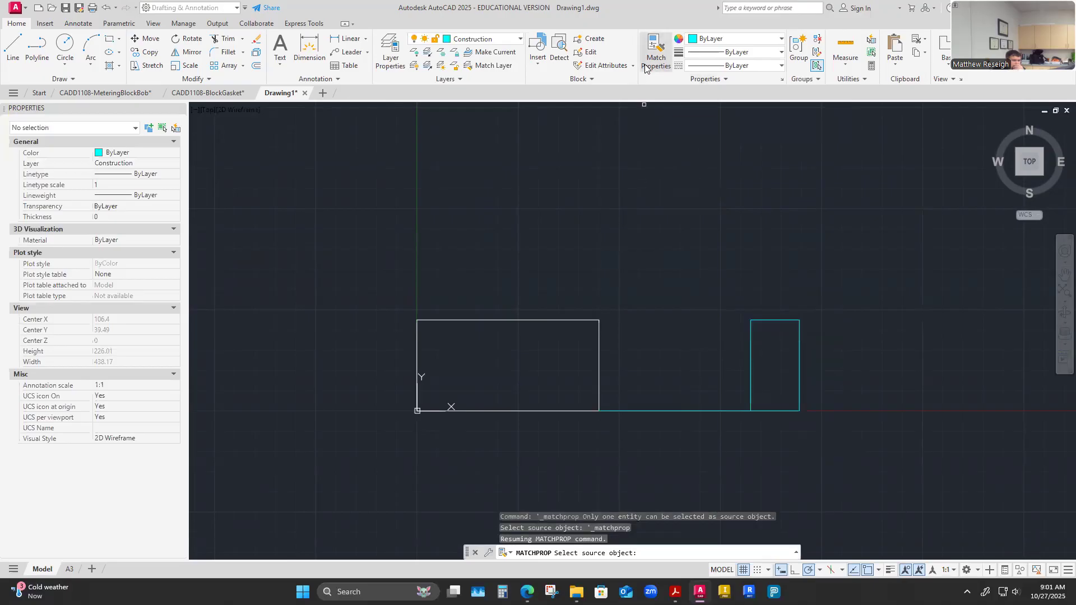
click(583, 320)
mouse_move(824, 296)
mouse_down()
mouse_move(733, 314)
mouse_move(802, 430)
mouse_up()
right_click(721, 240)
click(741, 246)
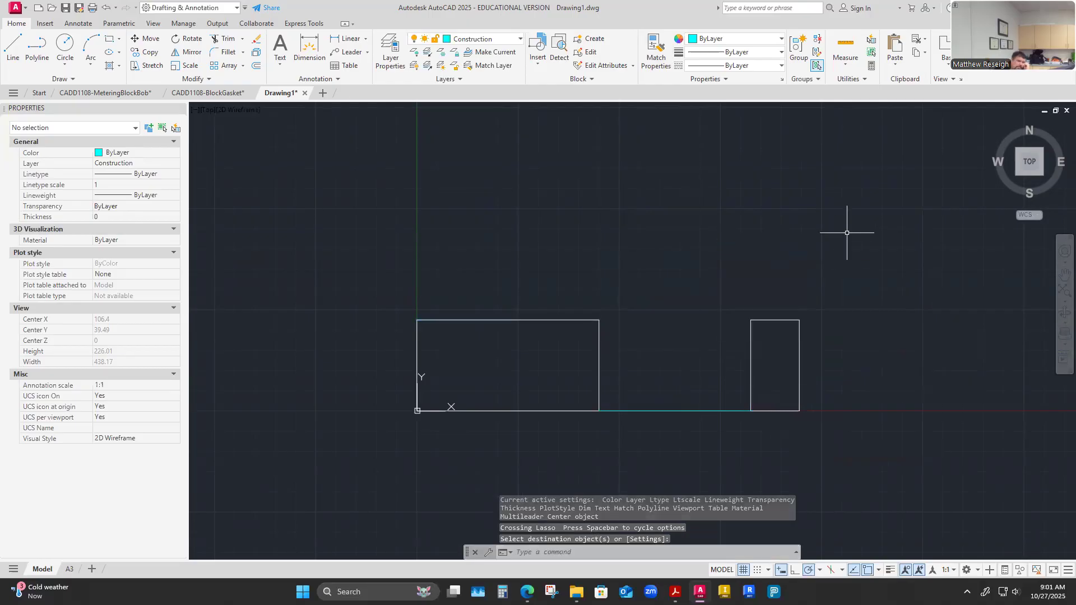
Review the hole positions and the full hole table in the Word assignment sheet and return to the AutoCAD drawing.
scroll(401, 402, up, 2)
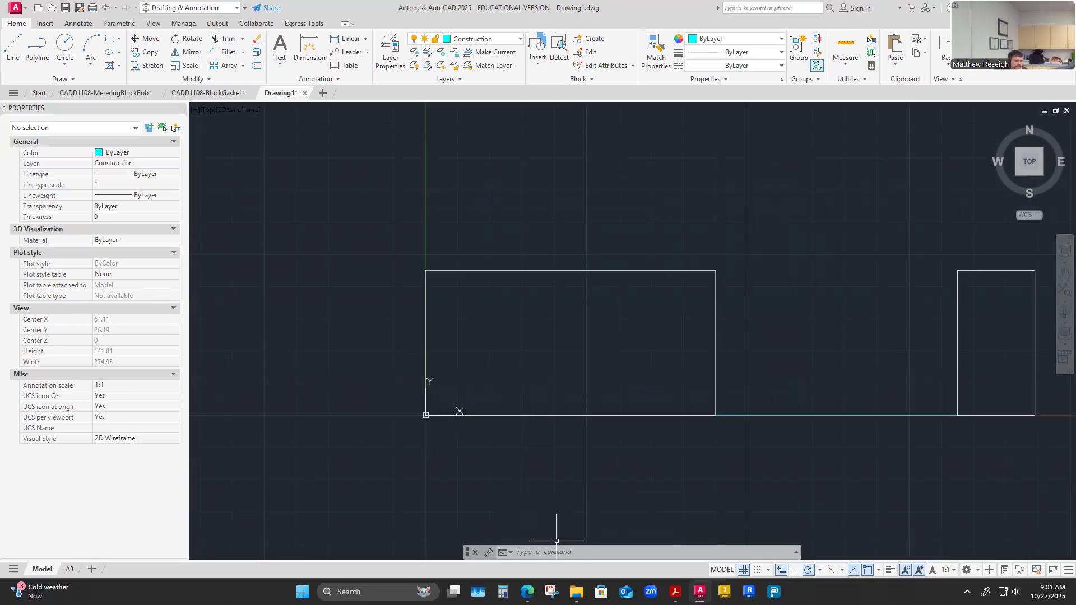
key(alt+Tab)
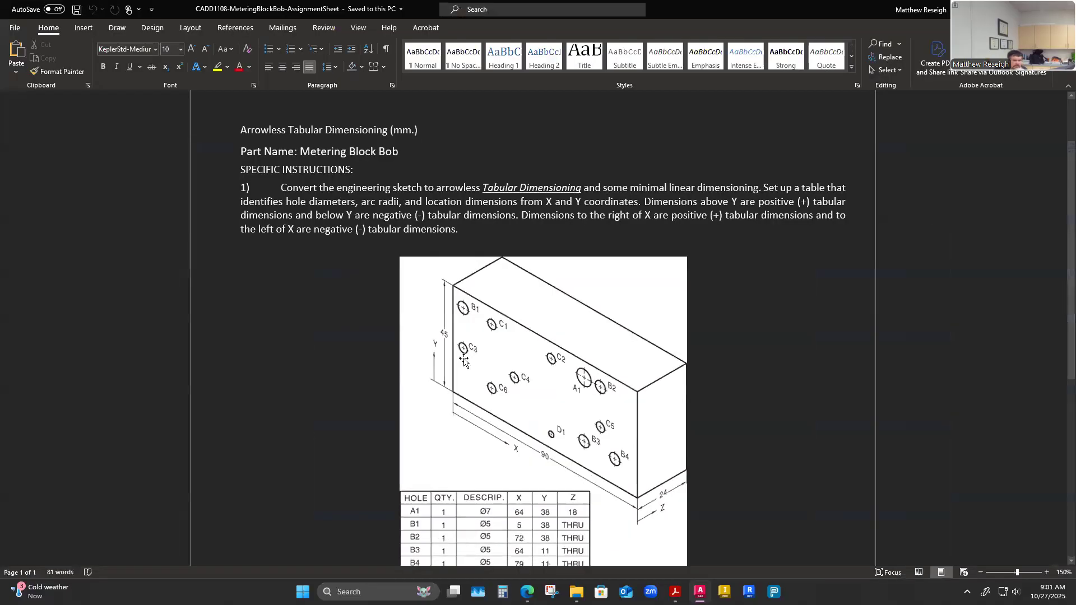
scroll(535, 320, down, 1)
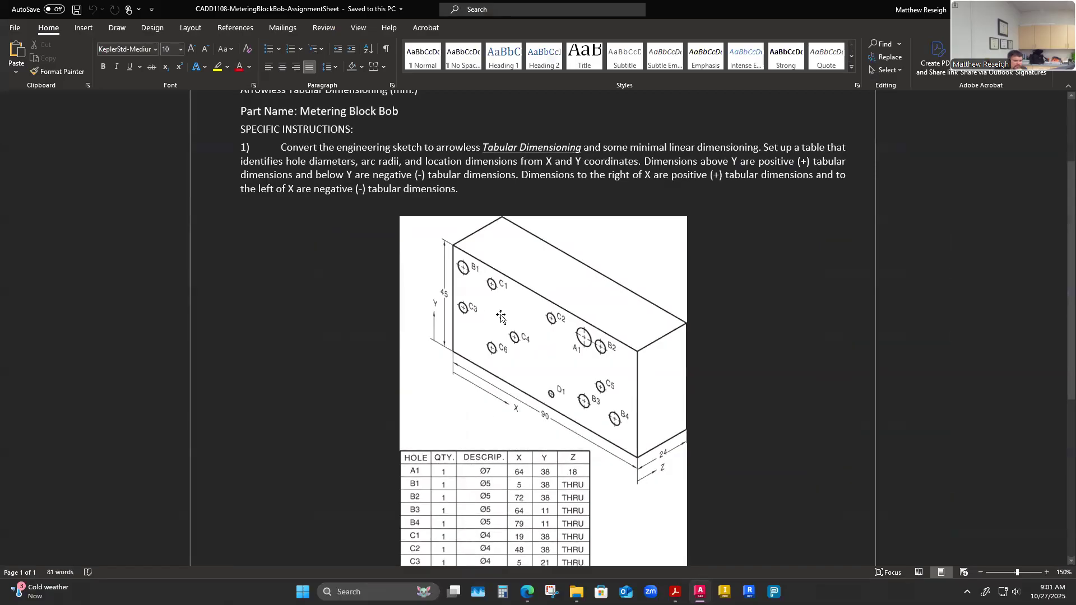
scroll(500, 319, down, 3)
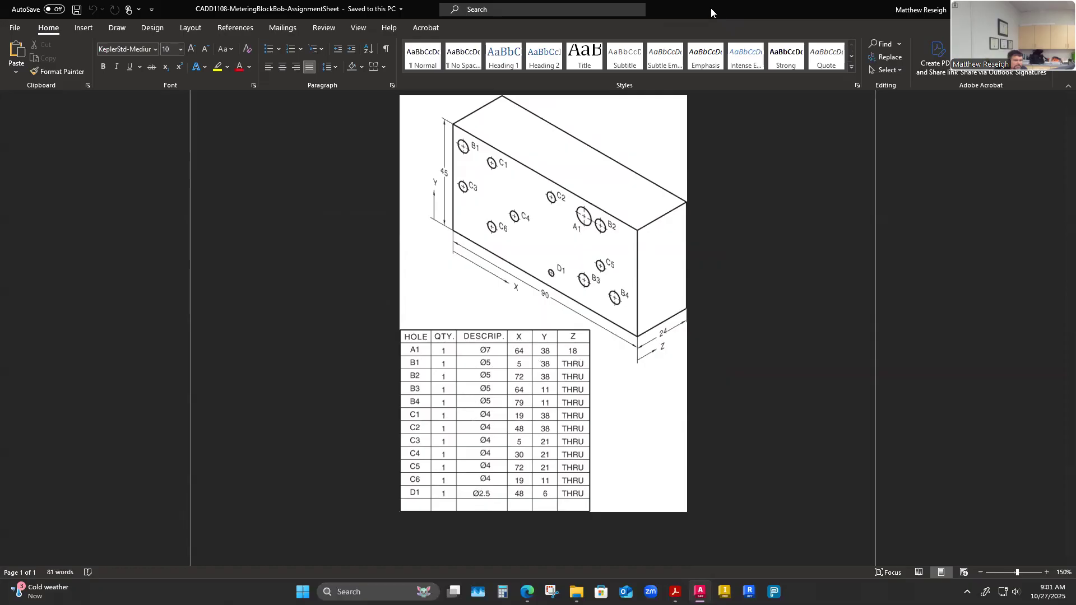
key(alt+Tab)
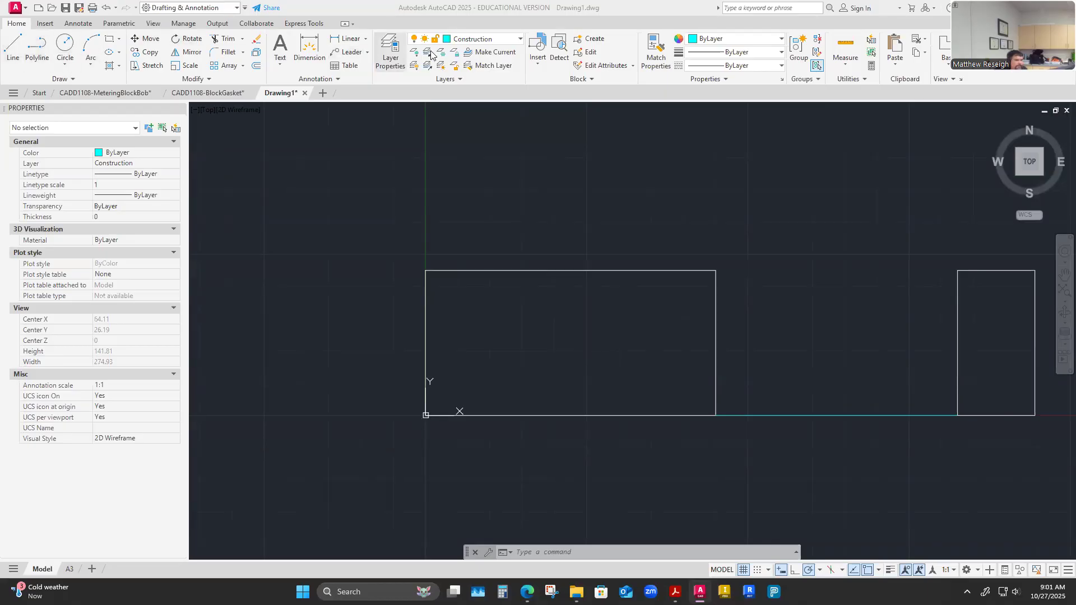
Make Visible-Object the current layer and draw a circle of radius 3.5 mm centred at 64,38 in the front view, checking its properties.
click(520, 42)
click(493, 282)
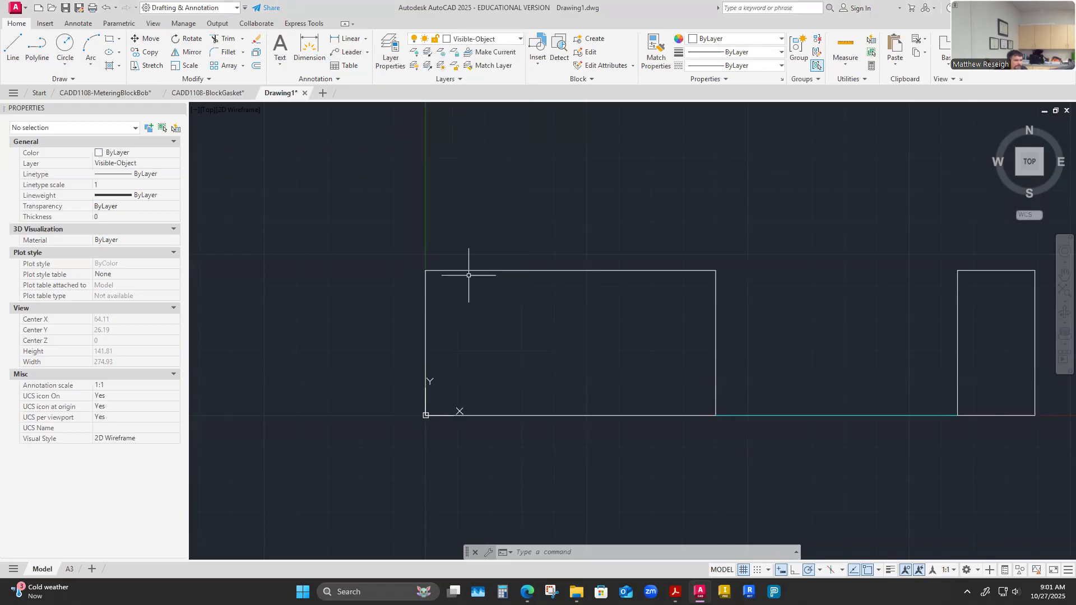
click(67, 52)
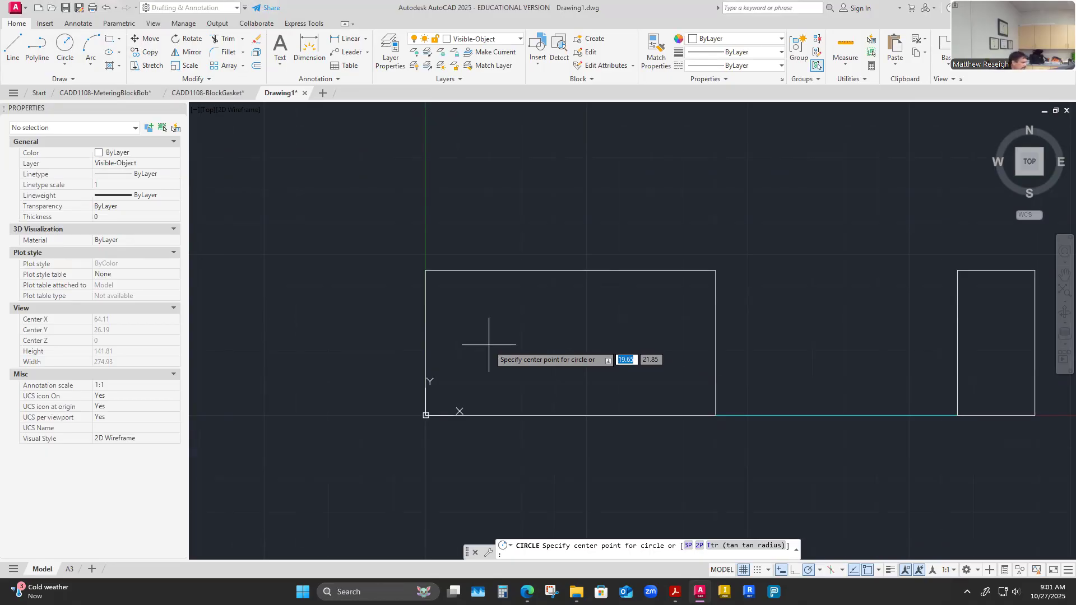
text(64)
key(Tab)
text(38)
key(Return)
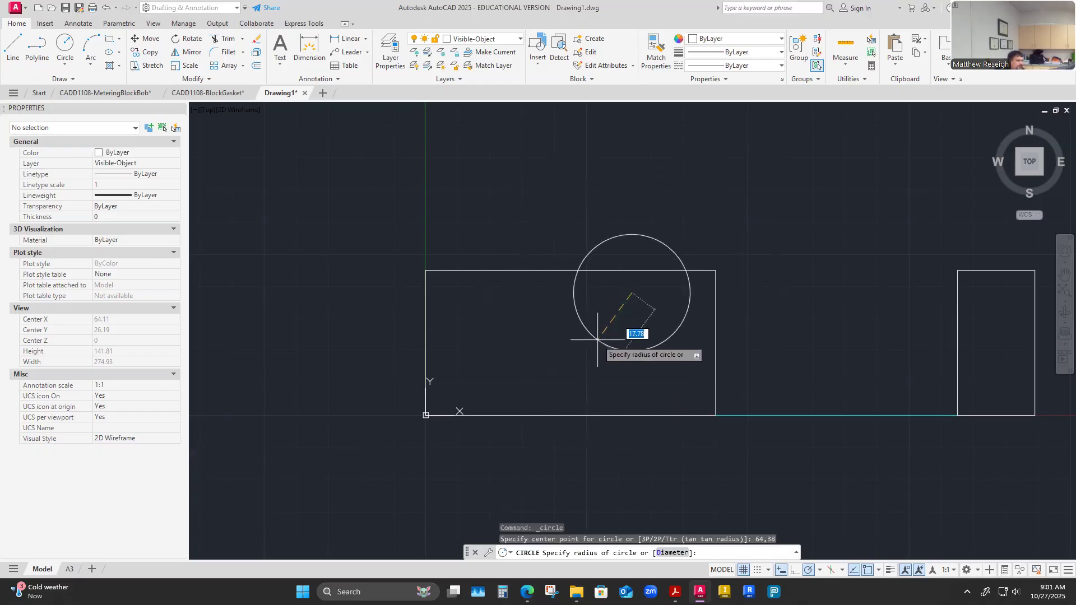
scroll(628, 301, down, 3)
scroll(627, 301, up, 2)
scroll(627, 301, down, 2)
scroll(627, 301, up, 3)
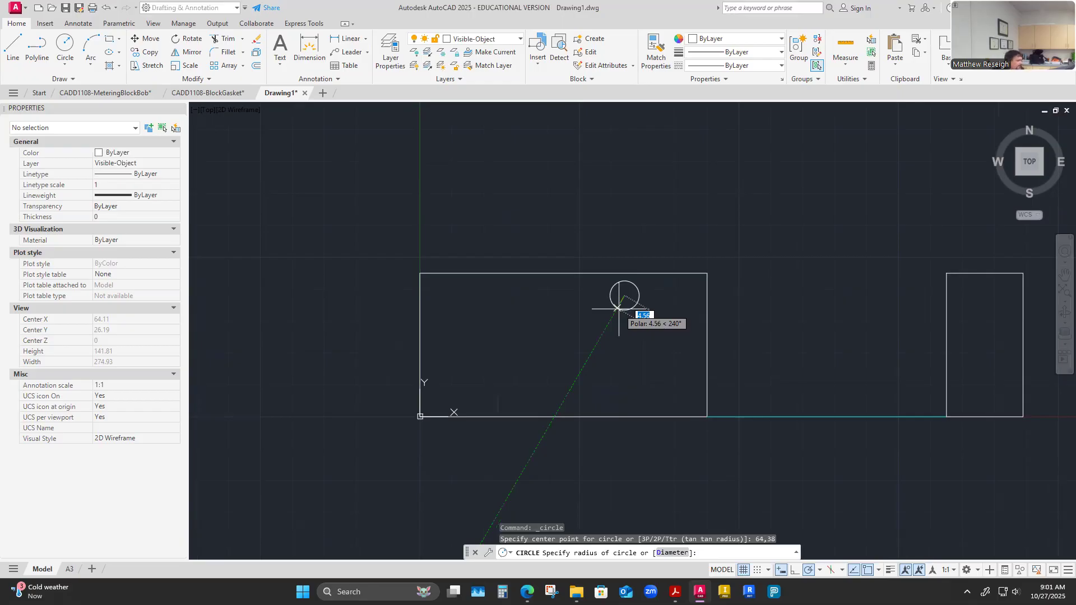
text(3)
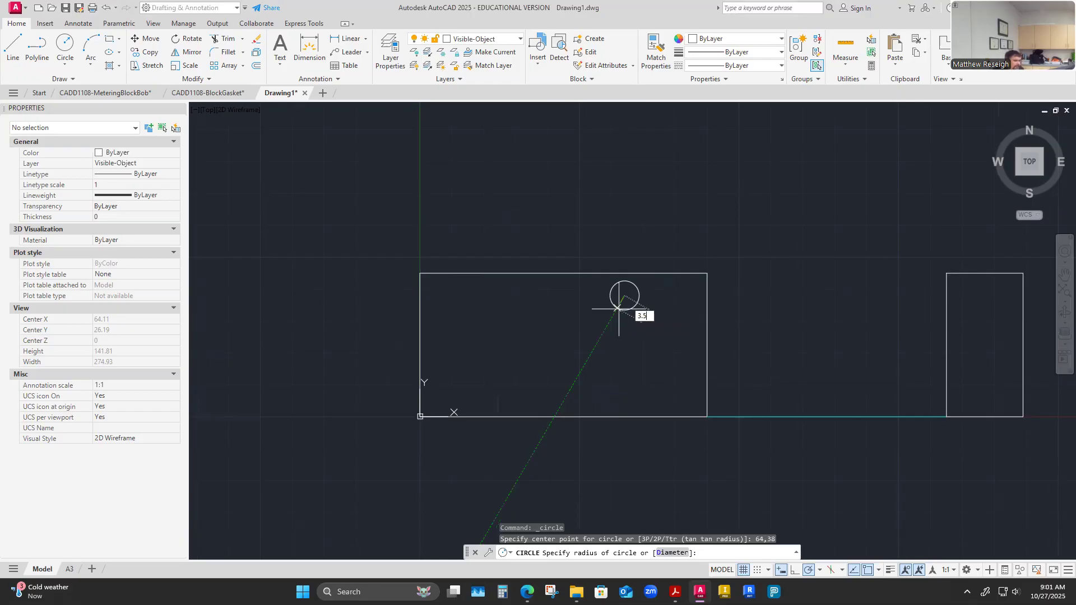
text(.5)
key(Return)
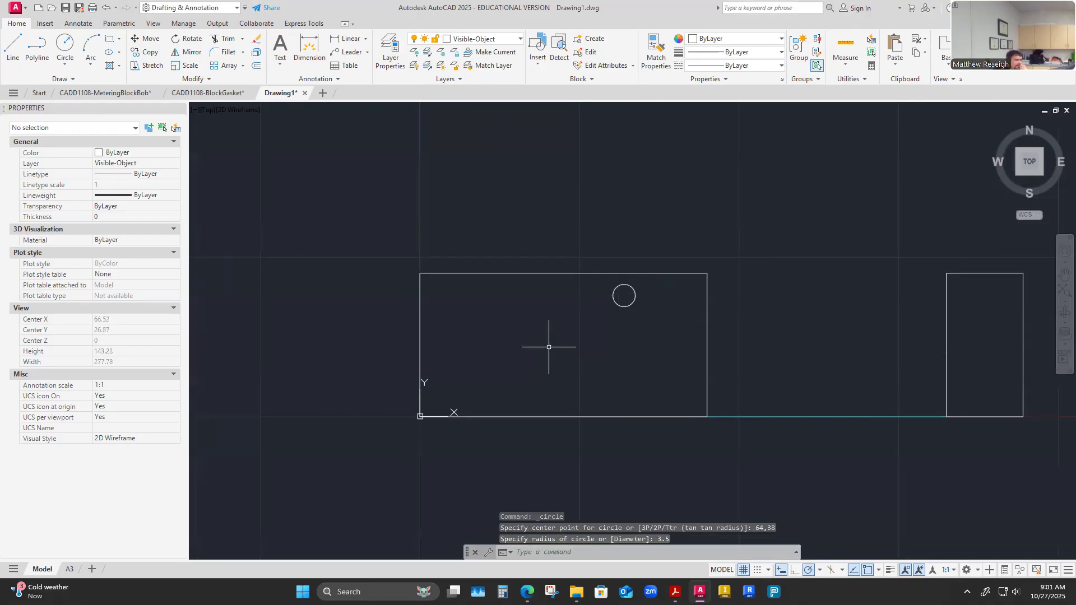
click(617, 297)
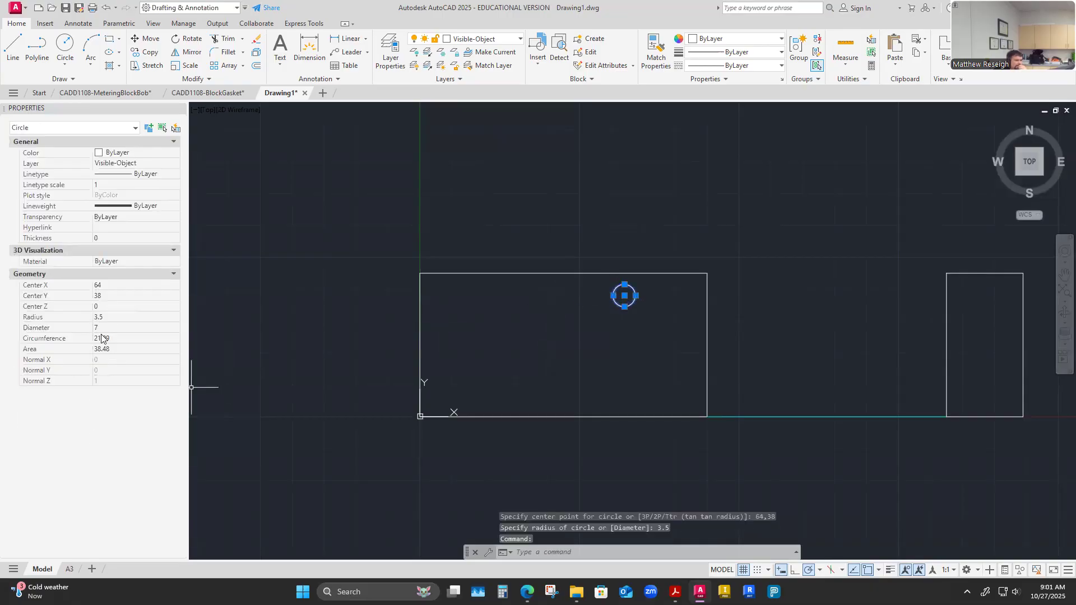
key(Escape)
key(Escape)
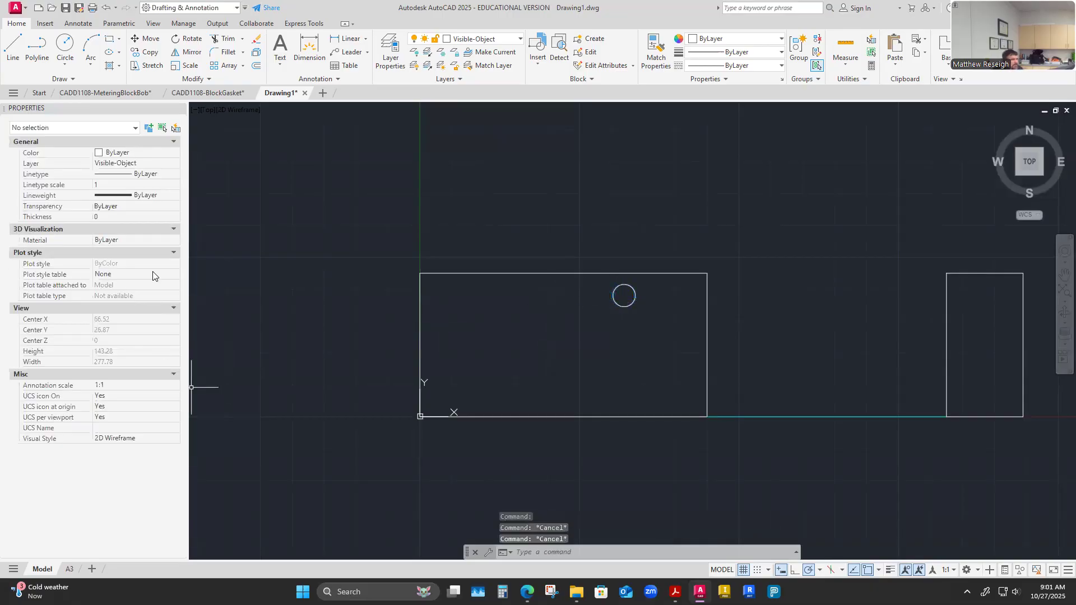
Draw a circle of radius 2.5 mm centred at 5,38 near the front view's upper-left corner.
click(63, 44)
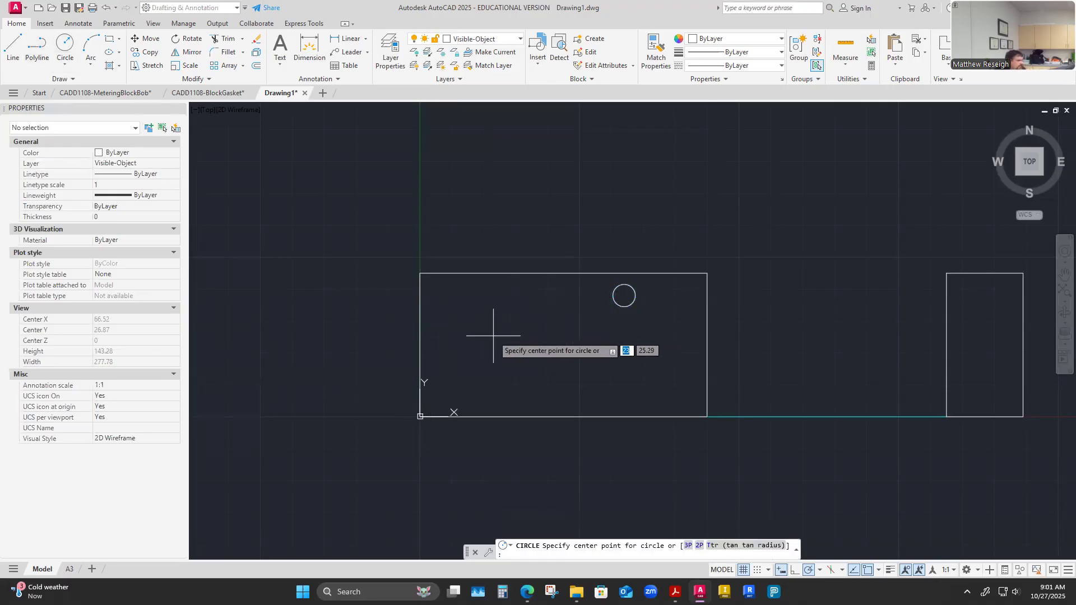
text(5)
key(Tab)
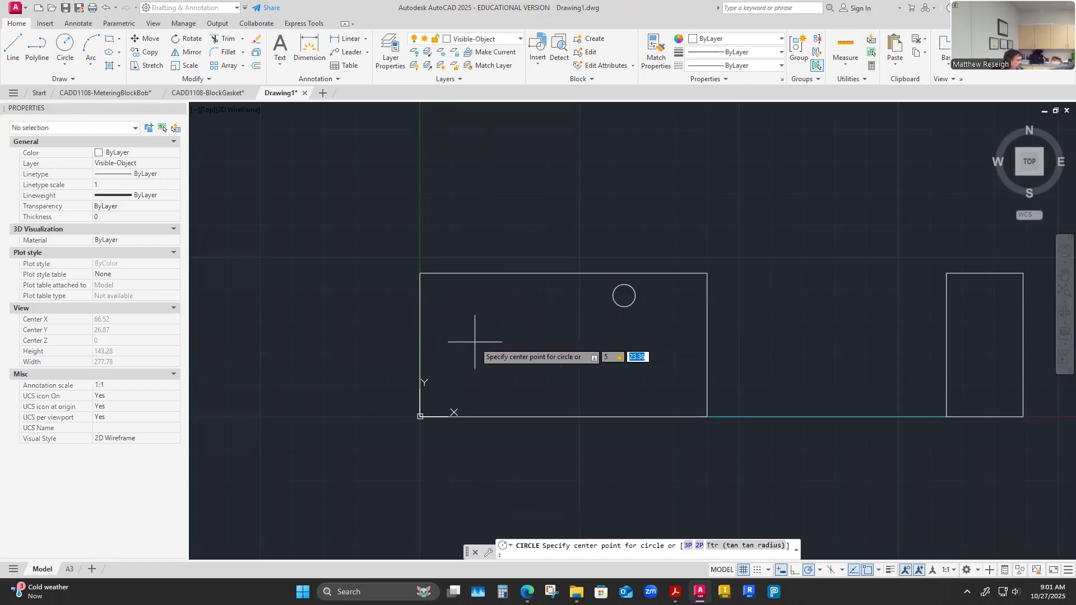
text(38)
key(Return)
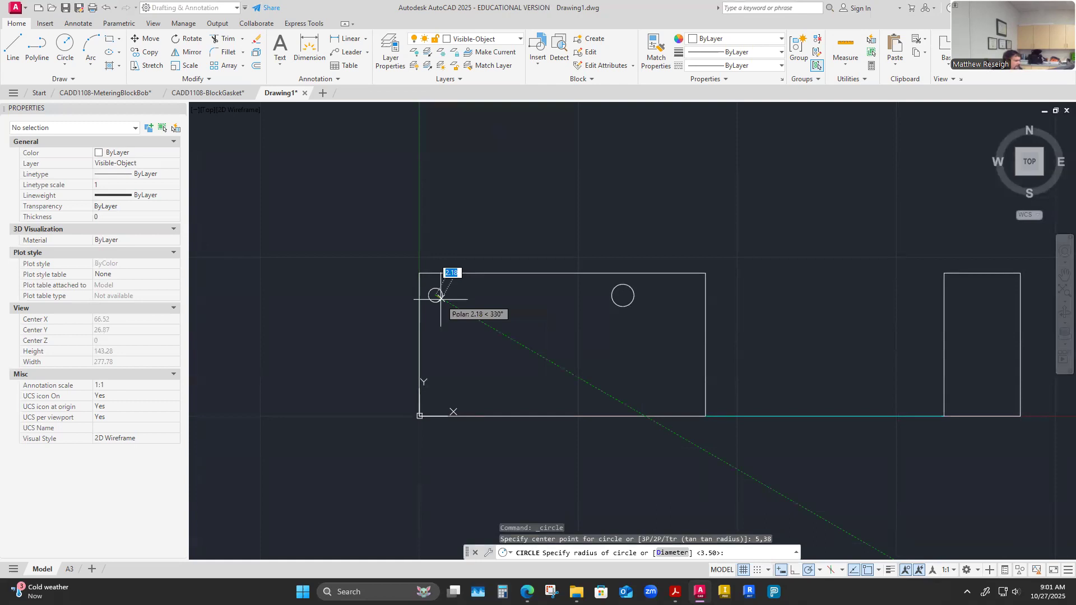
text(2.5)
key(Return)
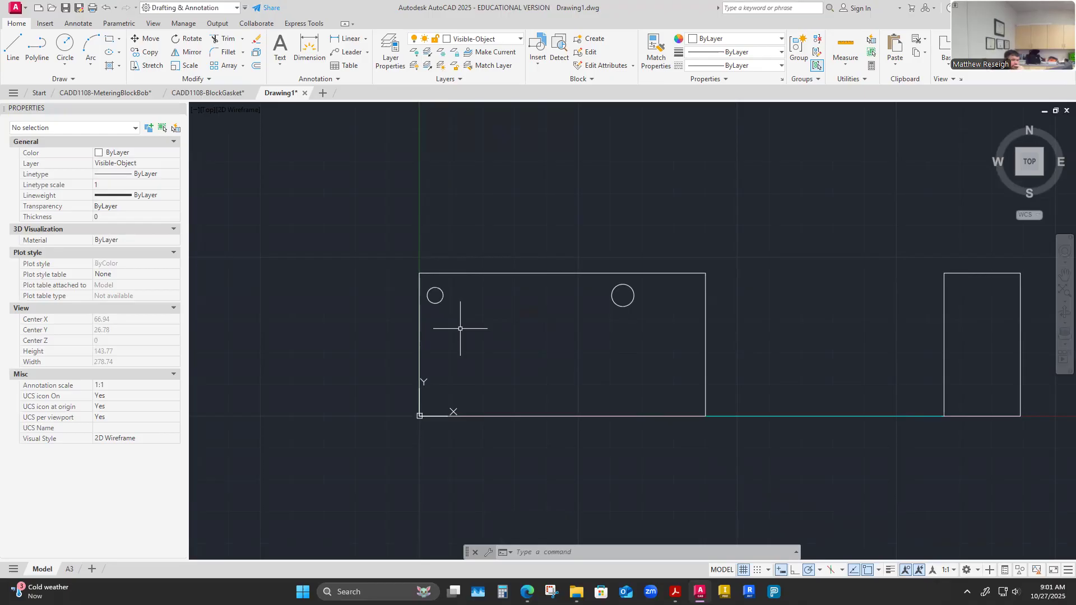
Draw a circle of radius 2.5 mm centred at 72,38, just right of the 3.5 mm radius hole.
click(65, 47)
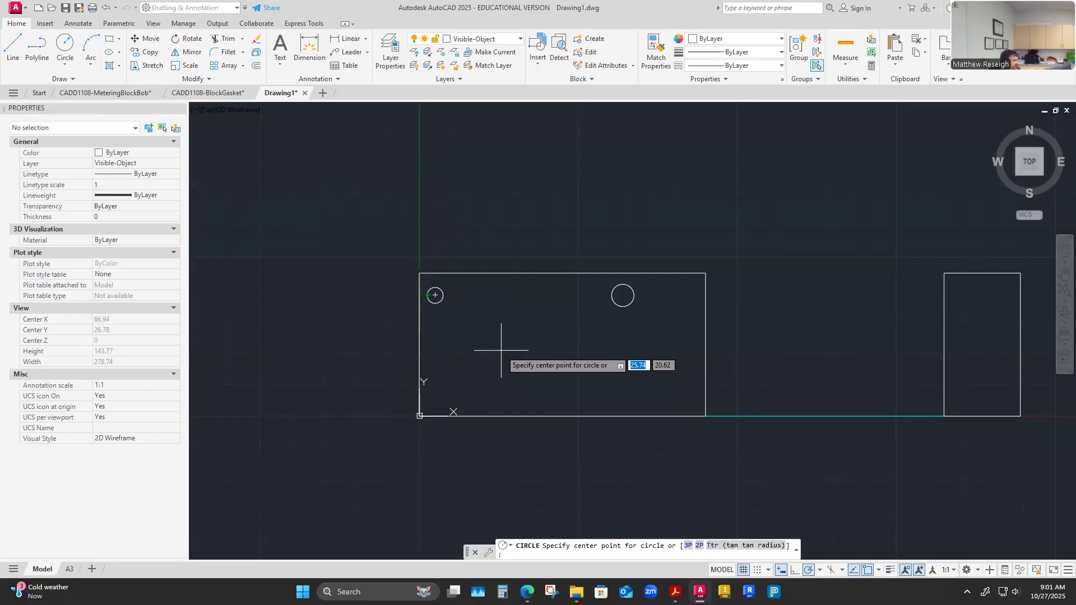
text(73)
text(2)
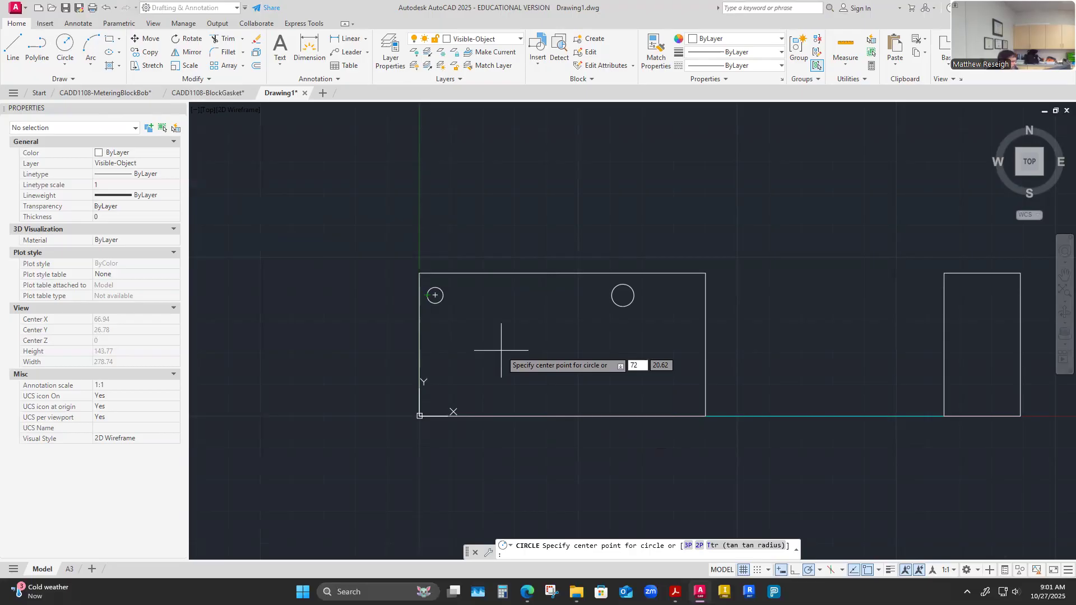
key(Tab)
text(38)
key(Return)
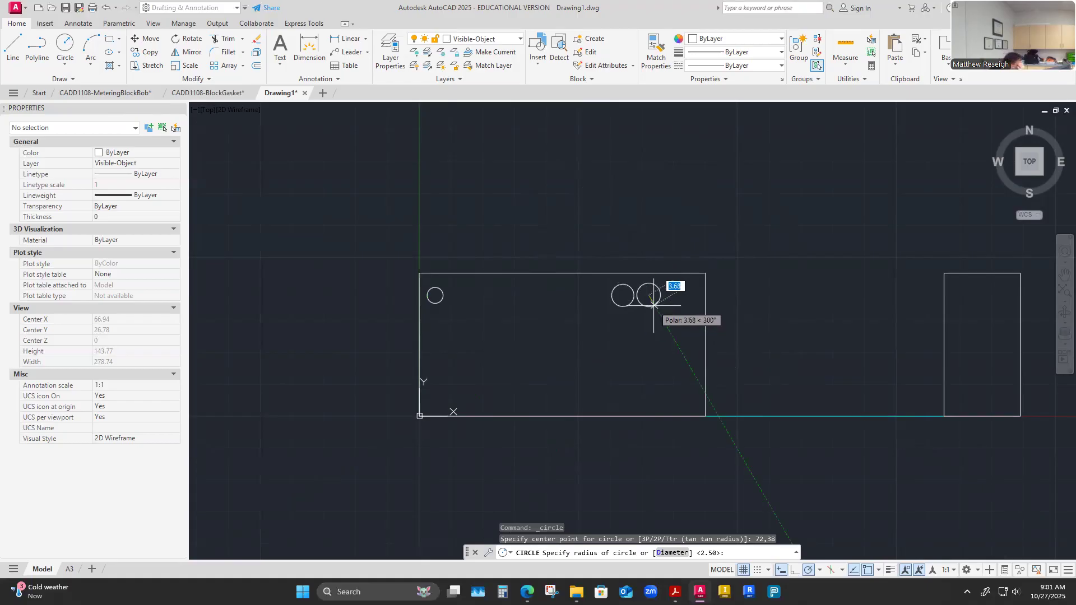
text(2.5)
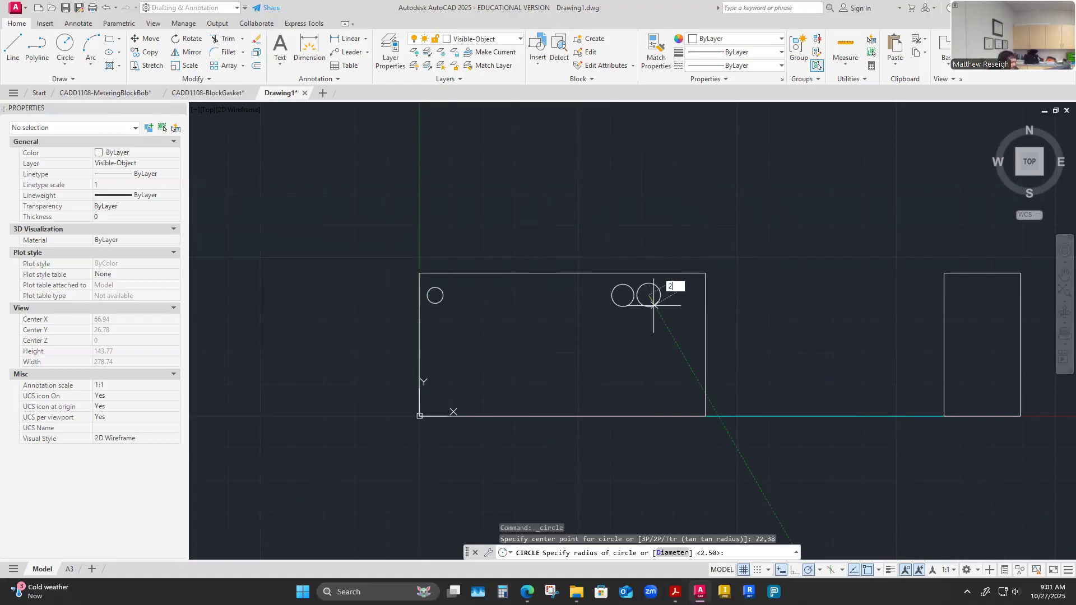
key(Return)
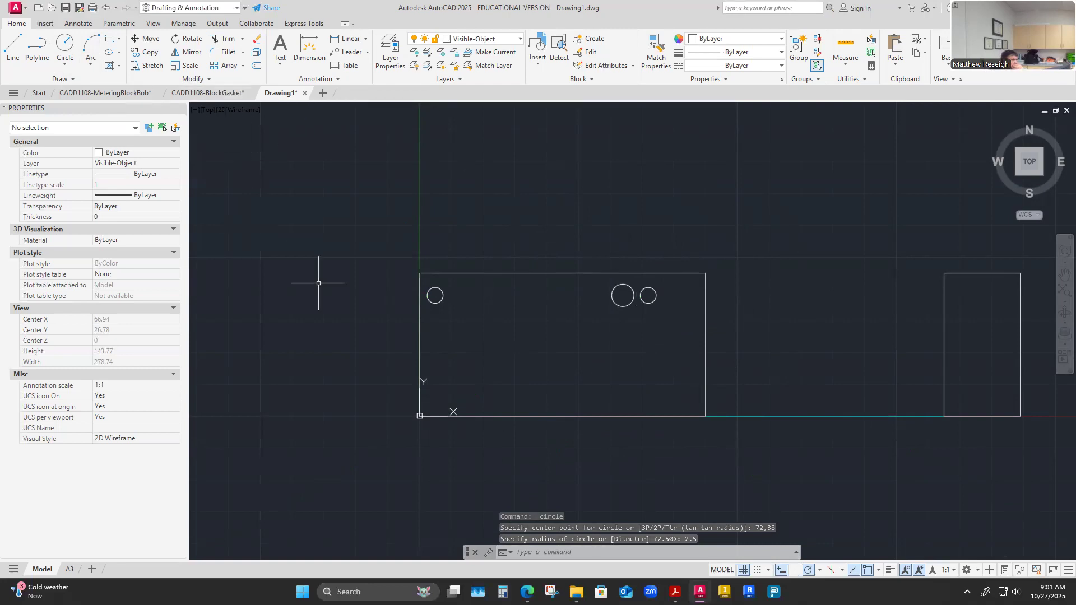
Draw a circle of radius 2.5 mm centred at 64,11 in the lower part of the front view.
key(Return)
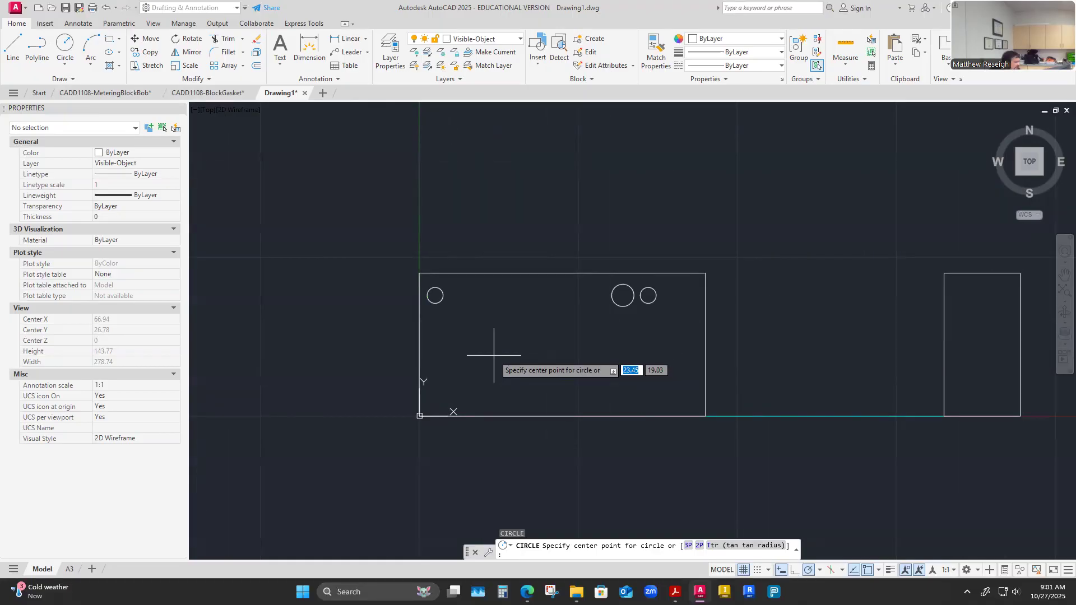
text(64)
key(Tab)
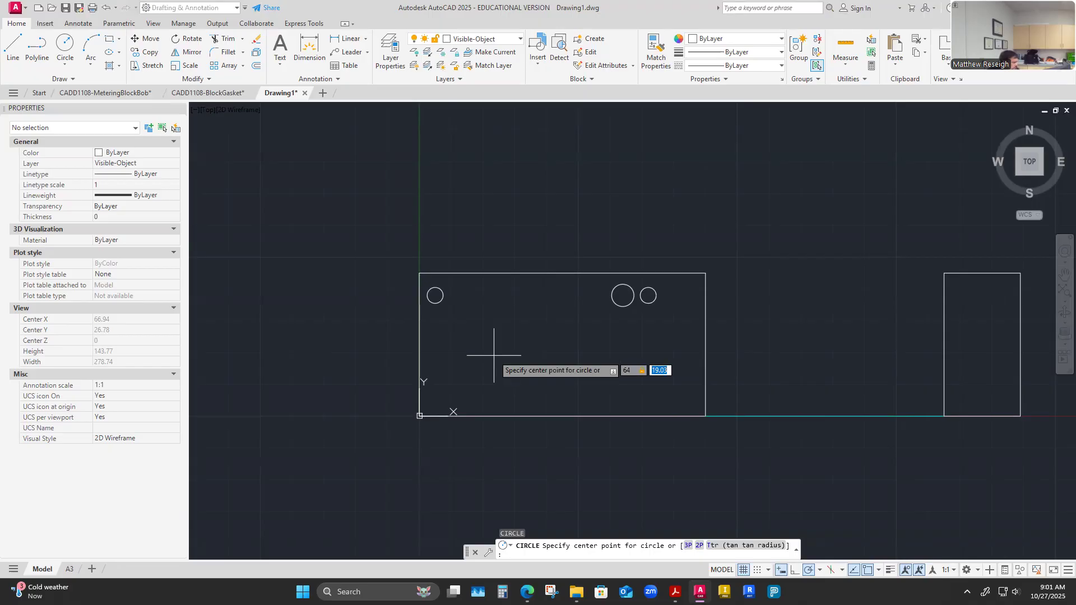
text(11)
key(Return)
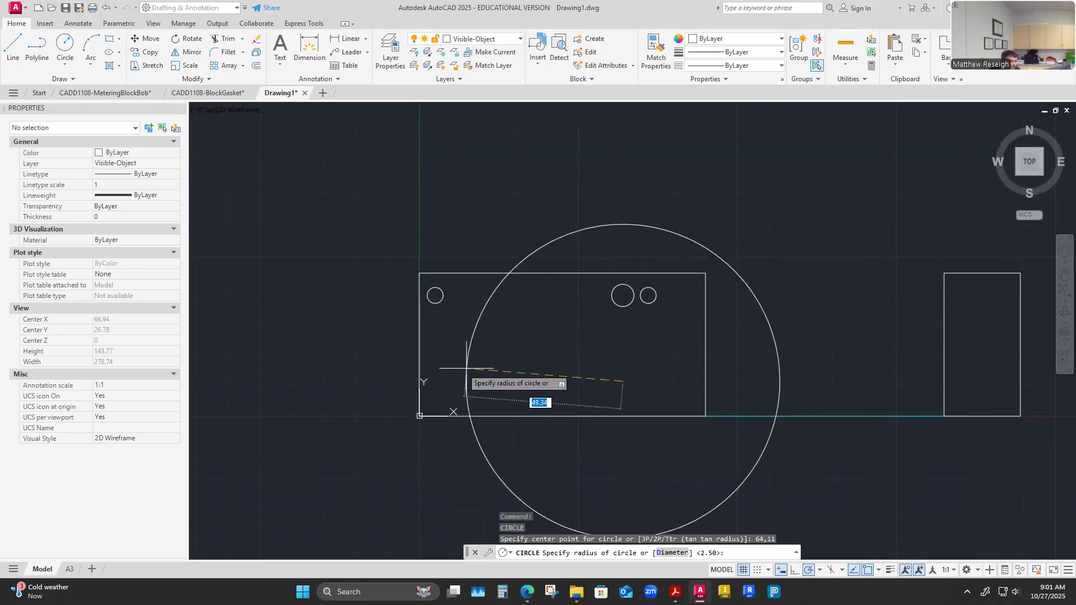
text(2.5)
key(Return)
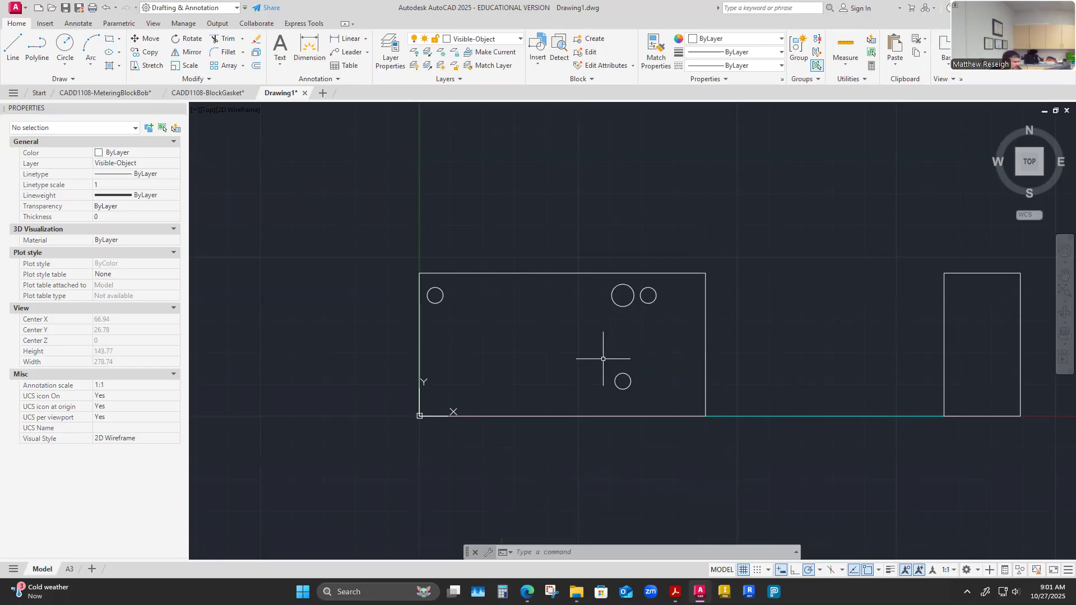
Draw a circle of radius 2.5 mm centred at 79,11 near the front view's lower-right corner.
key(Return)
text(79,11)
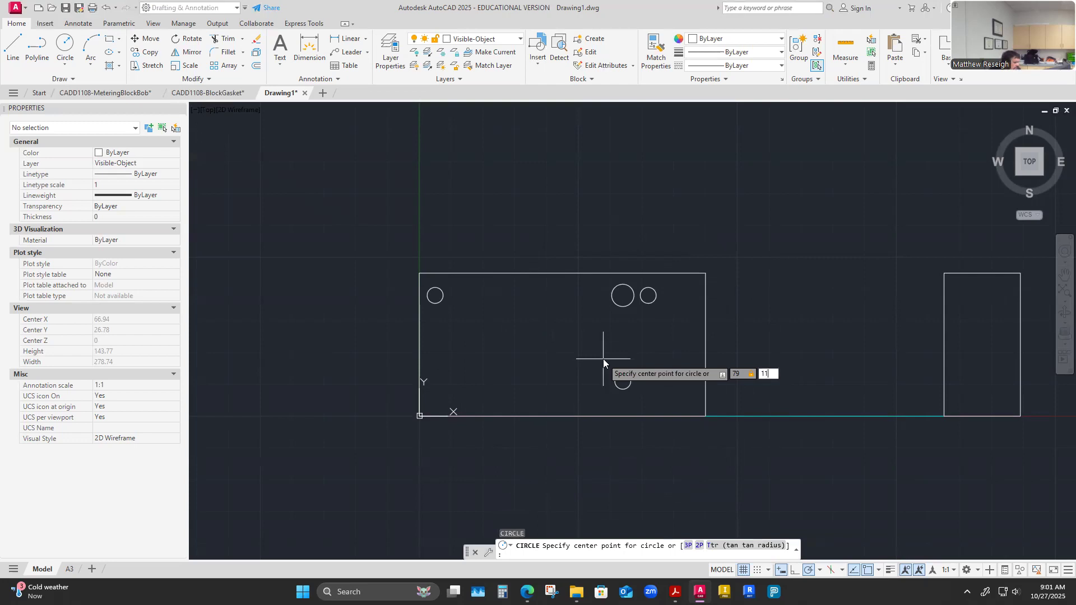
key(Return)
text(2.5)
key(Return)
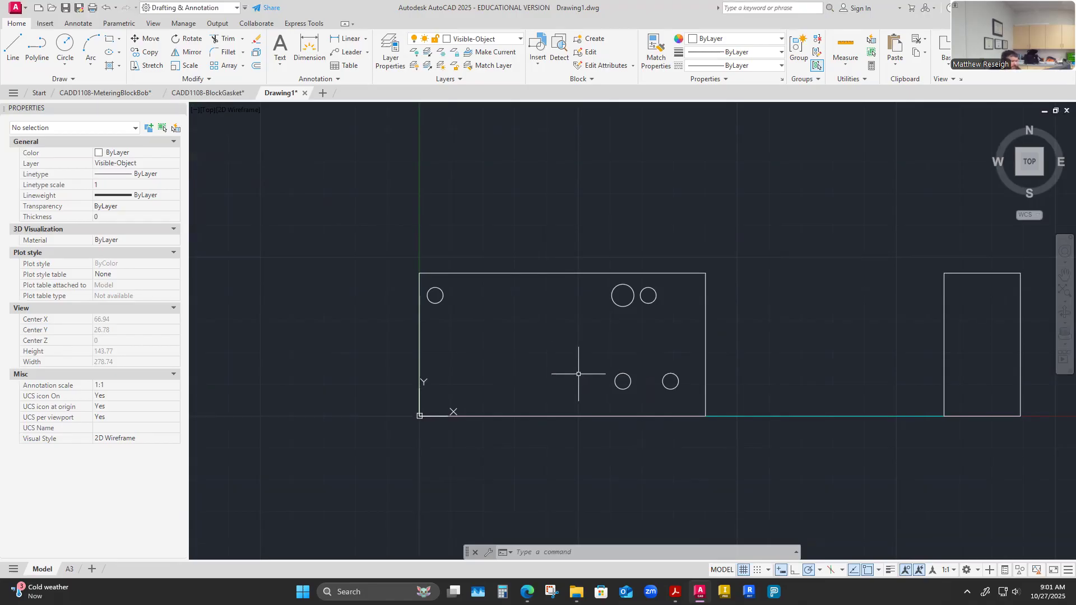
Draw a circle of radius 2 mm centred at 19,38 in the front view's upper row of holes.
text(c)
key(Return)
text(19)
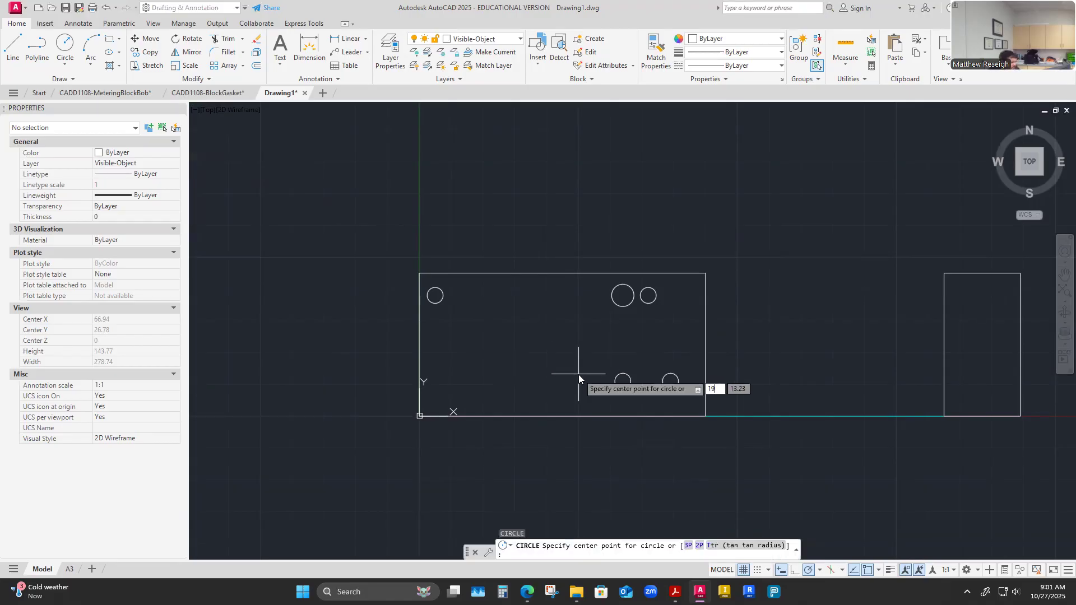
key(Tab)
text(38)
key(Return)
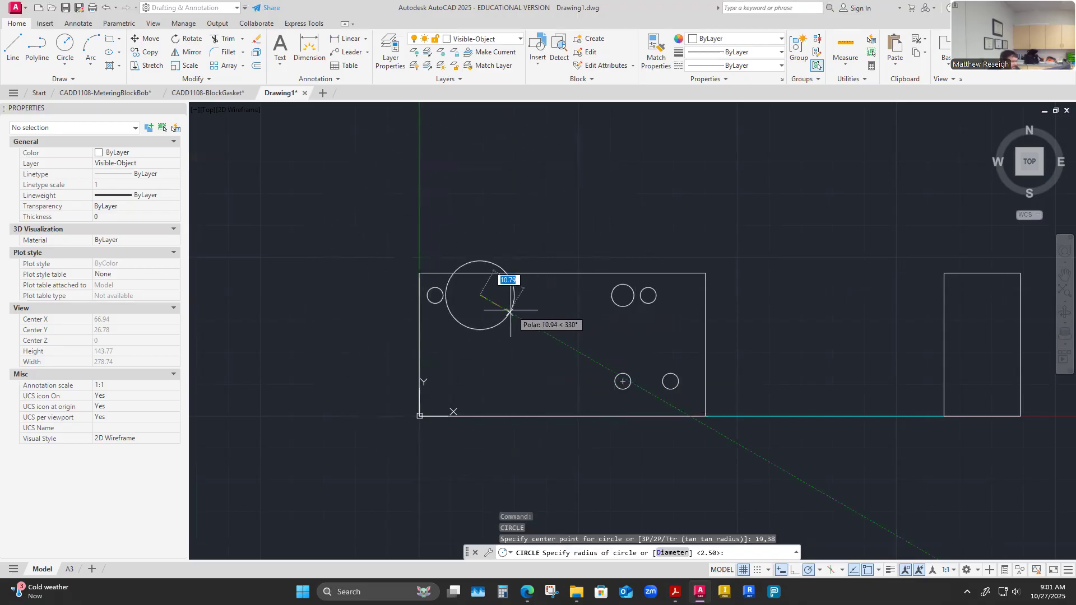
text(2)
key(Return)
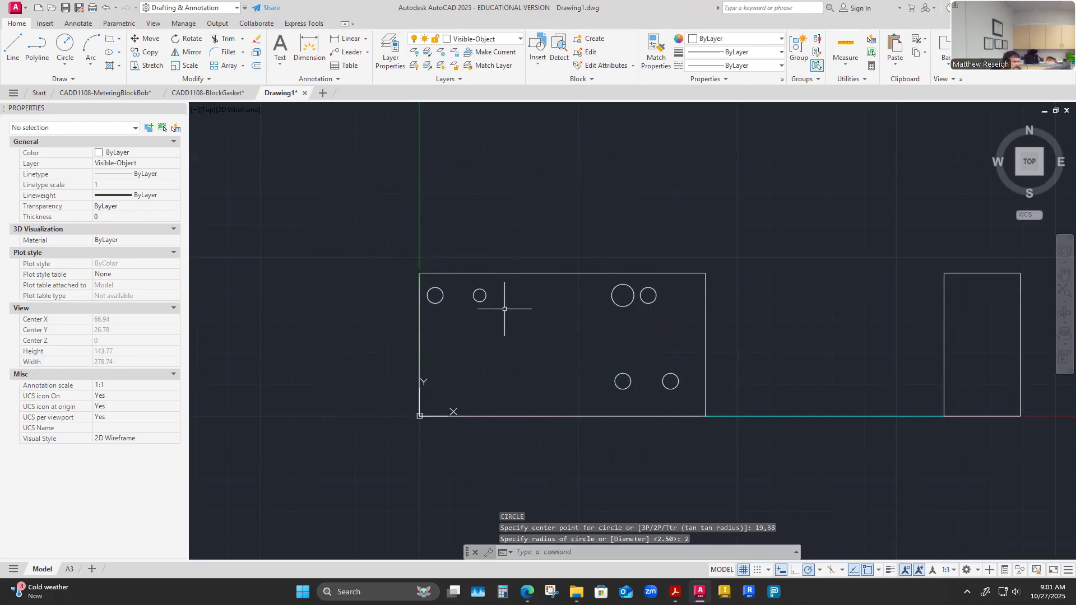
Add a circle of radius 2 mm centred at 48,38 to the front view's upper row of holes.
key(Return)
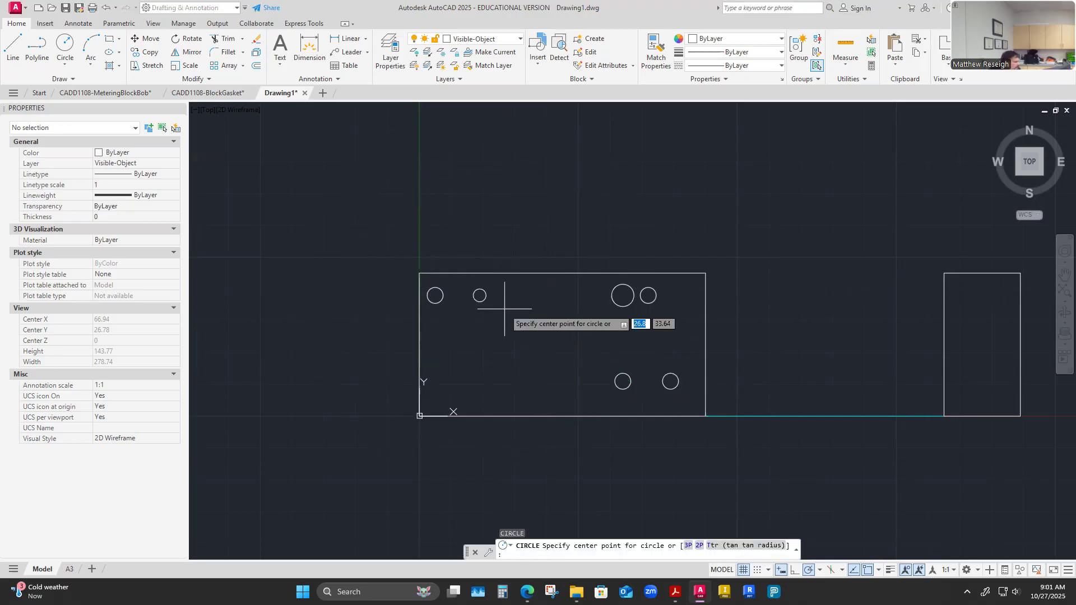
text(48)
key(Tab)
text(38)
key(Return)
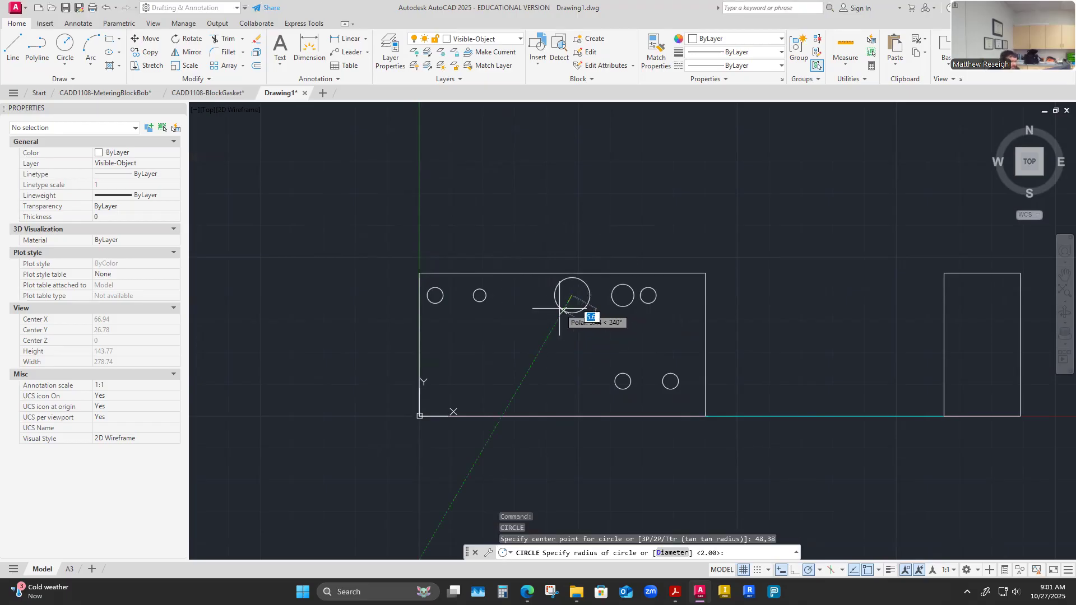
text(2)
key(Return)
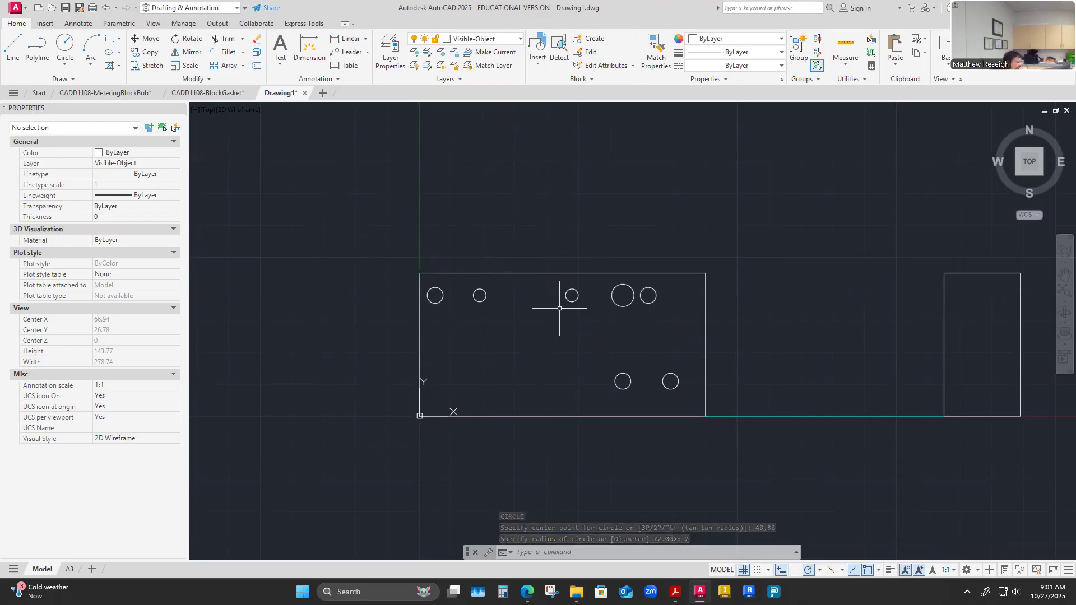
Draw a circle of radius 2 mm centred at 5,21 beside the front view's left edge.
key(Return)
text(5)
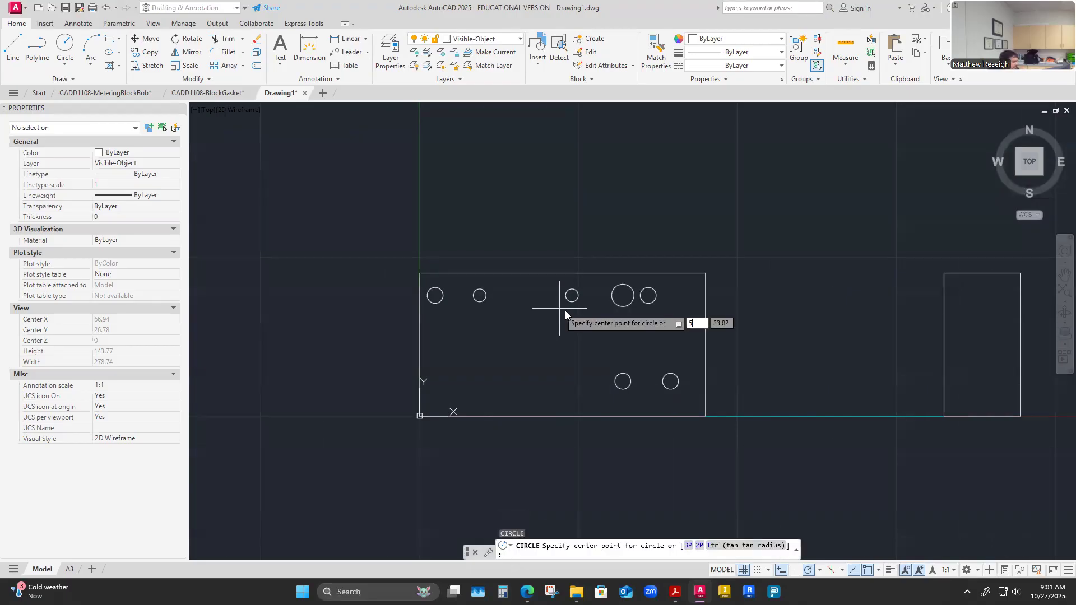
text(,21)
key(Return)
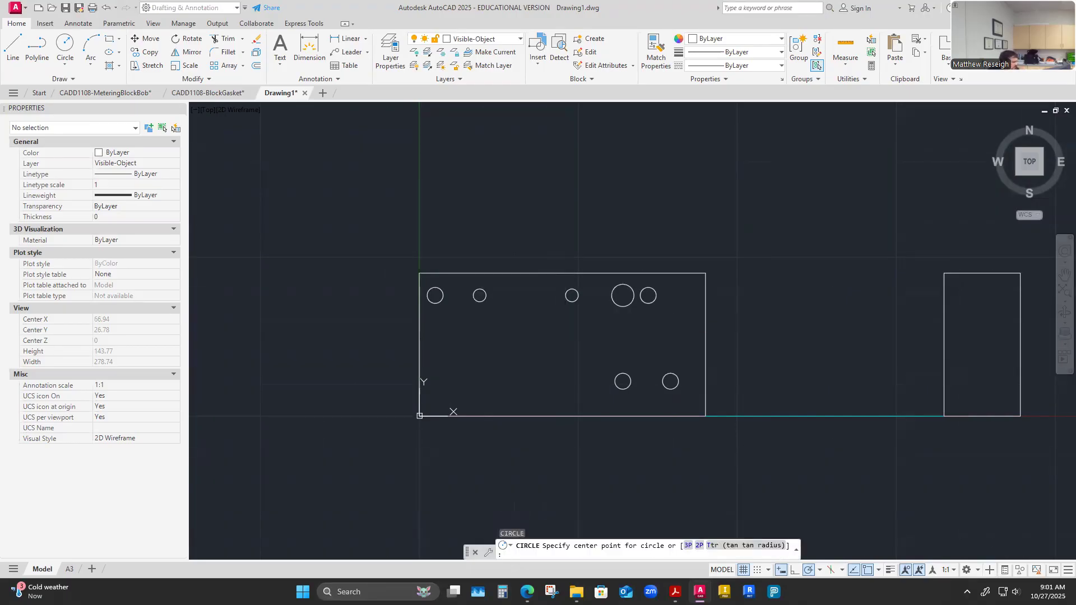
text(2)
key(Return)
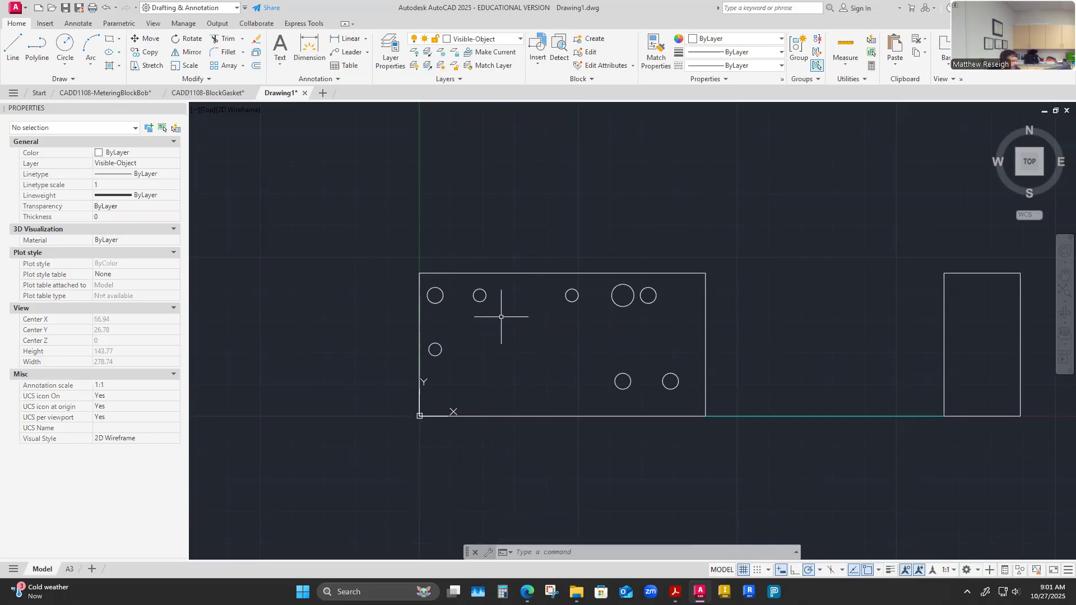
Draw a circle of radius 2 mm centred at 30,21 in the front view's middle row of holes.
key(Return)
text(30,21)
key(Return)
text(2)
key(Return)
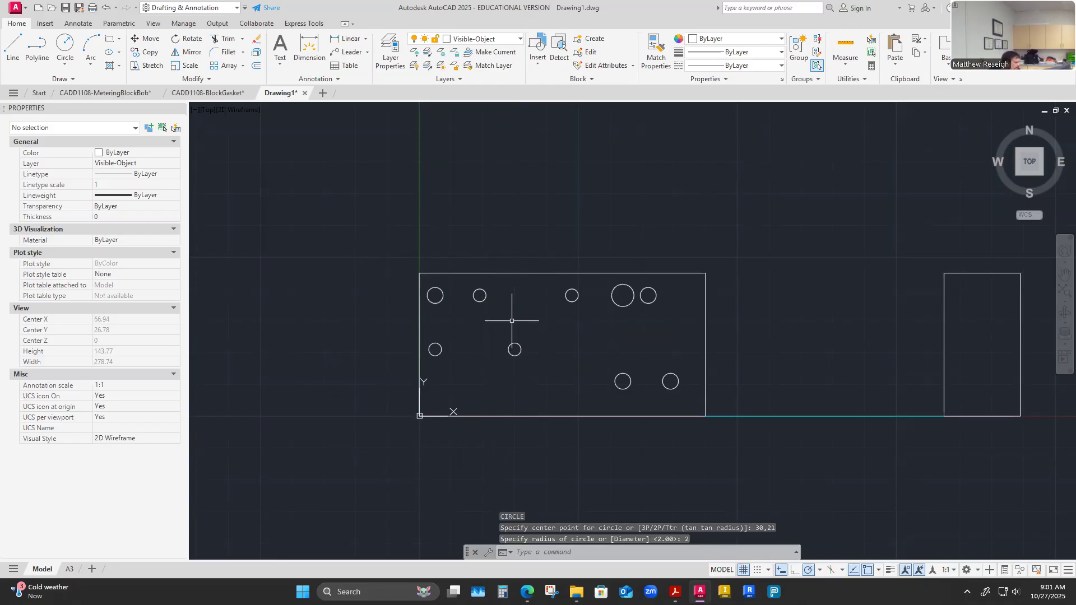
Add a circle of radius 2 mm centred at 72,21 to the front view's middle row of holes.
key(Return)
text(72)
key(Tab)
text(21)
key(Return)
text(2)
key(Return)
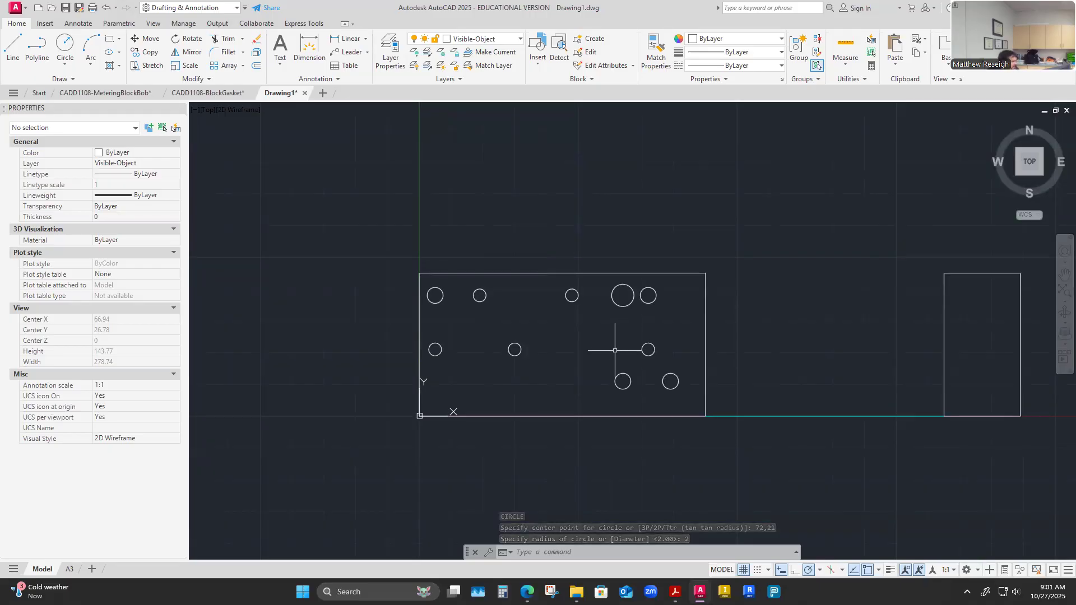
Draw a circle of radius 2 mm centred at 19,11 in the front view's lower-left area.
key(Return)
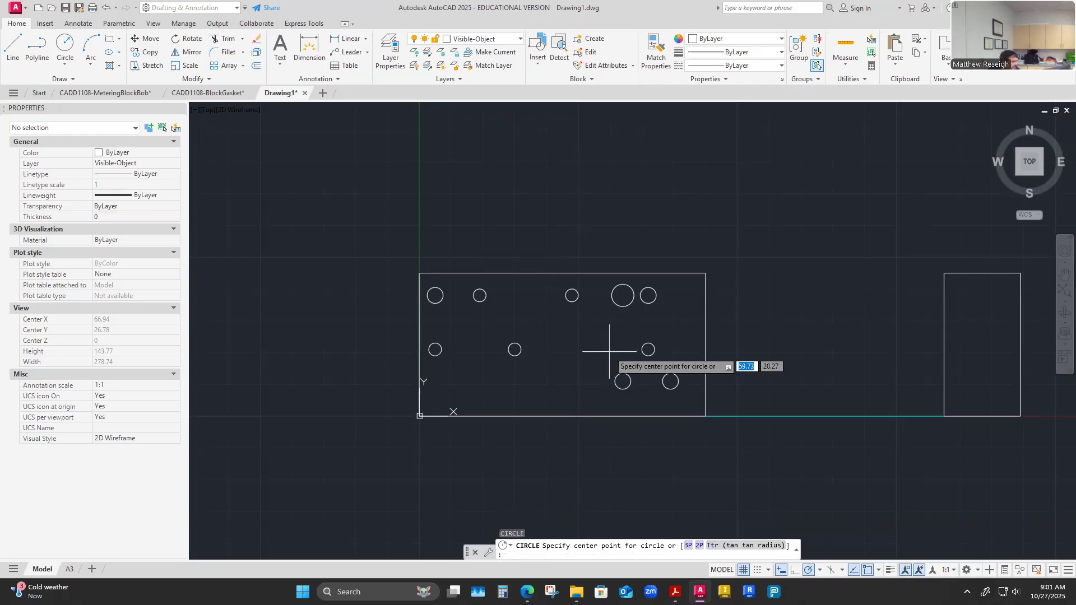
text(19)
key(Tab)
text(11)
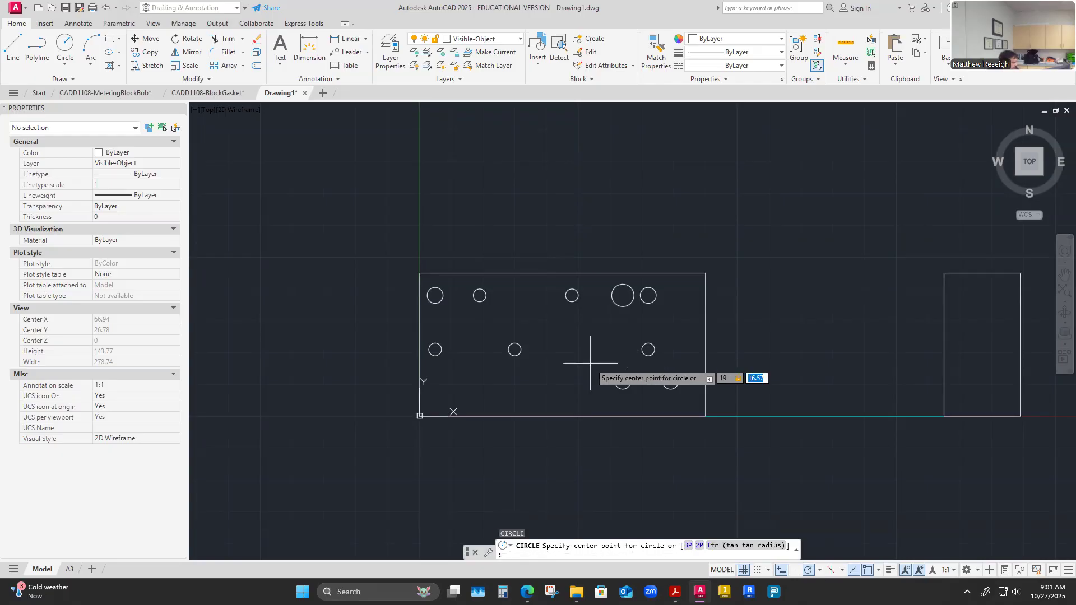
key(Return)
text(2)
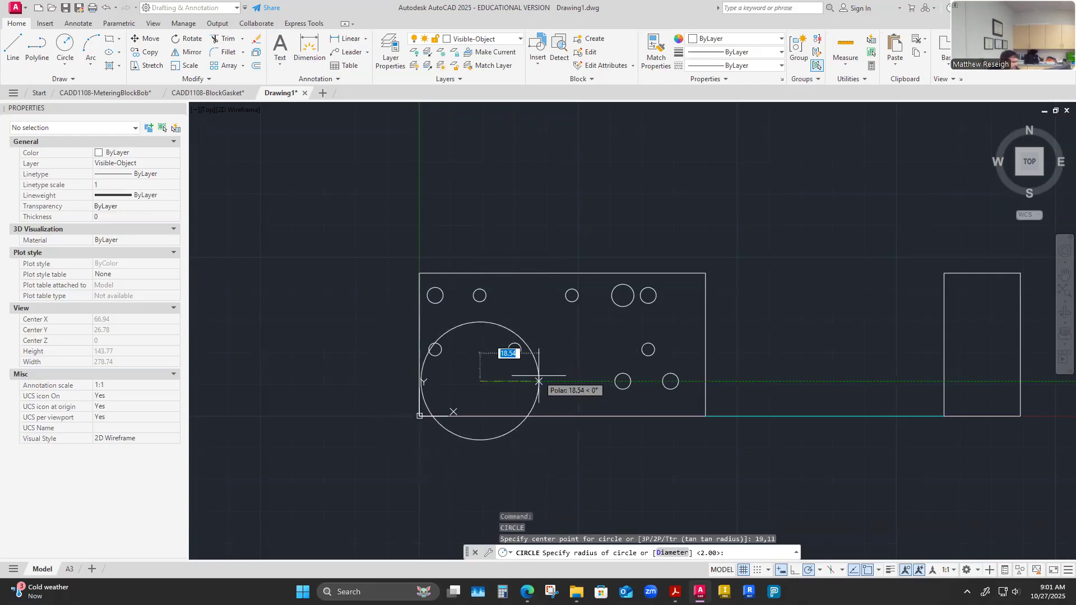
key(Return)
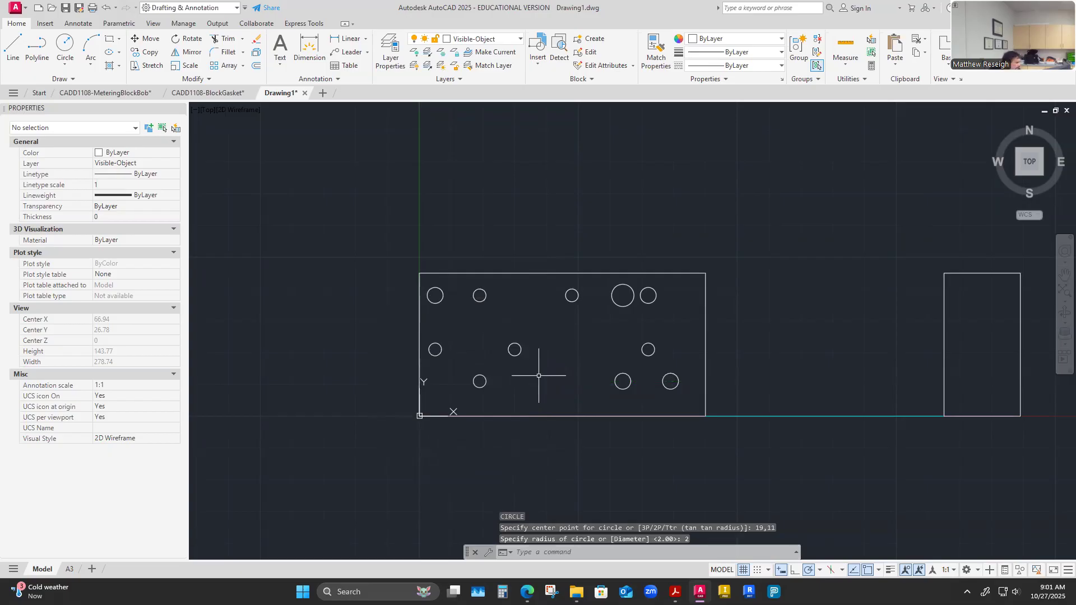
Add the smallest hole as a circle of radius 1.25 mm centred at 48,6 near the front view's lower edge.
key(Return)
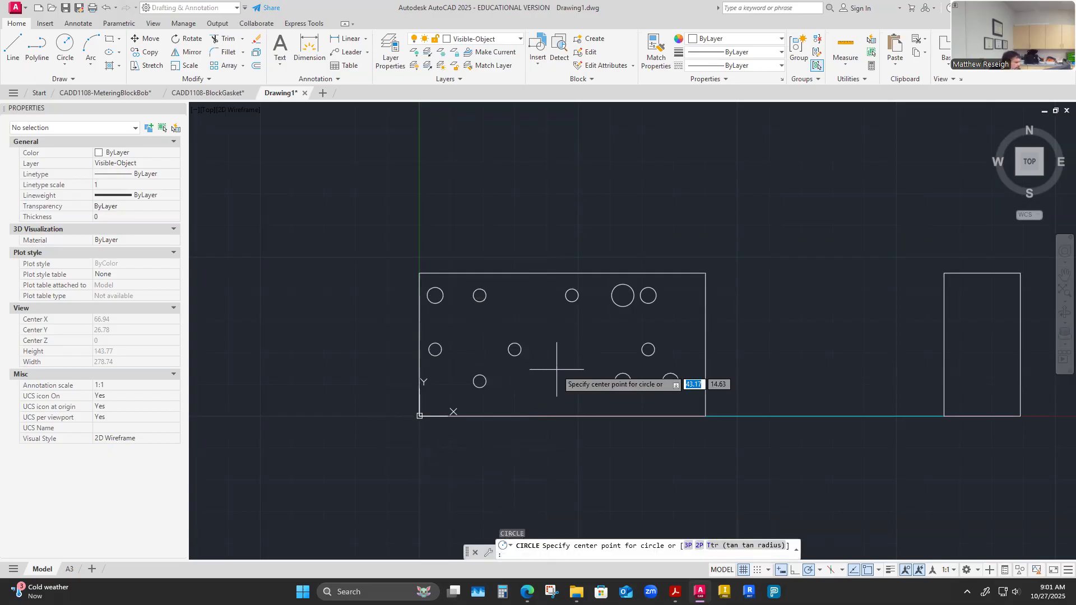
text(48)
key(Tab)
text(6)
key(Return)
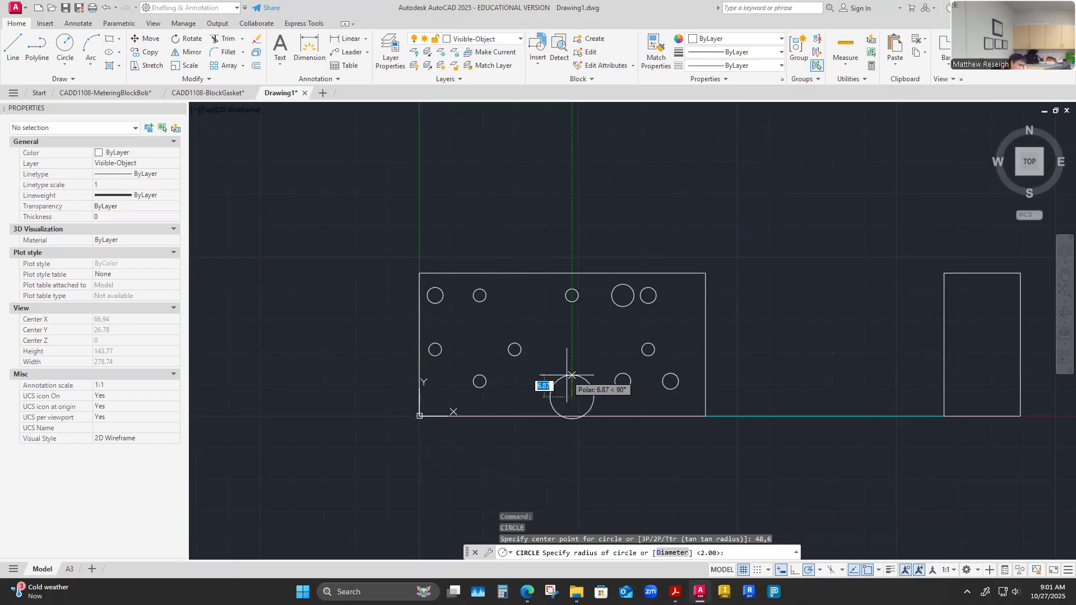
text(1.25)
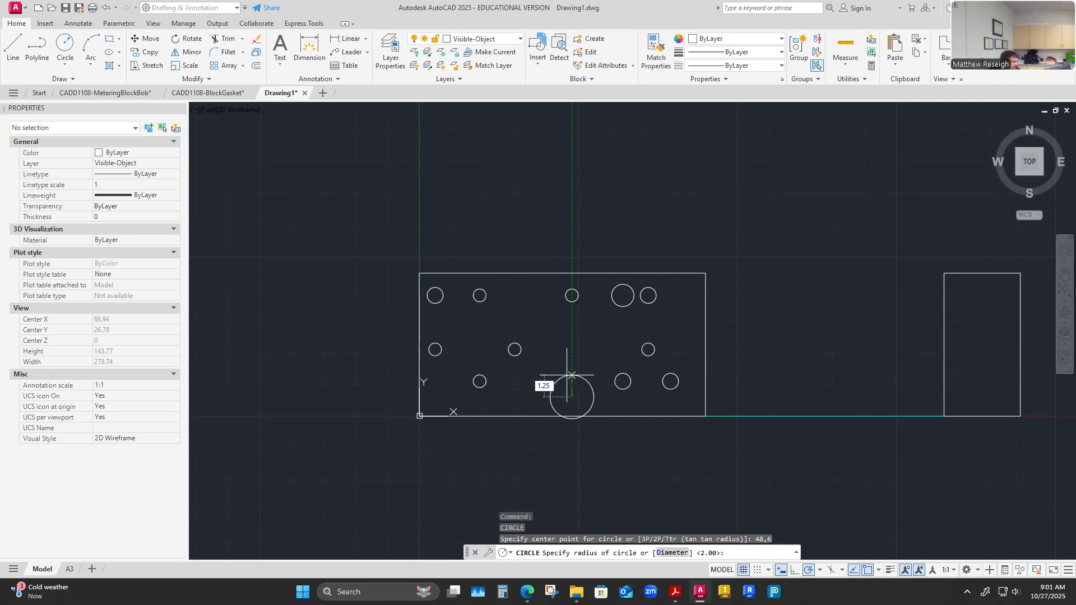
key(Return)
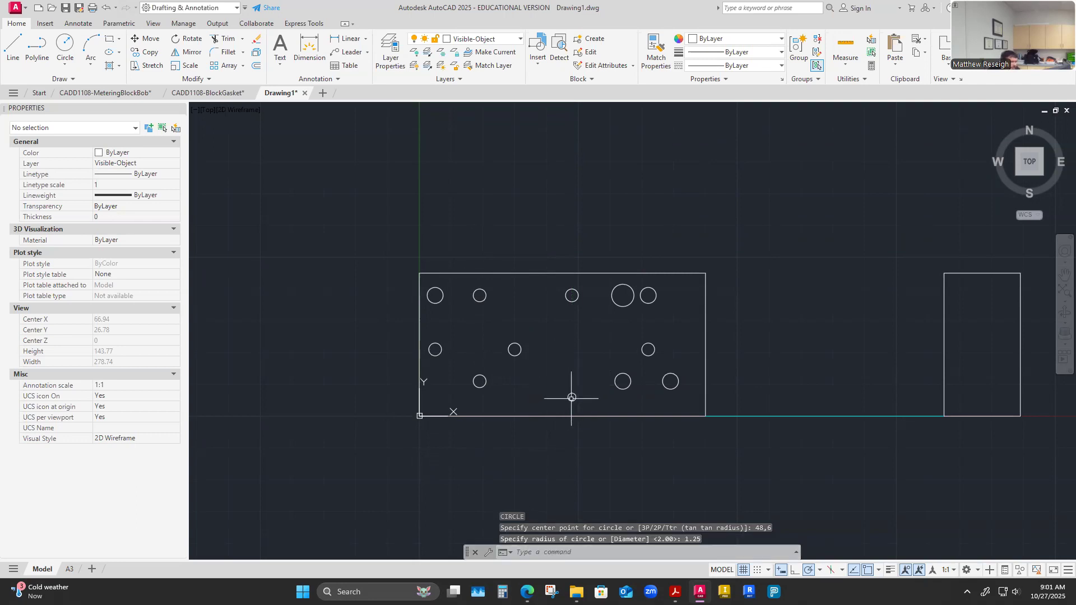
Check the centre coordinates and diameter of the small hole near the front view's lower edge, then clear the selection.
click(572, 398)
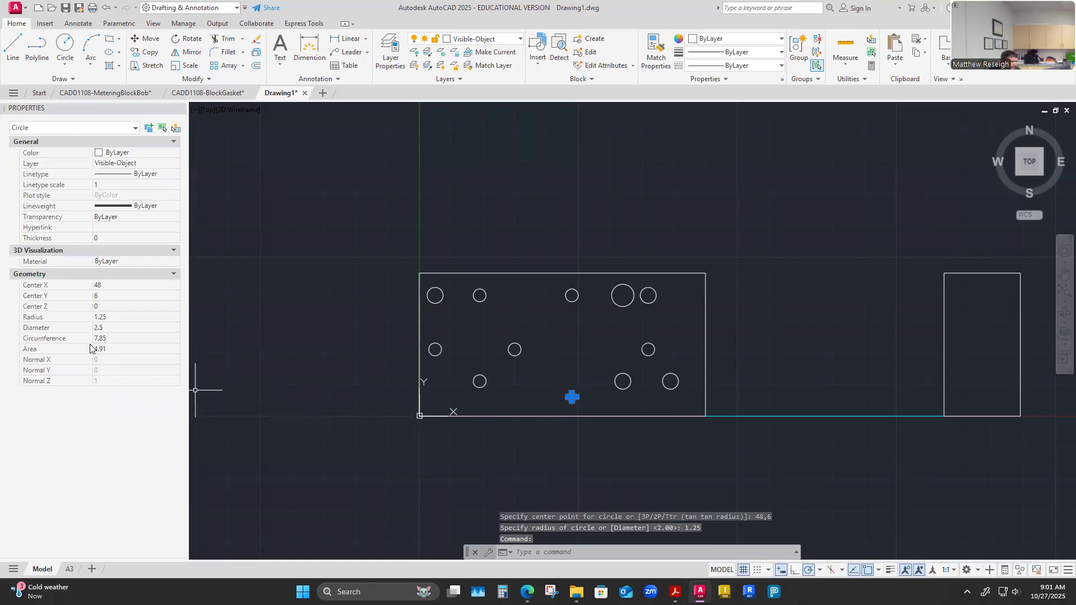
click(323, 416)
key(Escape)
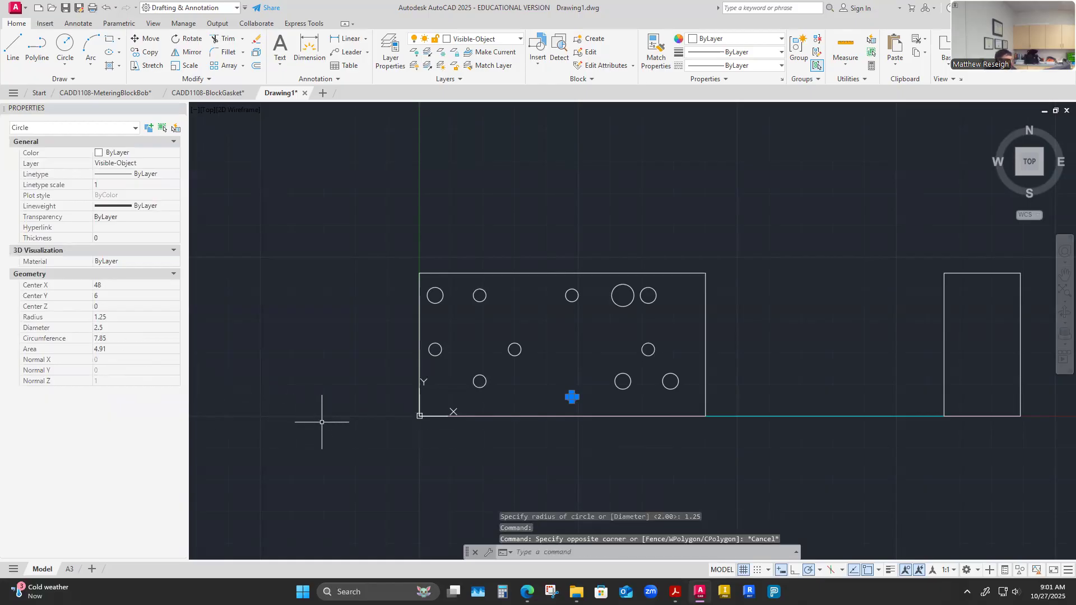
key(Escape)
scroll(322, 416, down, 2)
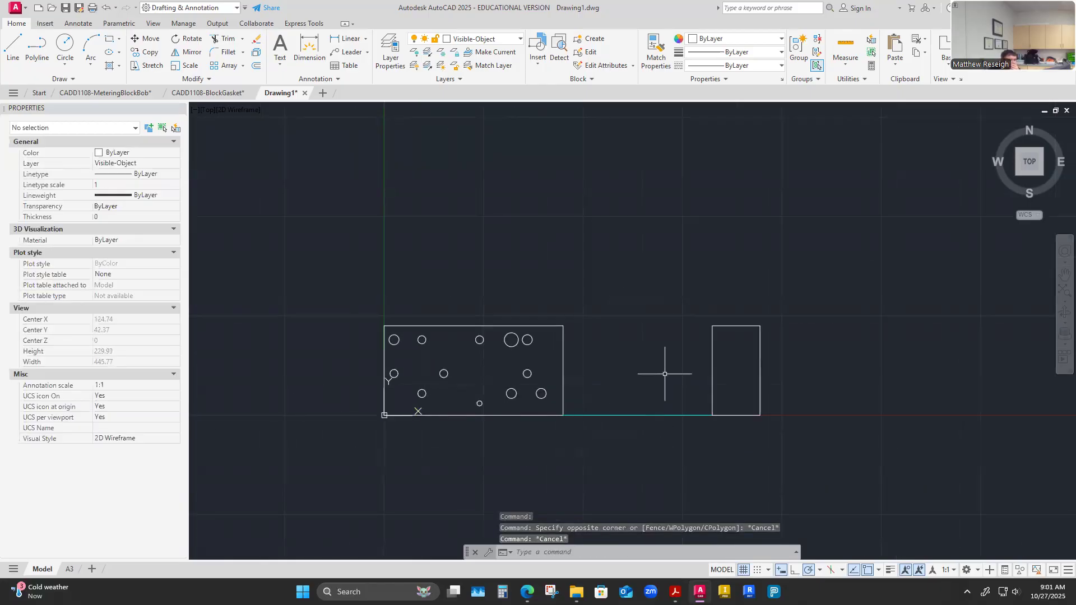
scroll(666, 372, up, 2)
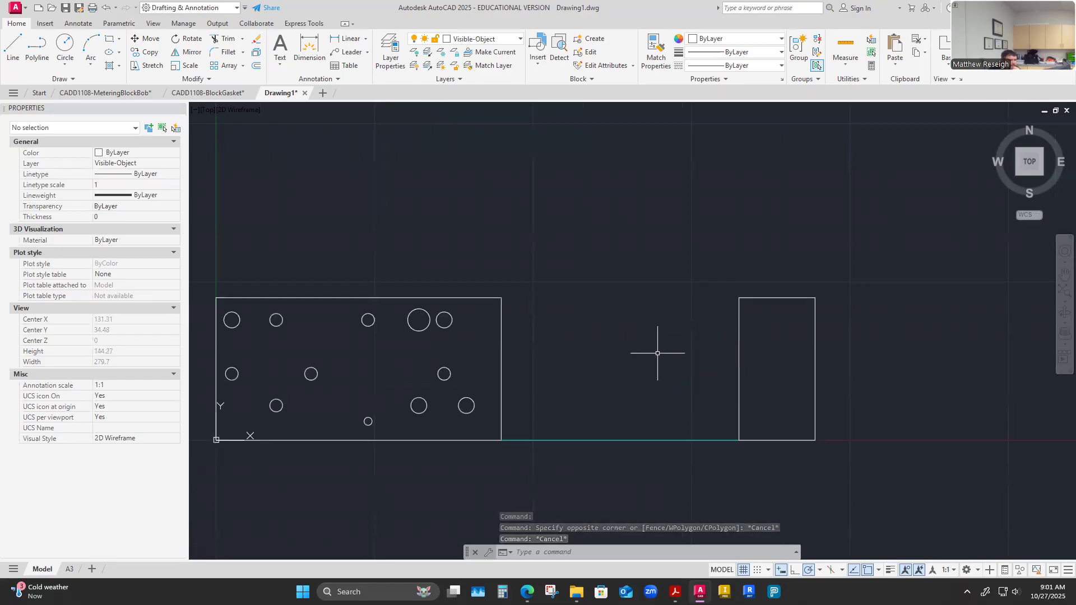
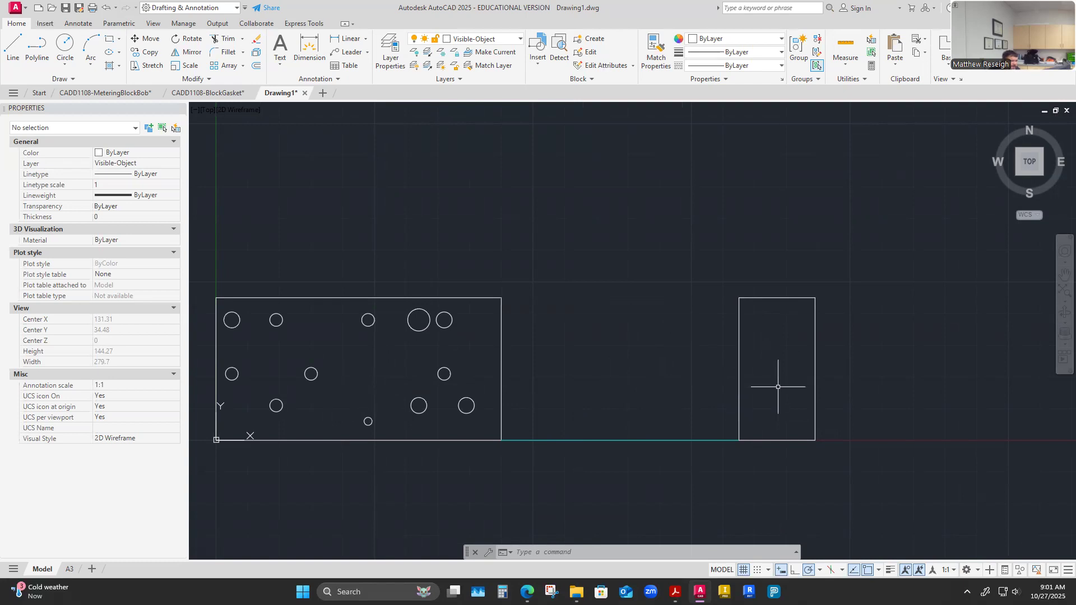
scroll(762, 421, down, 6)
scroll(760, 421, up, 4)
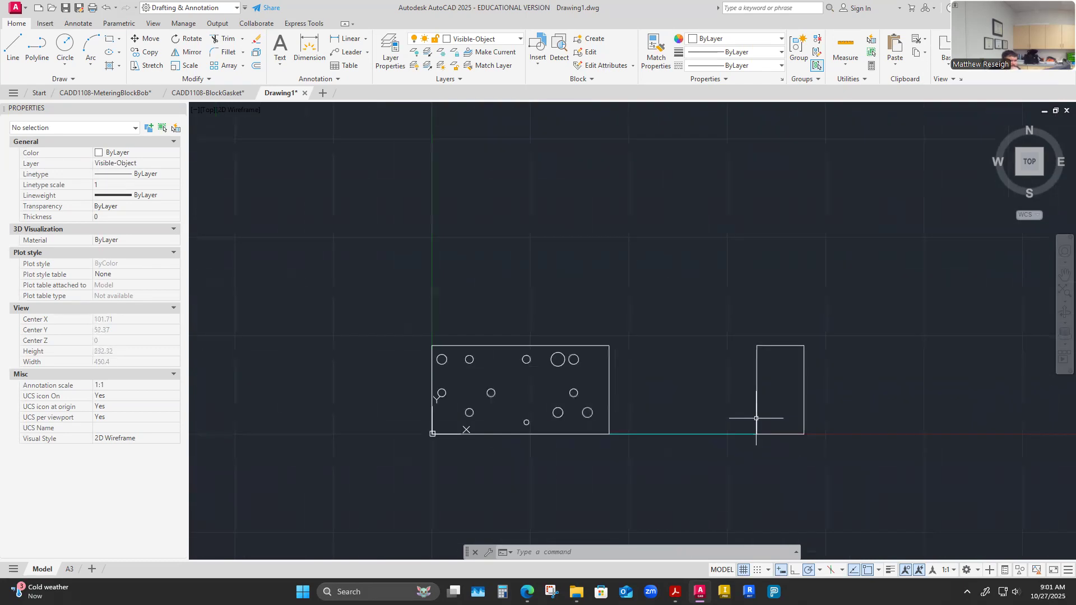
scroll(651, 419, up, 2)
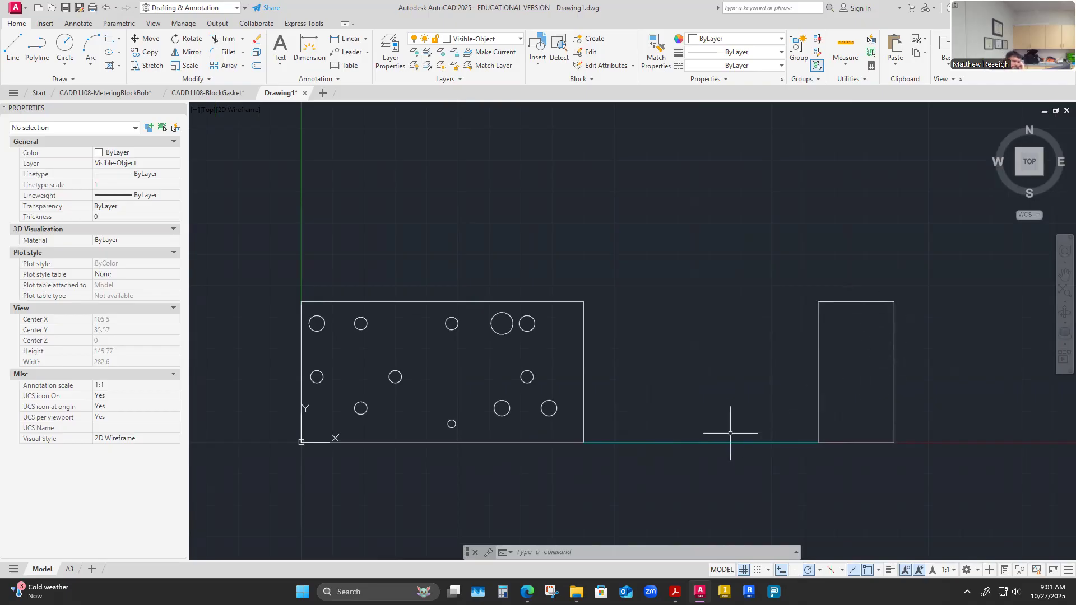
Switch to the A3 layout, activate and unlock its viewport, and reposition the model so both block views fit inside.
click(68, 570)
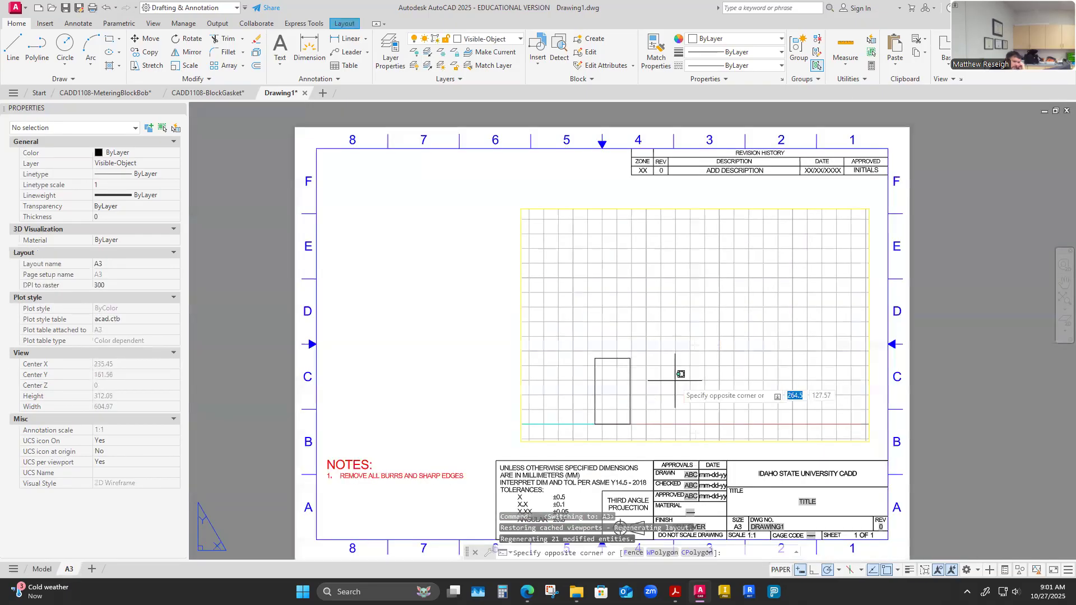
key(Escape)
double_click(681, 374)
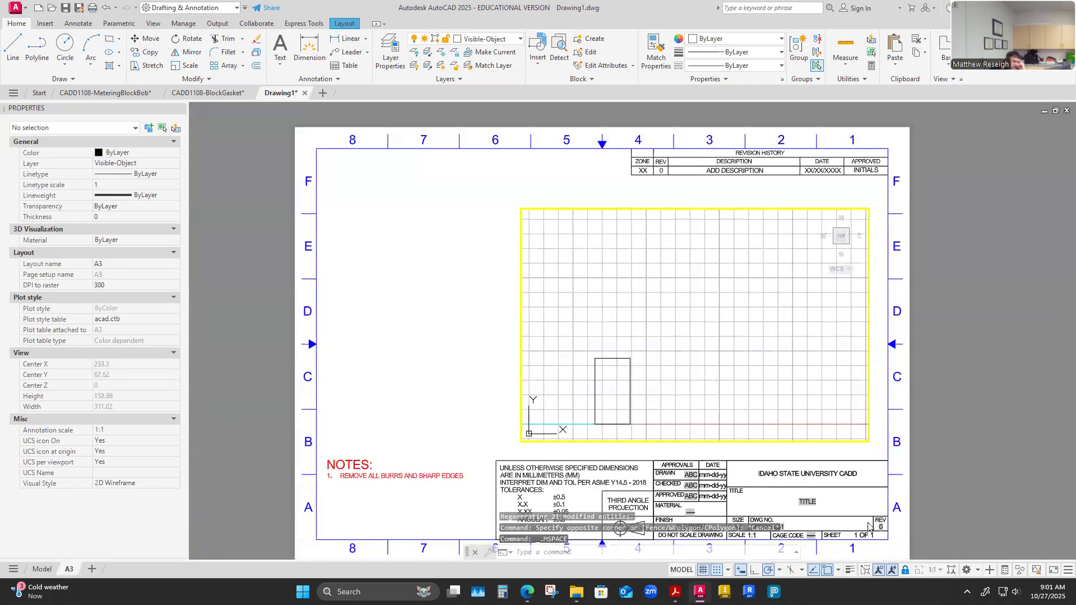
click(903, 574)
middle_drag(672, 392, 748, 406)
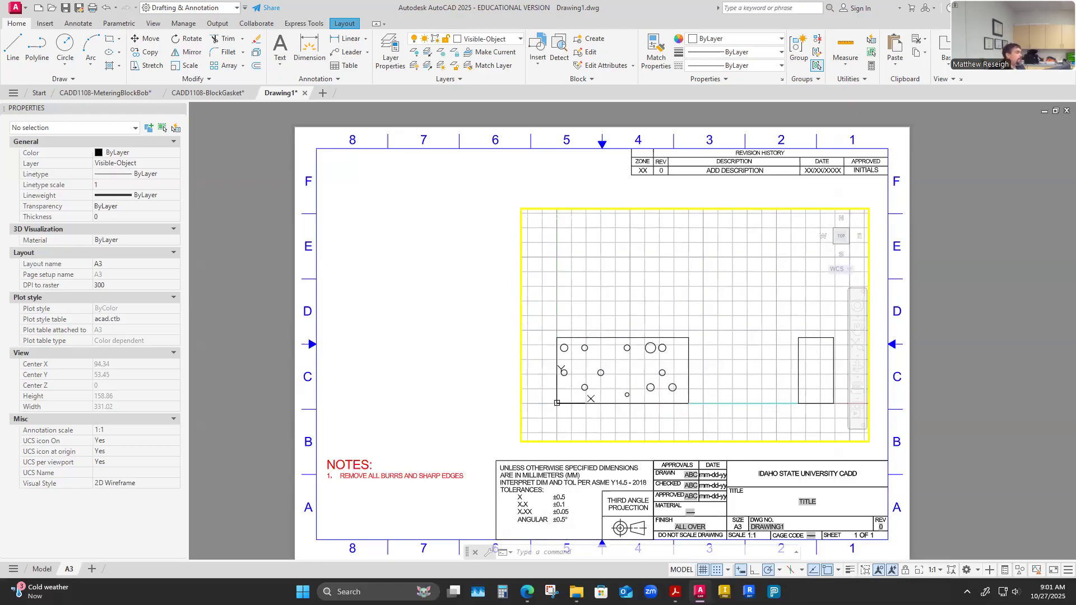
Switch to the Metering Block Bob assignment sheet in Word, enlarge it to review the hole table, and minimize it.
key(alt+Tab)
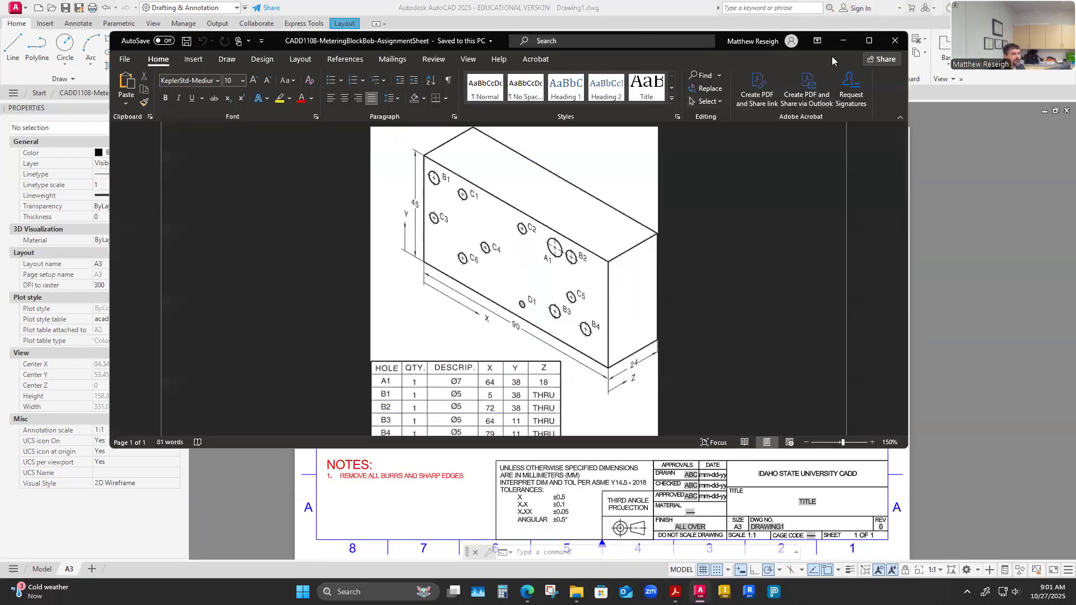
click(866, 41)
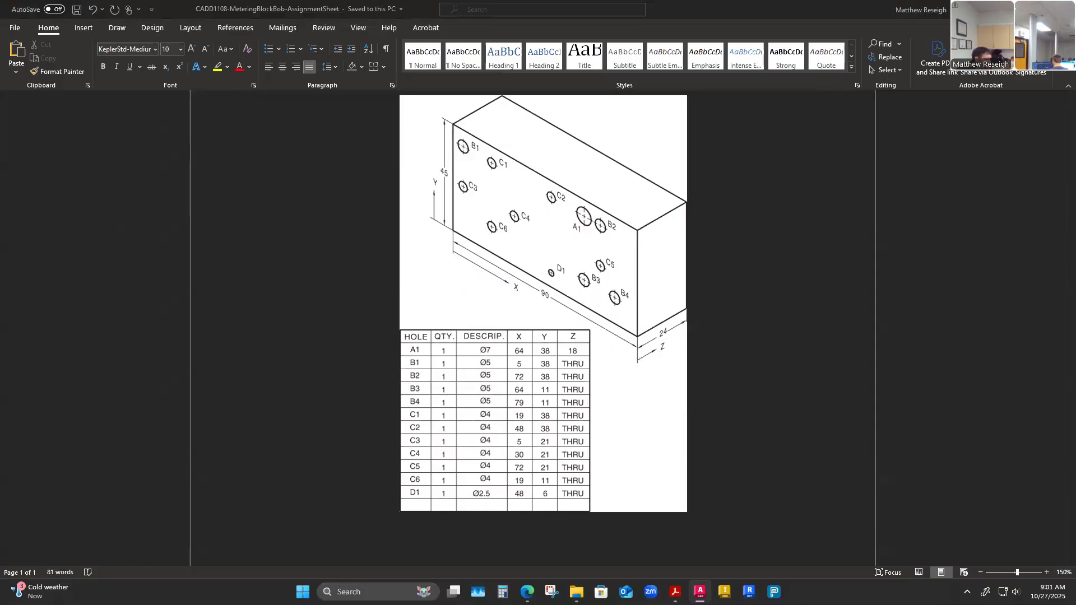
click(1011, 9)
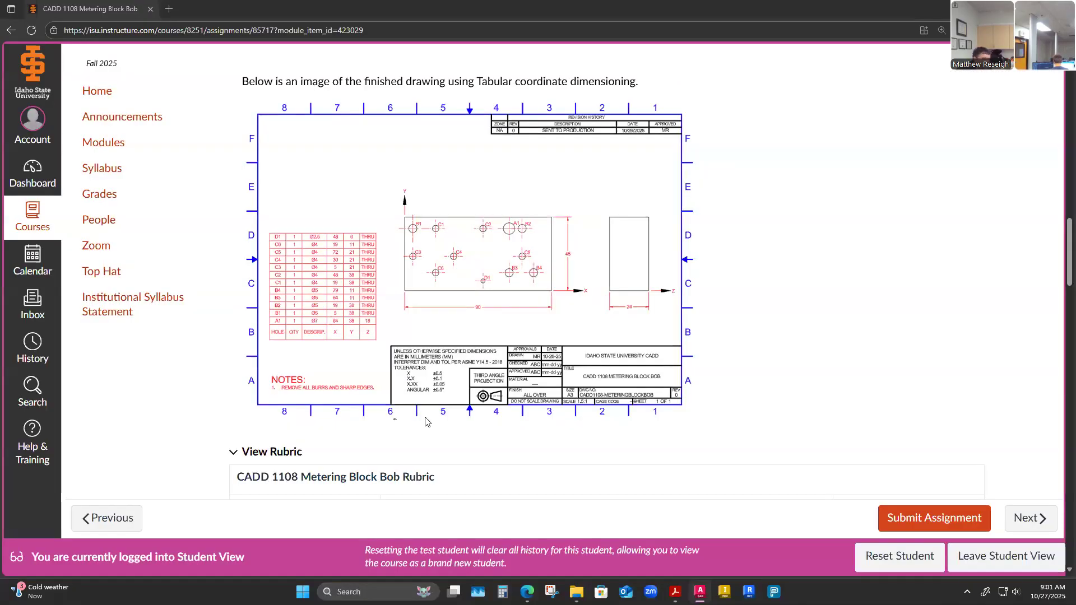
Compare the assignment page's hole sketch and table with the finished Metering Block Bob drawing in tabular coordinate dimensioning.
click(424, 419)
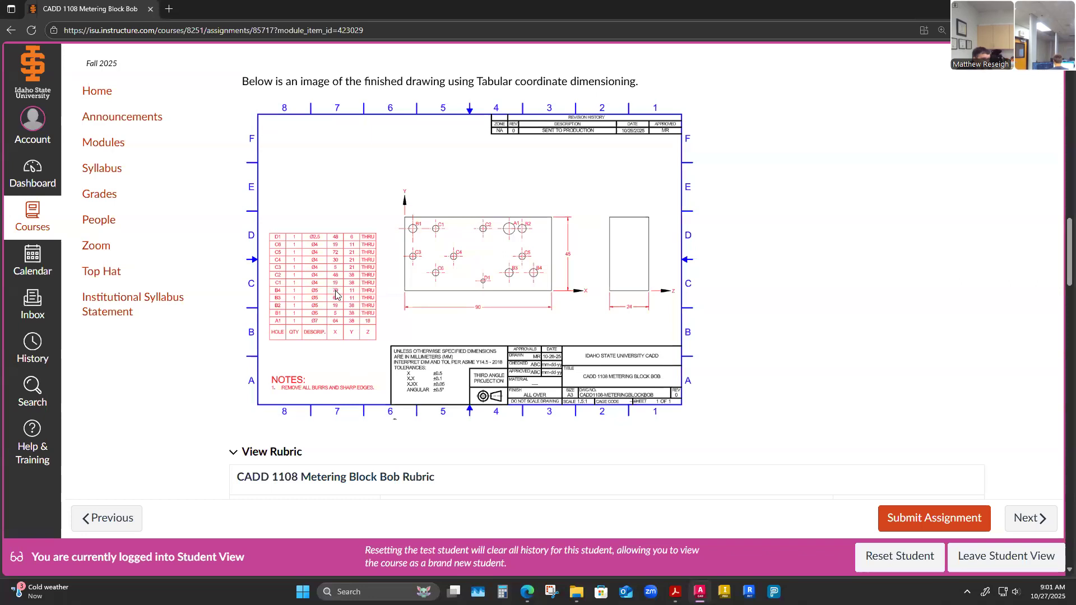
scroll(373, 325, up, 1)
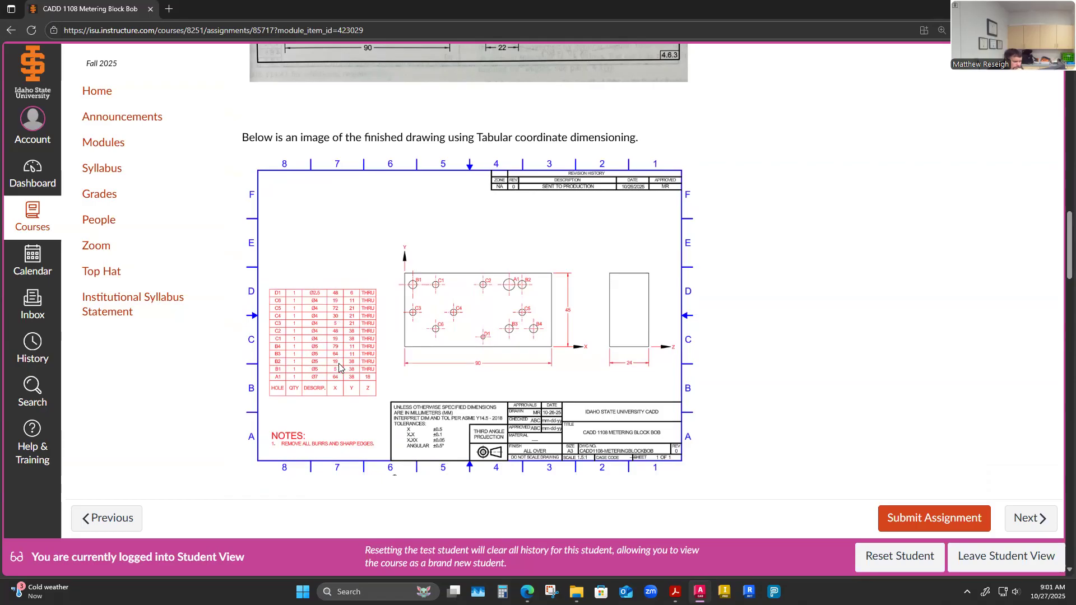
scroll(346, 358, up, 10)
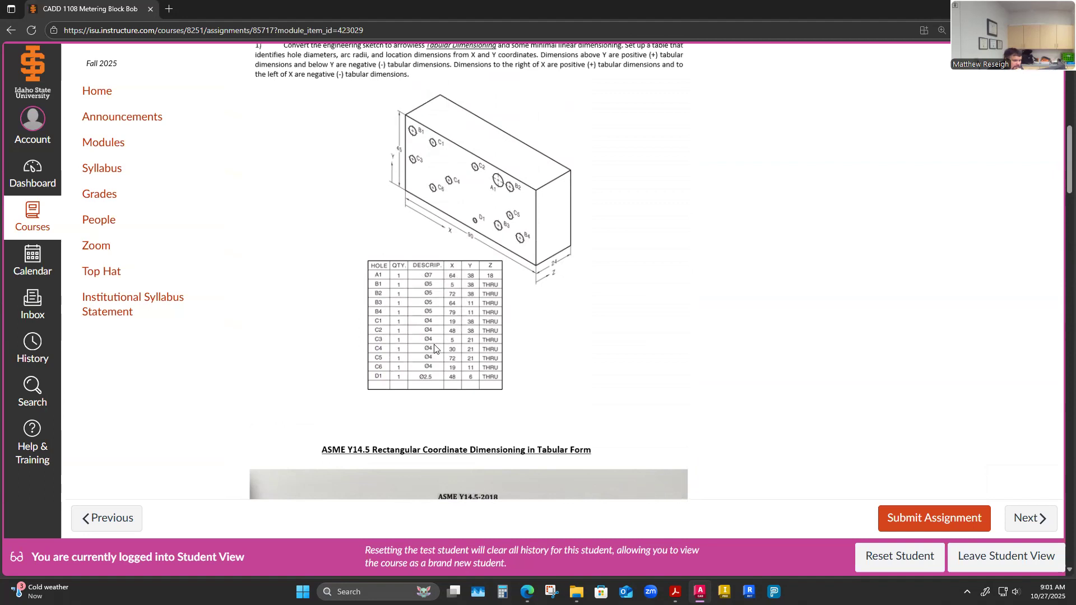
scroll(435, 348, down, 12)
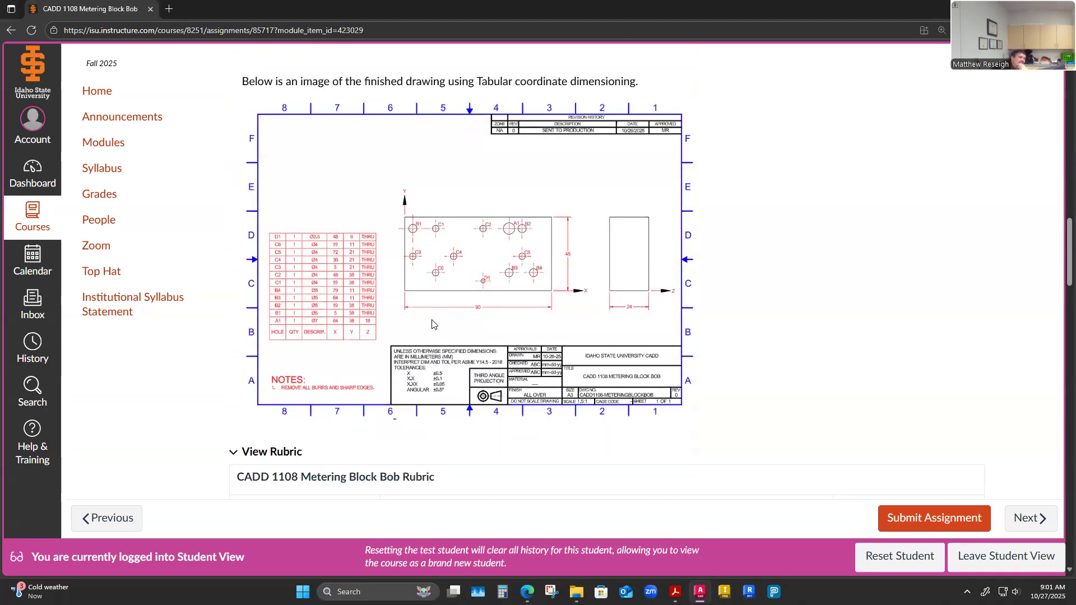
scroll(419, 334, up, 1)
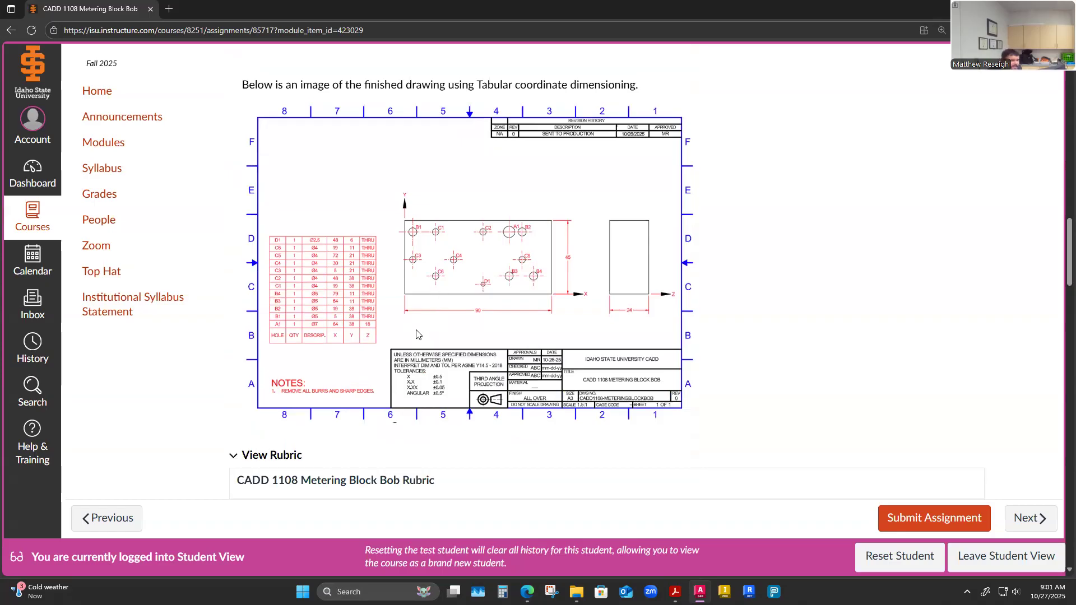
scroll(412, 325, up, 1)
scroll(471, 317, down, 1)
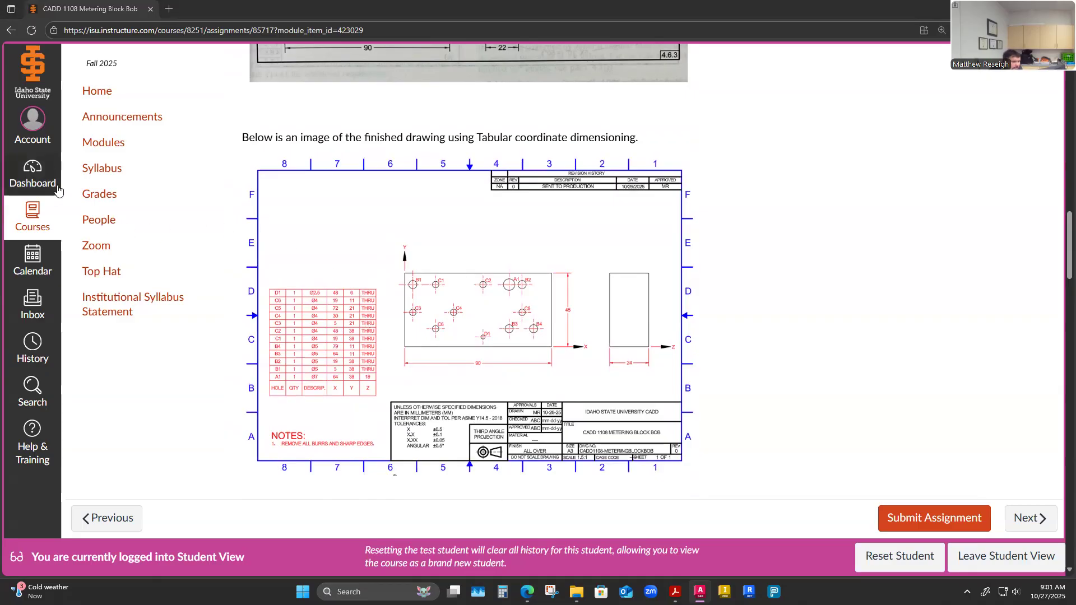
Open the CADD 1108 Block Gasket assignment from the Week 10 course module and find its specific instructions.
click(107, 144)
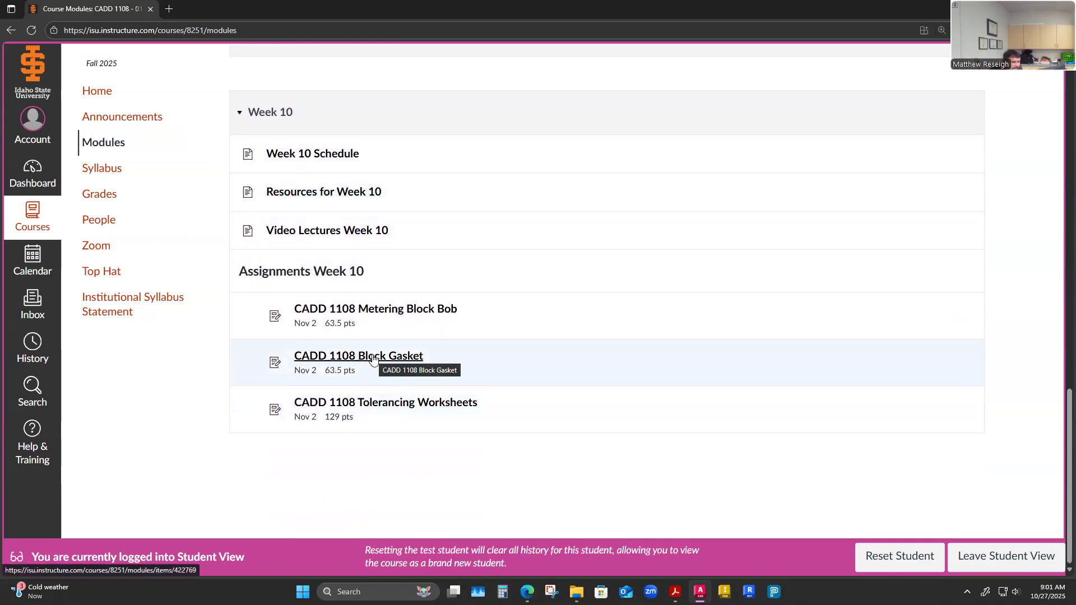
click(373, 357)
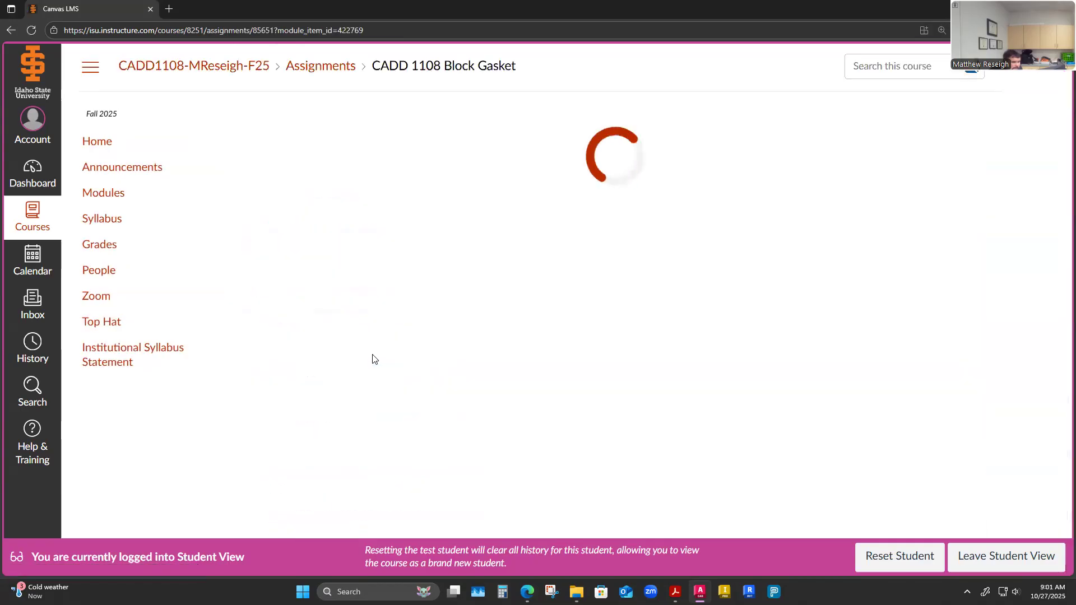
scroll(375, 359, down, 7)
scroll(377, 359, down, 5)
scroll(469, 429, up, 4)
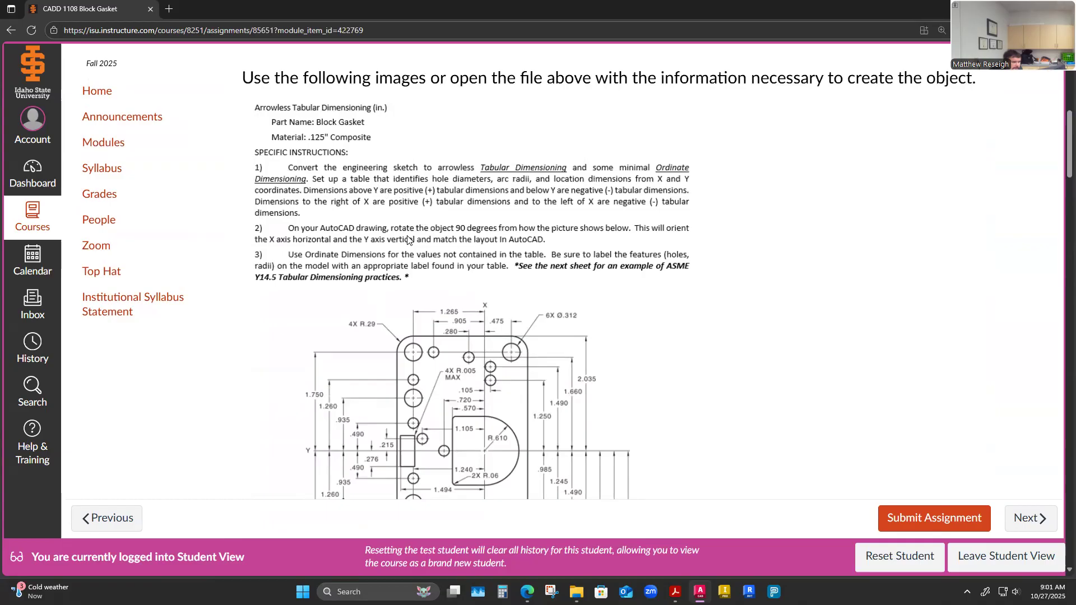
Examine the Block Gasket's dimensioned sketch and the instructions on rotating the object and using ordinate dimensions.
scroll(460, 305, down, 1)
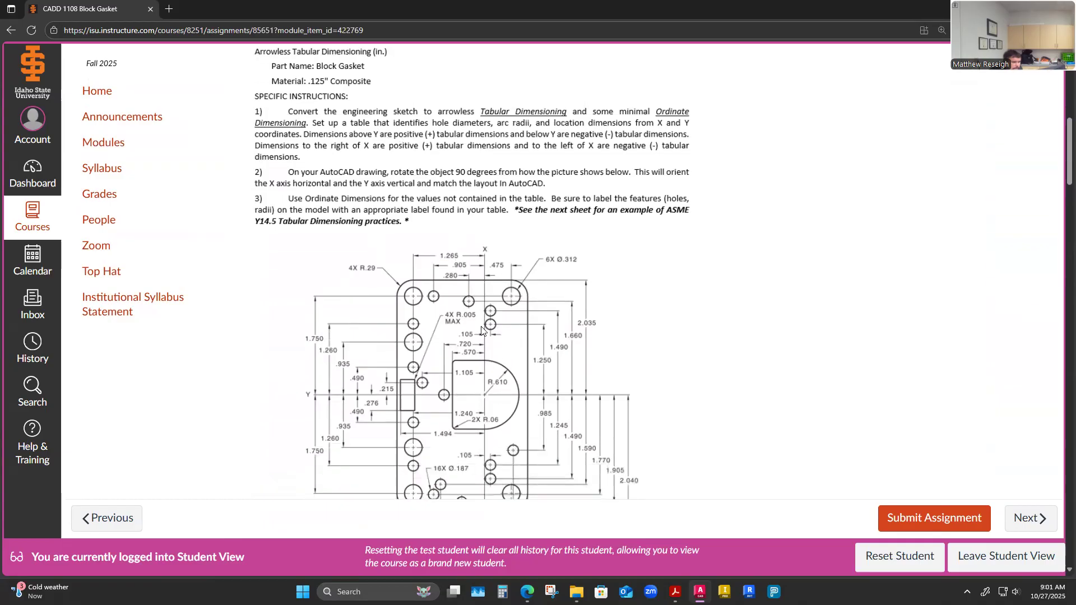
scroll(451, 409, down, 1)
scroll(489, 427, up, 1)
scroll(485, 429, down, 2)
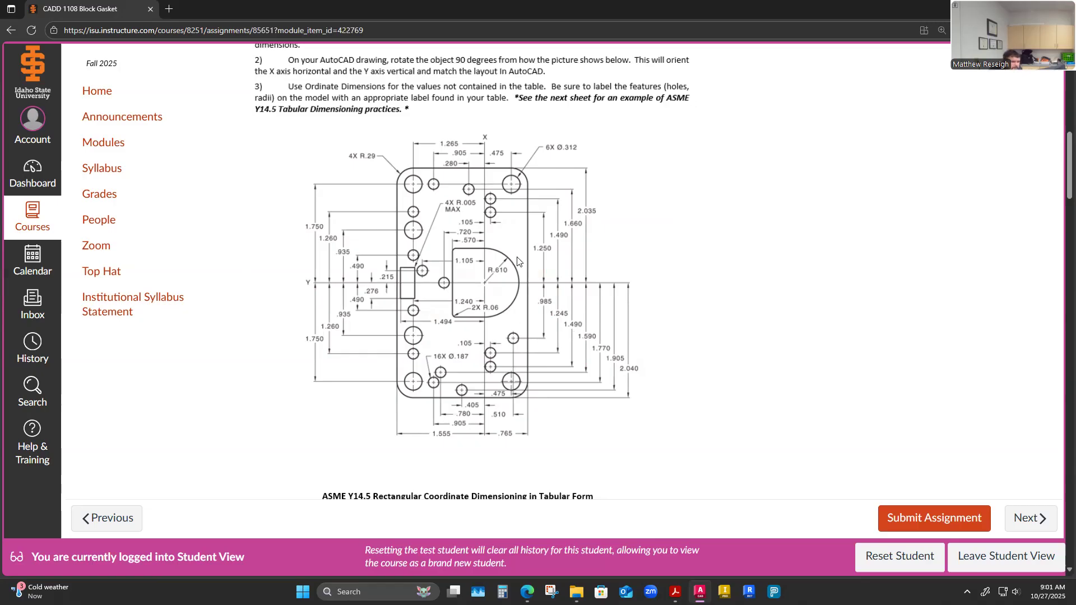
scroll(516, 333, up, 1)
scroll(516, 345, down, 1)
scroll(449, 344, up, 2)
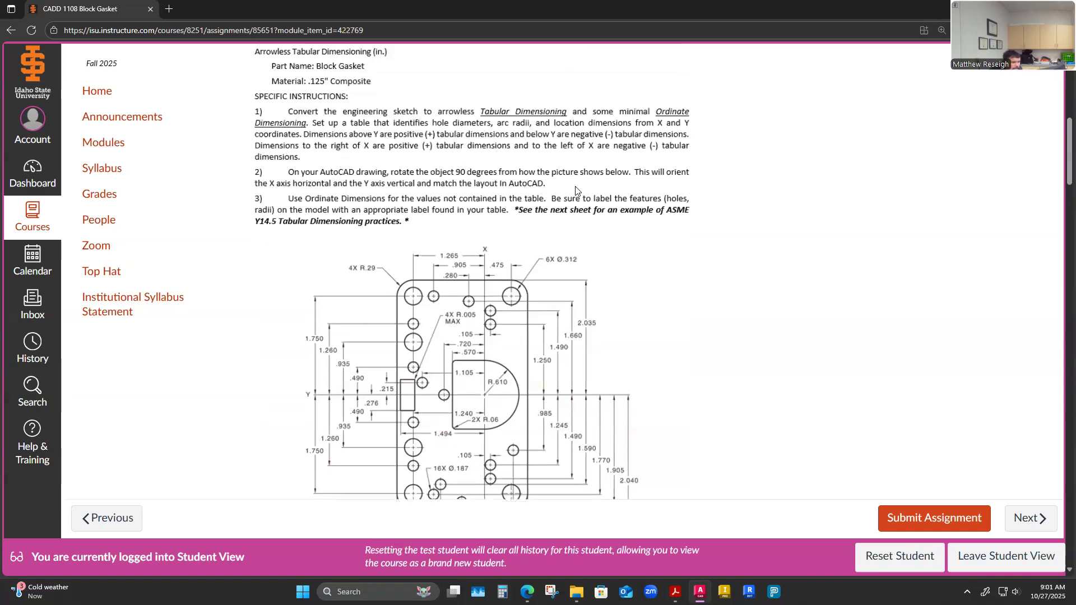
scroll(464, 224, down, 1)
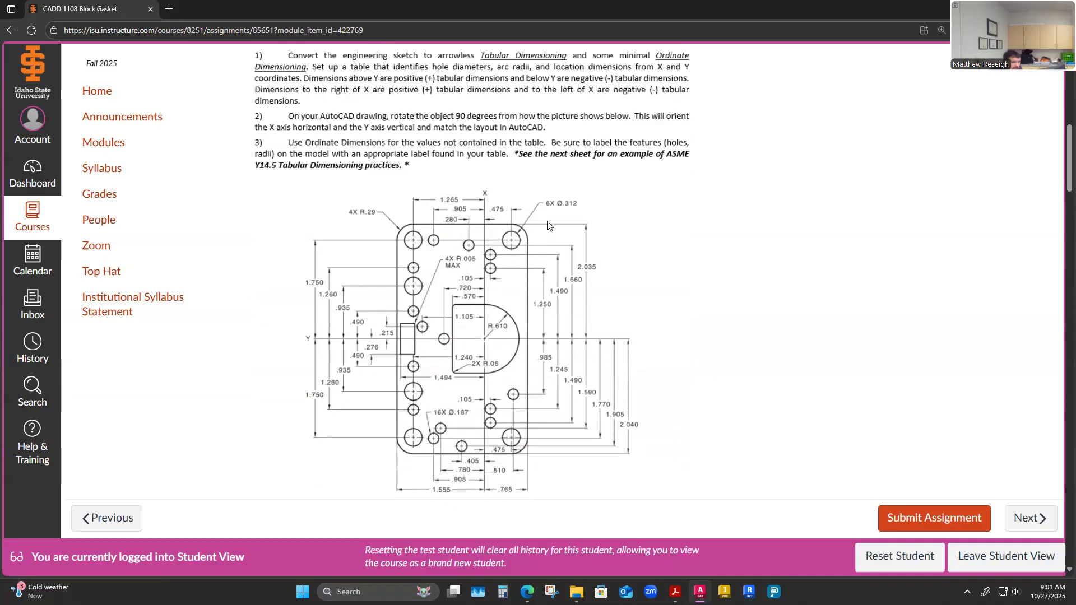
scroll(551, 227, down, 1)
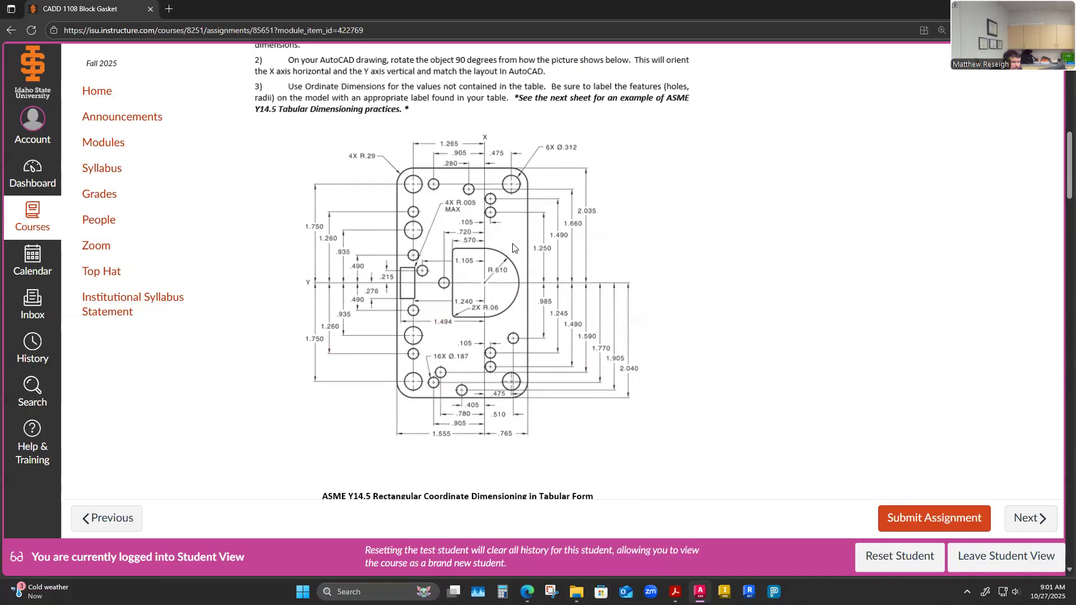
Compare the Block Gasket's dimensioned sketch and the ASME tabular example with the image of the completed assignment.
scroll(512, 247, down, 10)
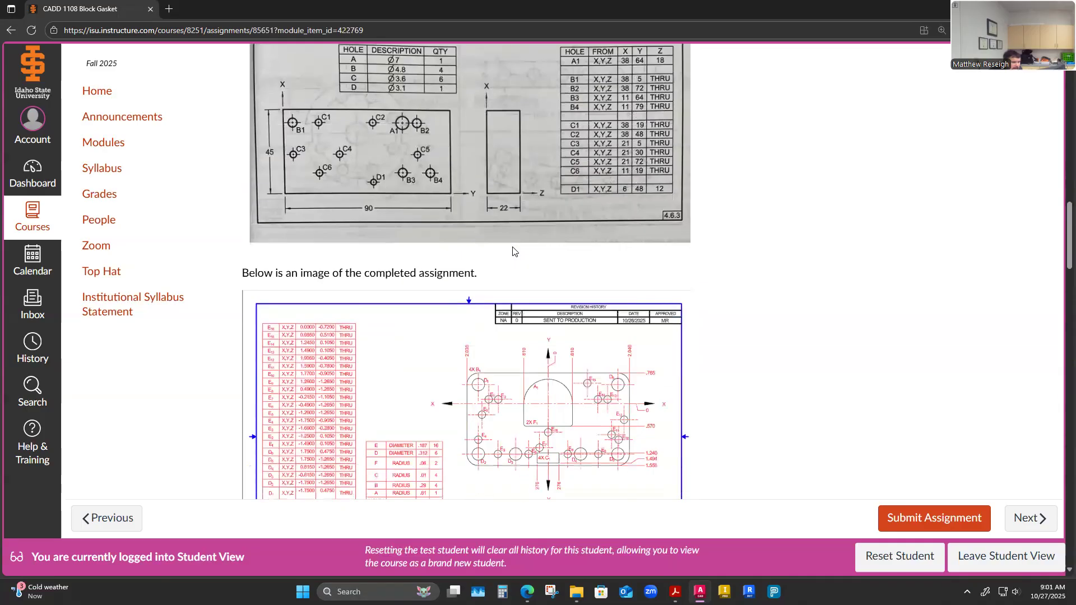
scroll(512, 250, down, 2)
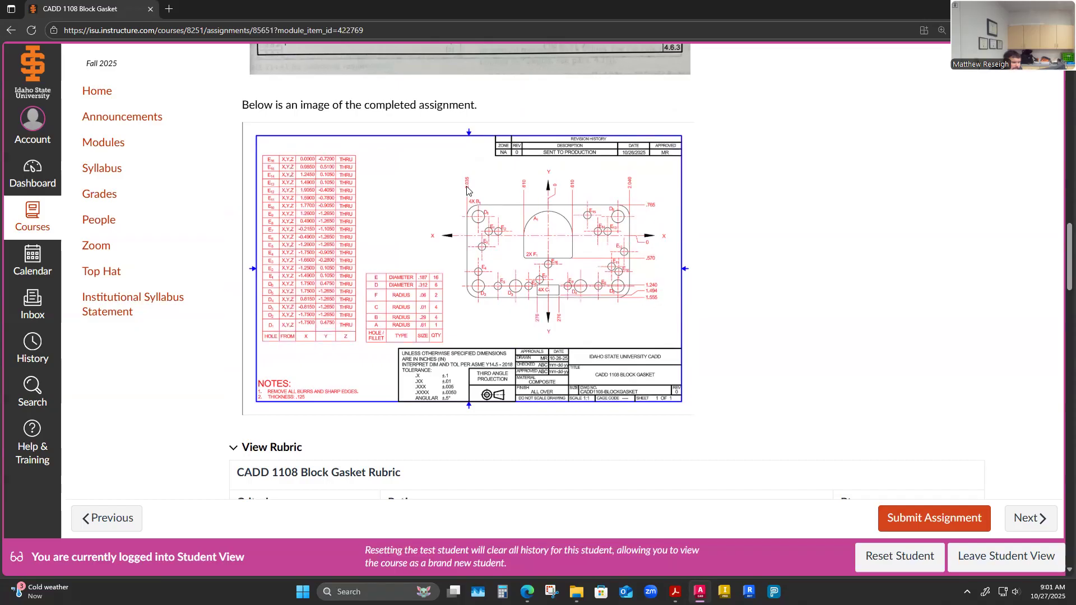
scroll(532, 343, up, 15)
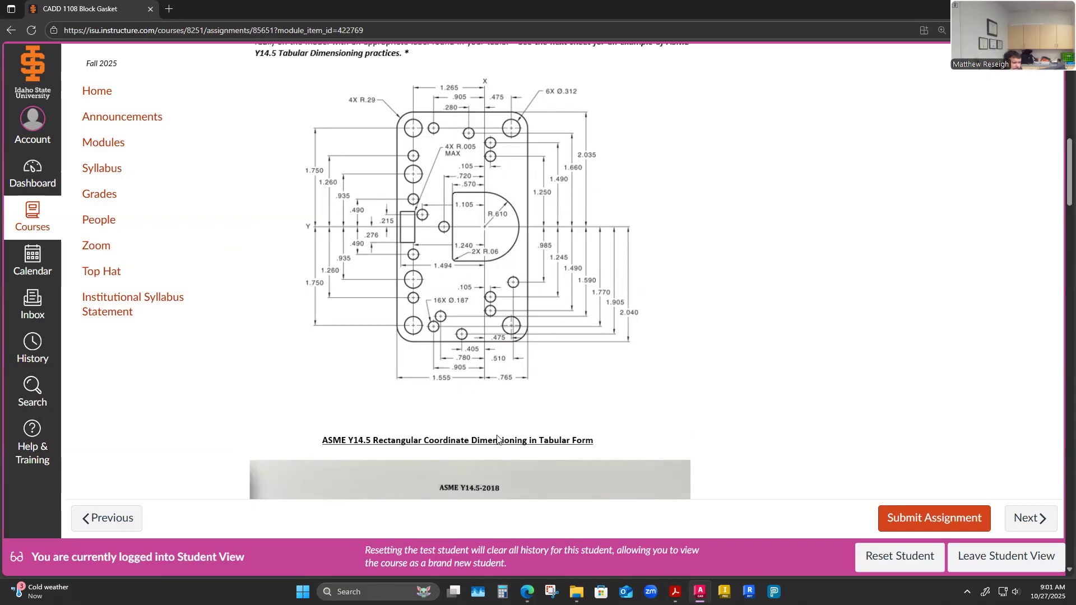
scroll(499, 392, down, 10)
scroll(529, 395, down, 4)
scroll(645, 296, up, 3)
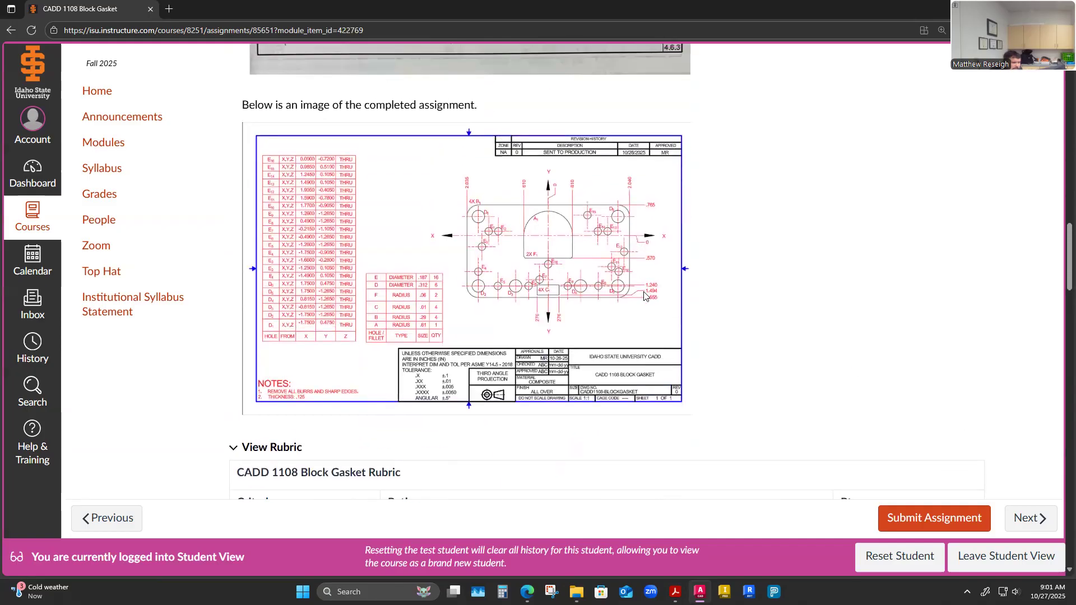
scroll(639, 300, up, 1)
scroll(594, 300, down, 1)
scroll(479, 312, up, 15)
scroll(483, 304, down, 20)
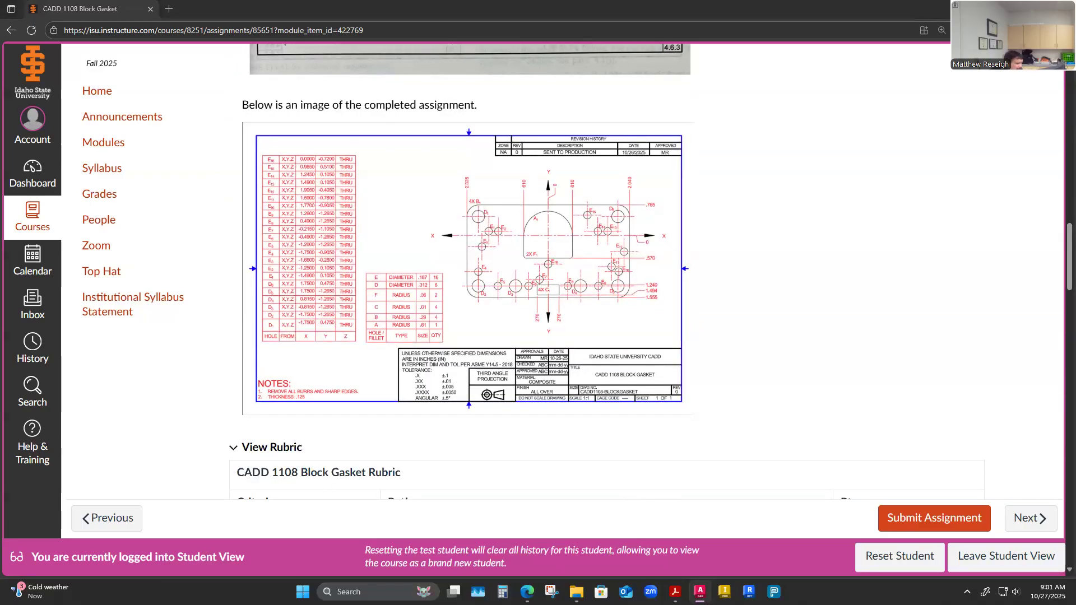
Switch back to the block drawing in AutoCAD and maximize the A3 layout's viewport.
key(alt+Tab)
click(659, 295)
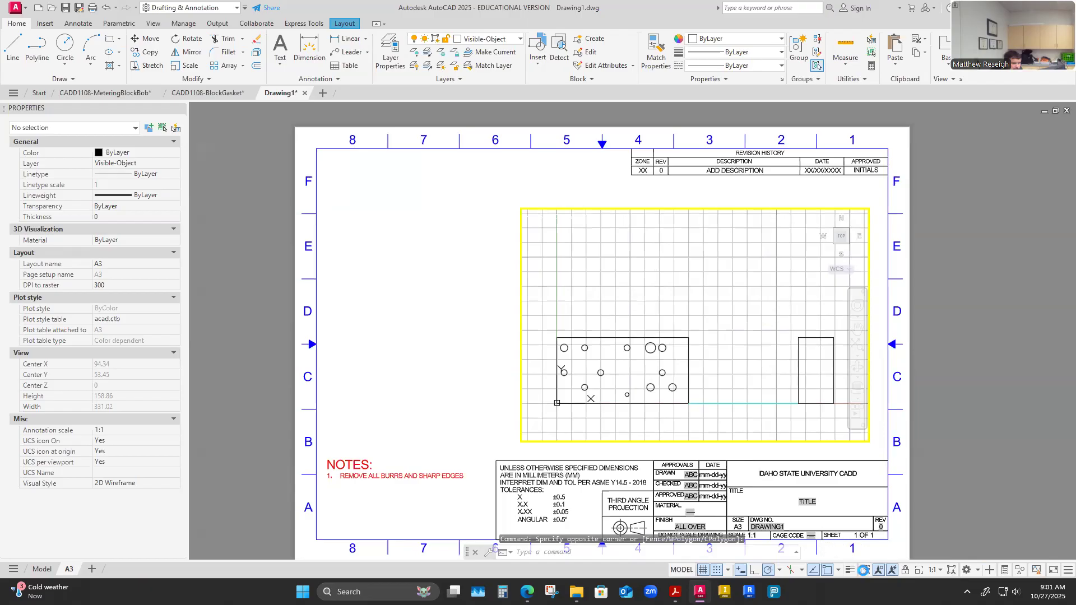
click(865, 570)
scroll(778, 377, up, 2)
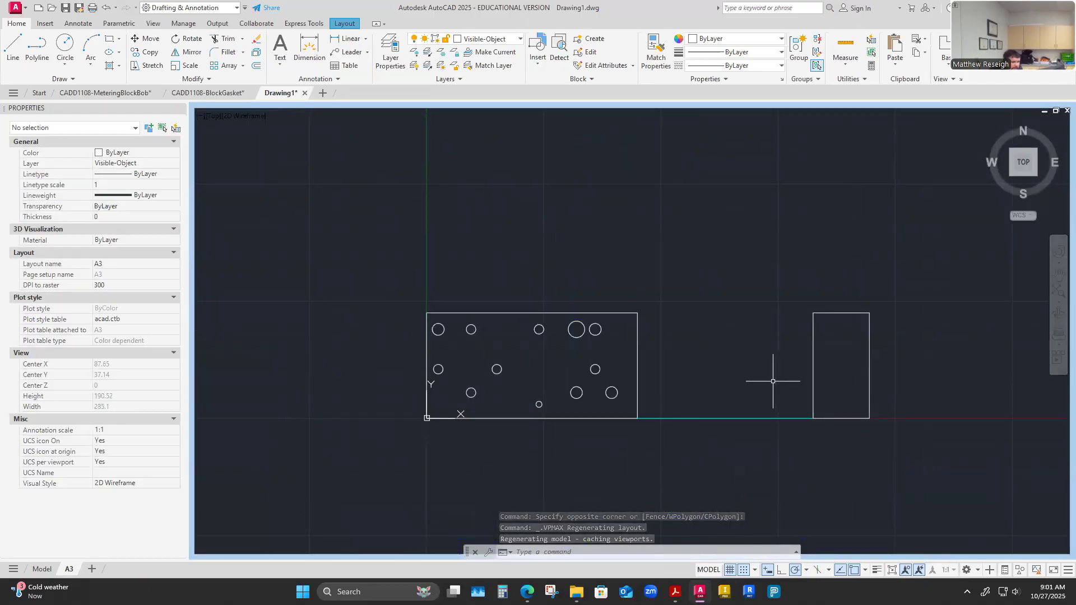
Try a linear dimension across the top edge of the block's front view and erase it.
click(78, 23)
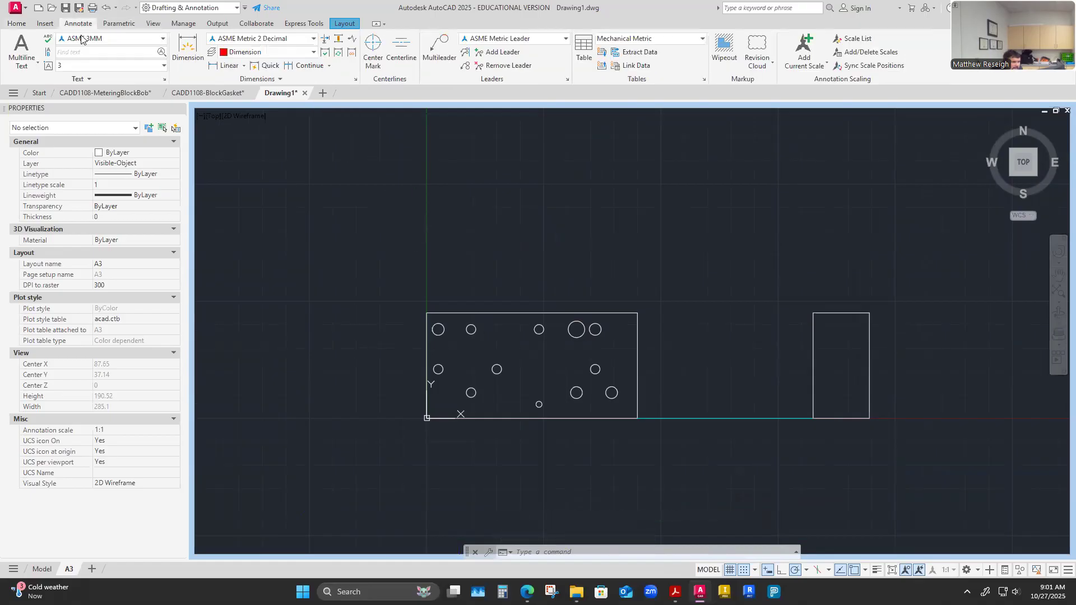
click(244, 67)
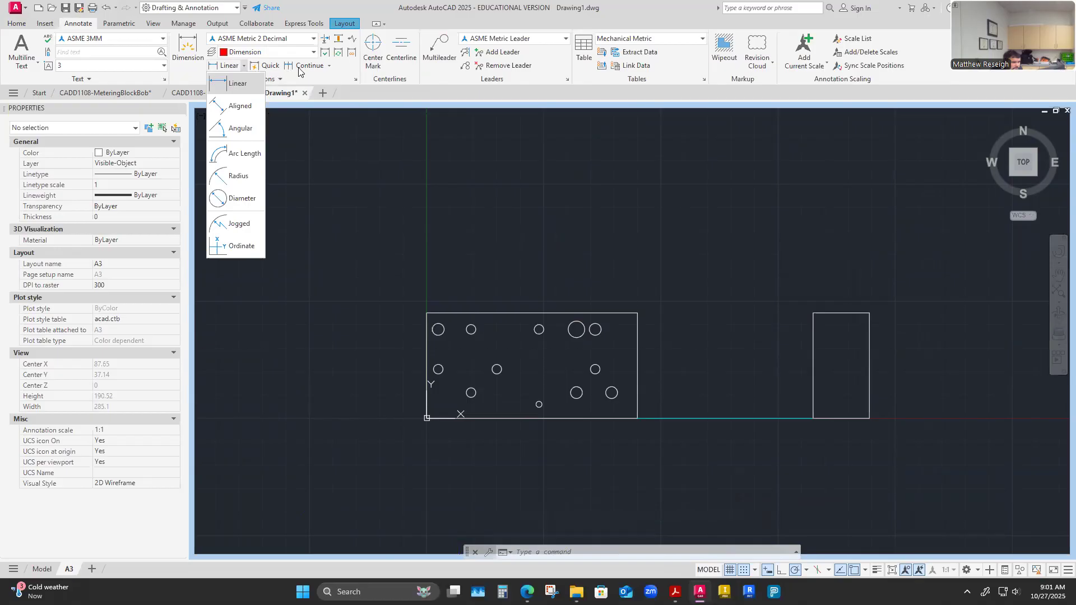
click(237, 248)
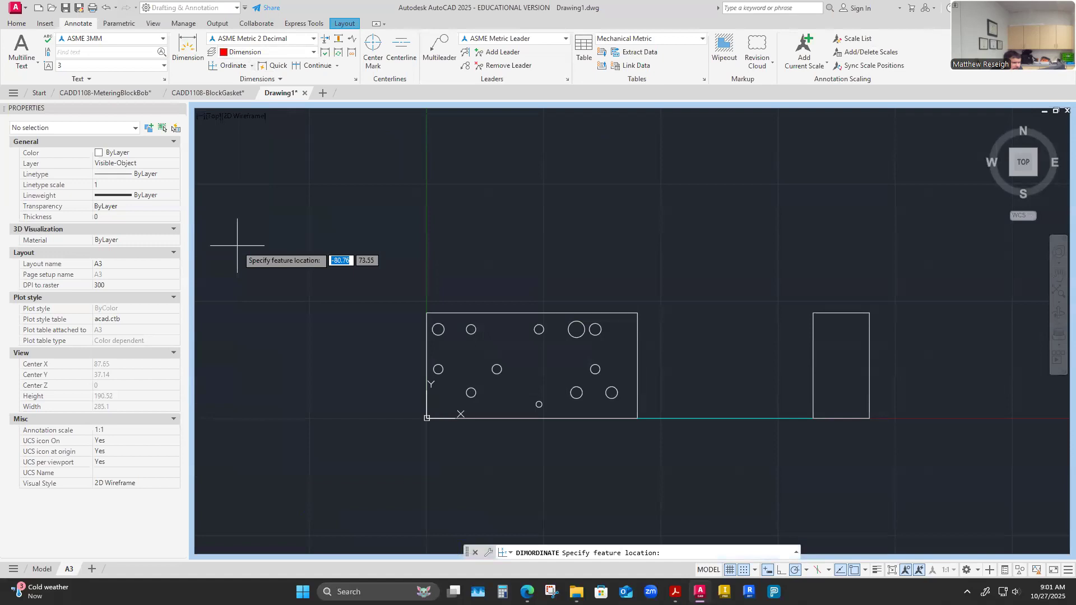
click(187, 49)
click(427, 313)
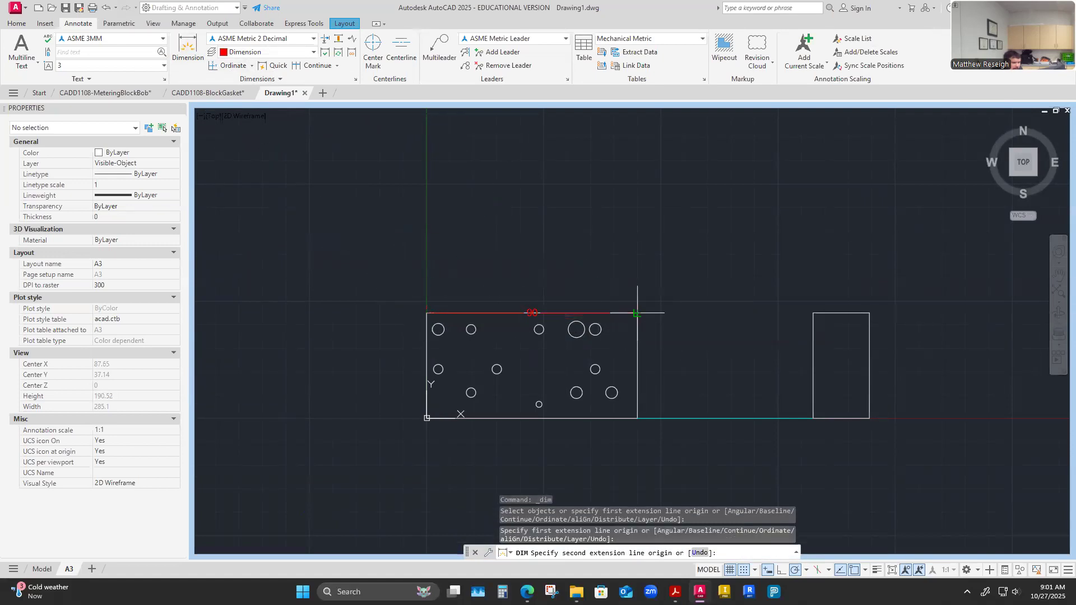
click(637, 313)
click(612, 280)
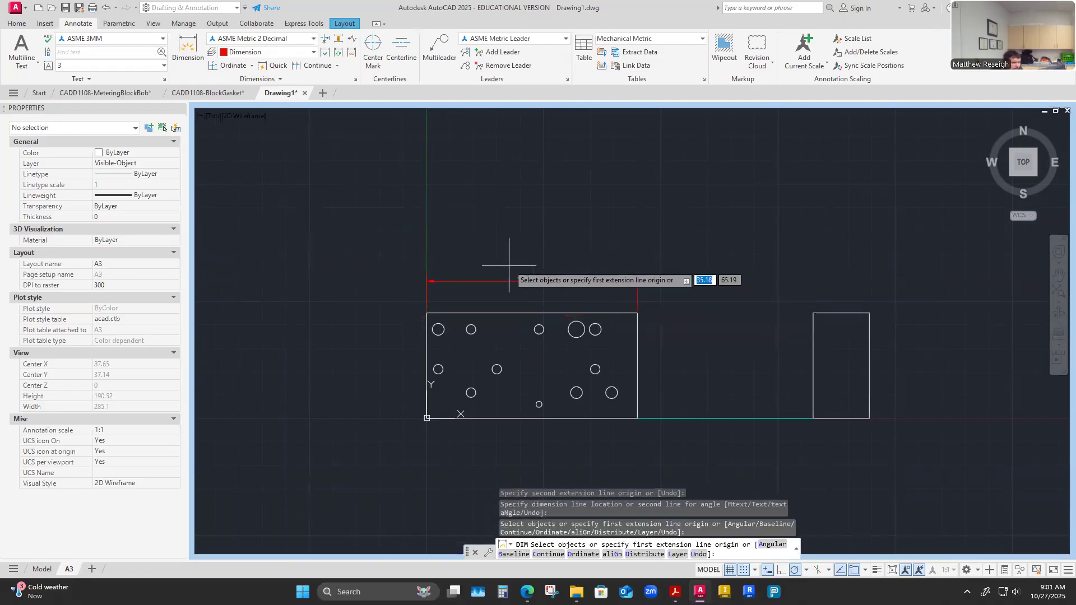
key(Escape)
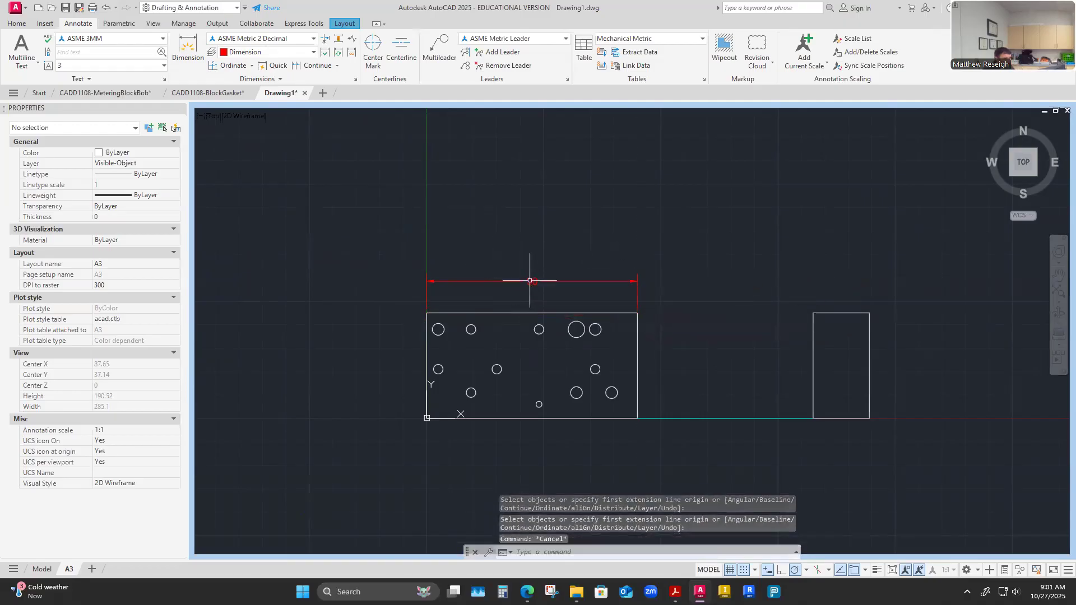
click(532, 281)
mouse_move(532, 282)
key(Delete)
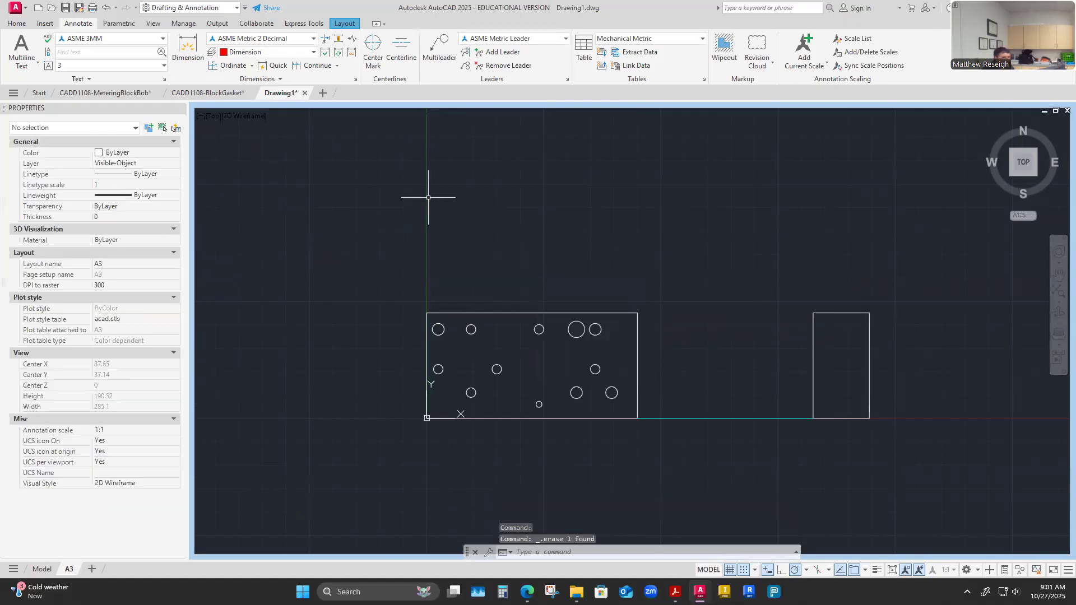
Add an ordinate dimension for the height of the front view's upper-left corner, ending its leader just past the upper-right corner.
click(337, 66)
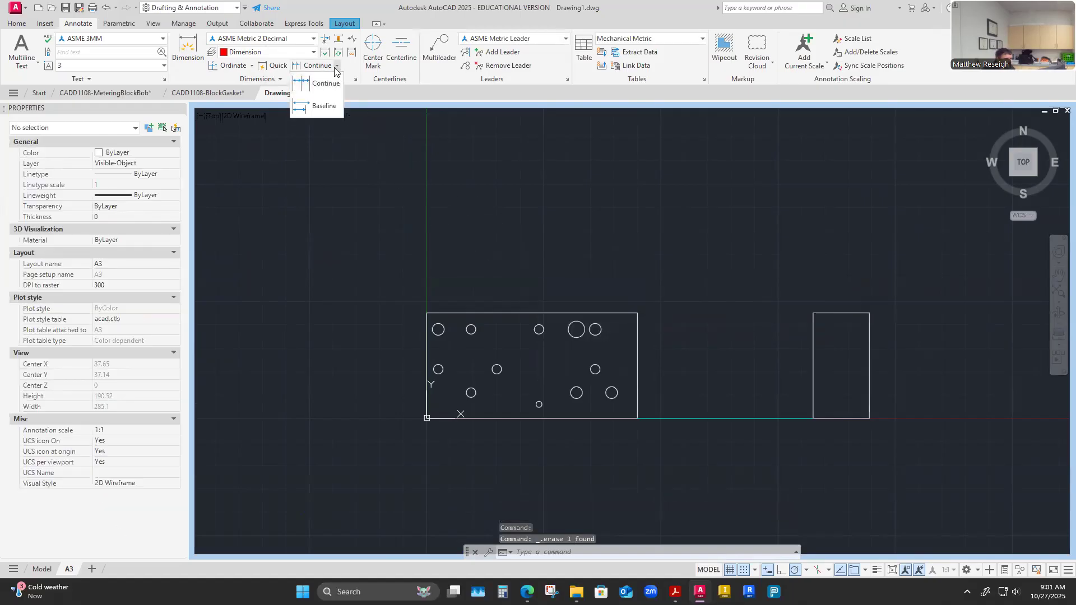
click(337, 67)
click(197, 56)
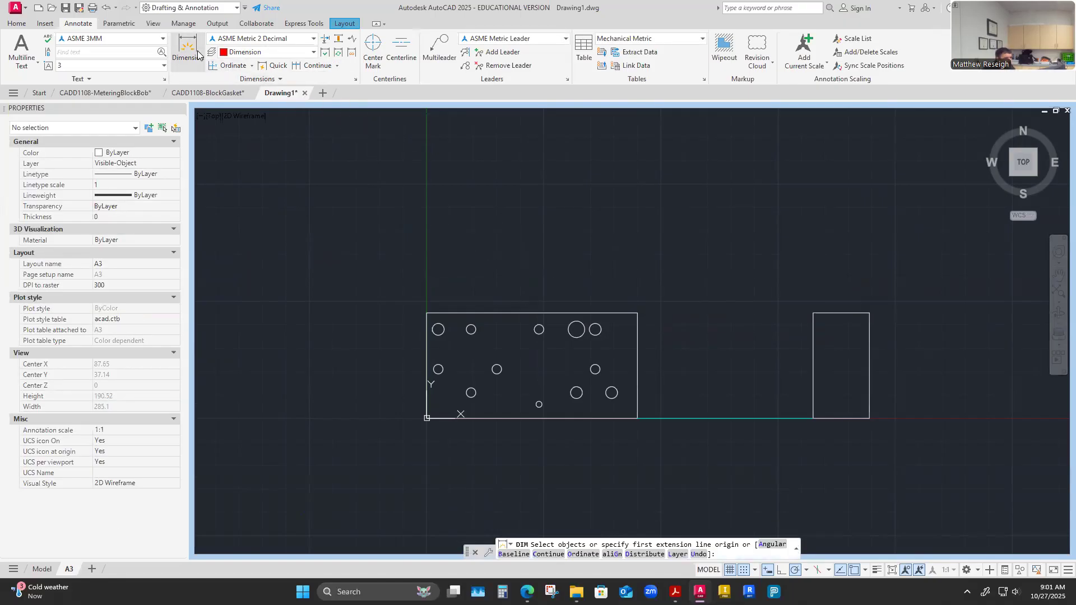
click(235, 68)
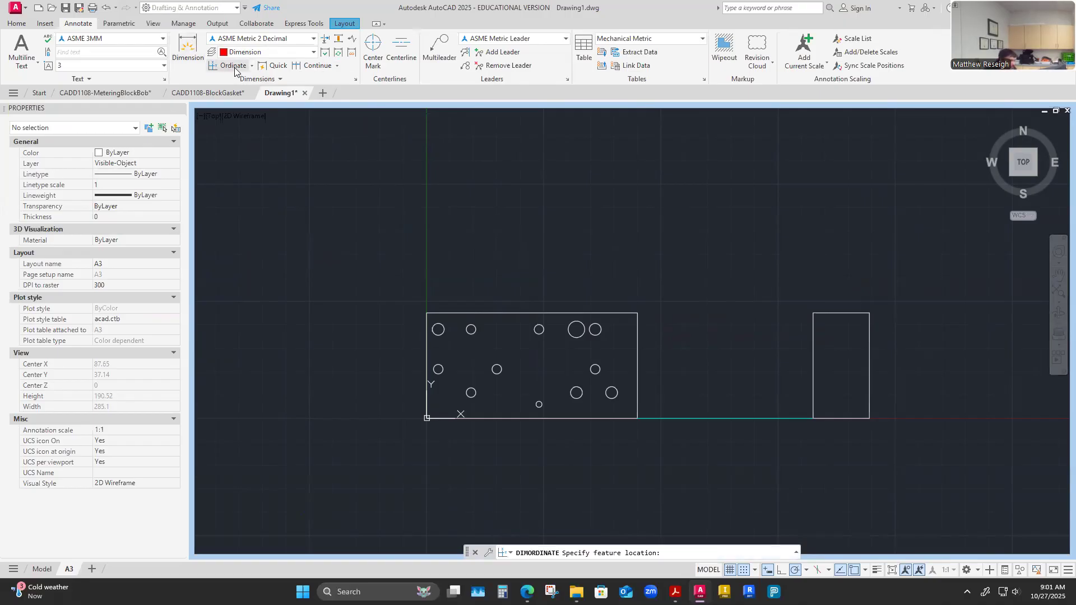
click(427, 313)
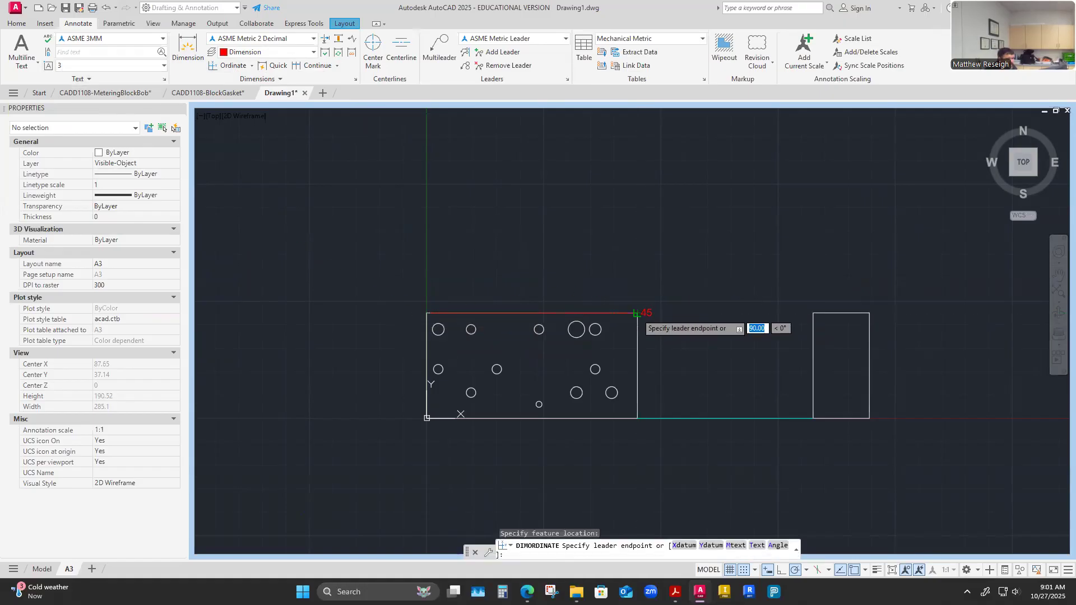
click(642, 312)
scroll(643, 335, up, 2)
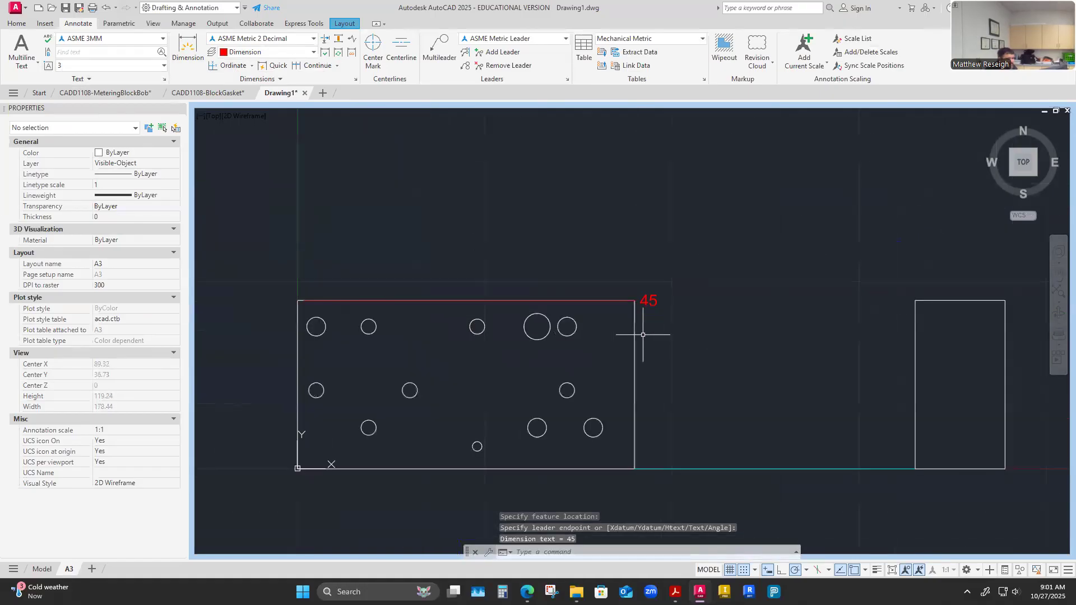
Move the 45 ordinate dimension's text to about 18 mm left of the block's upper-left corner.
click(644, 299)
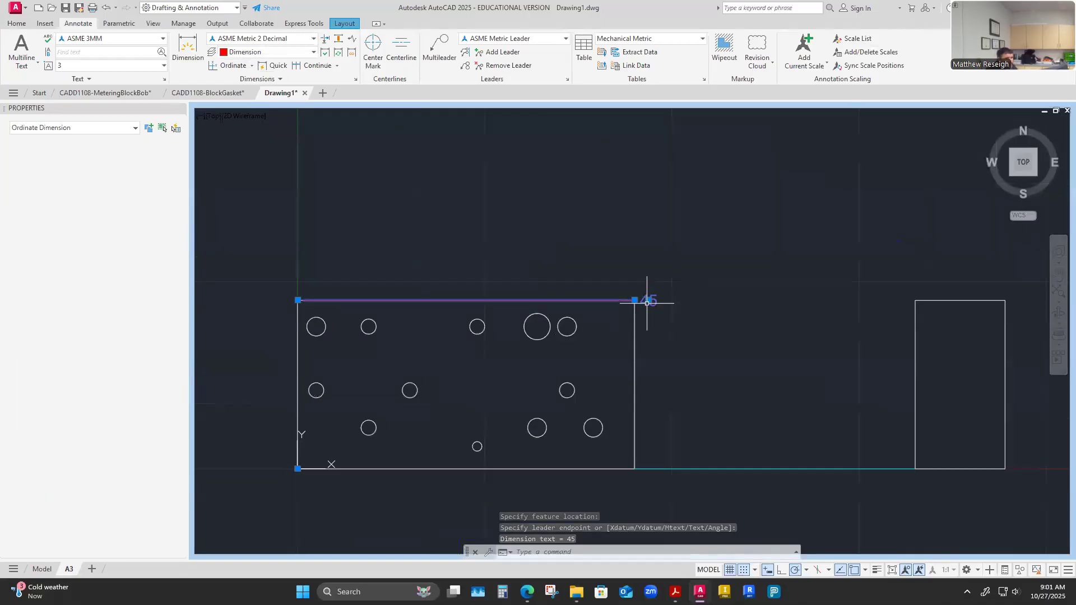
click(628, 300)
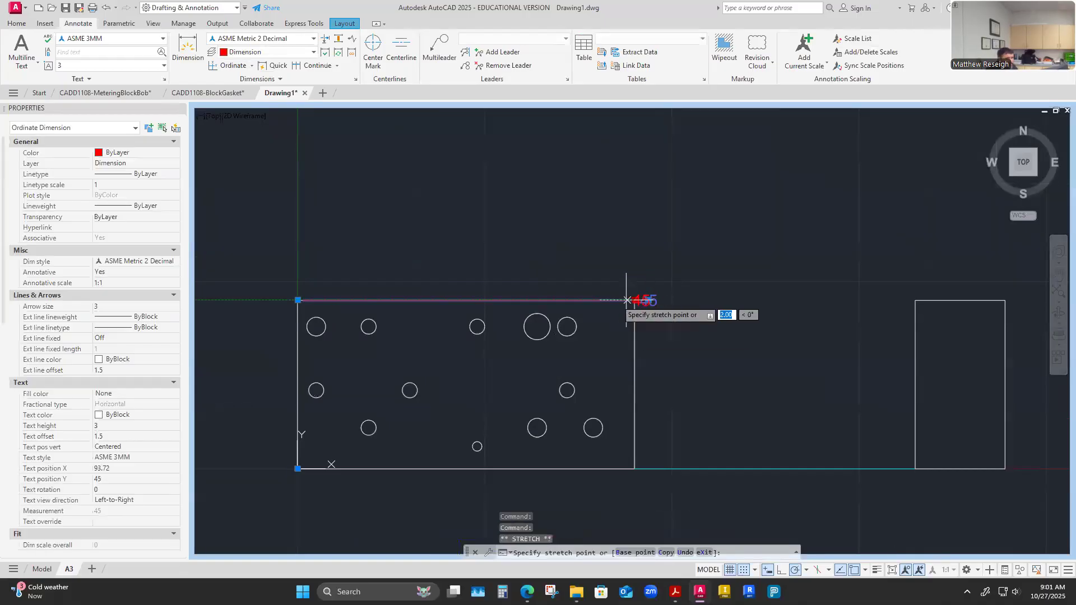
click(238, 301)
key(Escape)
Stretch the 45 ordinate dimension's text up and outward to about X -22.7, Y 49.6, giving its leader a jog.
scroll(284, 313, down, 1)
scroll(306, 309, up, 3)
click(305, 301)
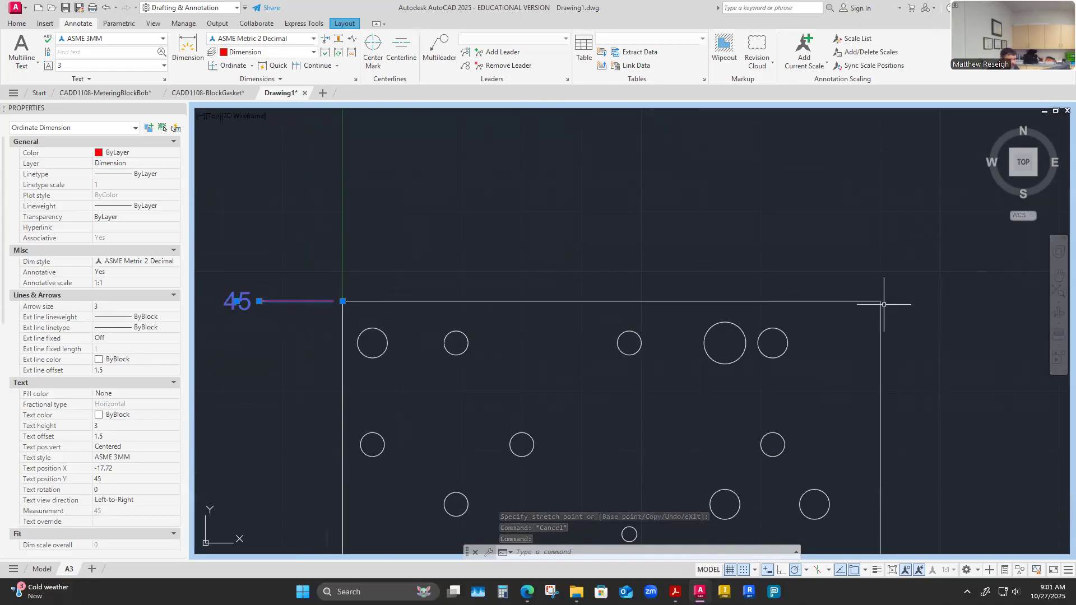
scroll(884, 304, down, 1)
scroll(519, 310, up, 2)
click(498, 314)
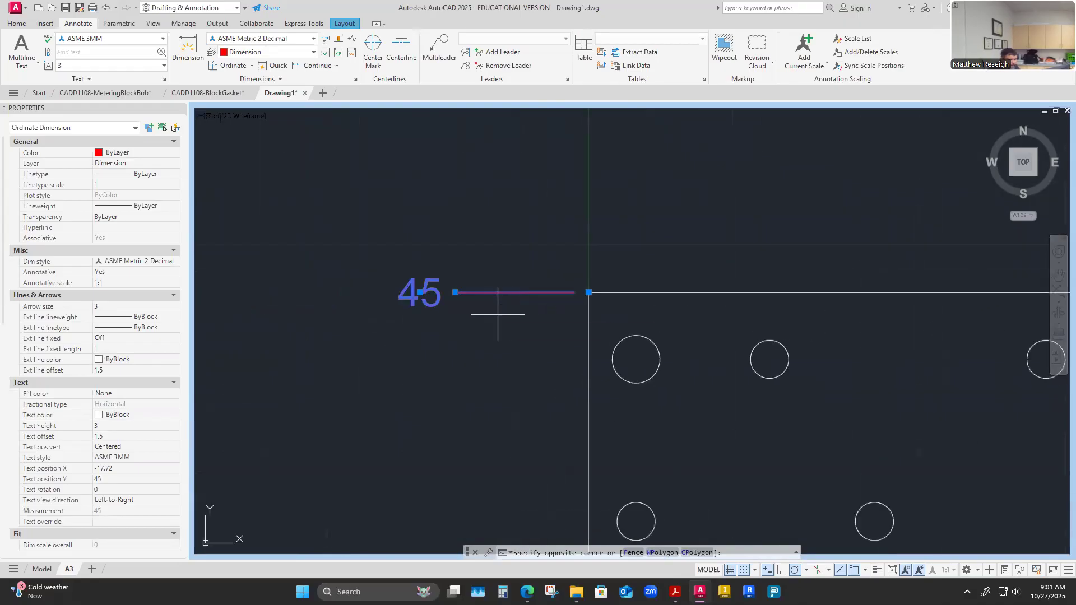
key(Escape)
key(Escape)
click(465, 292)
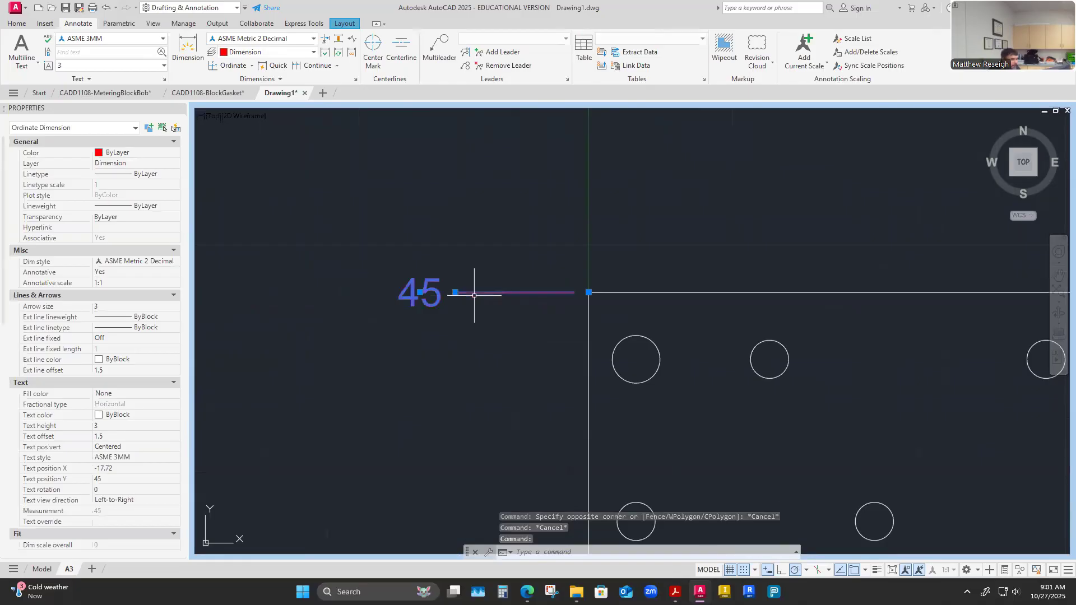
click(420, 293)
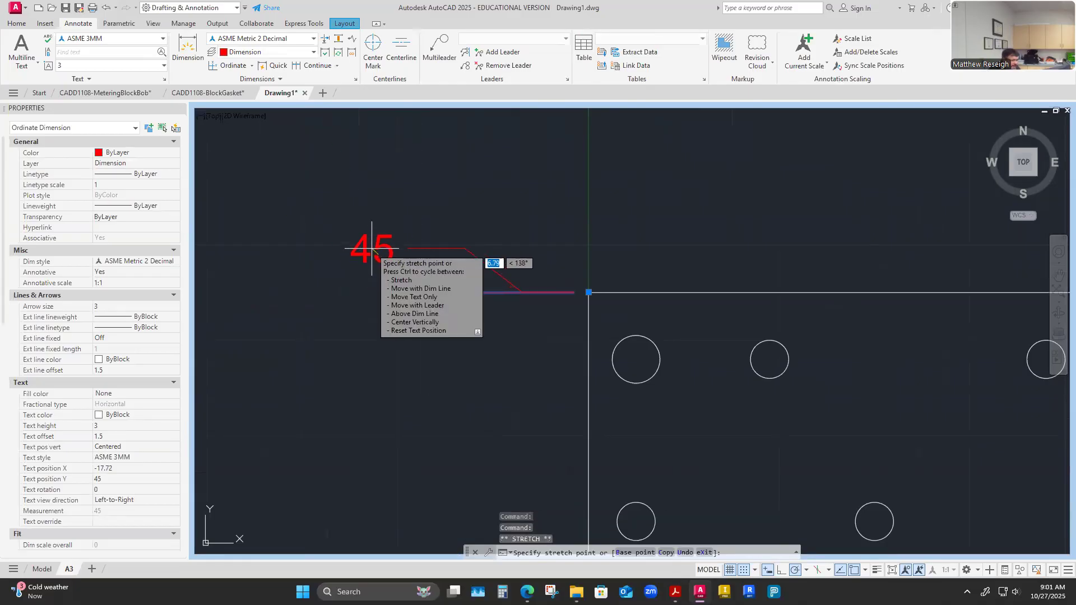
key(Escape)
scroll(457, 330, down, 3)
scroll(462, 331, up, 4)
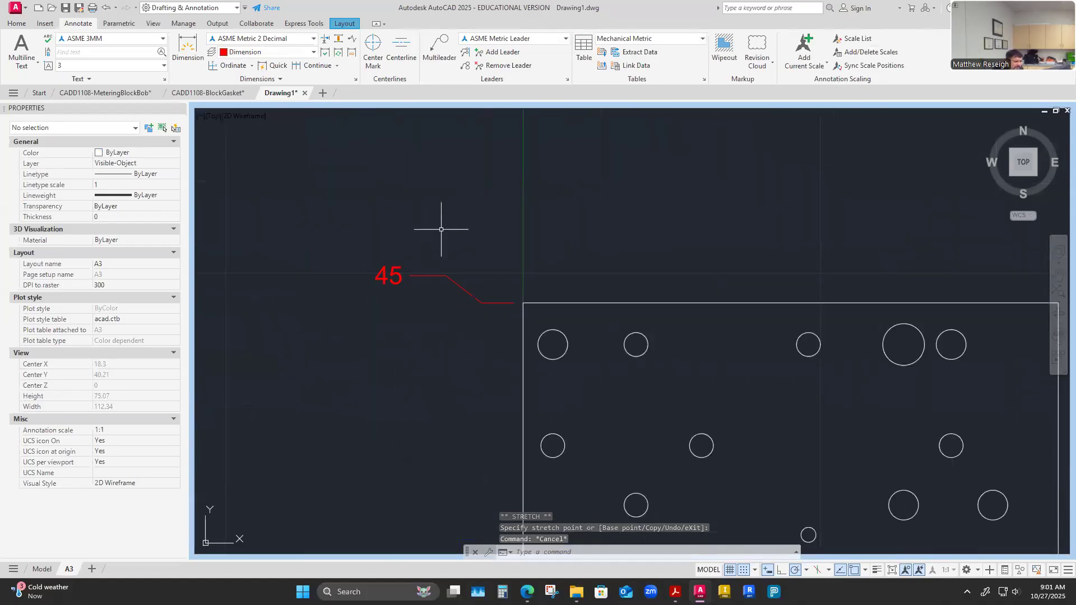
click(432, 275)
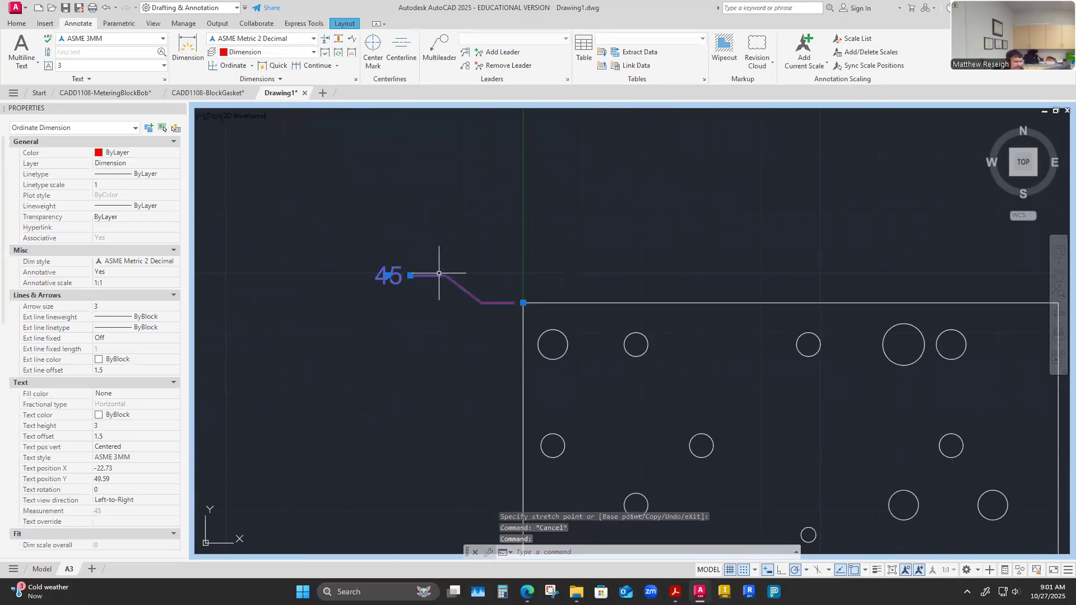
click(386, 275)
right_click(397, 276)
click(469, 230)
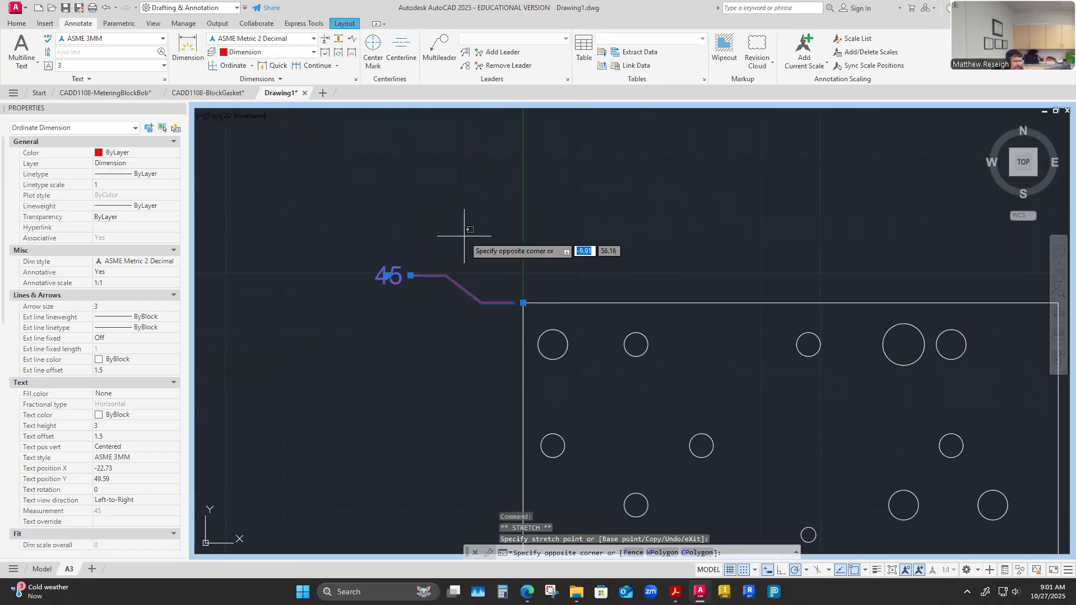
key(Escape)
key(Escape)
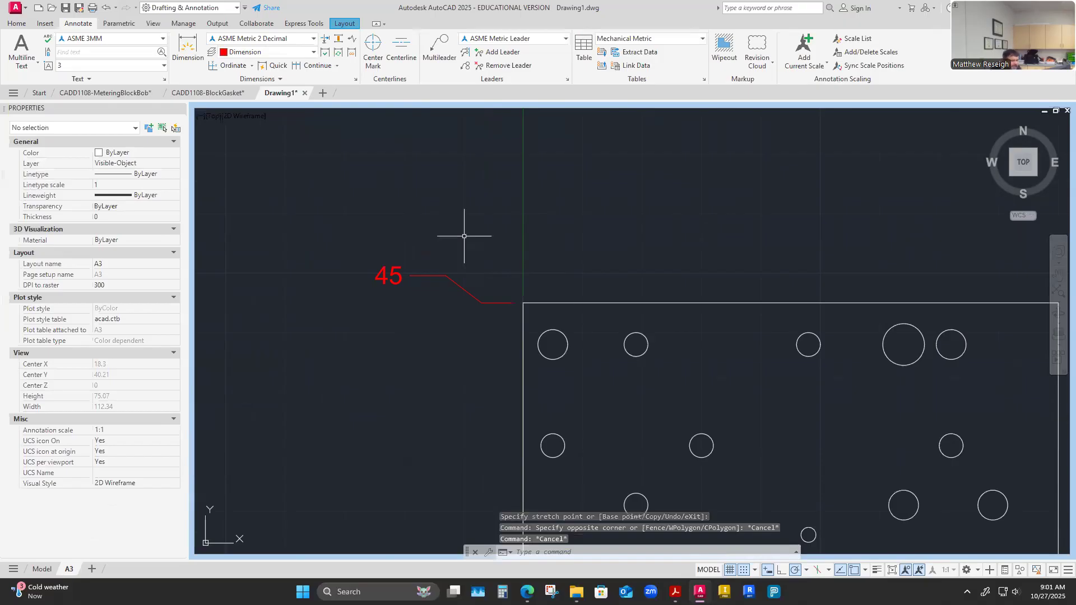
Add an ordinate dimension for the block's lower-right corner, placing its text about 18 mm below the bottom edge.
scroll(397, 288, down, 6)
scroll(413, 328, up, 5)
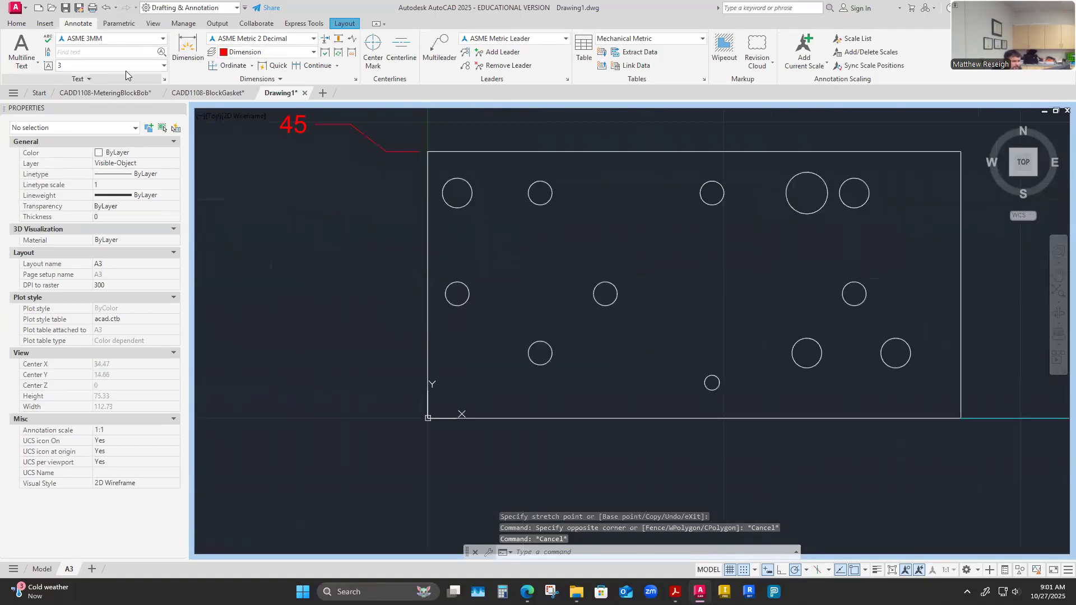
click(227, 65)
scroll(426, 365, down, 4)
scroll(561, 381, up, 2)
click(636, 363)
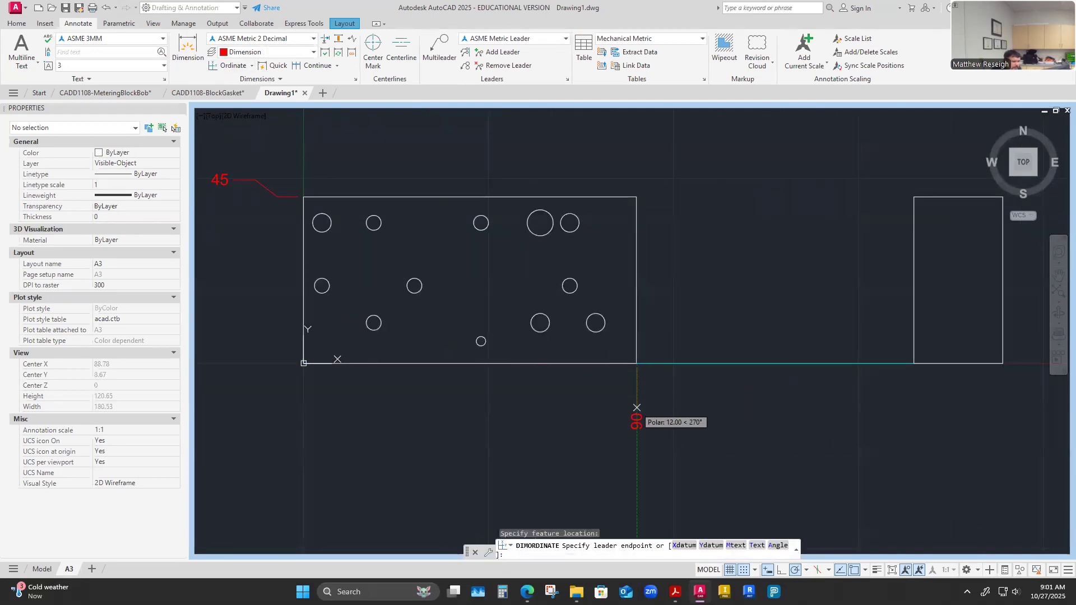
click(636, 415)
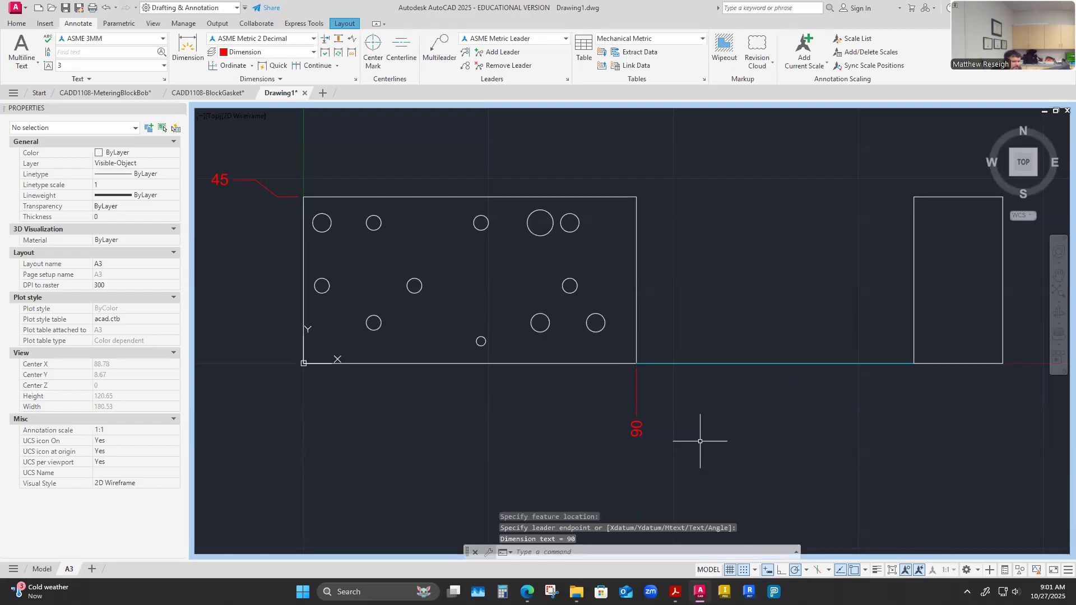
Stretch the text of the ordinate dimension below the lower-right corner to about X 91.5, Y -18.5, jogging its leader.
click(636, 425)
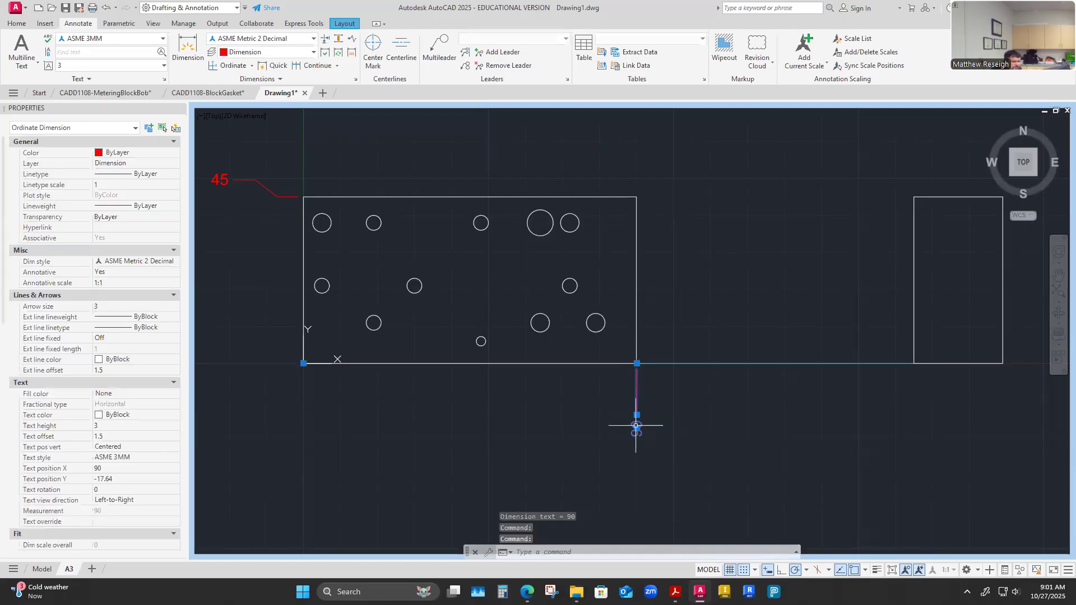
click(636, 426)
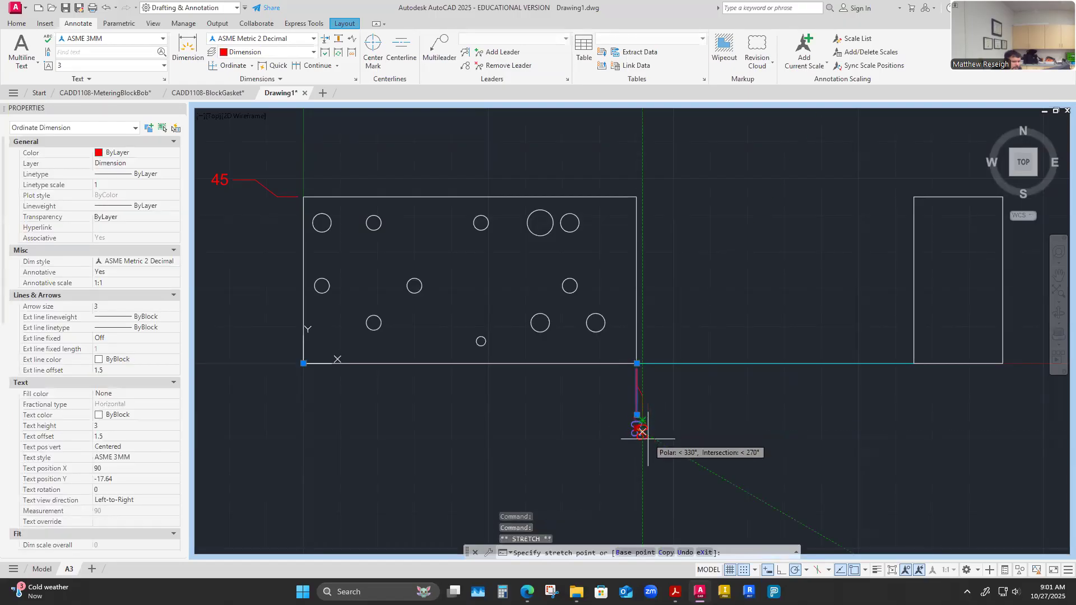
click(642, 432)
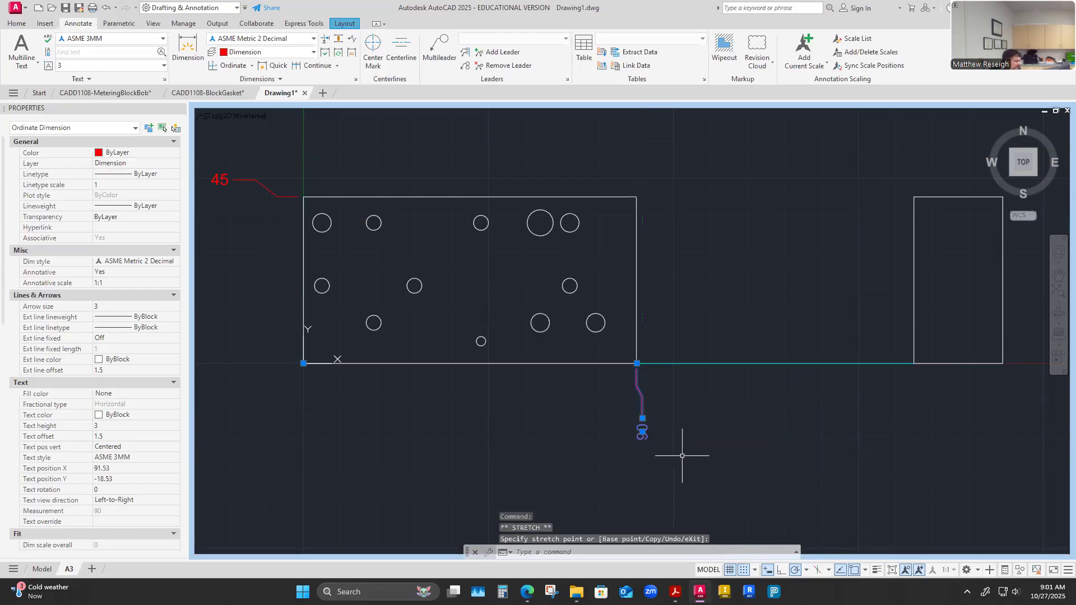
Add an ordinate dimension for the block's lower-left corner, placing its text straight below the corner at about Y -16.5.
key(Escape)
key(Escape)
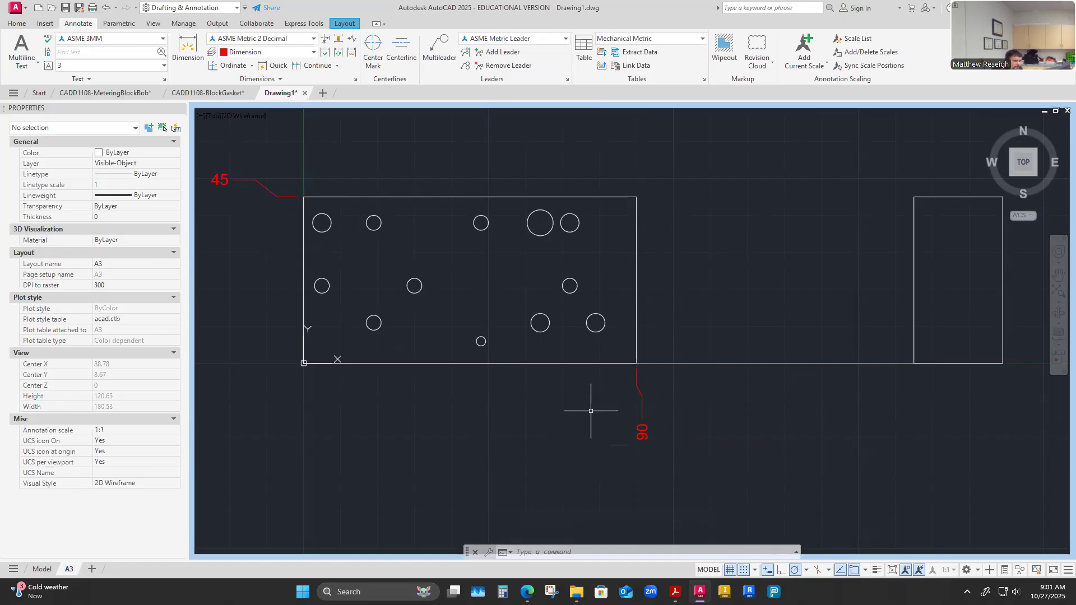
click(212, 67)
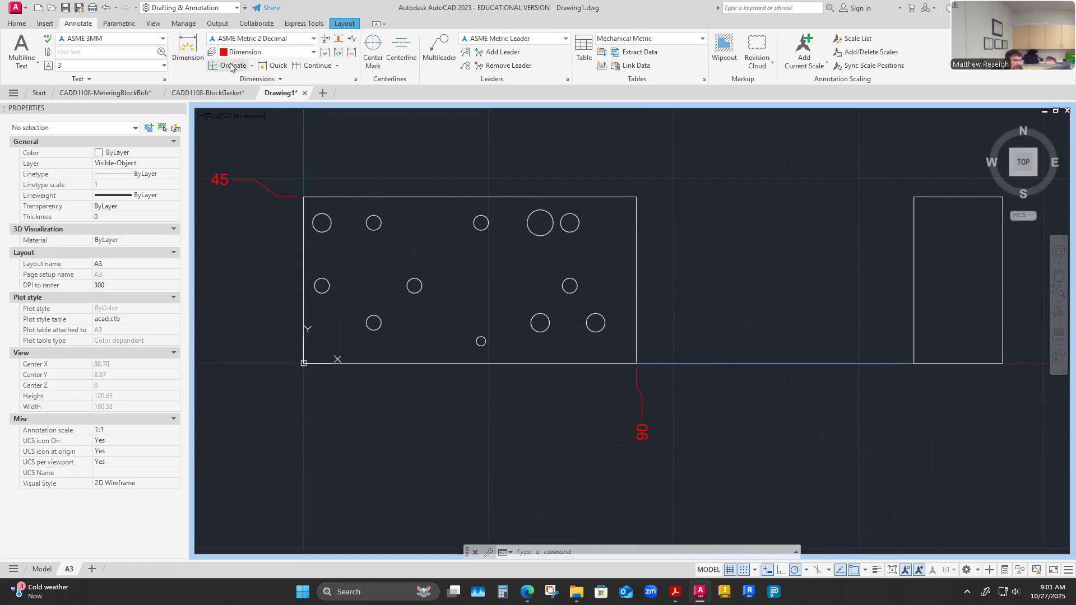
click(304, 363)
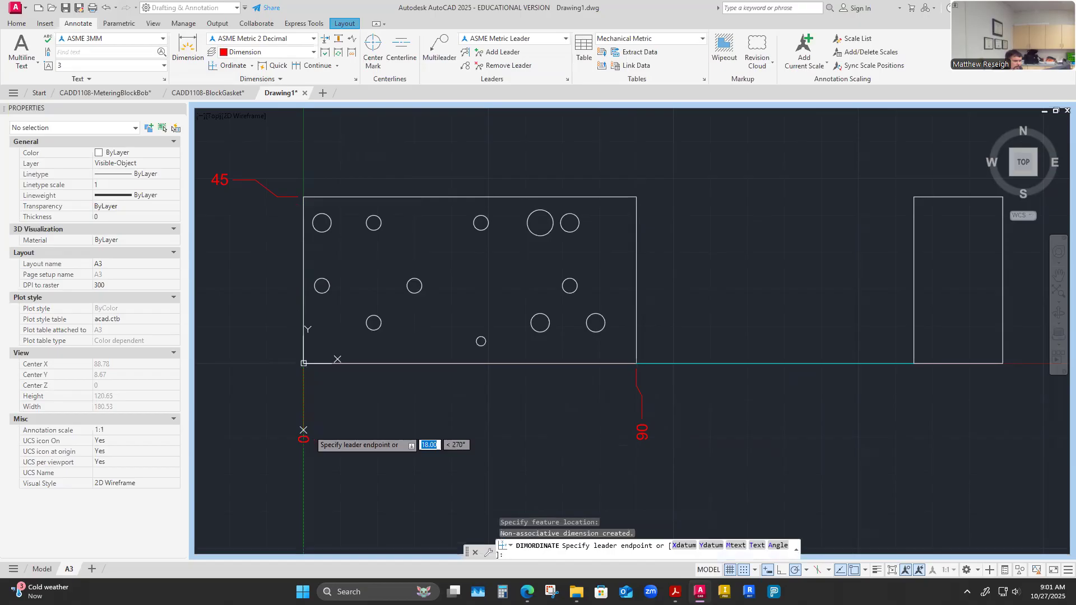
click(304, 415)
key(Escape)
key(Escape)
Stretch the text of the ordinate dimension below the lower-left corner to about X -3.5, Y -18.5, jogging its leader.
click(300, 423)
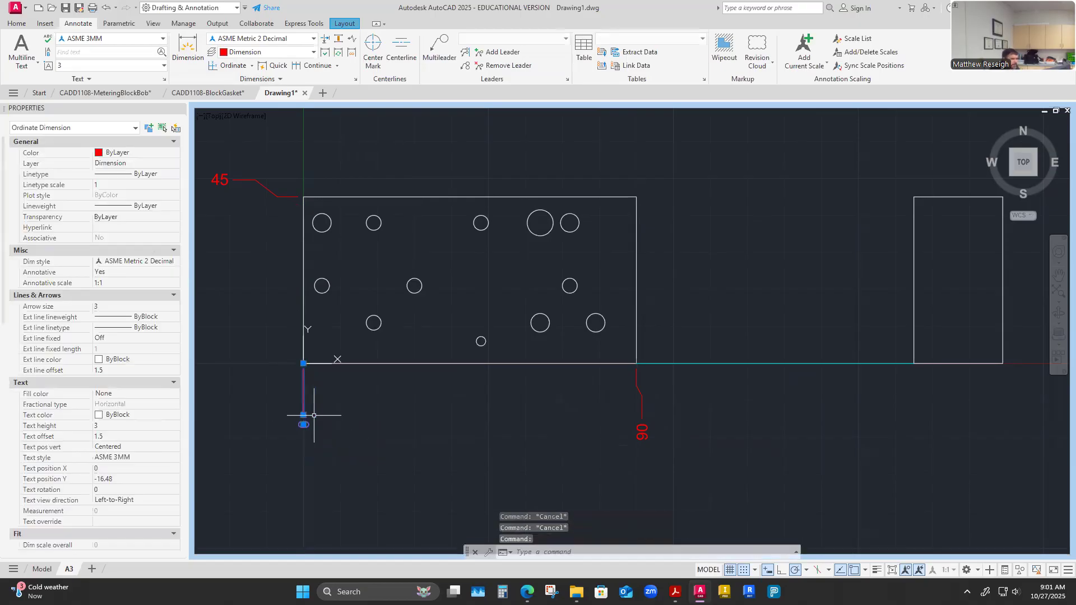
click(303, 417)
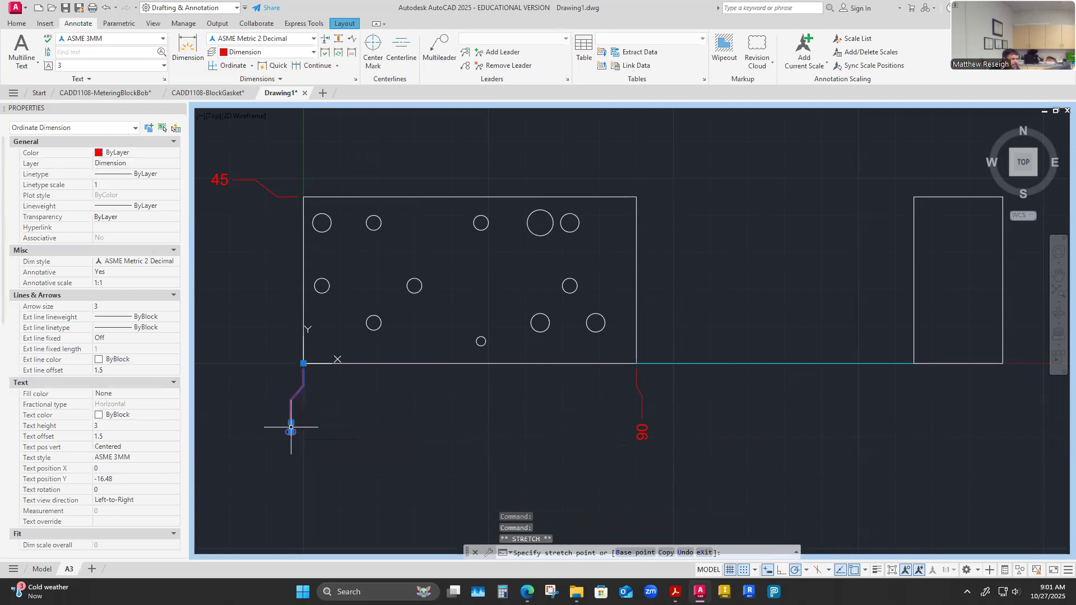
key(Escape)
click(289, 420)
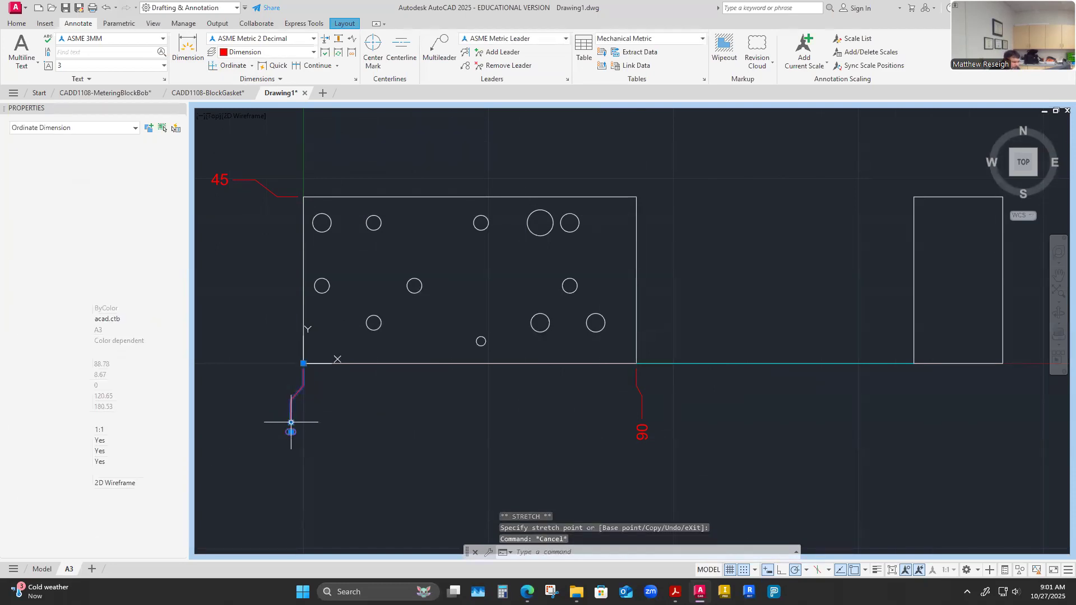
click(290, 431)
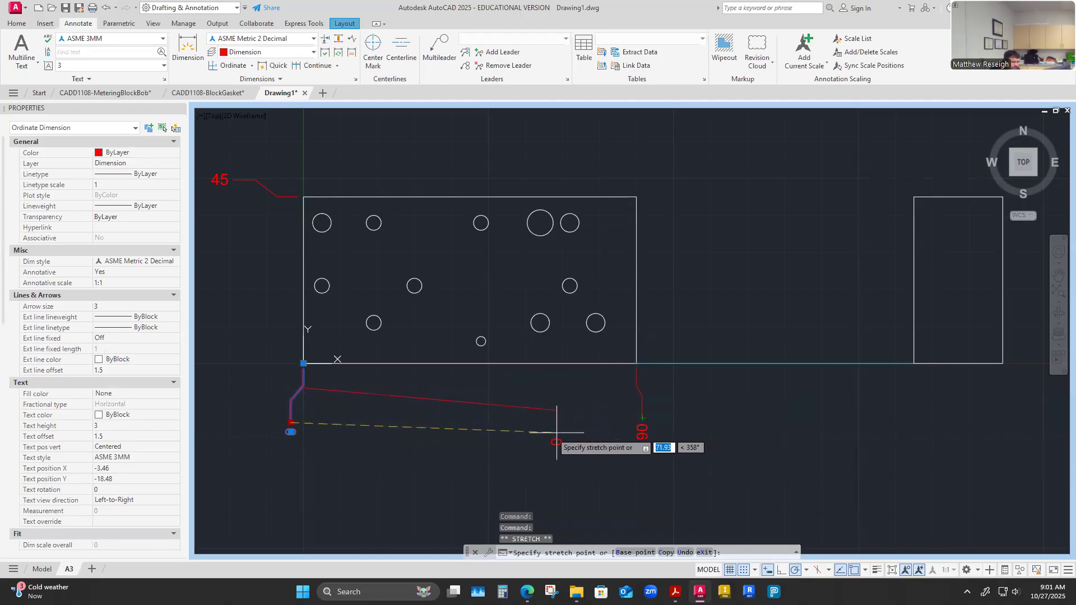
key(Escape)
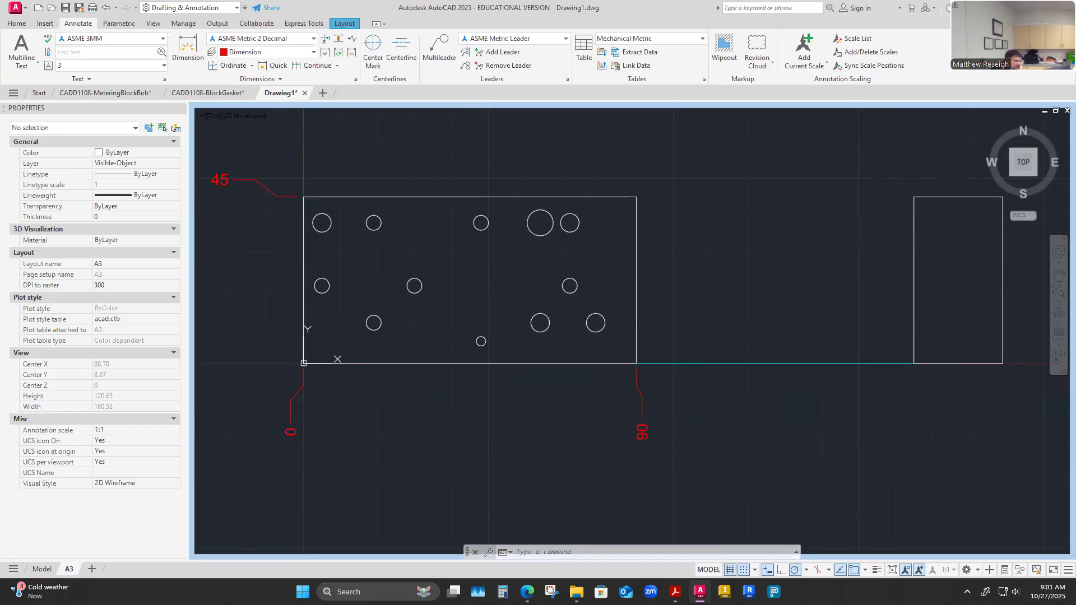
Switch to the Block Gasket assignment page in the browser and compare the completed gasket drawing's ordinate dimensions and hole tables with the metering block example.
key(alt+Tab)
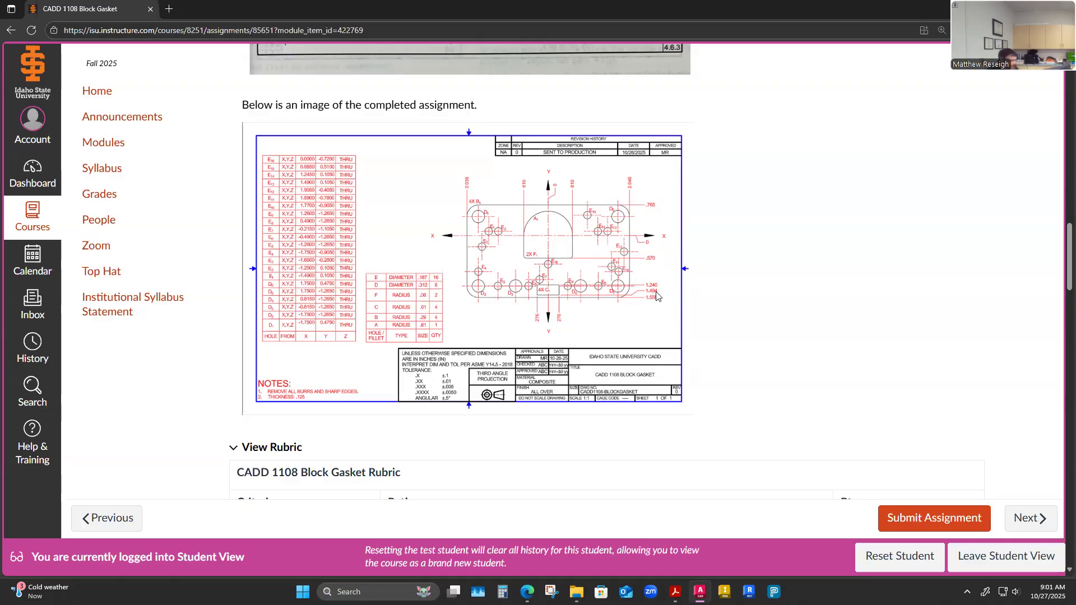
ctrl+scroll(655, 294, up, 1)
ctrl+scroll(674, 330, up, 1)
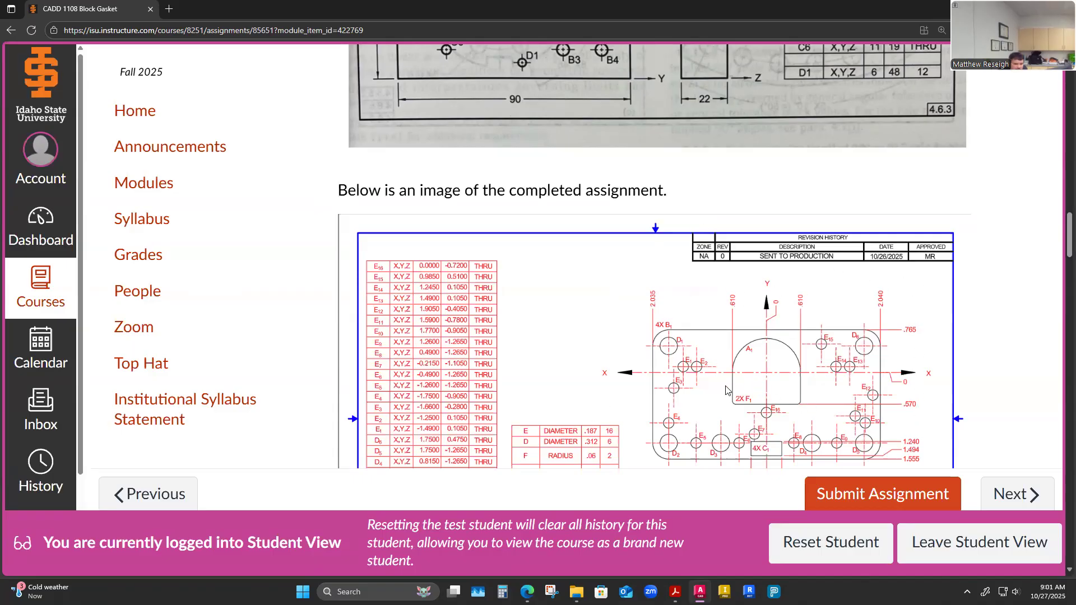
scroll(541, 398, up, 3)
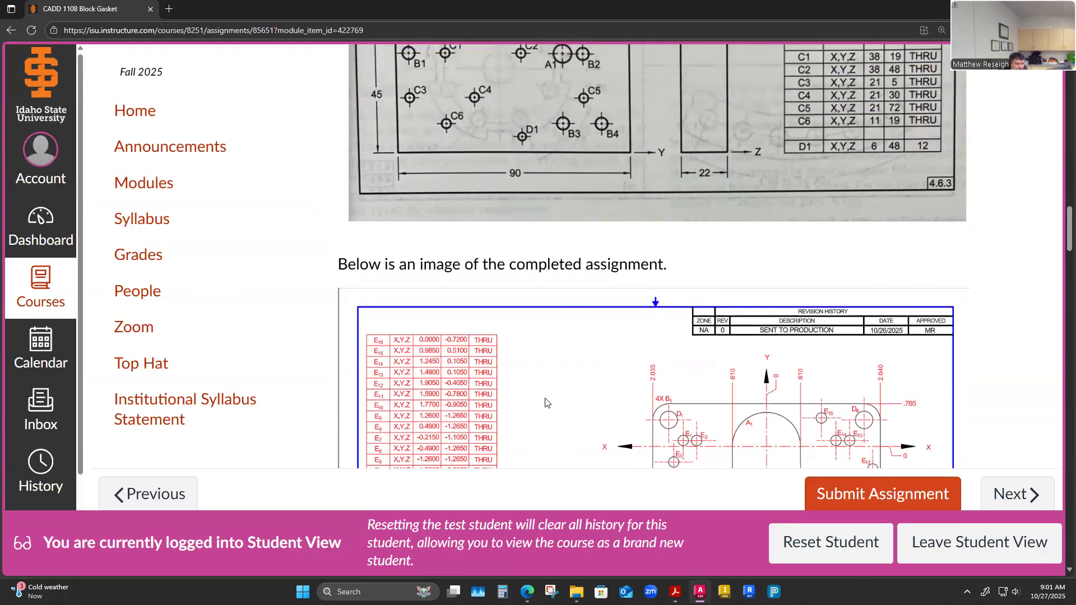
scroll(561, 395, up, 10)
scroll(561, 391, down, 2)
scroll(558, 397, down, 10)
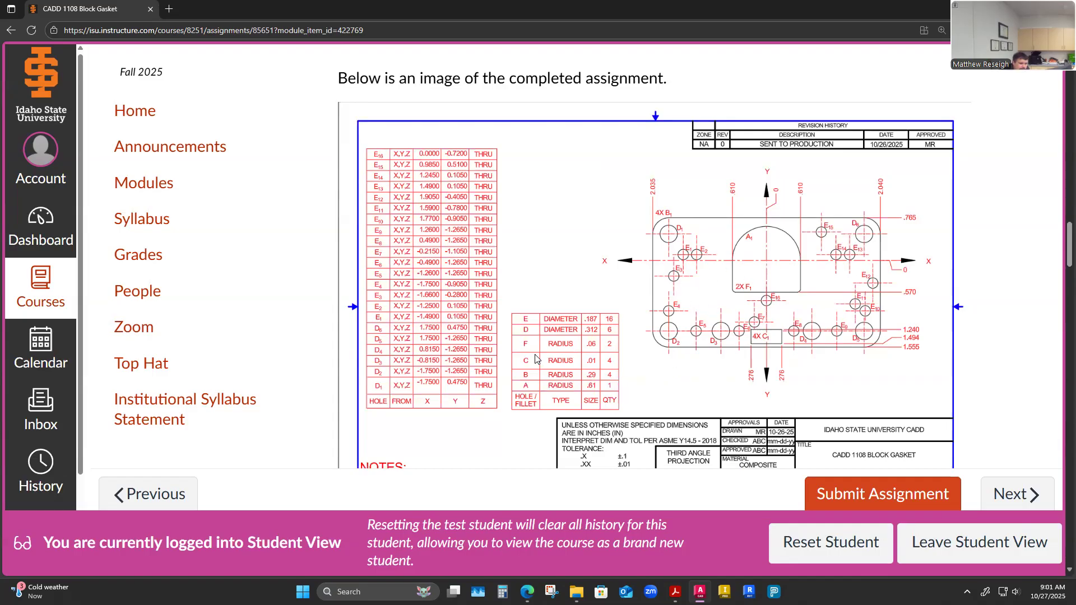
Review the Block Gasket assignment's sketch and specific instructions on tabular and ordinate dimensioning.
scroll(791, 431, up, 8)
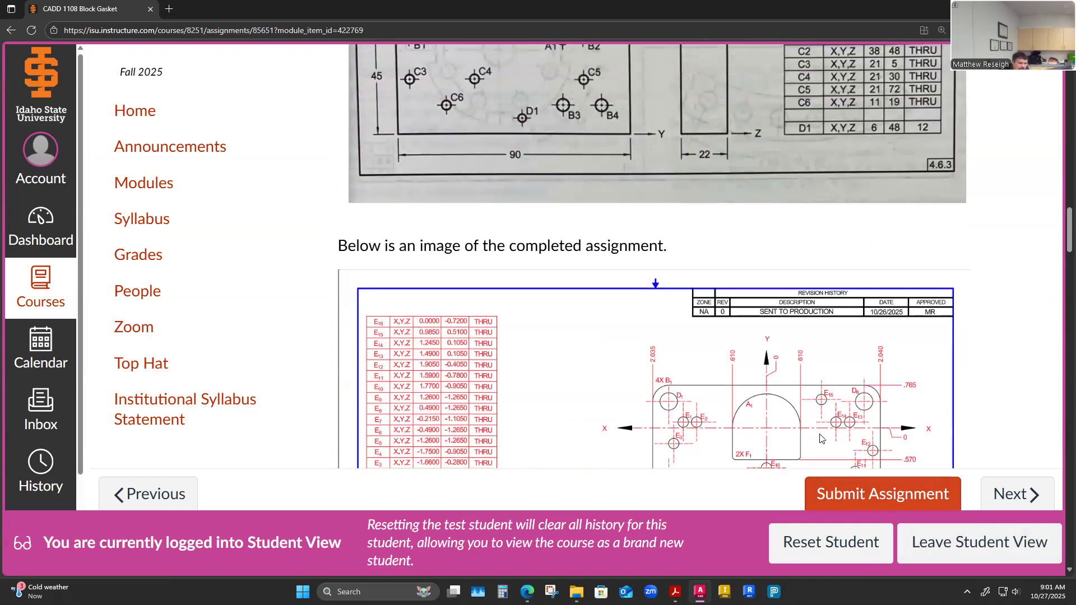
scroll(749, 393, up, 10)
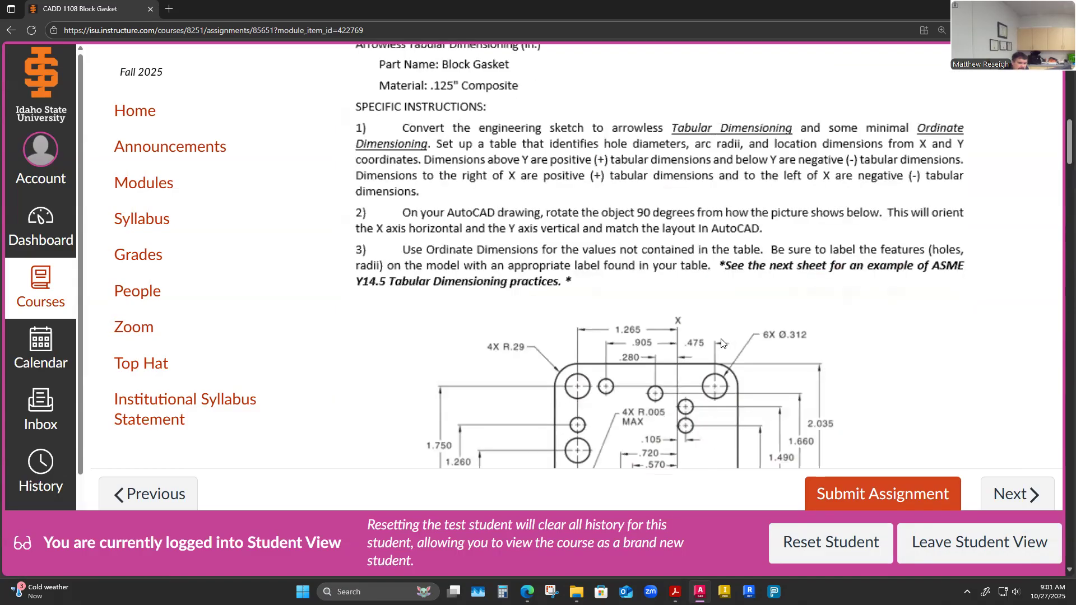
scroll(721, 344, up, 7)
scroll(721, 343, down, 4)
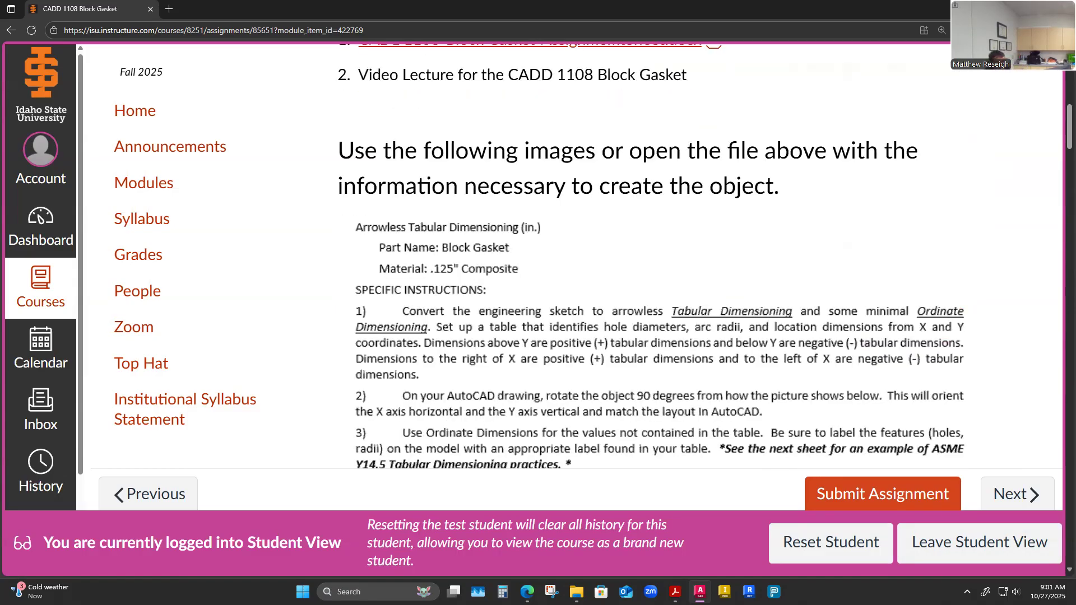
Switch to AutoCAD and delete the 0, 90 and 45 ordinate dimensions around the block's front view.
key(alt+Tab)
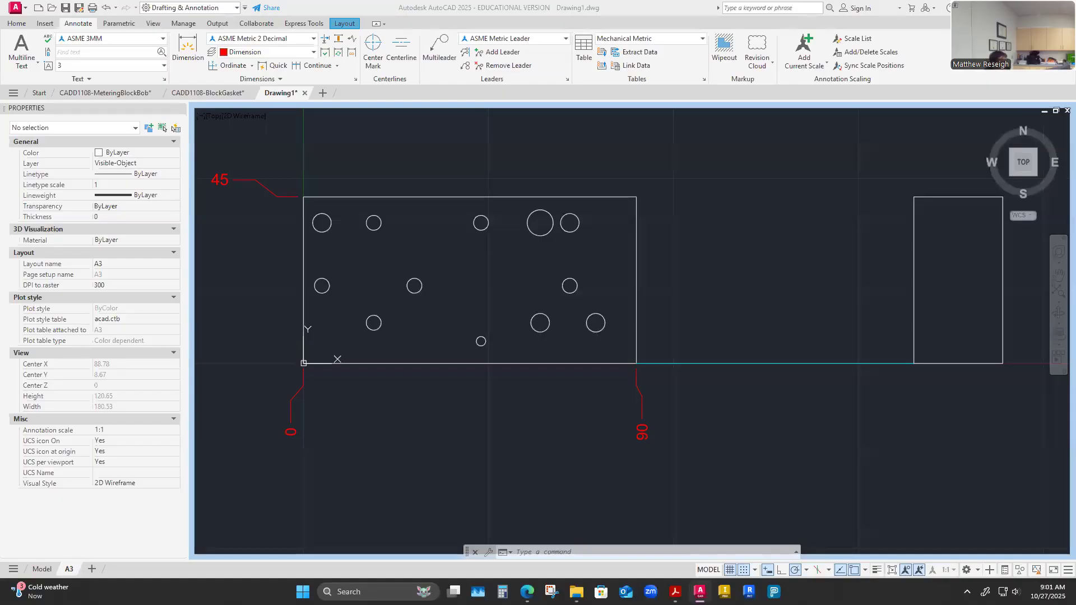
click(291, 410)
key(Delete)
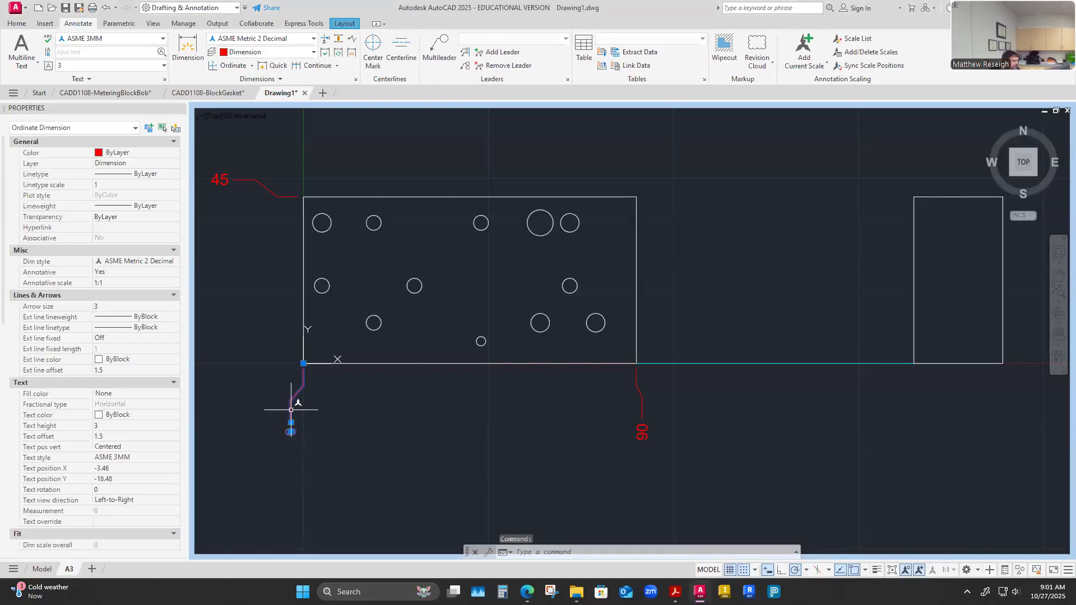
click(642, 411)
key(Delete)
click(252, 179)
key(Delete)
Restore the viewport to the A3 sheet, lock it, and maximize it again for working in model space.
click(892, 570)
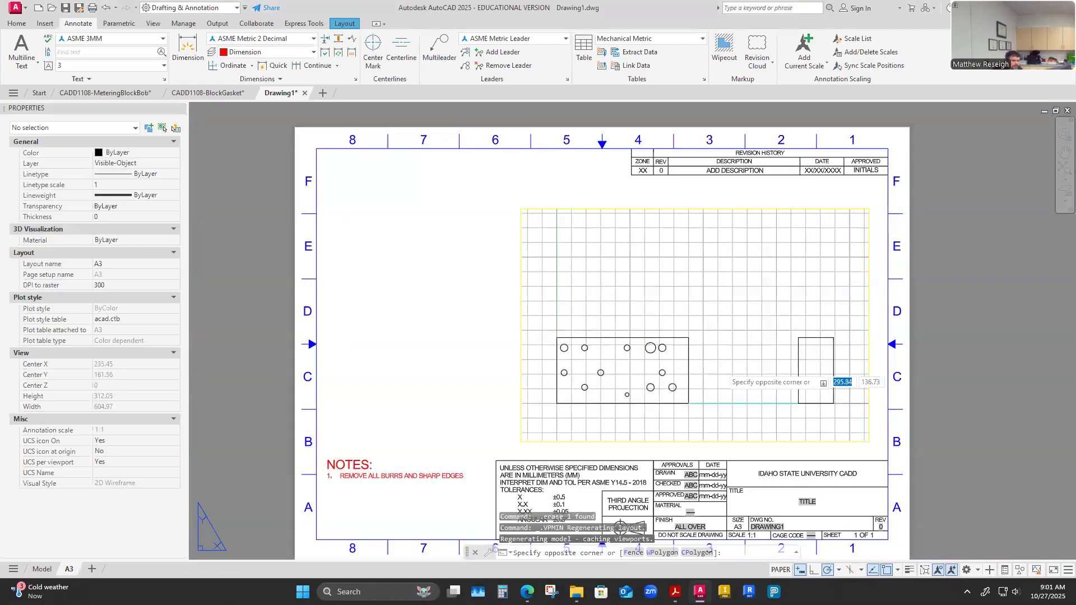
double_click(707, 350)
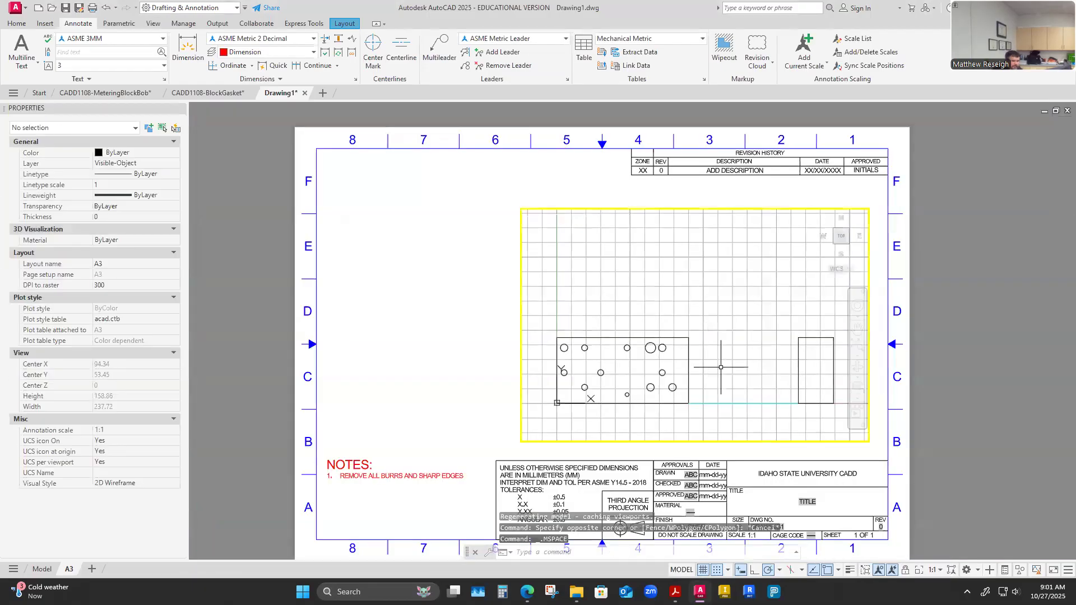
click(906, 570)
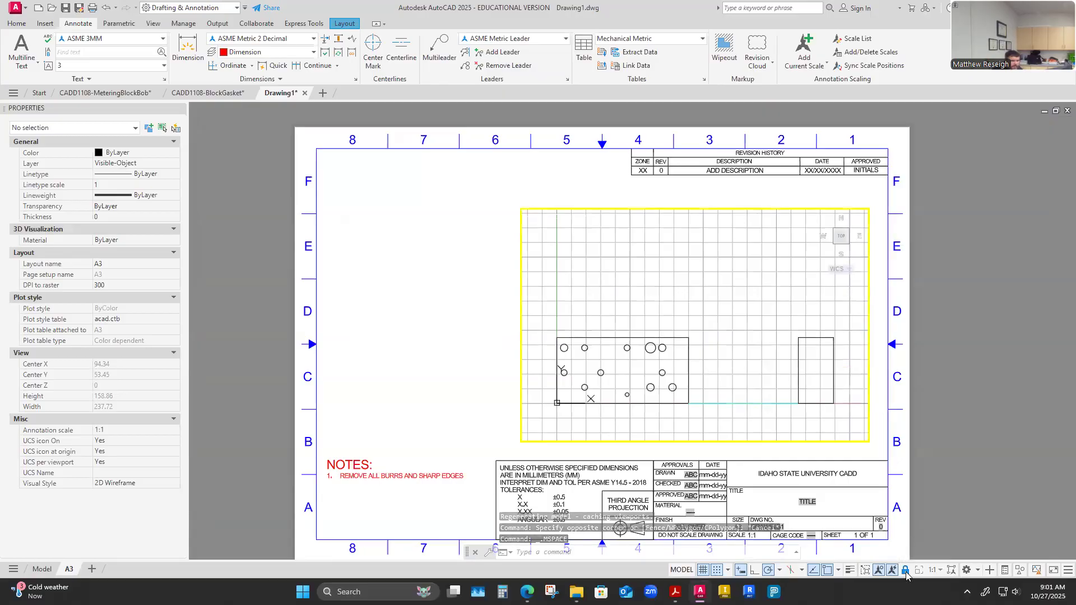
click(919, 571)
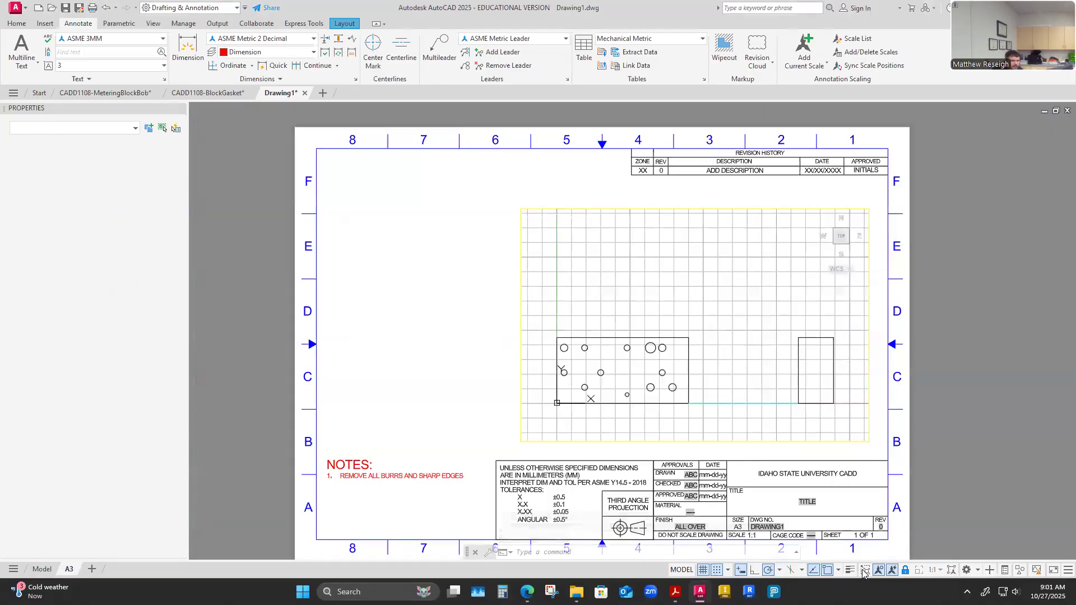
scroll(596, 380, up, 4)
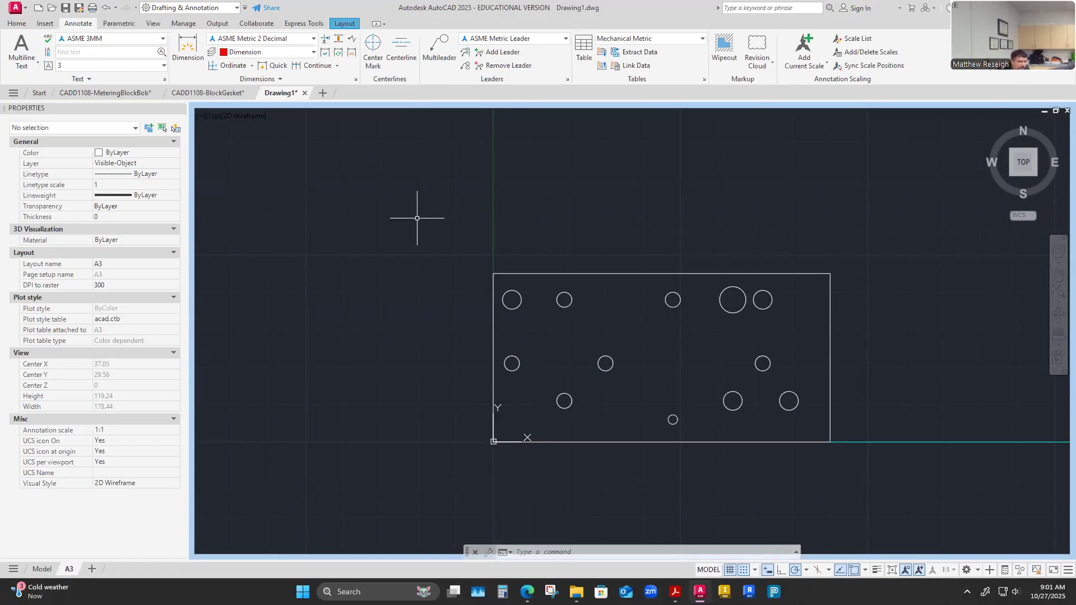
Make Dimension the current layer.
click(16, 23)
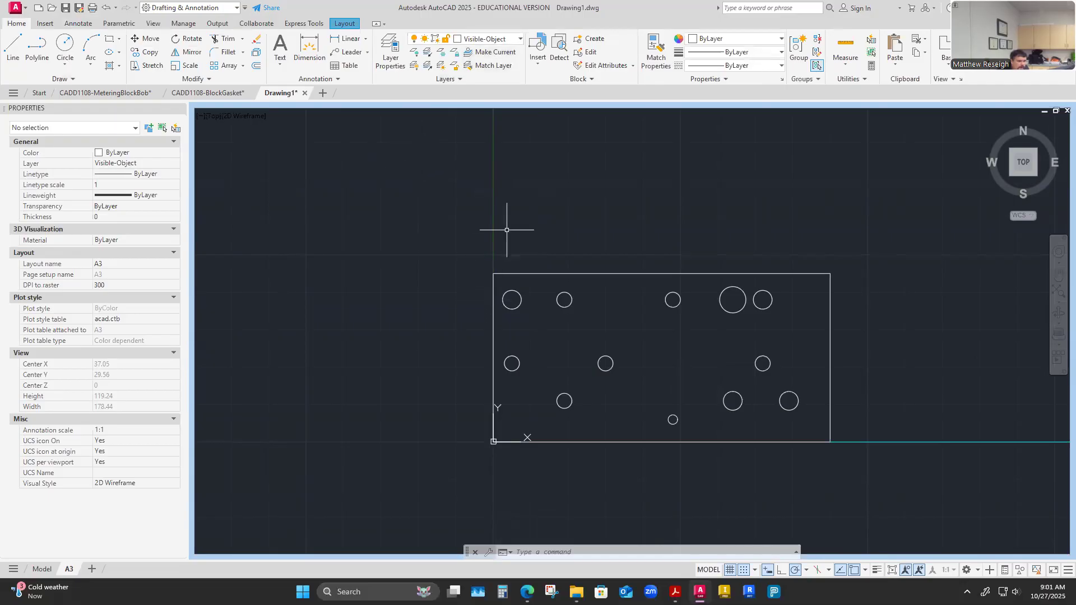
click(520, 38)
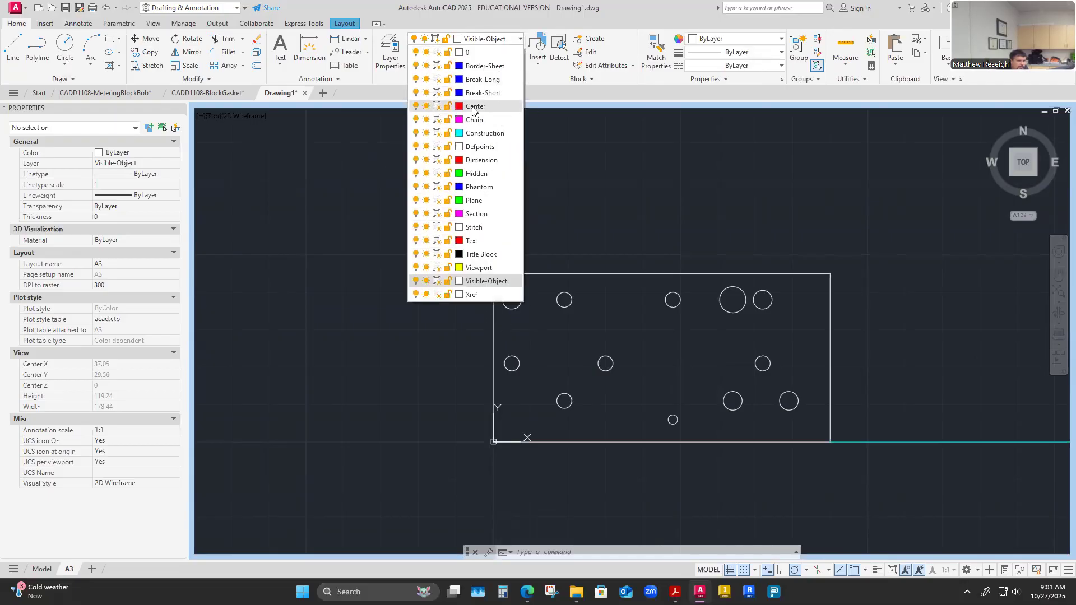
click(477, 162)
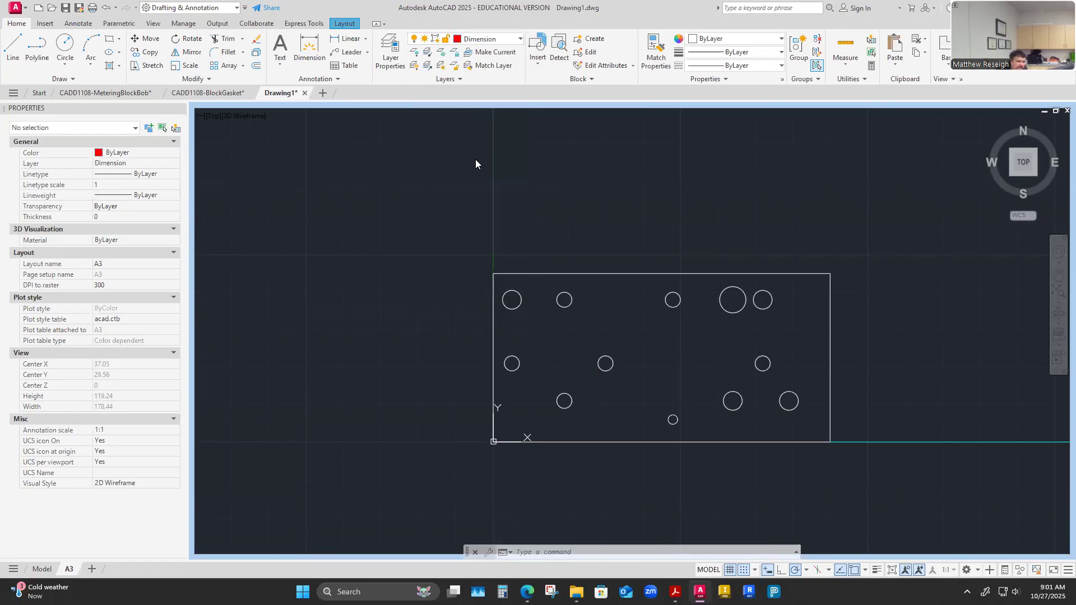
Examine the Dimension and Text layers' linetypes and lineweights in the layer properties, leaving the settings as they are.
click(518, 39)
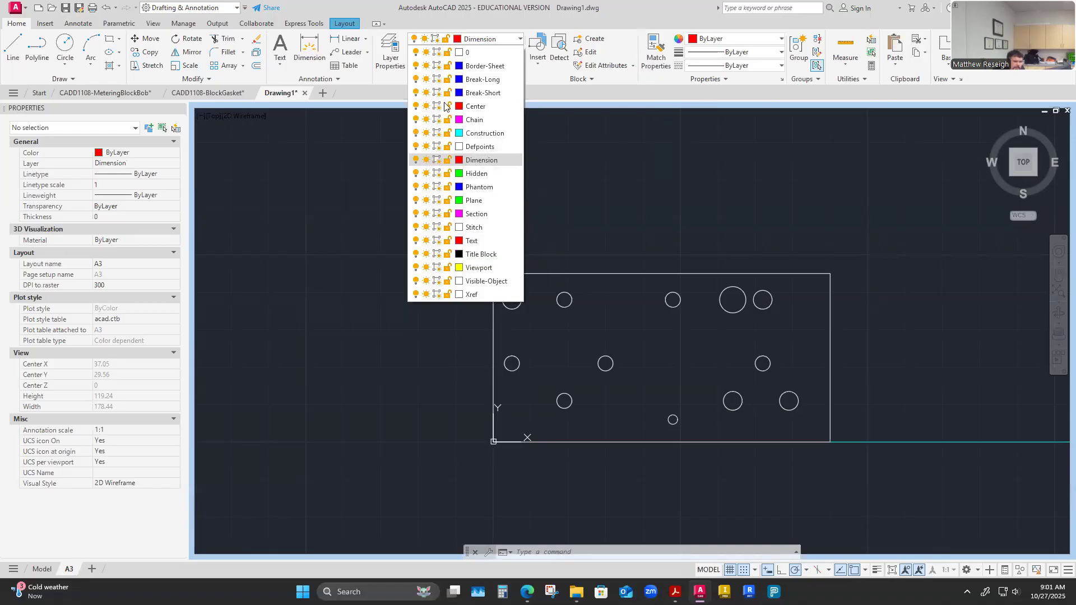
click(393, 66)
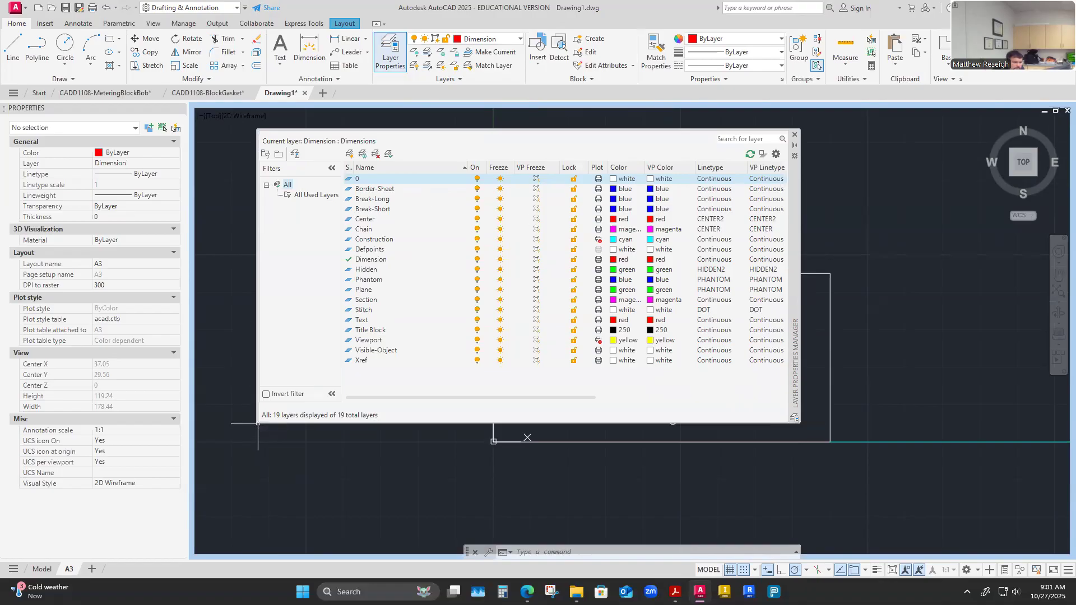
drag(258, 423, 230, 440)
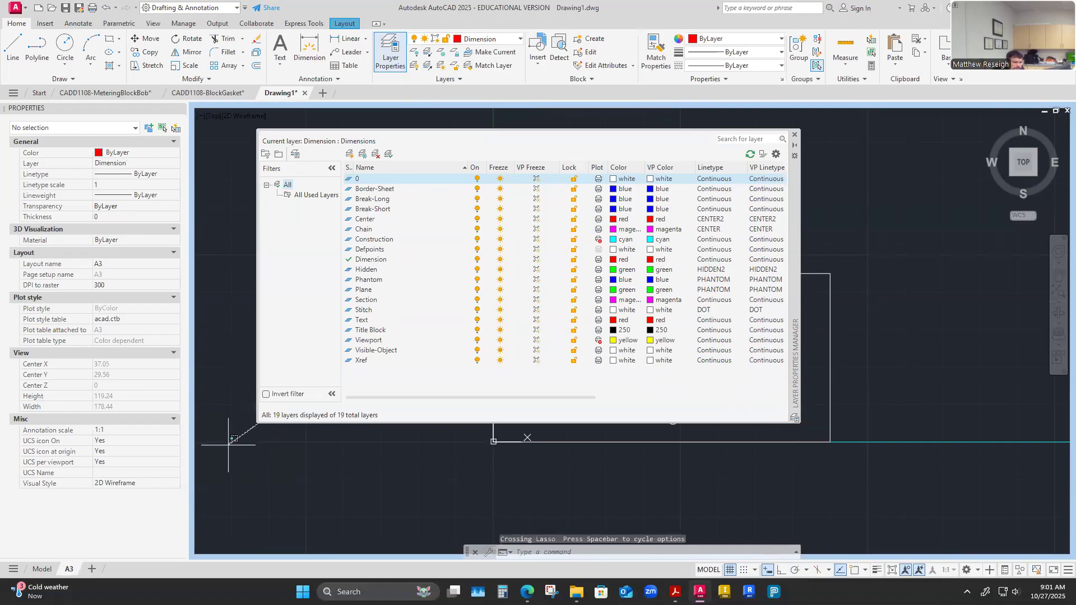
click(375, 260)
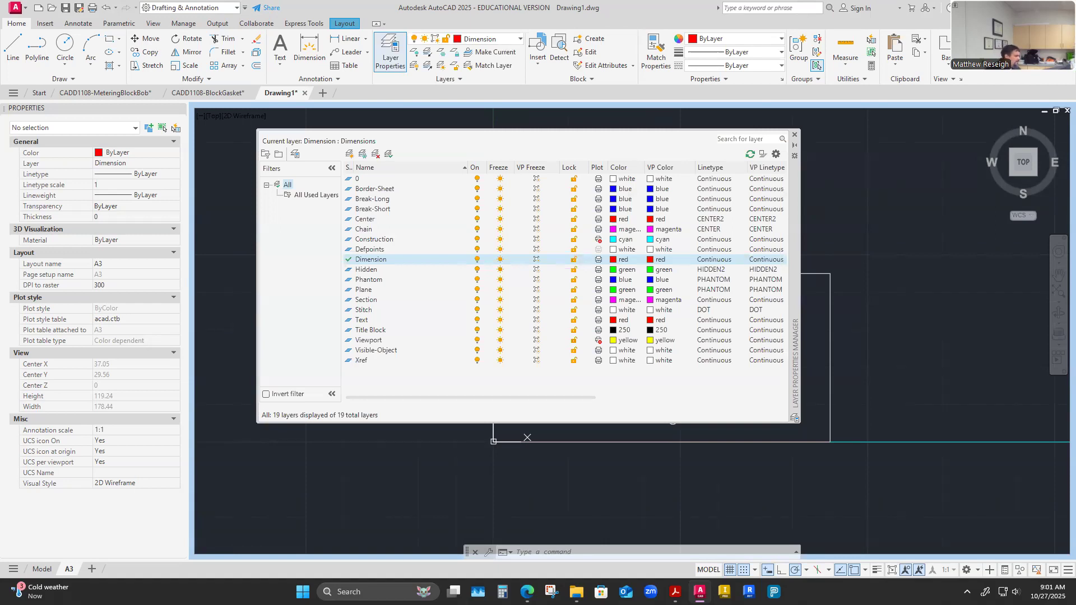
key(alt+Tab)
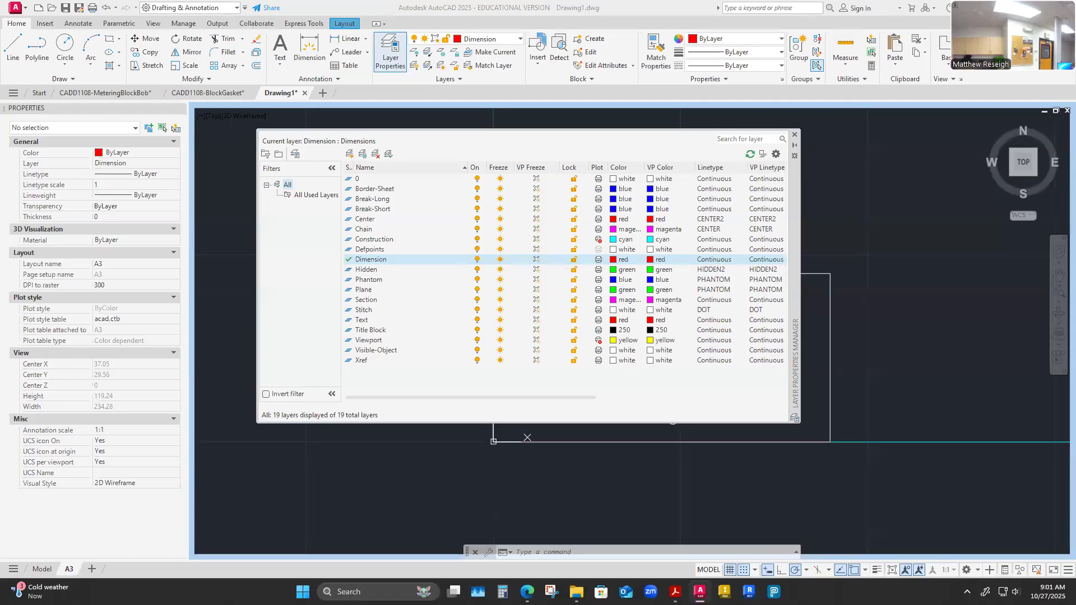
key(XF86AudioRaiseVolume)
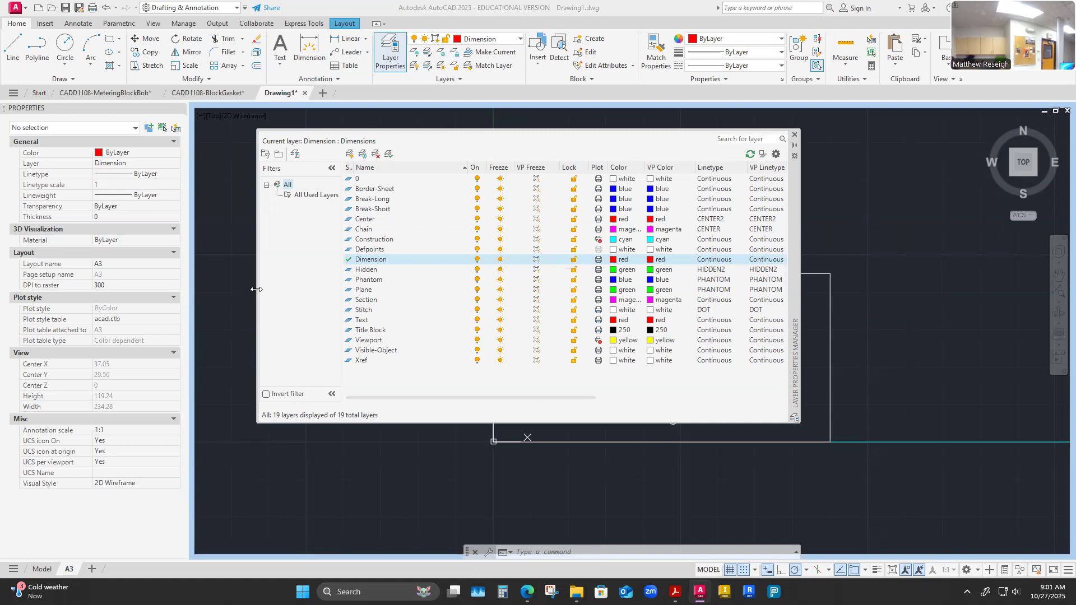
drag(256, 289, 190, 289)
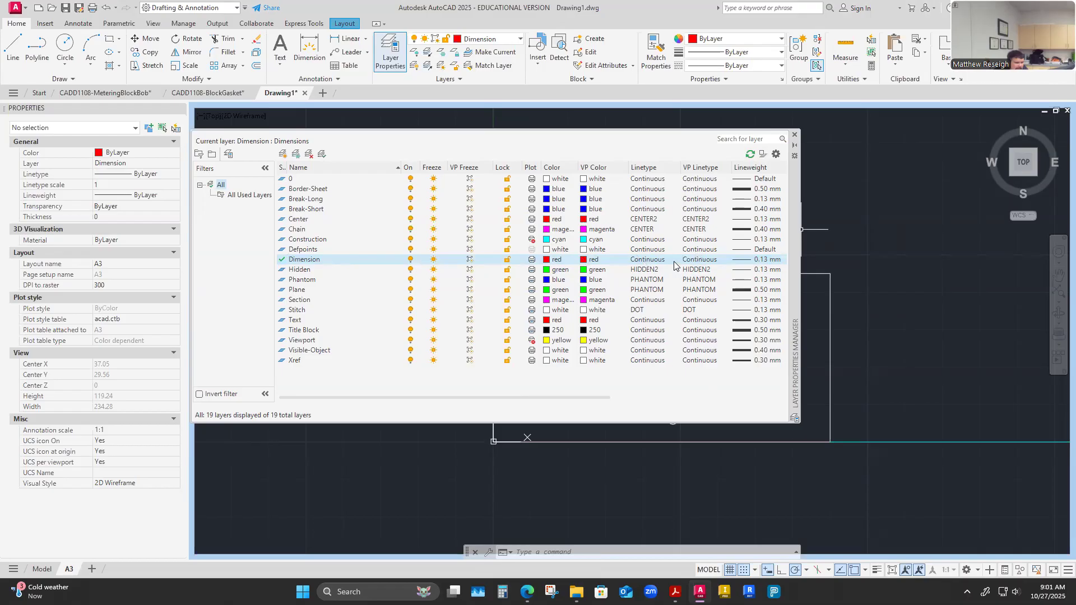
click(654, 323)
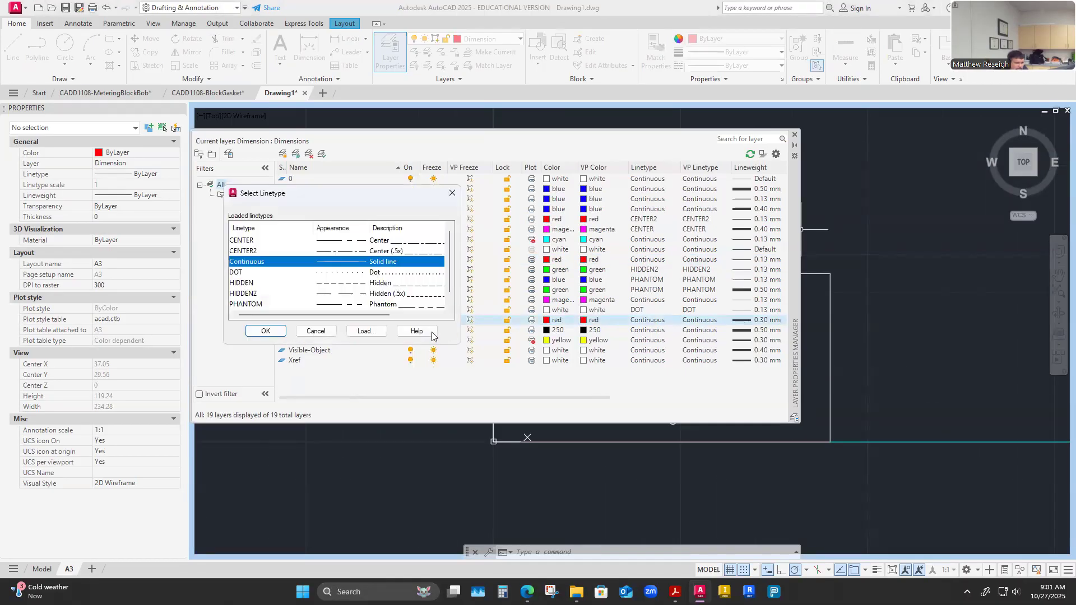
click(332, 332)
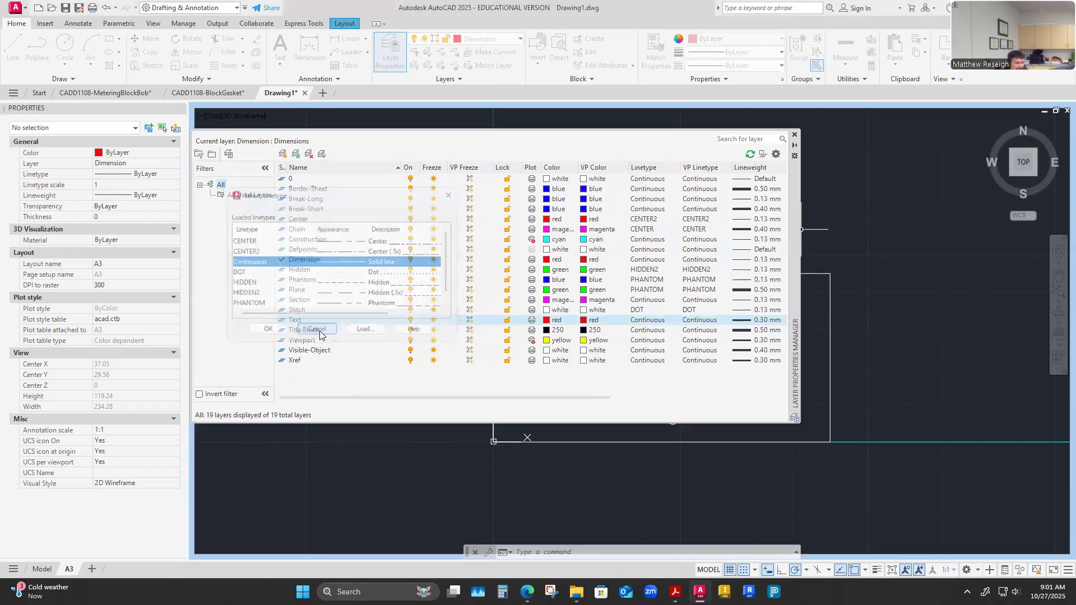
click(793, 135)
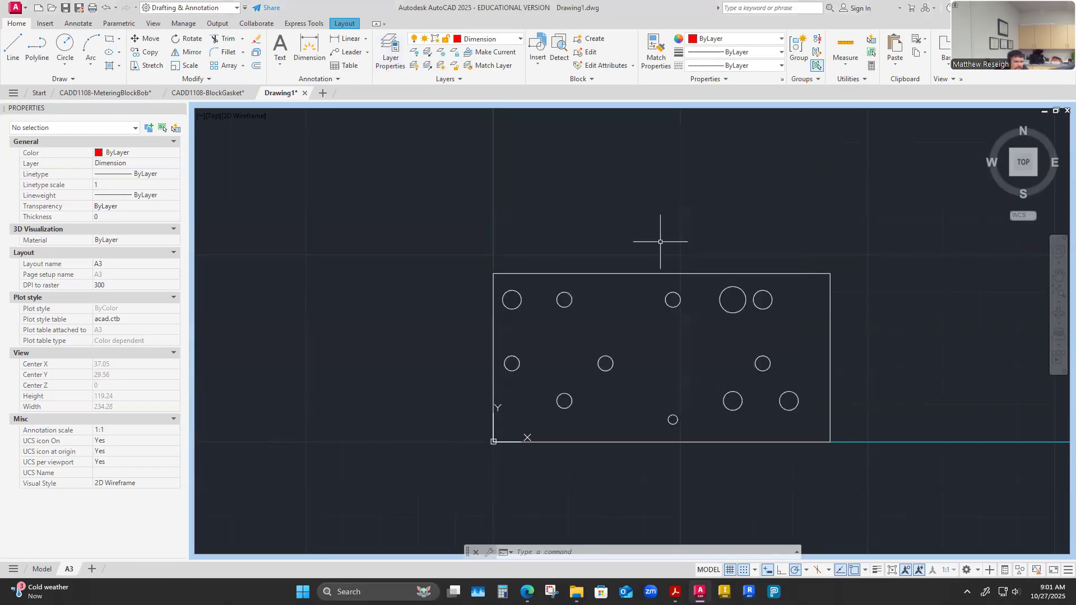
Draw a vertical line 25 mm long upward from the upper-left corner of the block's front view.
click(12, 46)
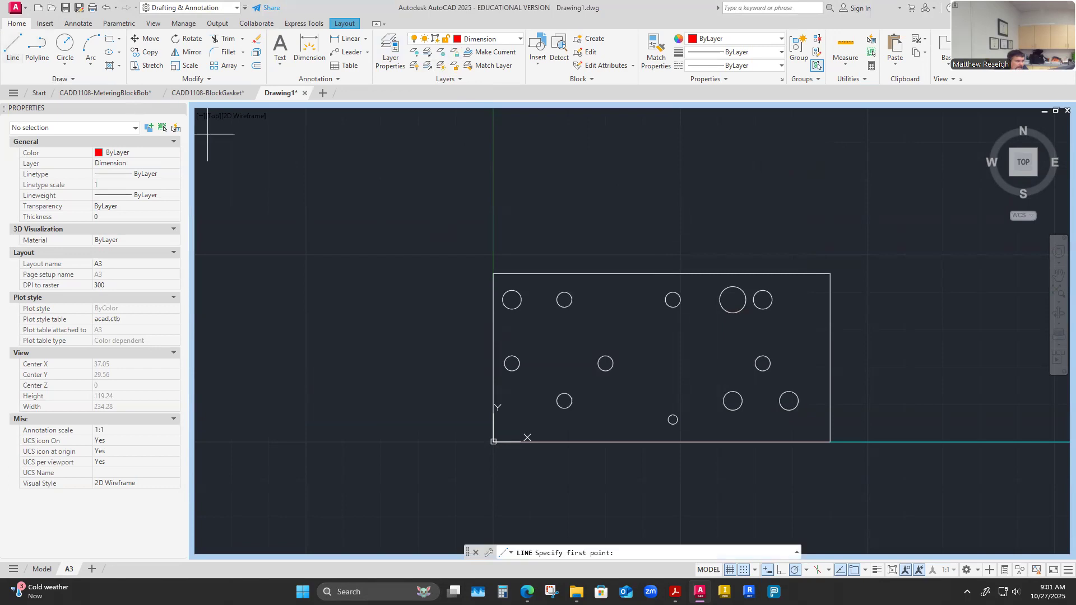
scroll(496, 258, up, 5)
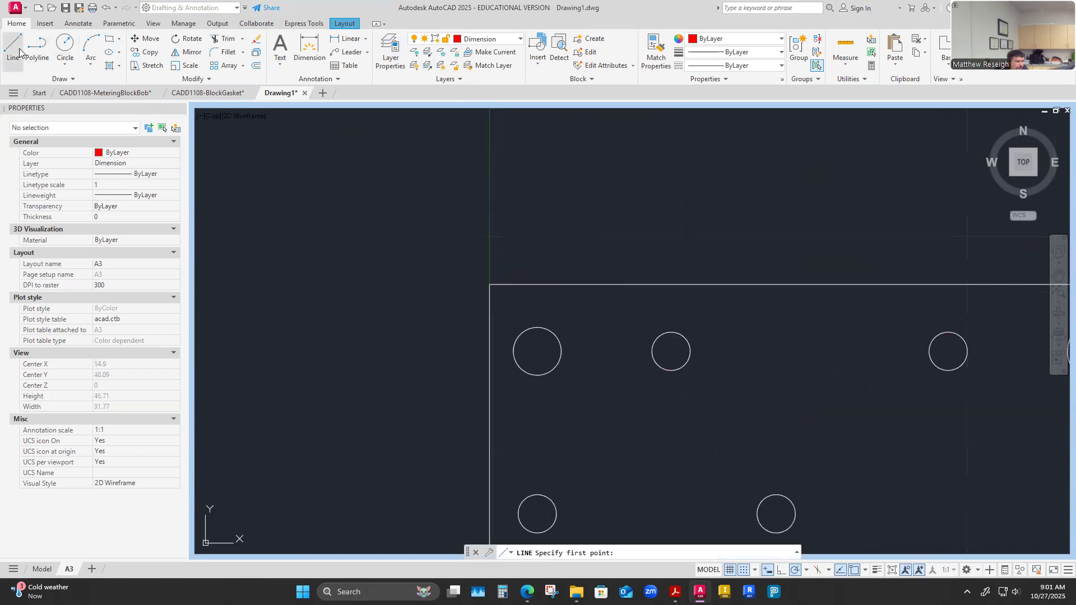
click(489, 284)
scroll(493, 243, down, 4)
scroll(490, 192, up, 4)
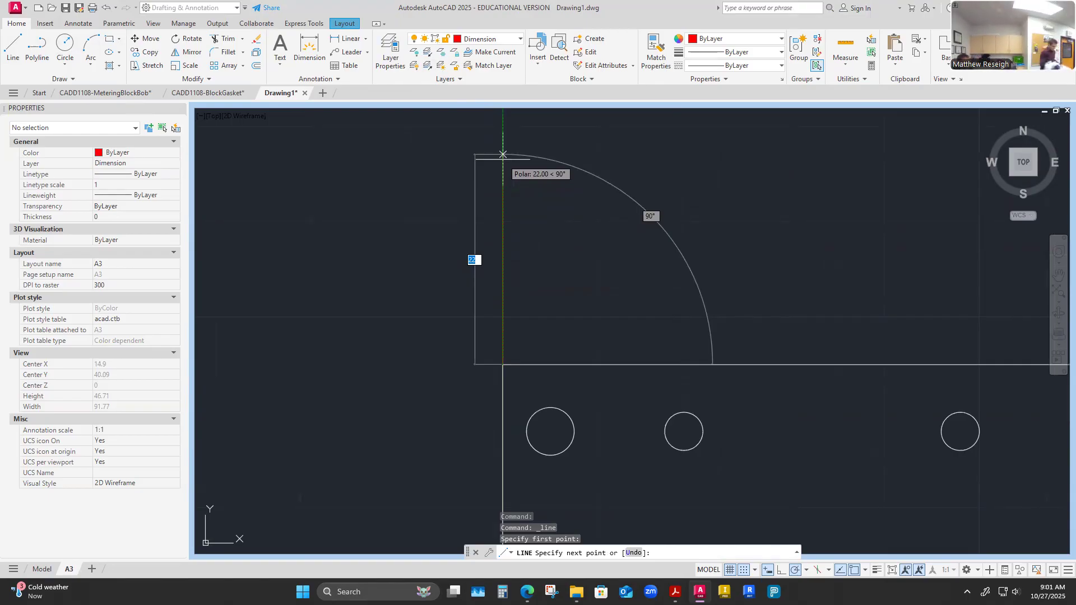
scroll(493, 193, down, 3)
scroll(513, 207, up, 2)
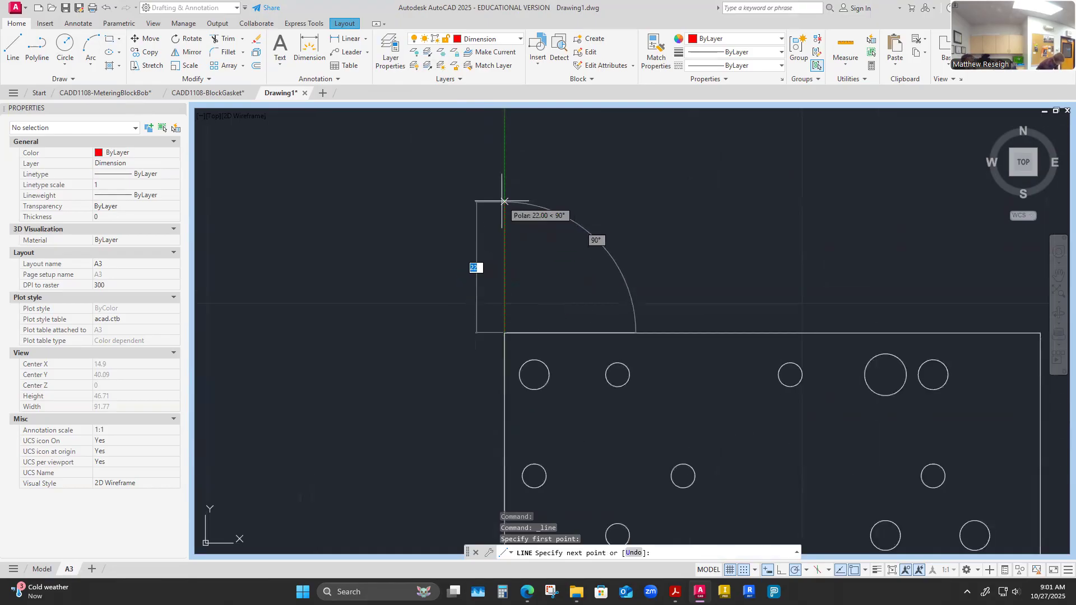
text(25)
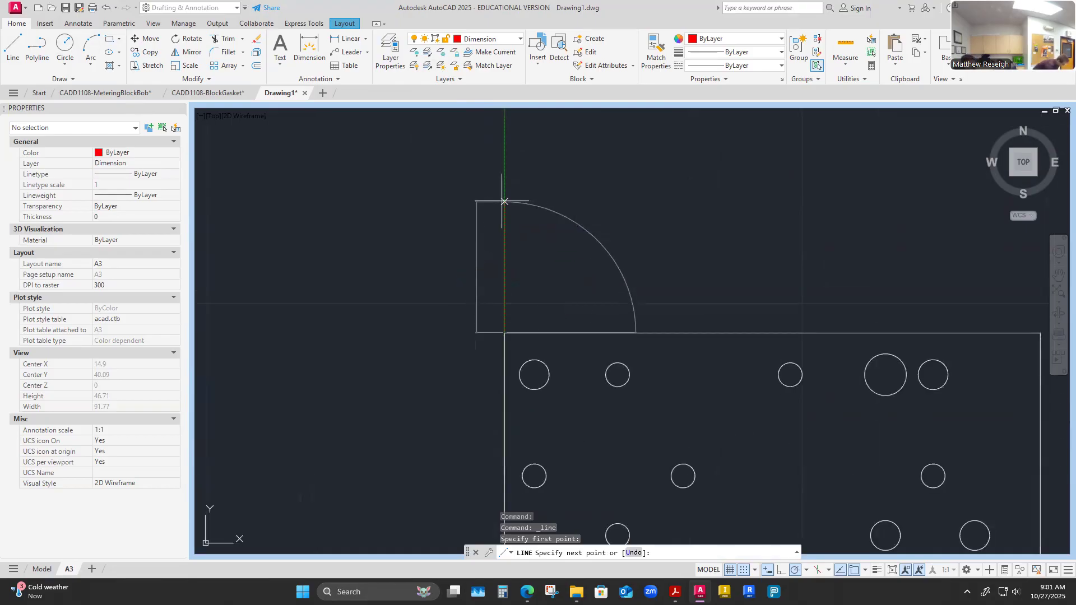
key(Return)
key(Escape)
scroll(448, 201, down, 5)
scroll(459, 227, up, 6)
scroll(434, 281, up, 6)
click(513, 287)
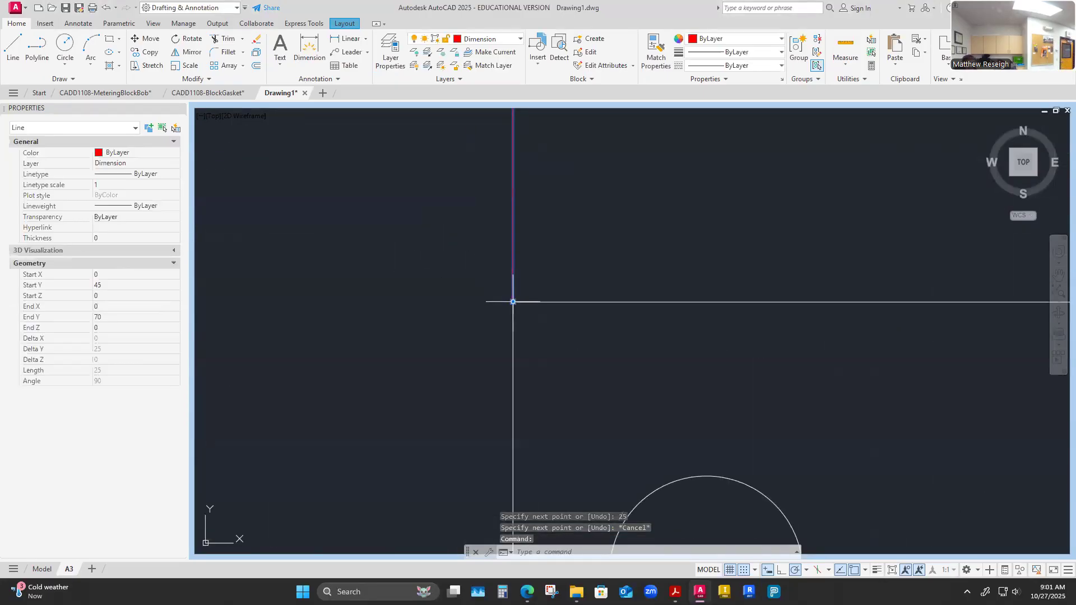
click(513, 302)
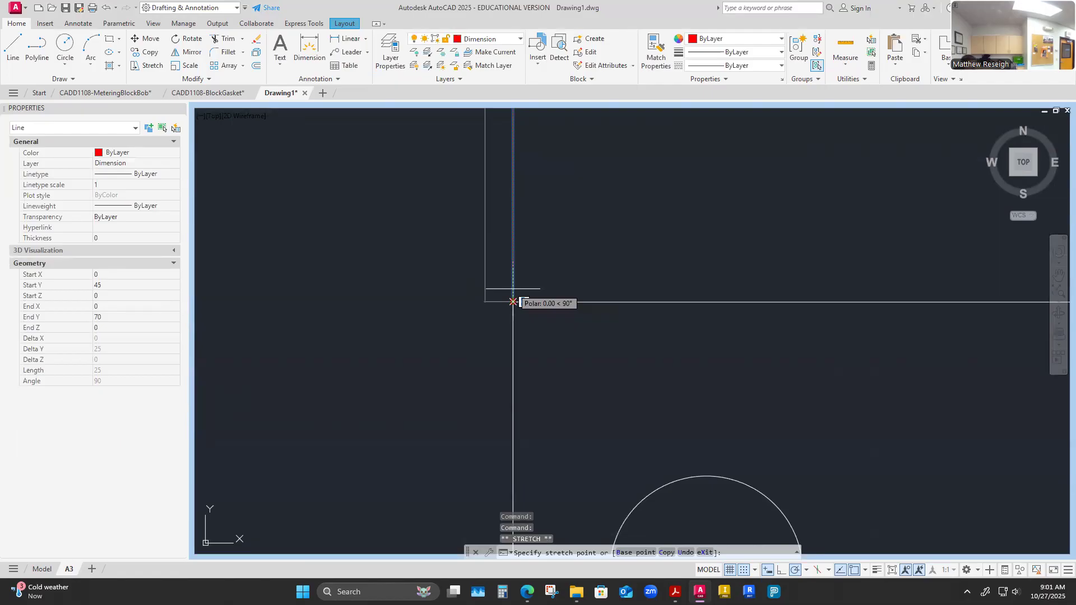
key(Escape)
key(Escape)
Draw a horizontal line 25 mm long to the right from the lower-right corner of the block's front view.
scroll(462, 284, down, 5)
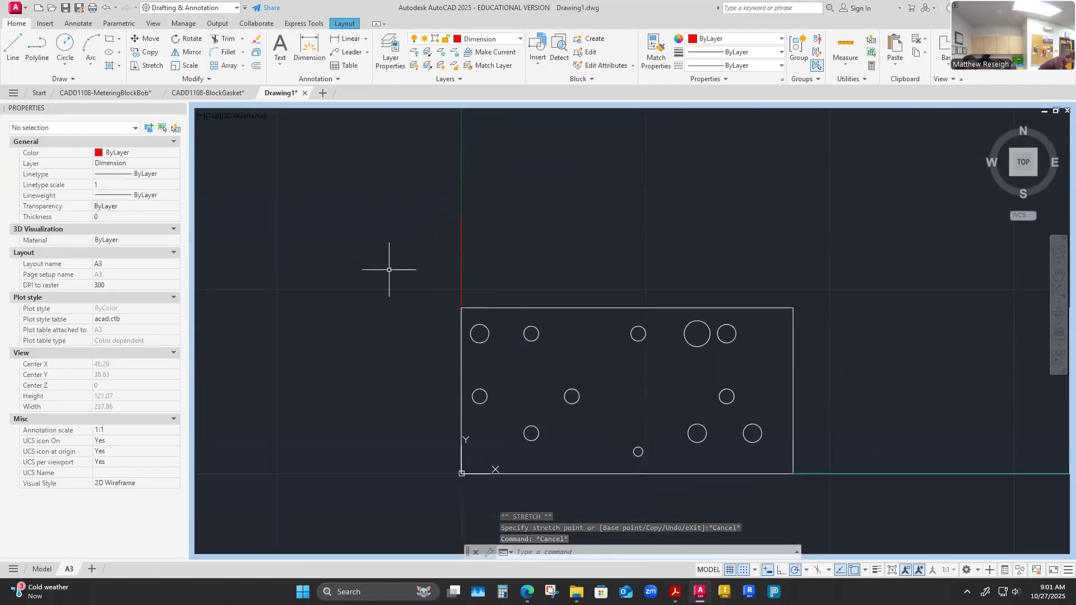
click(13, 45)
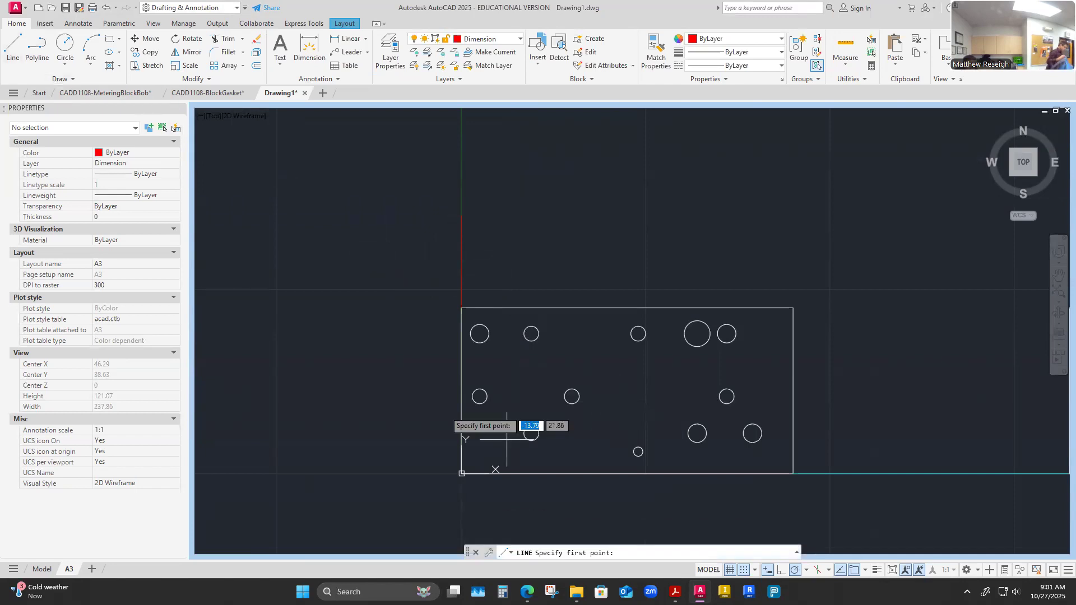
click(792, 474)
text(25)
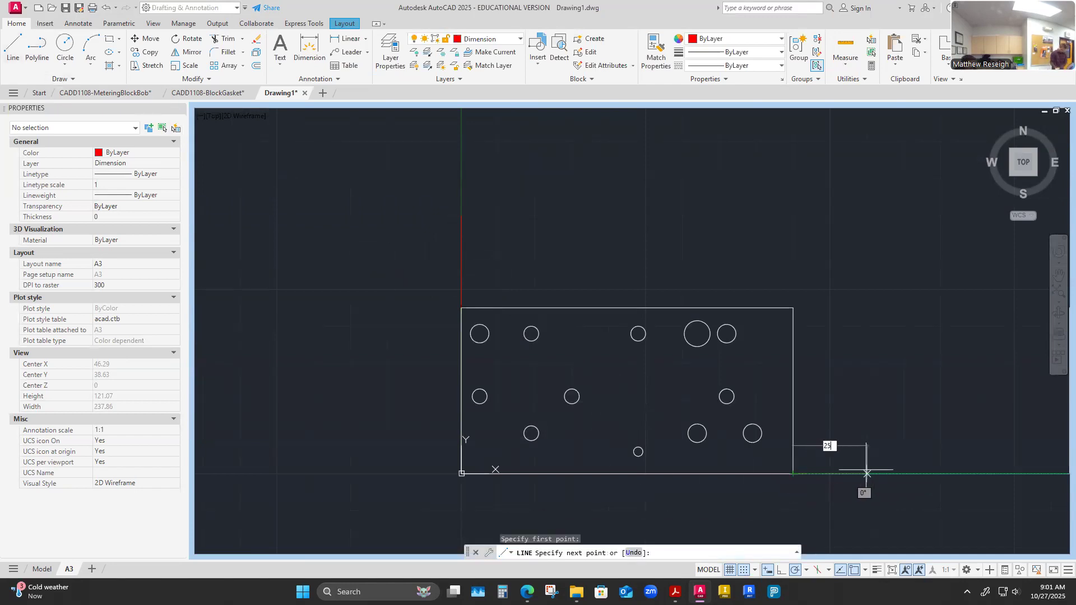
key(Return)
key(Escape)
Send the 25 mm red horizontal line at the front view's lower-right corner to the back of the draw order.
scroll(828, 464, up, 3)
scroll(824, 465, down, 5)
scroll(824, 464, up, 4)
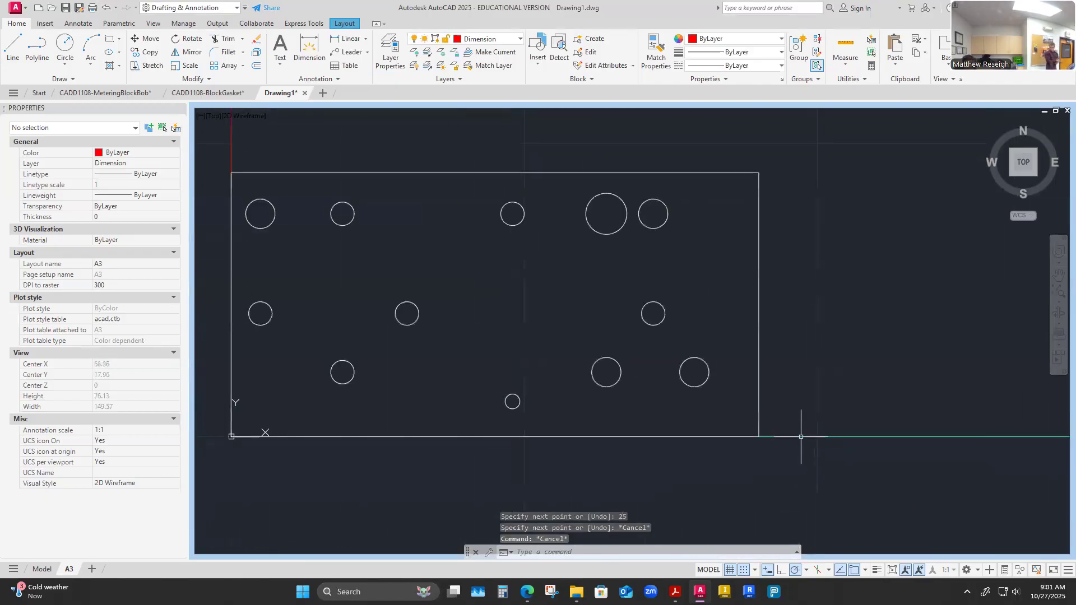
click(824, 437)
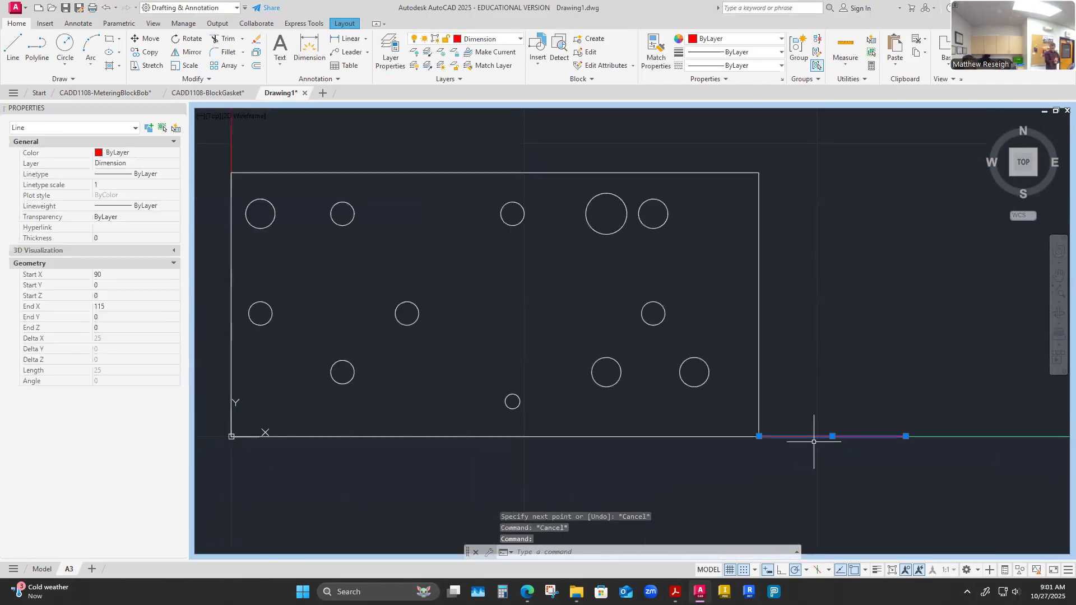
click(207, 79)
click(248, 107)
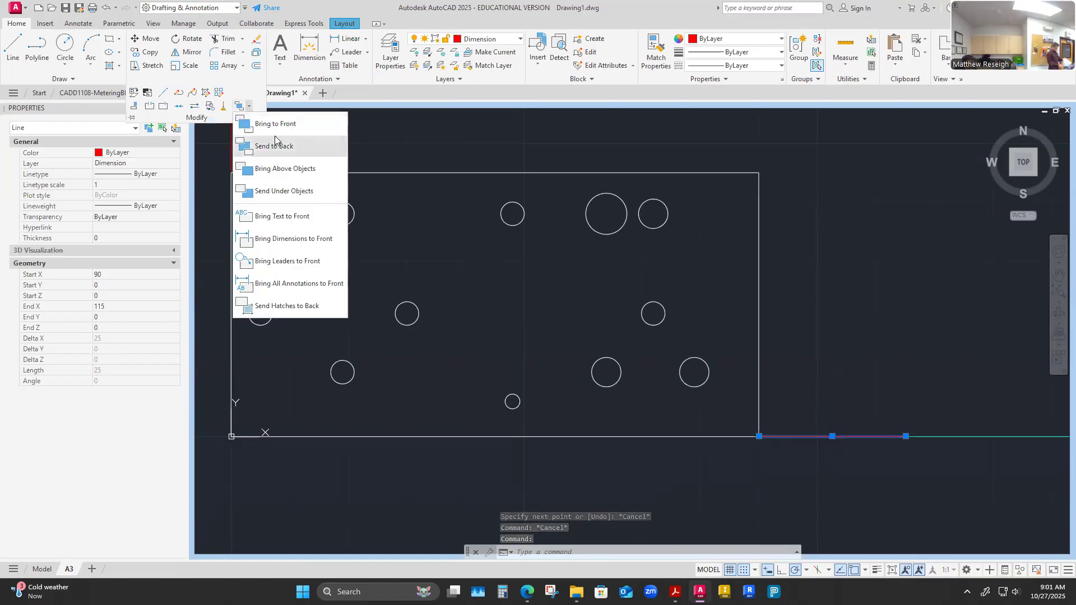
click(277, 142)
click(826, 359)
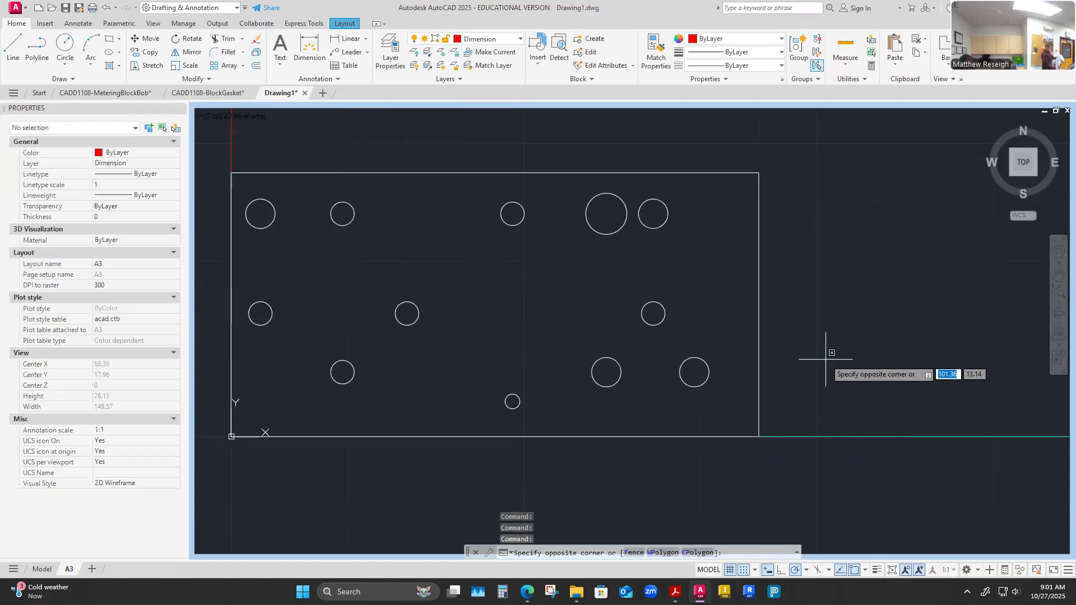
key(Escape)
key(Escape)
Send the cyan construction line between the front and side views to the back of the draw order.
click(912, 437)
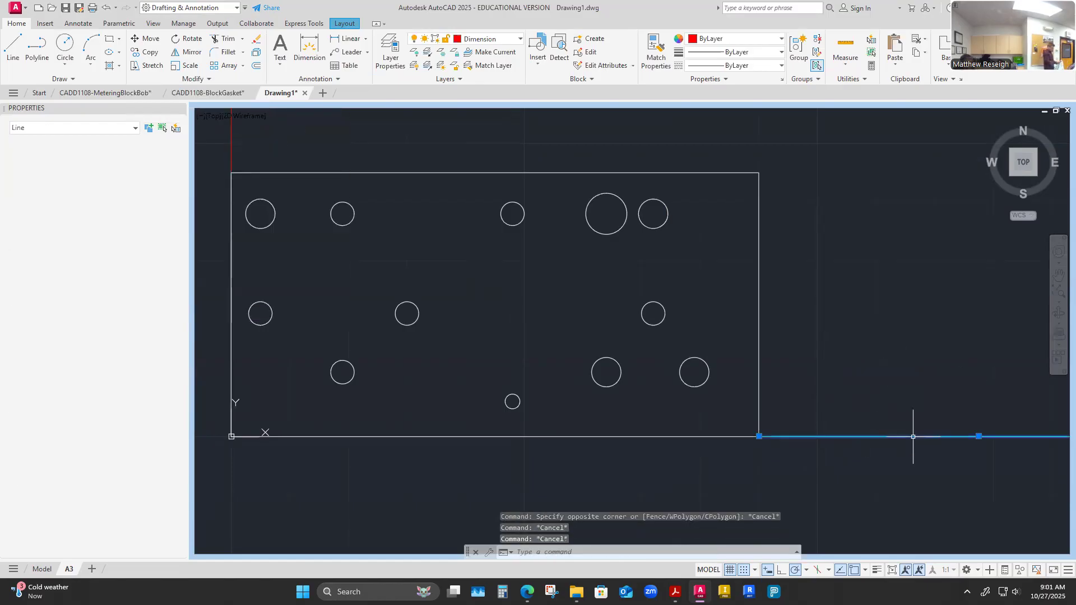
click(206, 78)
click(249, 111)
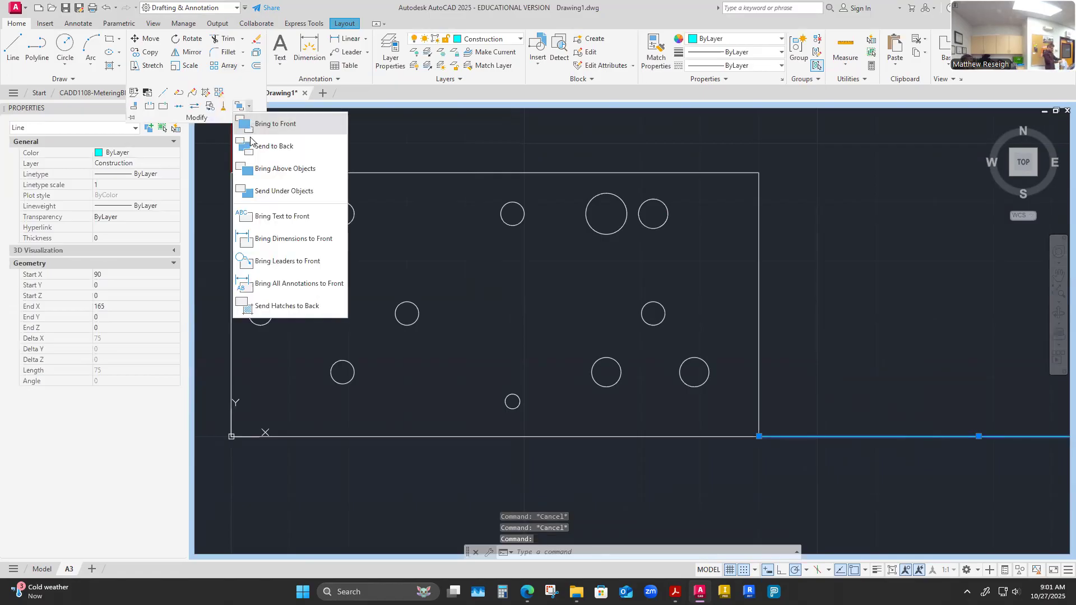
click(274, 146)
click(831, 365)
key(Escape)
scroll(768, 335, down, 2)
scroll(767, 334, down, 3)
scroll(814, 367, up, 4)
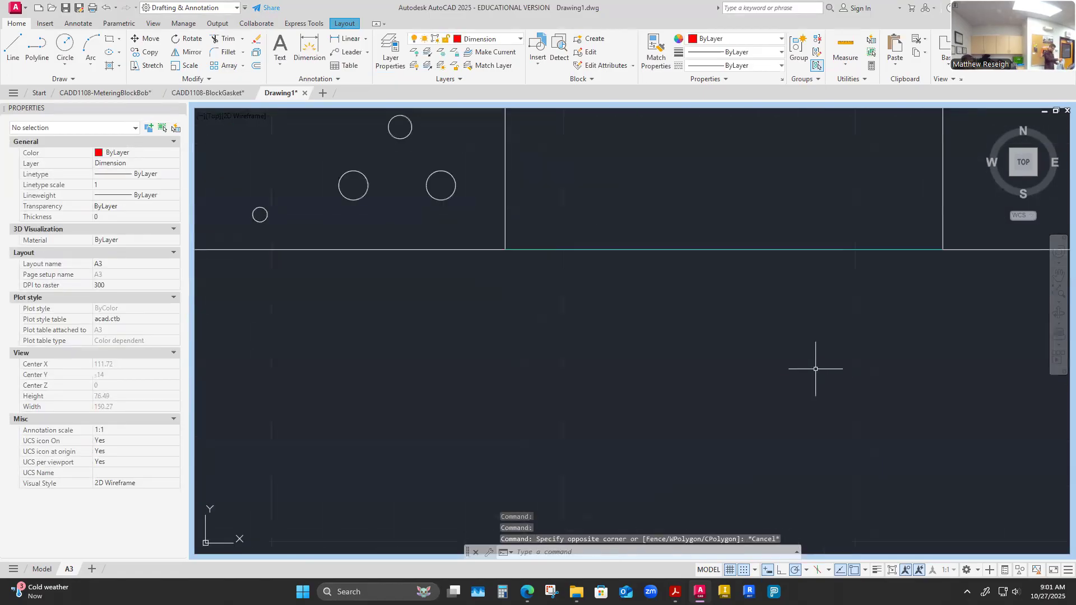
Turn off the Construction layer.
click(535, 247)
key(Escape)
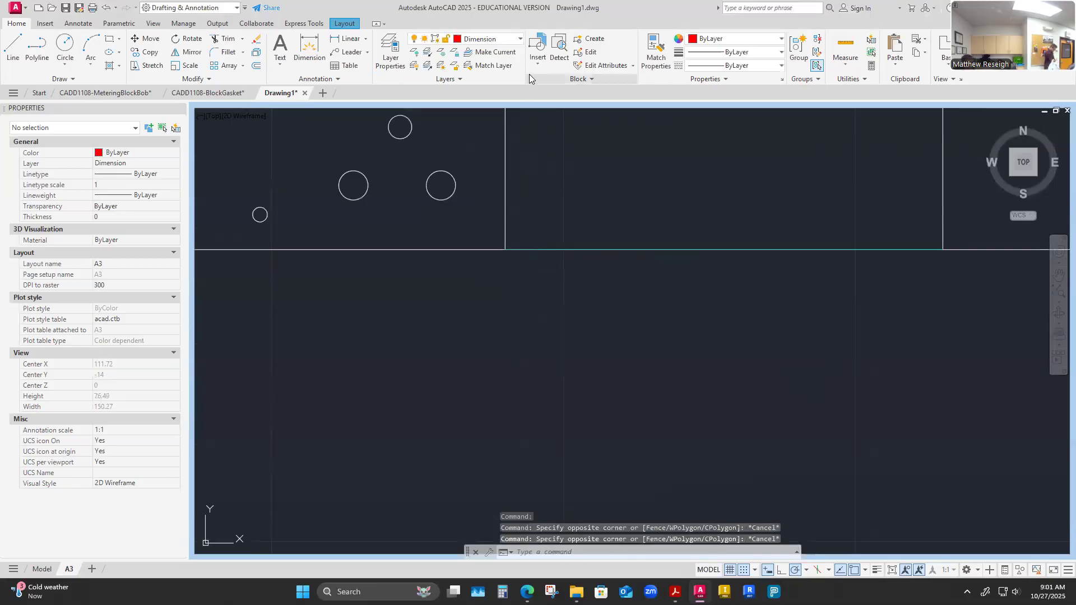
click(520, 39)
click(415, 134)
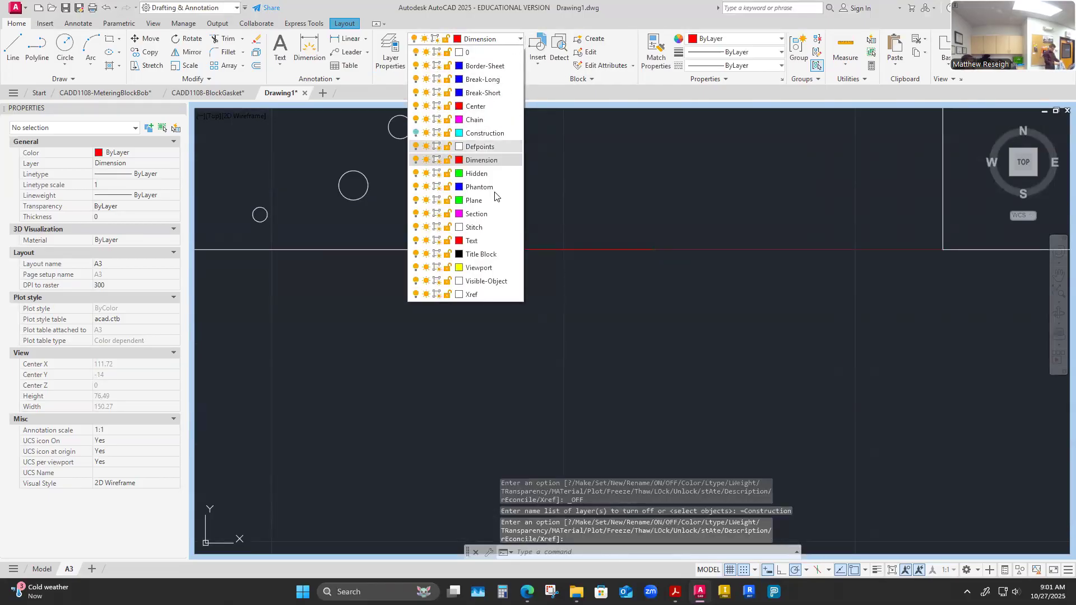
Draw a horizontal line 25 mm long to the right from the lower-right corner of the side view.
scroll(605, 238, down, 3)
scroll(607, 255, up, 2)
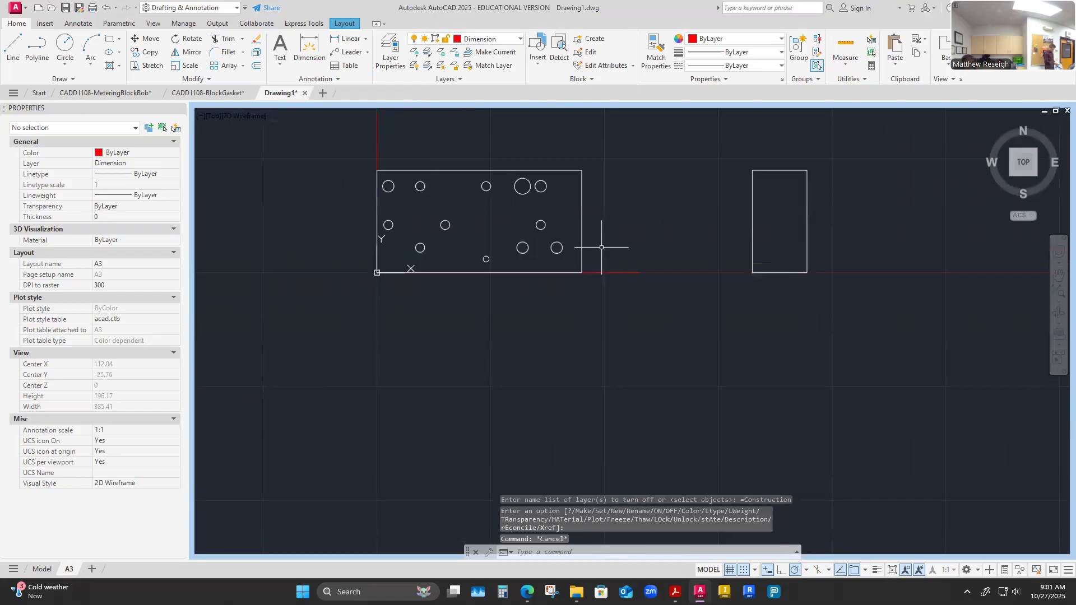
scroll(601, 247, down, 2)
scroll(571, 151, up, 2)
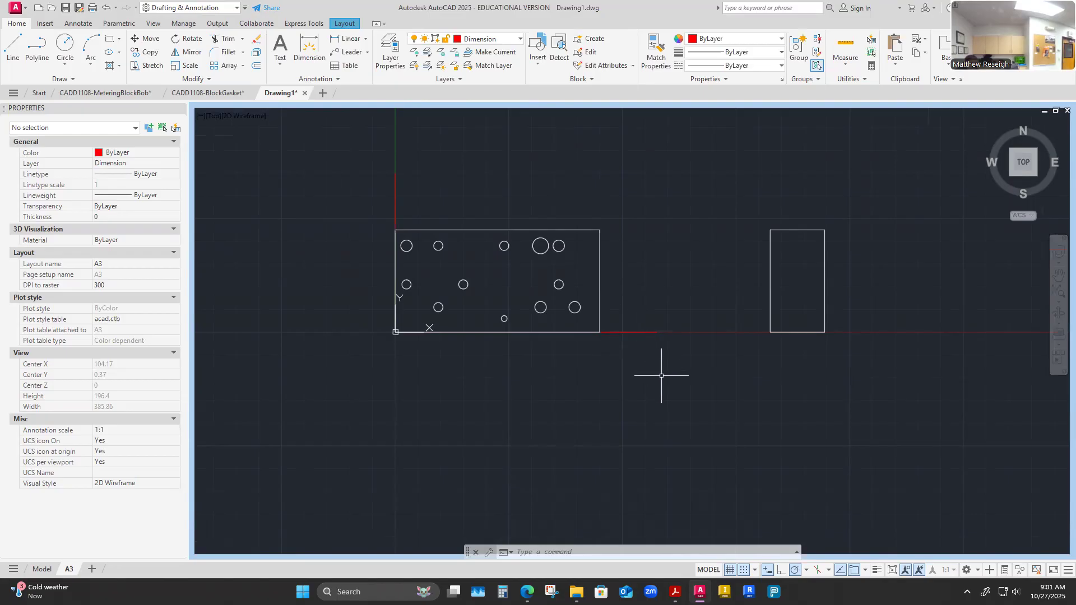
click(13, 48)
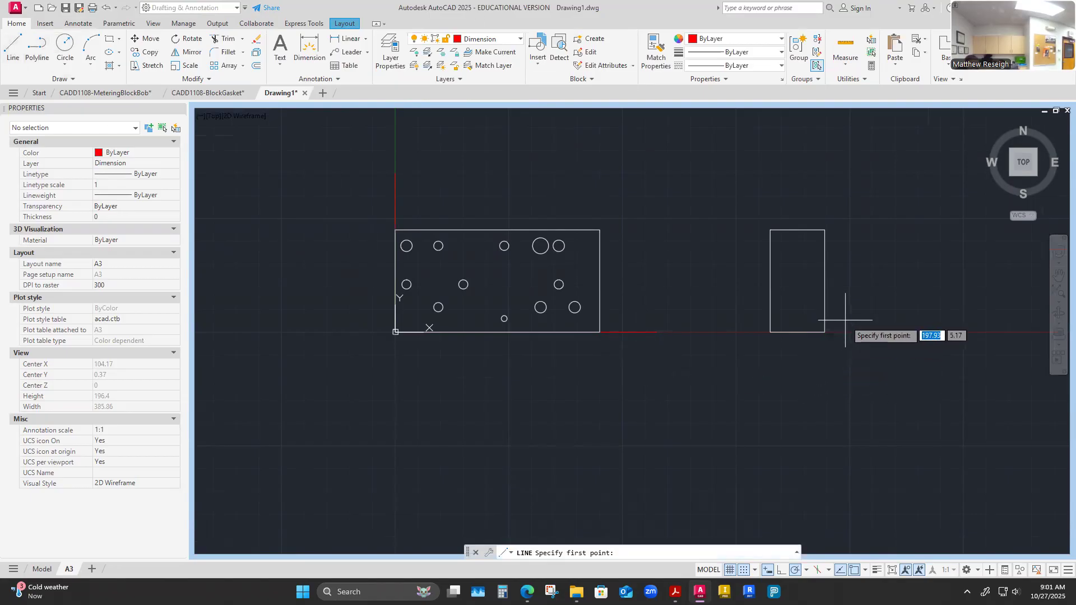
click(825, 332)
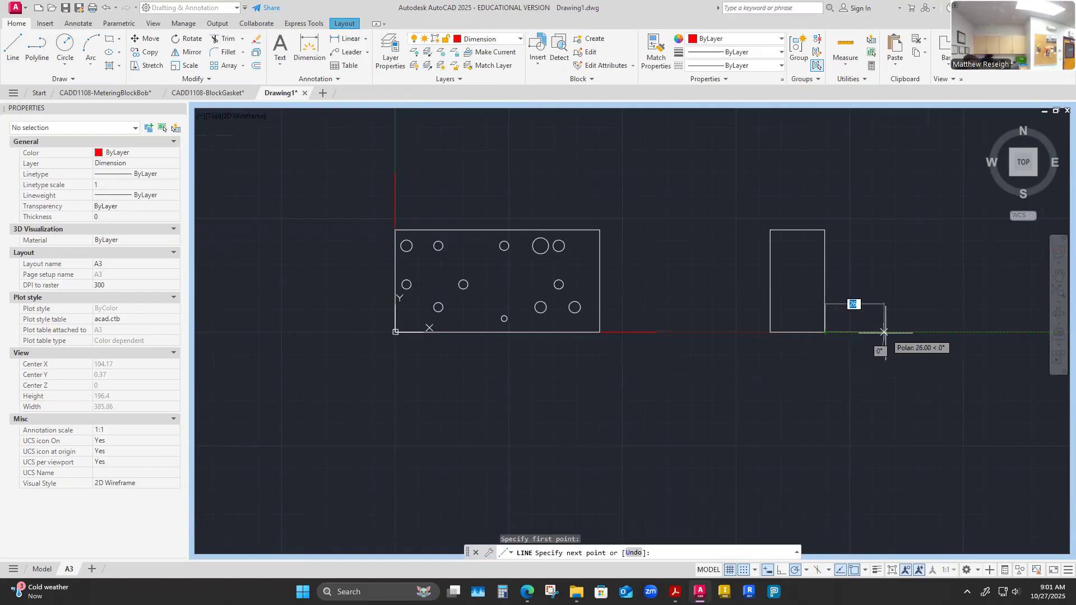
text(25)
key(Return)
key(Escape)
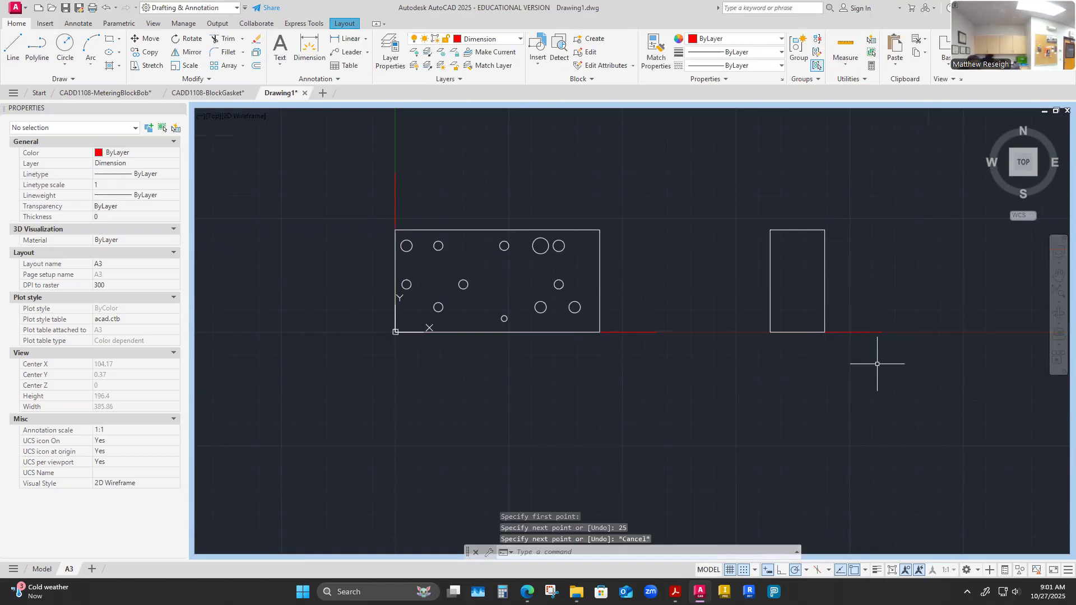
Draw a vertical line 25 mm long upward from the upper-left corner of the side view.
key(Return)
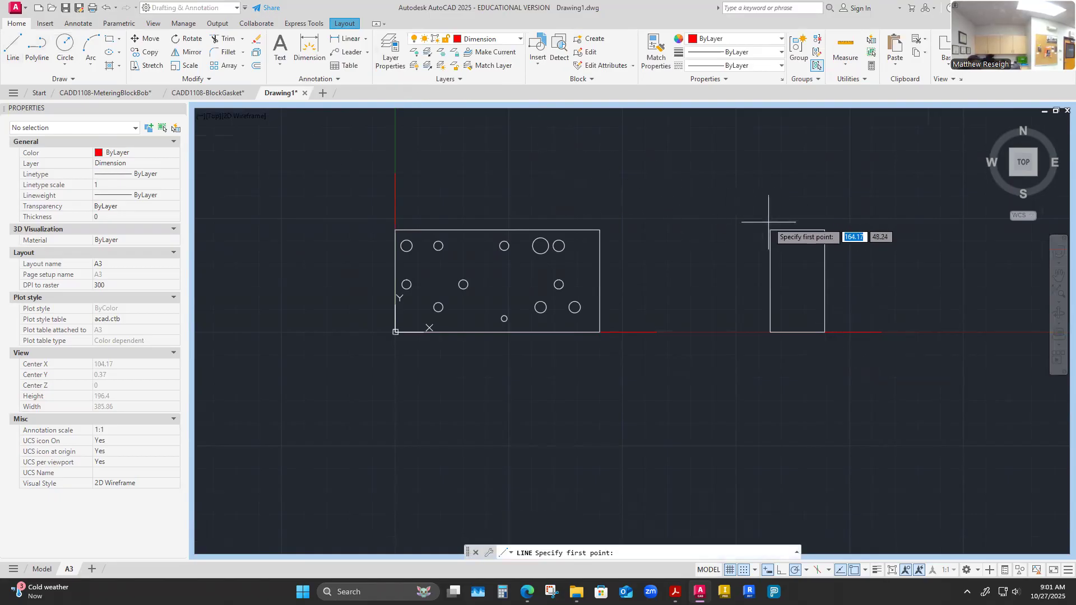
click(769, 229)
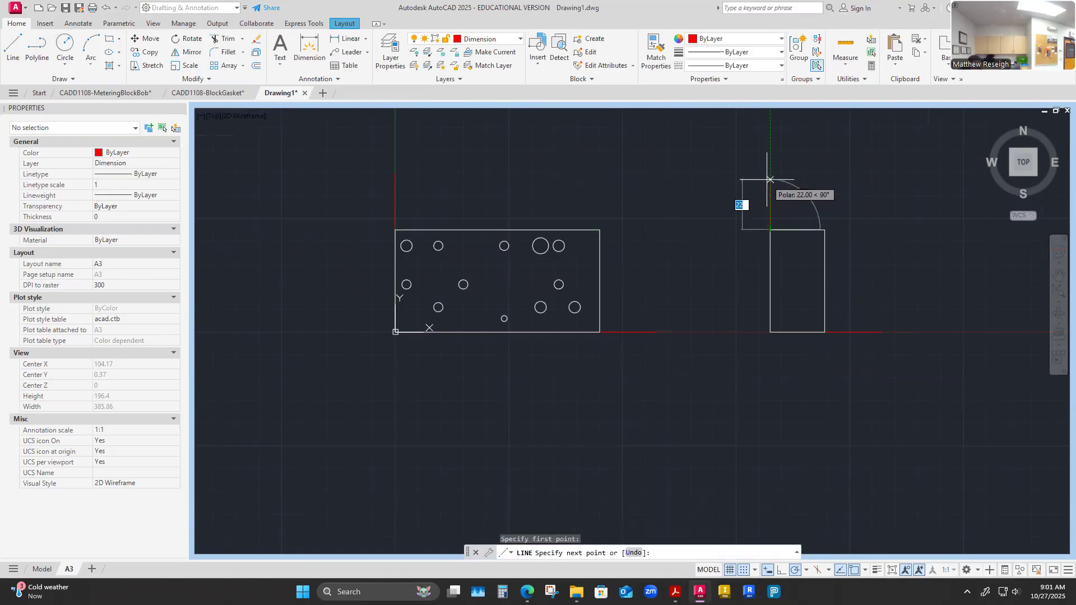
text(25)
key(Return)
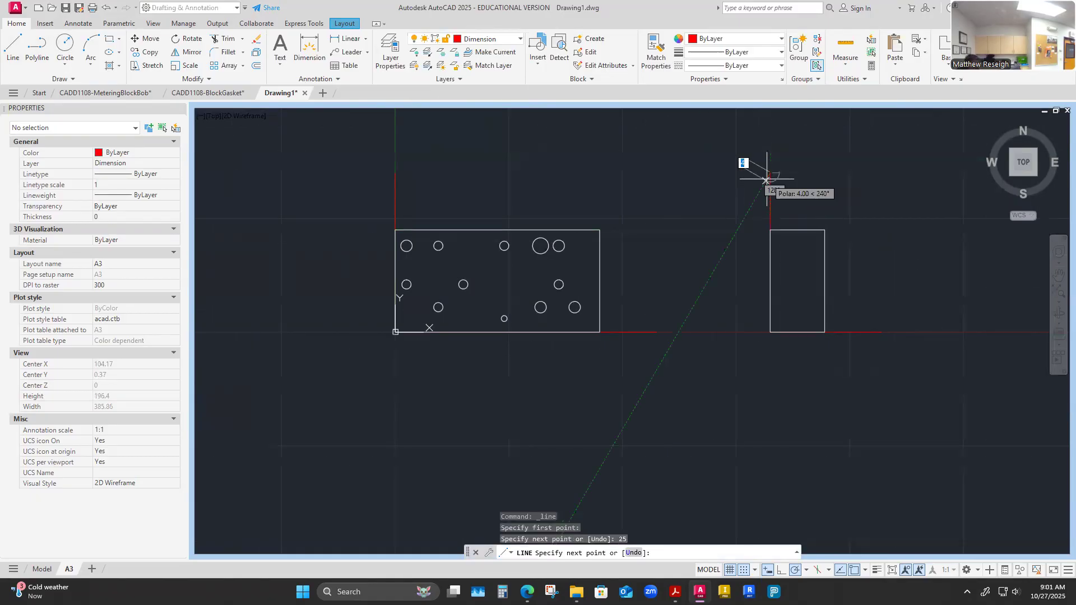
key(Escape)
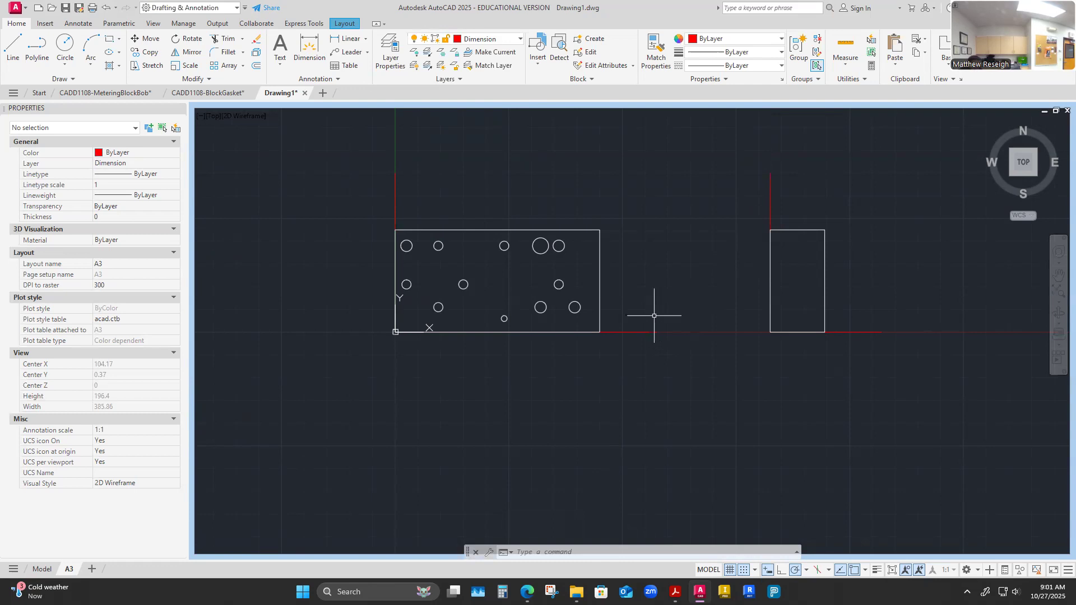
Make Visible-Object the current layer.
scroll(382, 166, up, 2)
scroll(379, 160, up, 2)
scroll(378, 153, down, 5)
scroll(381, 150, up, 8)
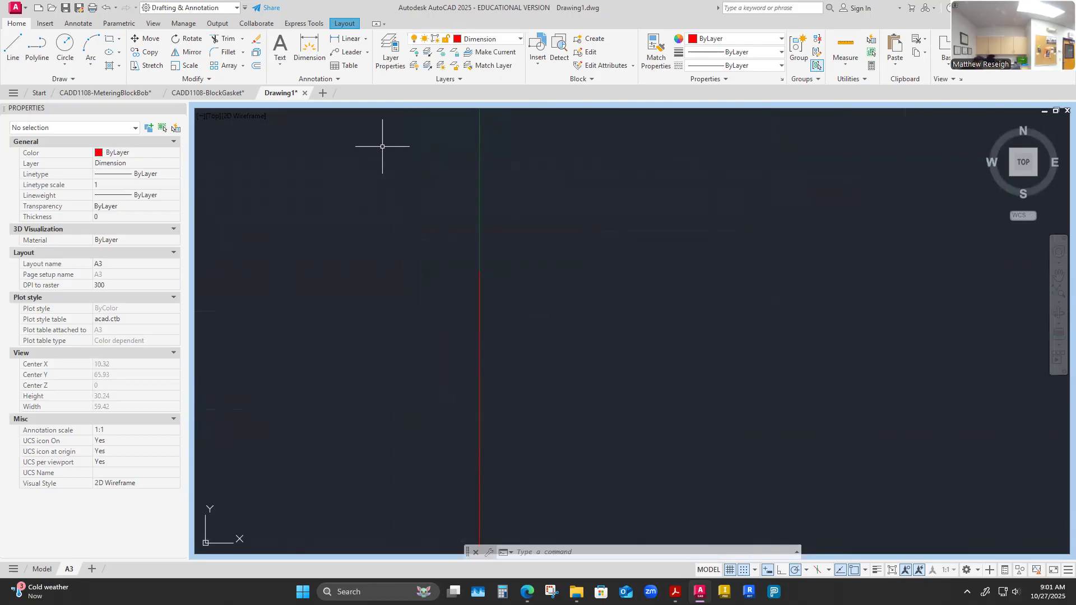
click(520, 40)
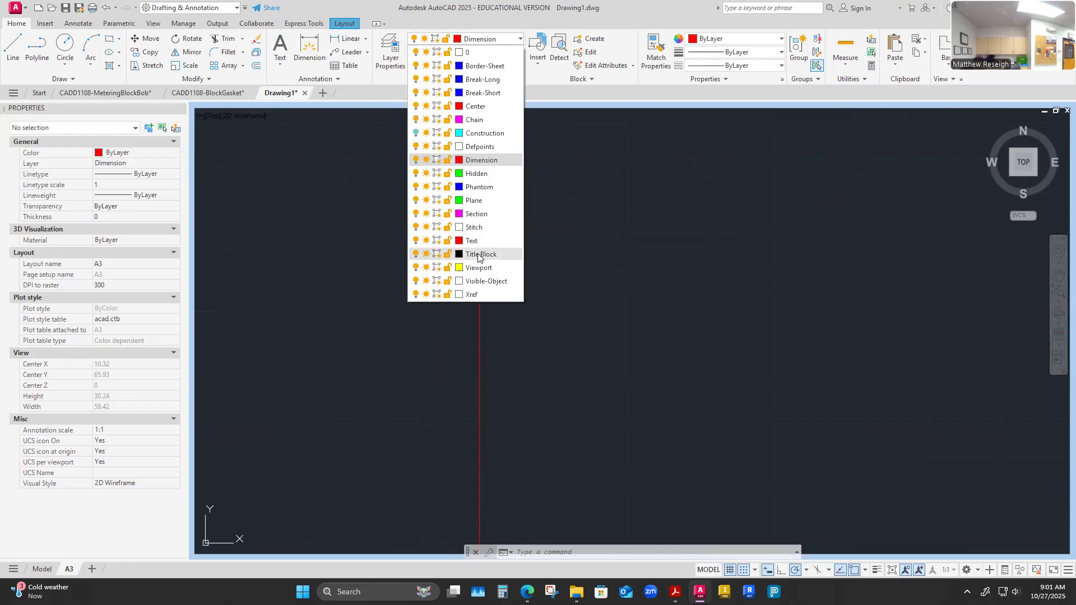
click(474, 281)
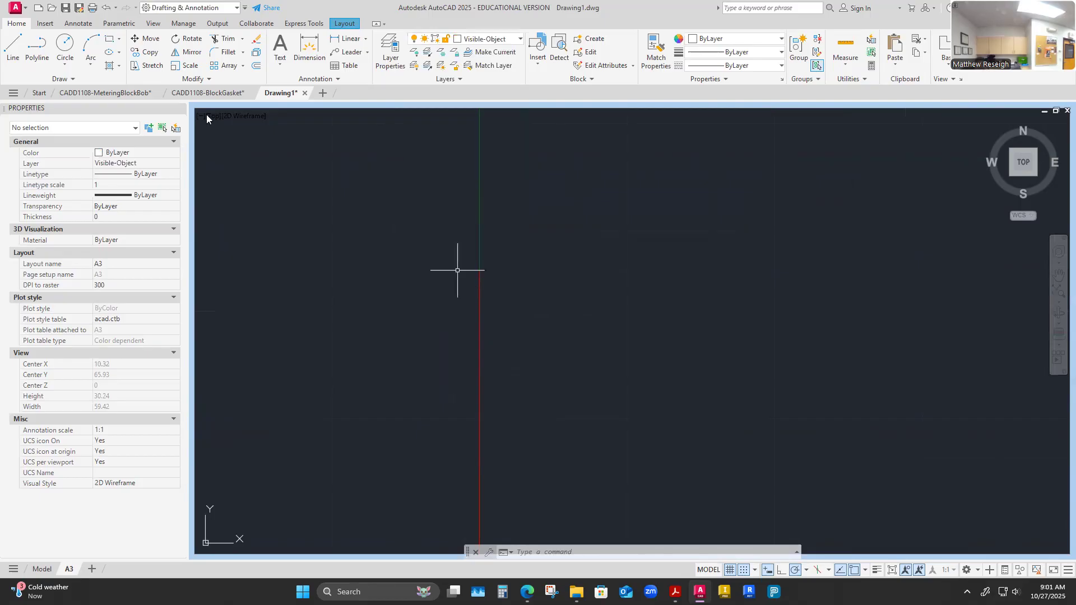
Draw a polyline arrowhead 6 mm long upward from the top of the front view's vertical axis line, with starting width 2 and ending width 0.
click(37, 48)
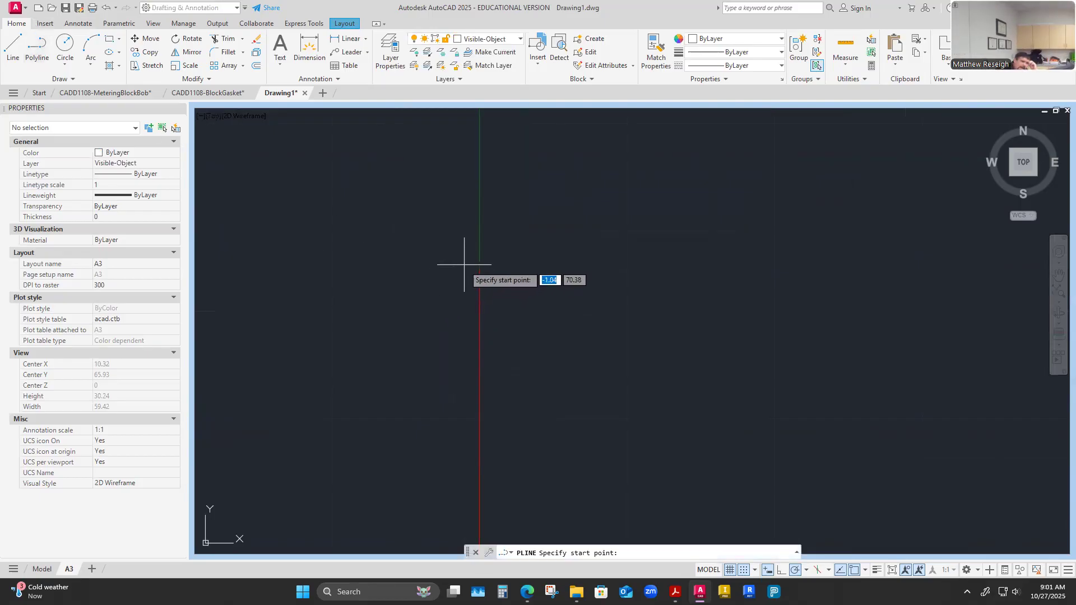
click(480, 271)
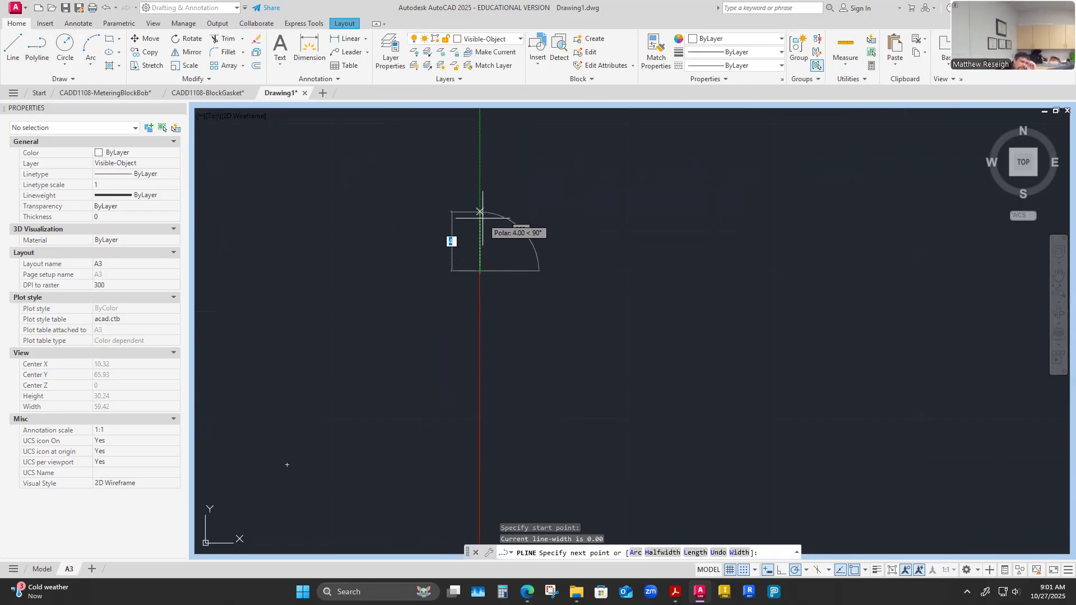
click(738, 553)
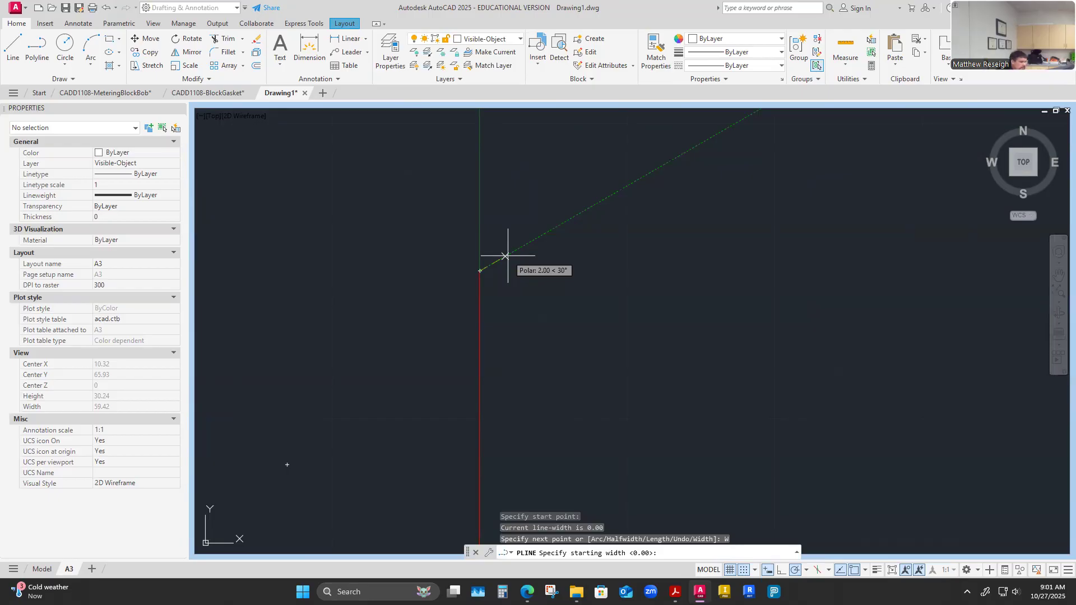
text(2)
key(Return)
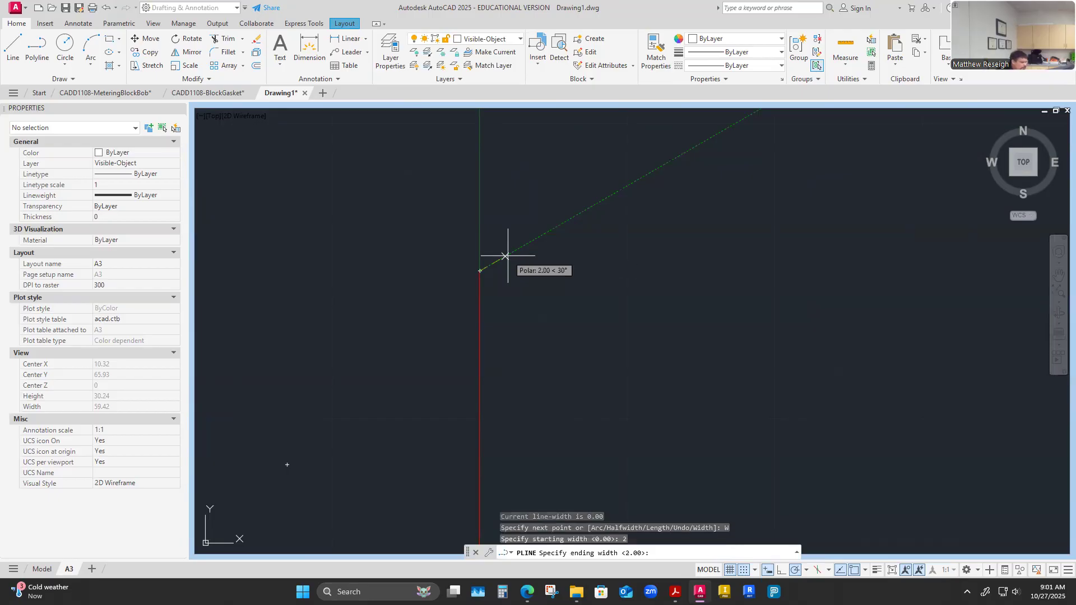
text(0)
key(Return)
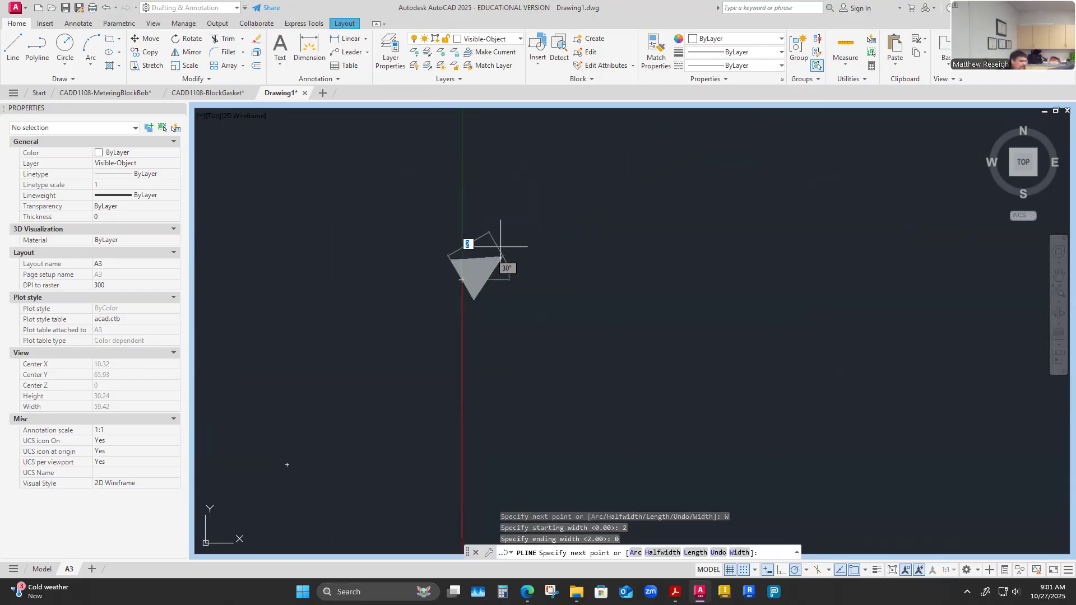
scroll(465, 120, down, 3)
scroll(464, 120, up, 2)
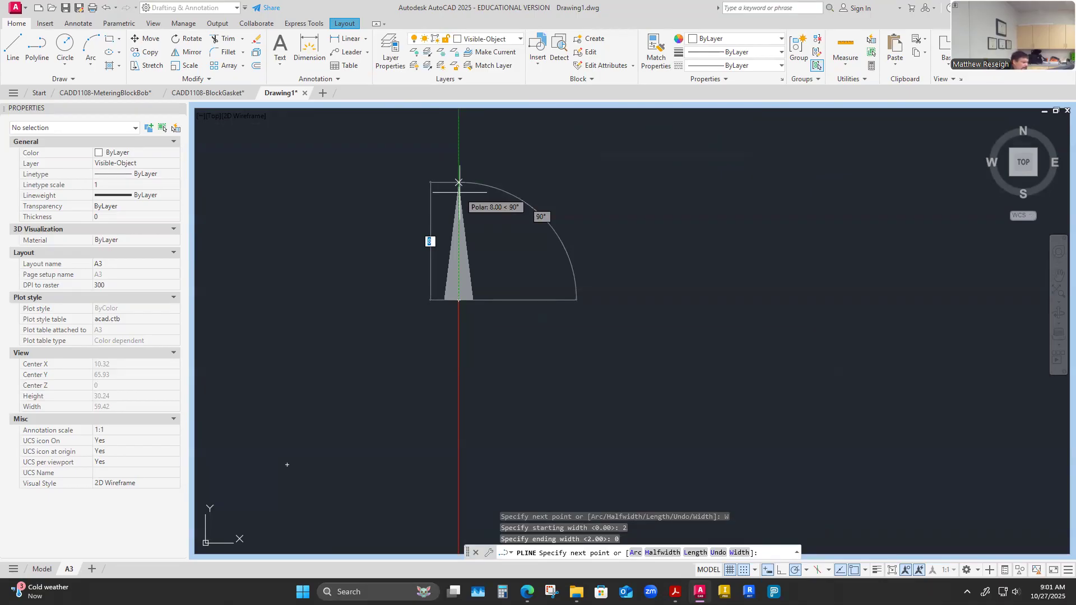
text(6)
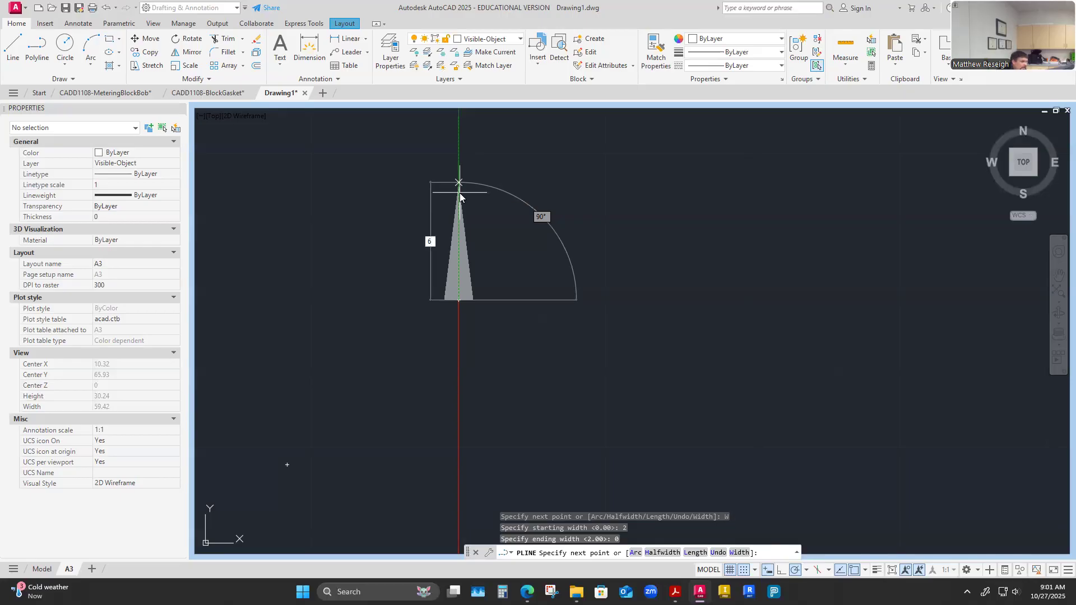
key(Return)
key(Escape)
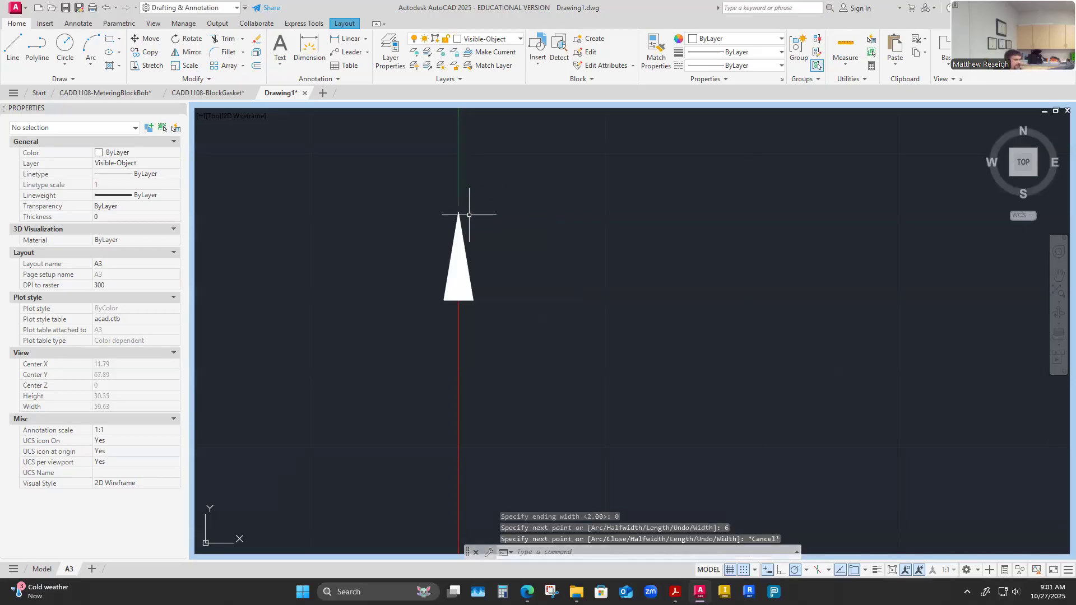
Start a block definition with its base point at the midpoint of the arrowhead's base, on top of the front view's vertical axis line.
scroll(471, 217, down, 4)
scroll(473, 217, up, 2)
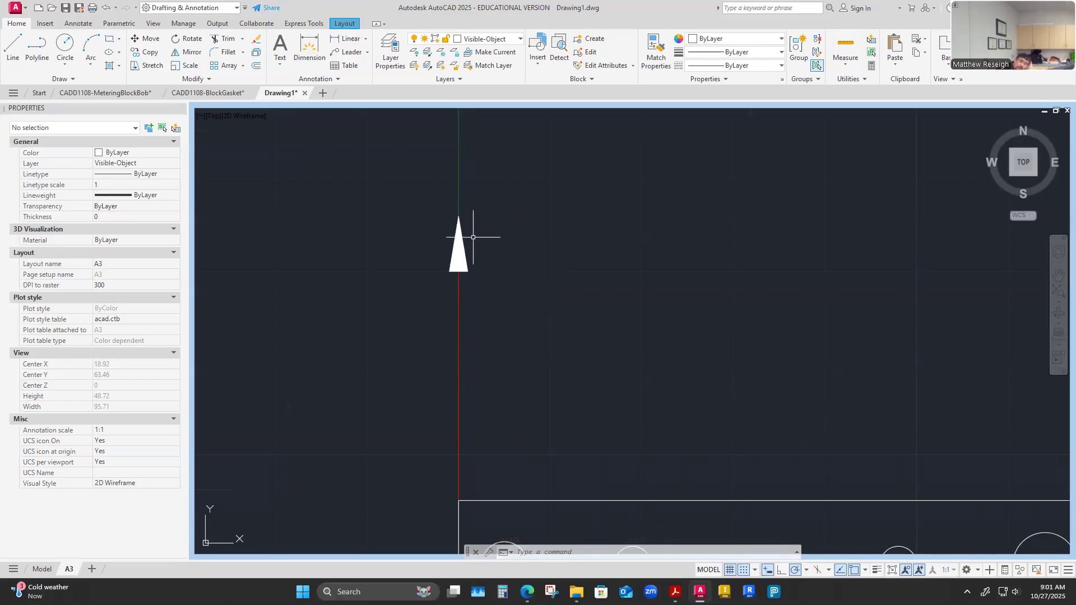
scroll(497, 255, down, 5)
scroll(497, 253, up, 2)
scroll(487, 247, up, 3)
scroll(486, 248, up, 2)
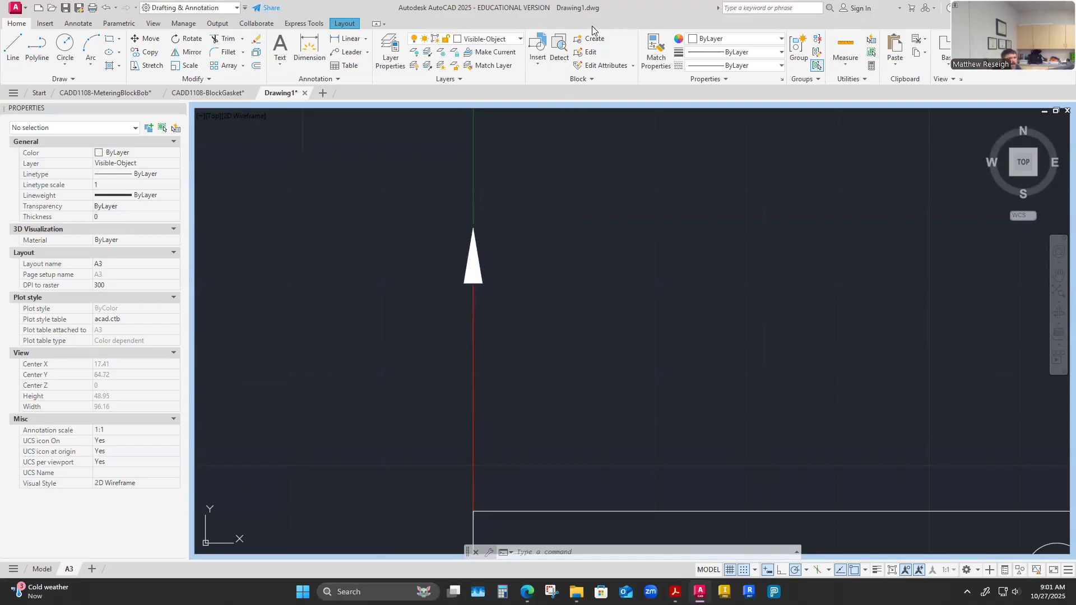
click(597, 42)
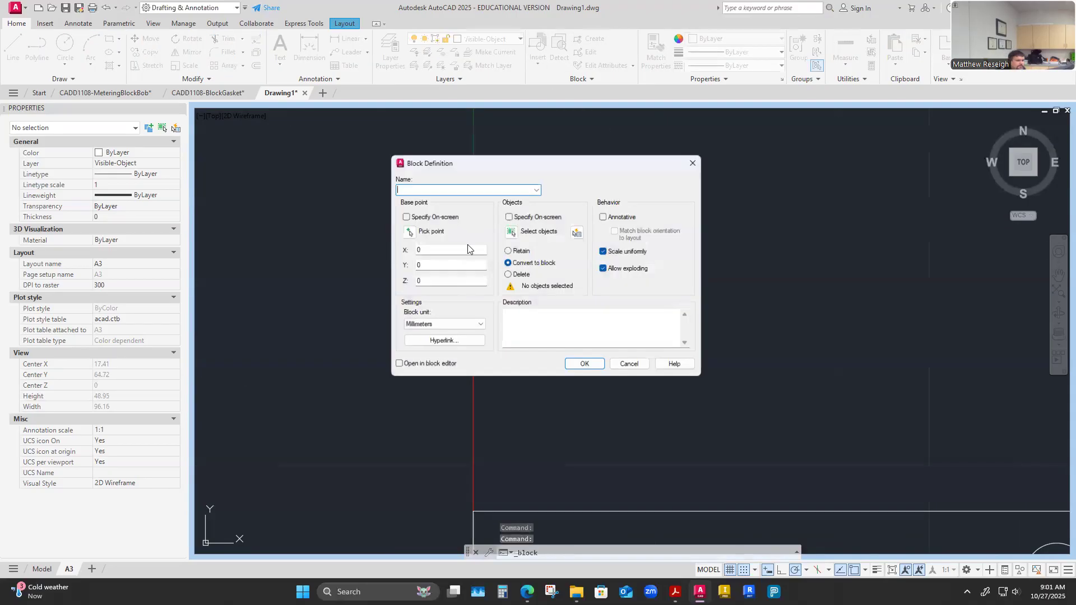
click(405, 231)
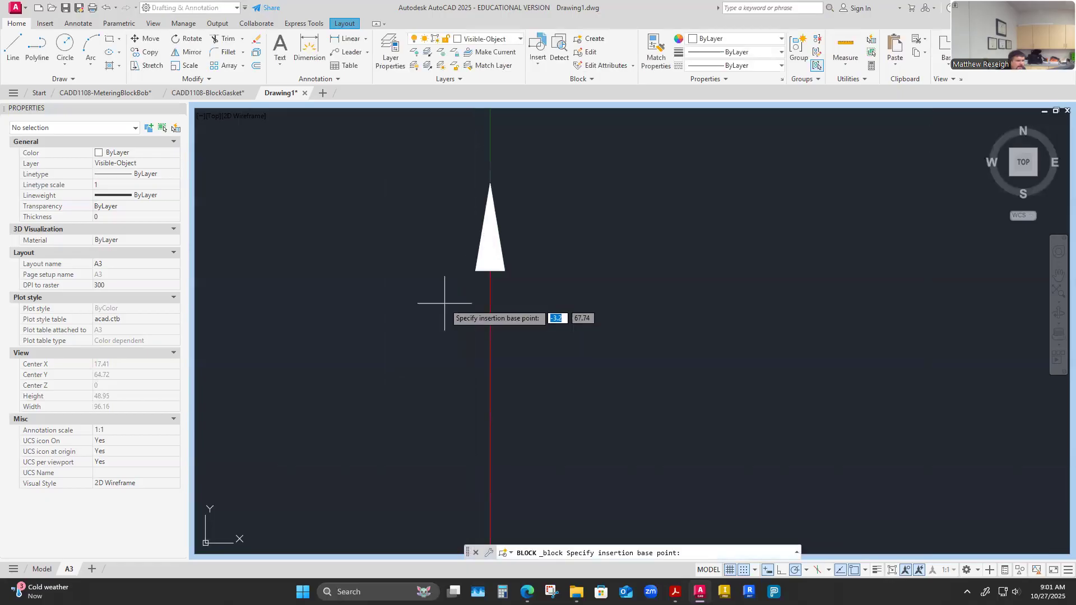
click(486, 276)
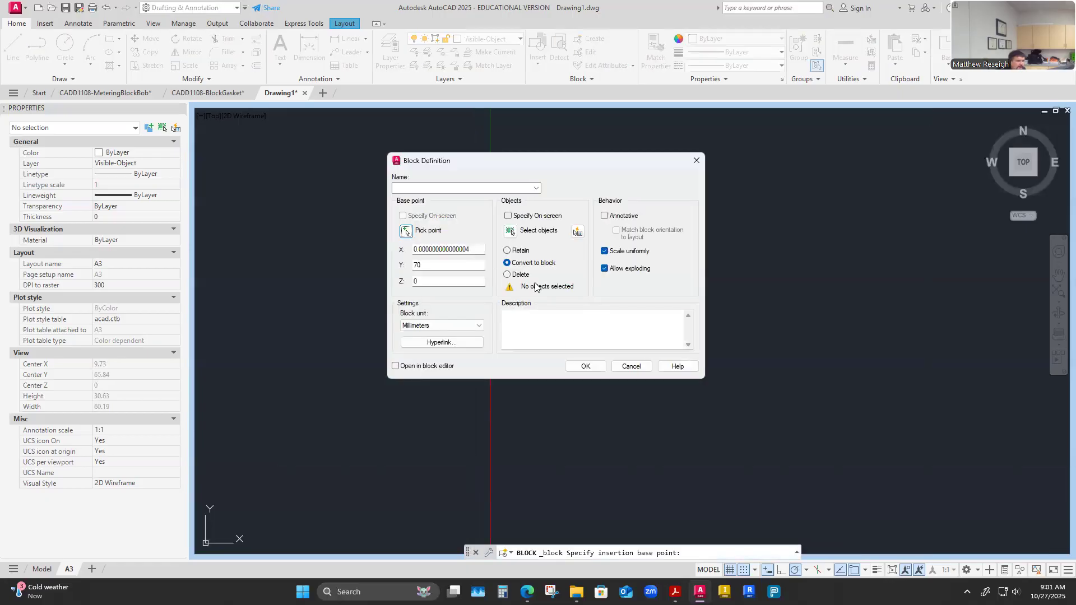
Define the arrowhead polyline as an annotative block named Cutting Plane Arrow Metric.
click(510, 231)
click(510, 211)
drag(452, 203, 452, 205)
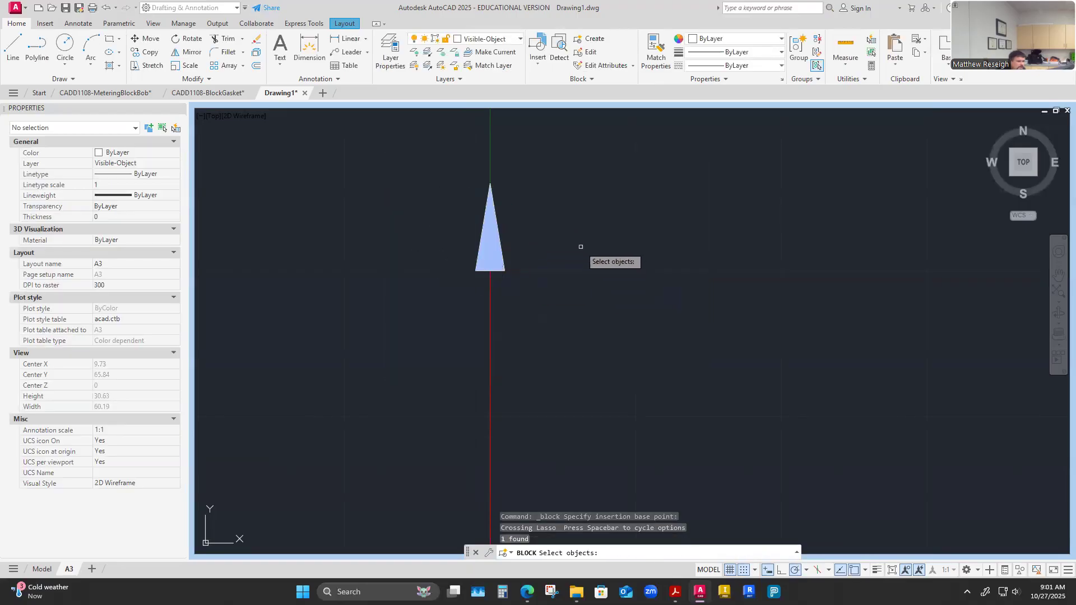
key(Return)
click(605, 217)
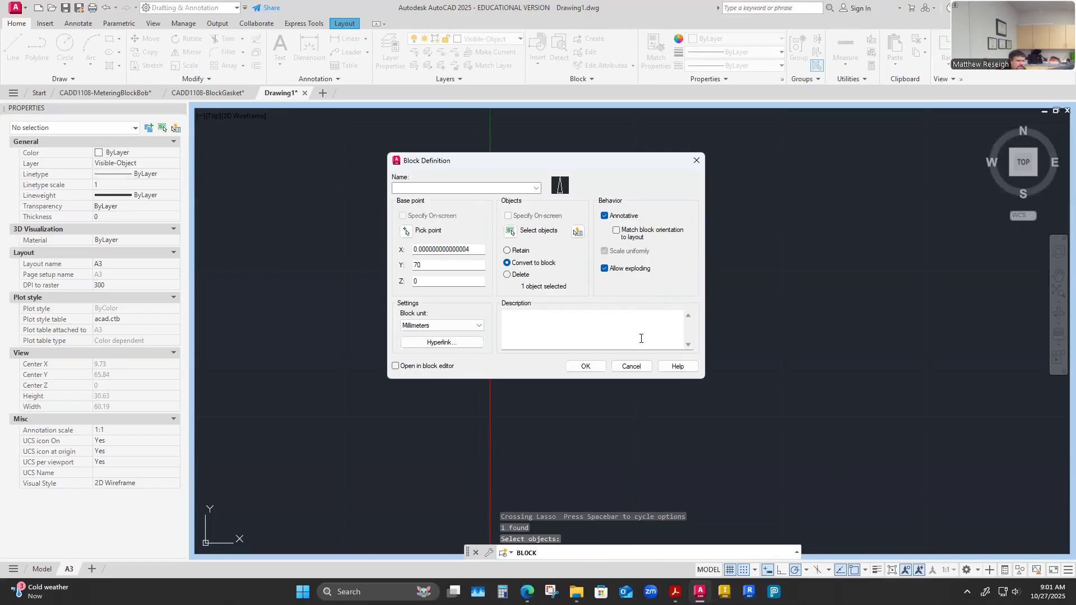
click(398, 187)
text(CUTT)
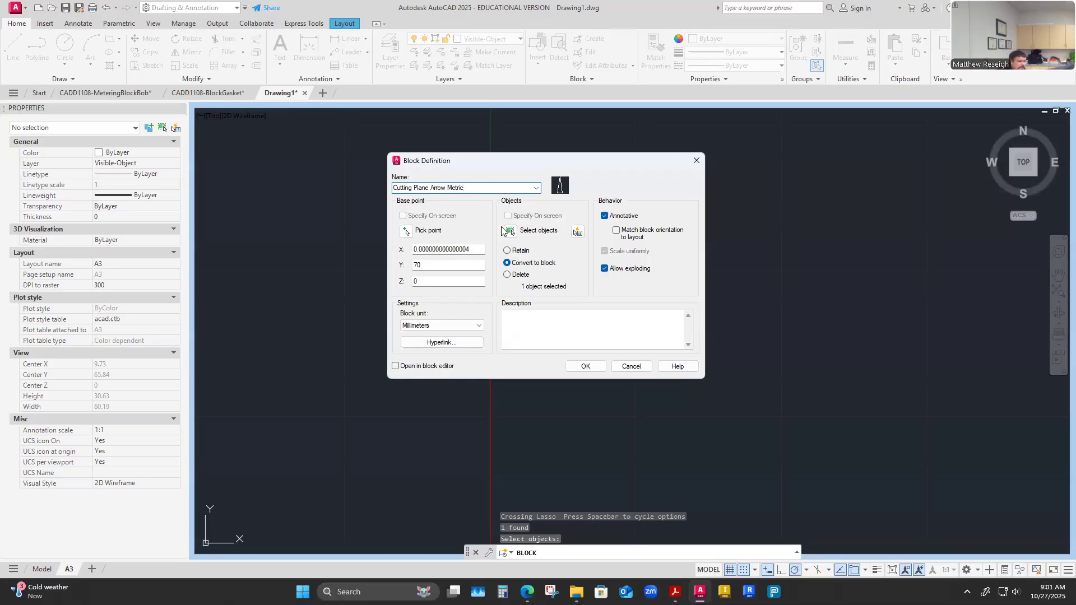
click(587, 366)
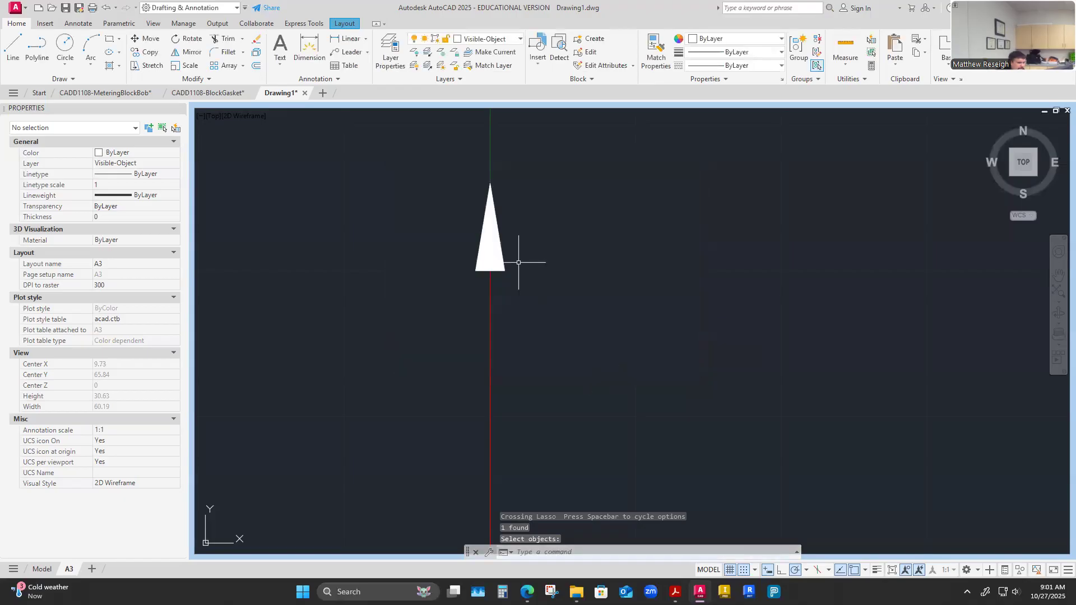
Delete the arrowhead block from the front view's vertical axis line.
mouse_move(565, 267)
mouse_down()
mouse_move(488, 189)
mouse_move(432, 212)
mouse_up()
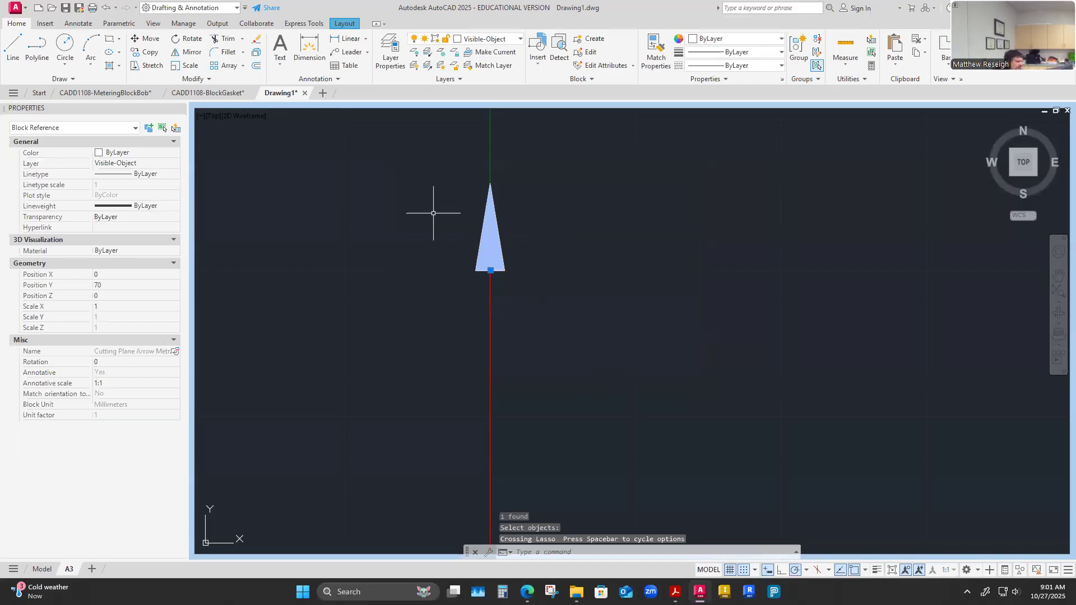
key(Delete)
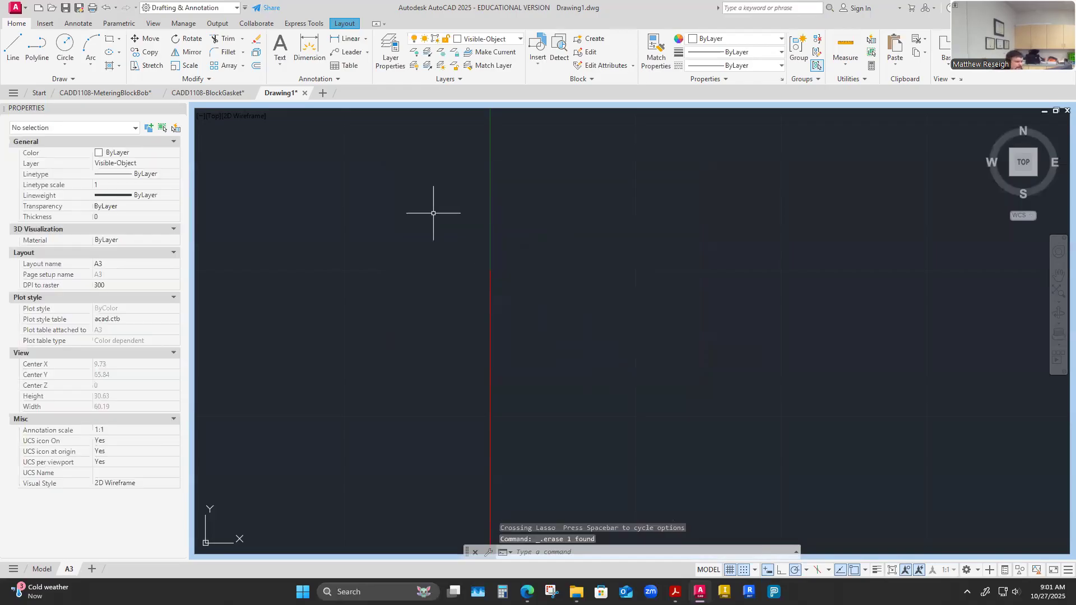
click(536, 62)
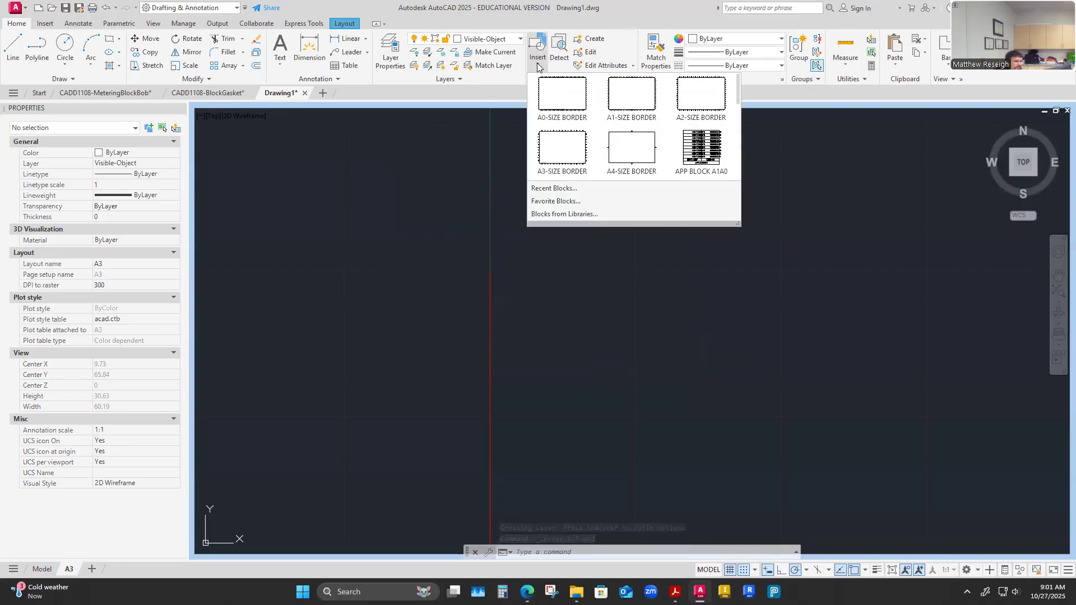
scroll(592, 128, down, 1)
scroll(592, 124, down, 2)
scroll(593, 126, up, 8)
scroll(600, 134, down, 5)
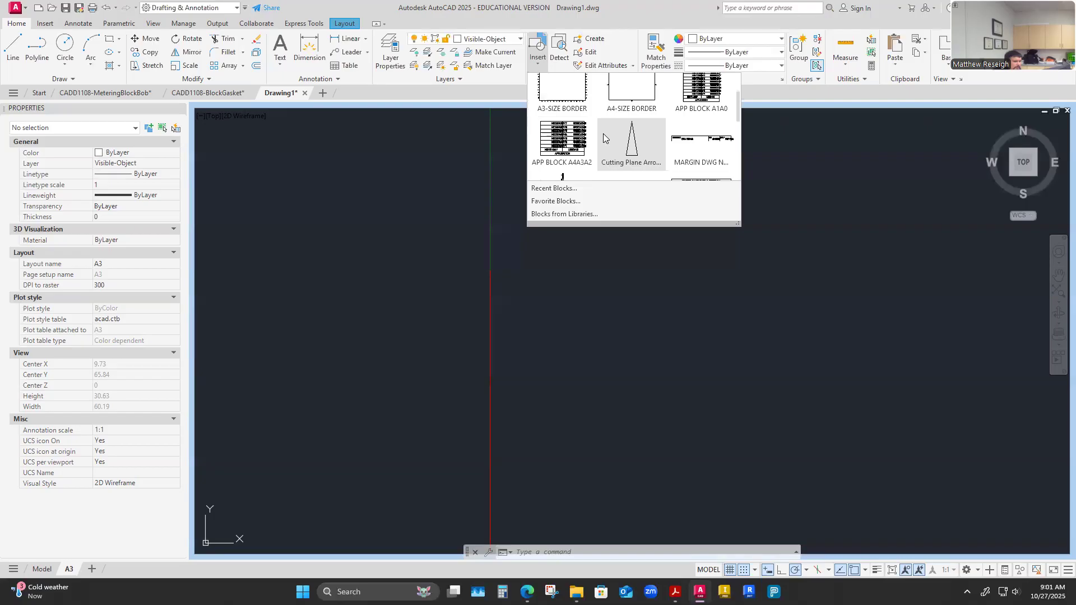
click(647, 120)
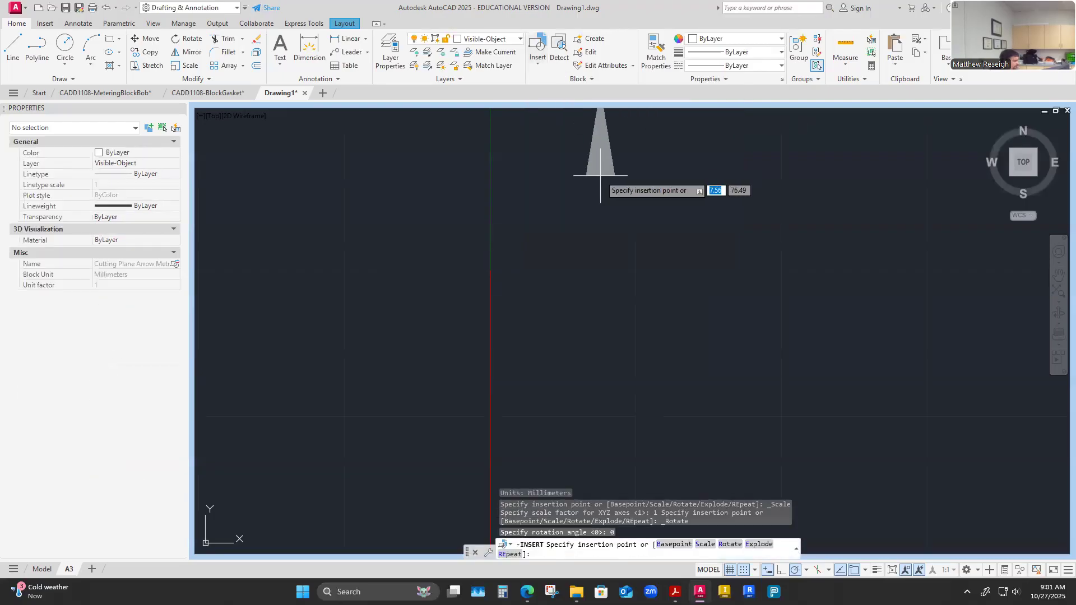
key(Escape)
Insert the Cutting Plane Arrow Metric block at the top end of the front view's vertical axis line.
click(537, 56)
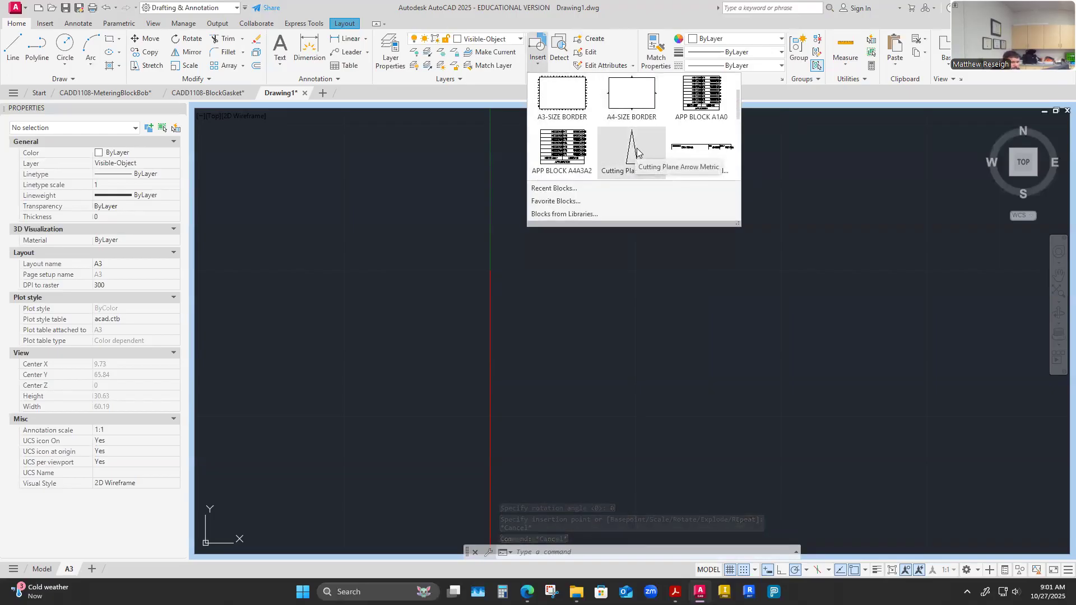
scroll(644, 150, down, 1)
scroll(644, 150, down, 5)
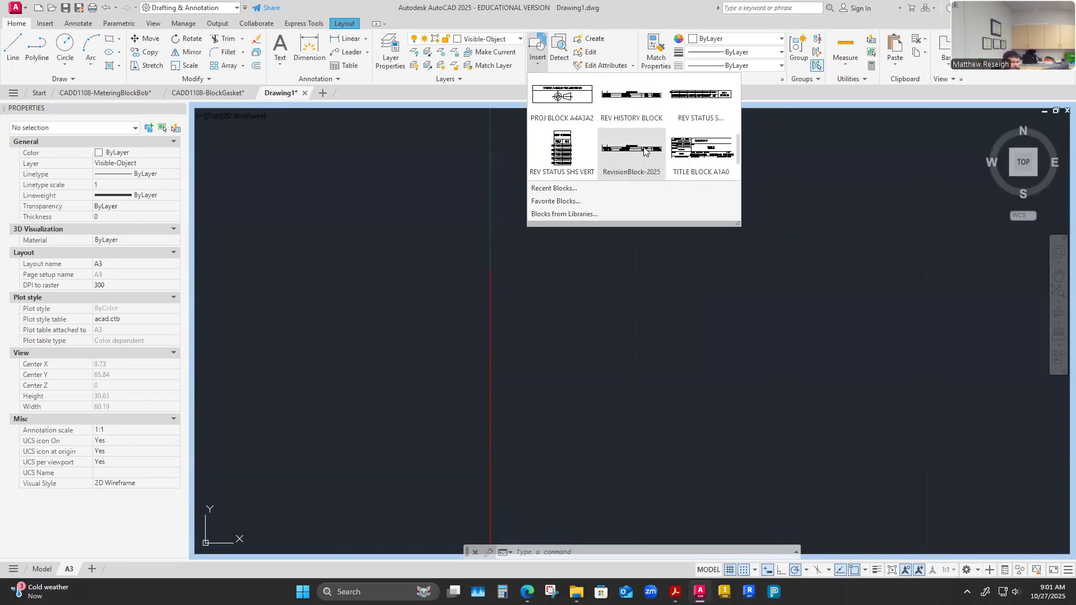
scroll(650, 155, up, 6)
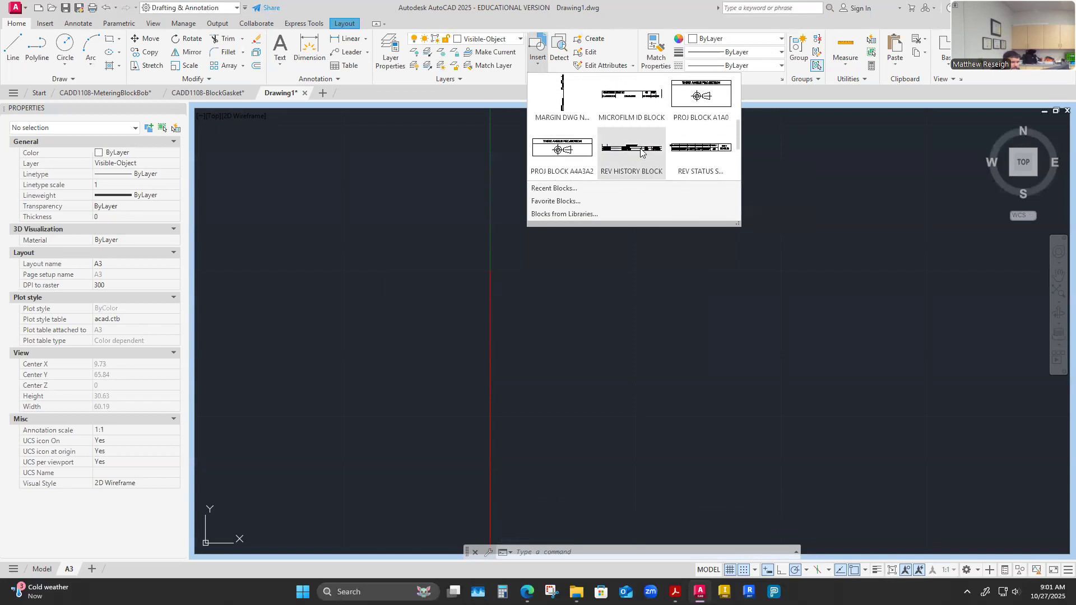
scroll(641, 85, up, 1)
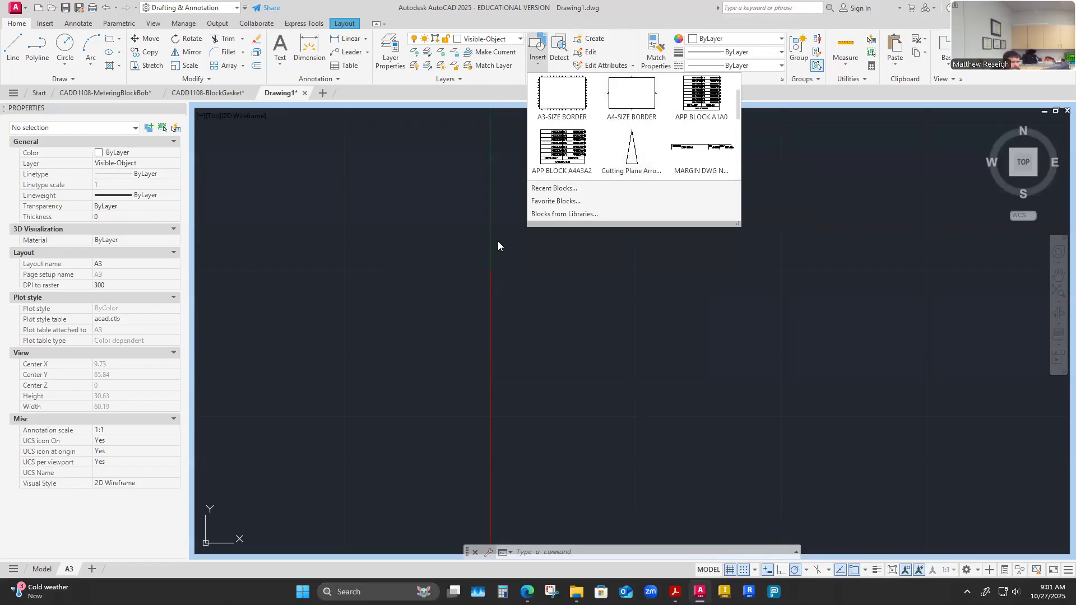
click(544, 190)
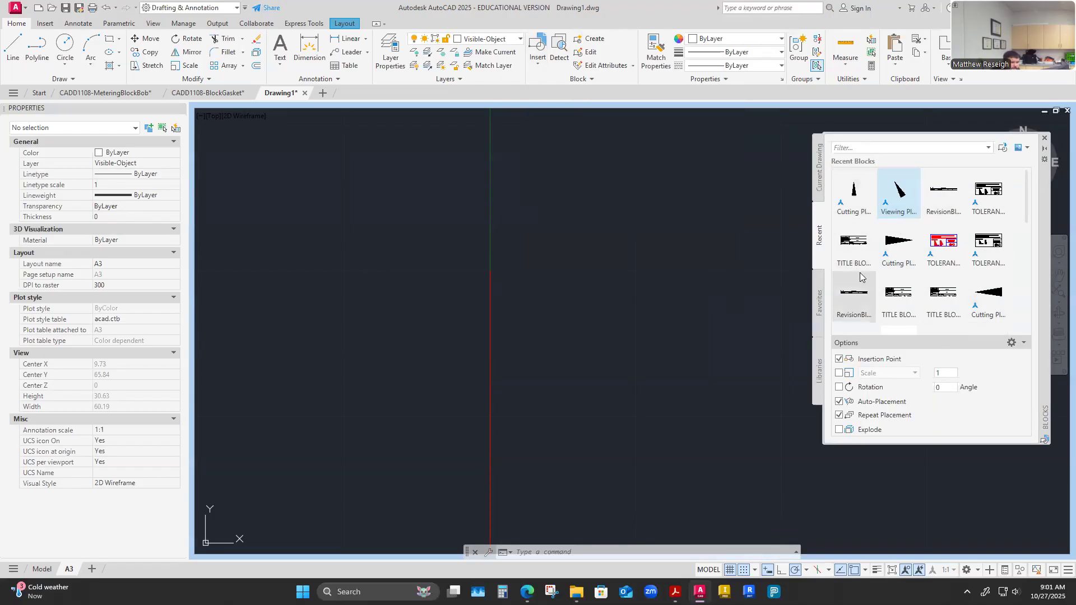
click(850, 194)
scroll(645, 276, down, 3)
scroll(645, 276, up, 6)
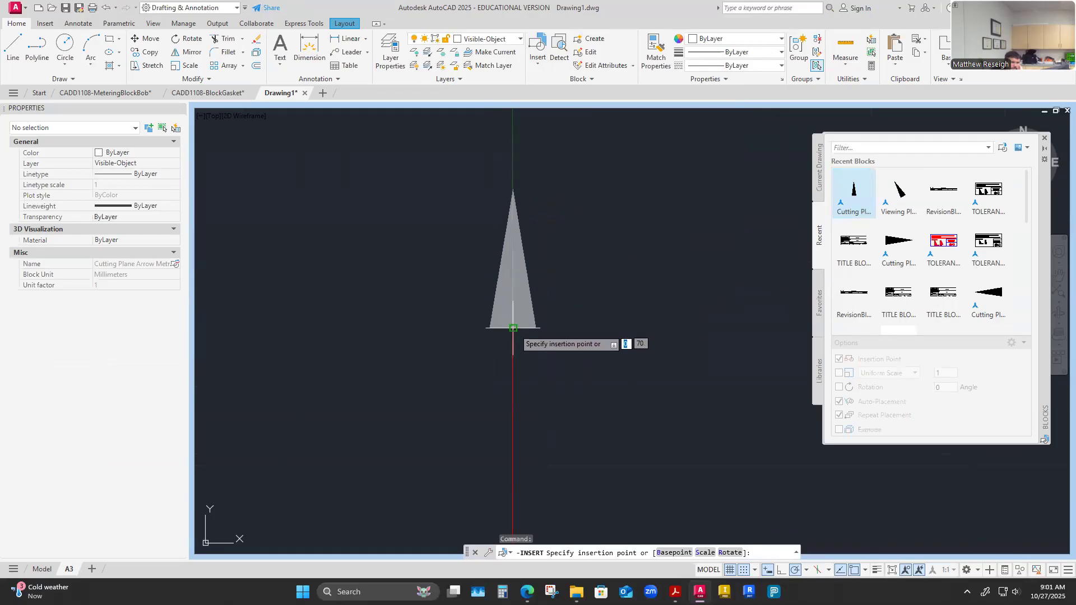
click(516, 333)
key(Escape)
scroll(516, 319, down, 6)
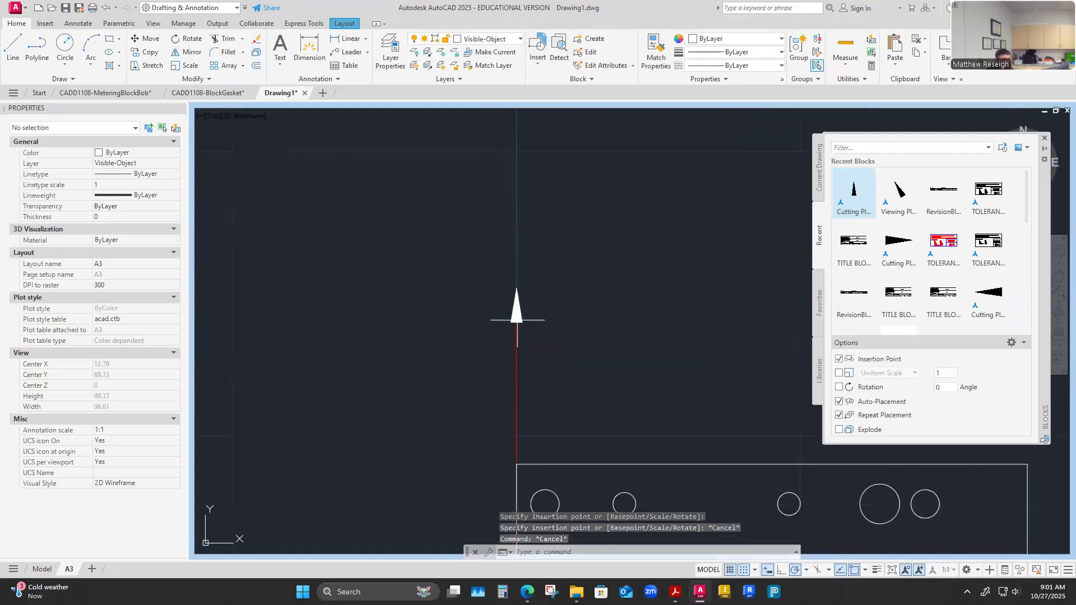
click(1044, 138)
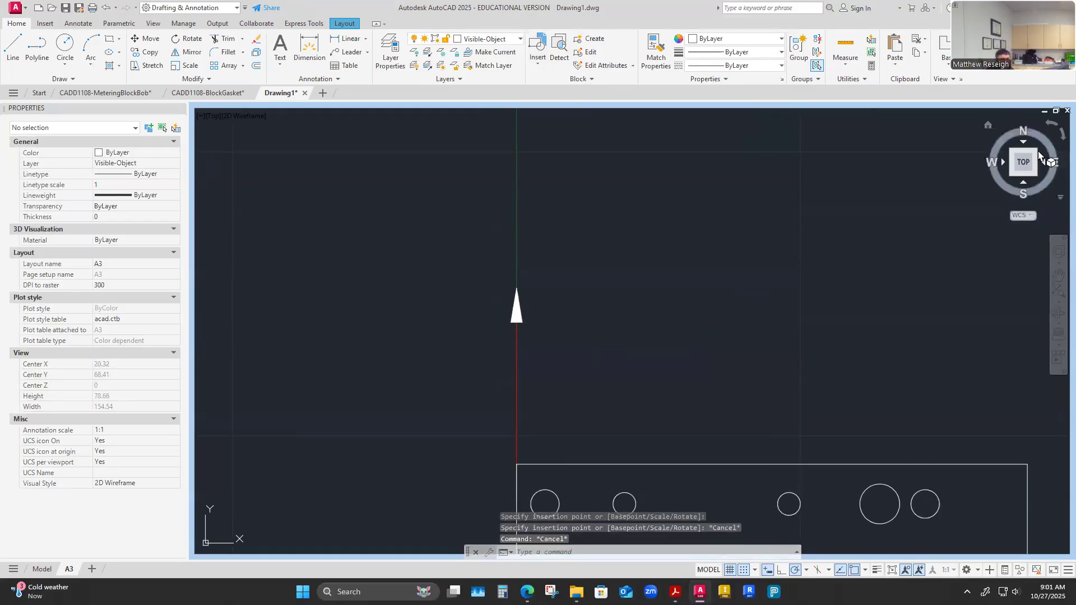
Insert the Cutting Plane Arrow Metric block at the right end of the front view's horizontal axis line.
scroll(607, 285, down, 4)
scroll(644, 343, up, 2)
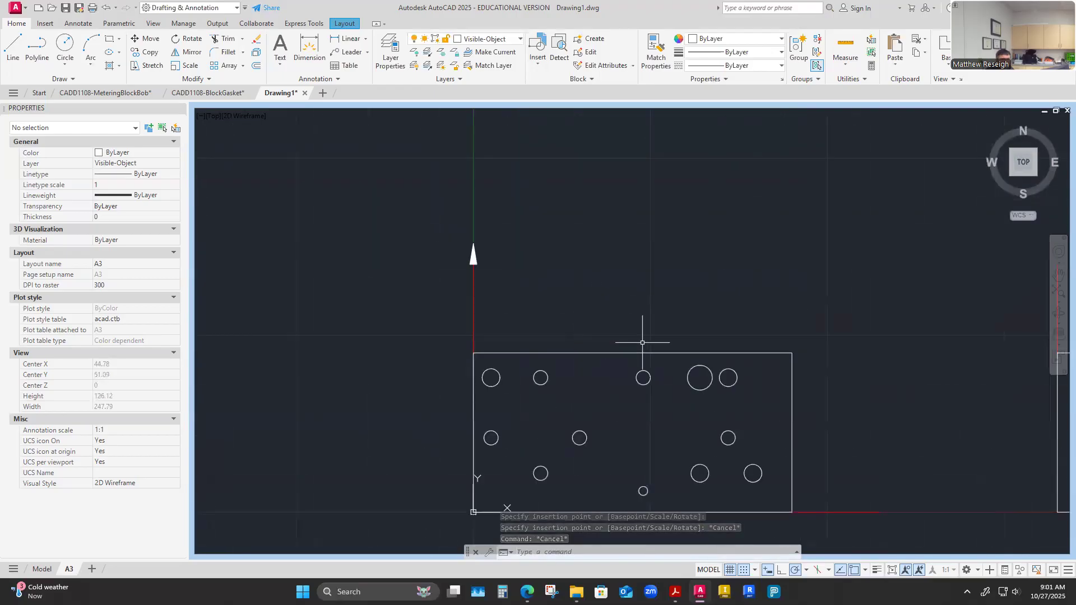
scroll(551, 341, down, 4)
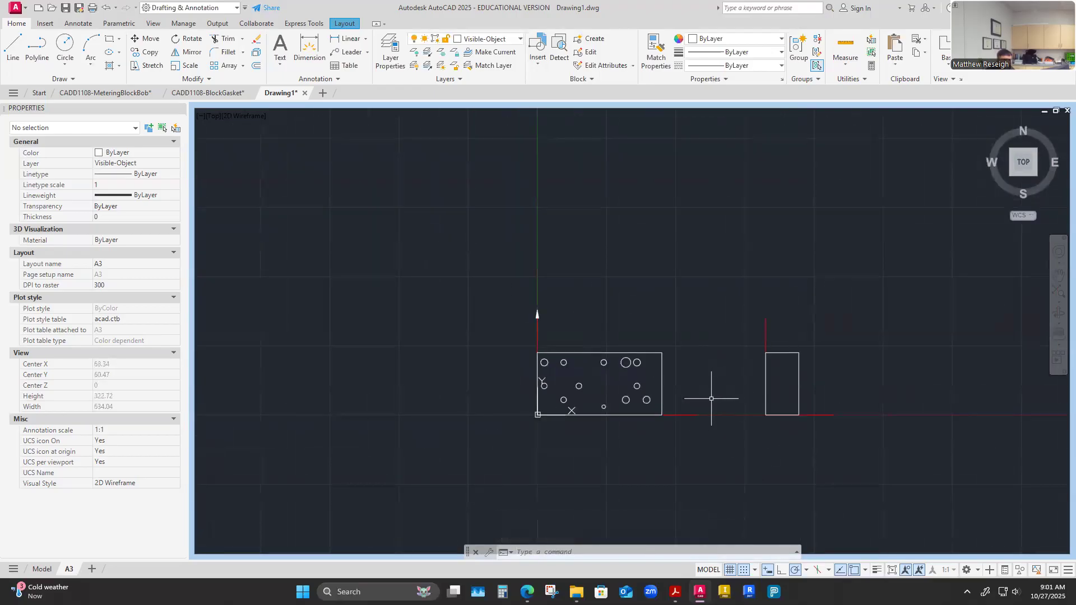
scroll(562, 349, up, 4)
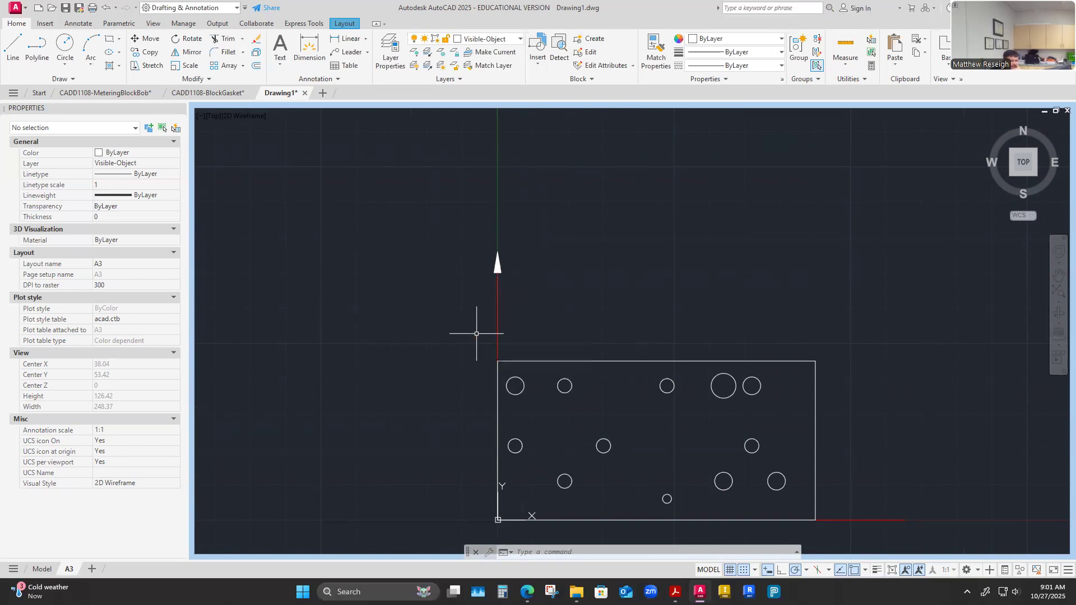
middle_drag(476, 334, 410, 268)
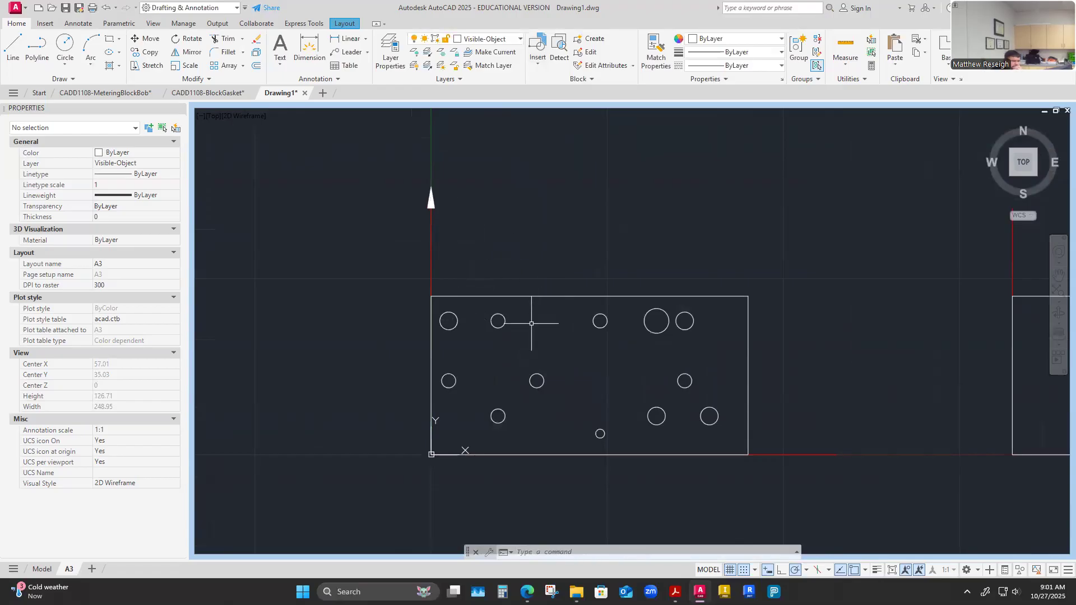
scroll(728, 404, down, 2)
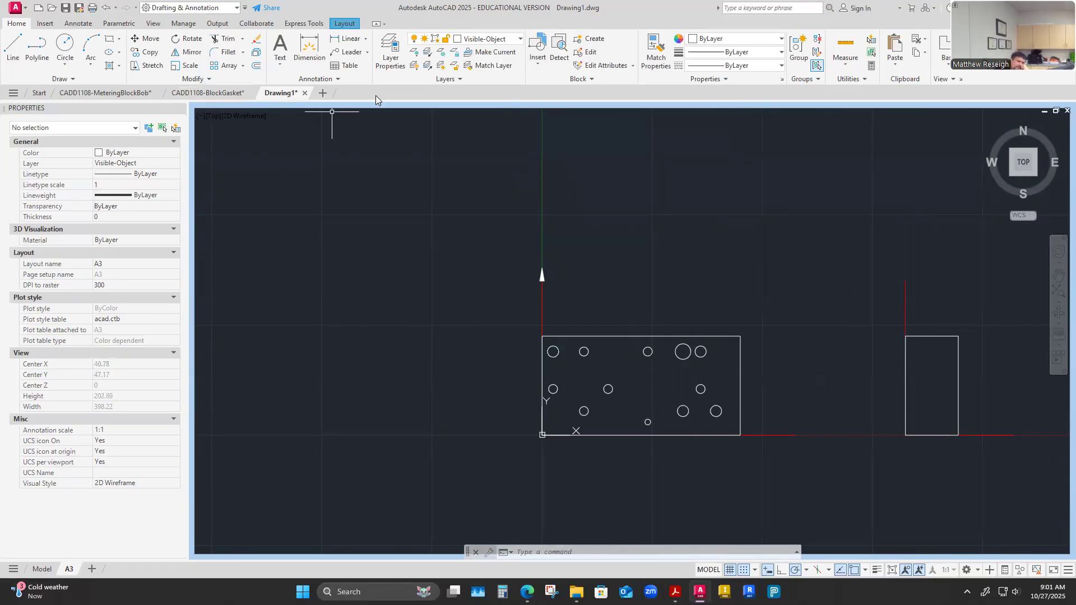
click(538, 59)
scroll(752, 378, up, 4)
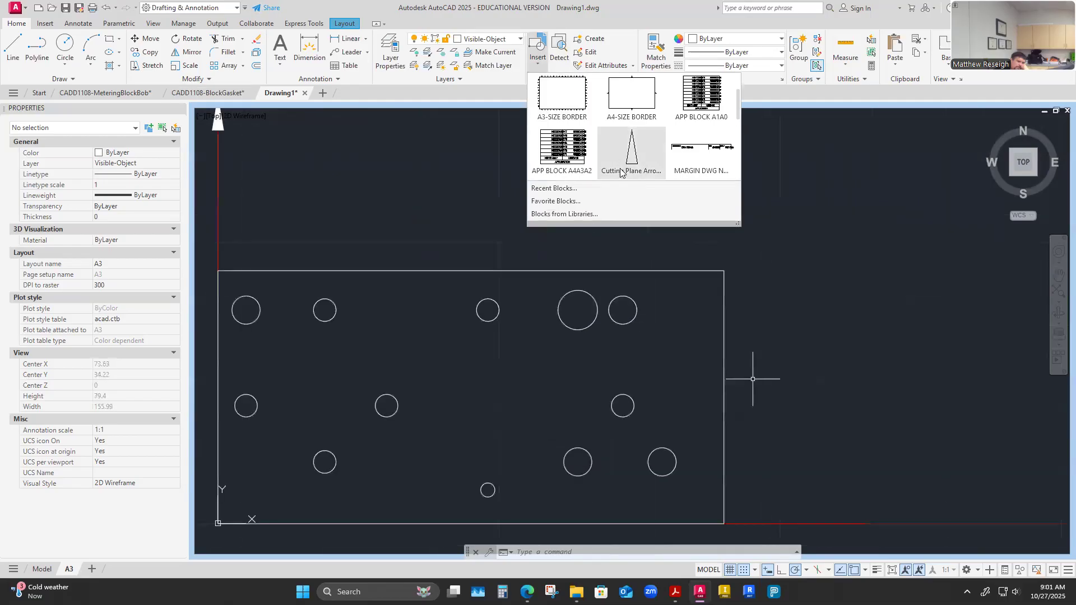
click(620, 172)
scroll(816, 348, up, 2)
scroll(840, 433, down, 8)
scroll(841, 435, up, 8)
click(737, 173)
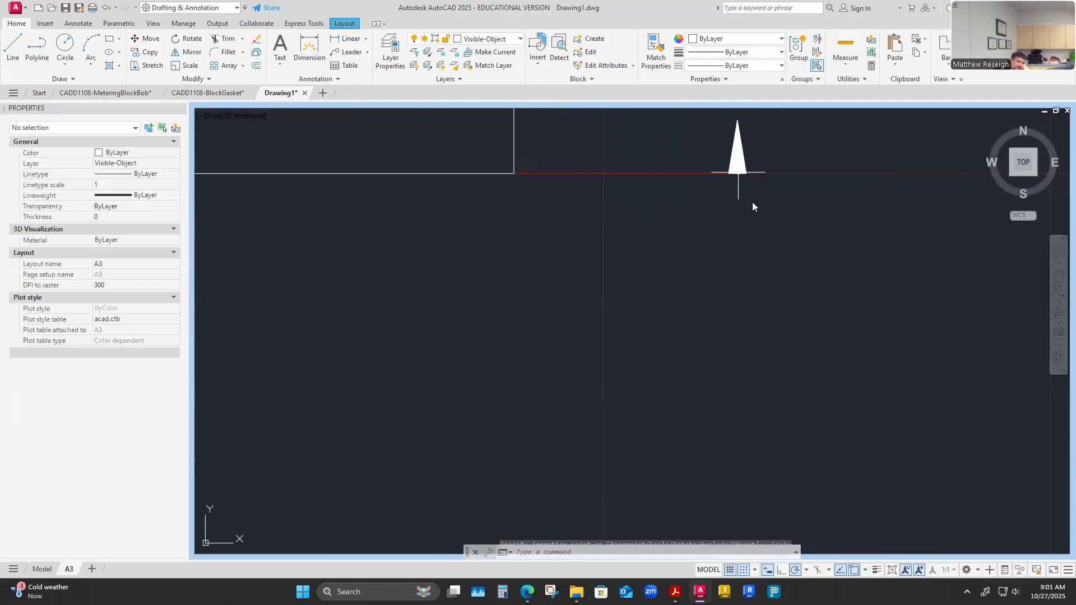
scroll(753, 206, down, 3)
click(538, 59)
scroll(714, 367, down, 6)
scroll(783, 321, up, 4)
scroll(657, 172, down, 1)
click(644, 161)
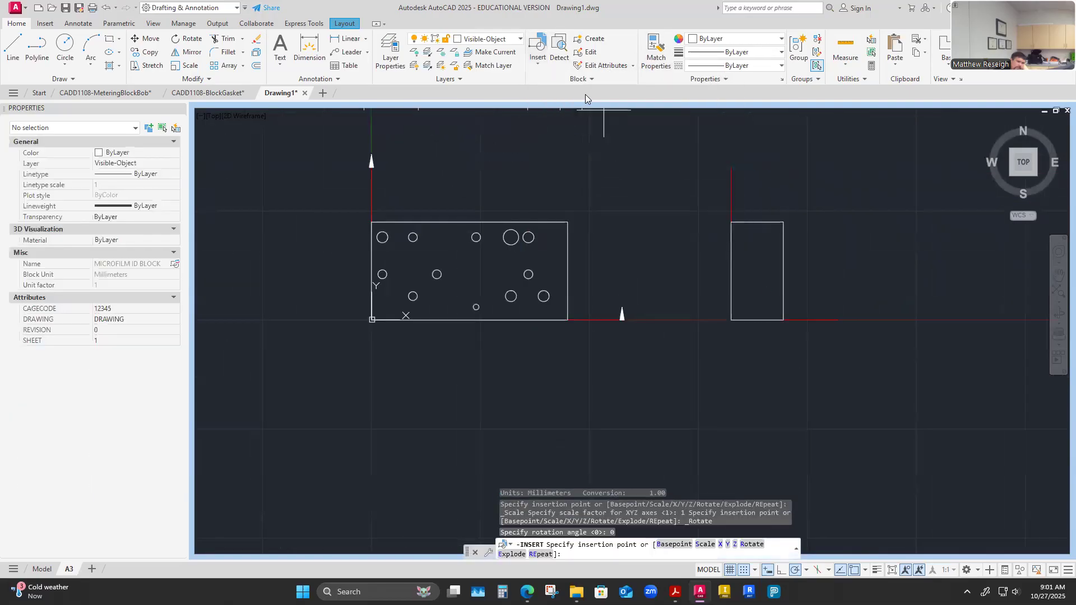
key(Escape)
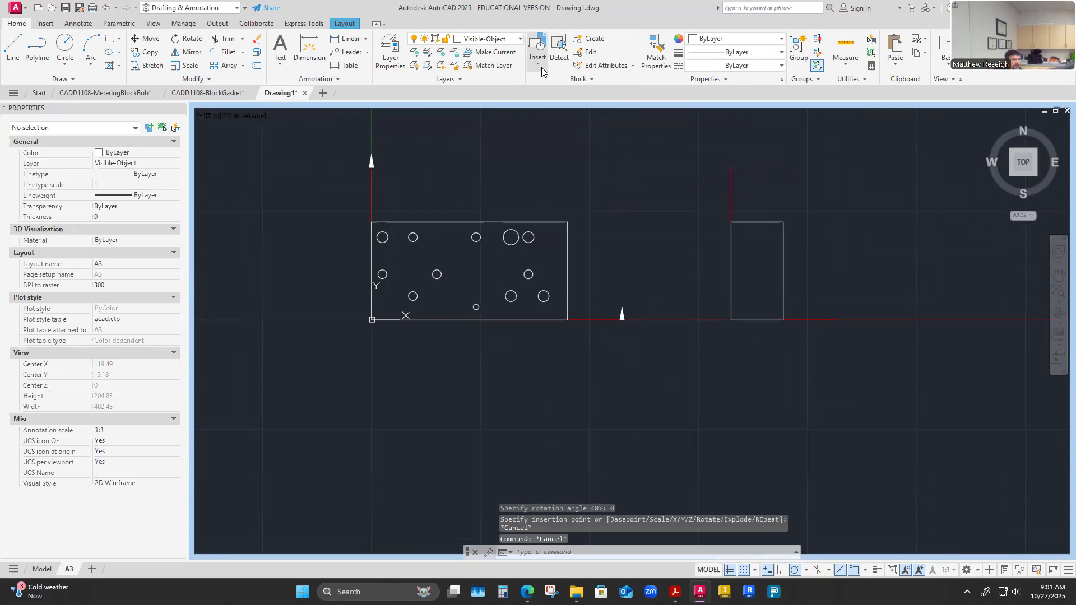
Insert the Cutting Plane Arrow Metric block at the right end of the side view's horizontal axis line.
click(542, 61)
scroll(630, 112, up, 1)
click(629, 150)
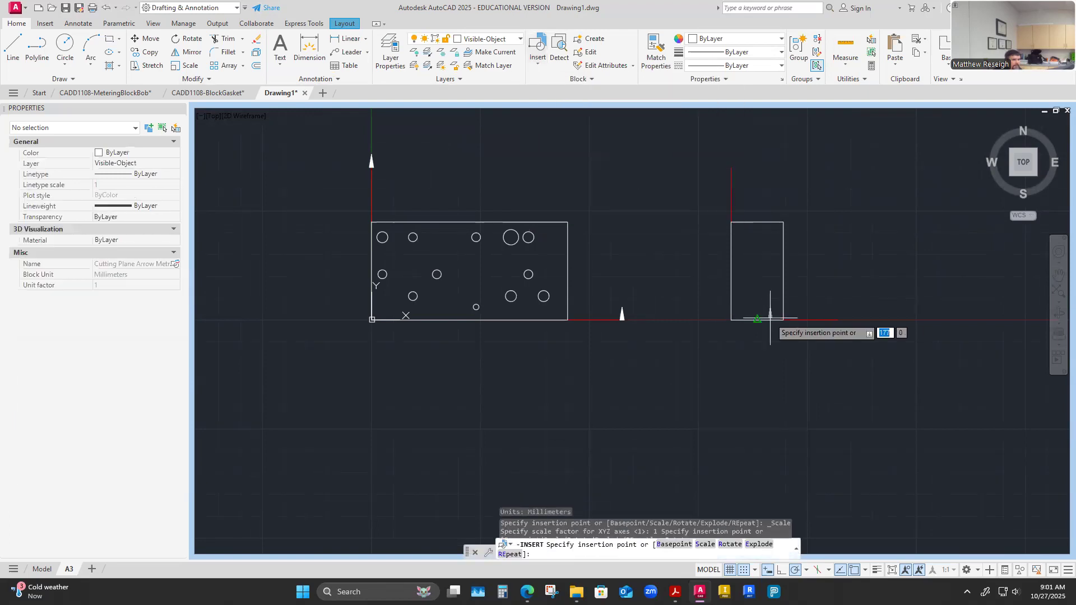
click(837, 319)
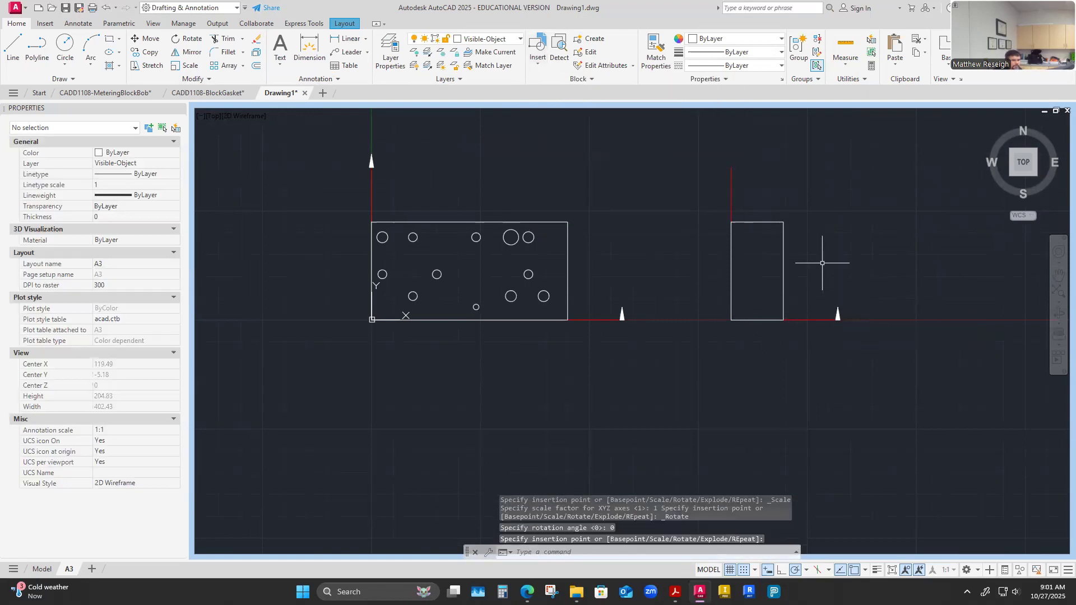
Insert the Cutting Plane Arrow Metric block at the top end of the side view's vertical axis line.
click(537, 50)
scroll(630, 129, up, 1)
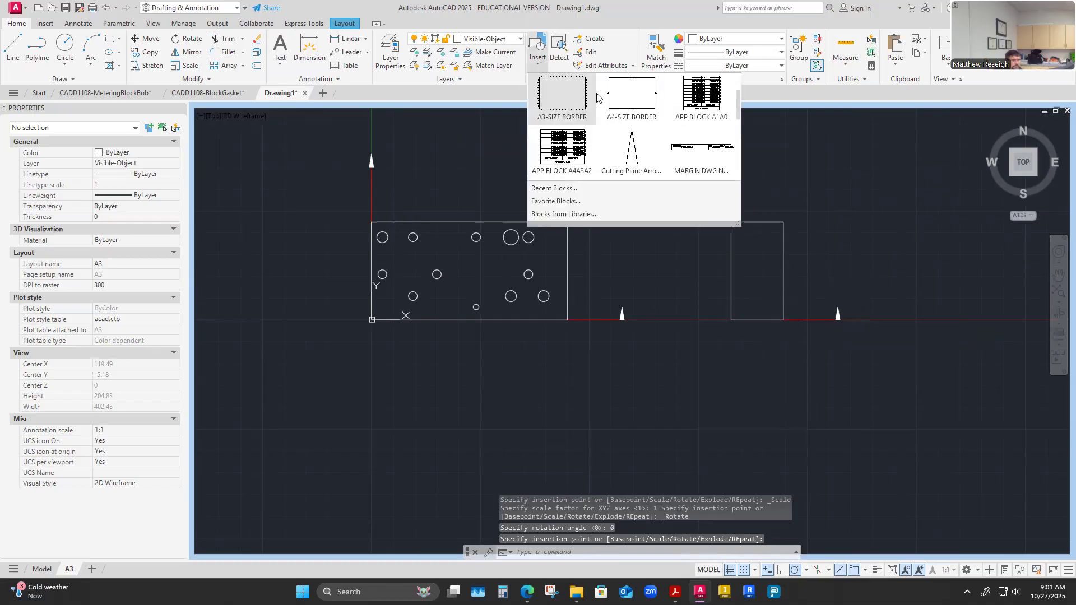
click(631, 149)
key(Escape)
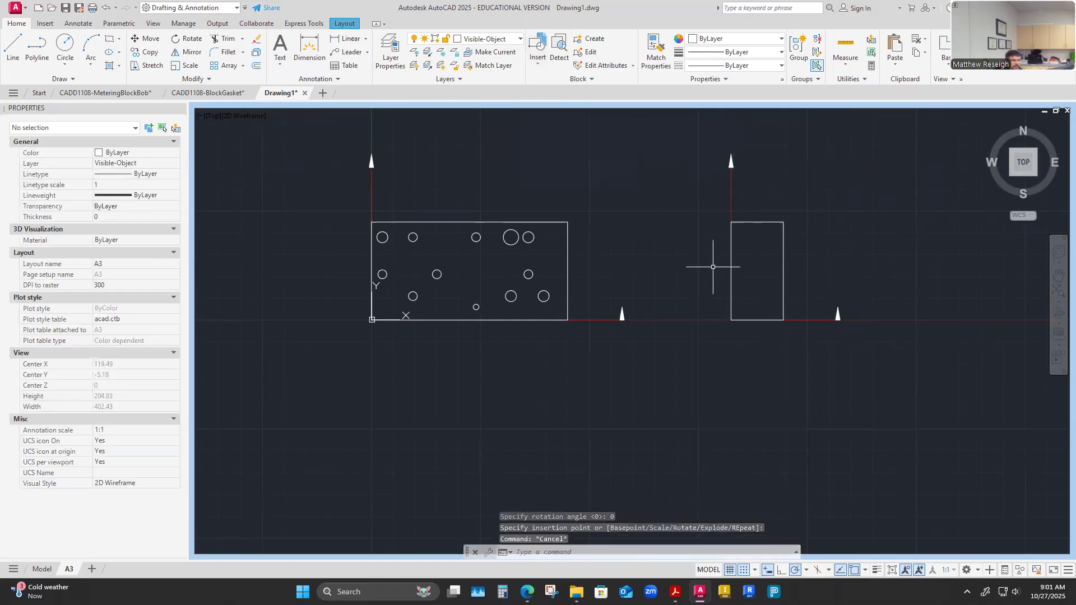
Rotate the arrow on the front view's horizontal axis by 270 degrees about its base midpoint so it points outward.
scroll(617, 310, up, 4)
click(176, 42)
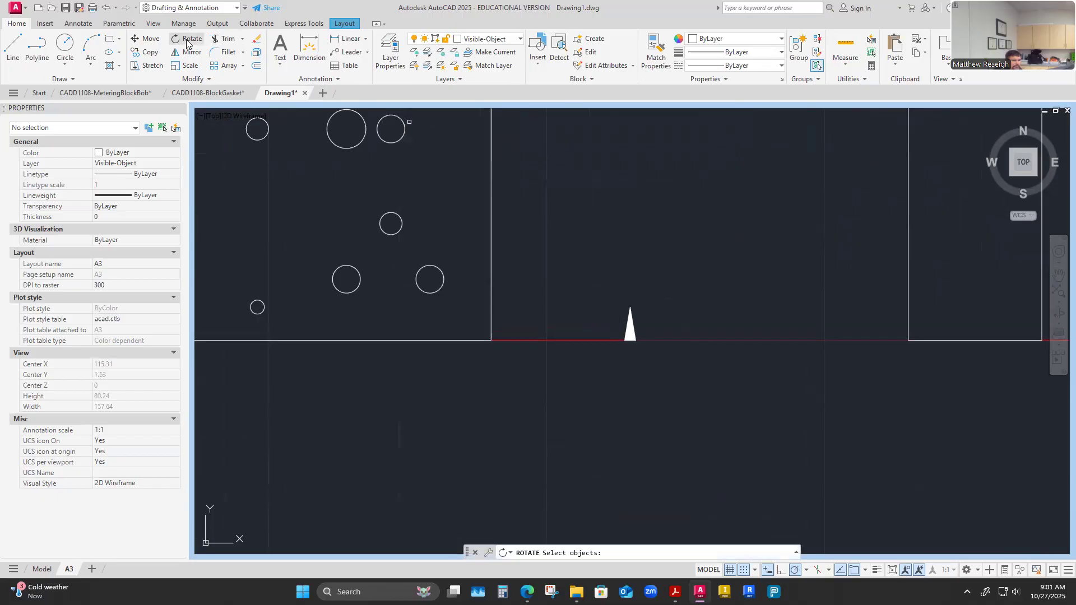
click(623, 318)
click(629, 320)
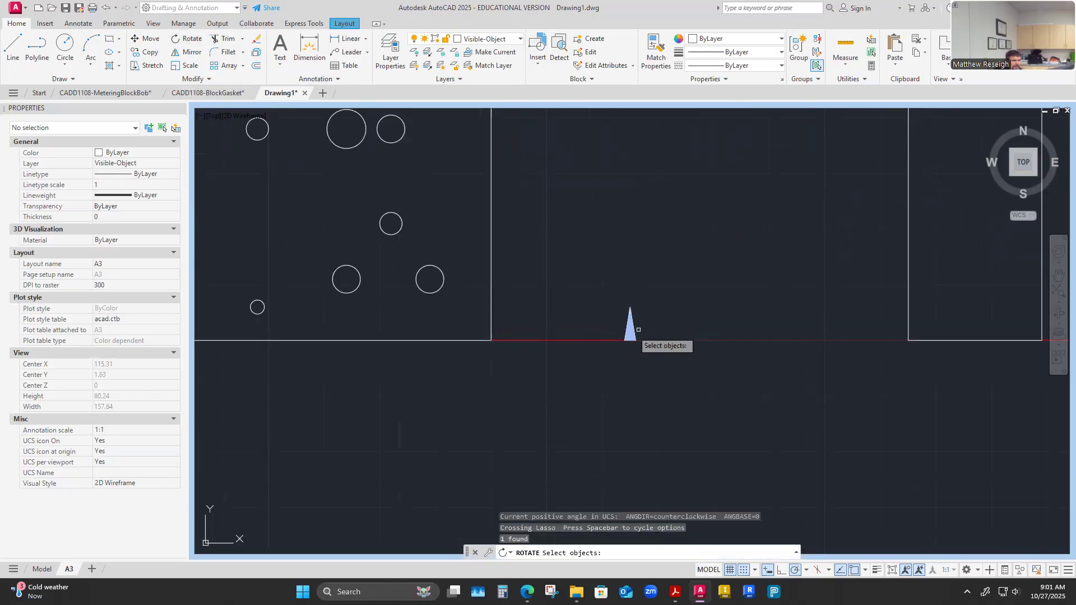
scroll(619, 341, up, 2)
key(Return)
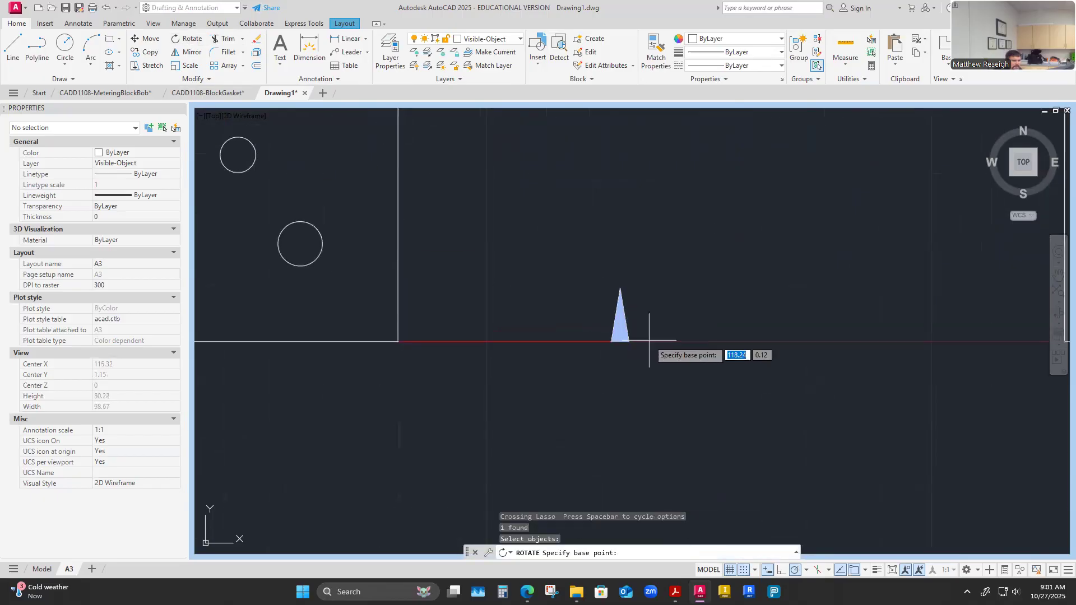
click(619, 342)
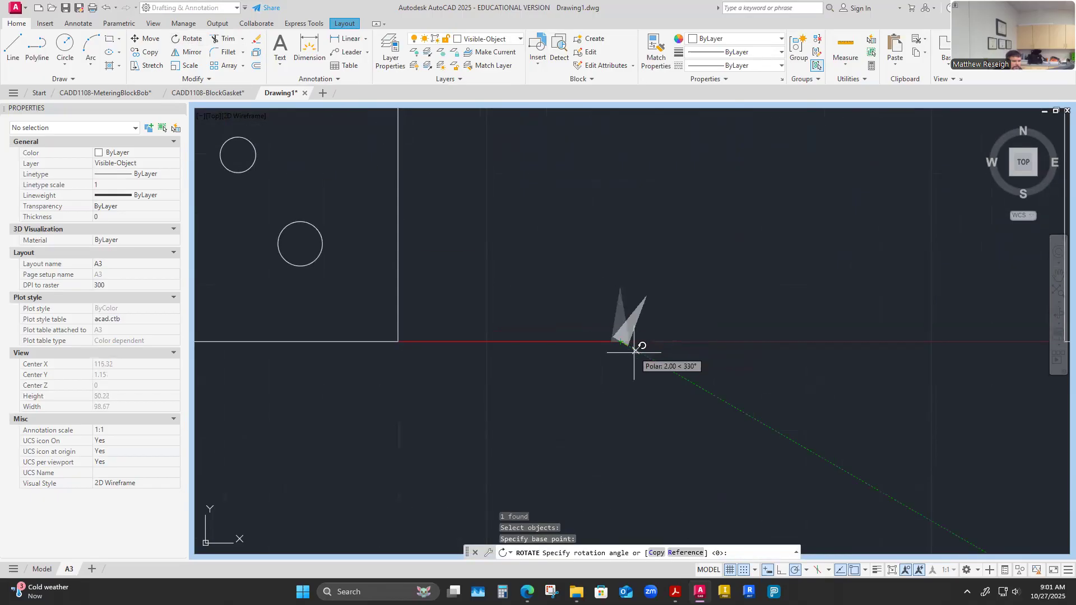
click(624, 392)
key(Escape)
Rotate the arrow on the side view's horizontal axis by 270 degrees about its base midpoint so it points outward.
scroll(579, 379, down, 3)
scroll(825, 360, up, 3)
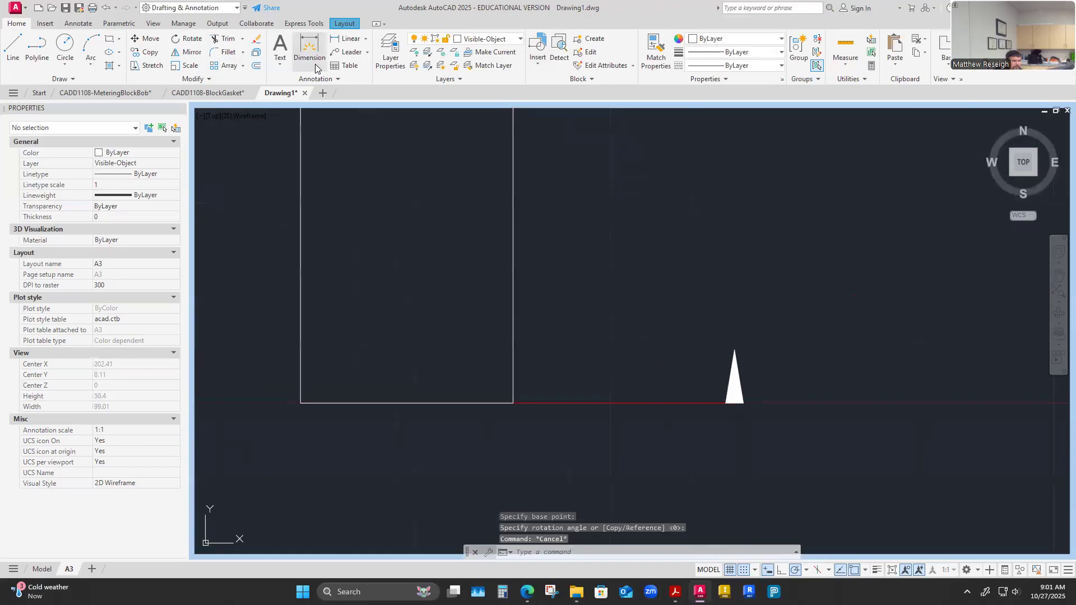
key(space)
click(749, 368)
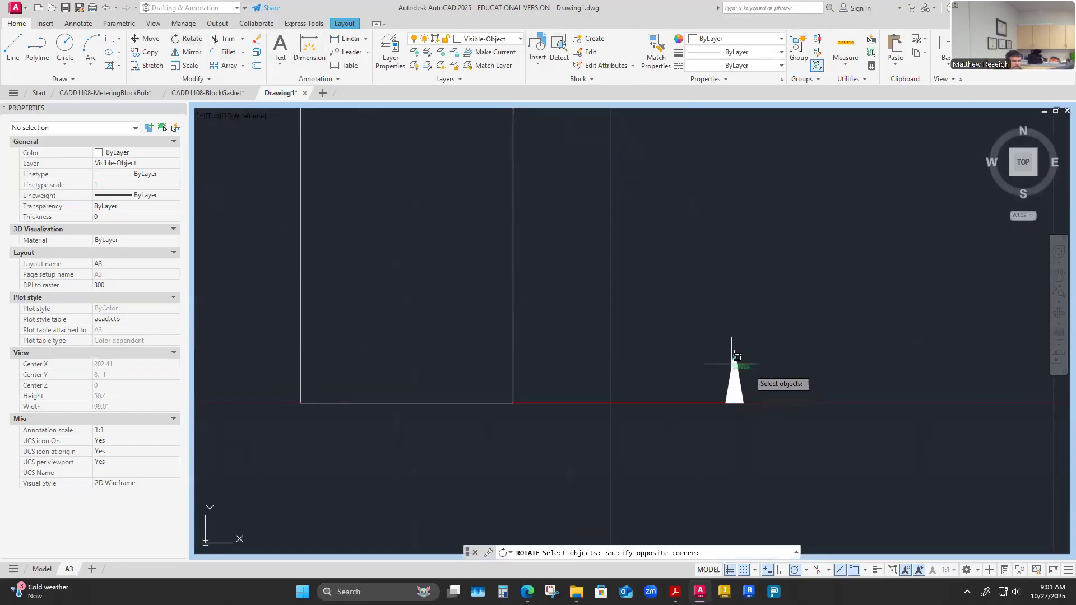
drag(733, 363, 723, 376)
key(space)
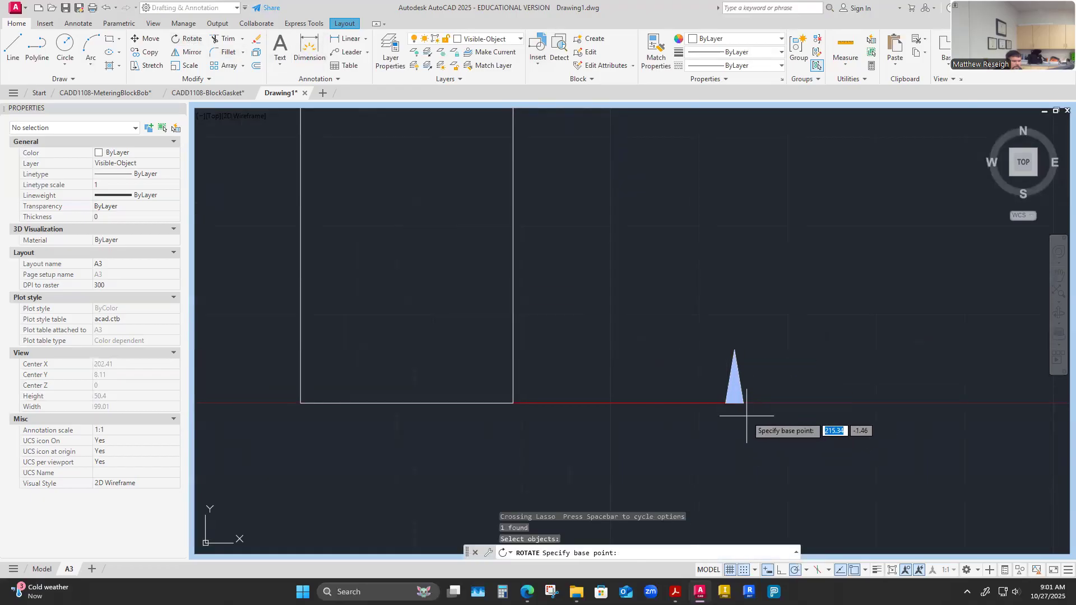
click(735, 403)
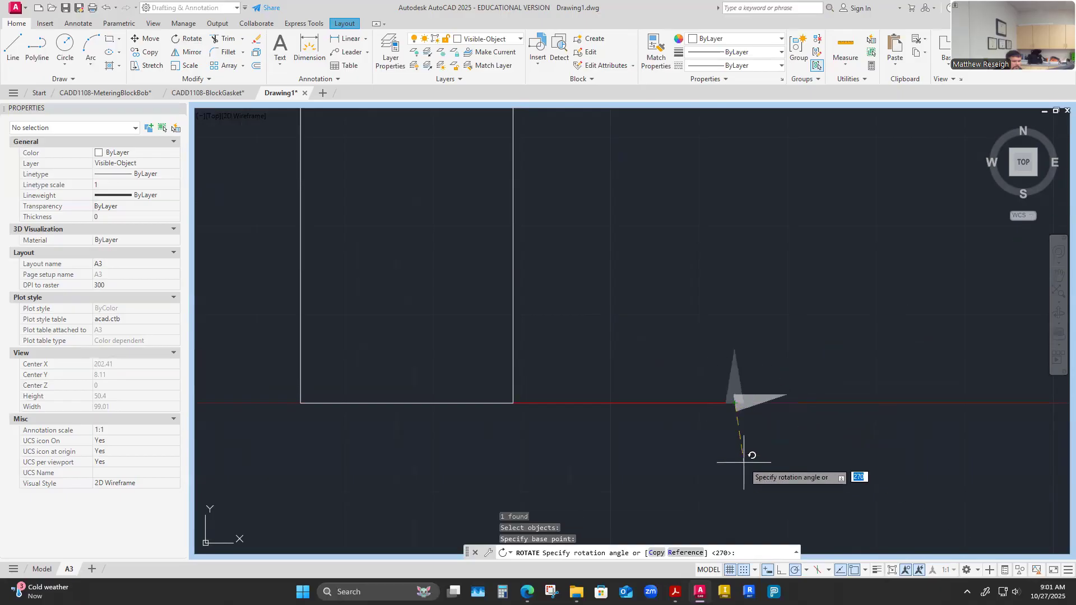
key(Escape)
scroll(659, 424, down, 5)
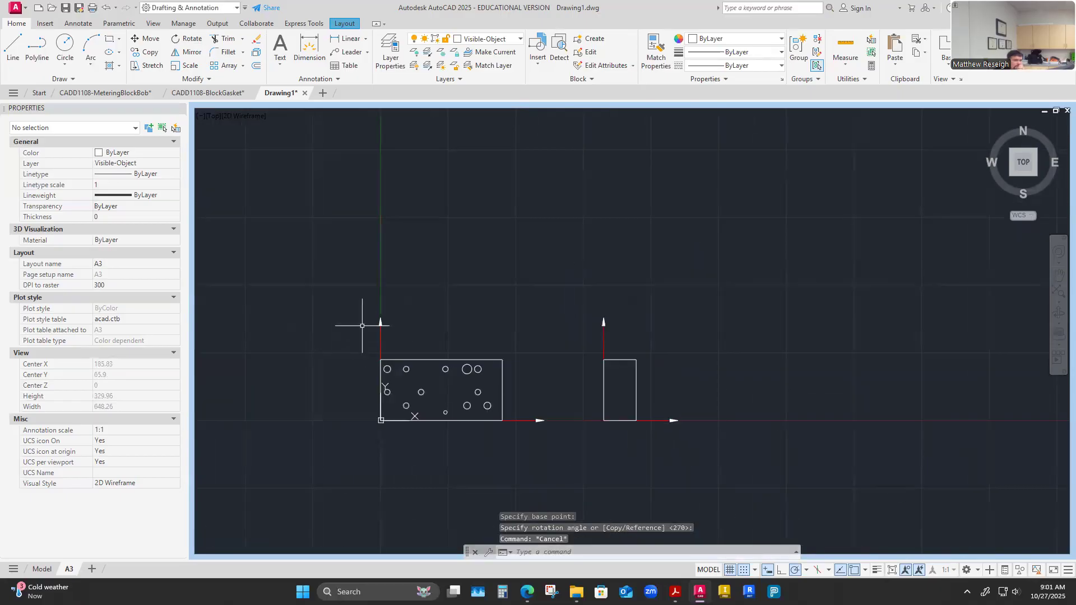
On the Text layer, add the multiline text Y above the arrow of the front view's vertical axis.
scroll(362, 326, up, 4)
scroll(376, 320, down, 3)
scroll(364, 370, up, 3)
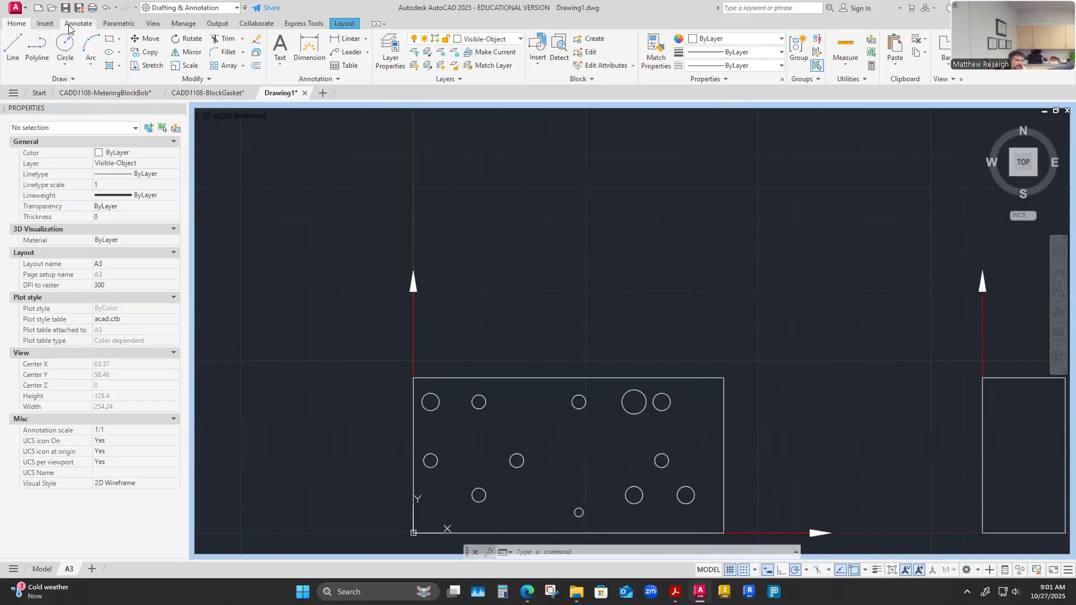
click(520, 41)
click(477, 244)
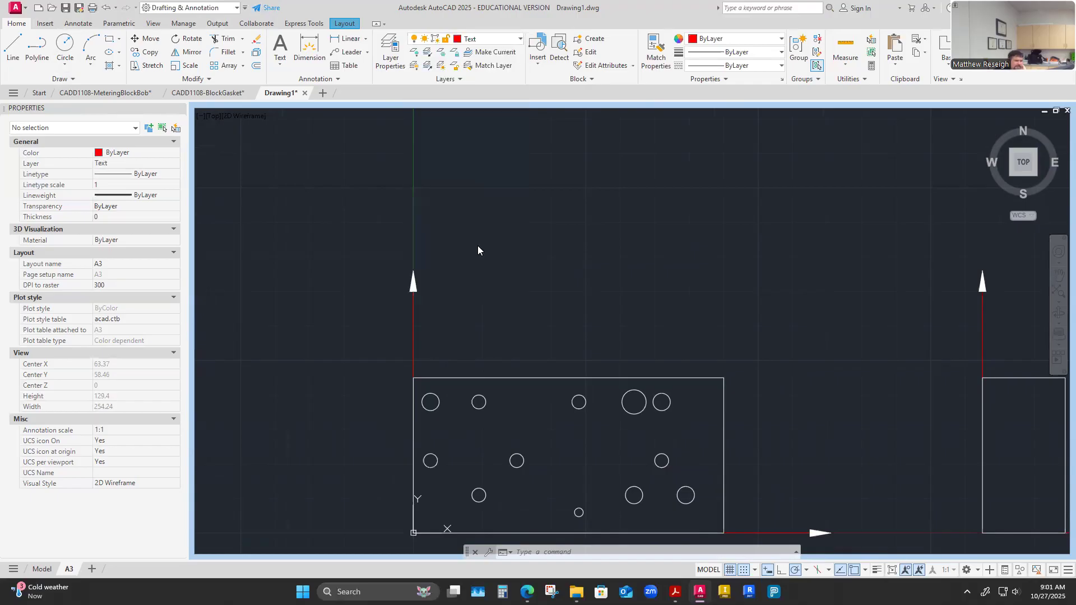
click(78, 23)
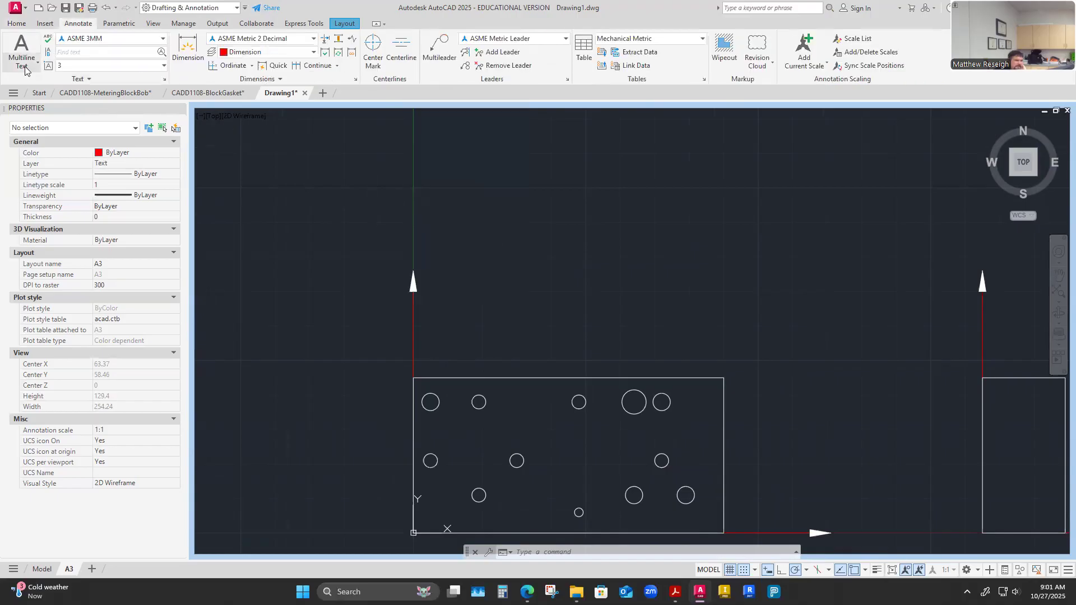
click(29, 67)
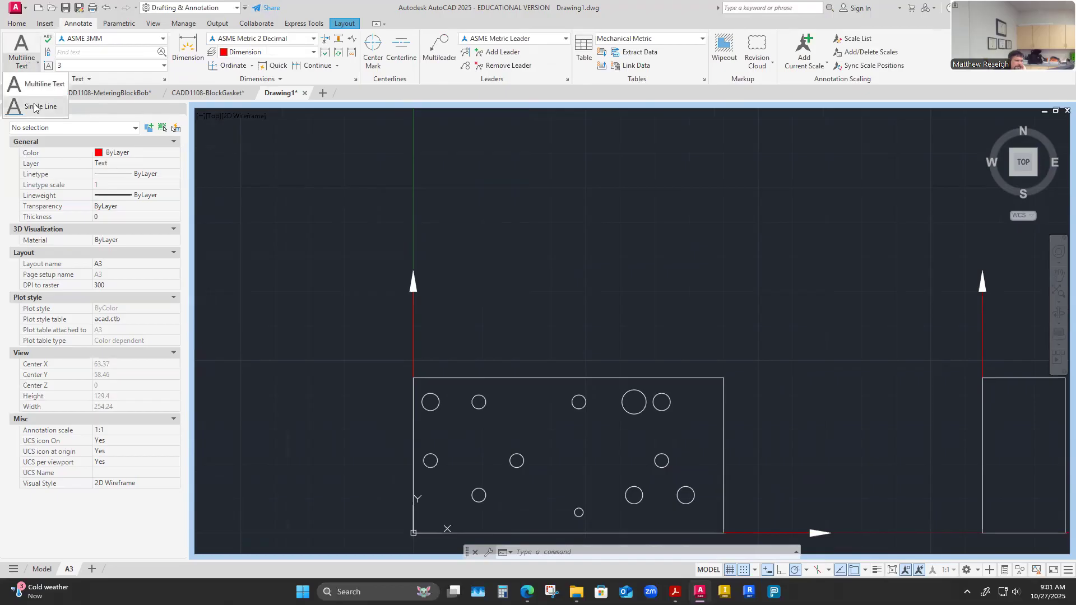
click(36, 85)
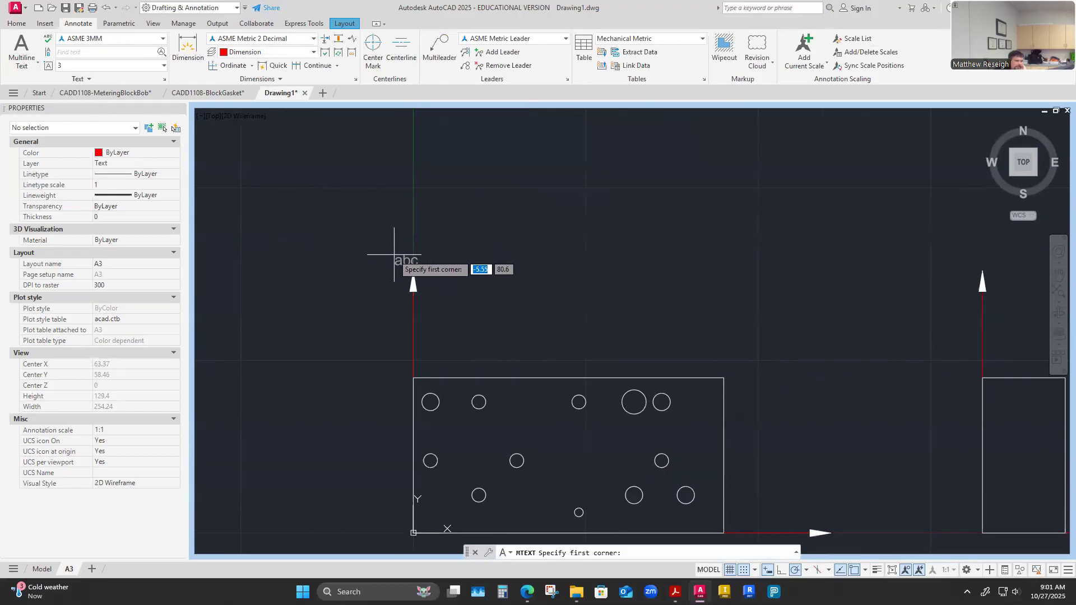
click(408, 246)
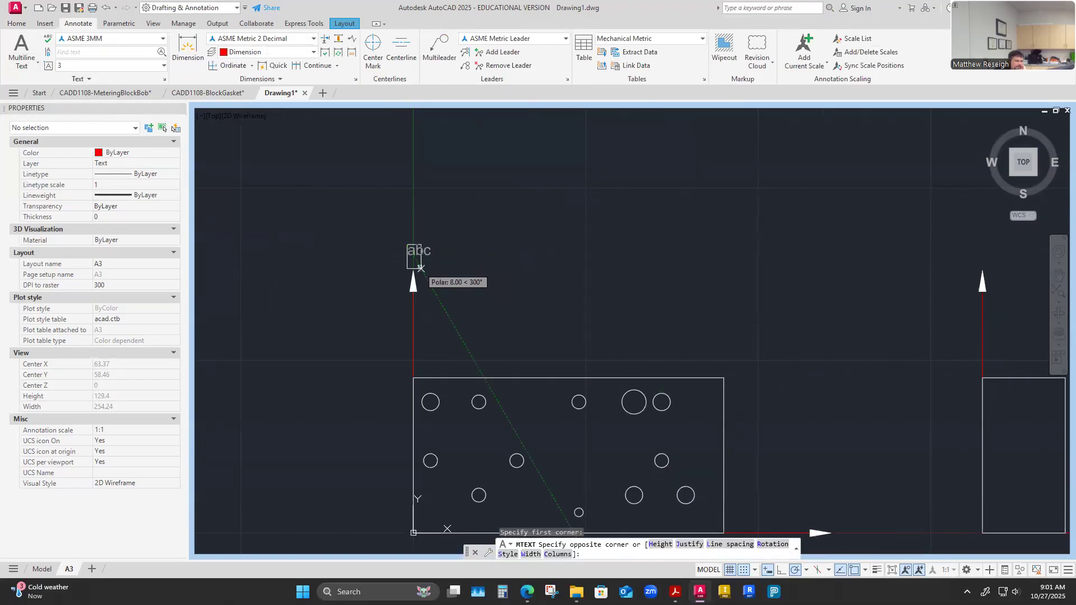
click(423, 268)
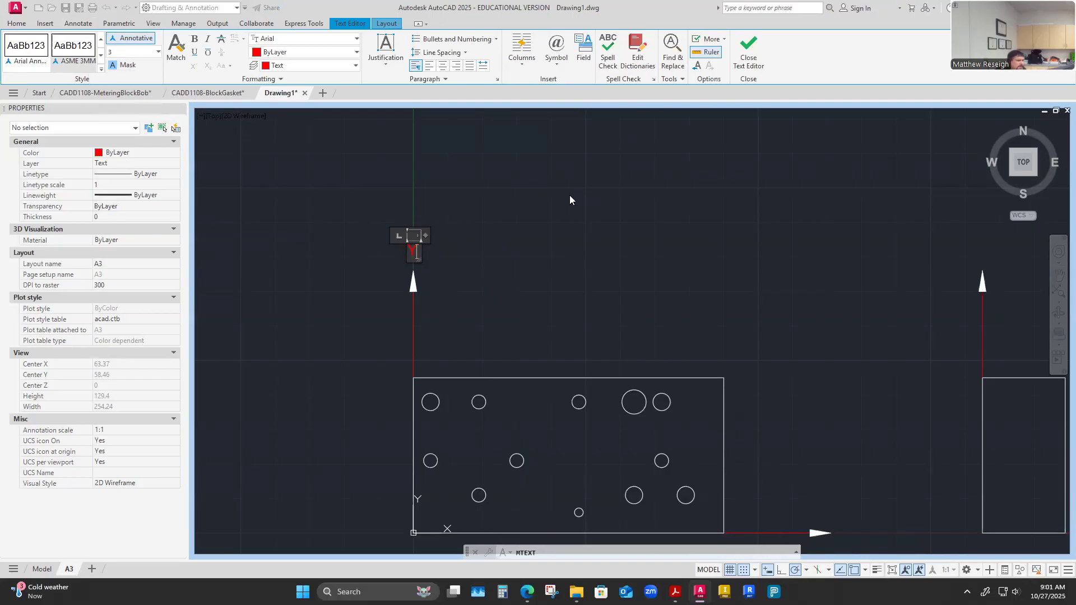
click(505, 264)
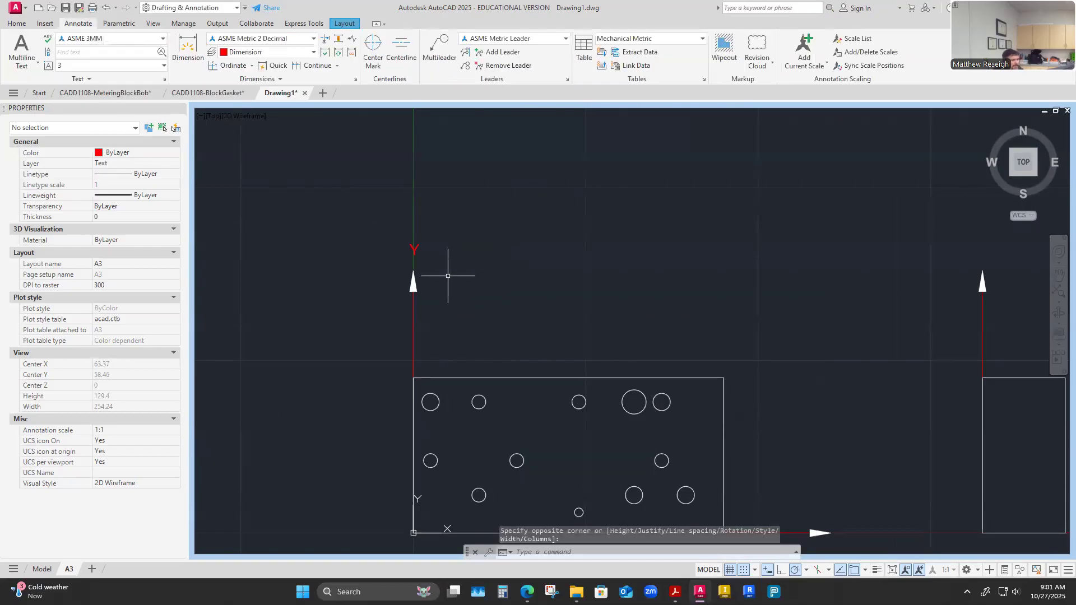
Move the front view's Y label straight down, closer to the tip of the vertical axis arrow.
scroll(375, 264, up, 4)
click(477, 229)
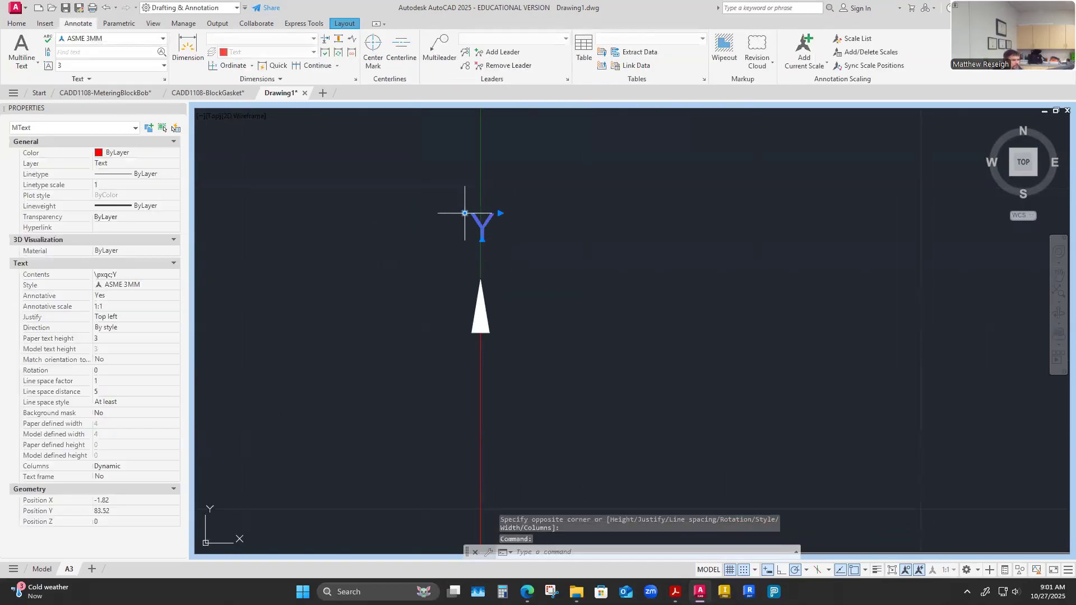
click(465, 213)
click(464, 239)
key(Escape)
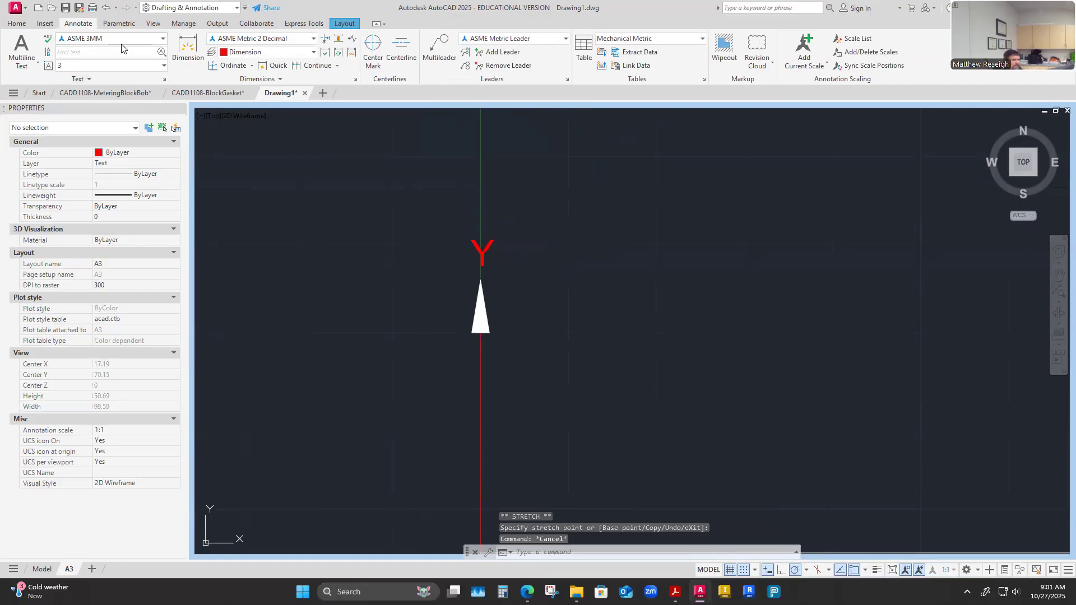
Copy the Y label from the front view to just above the side view's vertical axis arrow.
click(22, 26)
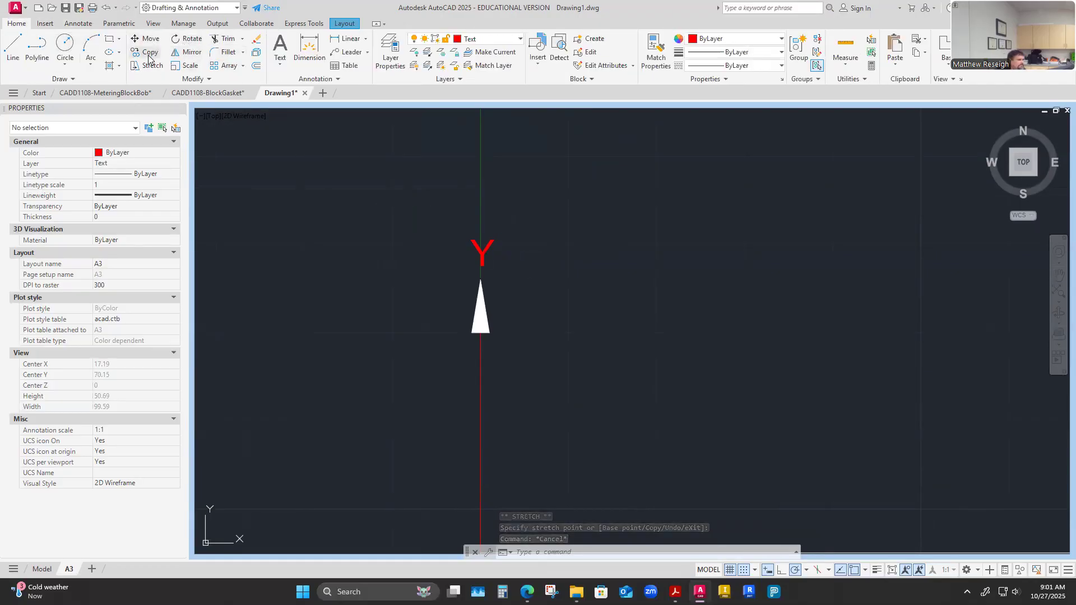
click(147, 52)
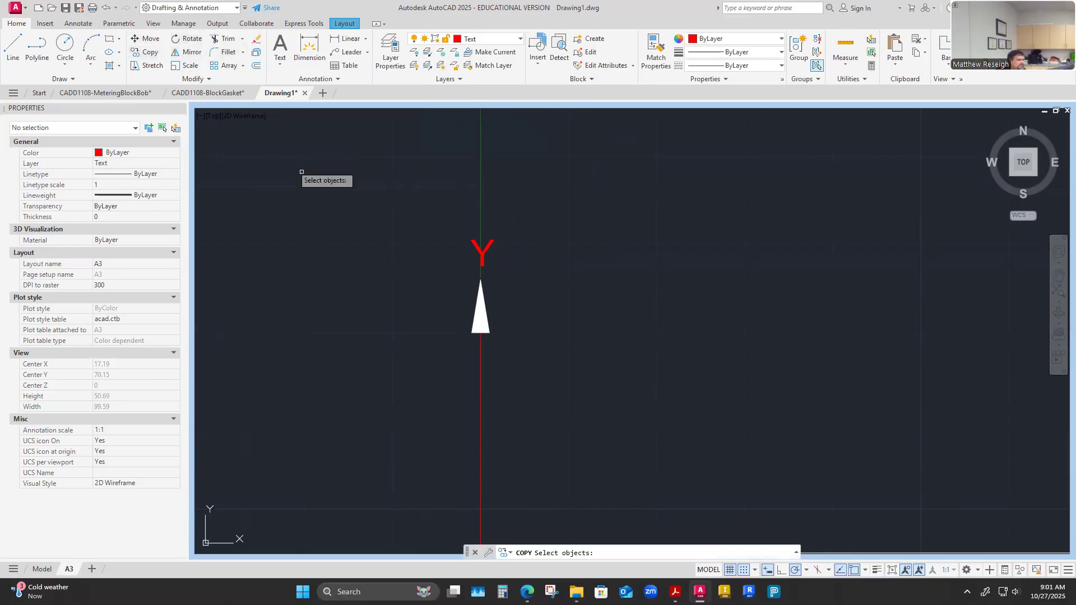
click(478, 247)
key(Return)
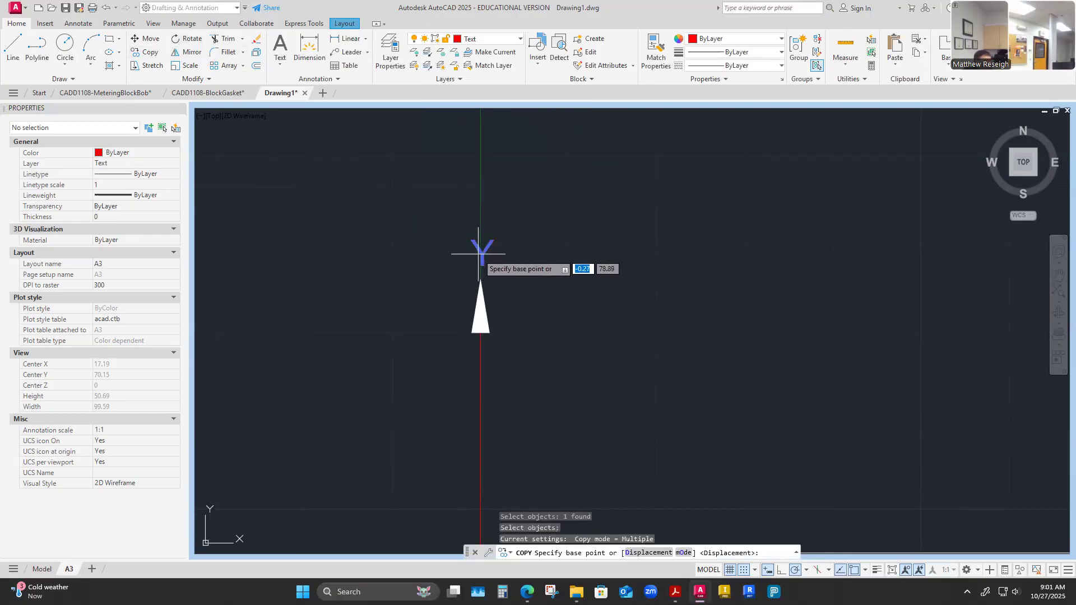
click(466, 238)
scroll(468, 234, down, 3)
scroll(924, 280, up, 2)
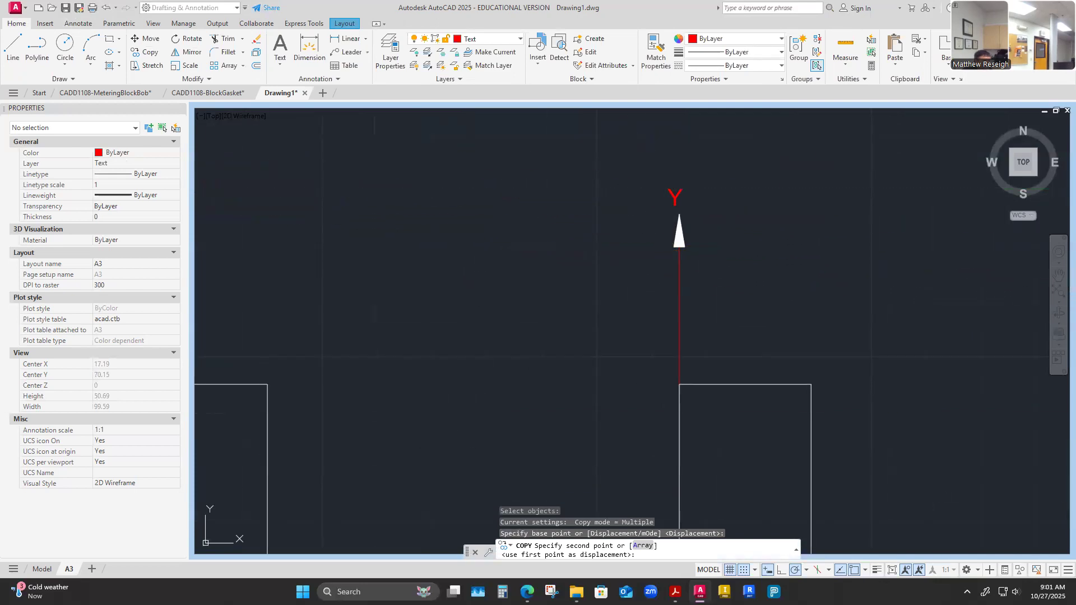
click(667, 189)
scroll(672, 193, up, 3)
key(Escape)
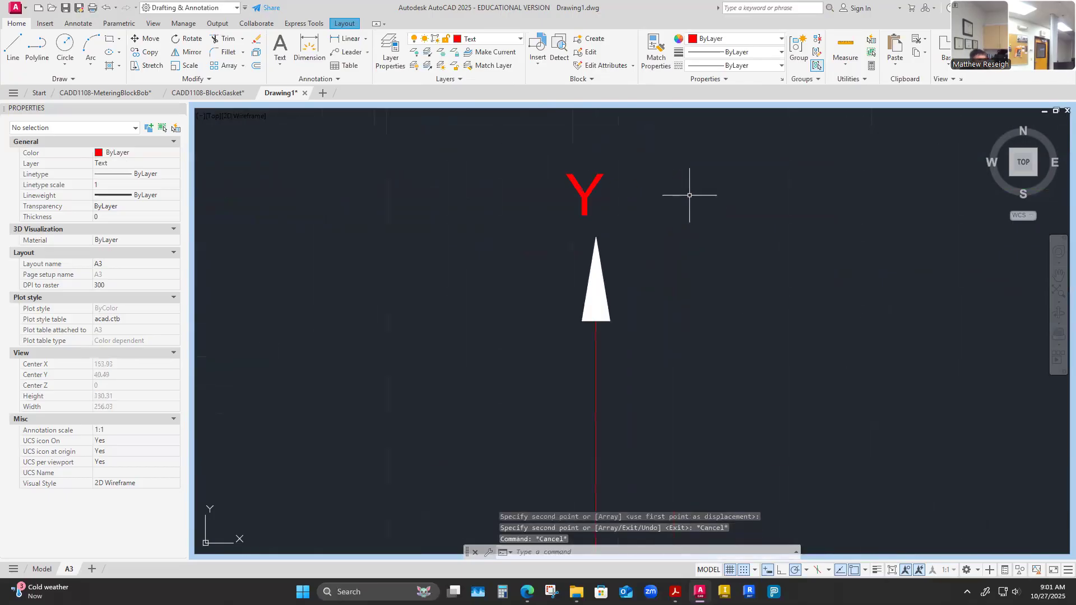
Turn off grid snap and move the side view's Y label so it is centred above its arrow.
click(589, 195)
key(Escape)
click(578, 191)
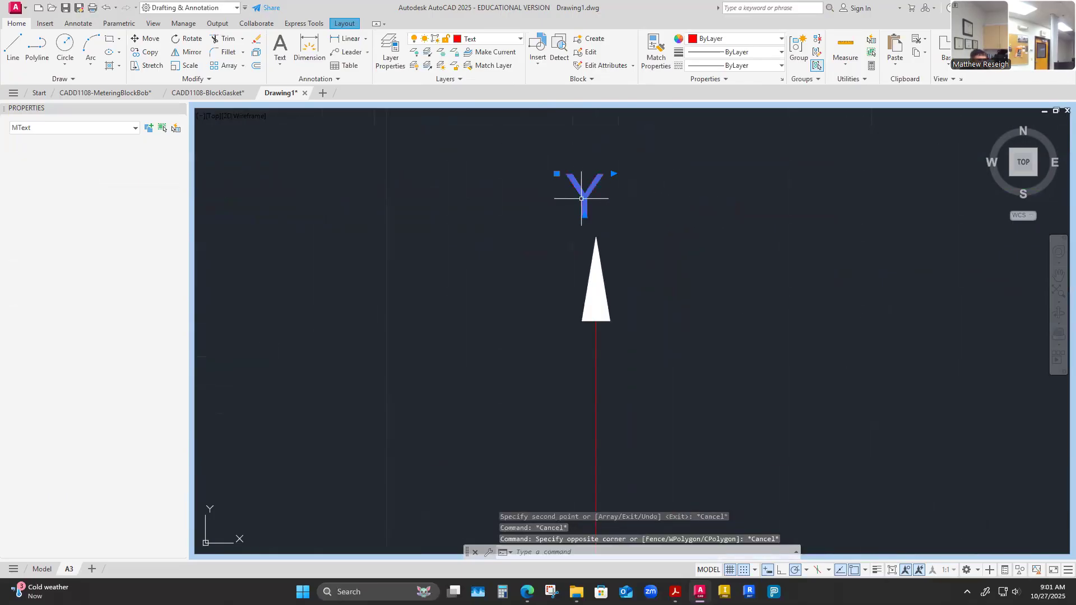
click(556, 173)
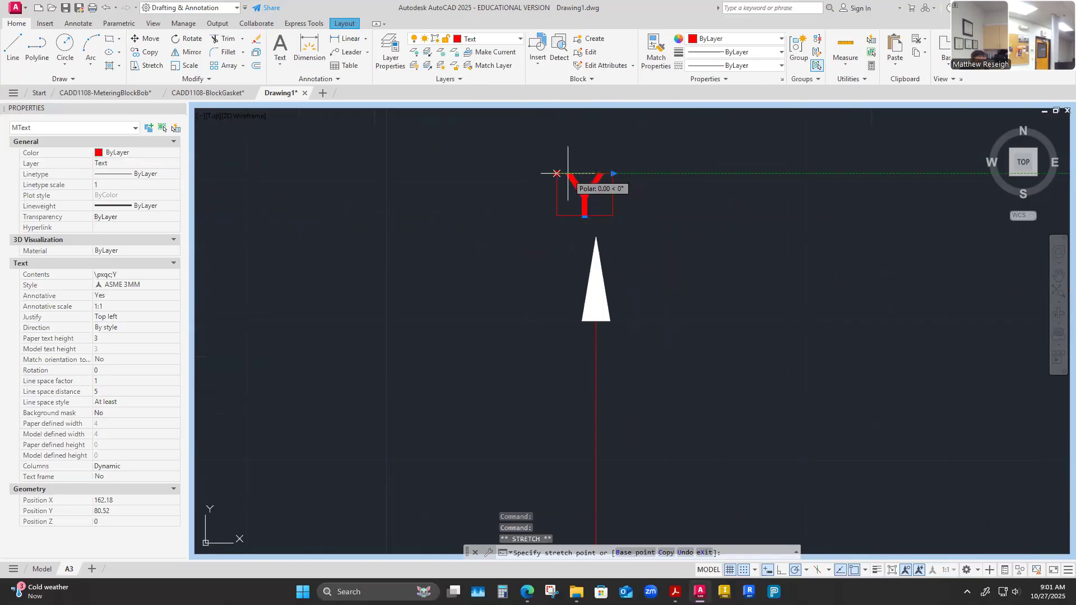
click(730, 570)
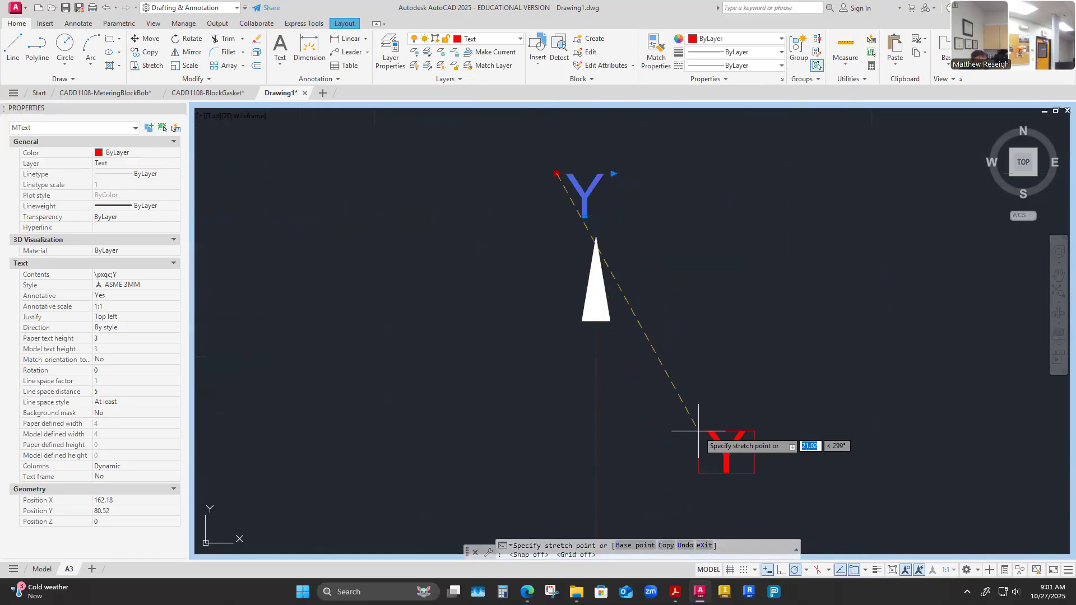
click(744, 569)
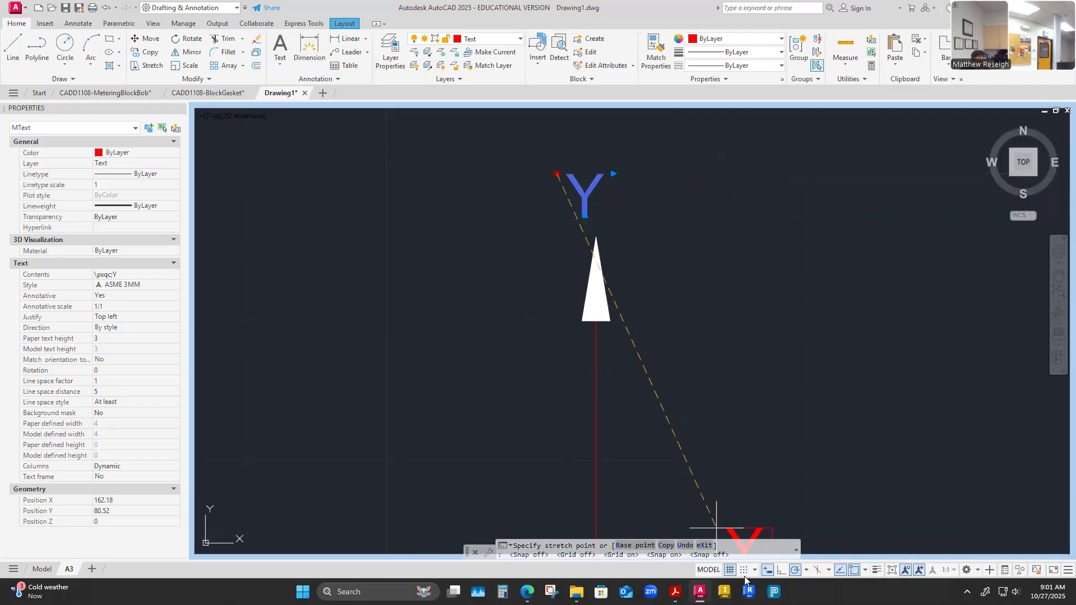
key(Escape)
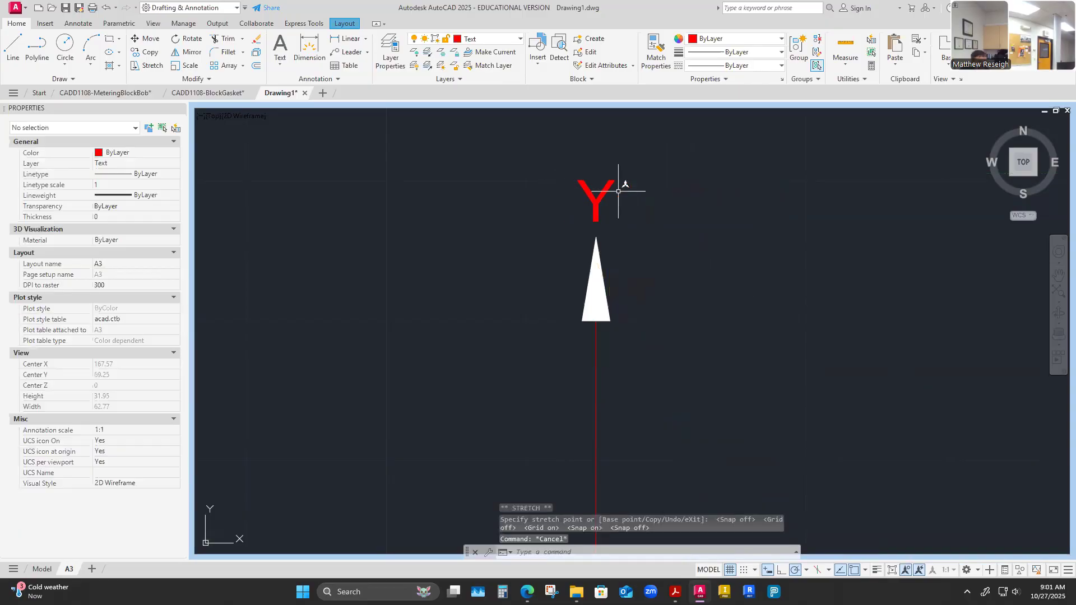
Copy the front view's Y label to just beyond the tip of its horizontal axis arrow.
scroll(618, 191, down, 5)
scroll(629, 233, up, 3)
scroll(633, 261, down, 6)
scroll(895, 272, up, 2)
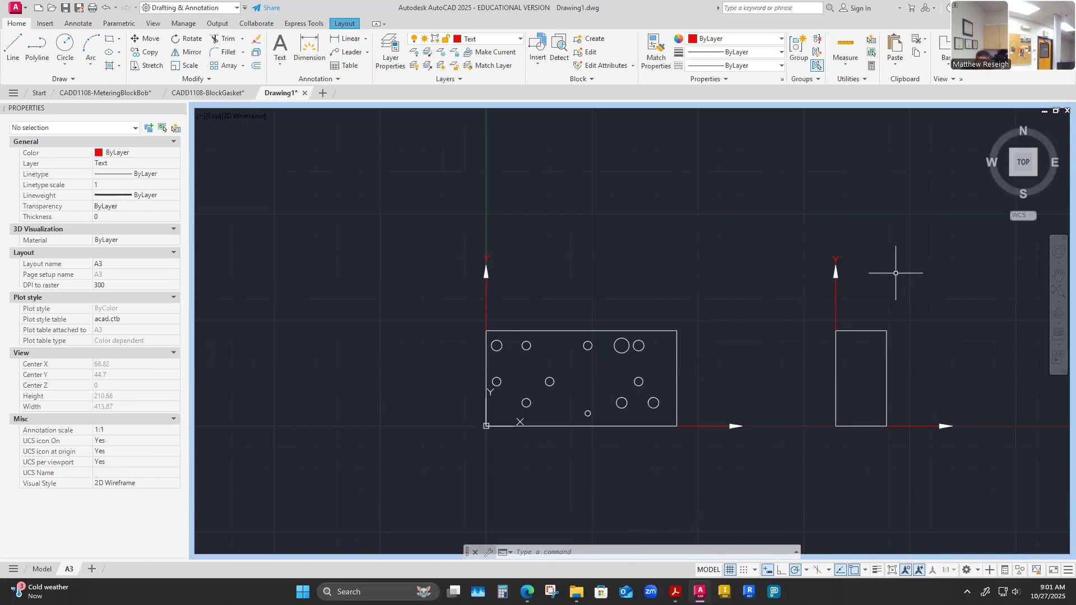
scroll(749, 427, up, 4)
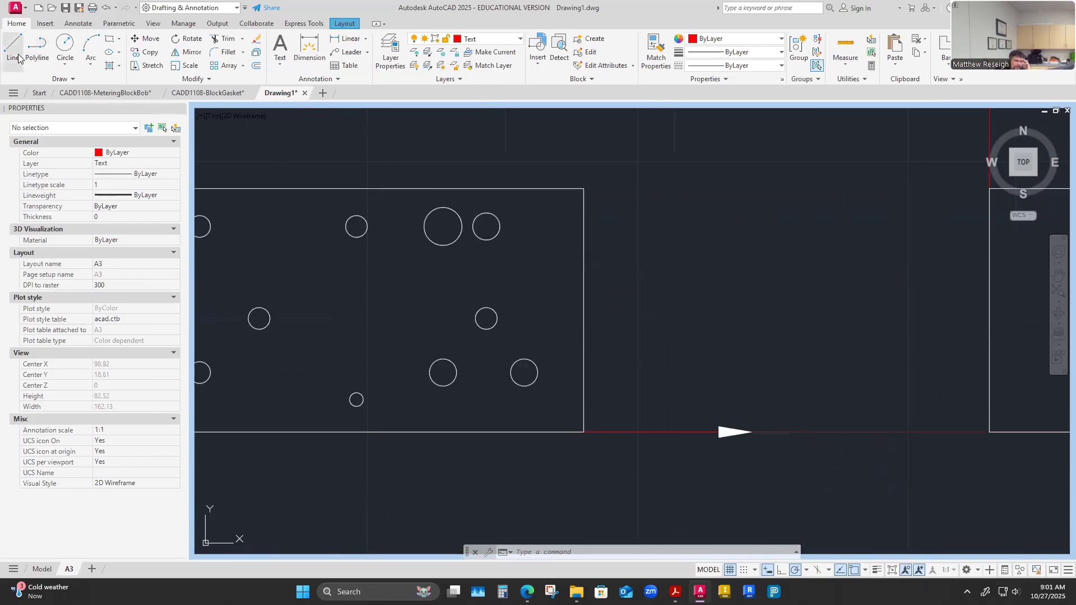
scroll(515, 260, down, 4)
scroll(334, 118, up, 4)
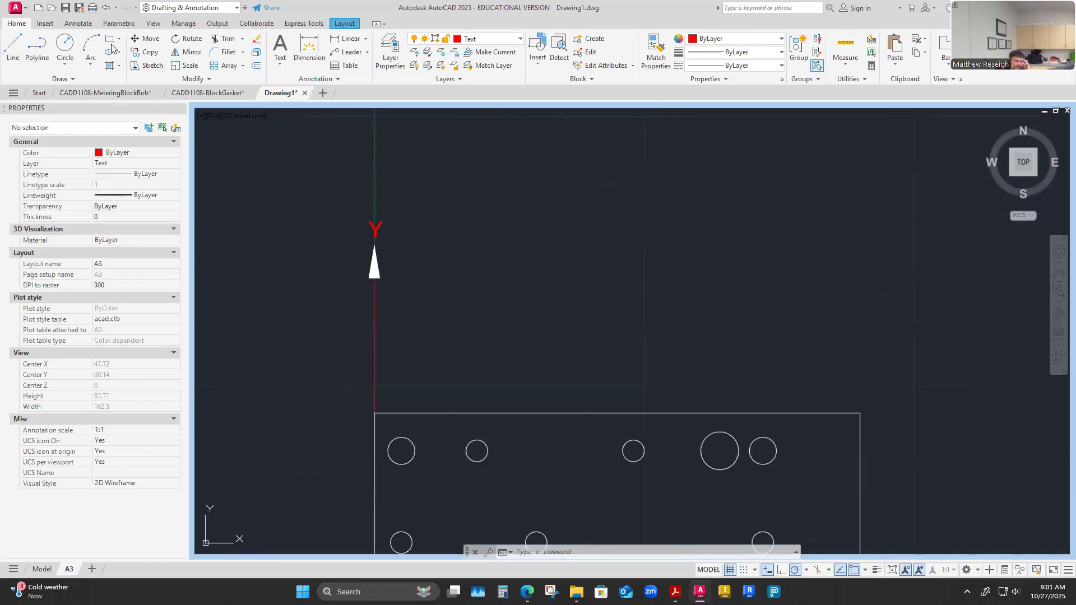
click(144, 53)
click(374, 229)
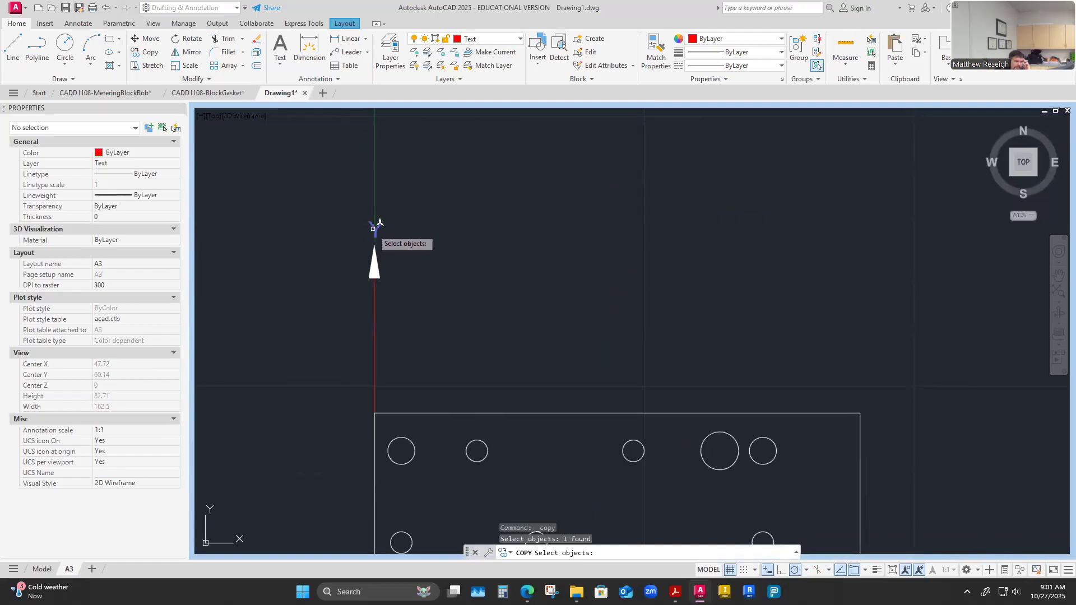
key(Return)
scroll(373, 236, up, 4)
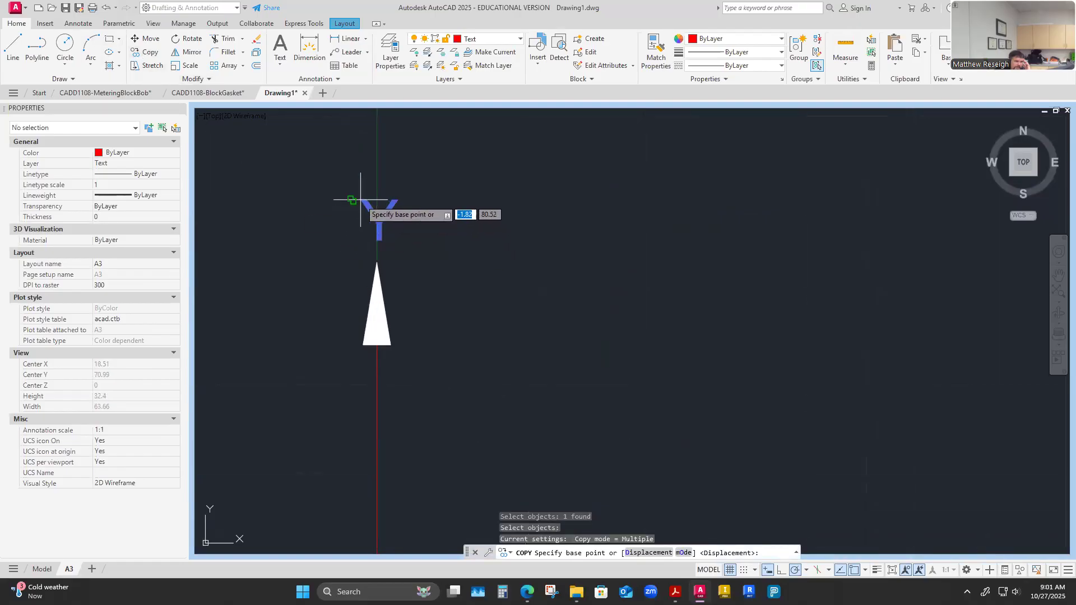
click(362, 201)
scroll(425, 241, down, 5)
scroll(782, 449, up, 3)
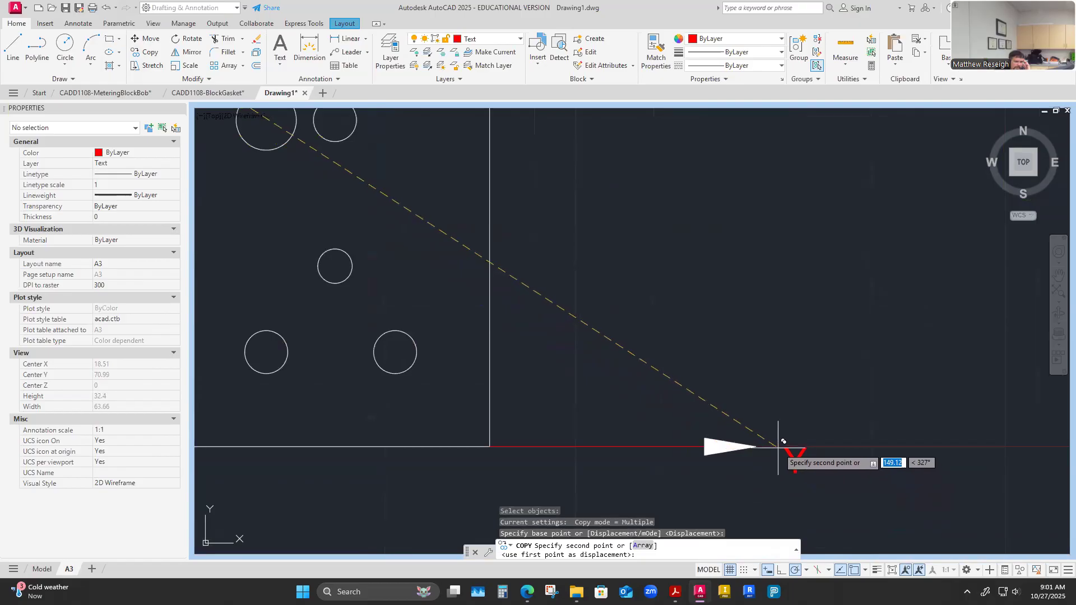
click(763, 446)
Place another copy of the Y label just beyond the side view's horizontal axis arrow and finish copying.
scroll(757, 444, down, 4)
scroll(919, 441, up, 4)
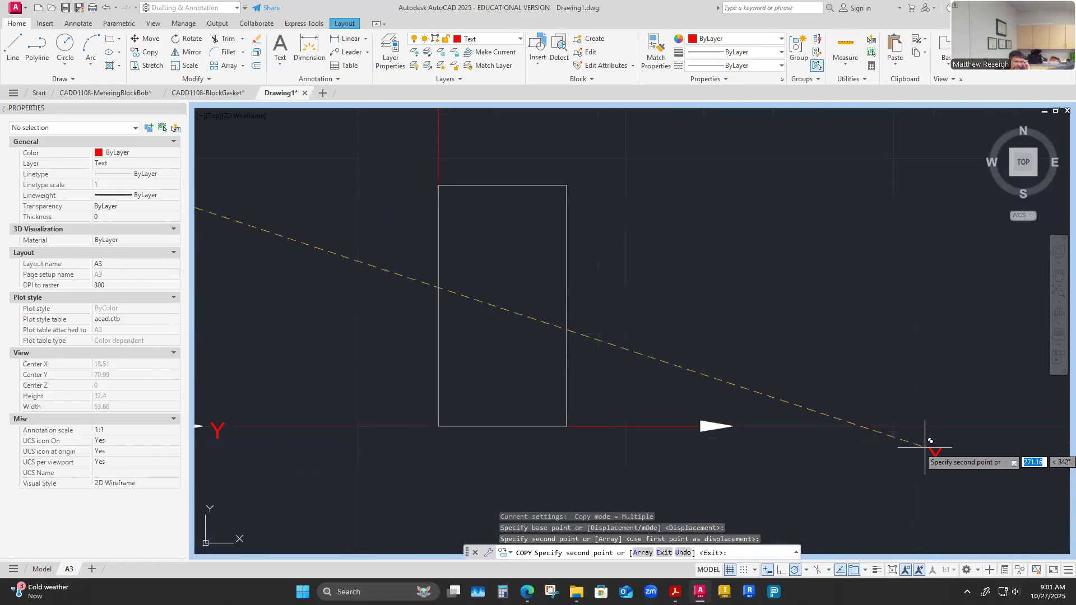
click(744, 424)
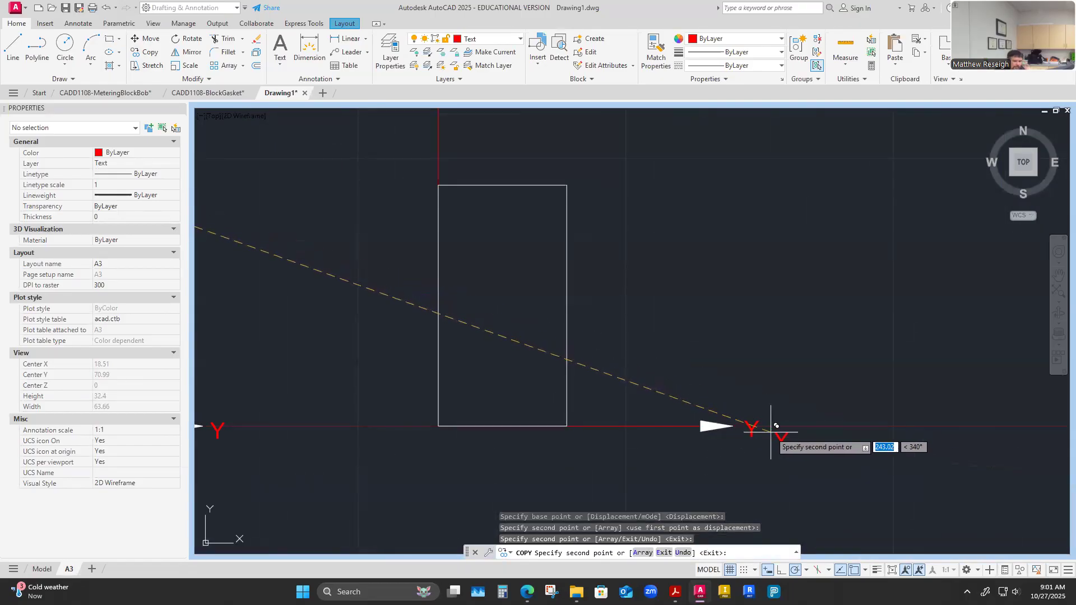
key(Escape)
Change the text of the label at the front view's horizontal axis arrow to X.
scroll(569, 432, down, 3)
scroll(569, 432, up, 5)
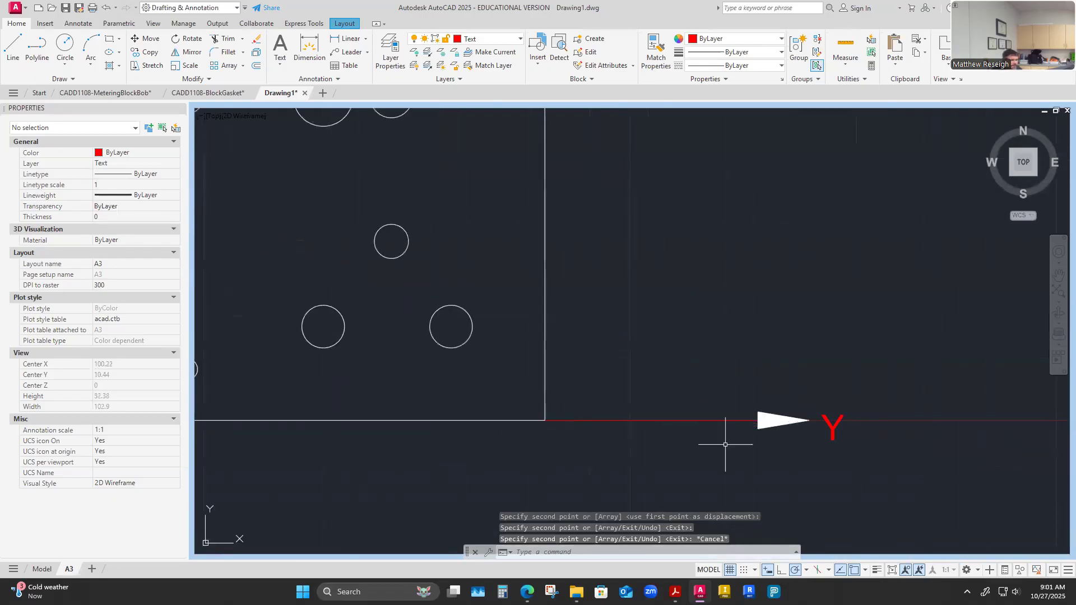
double_click(839, 420)
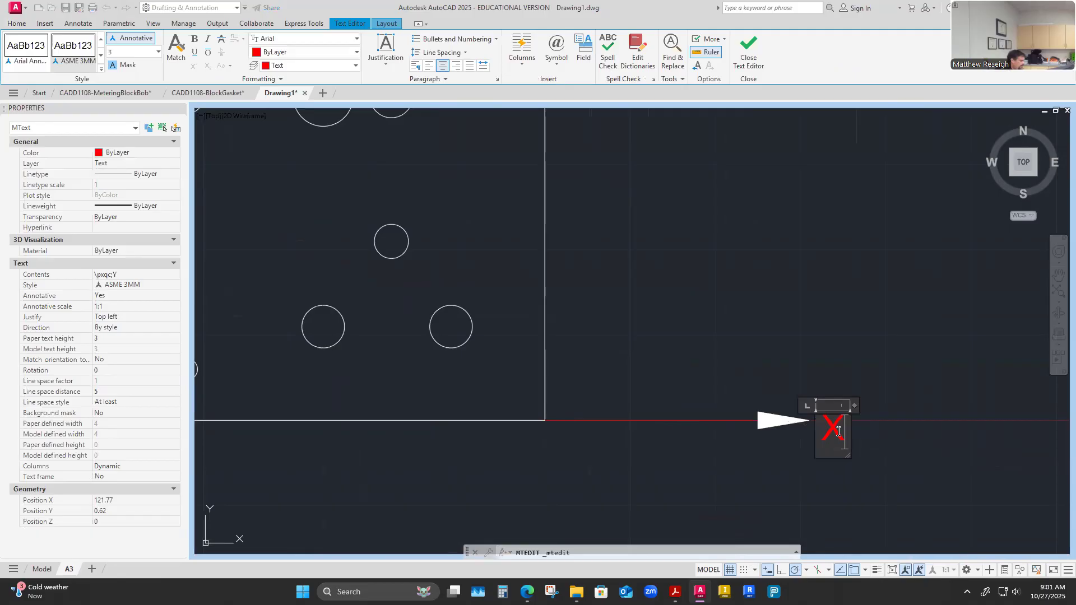
click(920, 432)
Move the front view's X label up slightly so it lines up with its axis arrow.
scroll(812, 361, down, 3)
scroll(785, 347, up, 2)
click(782, 344)
key(Escape)
click(778, 343)
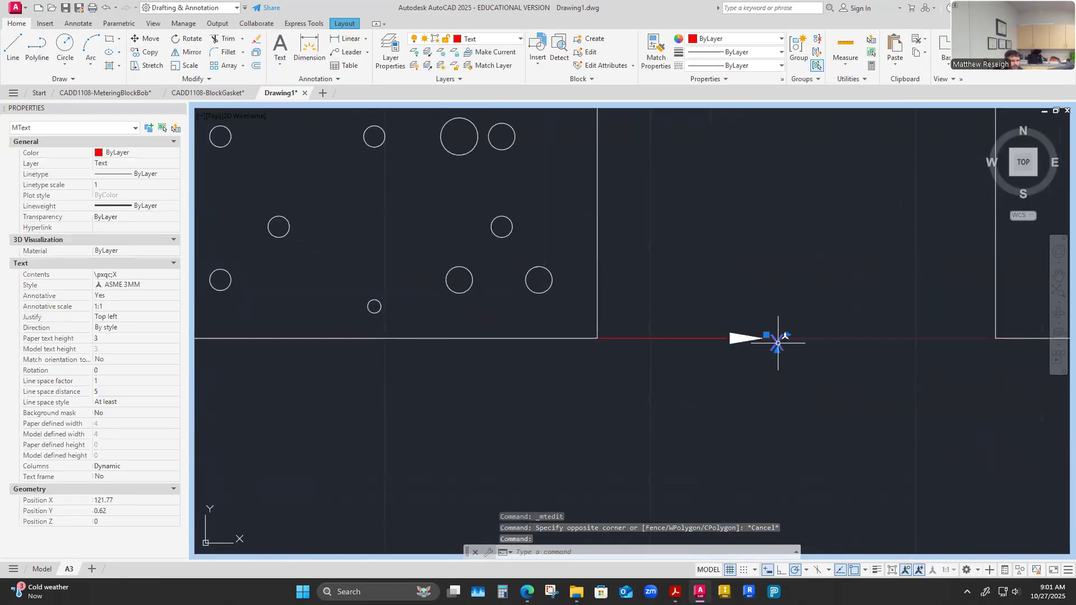
click(766, 335)
key(Escape)
Change the text of the label at the side view's horizontal axis arrow to Z.
scroll(728, 286, down, 3)
scroll(810, 257, up, 2)
scroll(784, 286, down, 4)
scroll(766, 287, up, 2)
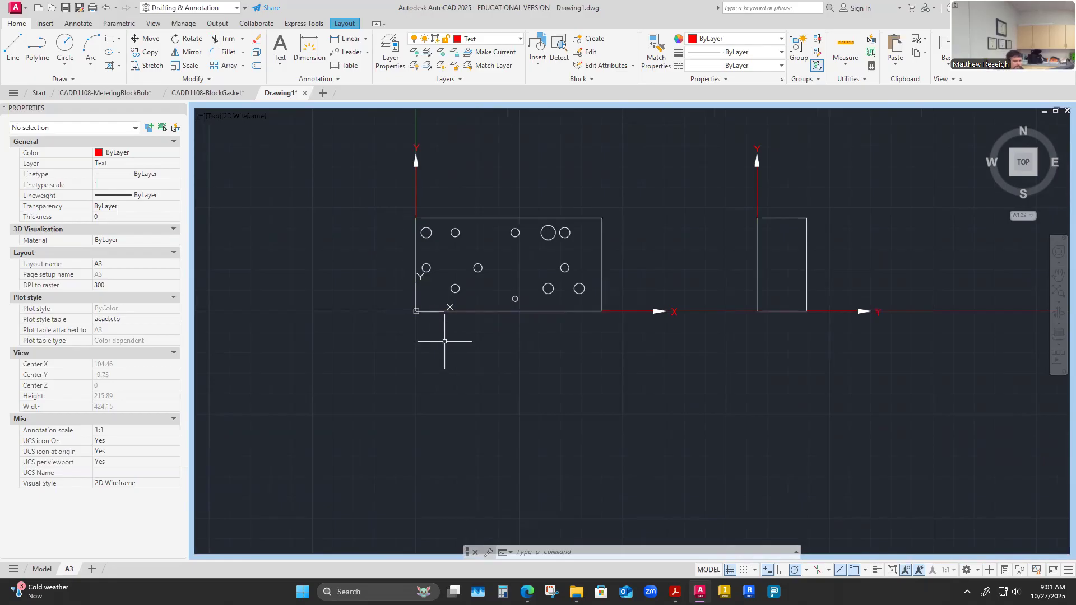
scroll(900, 324, up, 5)
double_click(825, 279)
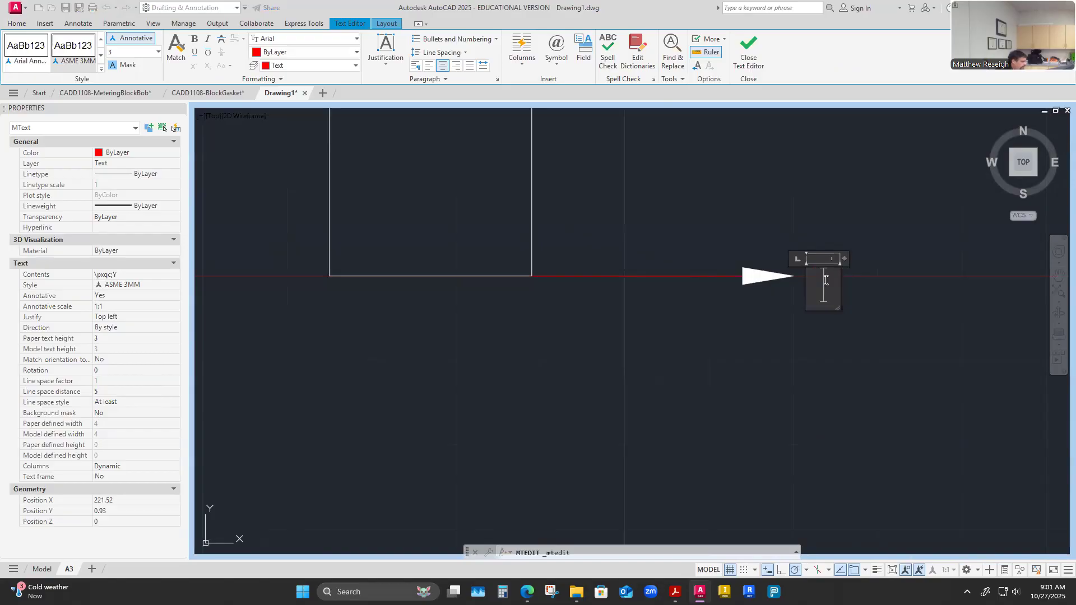
key(Escape)
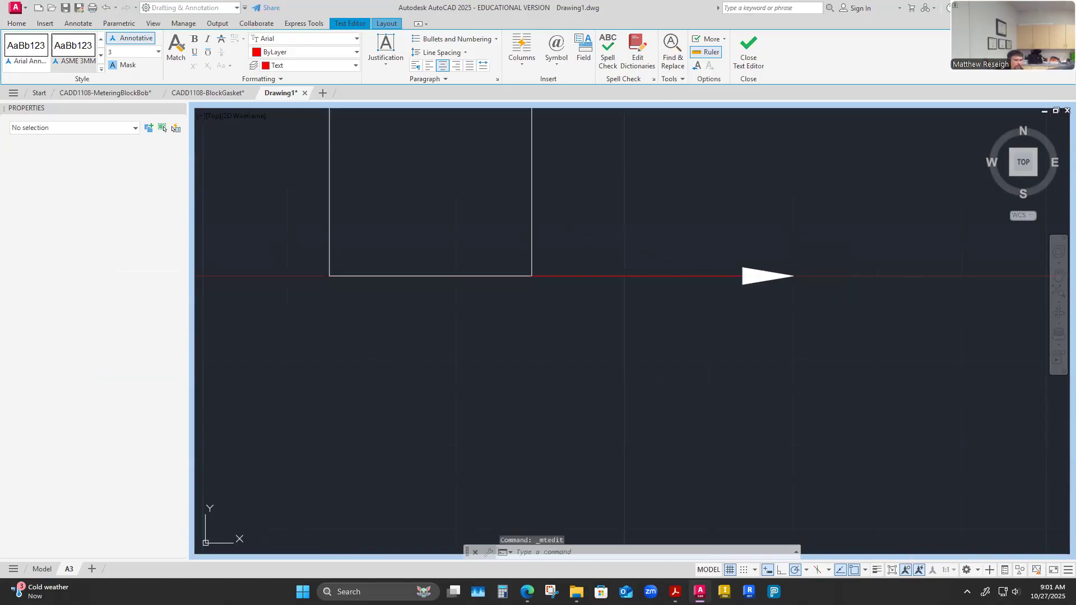
scroll(720, 387, down, 5)
scroll(645, 301, up, 3)
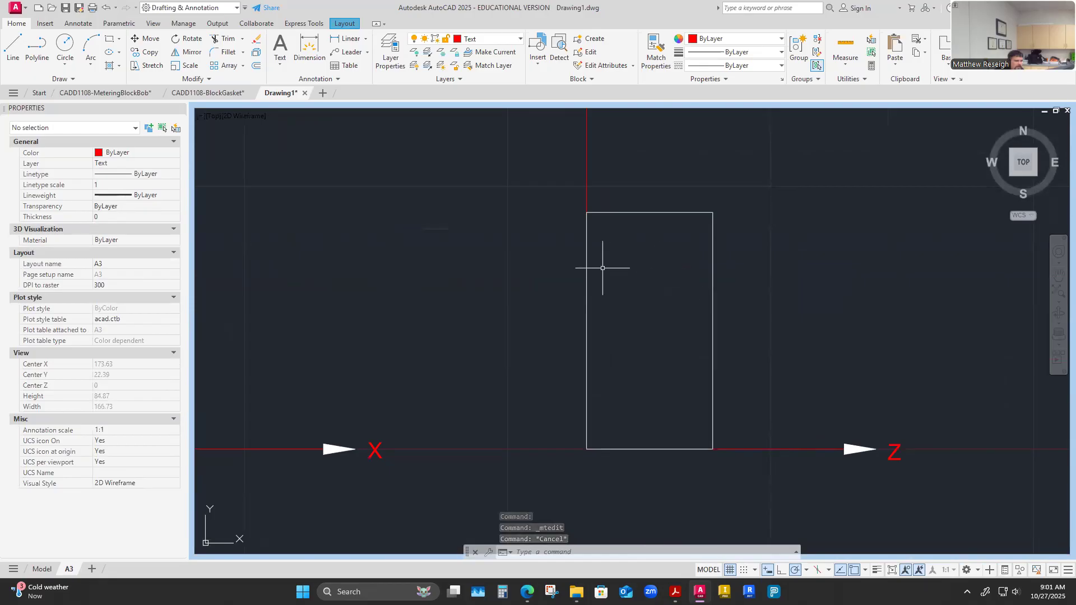
Review the axis arrows and letter labels on the front and side views.
scroll(597, 274, down, 2)
scroll(303, 287, down, 5)
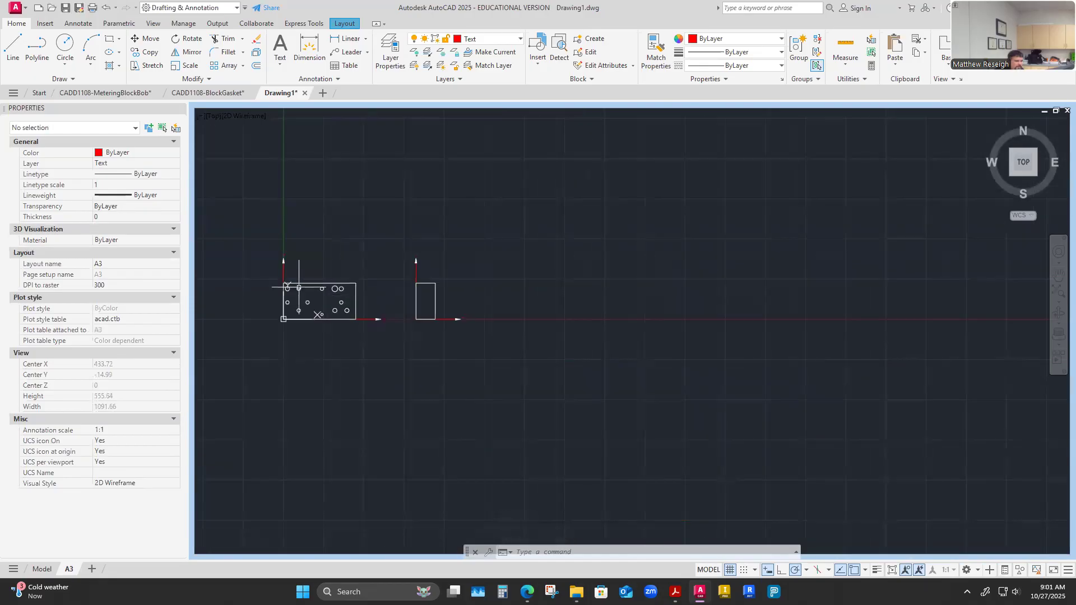
scroll(299, 288, up, 5)
scroll(725, 305, up, 4)
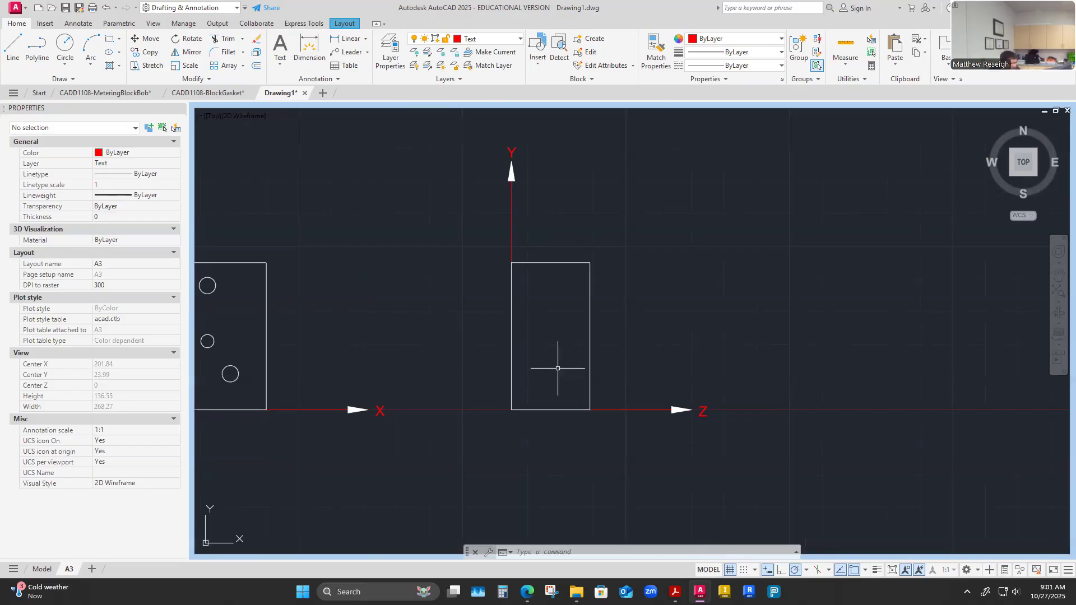
scroll(488, 319, down, 6)
scroll(480, 319, up, 4)
scroll(480, 322, down, 4)
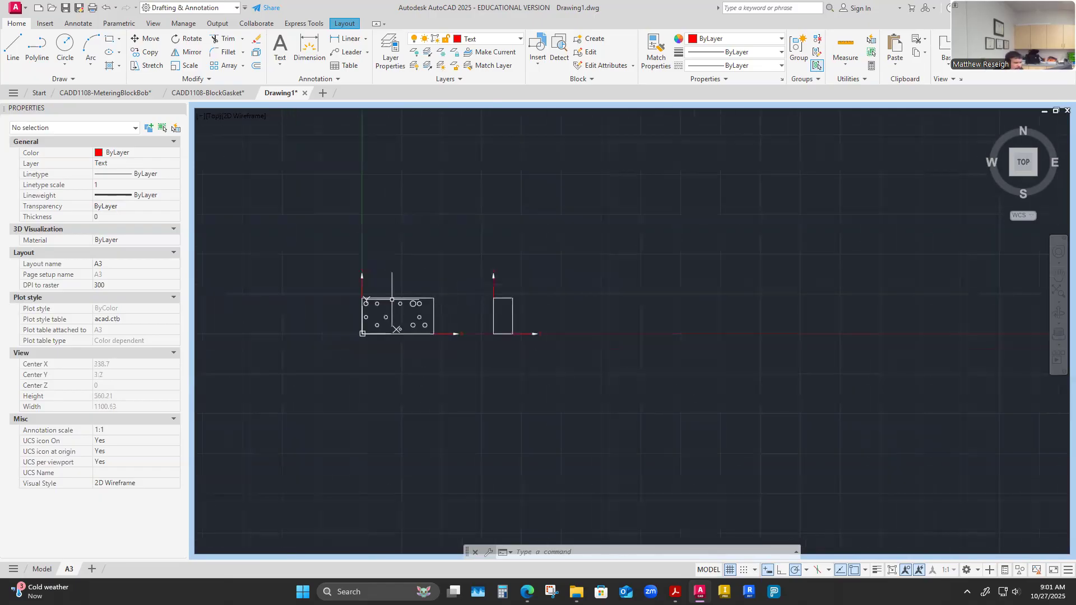
scroll(362, 297, up, 2)
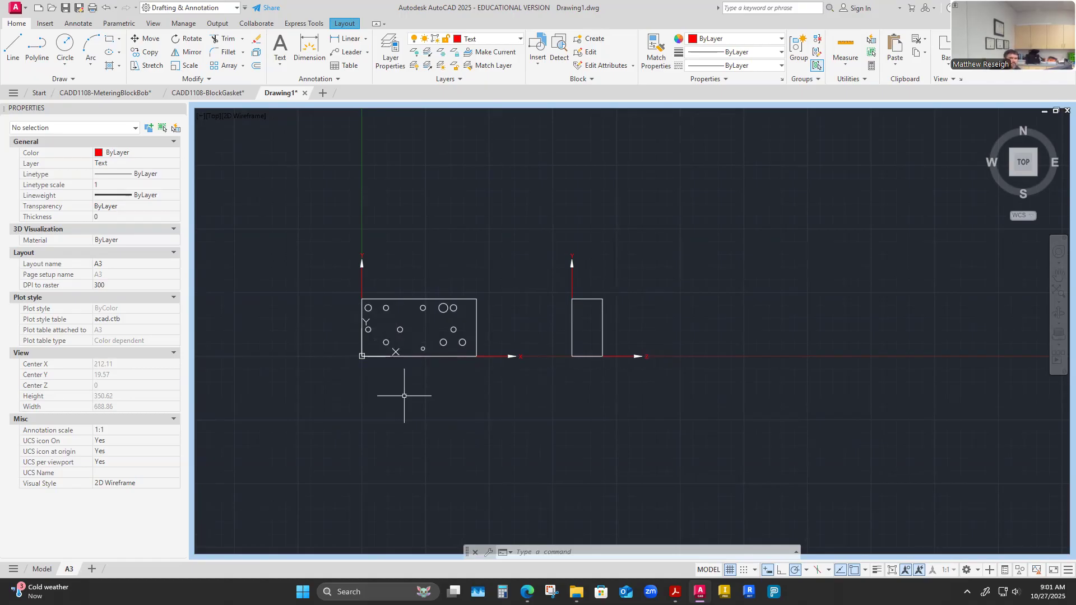
scroll(644, 359, up, 4)
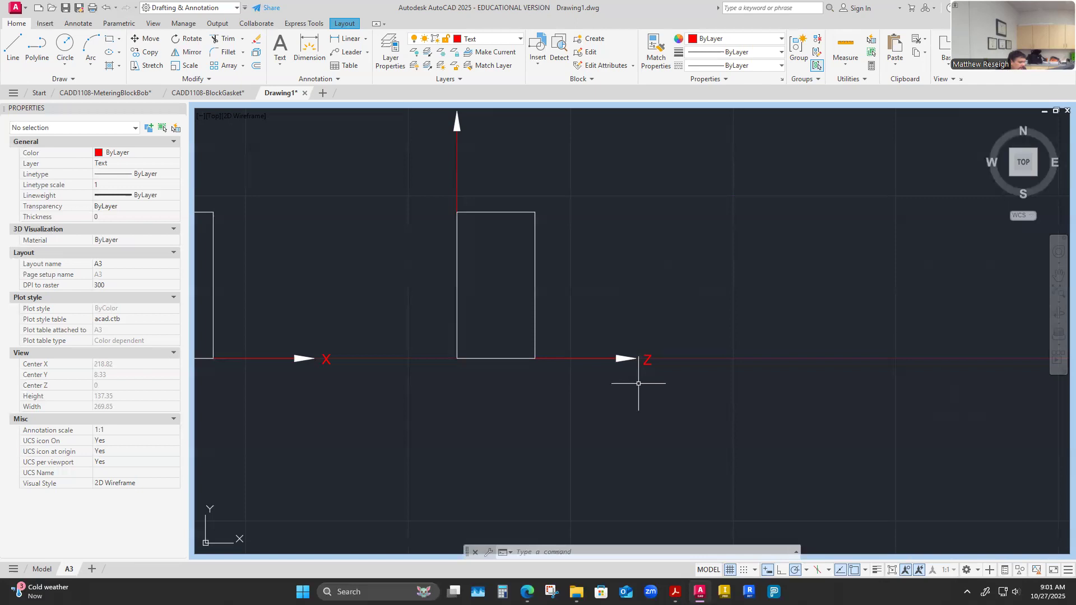
scroll(617, 361, down, 5)
scroll(575, 350, up, 5)
scroll(697, 433, down, 4)
scroll(686, 425, up, 4)
scroll(687, 430, down, 4)
scroll(591, 420, up, 2)
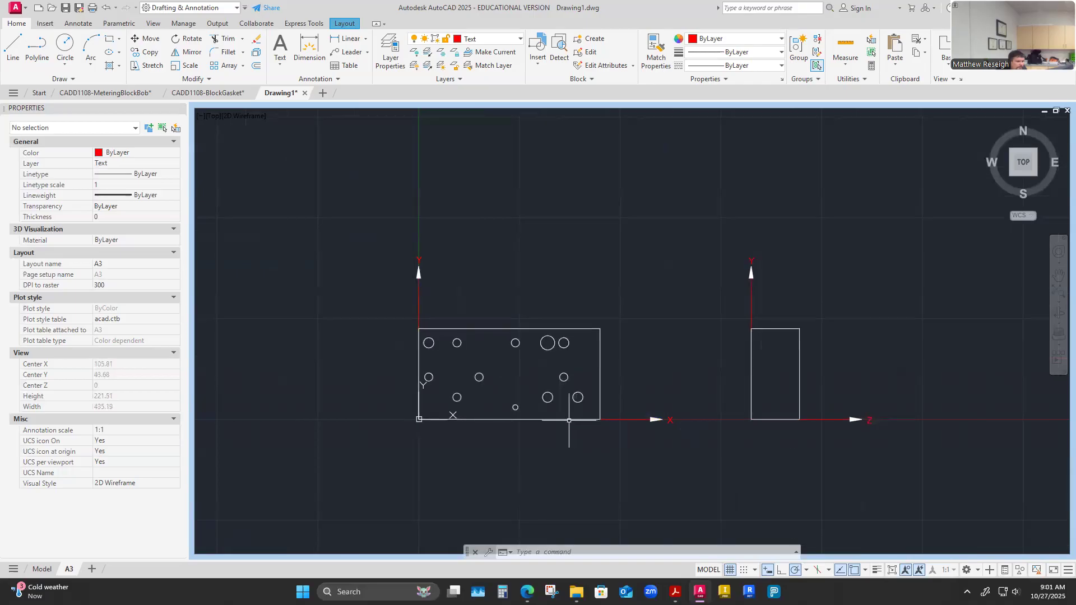
Make the Center layer current and add a center mark to the front view's upper-left hole.
click(514, 39)
click(476, 115)
click(78, 23)
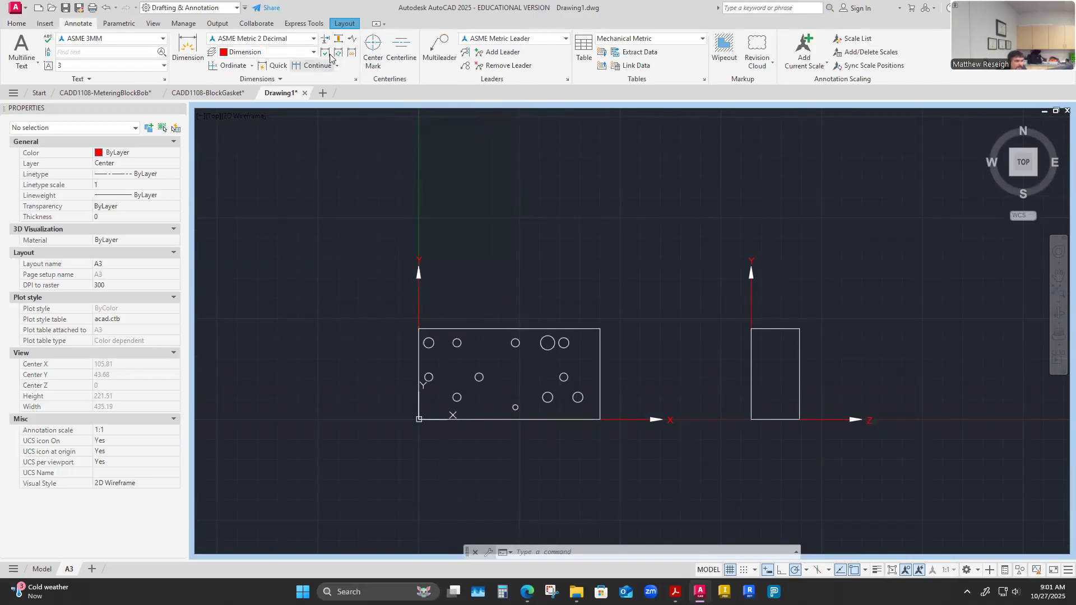
click(372, 49)
scroll(455, 312, up, 6)
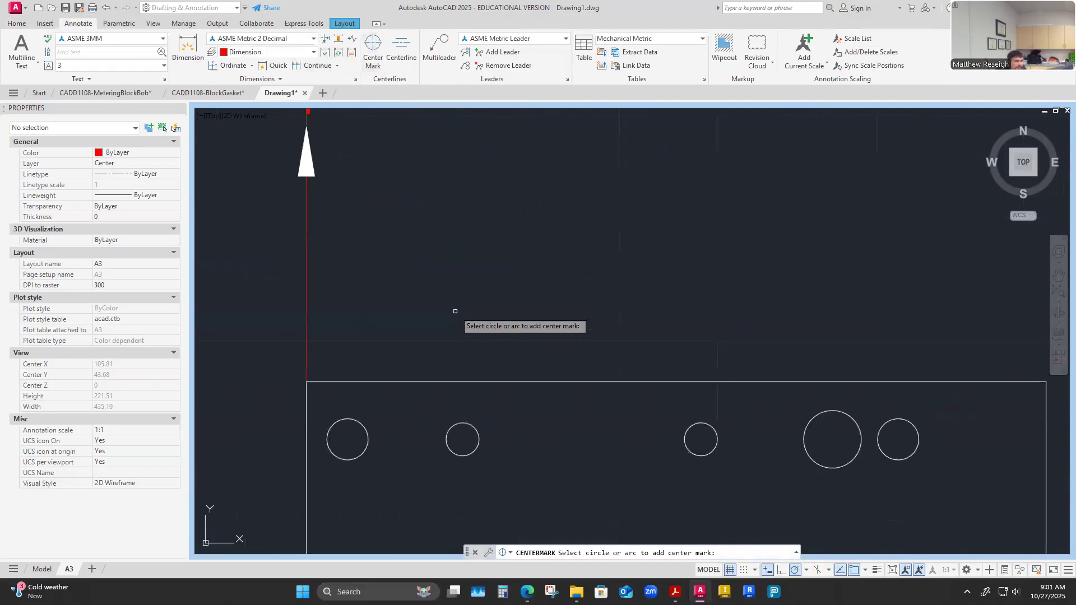
click(347, 459)
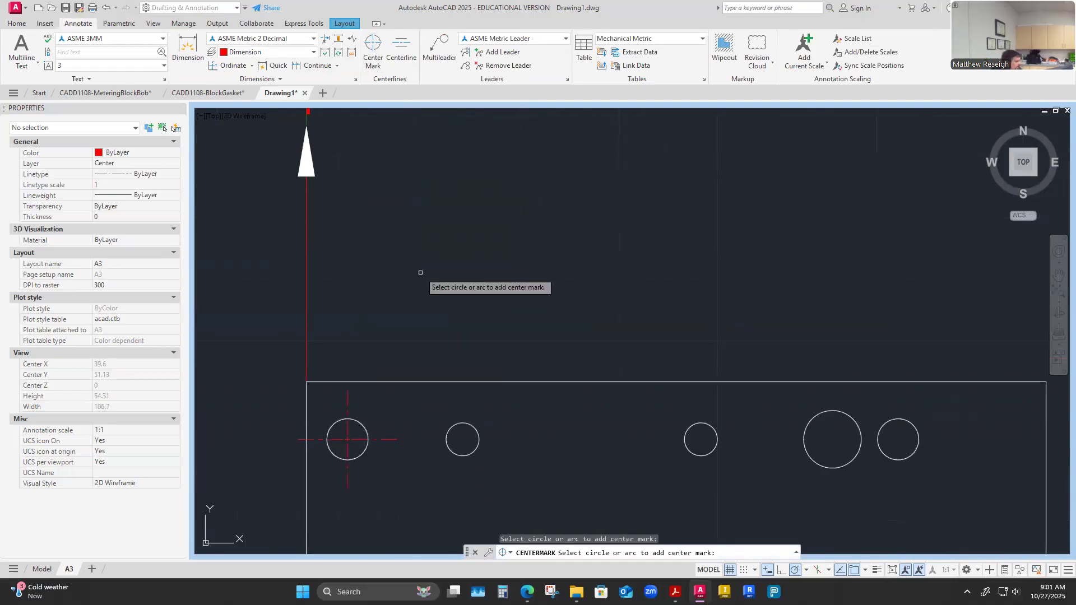
key(Escape)
Inspect the properties of the upper-left hole's center mark, including its extensions and linetype.
scroll(432, 264, down, 5)
scroll(373, 173, up, 5)
scroll(426, 248, up, 3)
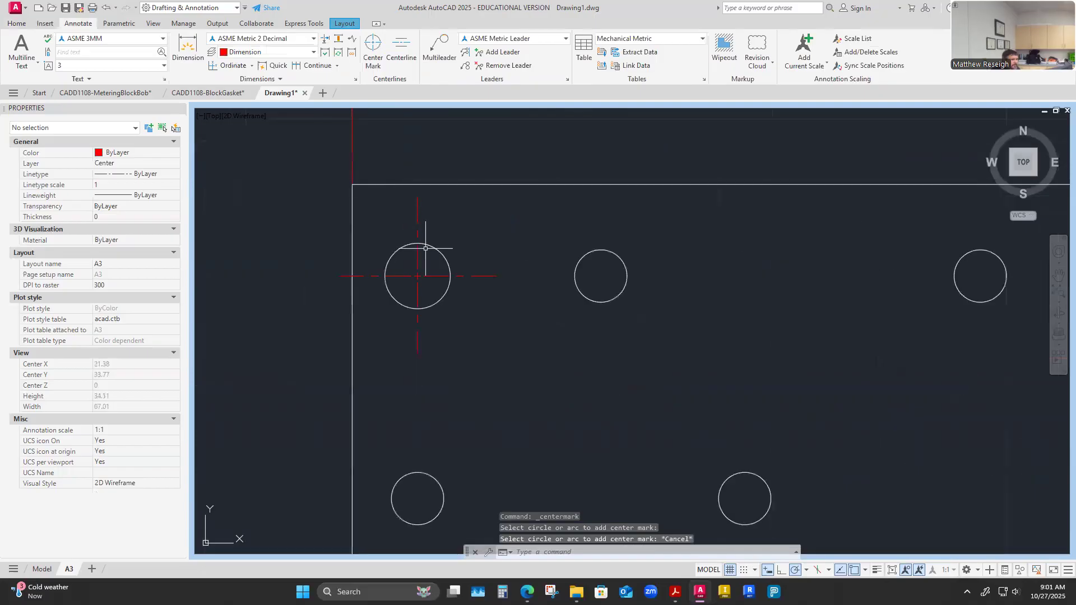
click(418, 228)
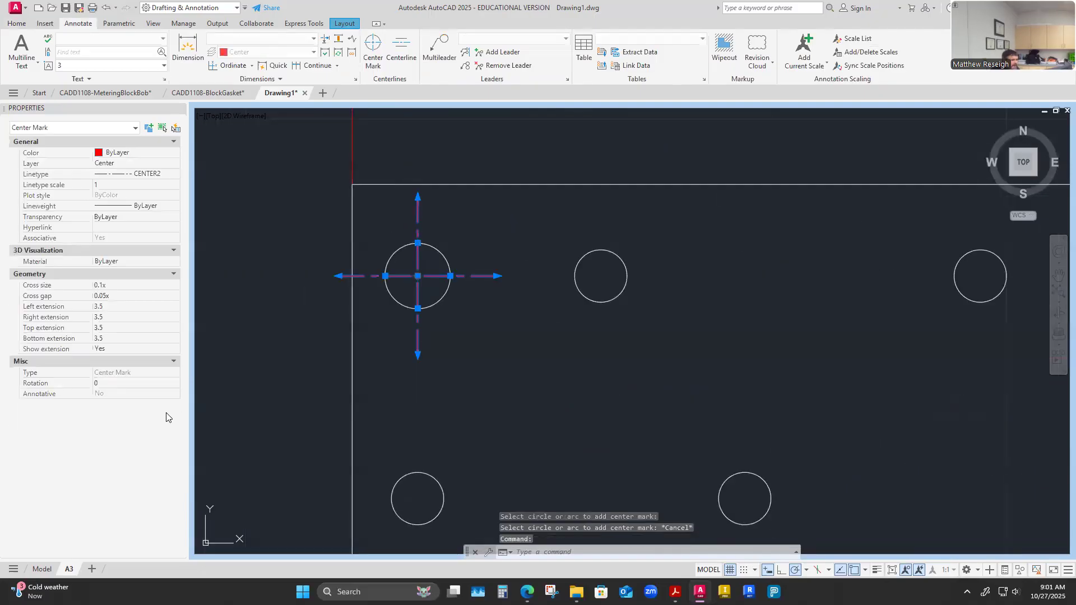
scroll(279, 375, down, 2)
scroll(275, 377, up, 2)
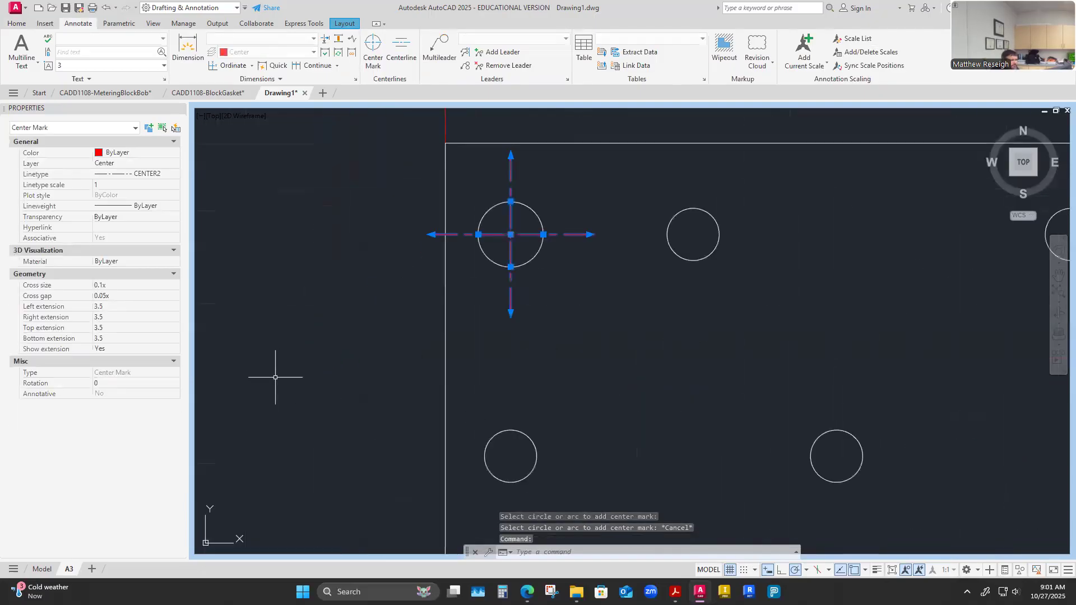
key(Escape)
Add center marks to the four remaining holes in the left half of the front view.
scroll(311, 333, down, 2)
scroll(342, 344, up, 3)
scroll(336, 351, down, 2)
scroll(324, 360, up, 1)
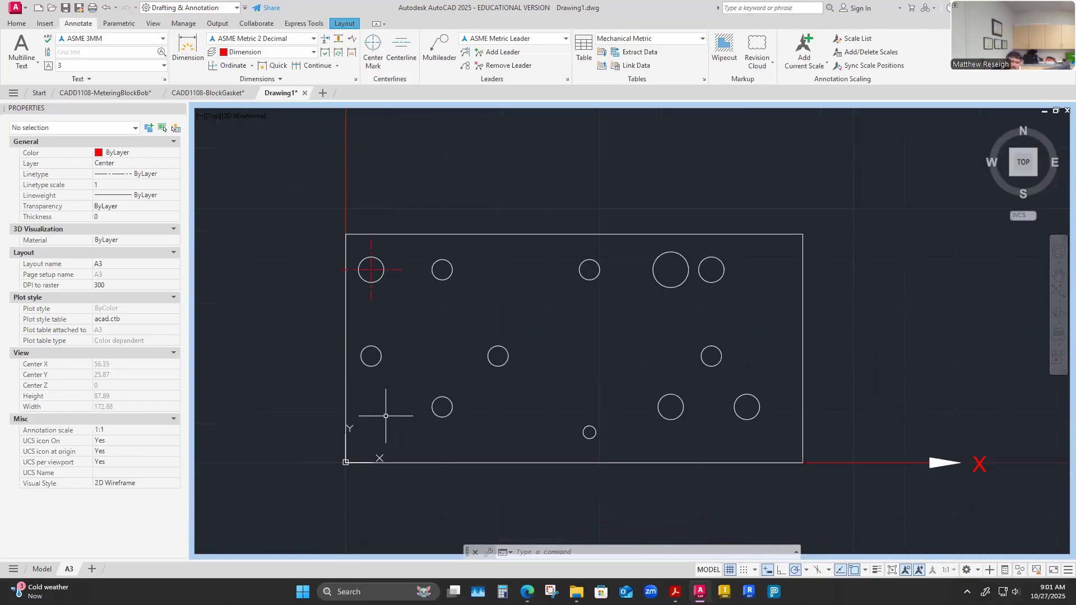
click(373, 50)
click(437, 261)
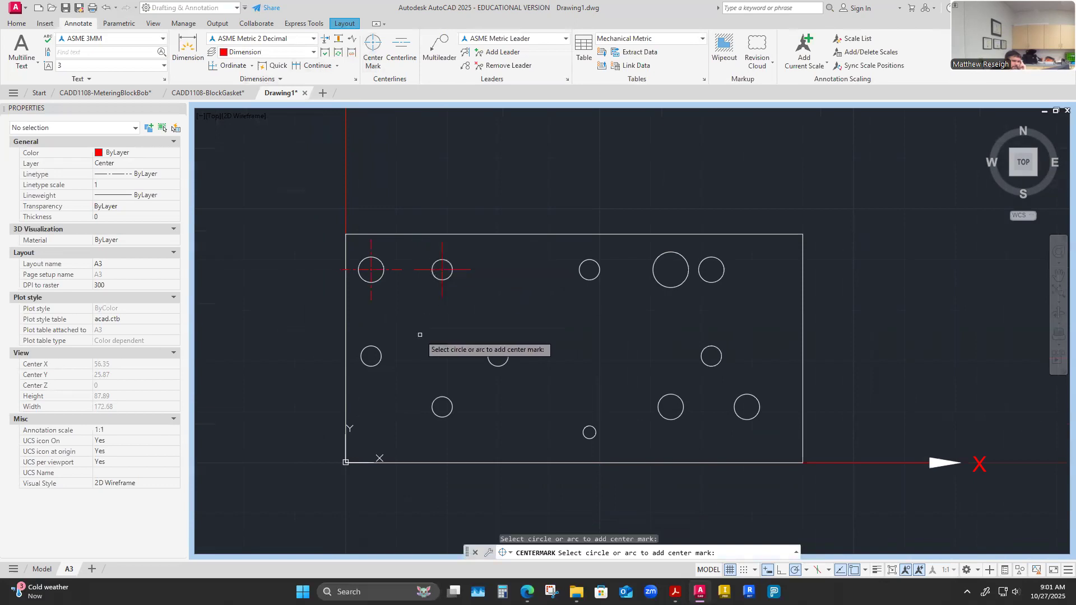
key(Return)
click(373, 59)
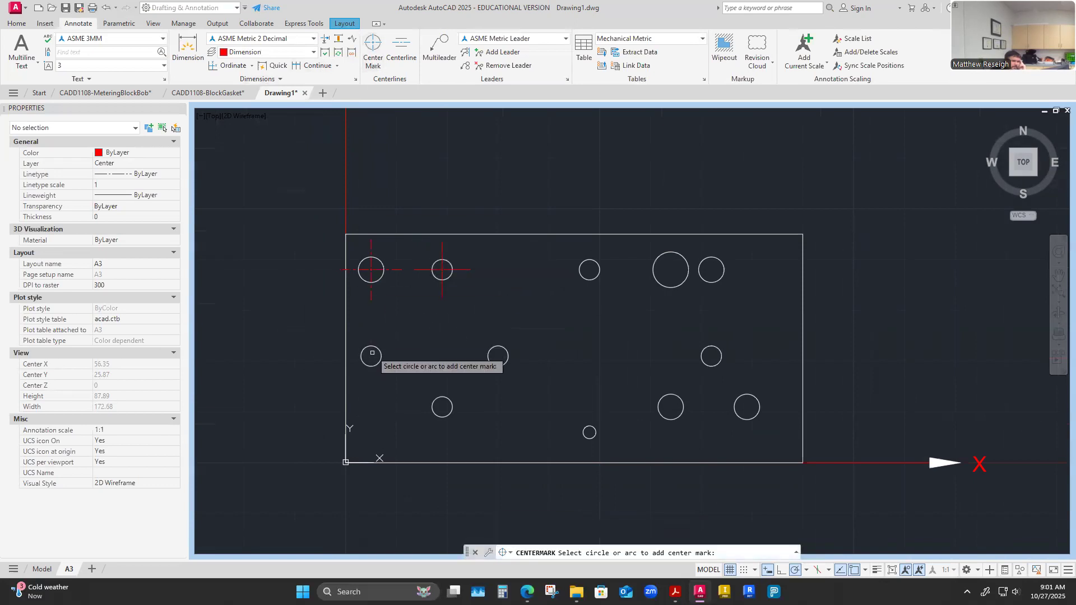
click(381, 355)
click(435, 399)
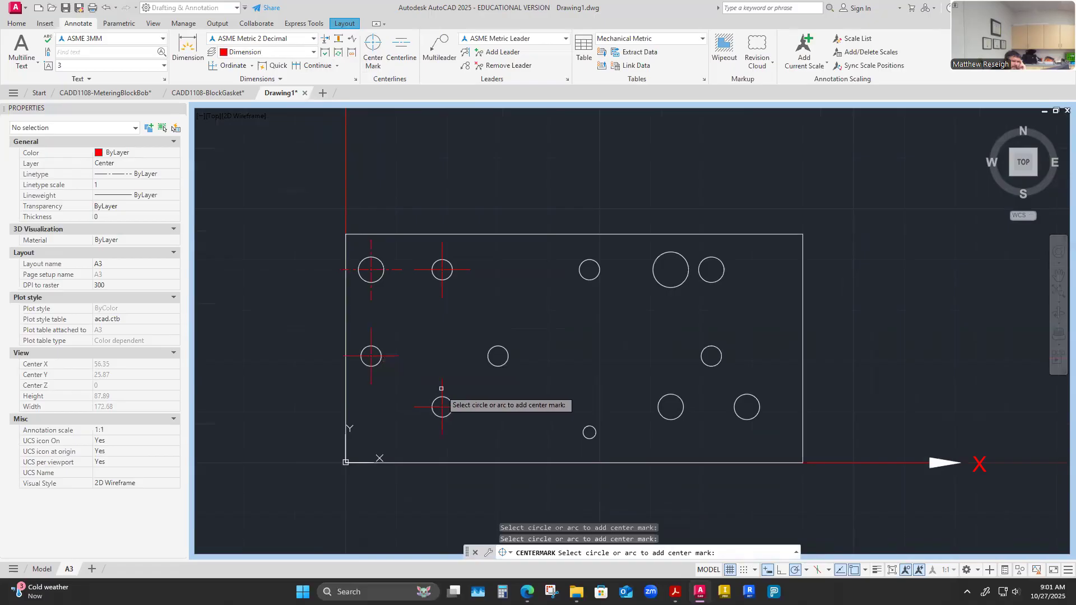
click(491, 350)
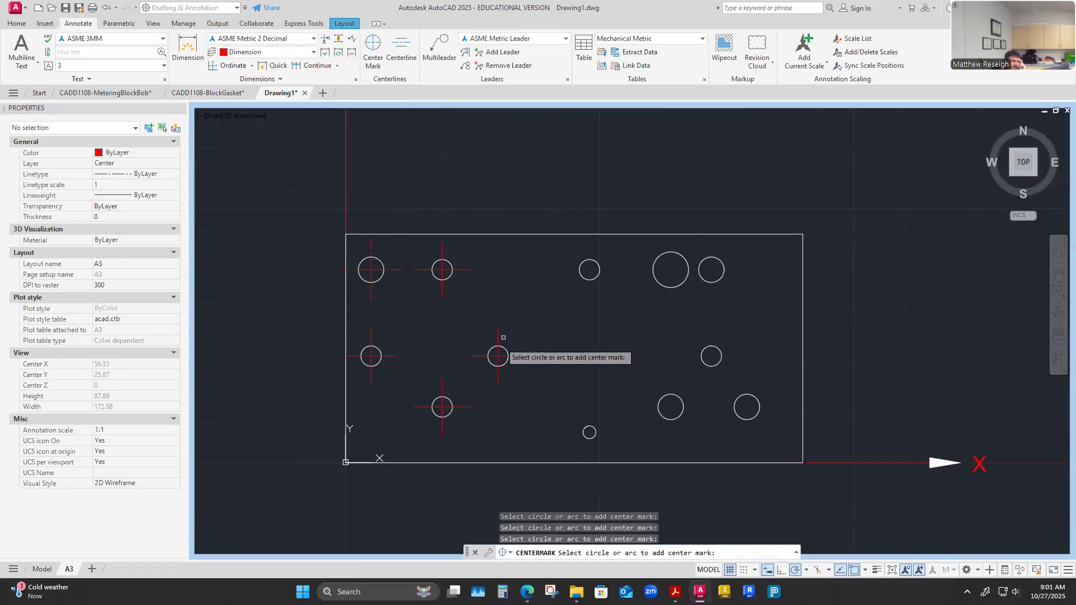
Add center marks to the seven holes in the right half of the front view.
click(583, 260)
click(665, 263)
click(707, 260)
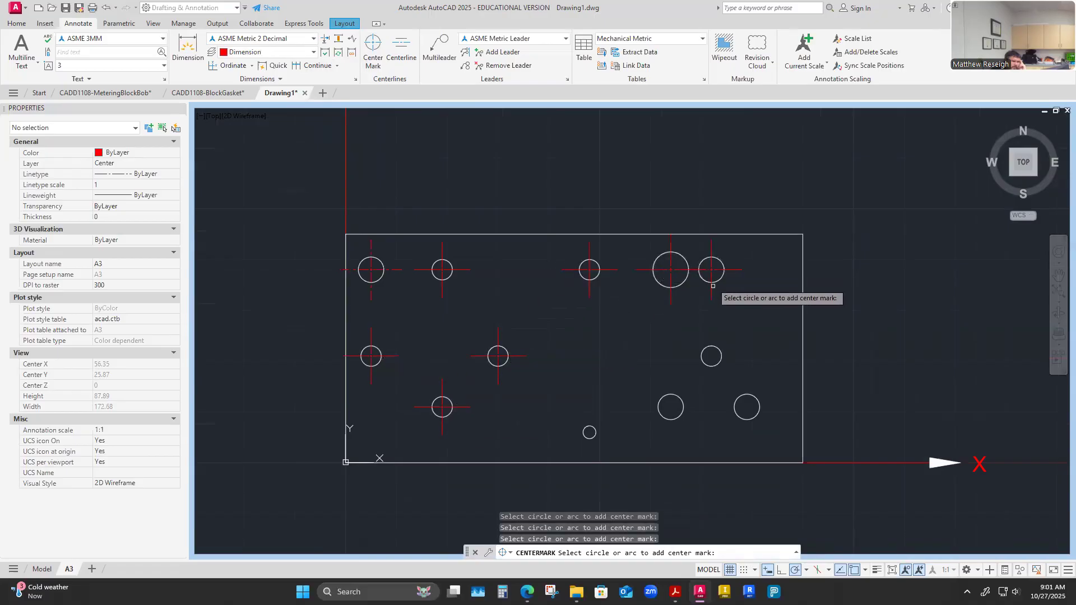
click(706, 348)
click(677, 397)
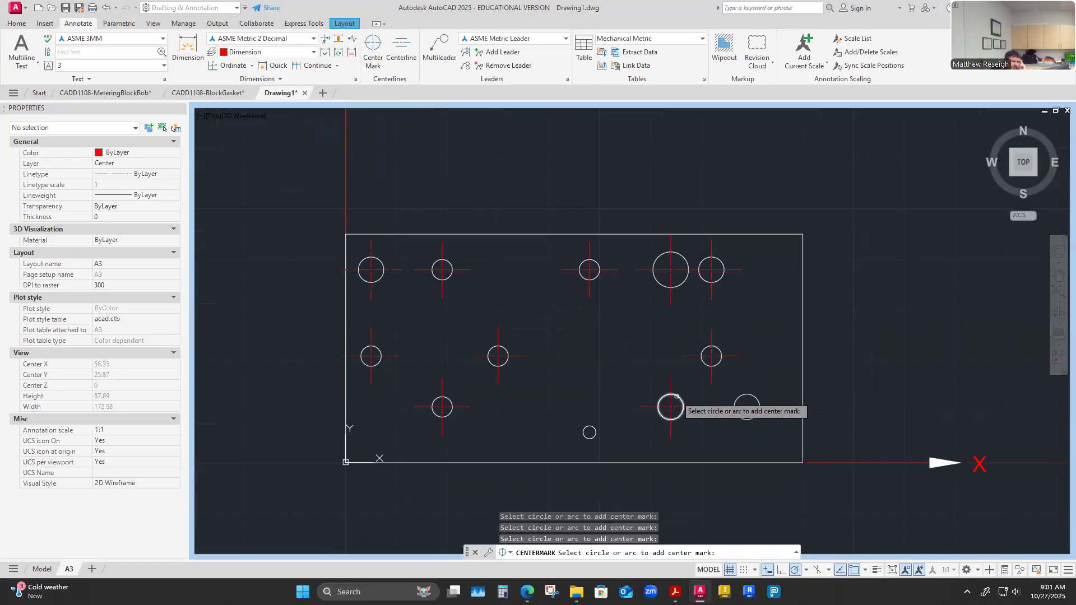
click(752, 397)
click(593, 423)
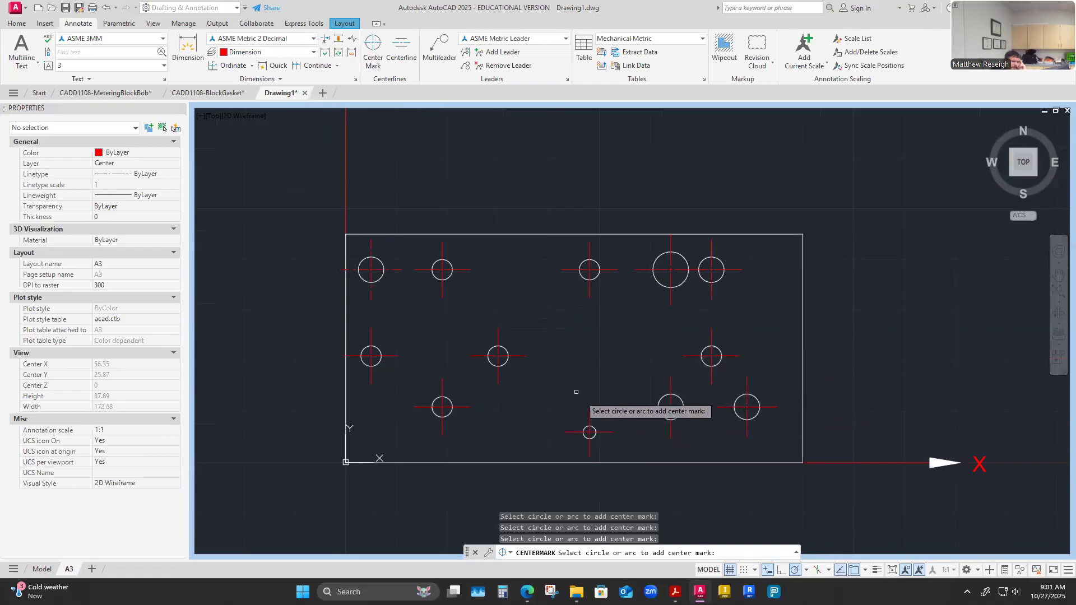
Set the left extension to 0.6 and the right extension to 0.5 on the front view's lowest hole's center mark.
key(Escape)
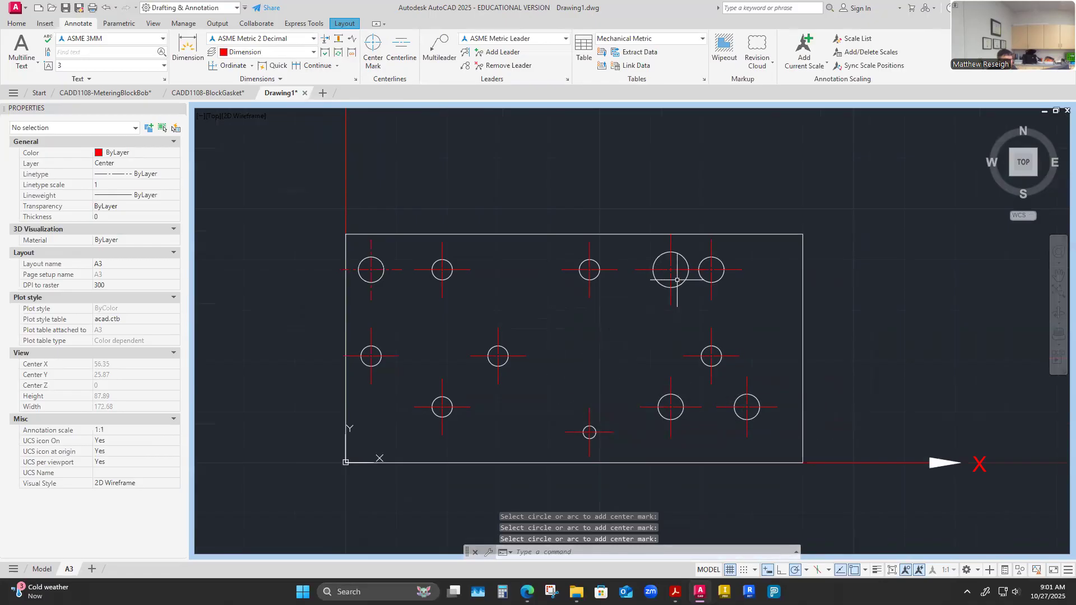
click(589, 422)
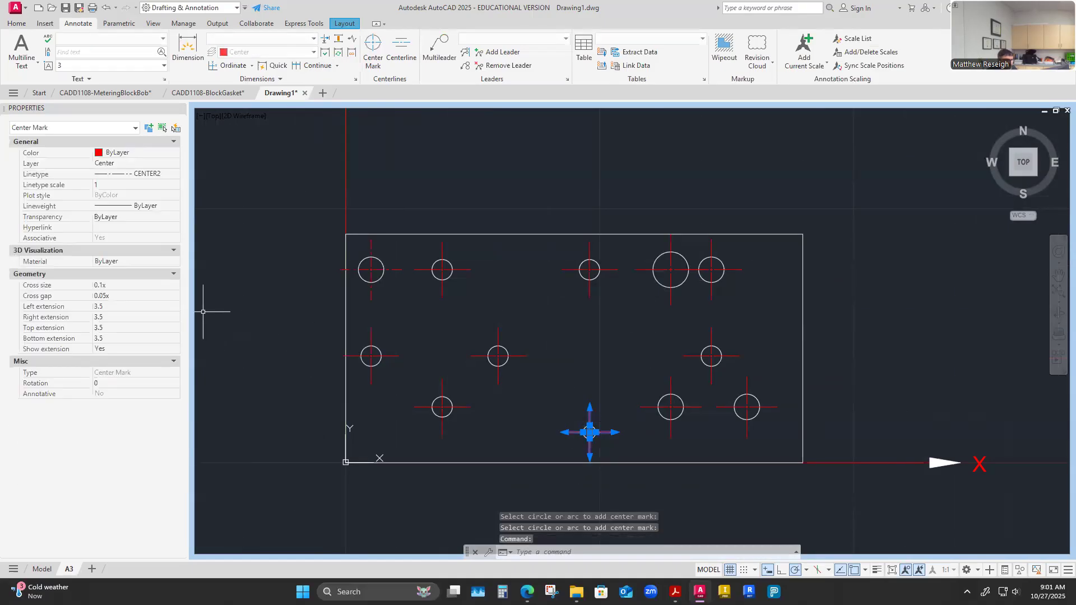
click(129, 306)
text(.6)
key(Tab)
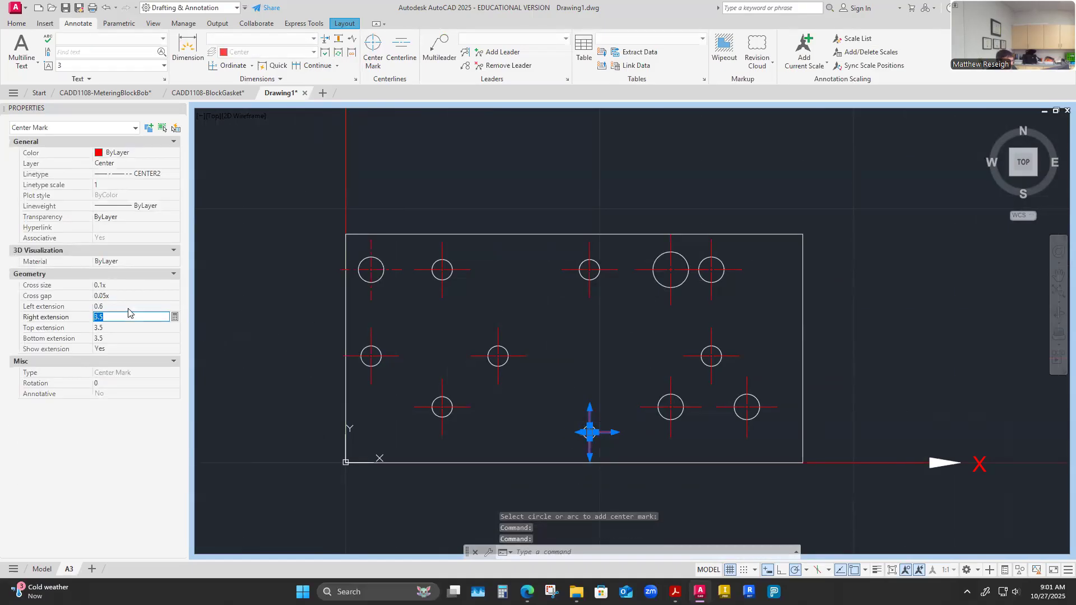
text(.5)
key(Tab)
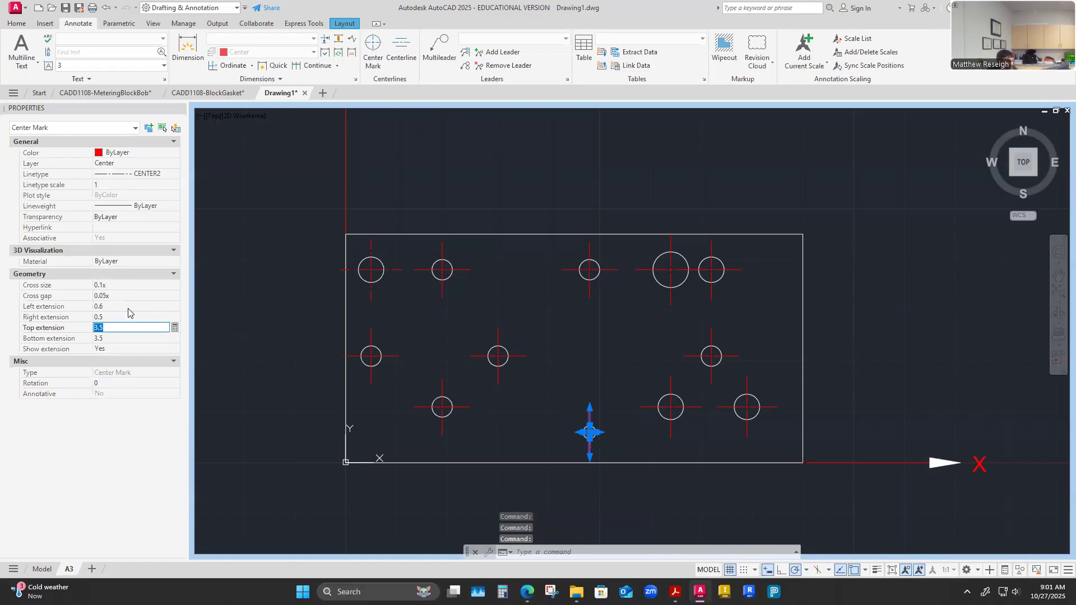
Set the left, right, top and bottom extensions of the lowest hole's center mark to 6.
click(112, 305)
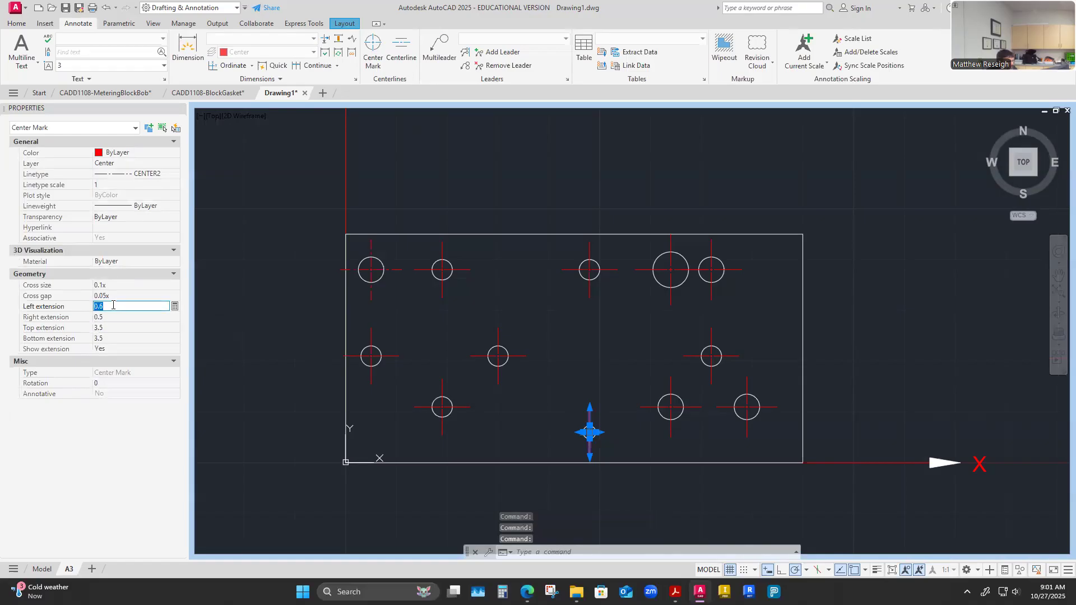
text(6)
key(Tab)
text(6)
key(Tab)
text(6)
key(Tab)
text(6)
key(Tab)
click(236, 377)
key(Escape)
key(Escape)
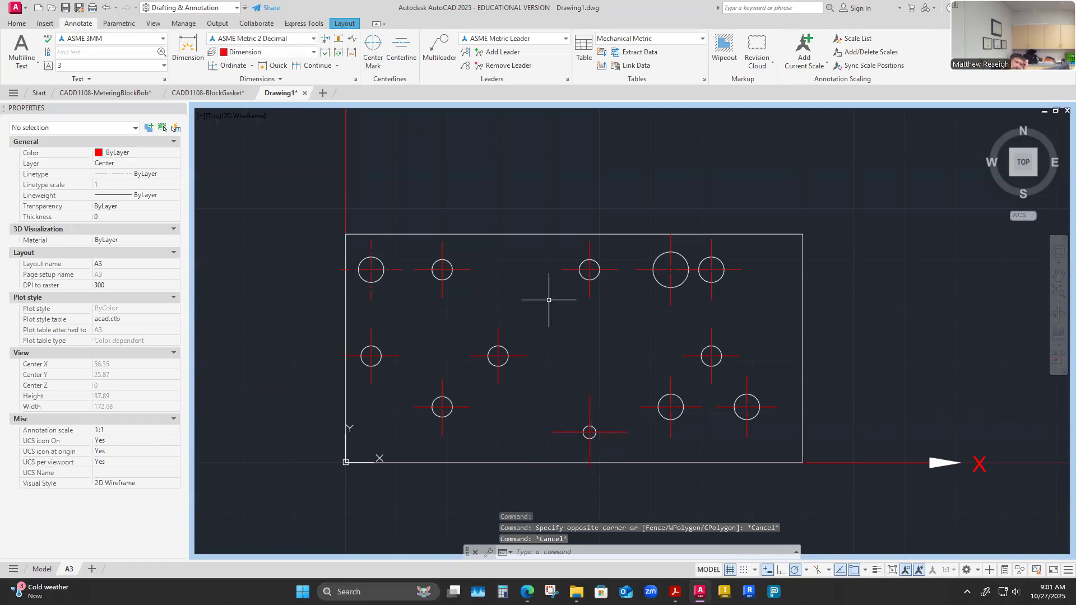
Match the lowest hole's center mark properties onto the six other center marks in the right half of the front view.
click(16, 23)
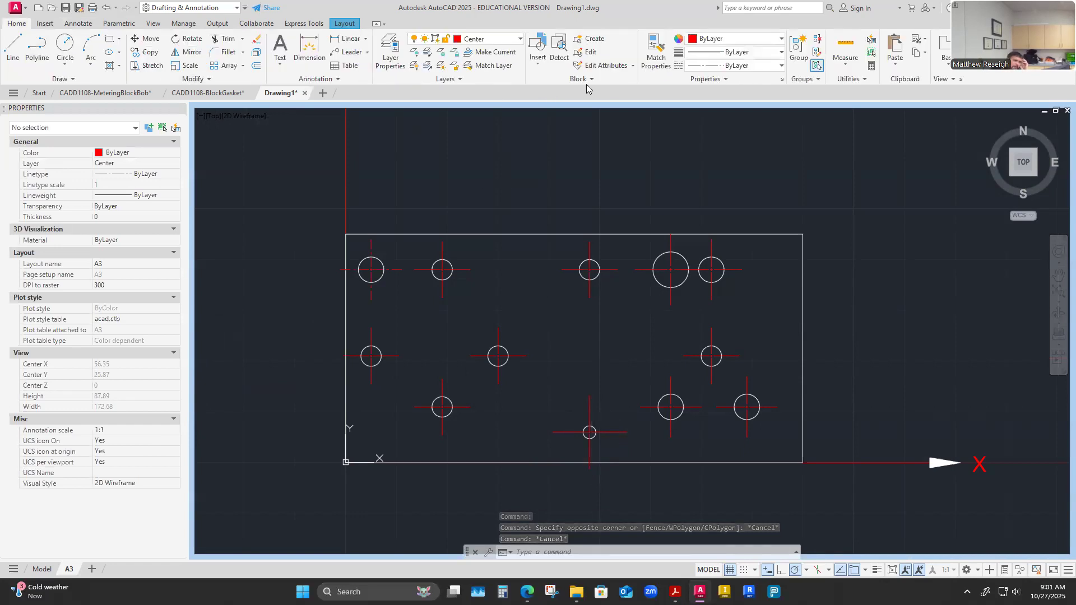
click(658, 66)
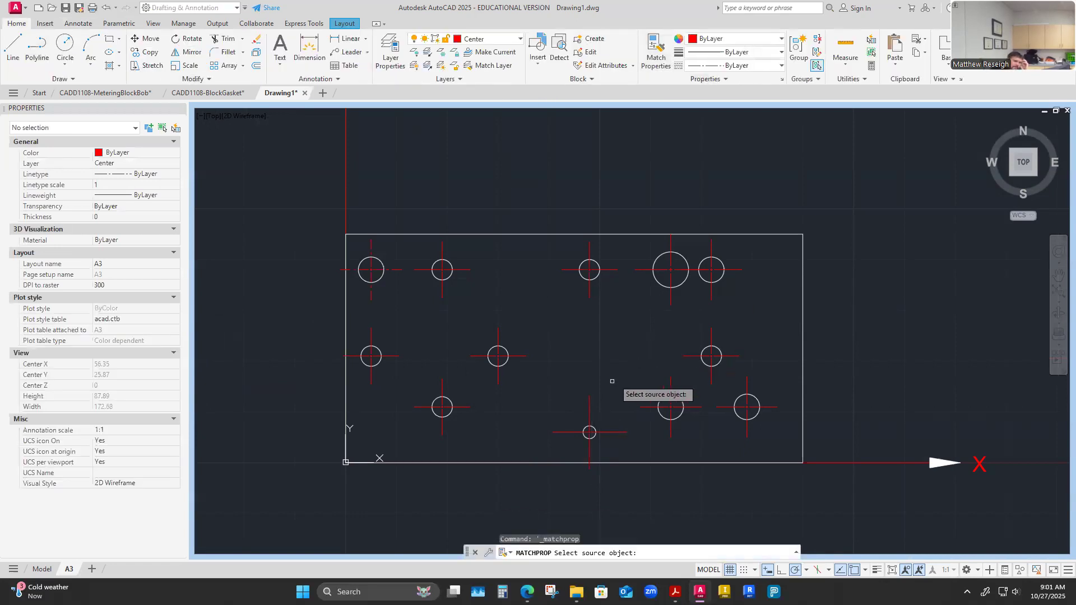
click(588, 431)
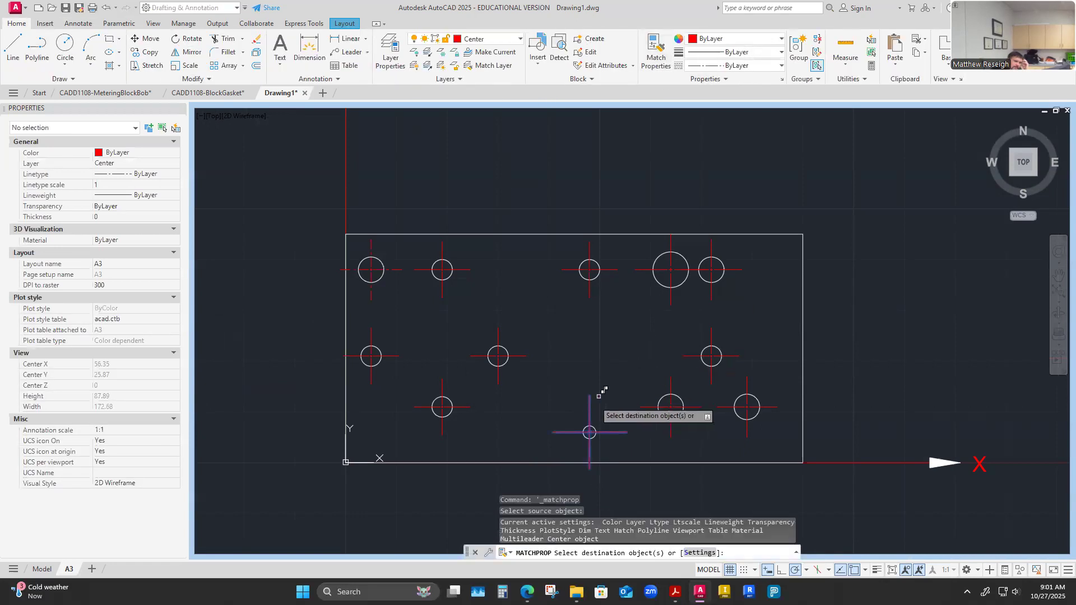
click(588, 246)
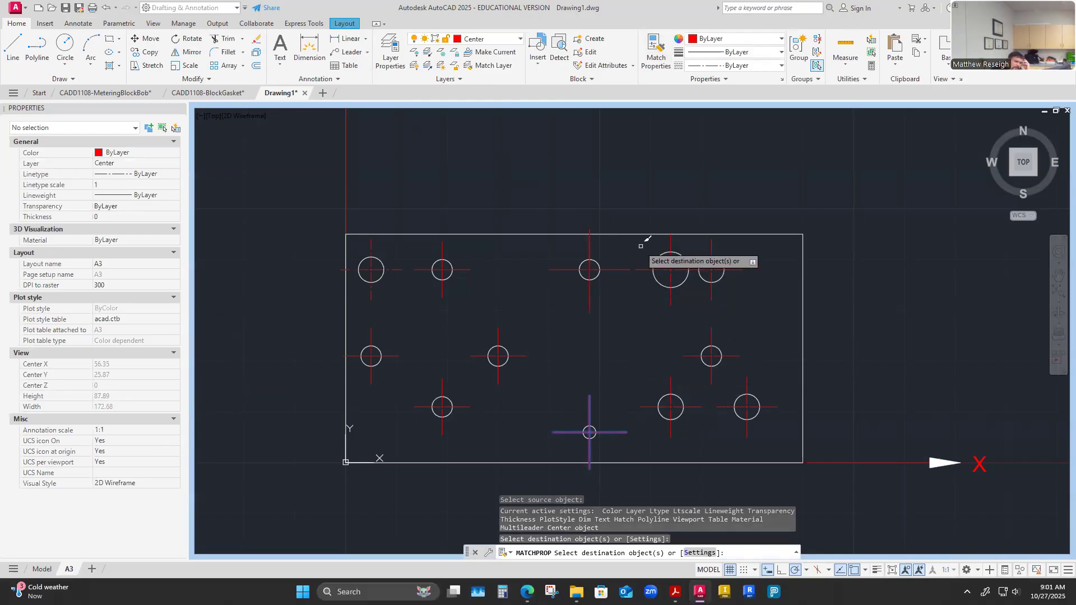
click(671, 243)
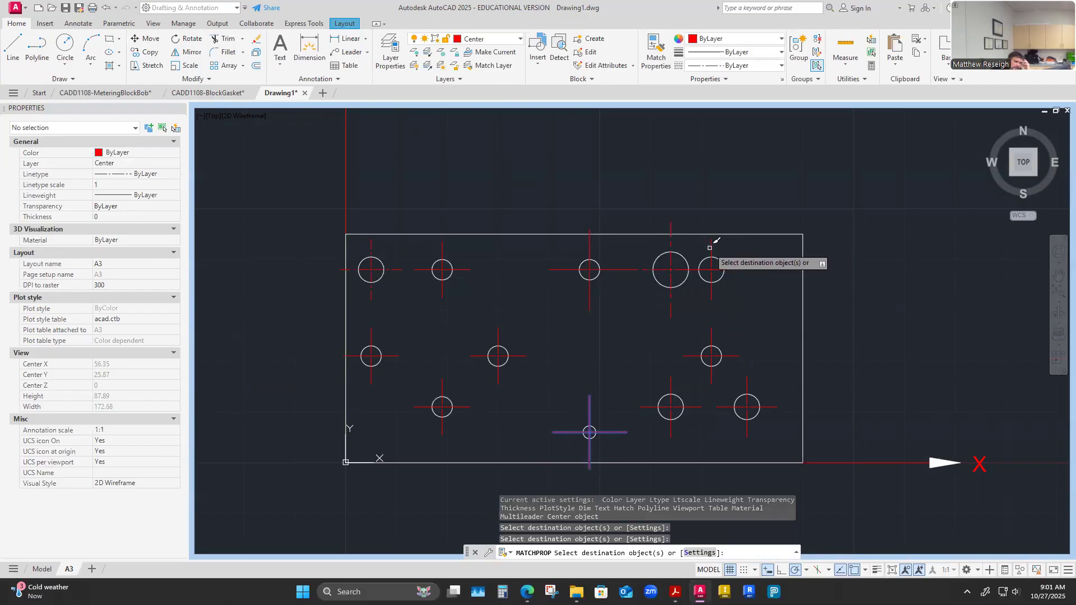
click(712, 241)
click(712, 337)
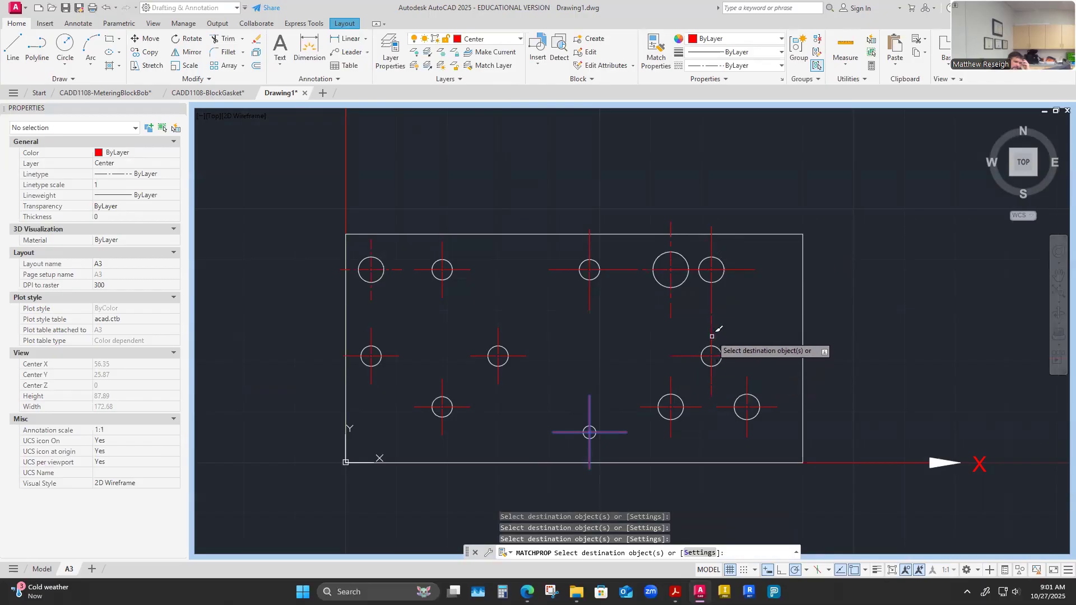
click(746, 384)
click(673, 377)
Apply the same matched properties to the five center marks in the left half of the front view.
click(498, 334)
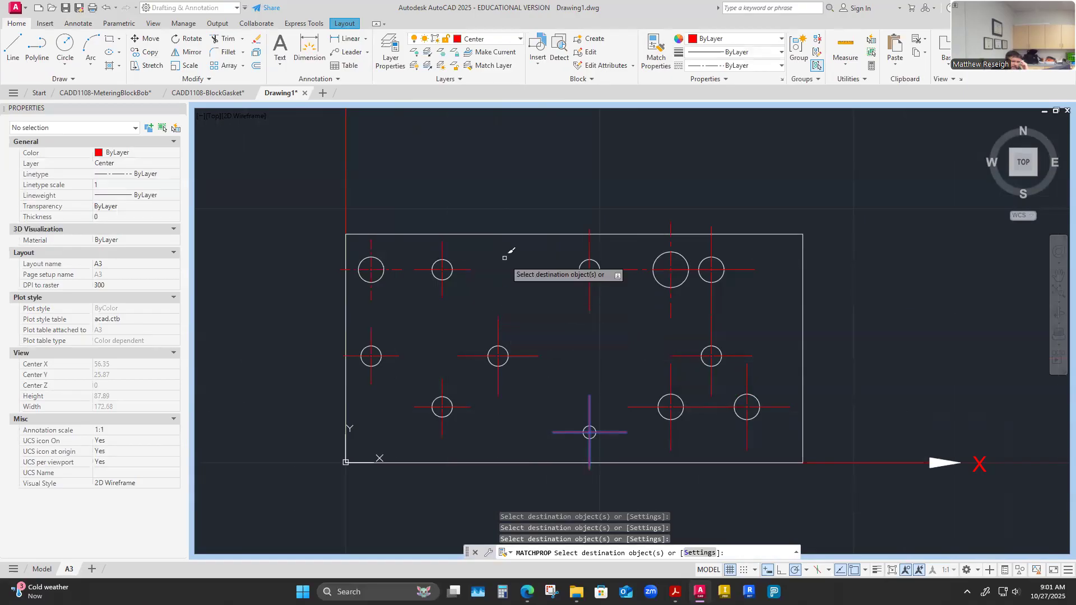
click(442, 247)
click(371, 240)
click(371, 335)
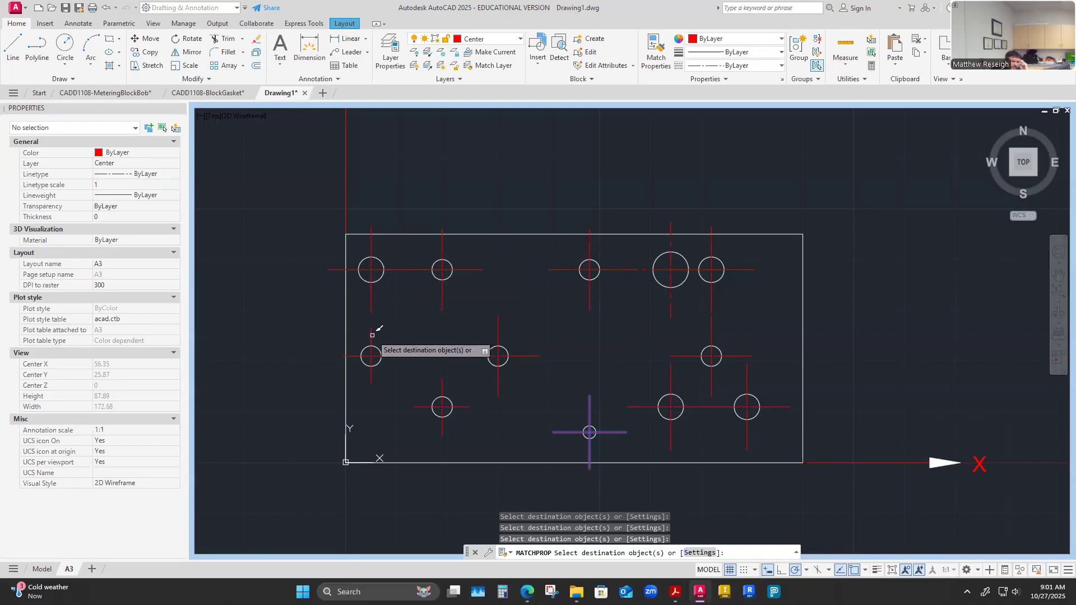
click(442, 379)
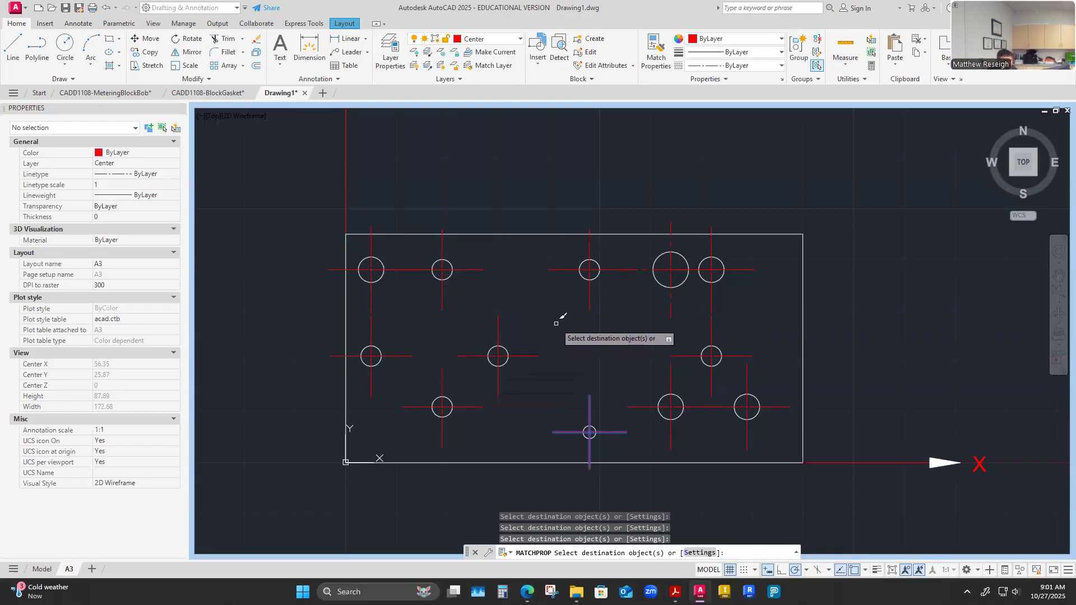
key(Escape)
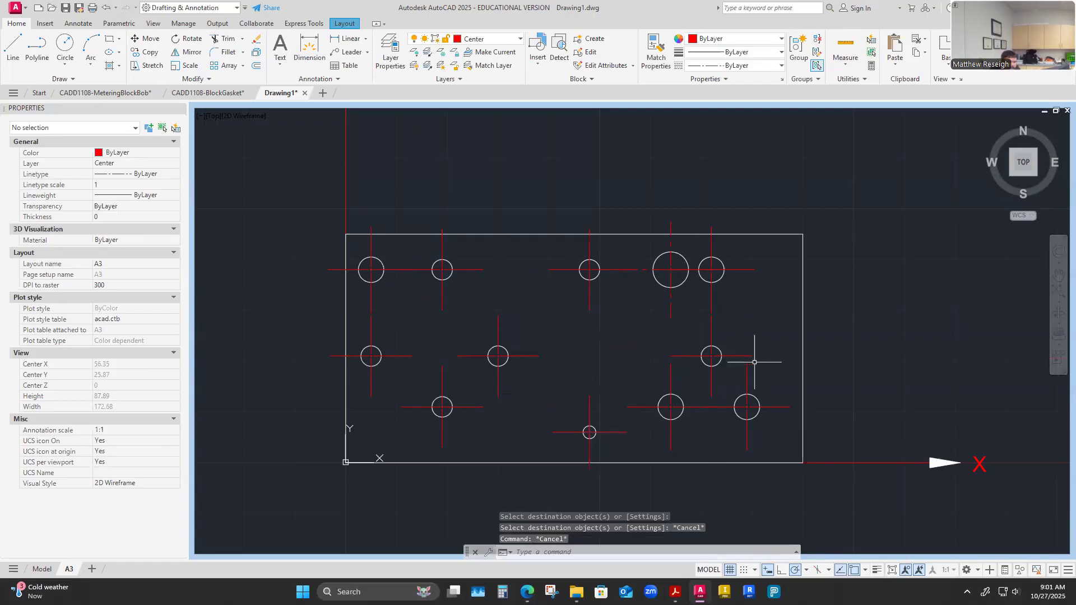
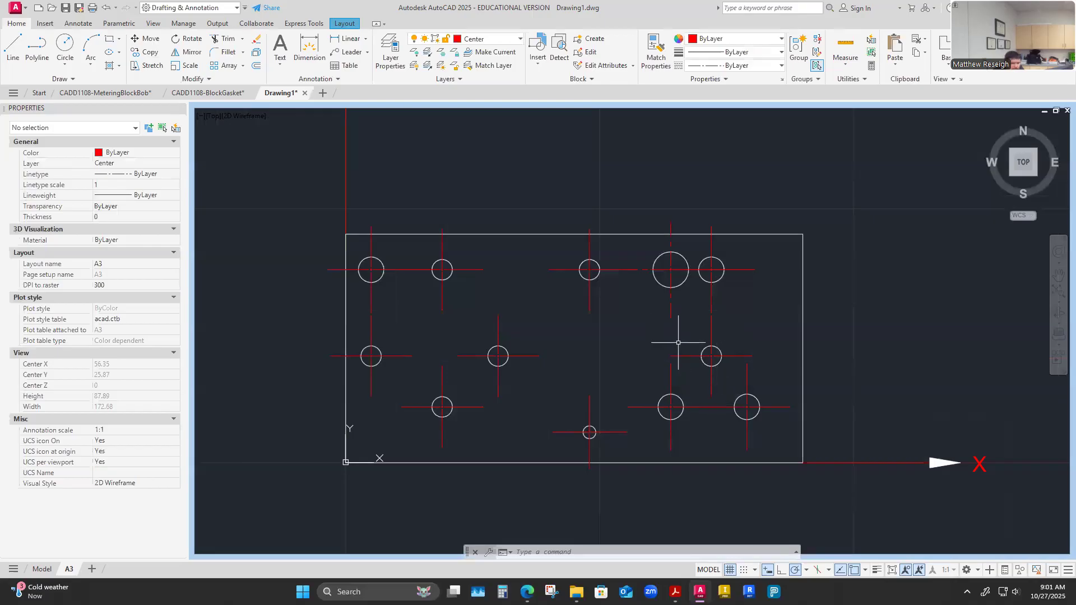
scroll(617, 321, down, 3)
scroll(640, 325, up, 3)
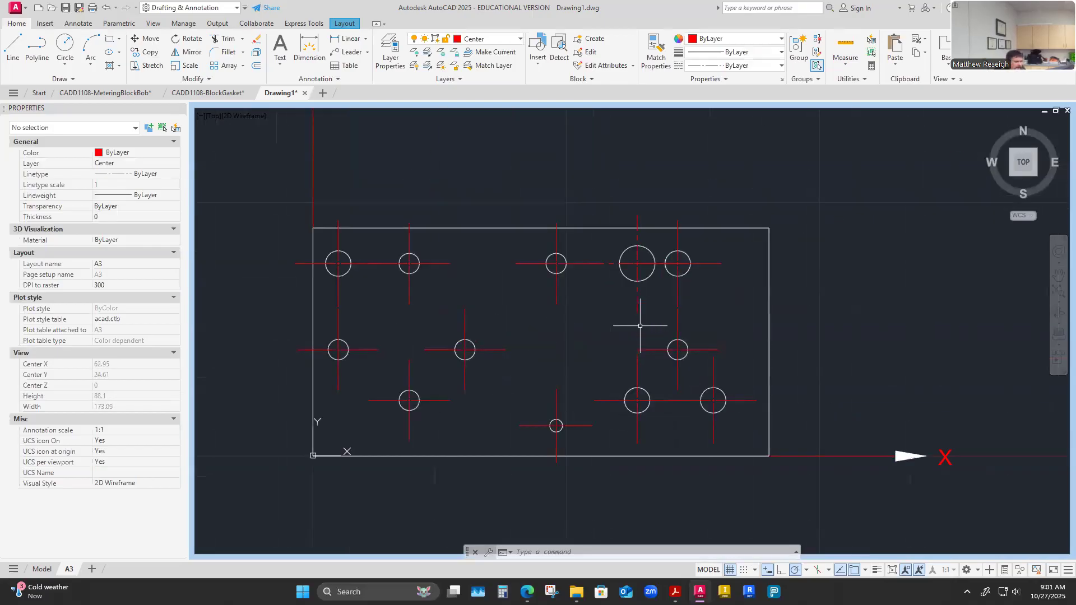
scroll(640, 326, down, 2)
scroll(487, 334, up, 5)
scroll(489, 333, down, 3)
scroll(490, 333, down, 4)
scroll(540, 339, up, 4)
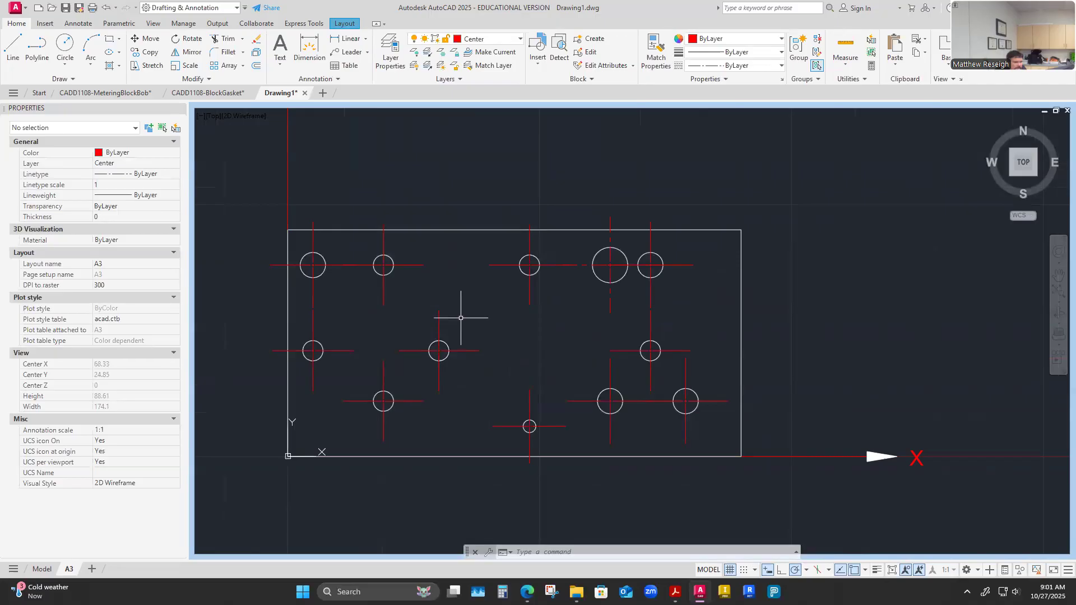
Make the Dimension layer current and bring up the annotation tools for dimensioning.
click(493, 39)
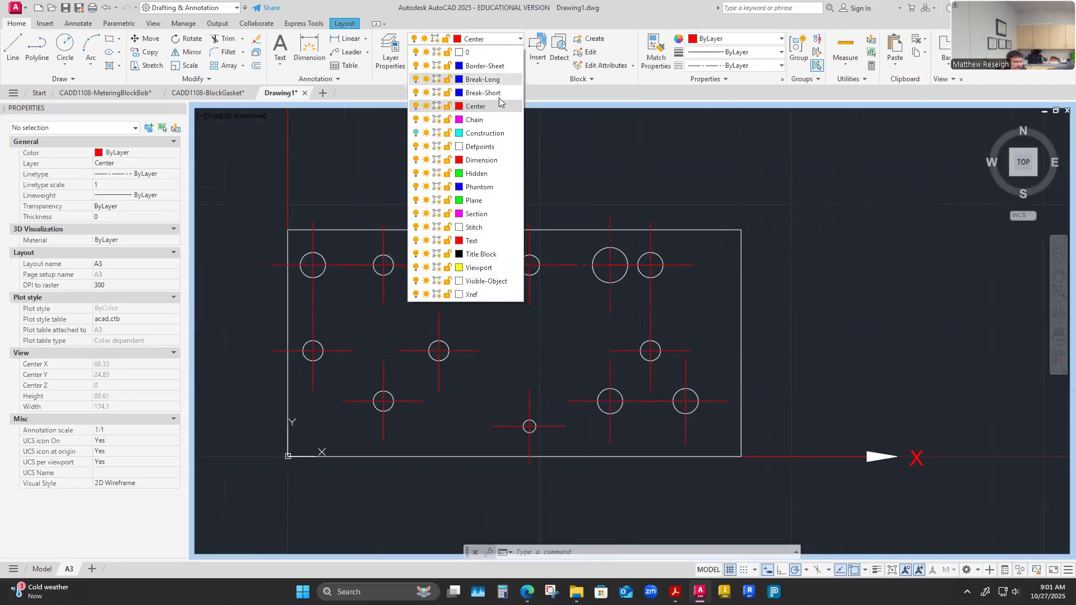
click(481, 160)
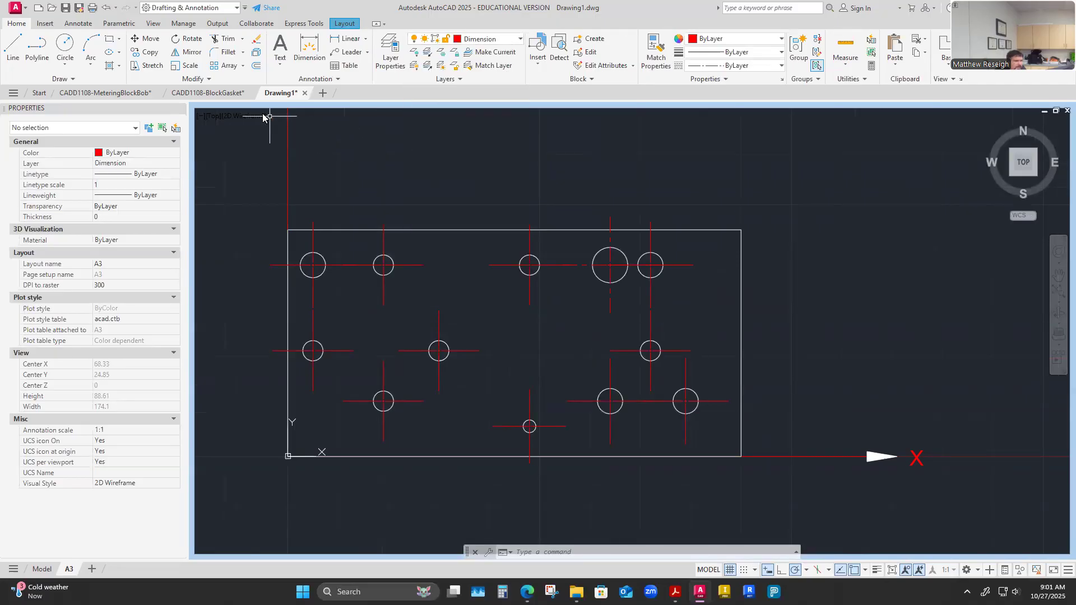
click(84, 25)
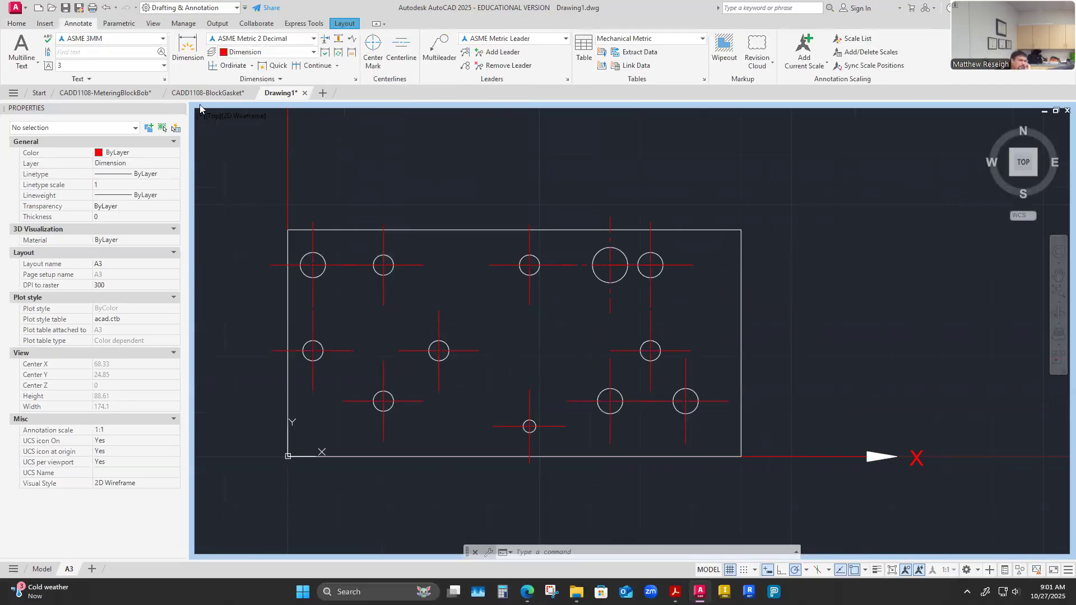
click(252, 65)
click(242, 84)
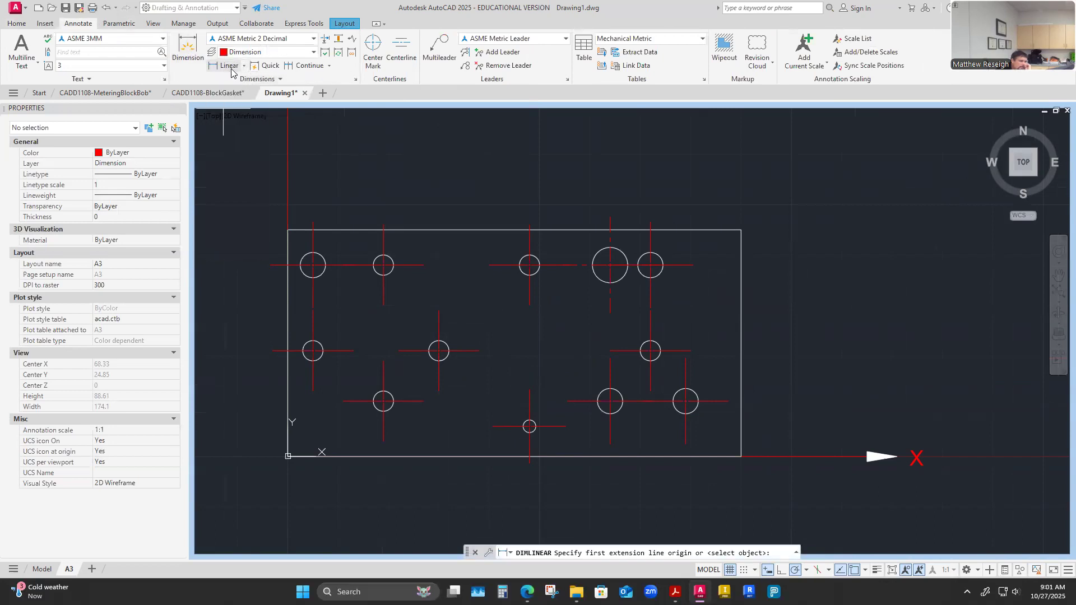
click(187, 49)
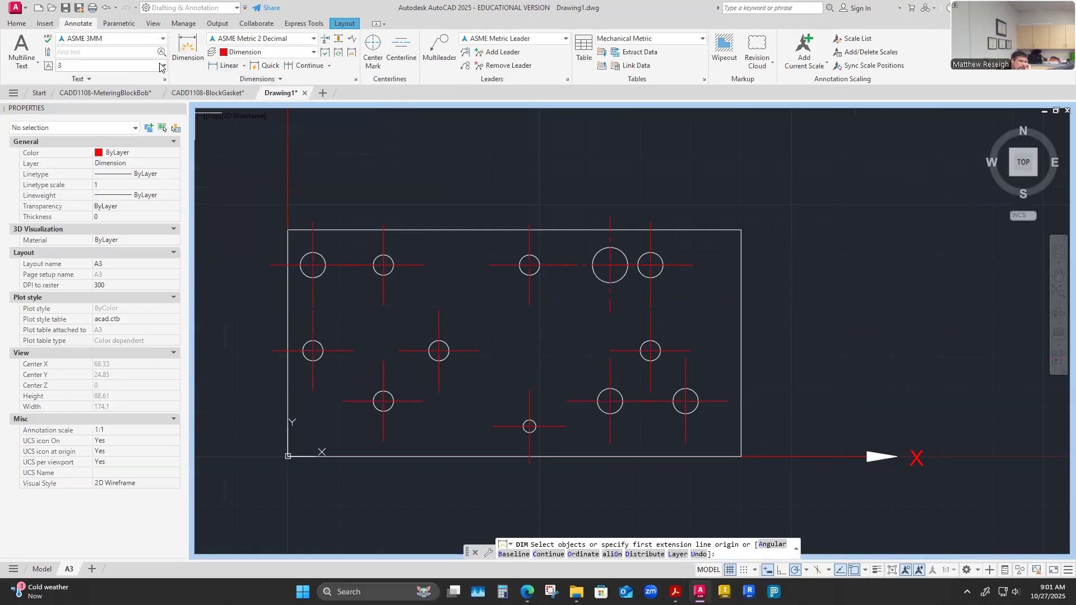
key(Return)
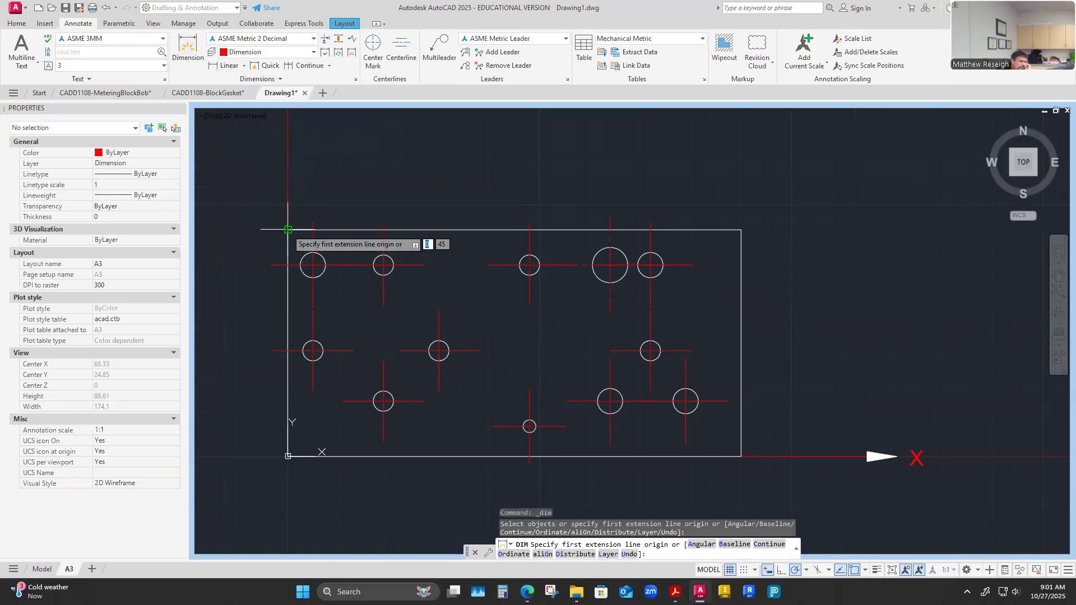
click(288, 230)
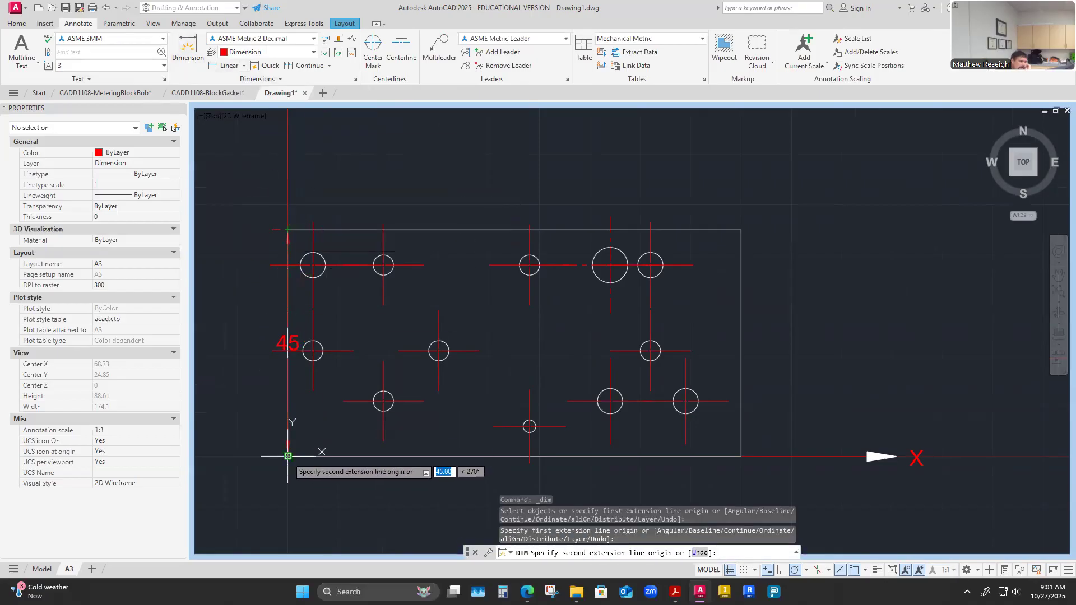
key(Escape)
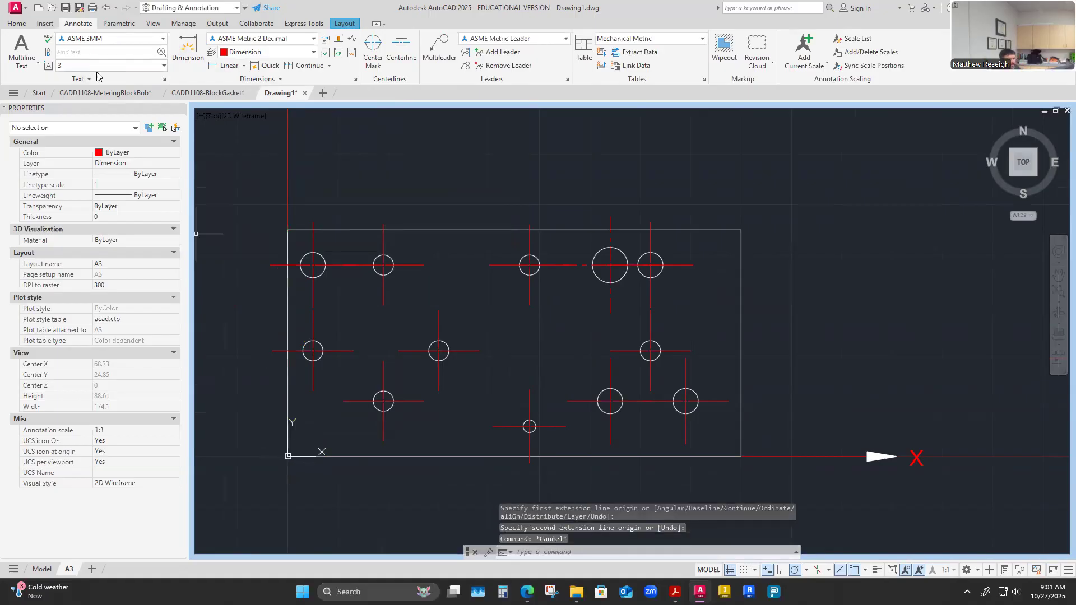
Dimension the front view's overall height, placing the dimension line 10 mm outside its right edge.
click(180, 56)
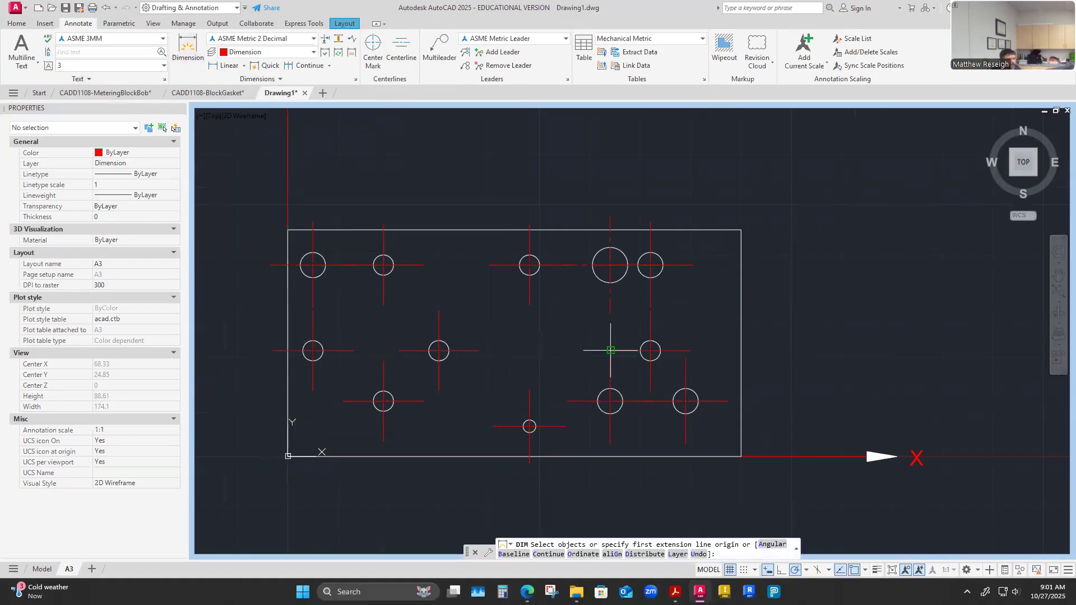
click(740, 455)
click(741, 230)
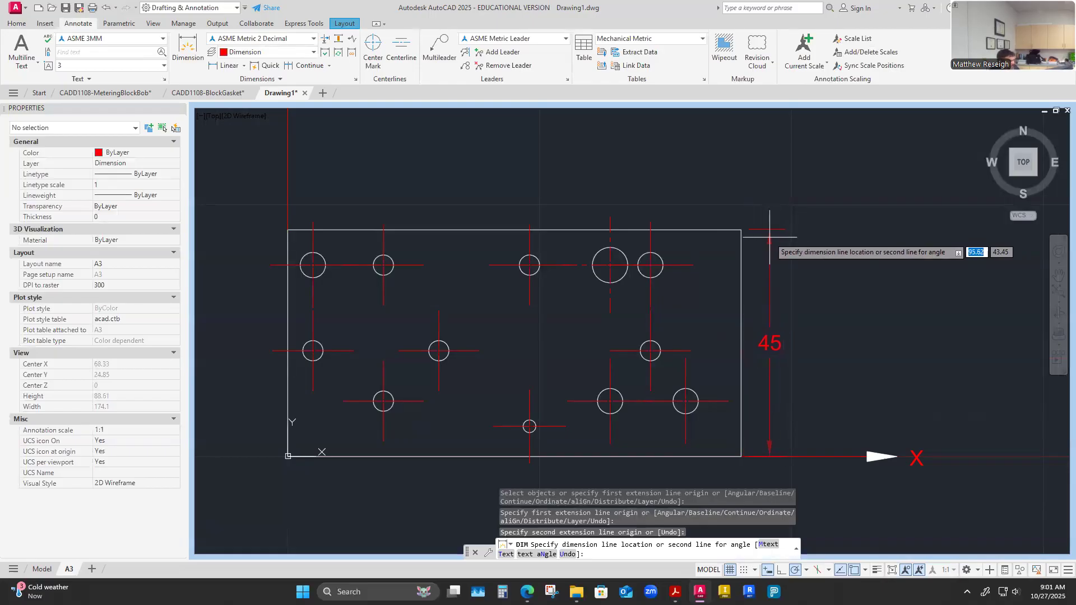
text(10)
key(Return)
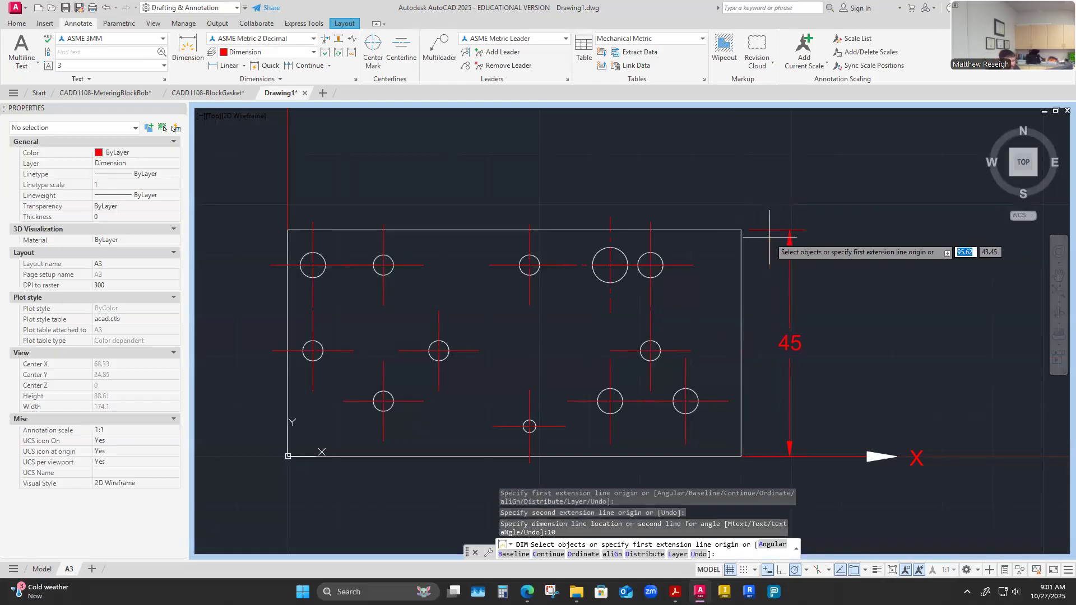
Dimension the front view's overall width, placing the dimension line 10 mm below its bottom edge.
scroll(765, 237, up, 2)
scroll(762, 245, down, 5)
scroll(765, 263, up, 4)
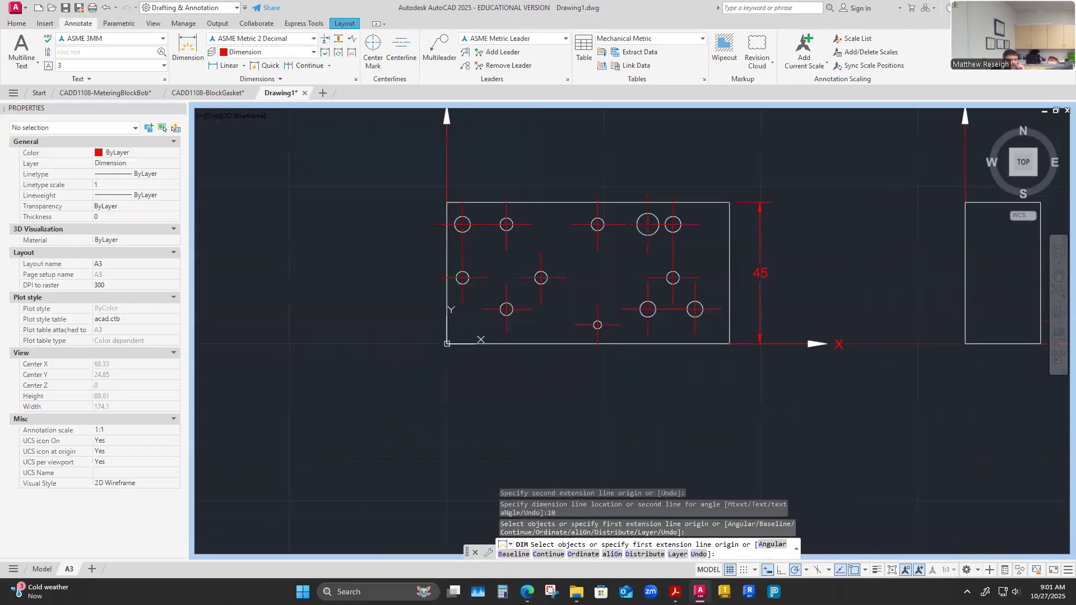
scroll(767, 280, down, 4)
scroll(767, 279, up, 4)
scroll(764, 272, down, 2)
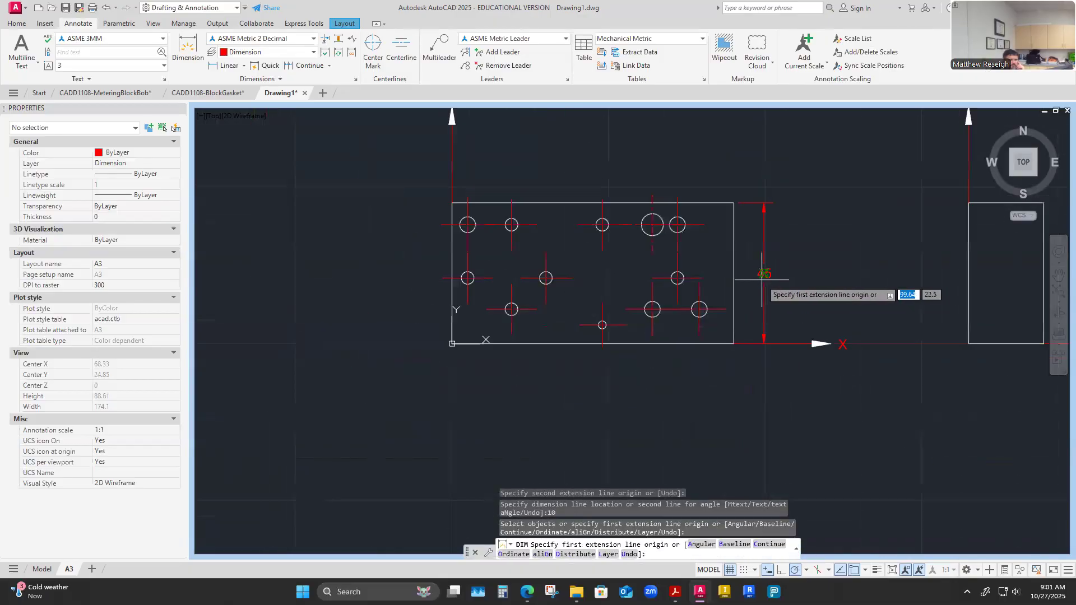
middle_drag(761, 279, 775, 256)
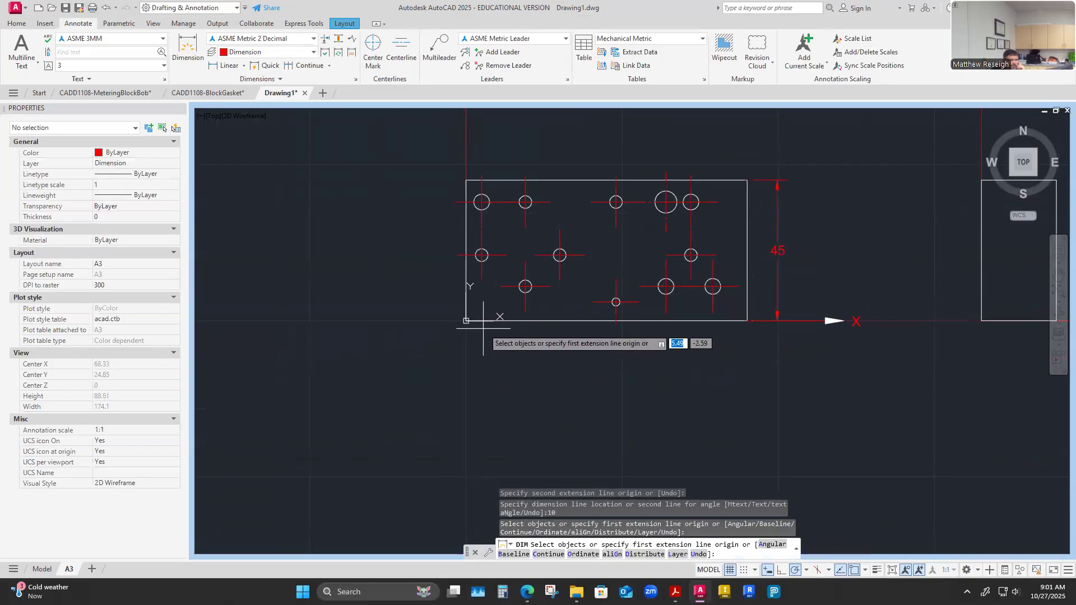
click(466, 321)
click(747, 320)
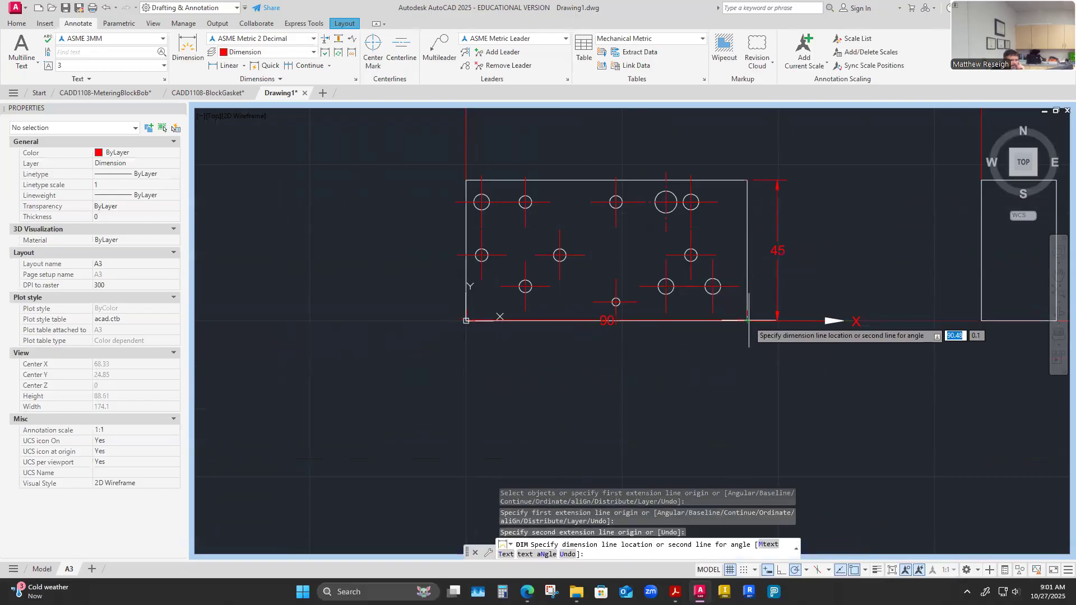
text(10)
key(Return)
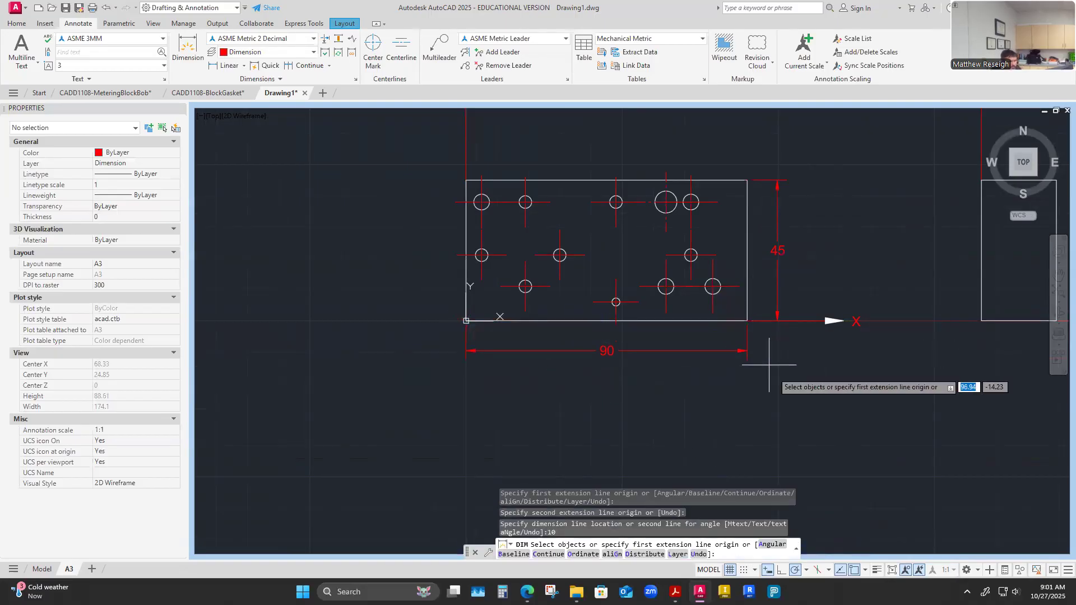
Dimension the side view's overall width, placing the dimension line 10 mm below its bottom edge.
scroll(693, 381, down, 5)
scroll(774, 366, up, 10)
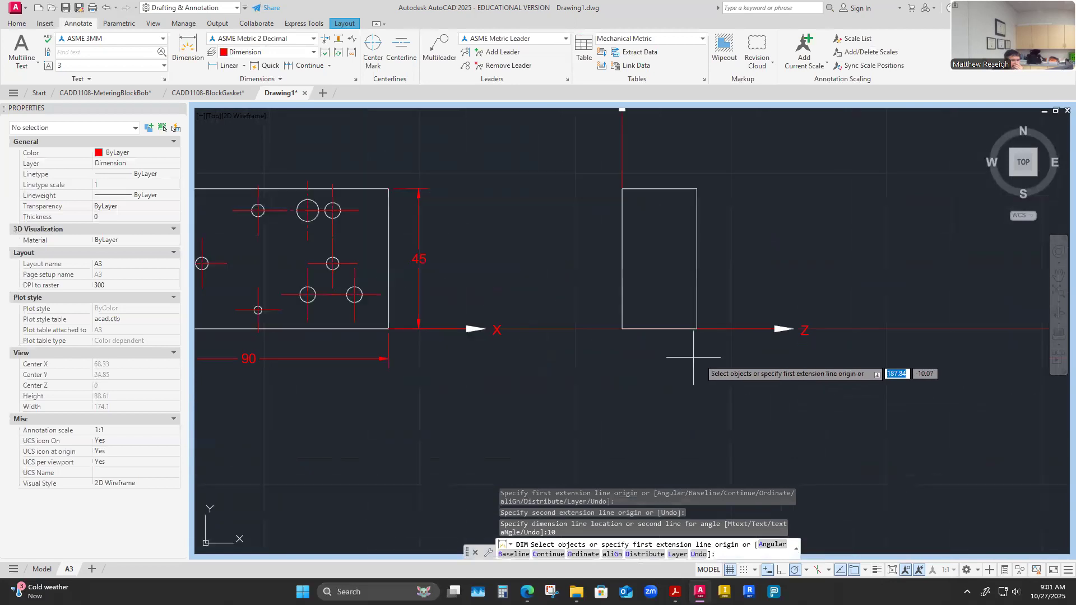
click(551, 300)
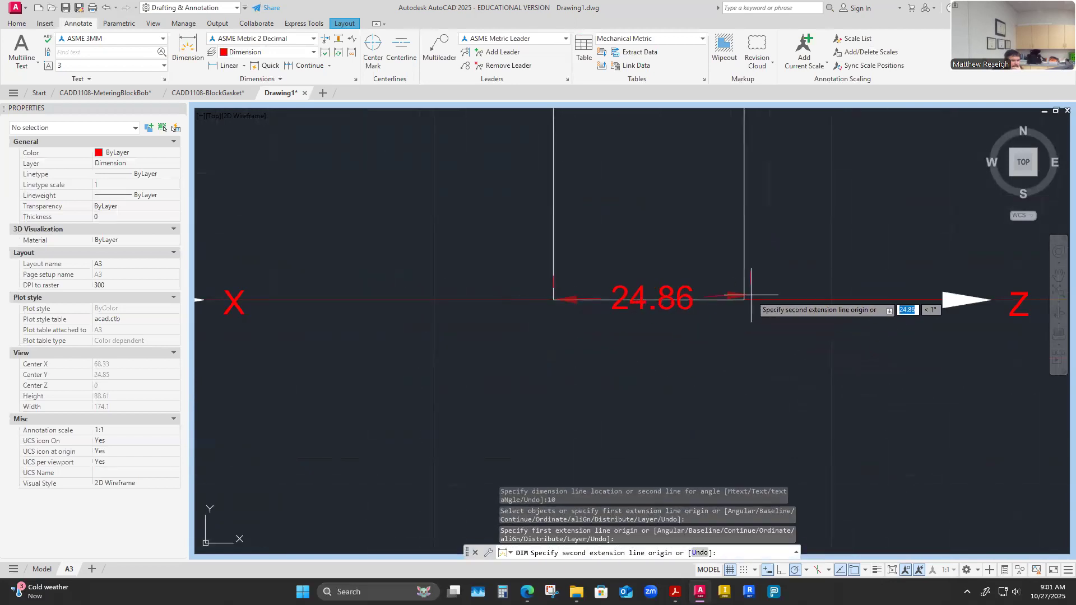
click(744, 300)
text(10)
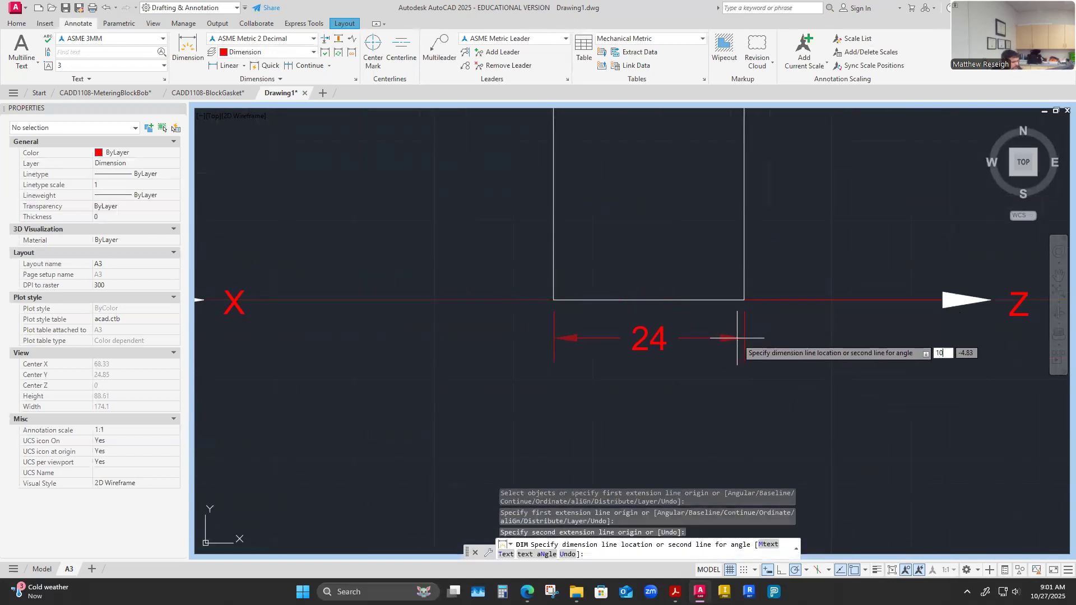
key(Return)
scroll(653, 345, down, 7)
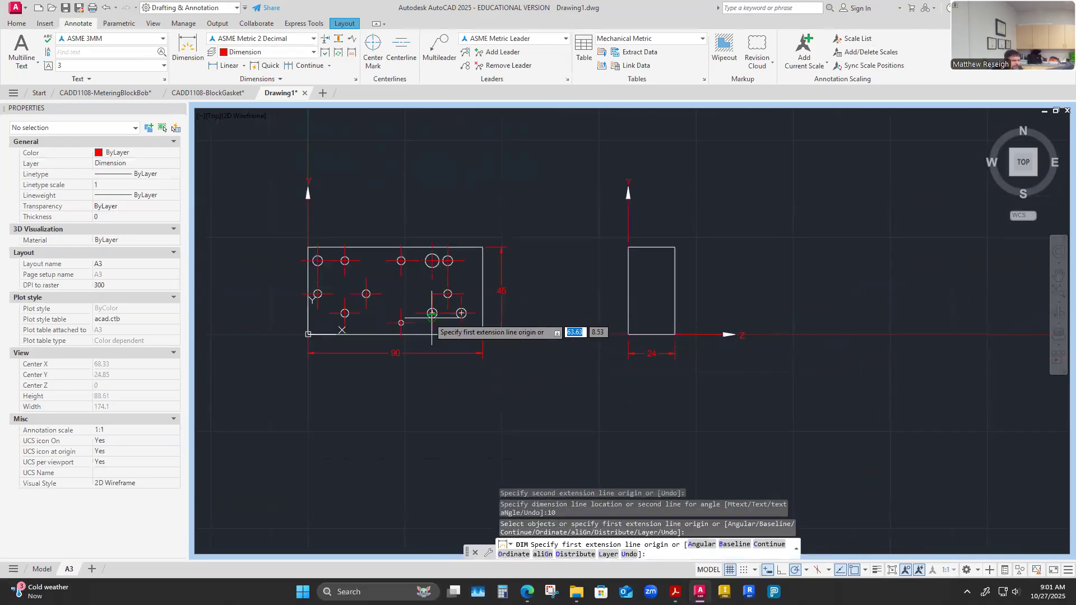
scroll(307, 335, up, 2)
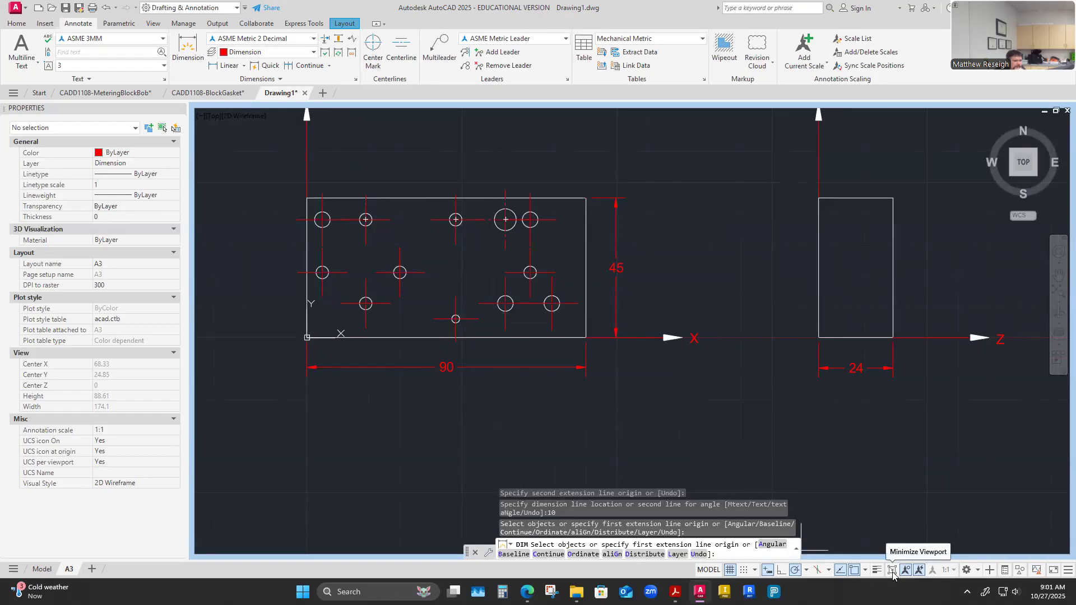
scroll(560, 322, down, 6)
scroll(619, 364, up, 6)
scroll(643, 380, down, 4)
scroll(645, 371, up, 5)
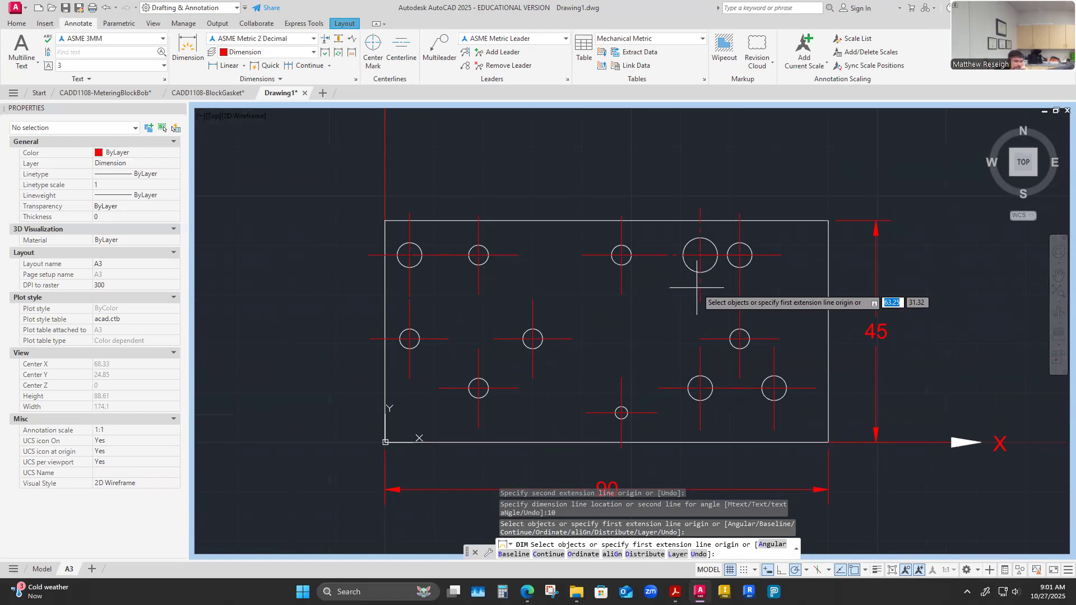
scroll(695, 297, down, 4)
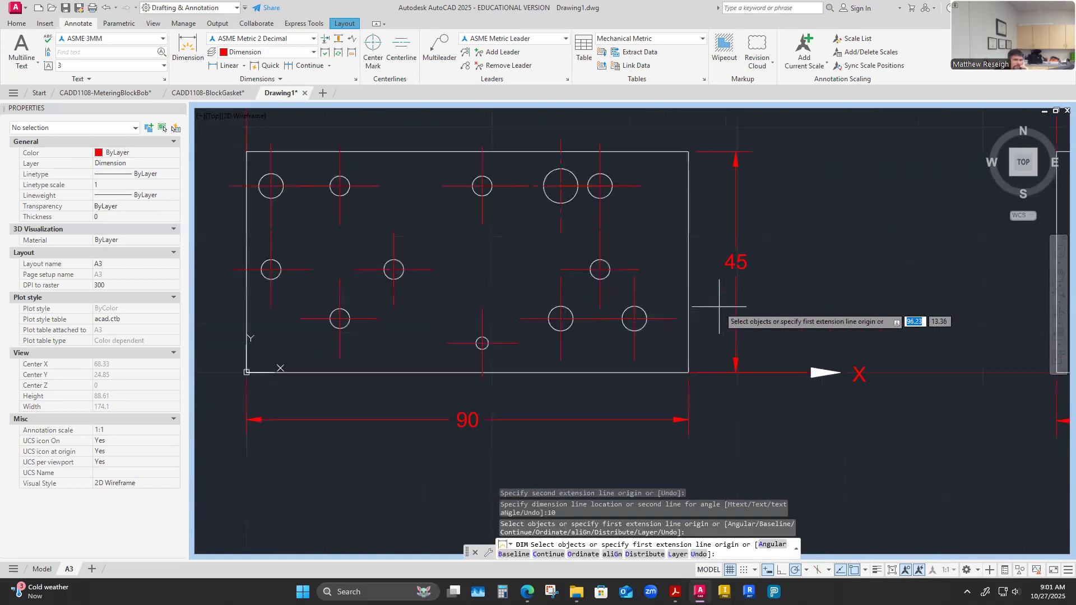
scroll(631, 287, up, 4)
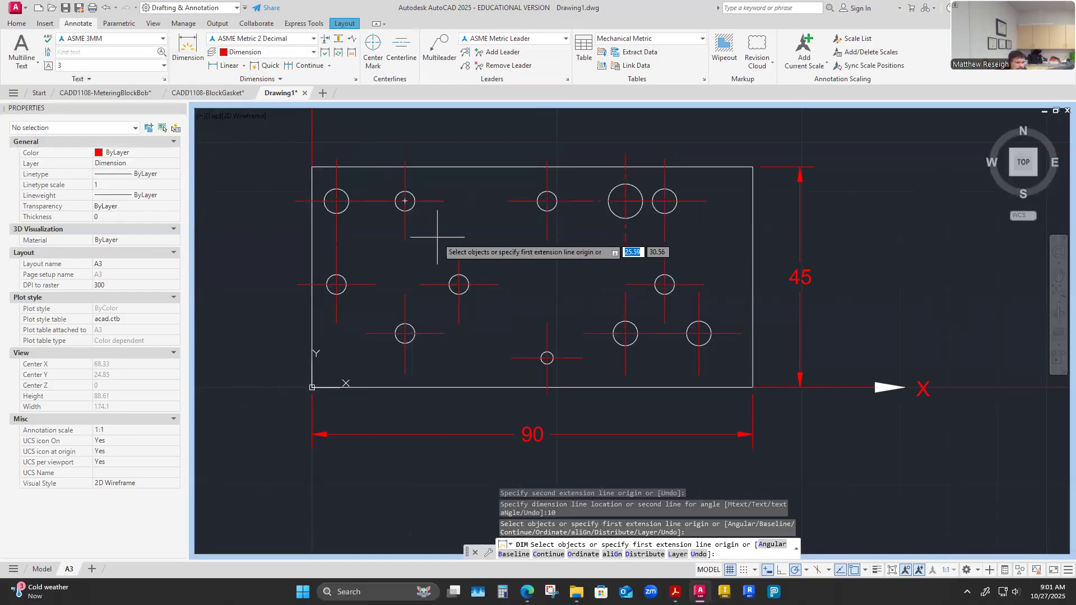
click(22, 65)
click(44, 83)
scroll(643, 255, down, 4)
scroll(642, 255, up, 7)
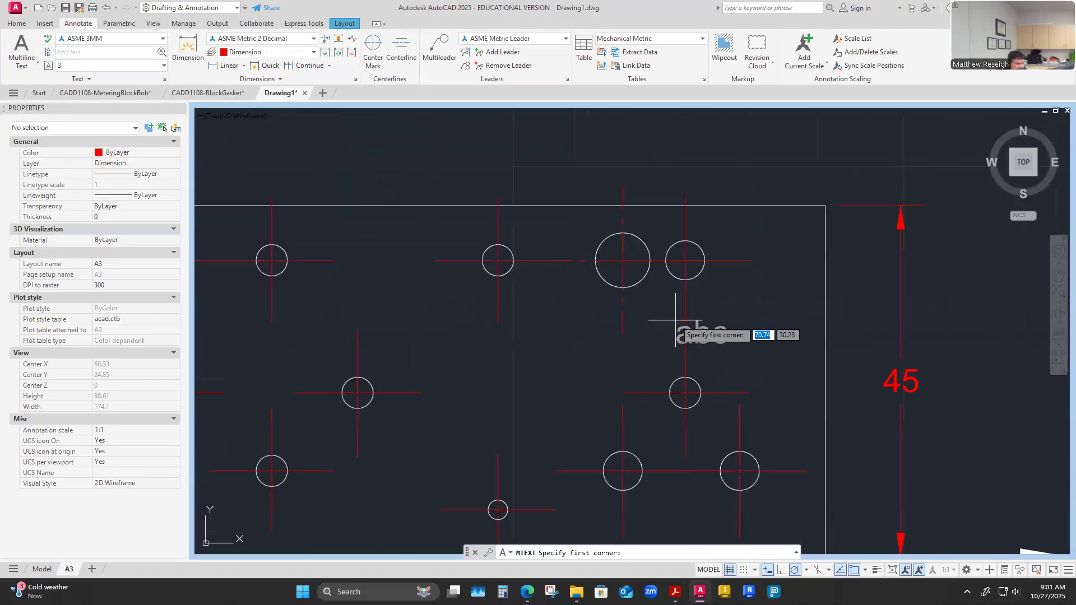
scroll(655, 317, down, 4)
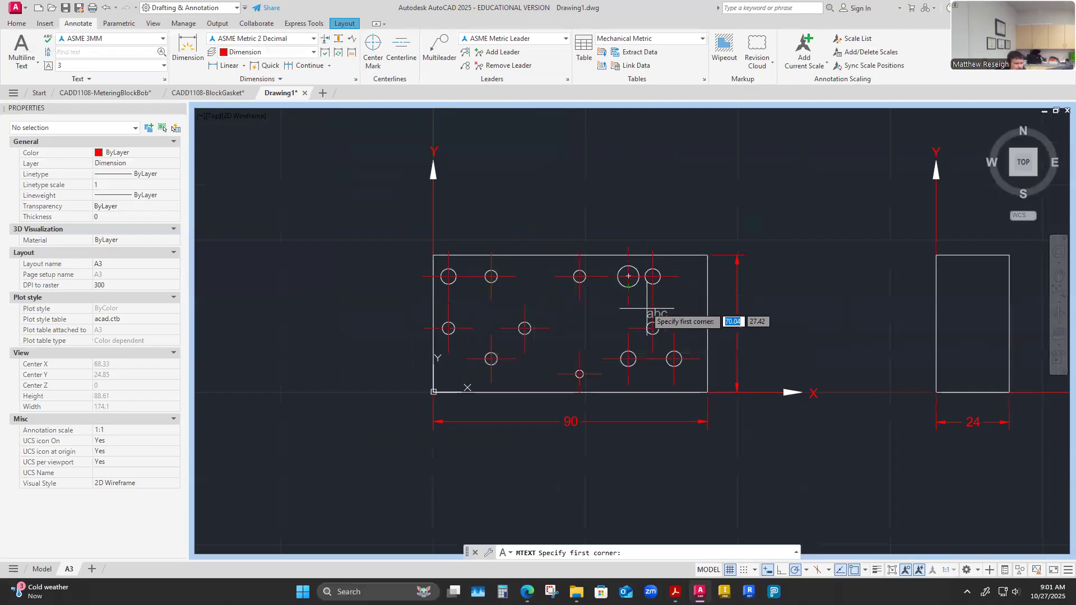
scroll(642, 336, up, 4)
scroll(617, 320, down, 2)
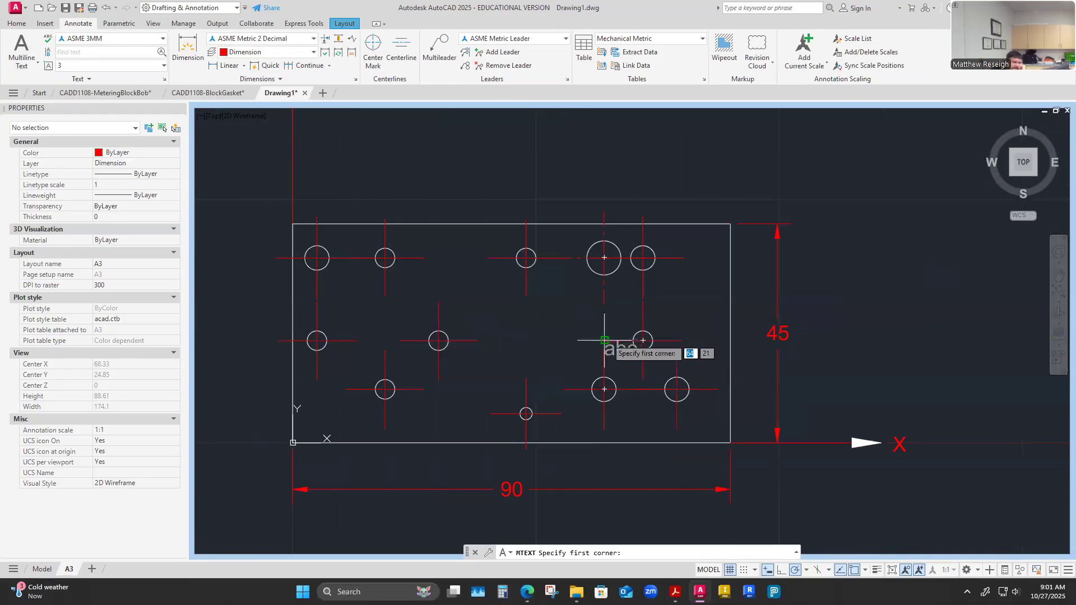
scroll(610, 269, up, 4)
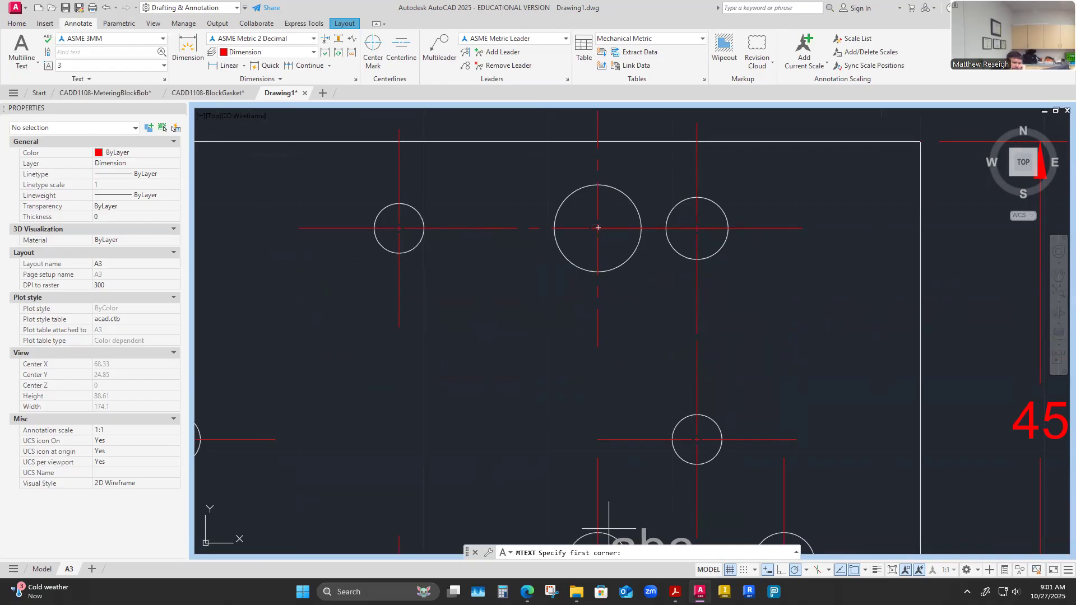
Switch to the browser and open the CADD 1108 Metering Block Bob assignment from the Week 10 course modules.
click(528, 592)
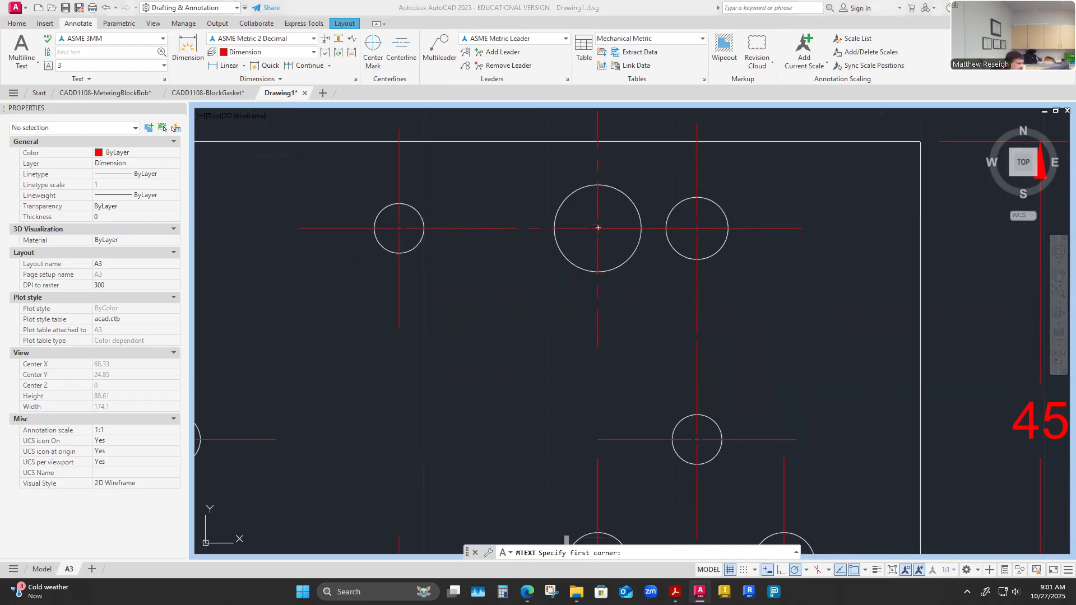
scroll(496, 376, down, 6)
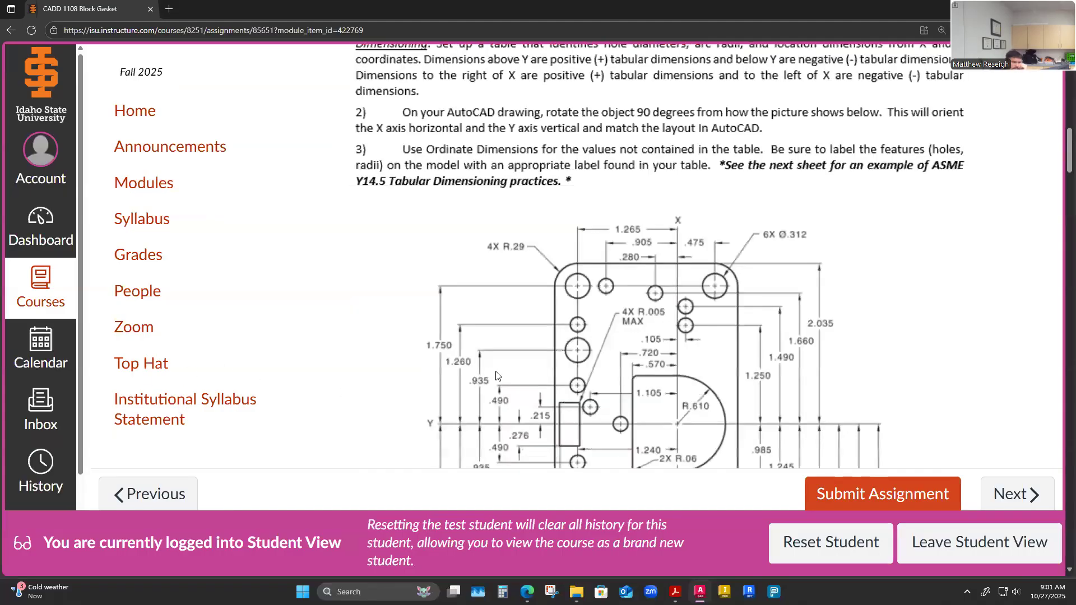
scroll(495, 375, up, 10)
click(118, 189)
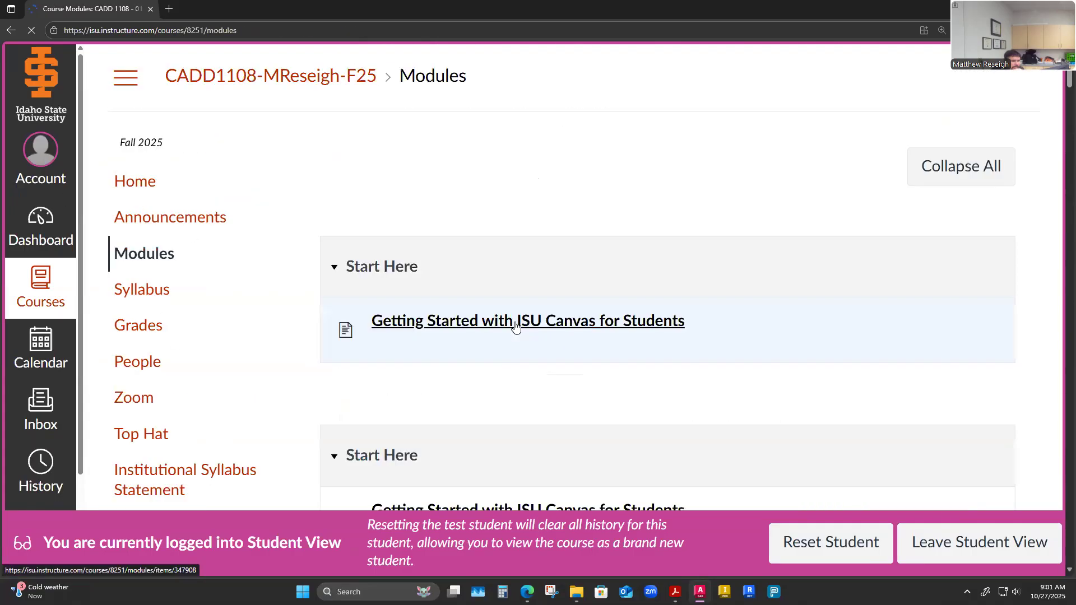
scroll(482, 384, down, 3)
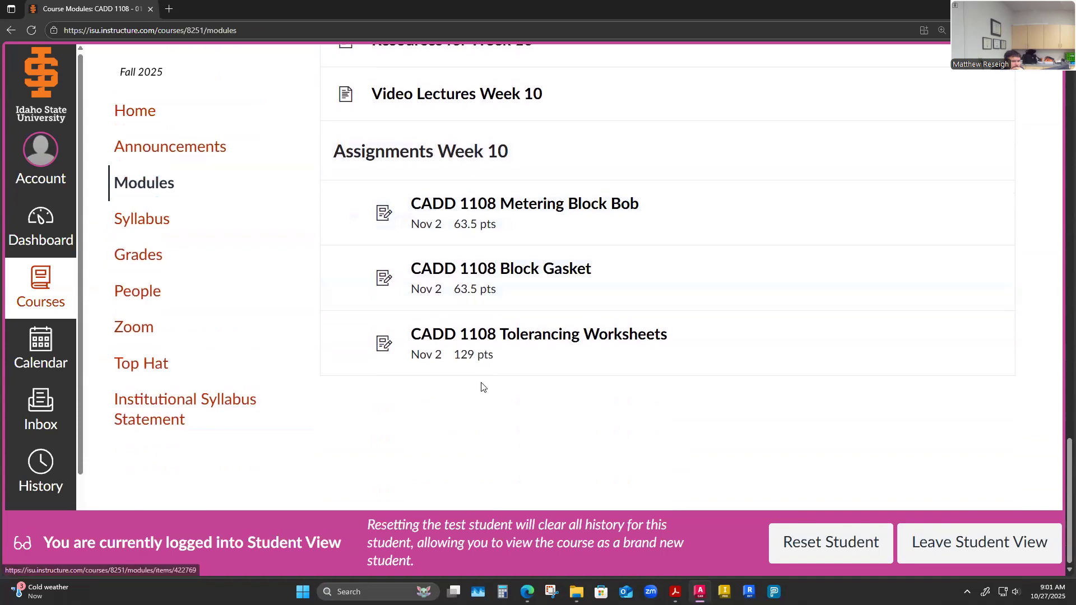
click(535, 202)
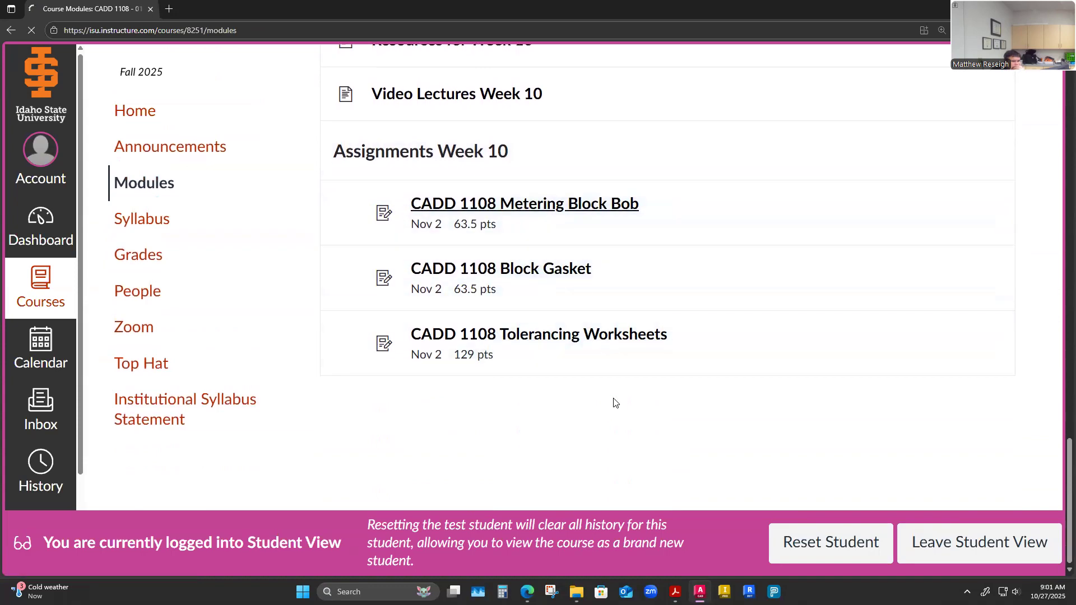
Examine the assignment's hole table, the Figure 4-49 tabular dimensioning example and the hole label placement in the finished drawing.
scroll(608, 392, down, 5)
scroll(605, 386, down, 10)
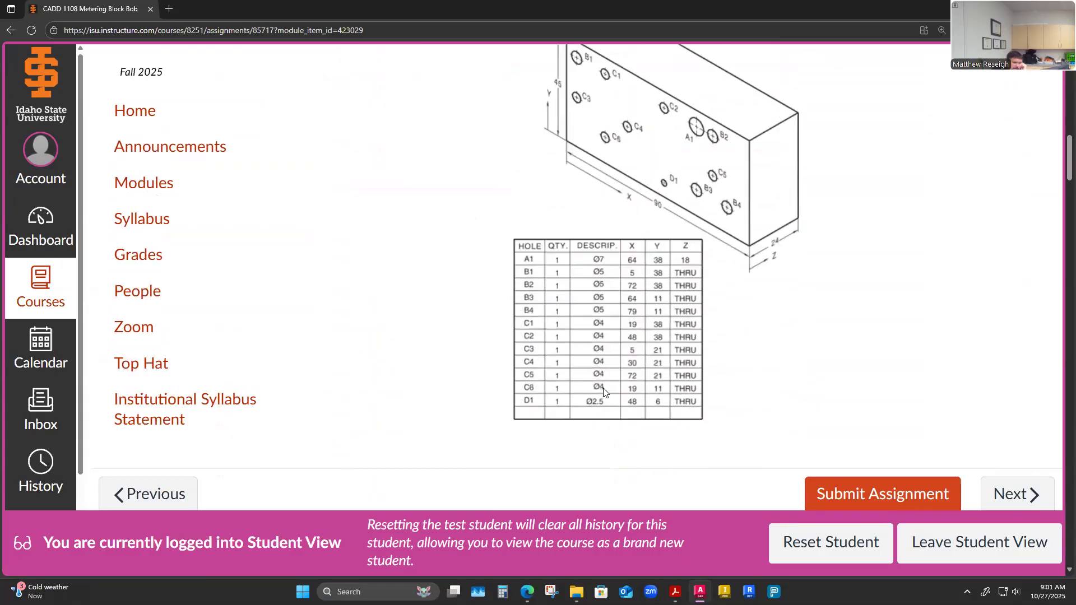
scroll(608, 418, down, 3)
scroll(607, 418, down, 6)
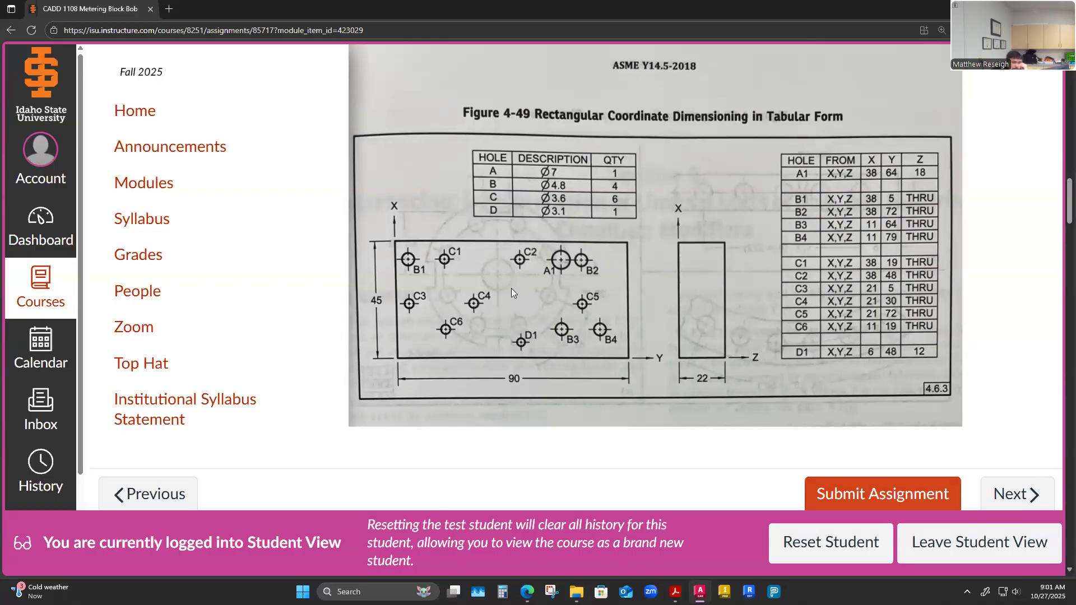
scroll(511, 288, down, 1)
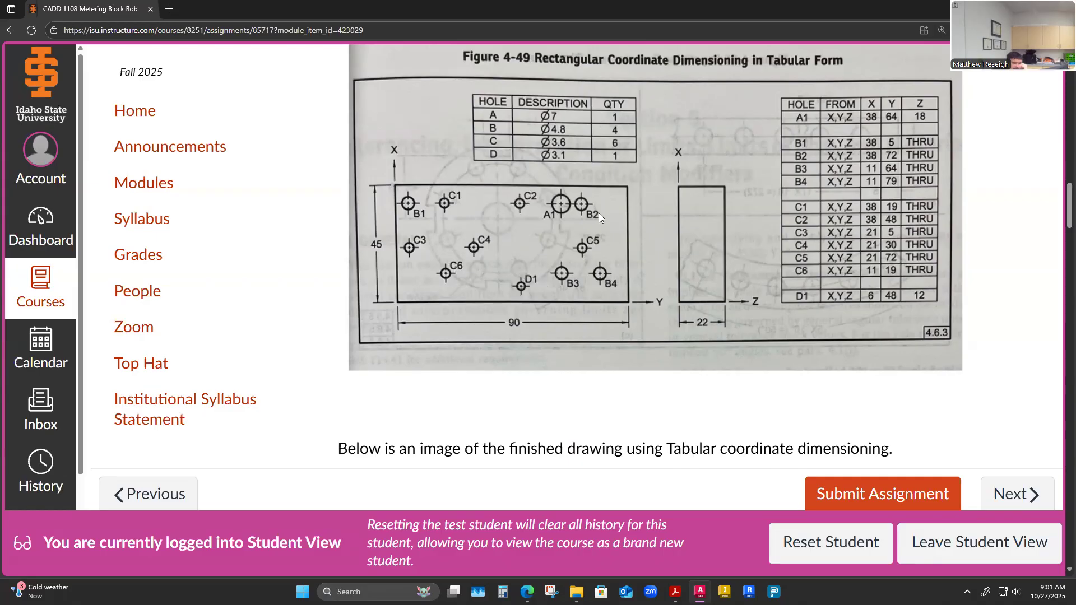
scroll(578, 295, down, 7)
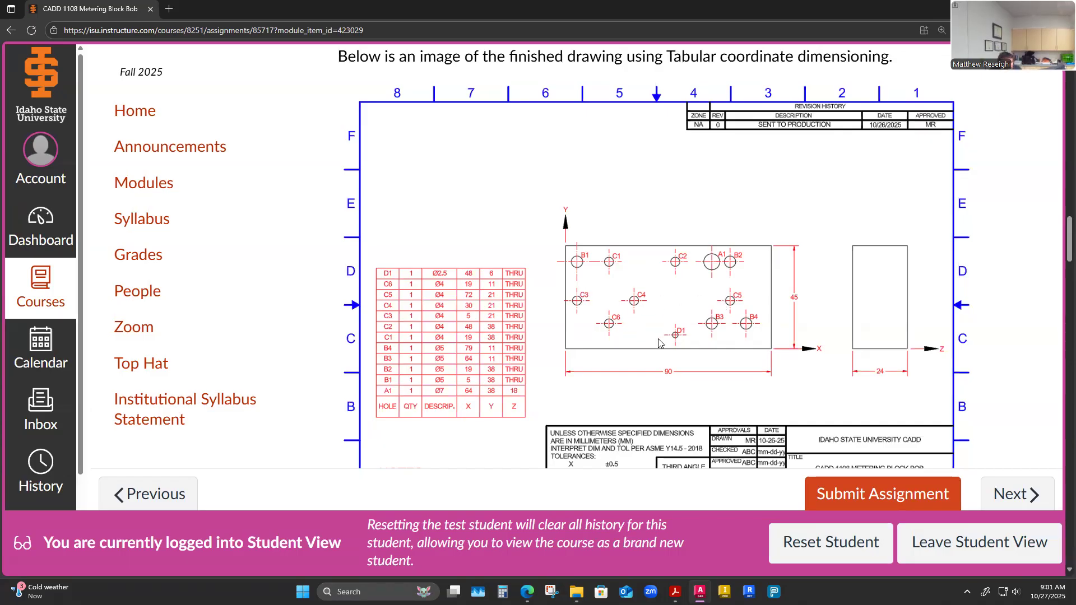
scroll(659, 343, up, 1)
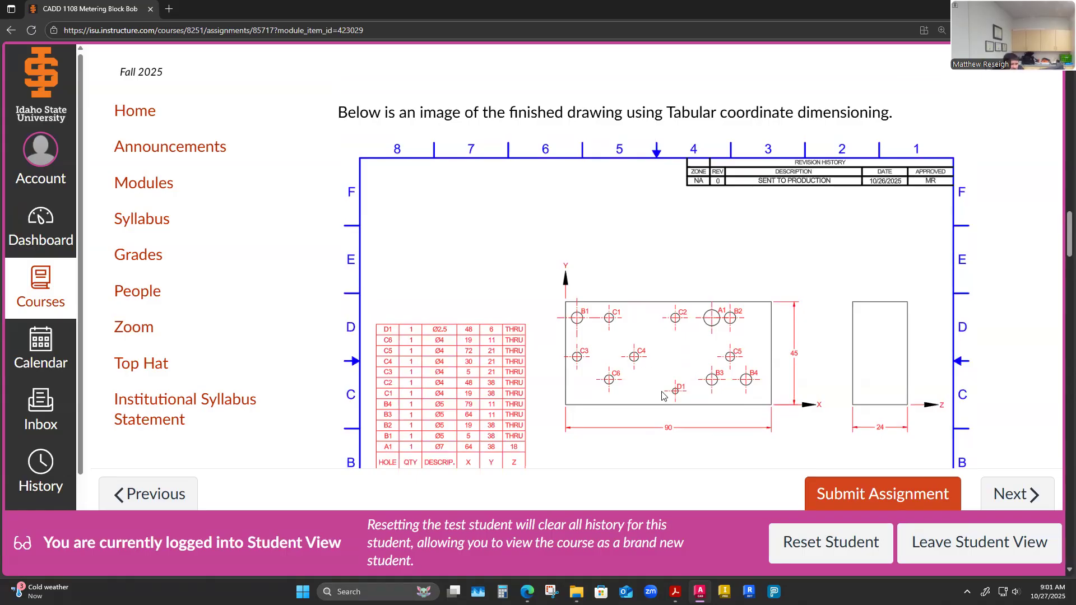
scroll(647, 361, up, 1)
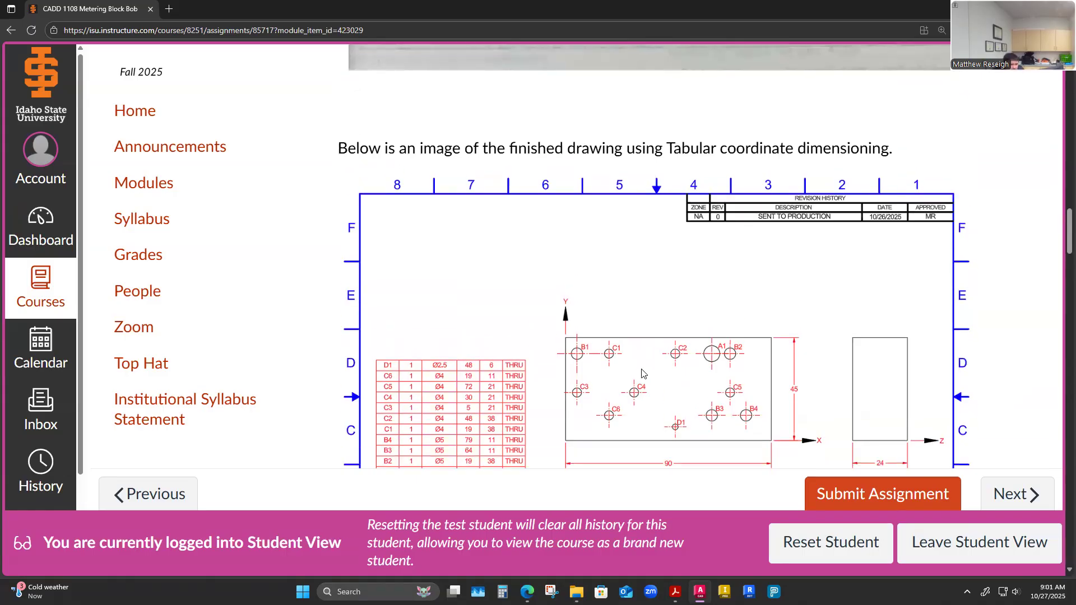
scroll(643, 374, down, 1)
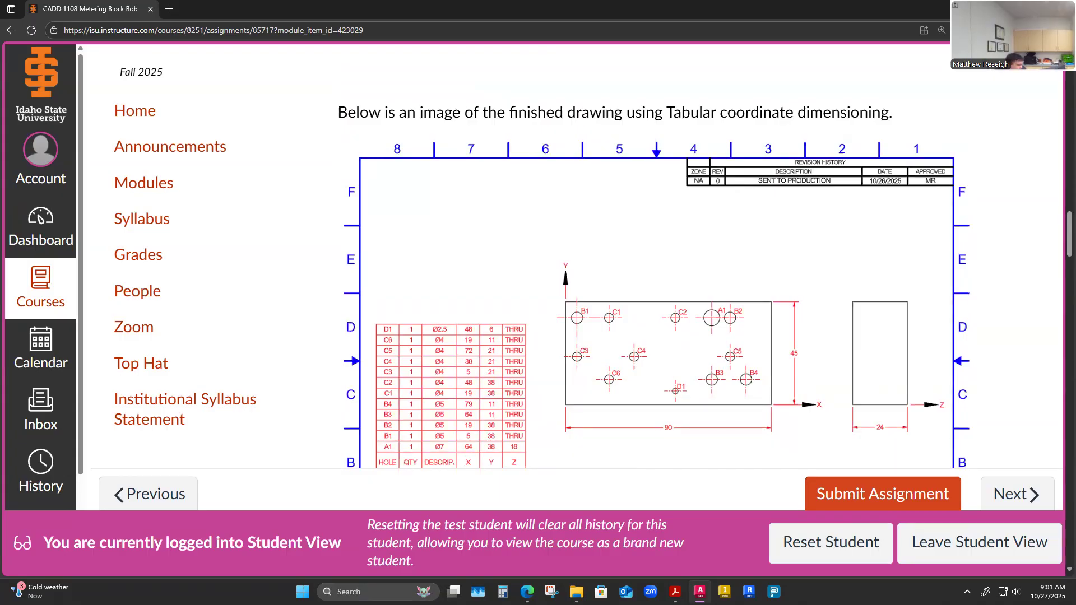
Switch back to the AutoCAD drawing and cancel the pending multiline text command.
key(alt+Tab)
scroll(448, 309, down, 3)
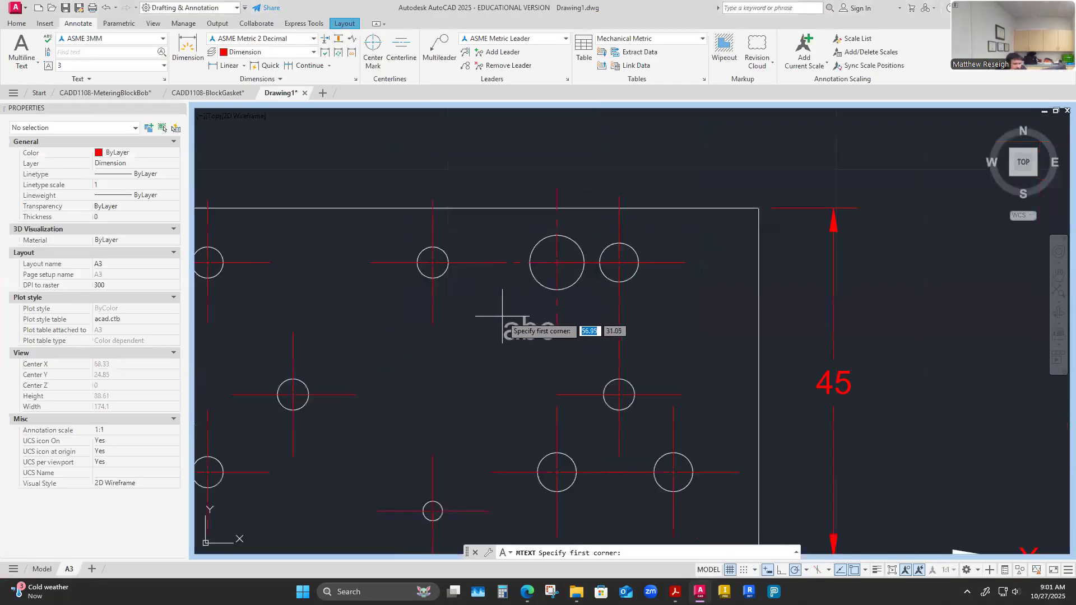
key(Escape)
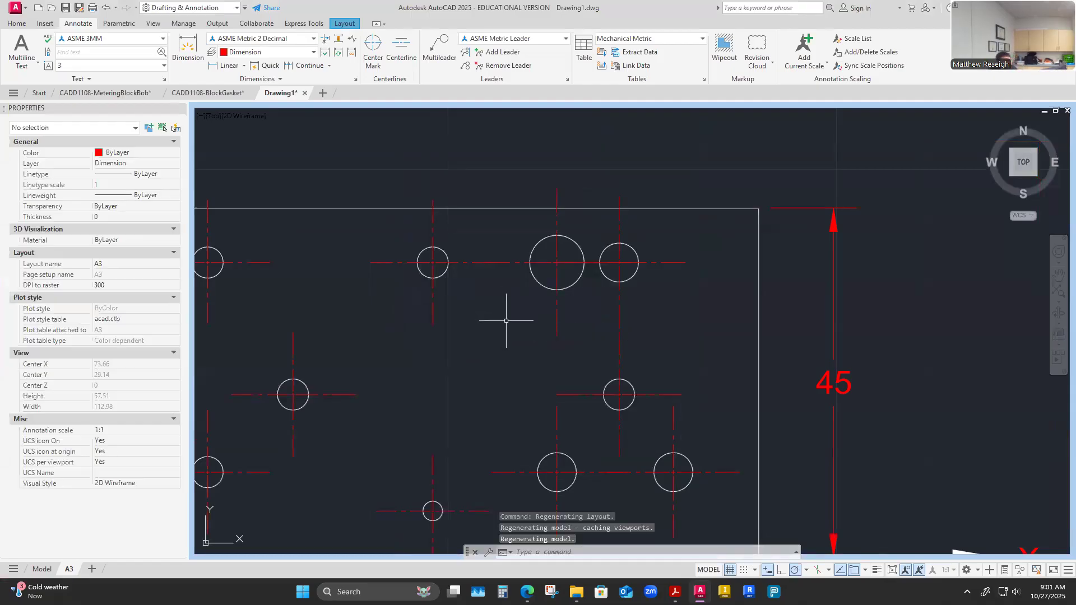
scroll(499, 311, down, 2)
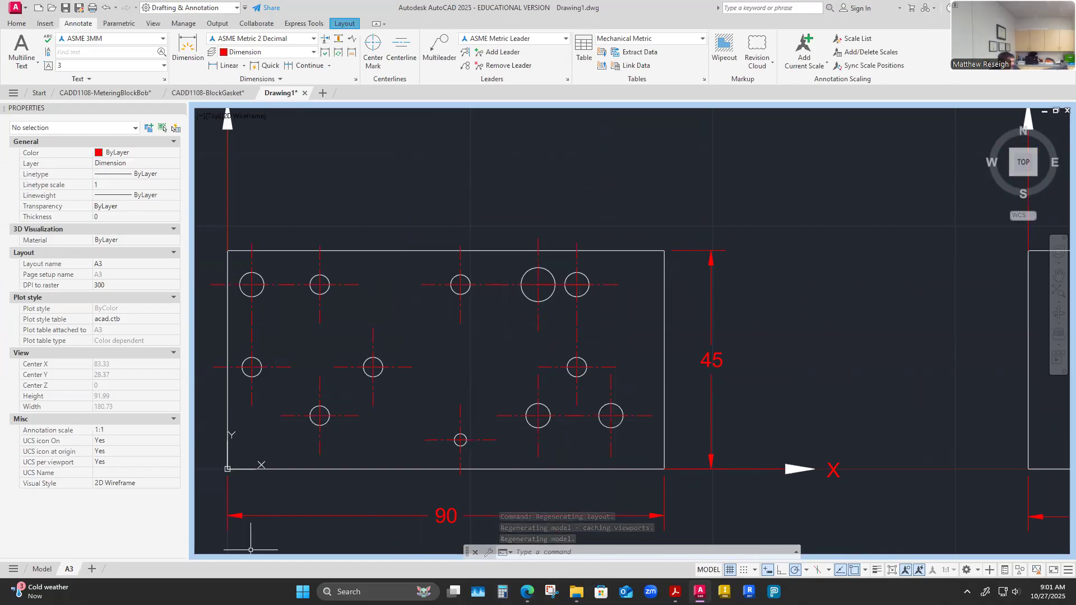
Move the CADD1108-MeteringBlockBob-AssignmentSheet Word window to the other display and return to the AutoCAD drawing.
key(alt+Tab)
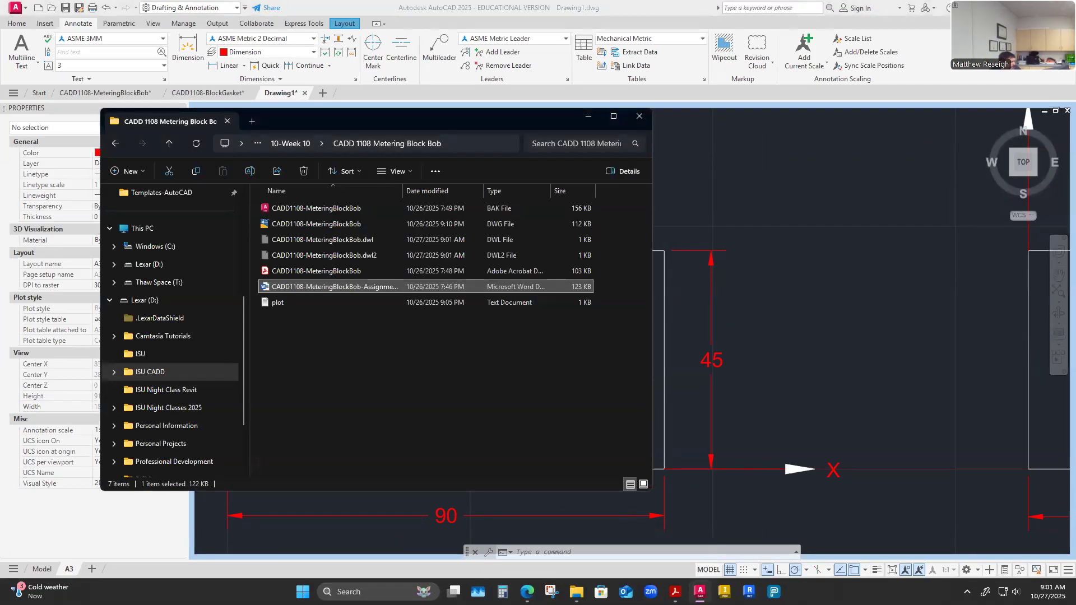
key(alt+Tab)
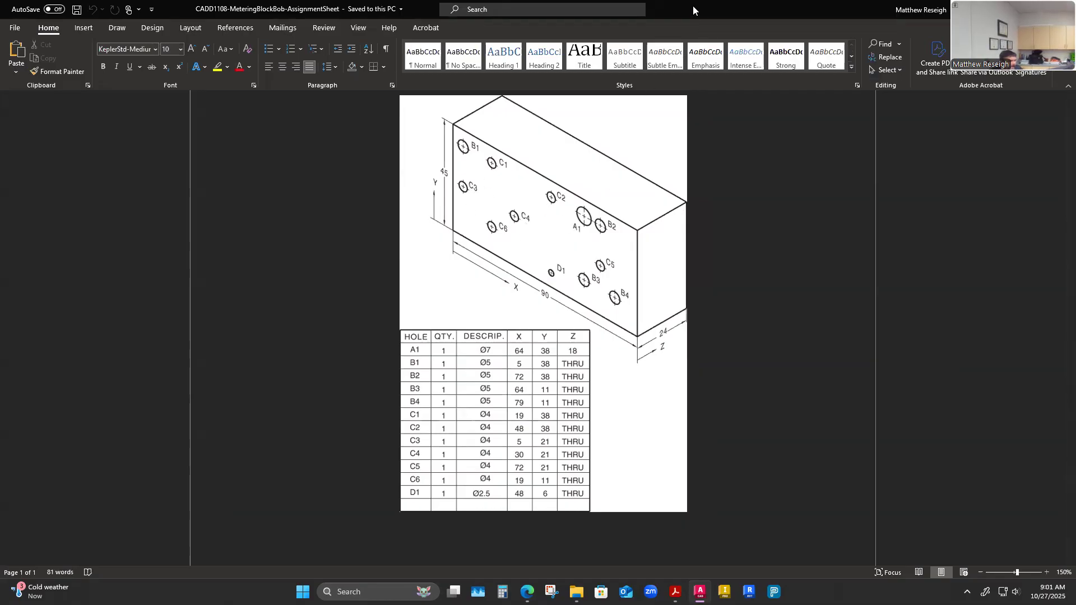
drag(693, 7, 1075, 8)
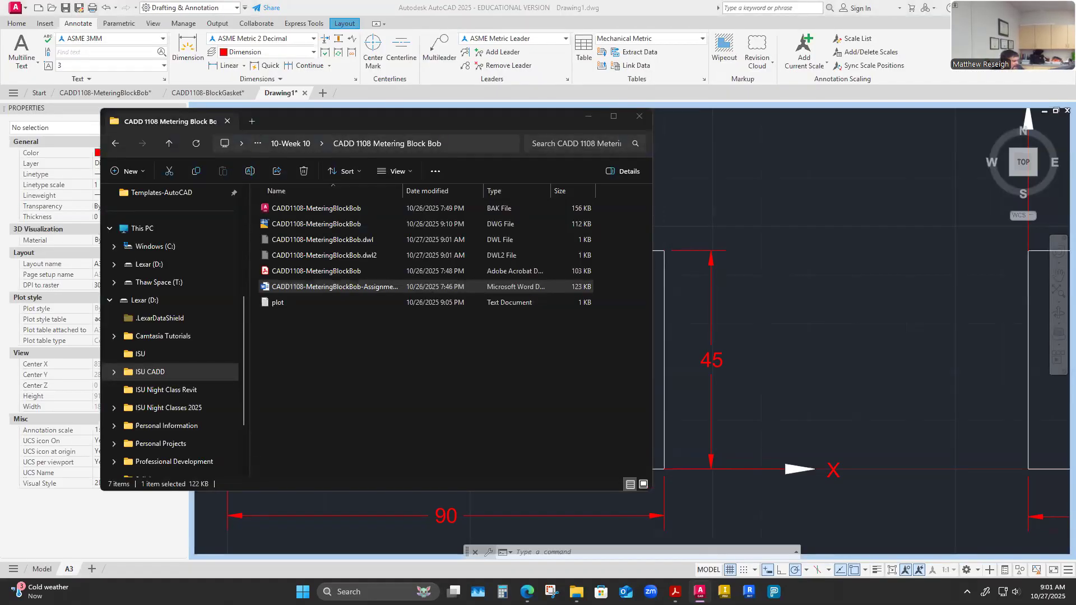
click(838, 351)
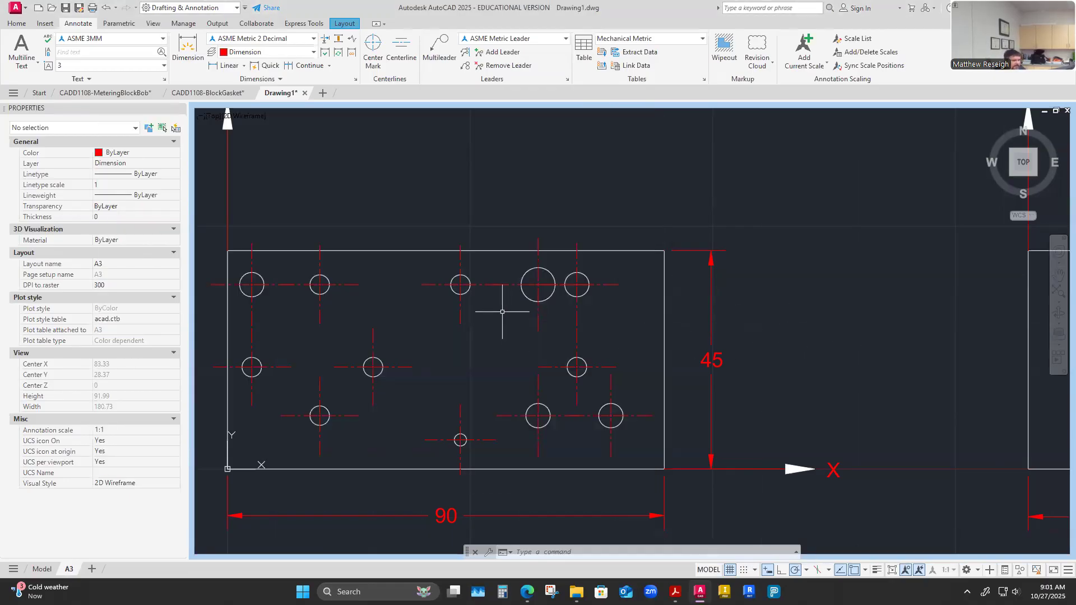
Make the Text layer current.
click(340, 211)
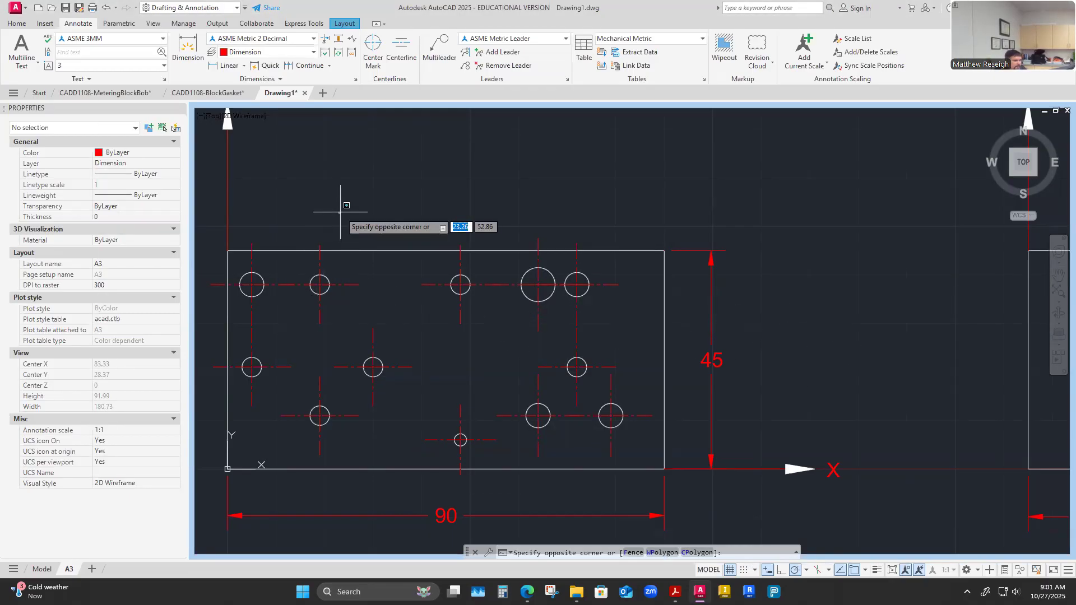
key(Escape)
click(15, 68)
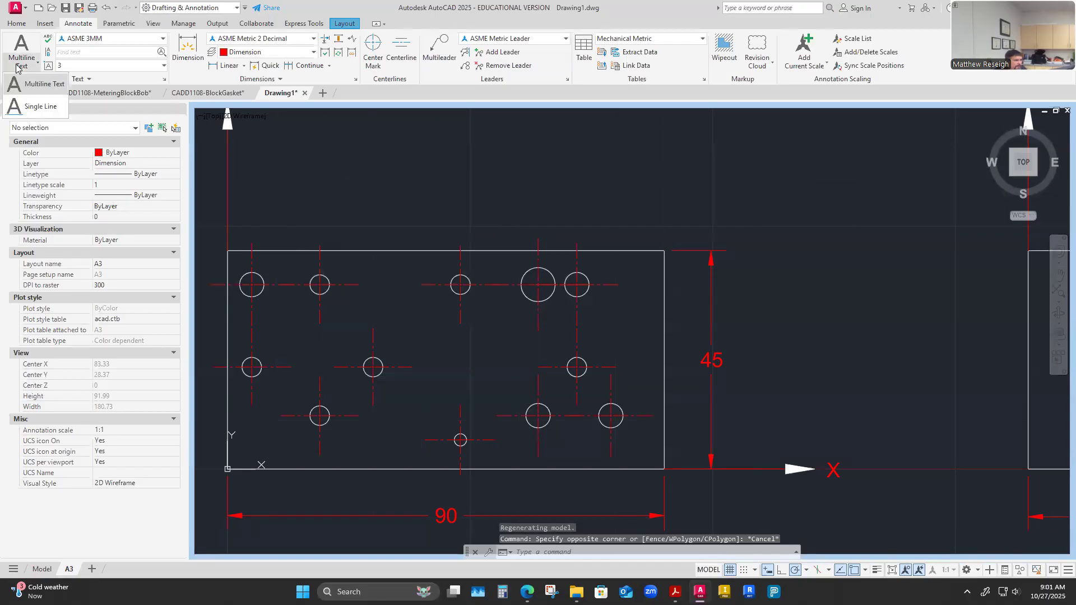
click(16, 23)
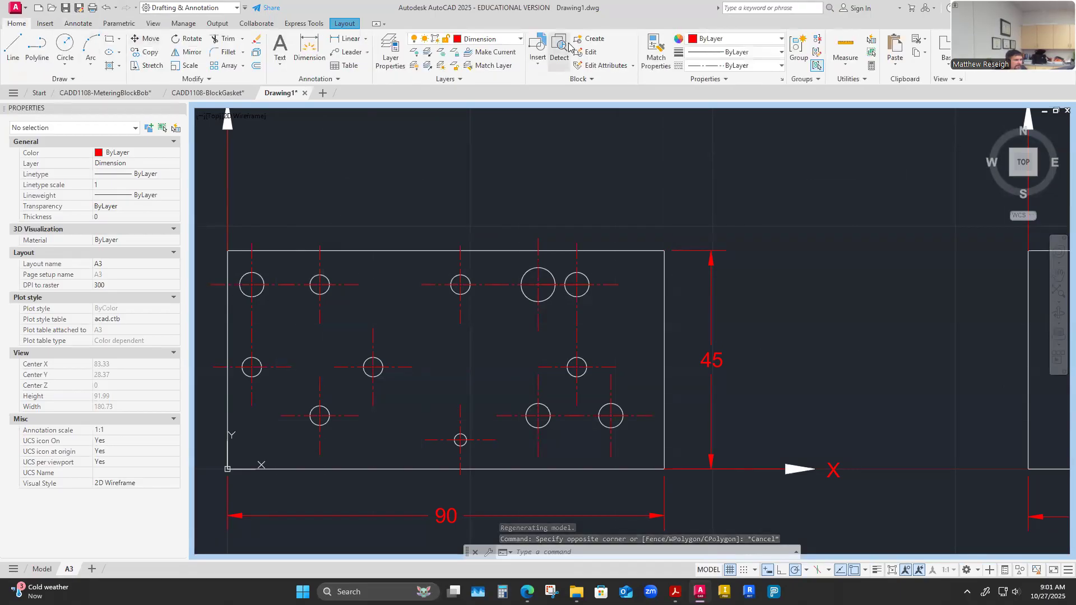
click(507, 38)
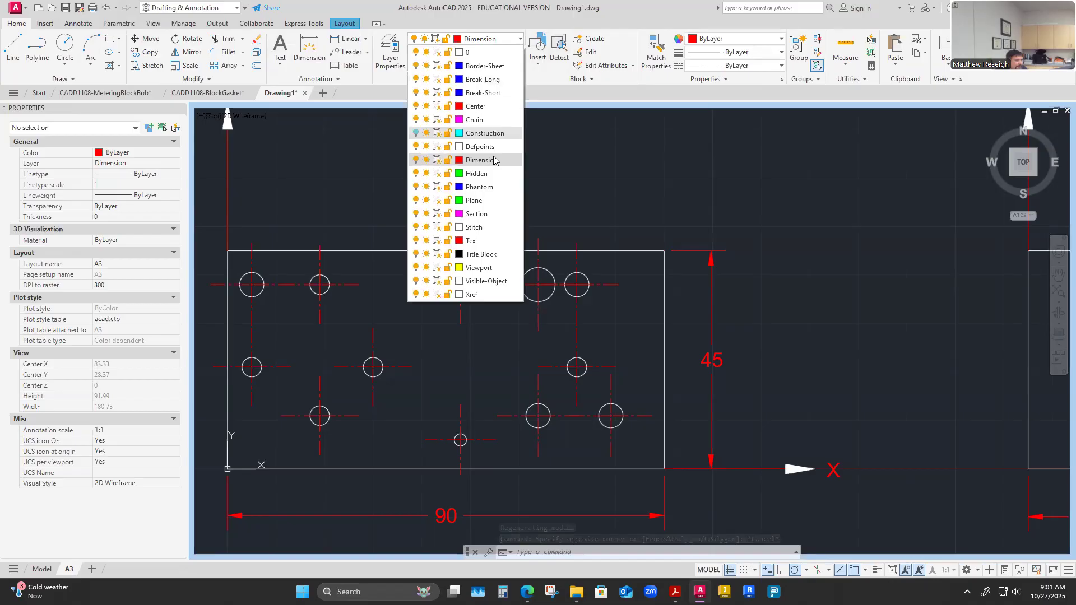
click(474, 241)
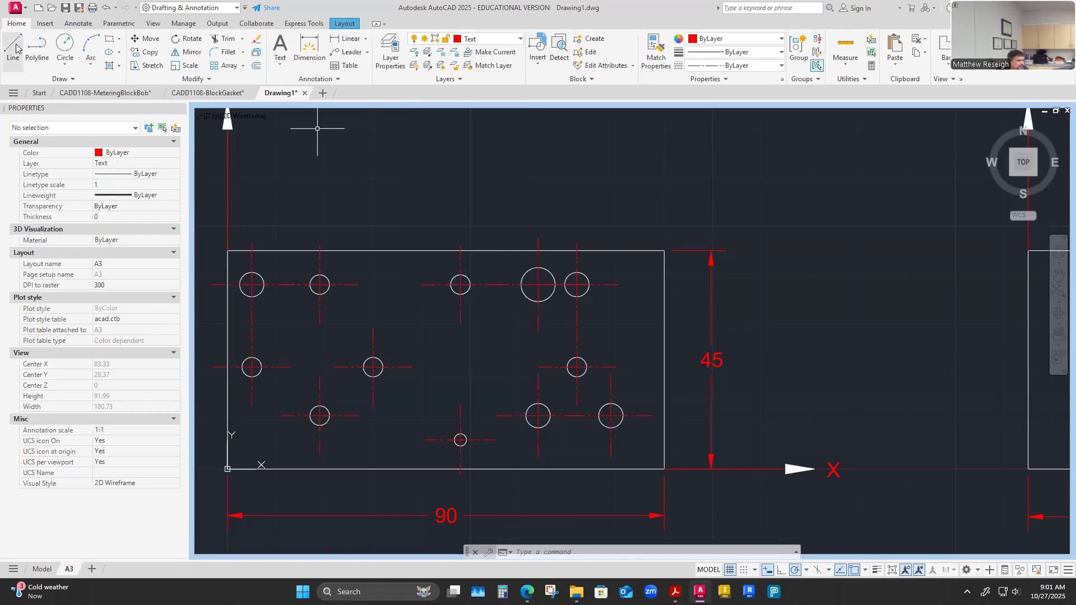
Add centred multiline text reading "A1" just above and to the right of the block's largest hole.
click(84, 21)
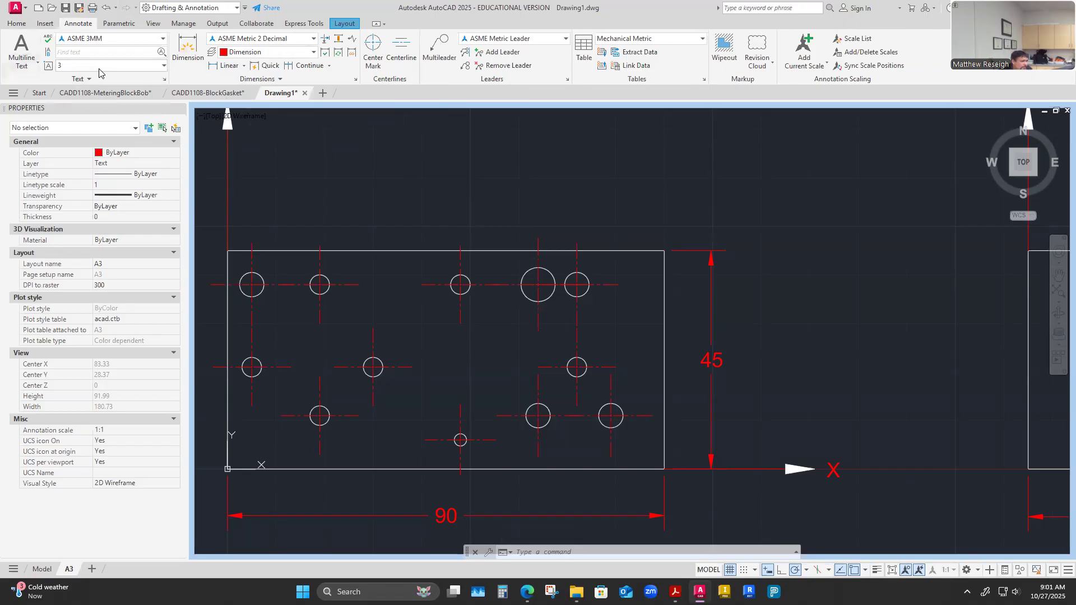
click(23, 63)
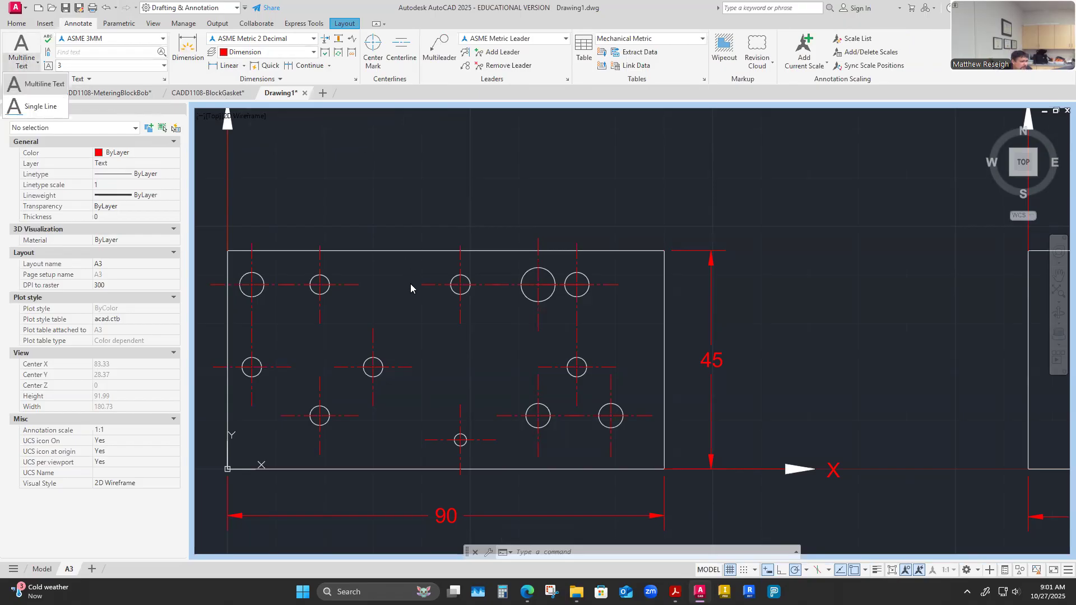
click(44, 84)
scroll(544, 288, up, 2)
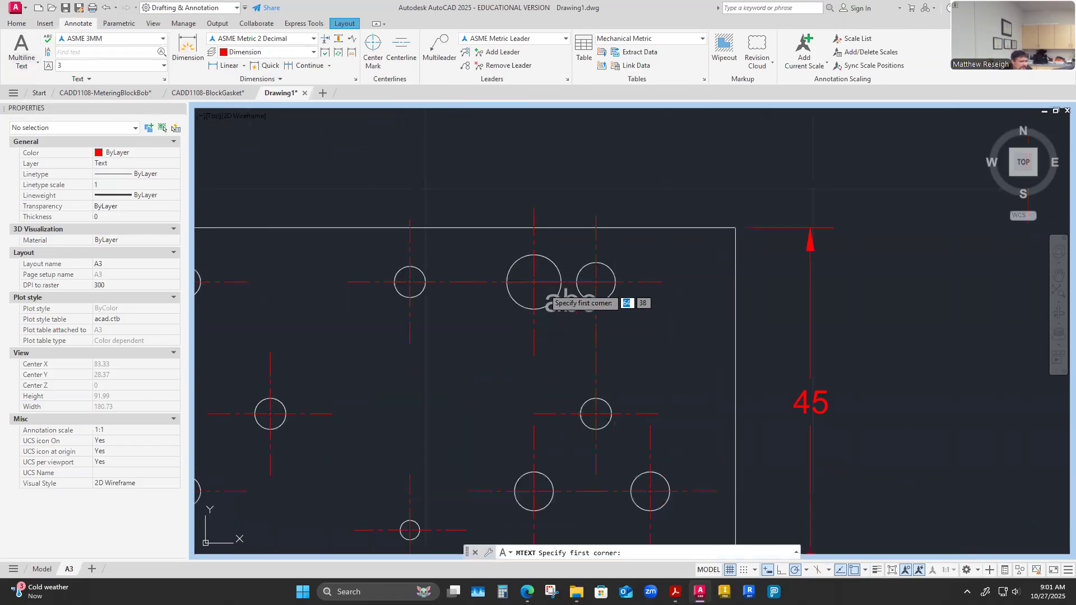
scroll(544, 302, up, 2)
click(544, 192)
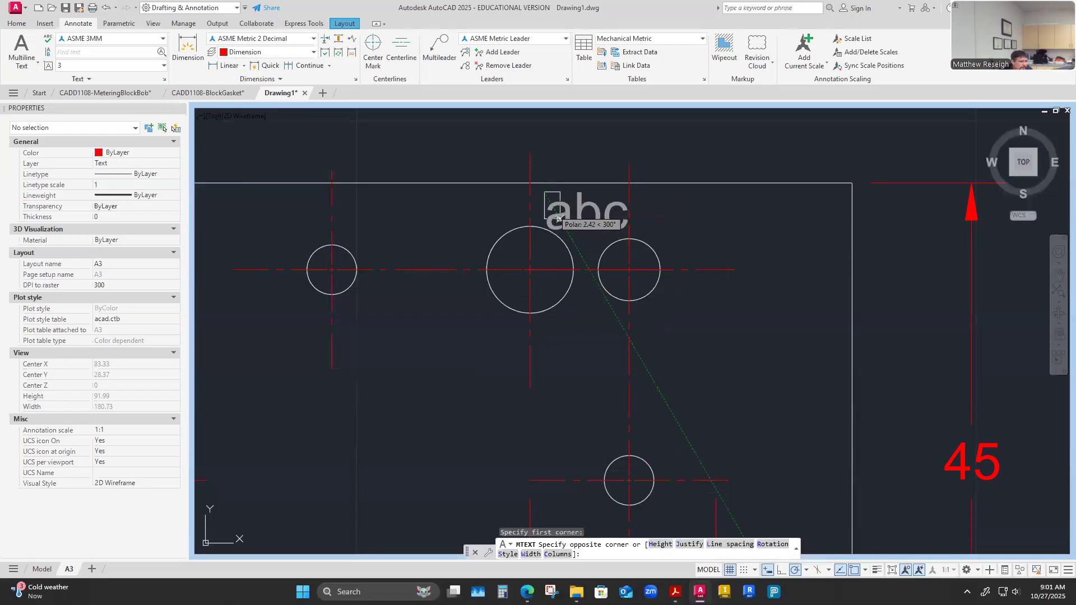
click(593, 238)
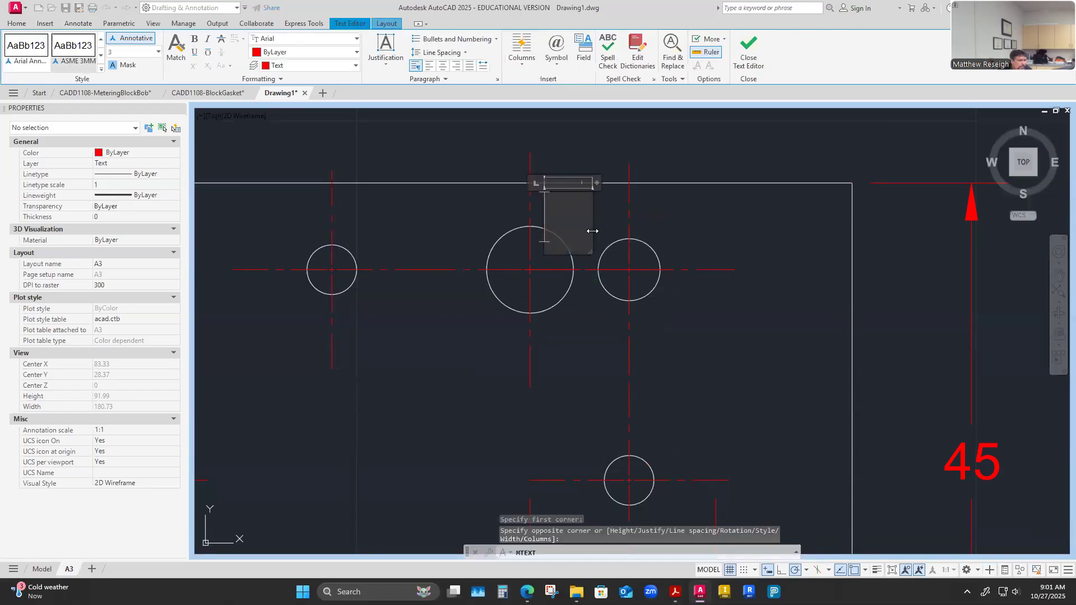
click(442, 66)
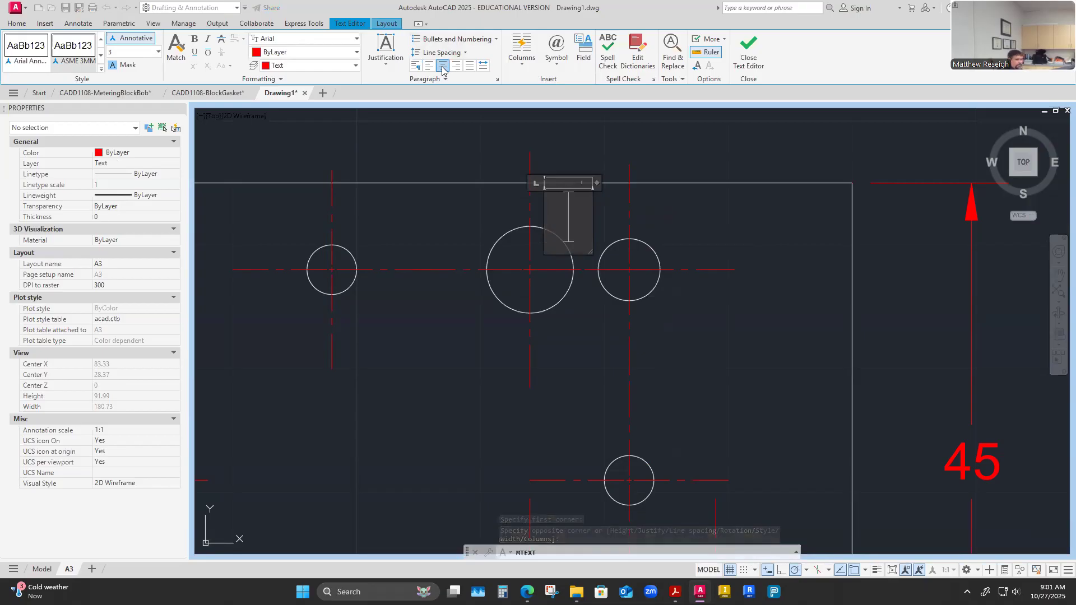
text(A1)
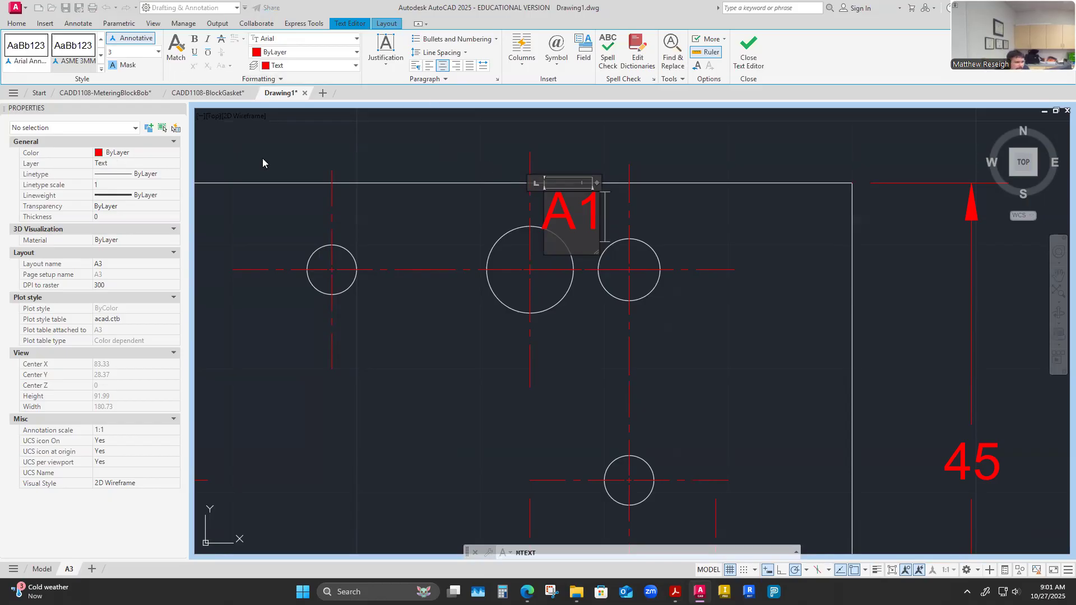
click(593, 348)
key(Escape)
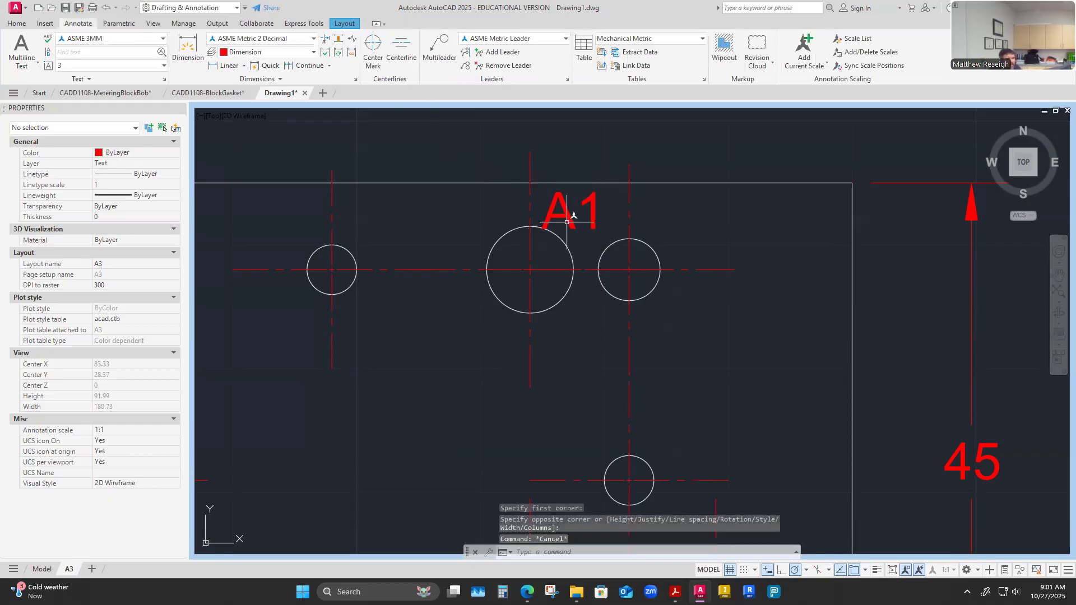
Format the 1 in the A1 hole label as superscript.
click(568, 216)
double_click(566, 224)
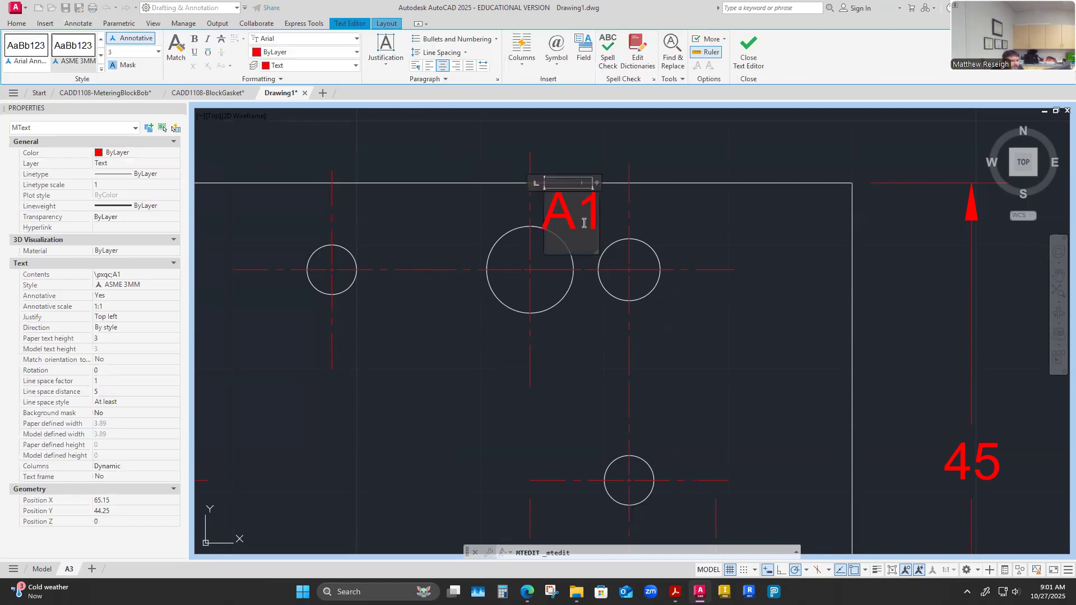
drag(582, 220, 597, 221)
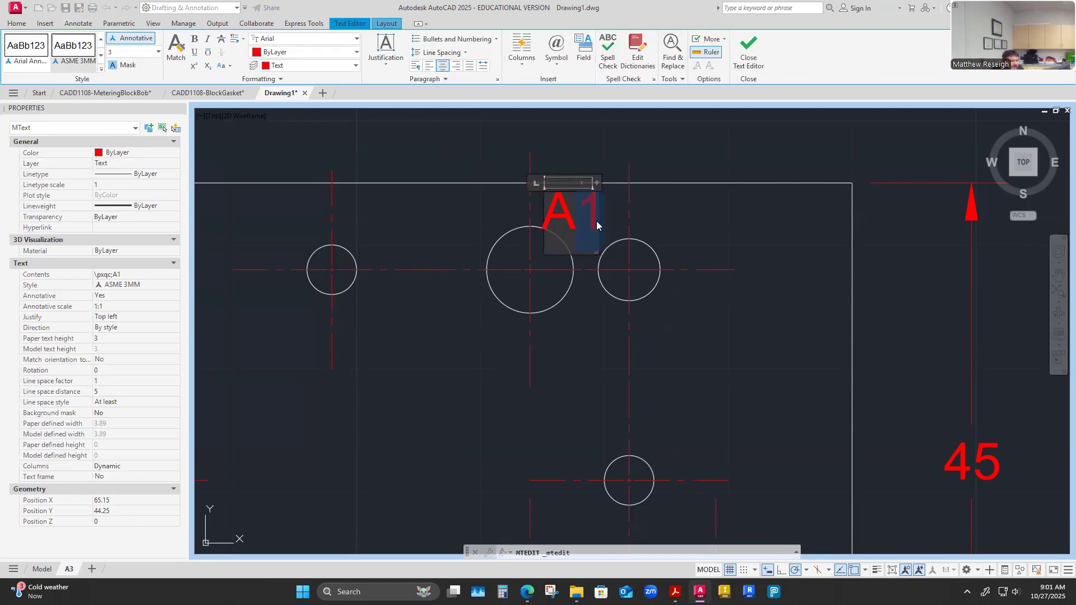
click(193, 66)
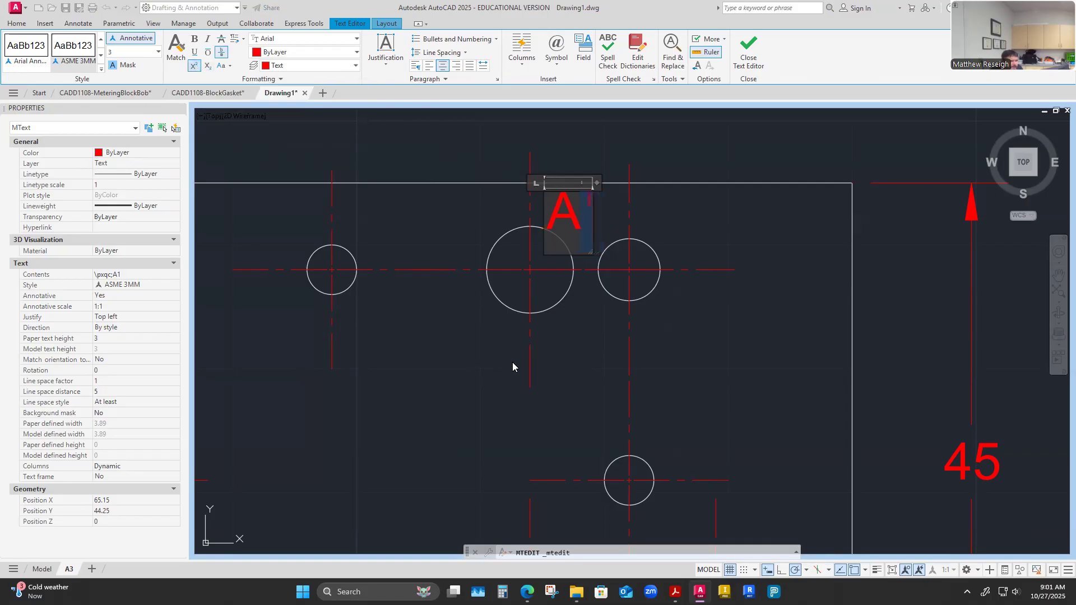
click(573, 348)
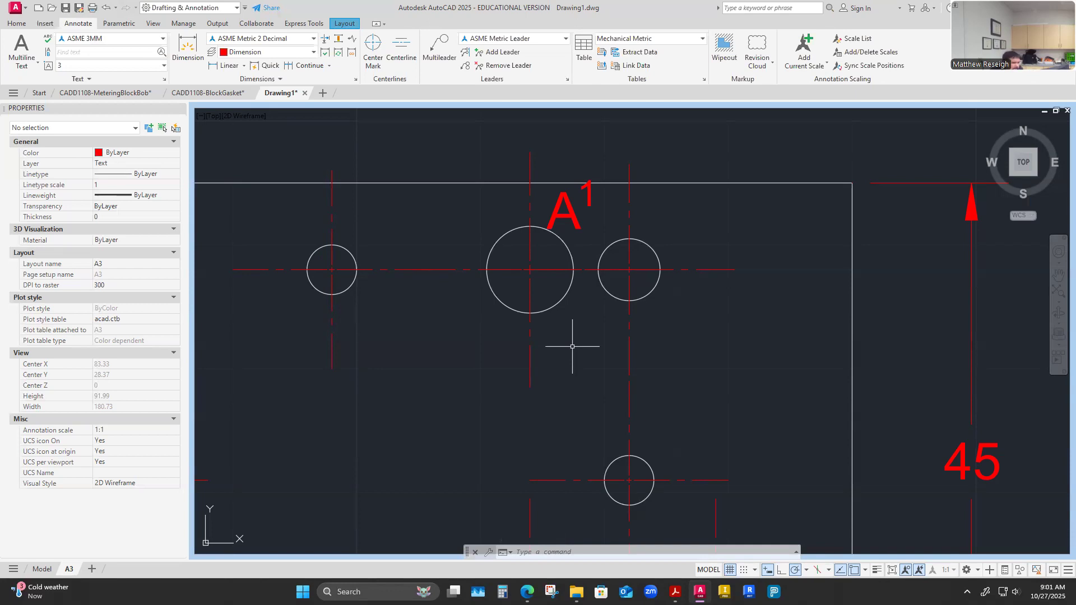
Replace the superscript 1 in the hole label with a normal 1 and format it as subscript.
click(581, 218)
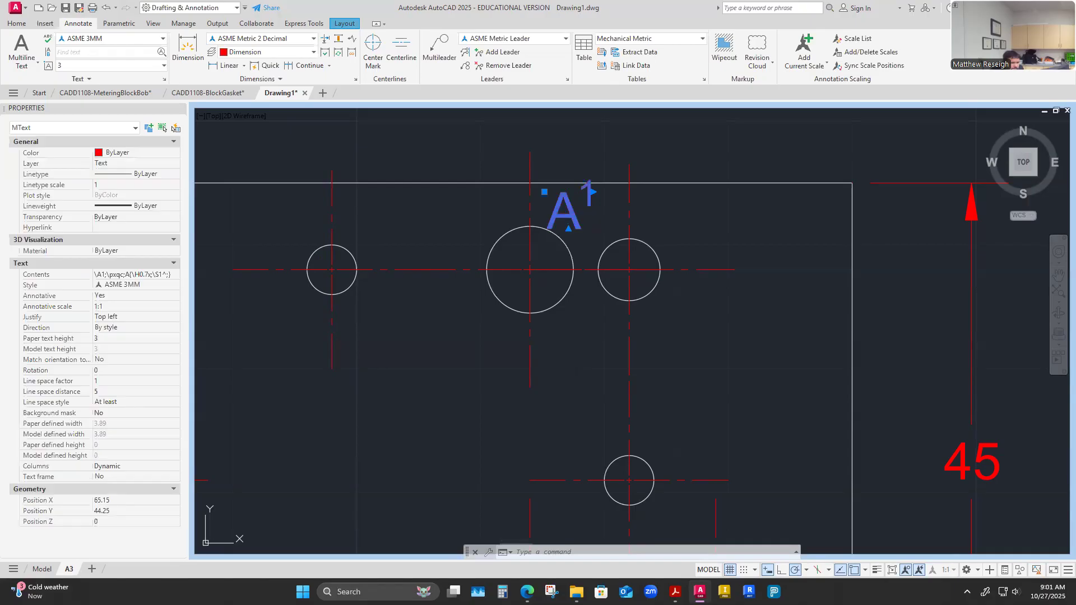
double_click(581, 217)
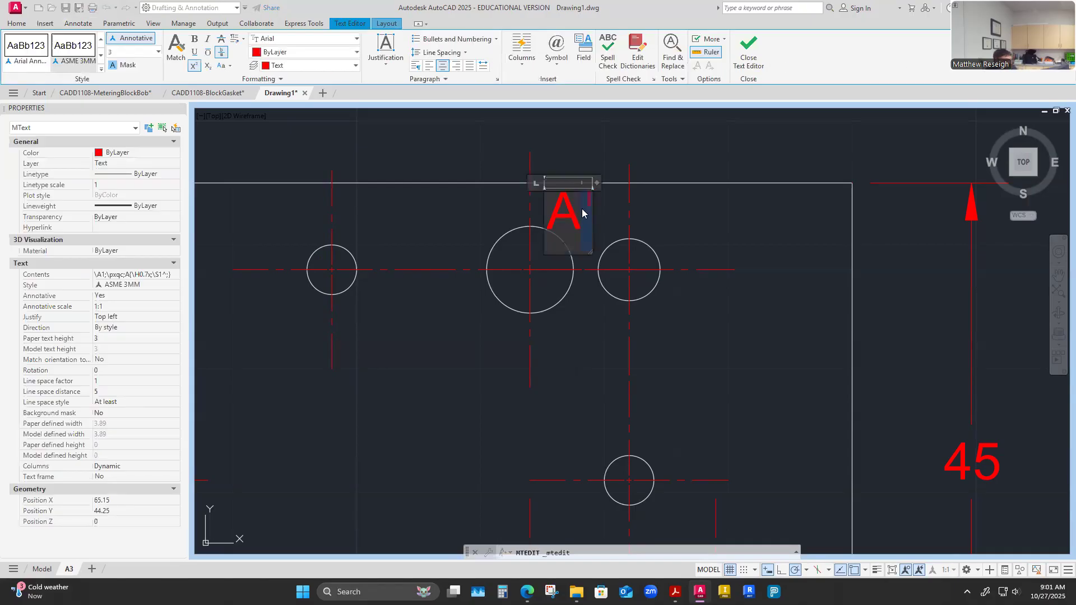
key(Delete)
text(1)
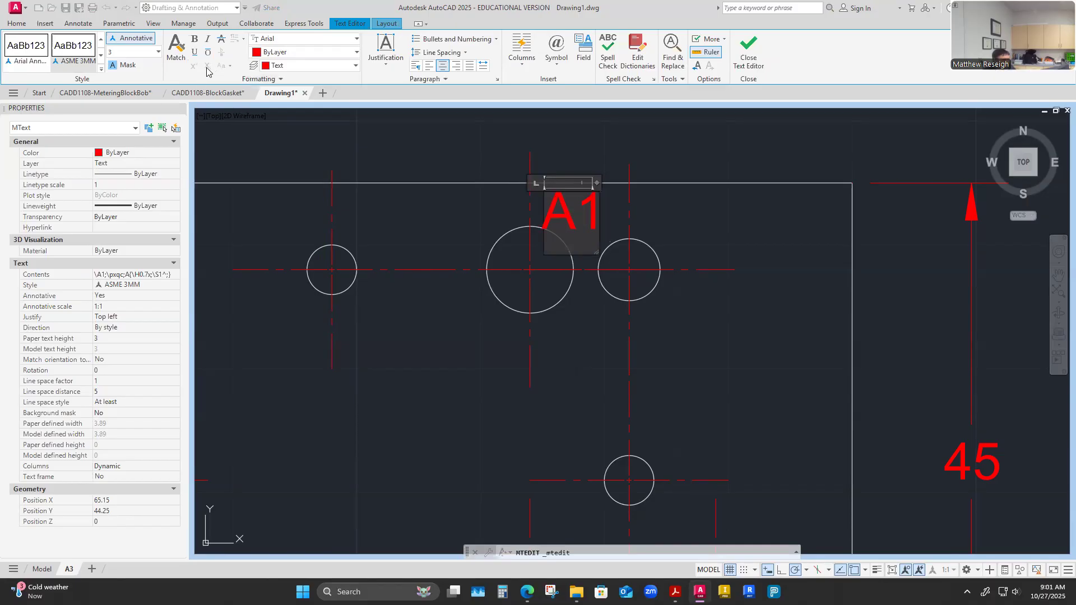
drag(577, 216, 610, 218)
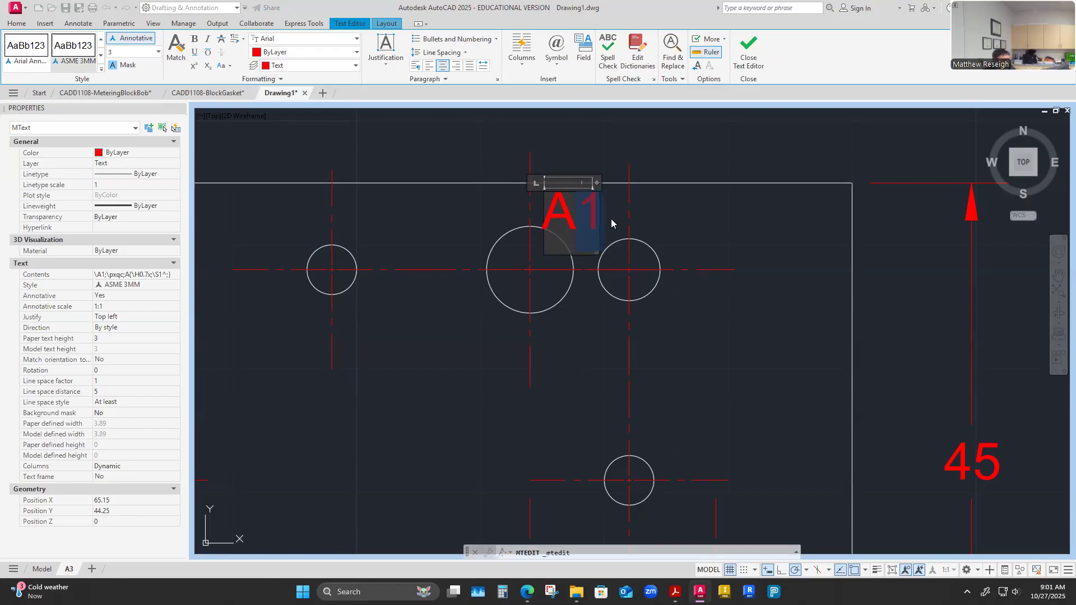
click(206, 66)
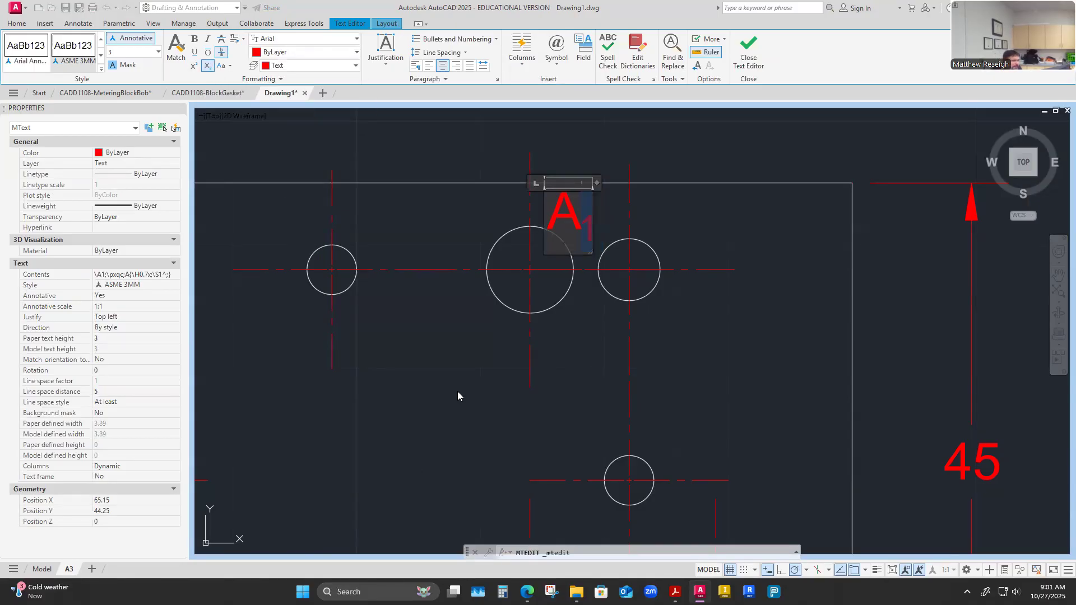
click(458, 353)
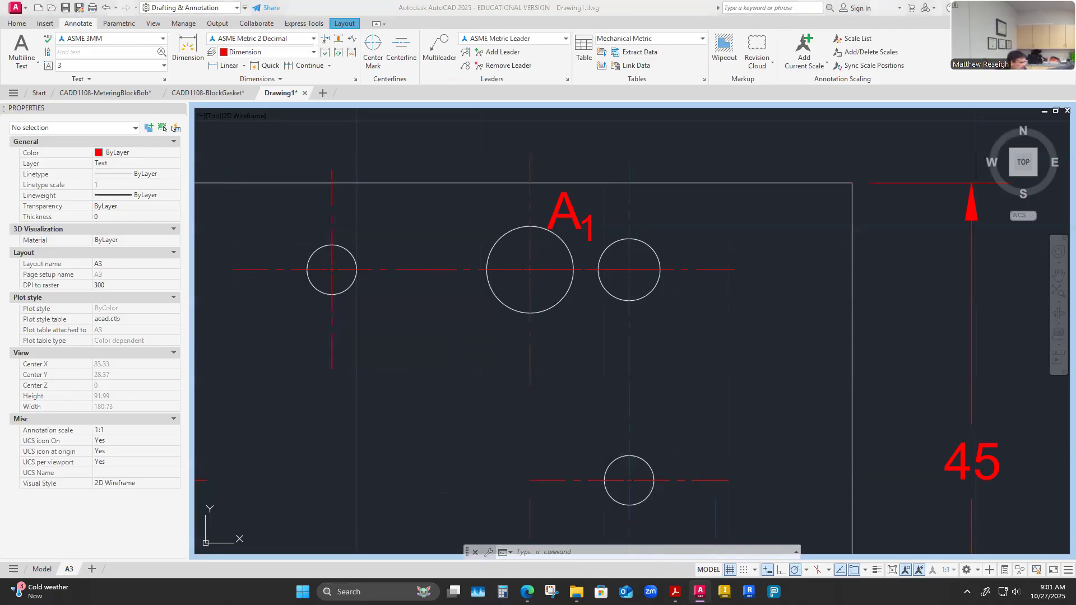
Switch to the browser, leave Student View, and reopen the CADD1108 course modules as a student.
key(alt+Tab)
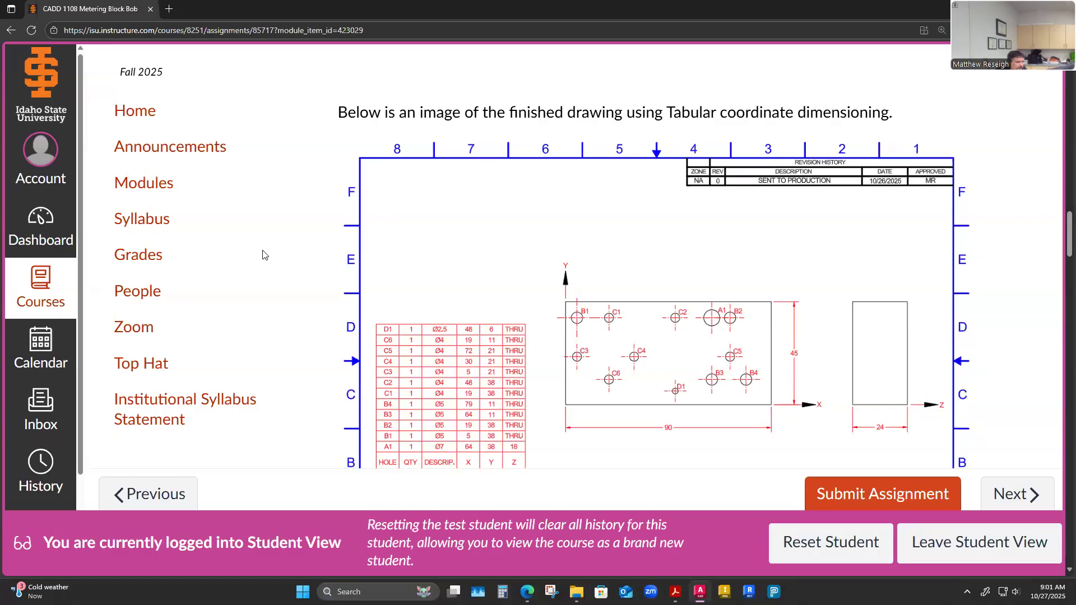
click(40, 227)
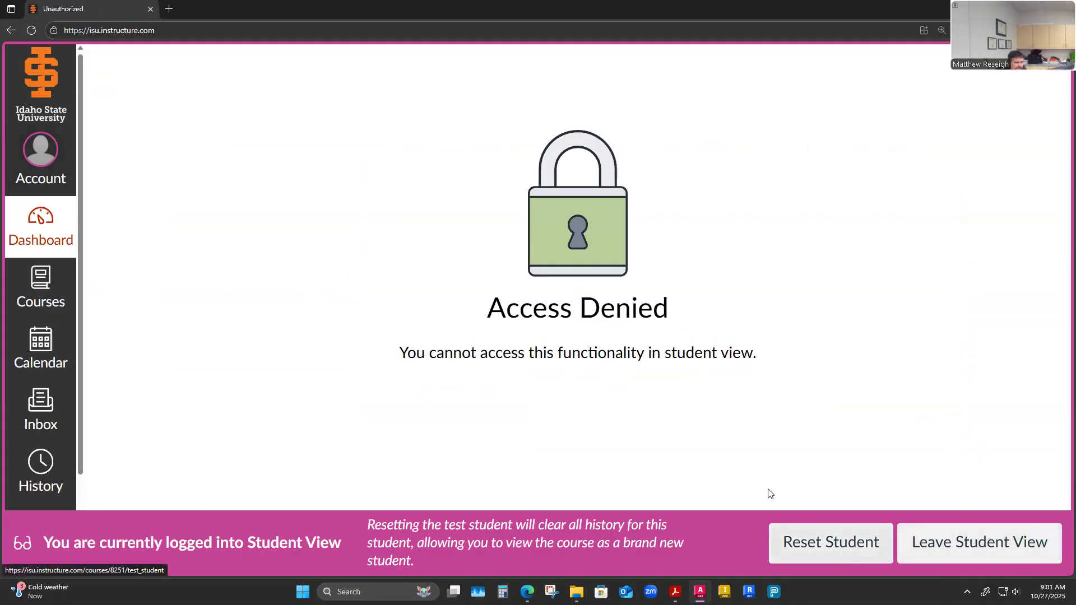
click(40, 246)
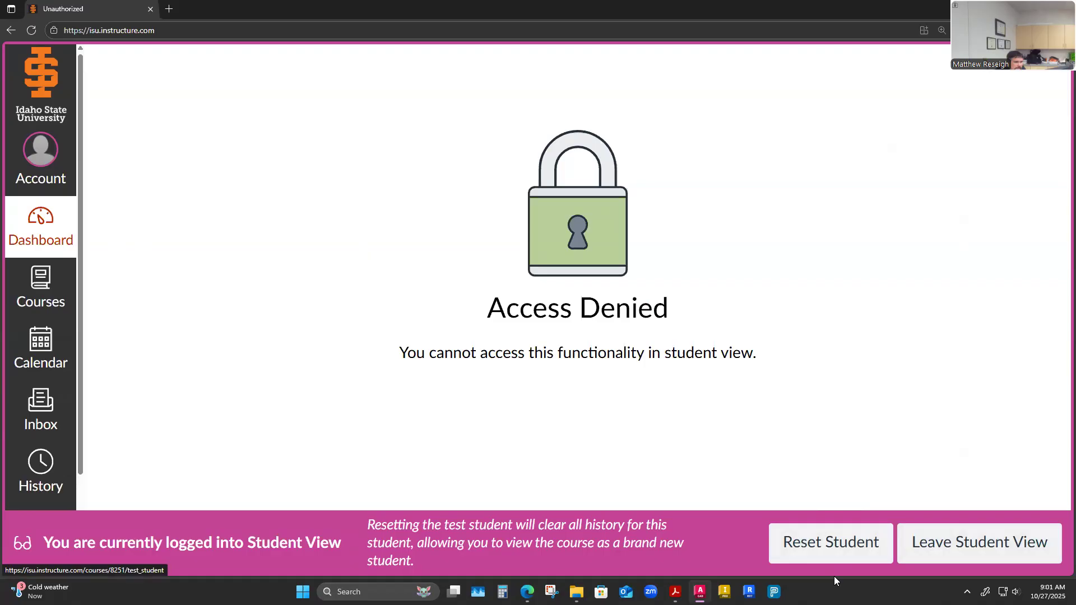
click(922, 547)
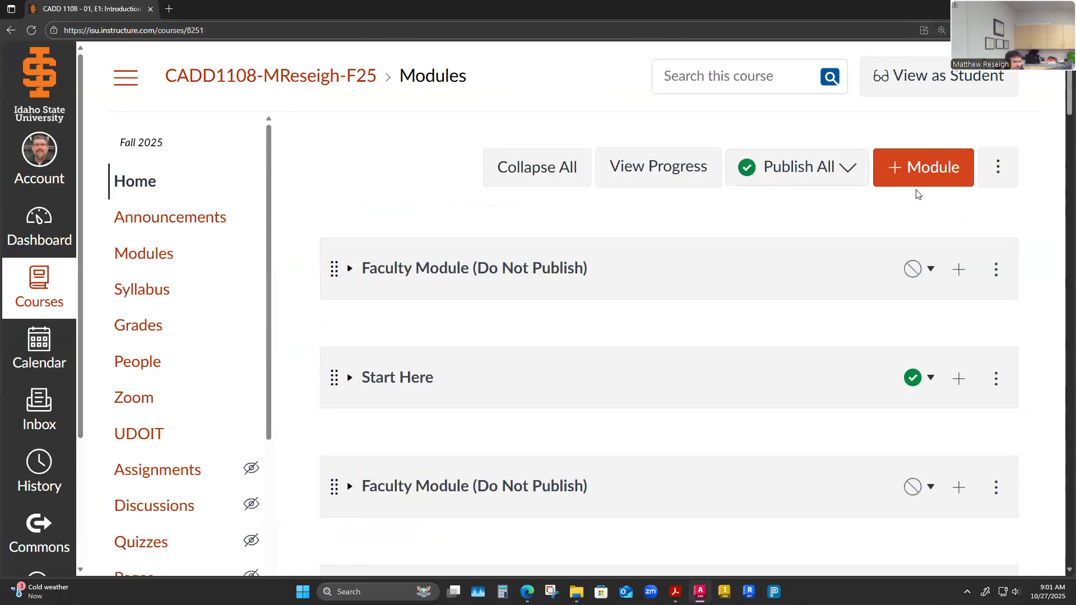
mouse_move(1069, 106)
mouse_down()
mouse_move(1069, 293)
mouse_move(1060, 93)
mouse_up()
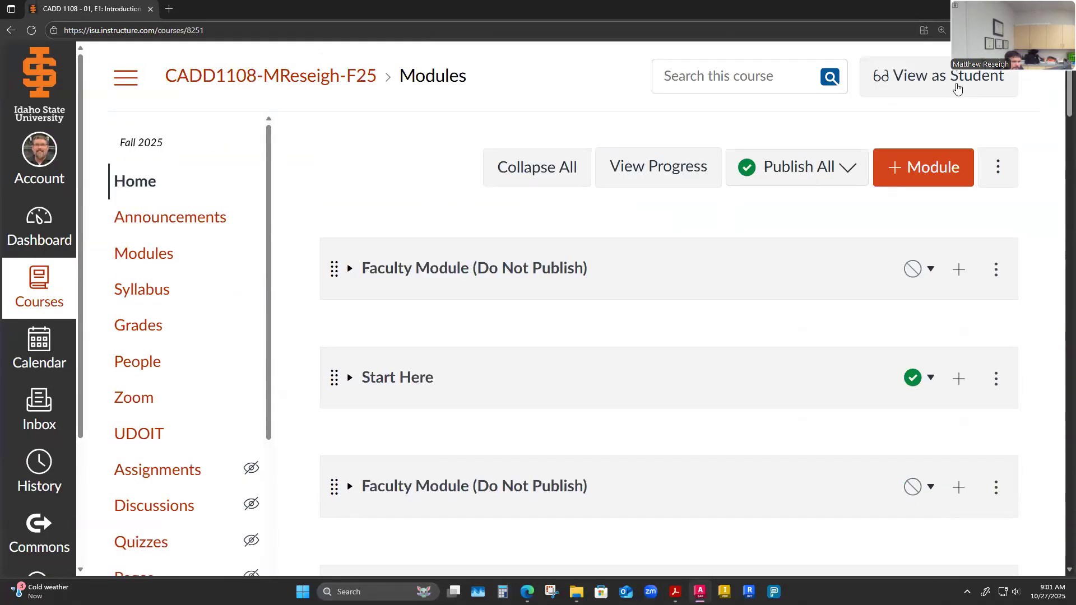
click(927, 86)
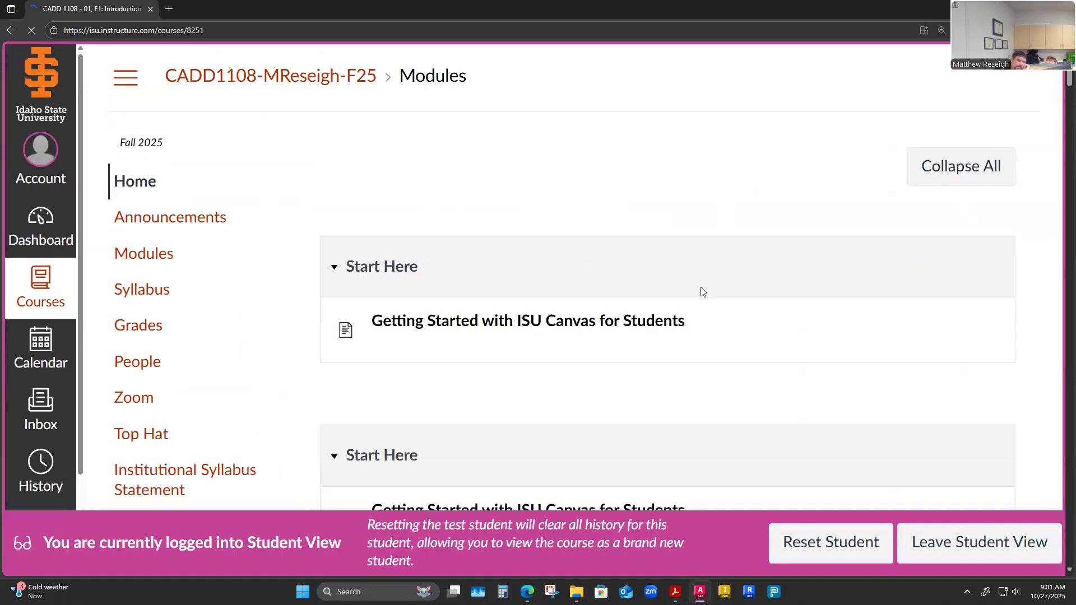
Open the CADD 1108 Block Gasket assignment and examine the Figure 4-49 tabular dimensioning example and the hole labels in the completed drawing.
scroll(570, 336, down, 3)
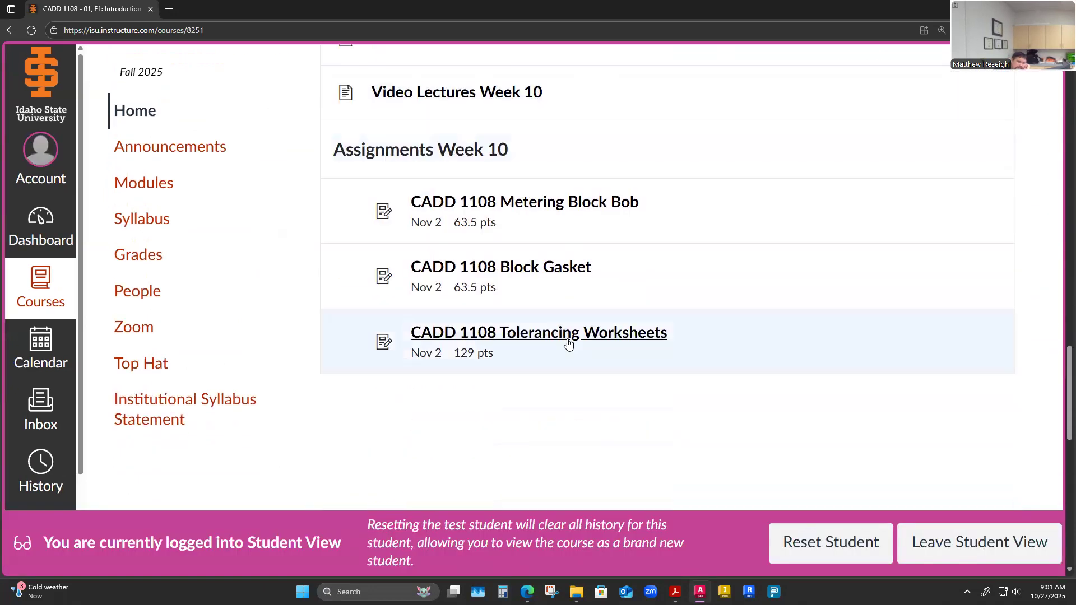
click(560, 285)
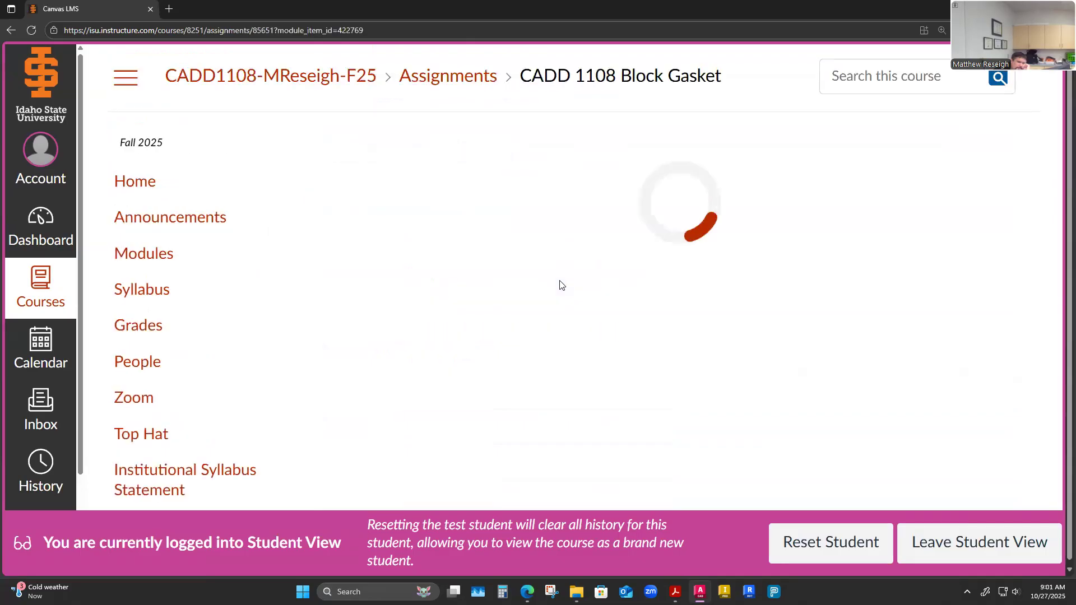
scroll(601, 330, down, 4)
scroll(601, 331, down, 12)
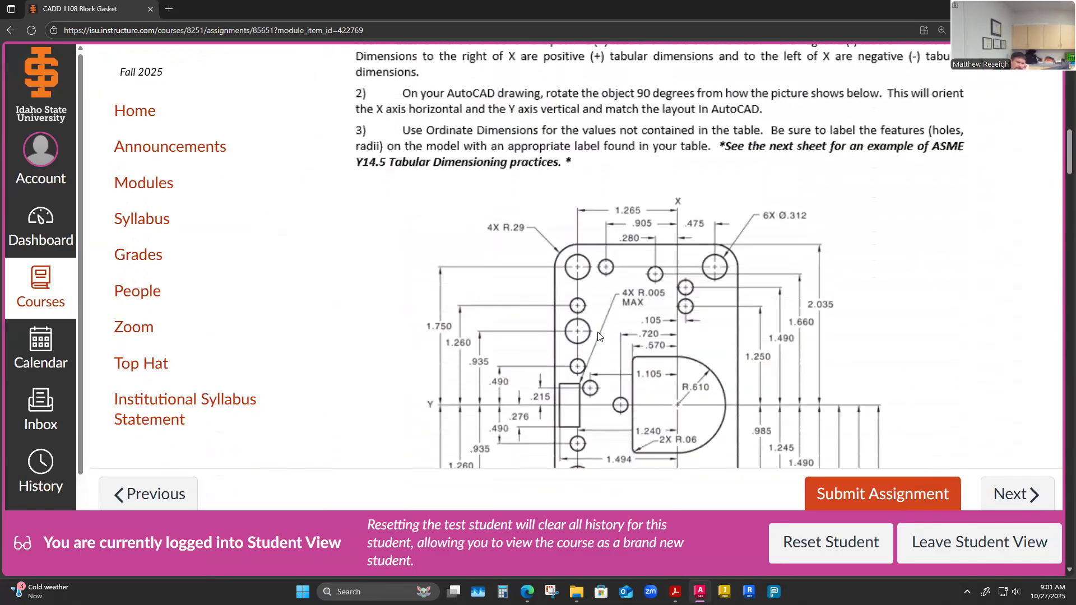
scroll(598, 337, down, 10)
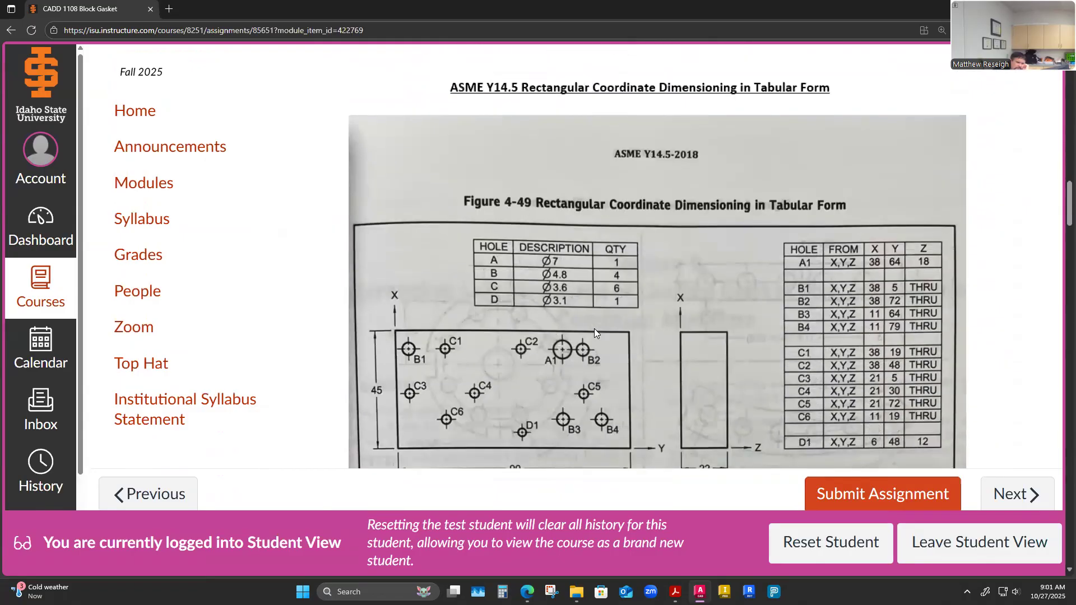
scroll(594, 329, down, 4)
scroll(595, 333, down, 5)
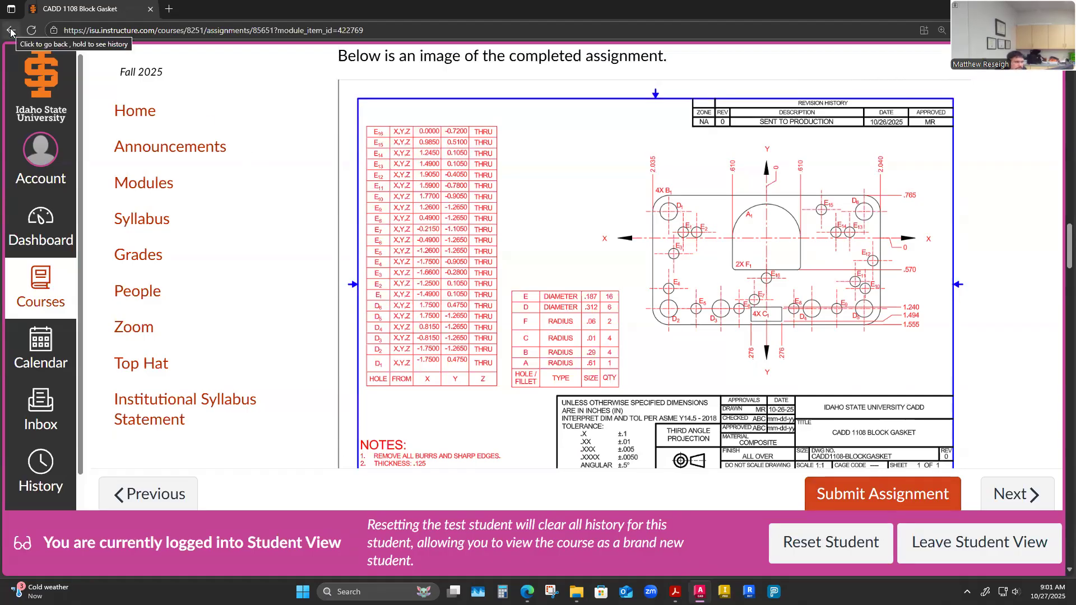
Open the CADD 1108 Metering Block Bob assignment from the course modules and examine the hole labels in the finished drawing.
click(137, 188)
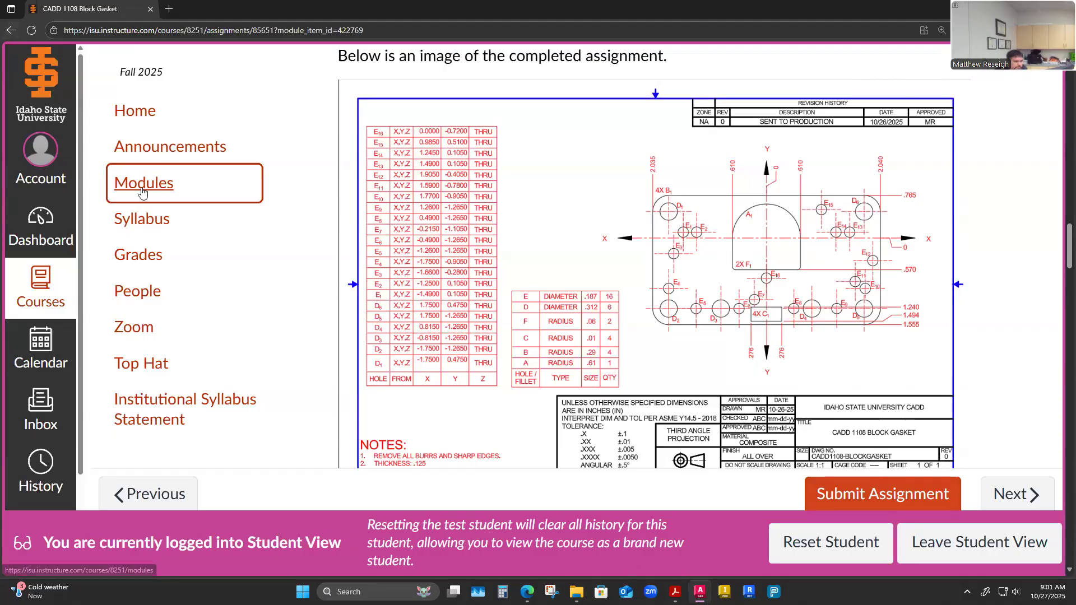
scroll(582, 357, down, 15)
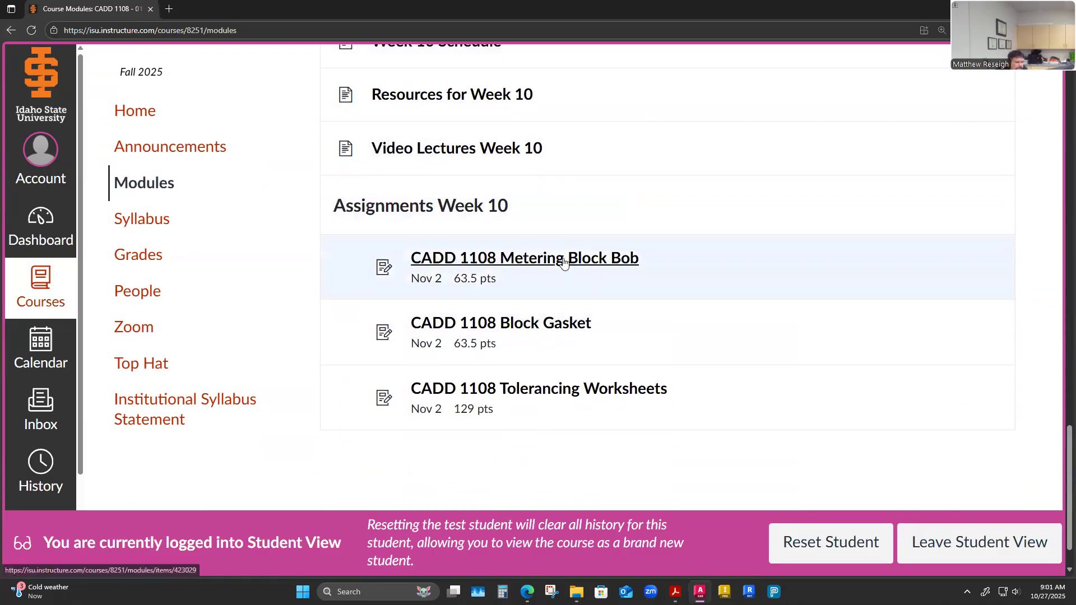
click(563, 263)
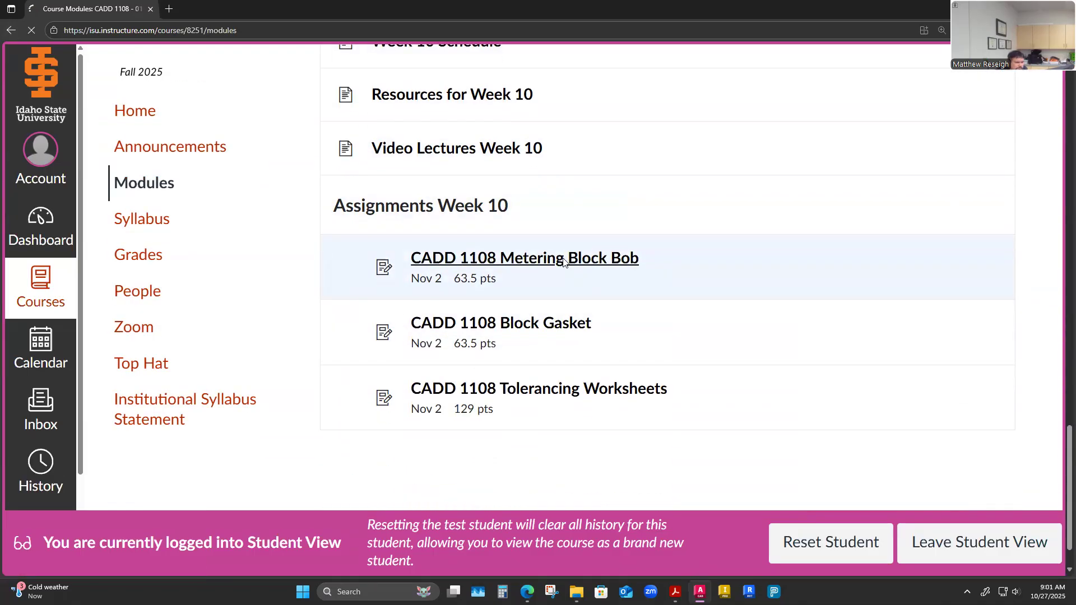
scroll(544, 350, down, 7)
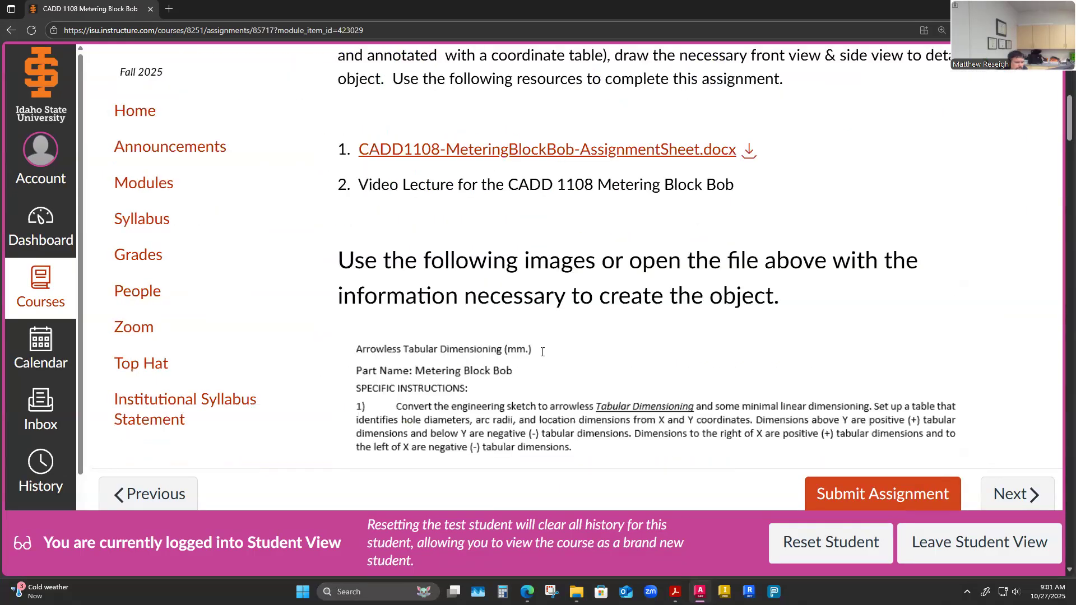
scroll(541, 357, down, 15)
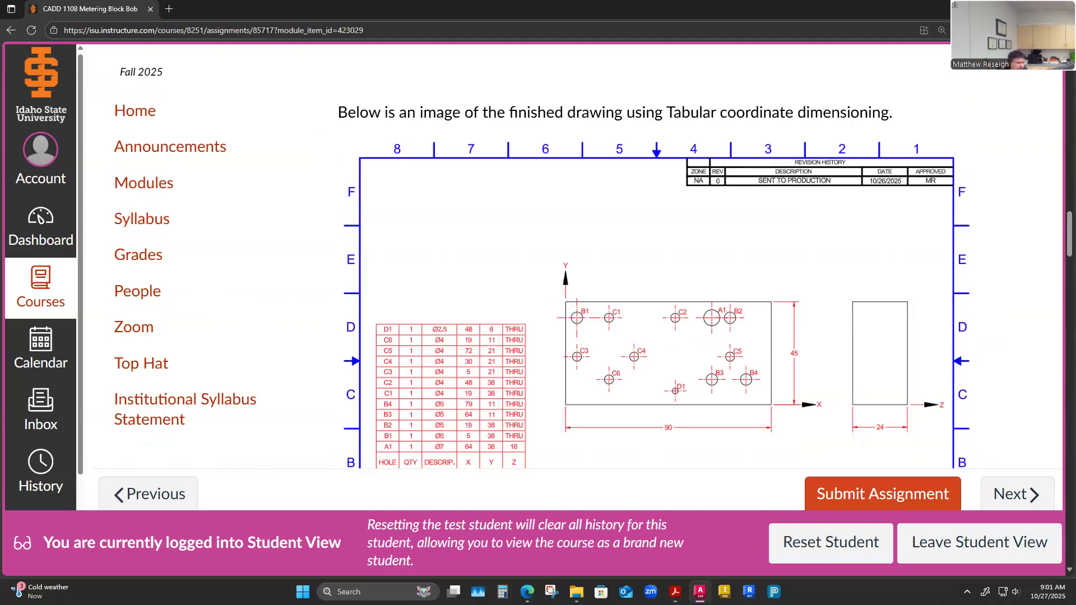
Switch to AutoCAD and remove the subscript formatting from the 1 in the A1 hole label.
key(alt+Tab)
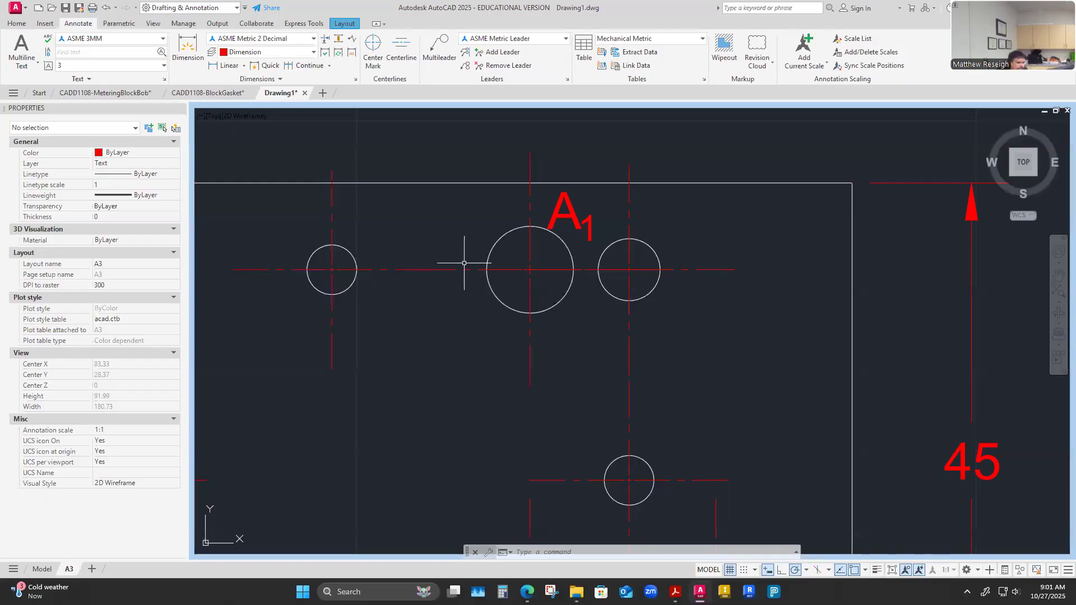
click(571, 215)
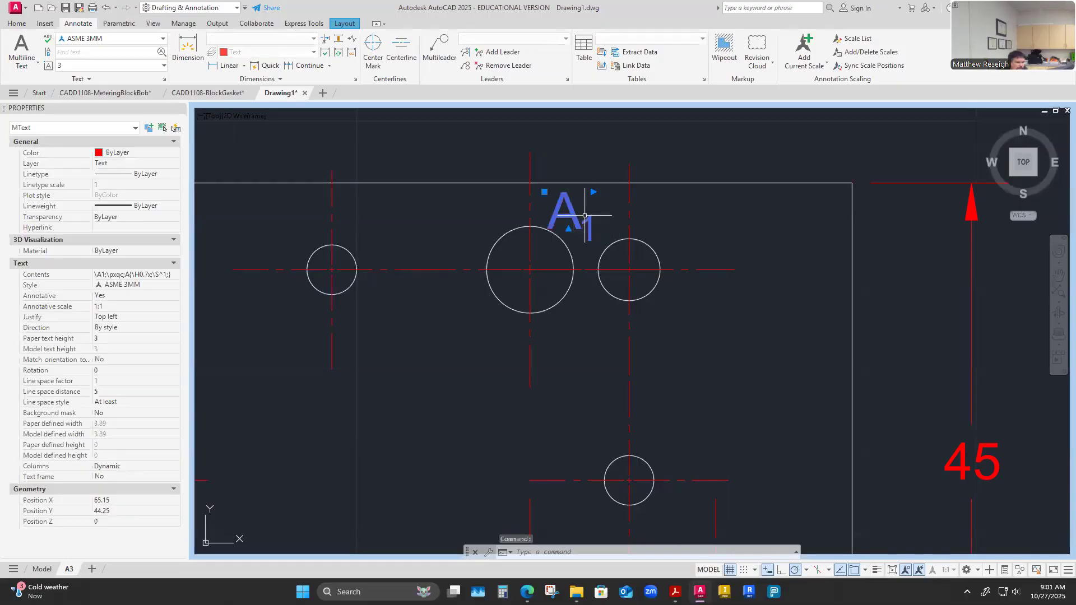
double_click(583, 217)
drag(582, 219, 594, 219)
click(208, 66)
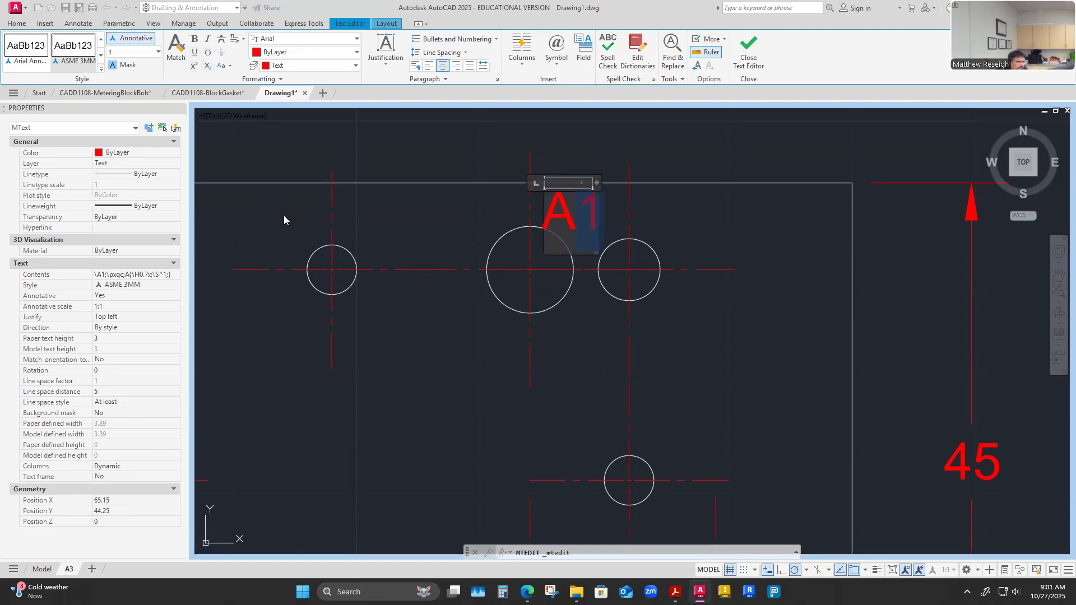
click(617, 384)
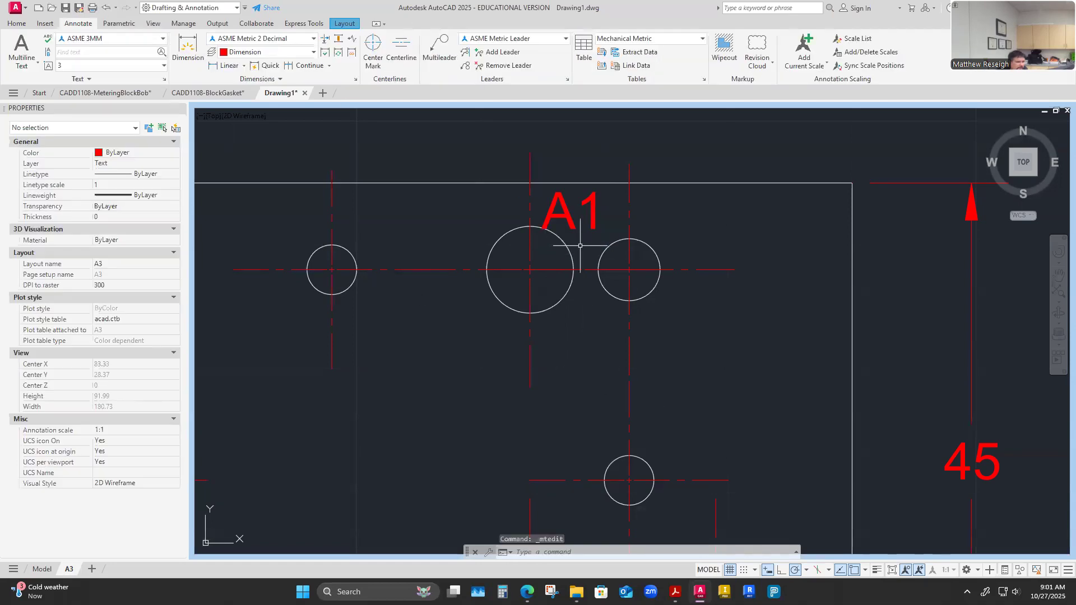
Nudge the A1 label slightly to the right above the large hole.
click(577, 221)
click(544, 193)
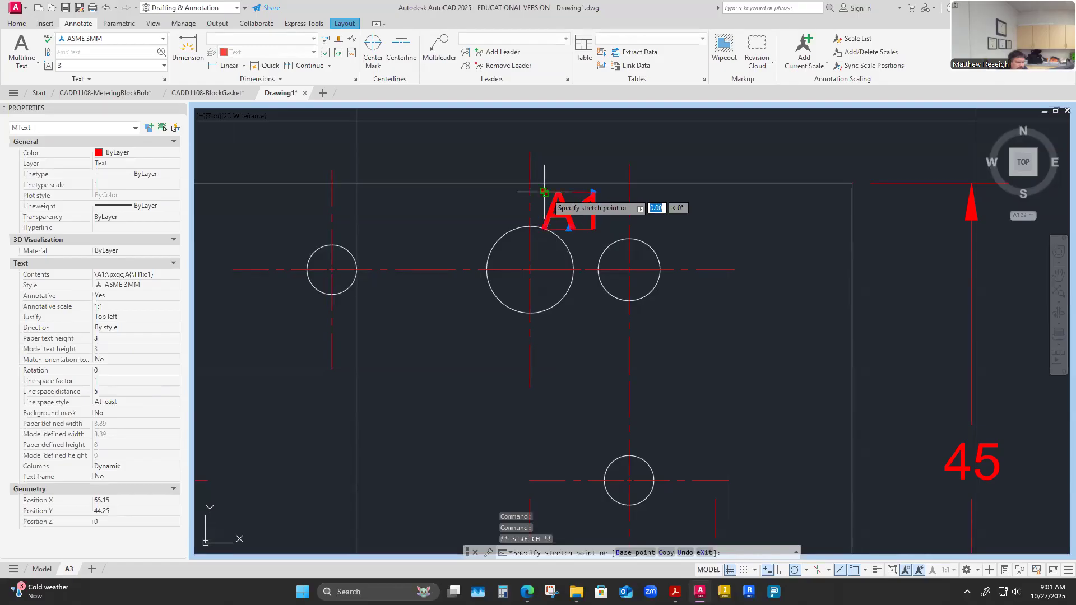
click(553, 192)
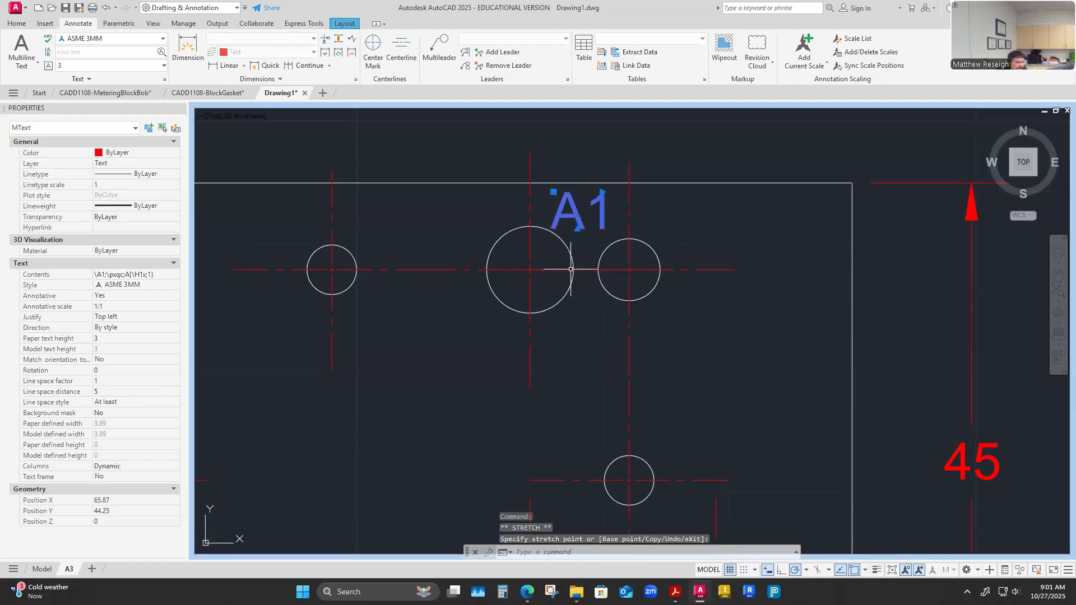
scroll(599, 258, up, 4)
click(588, 258)
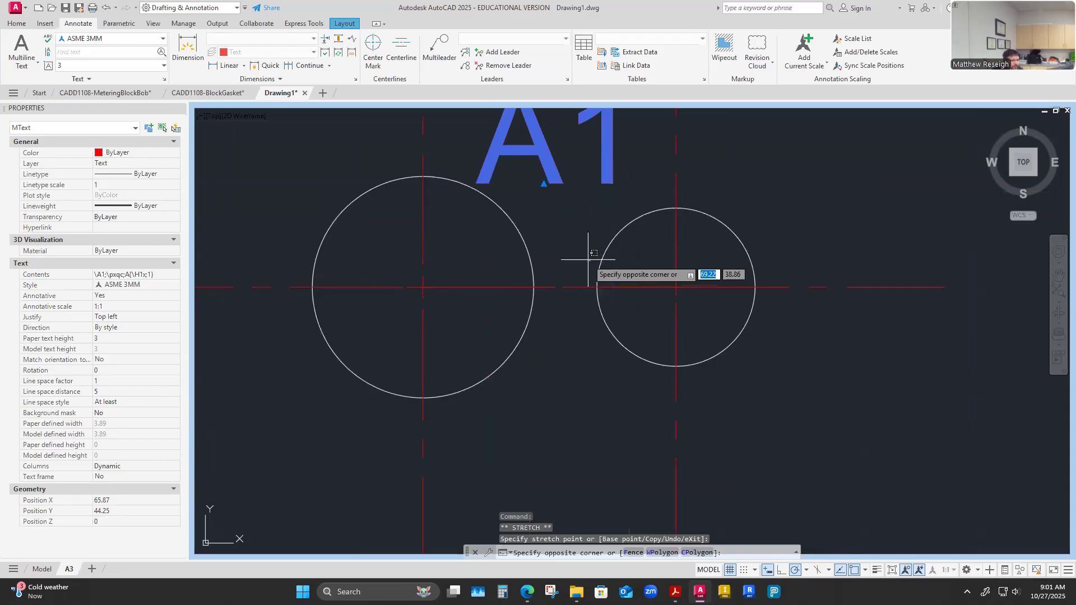
key(Escape)
key(Escape)
scroll(588, 258, down, 3)
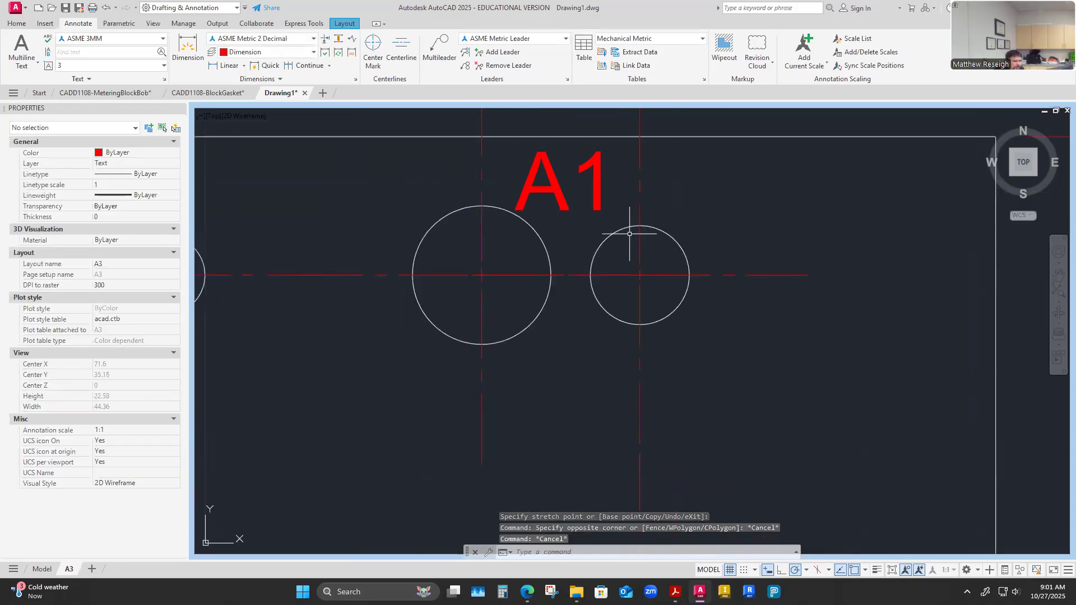
Move the A1 label to the lower left of the large hole.
click(527, 162)
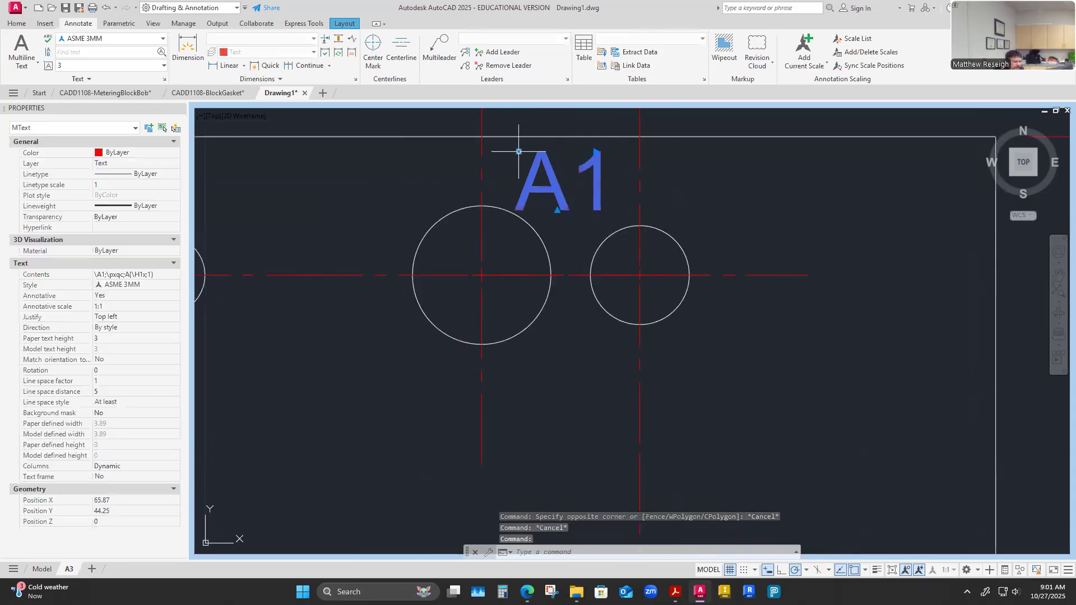
click(518, 151)
click(354, 334)
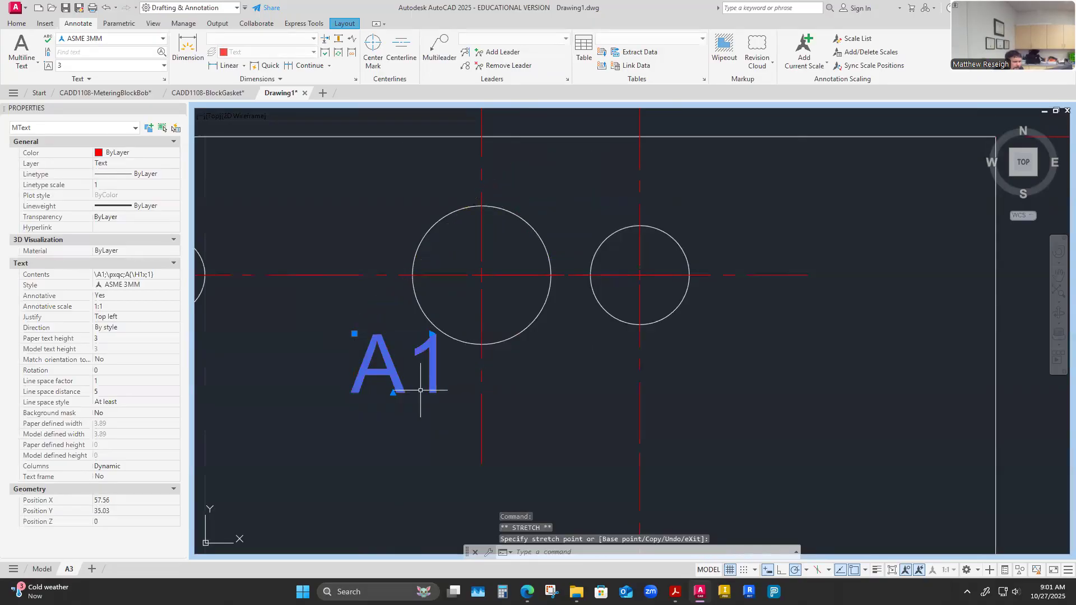
key(Escape)
Copy the A1 label to the holes on either side of the large hole and to the right-hand hole in the middle row.
scroll(431, 346, down, 2)
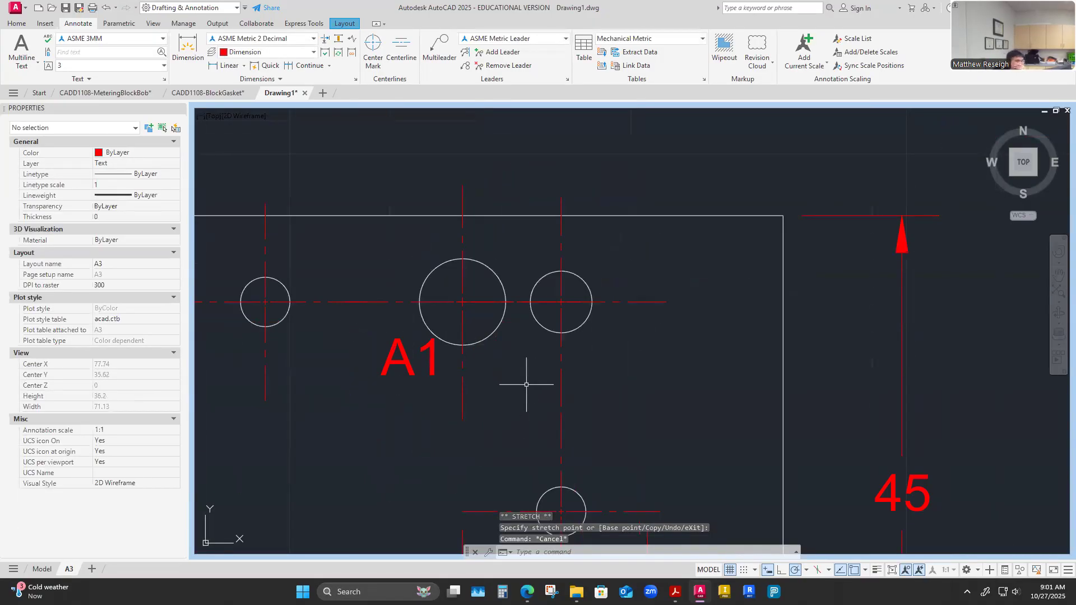
scroll(552, 384, down, 3)
scroll(502, 377, down, 2)
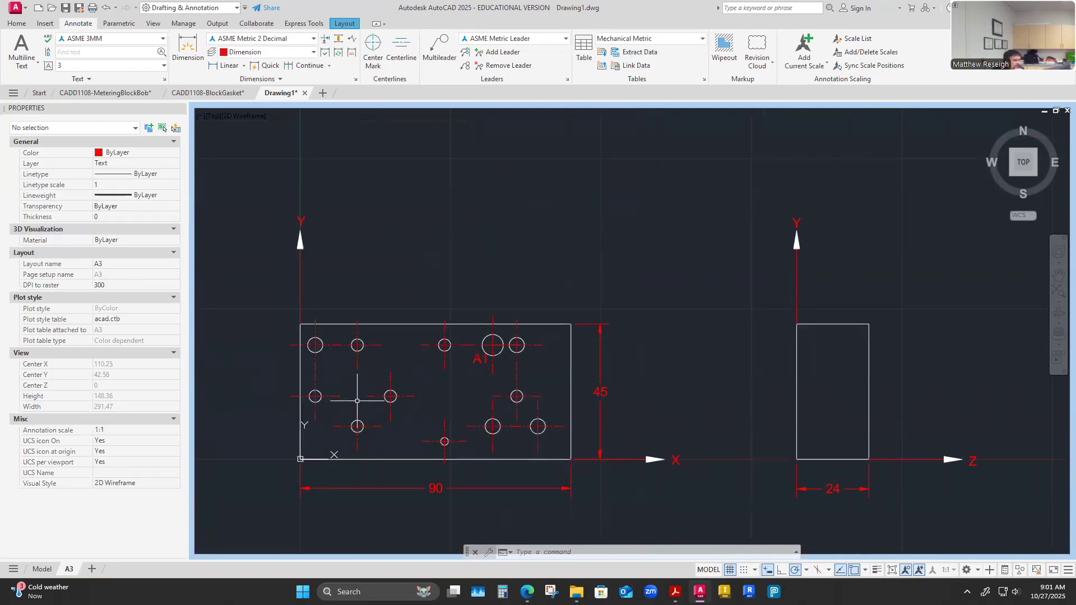
scroll(476, 371, up, 2)
click(26, 25)
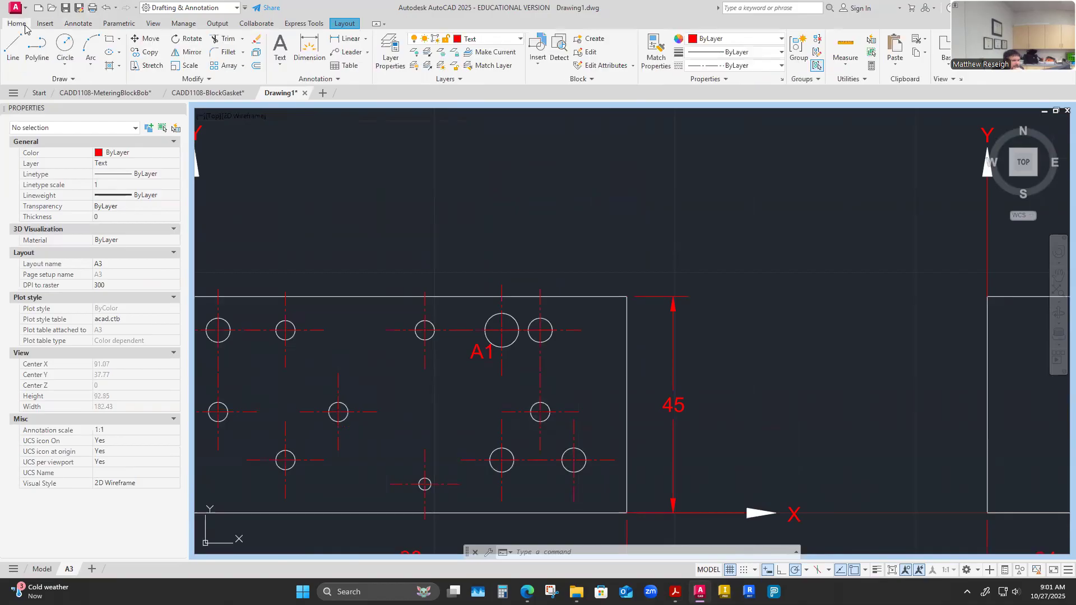
click(146, 52)
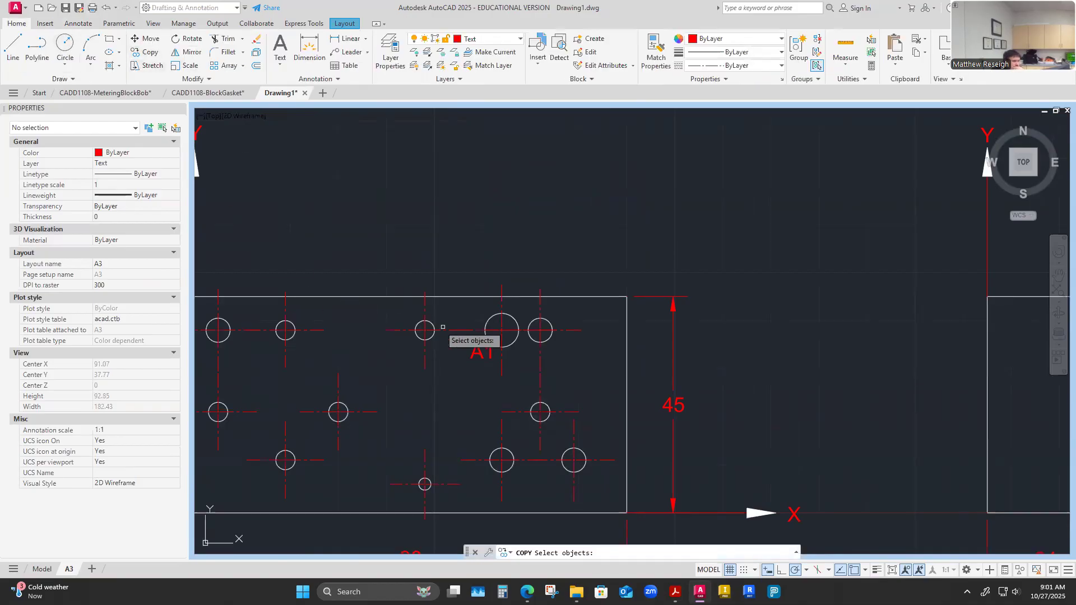
scroll(480, 352, up, 2)
click(476, 354)
key(Return)
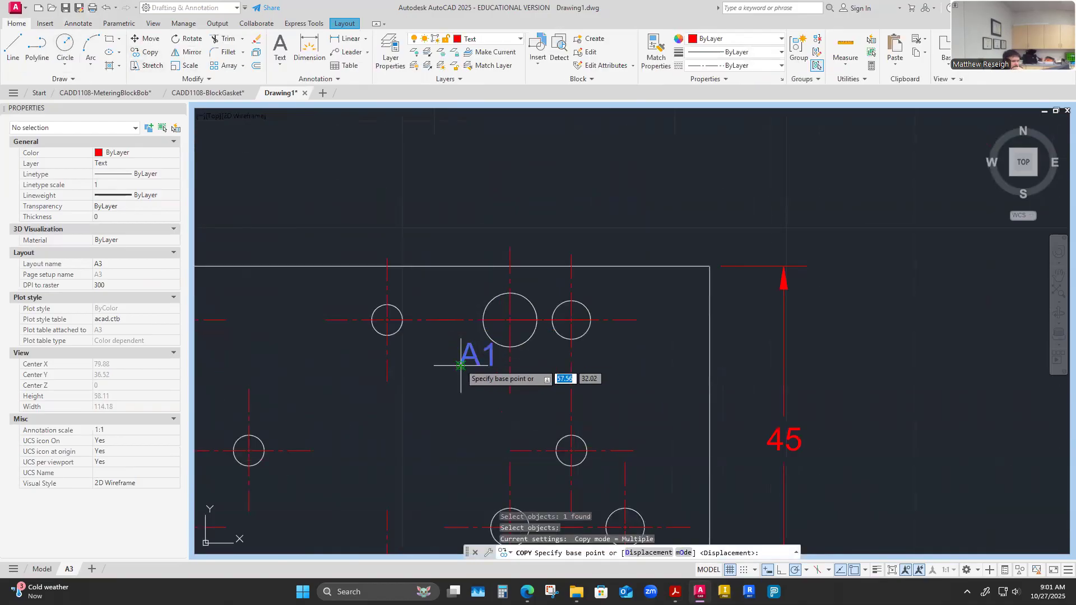
click(461, 365)
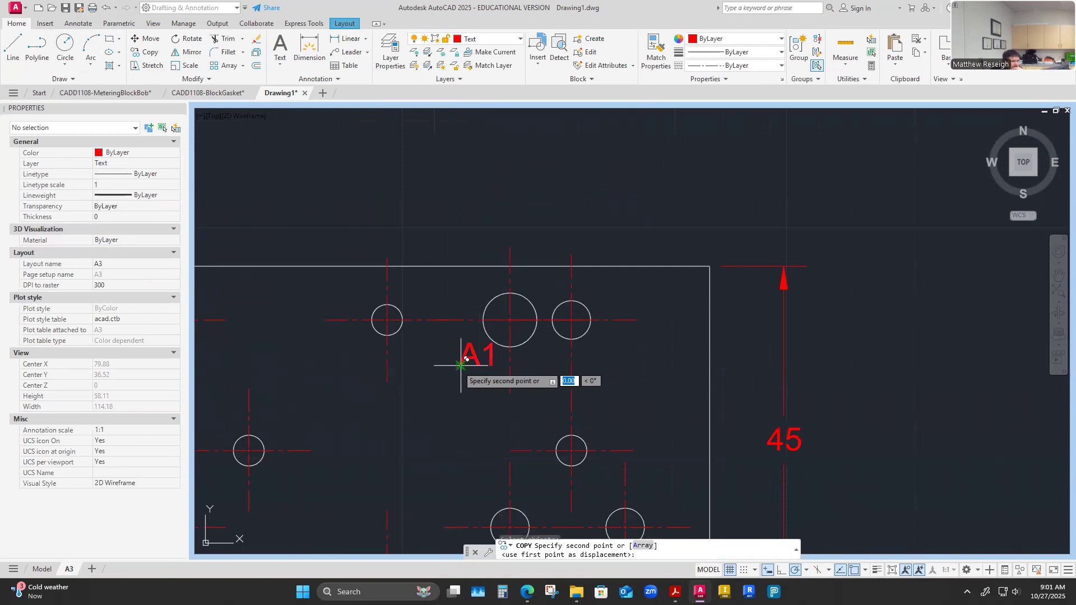
click(596, 296)
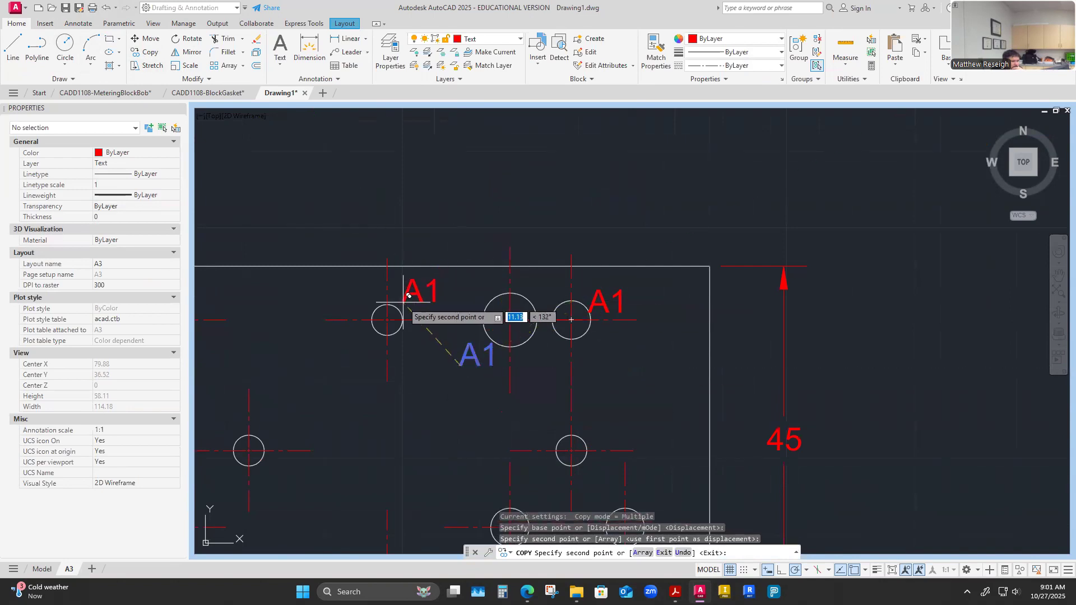
click(587, 434)
Place further A1 label copies at the two lower-right holes and at the smallest hole near the block's bottom edge.
scroll(583, 448, down, 3)
scroll(588, 453, up, 6)
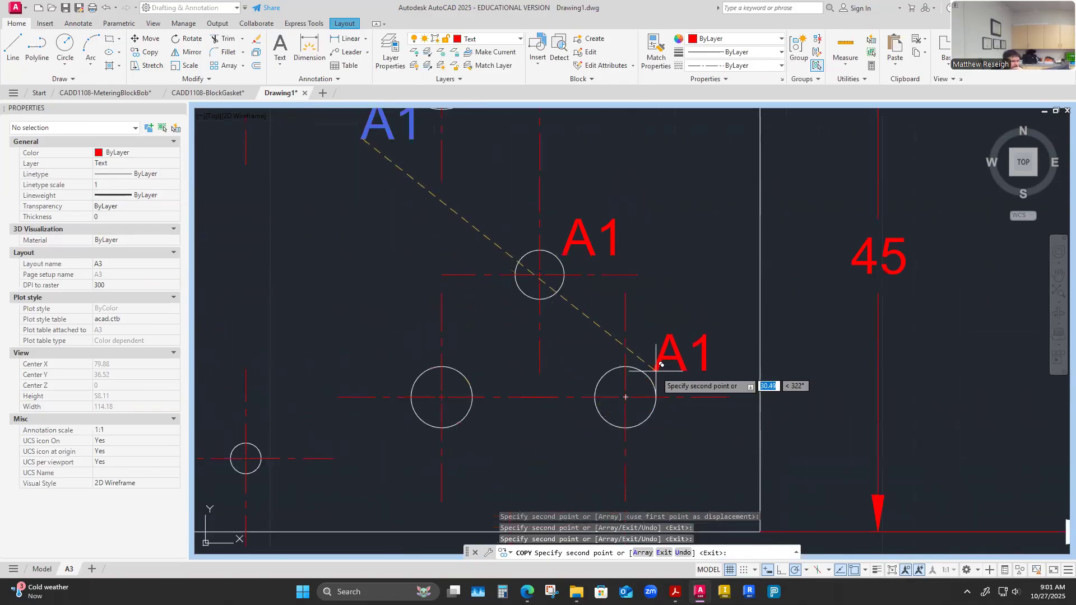
click(602, 442)
click(481, 383)
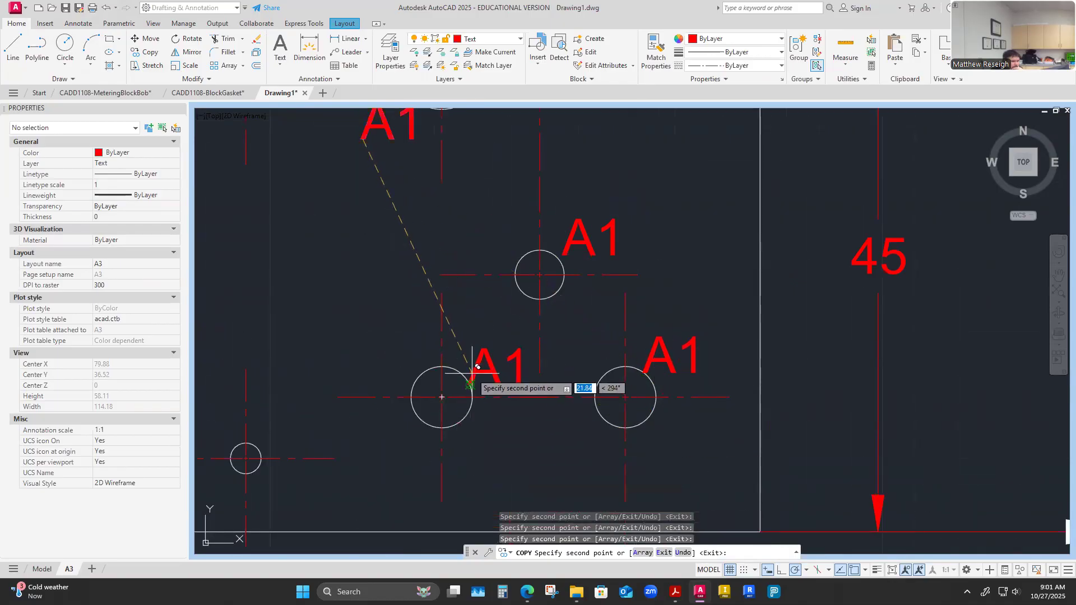
scroll(501, 394, down, 6)
scroll(440, 408, up, 4)
scroll(463, 379, up, 4)
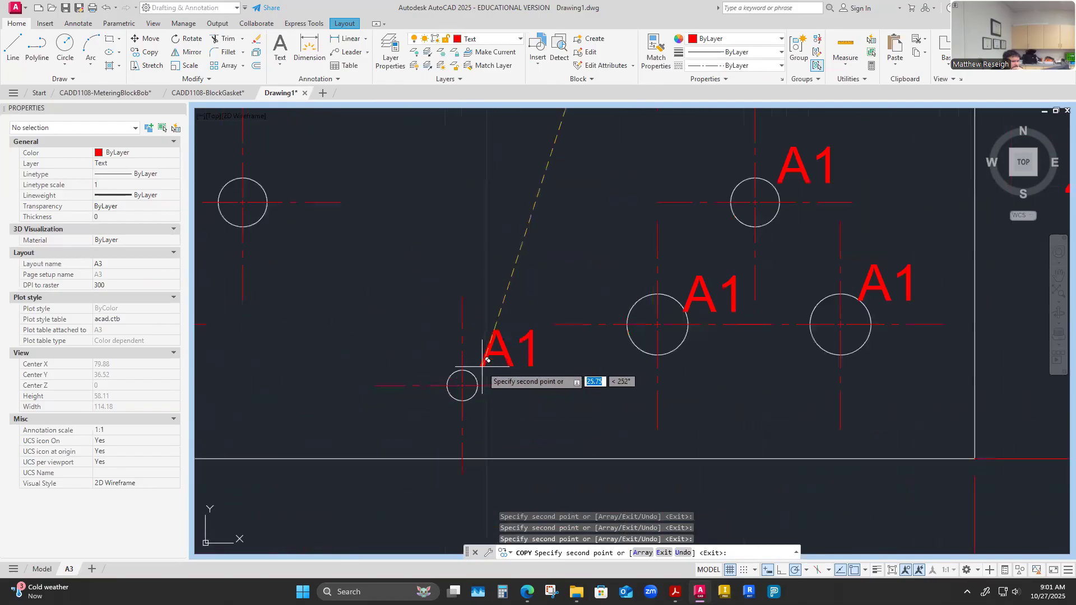
click(478, 368)
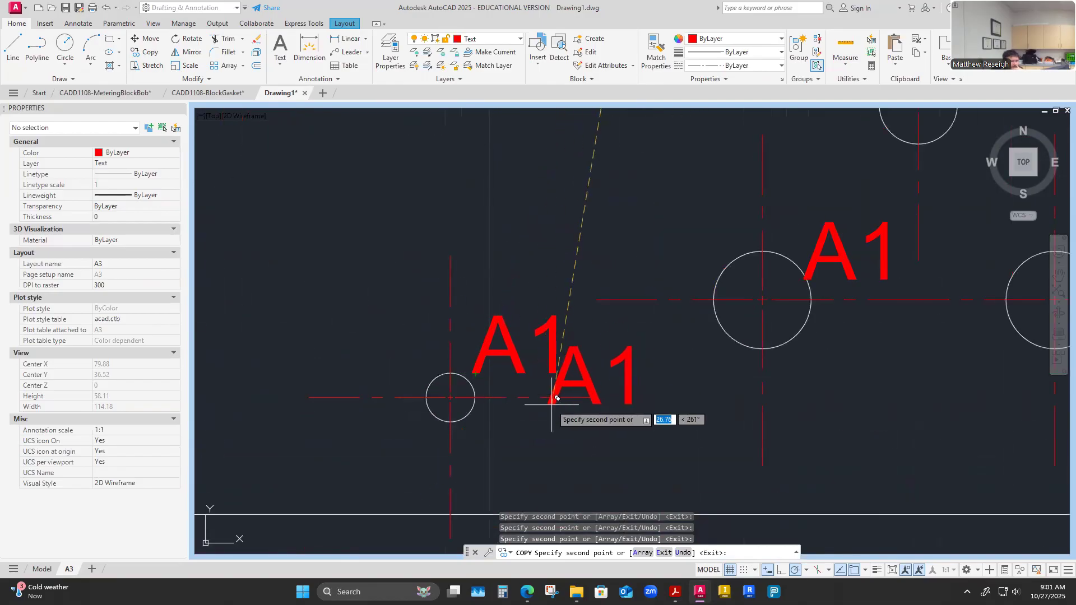
Place A1 label copies at the inner middle-row hole and the second hole from the left in the top row.
scroll(720, 366, down, 6)
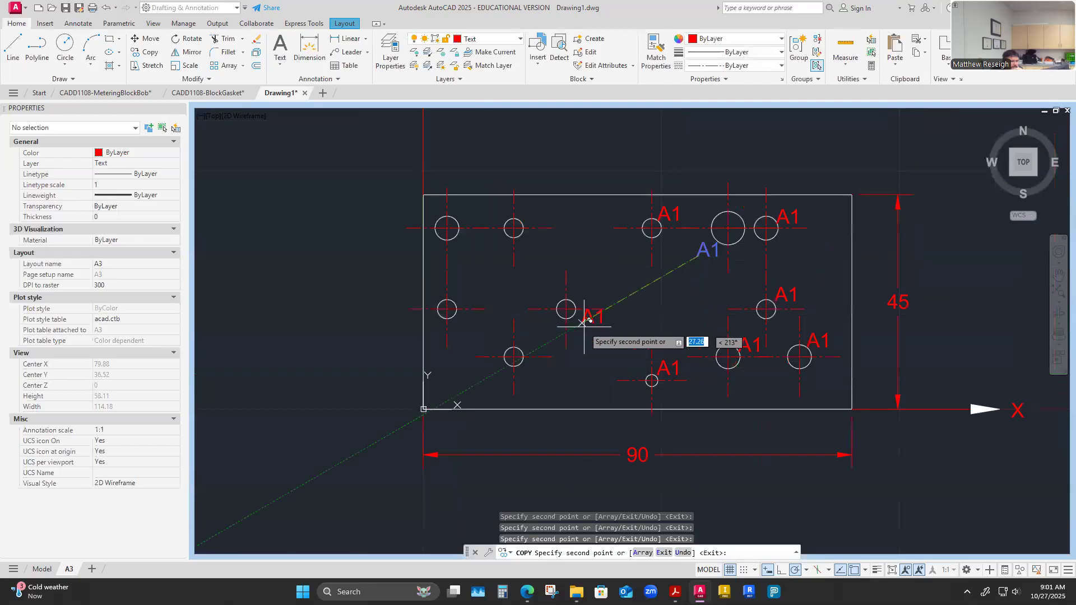
scroll(579, 300, up, 5)
click(571, 288)
scroll(585, 280, down, 6)
scroll(518, 205, up, 5)
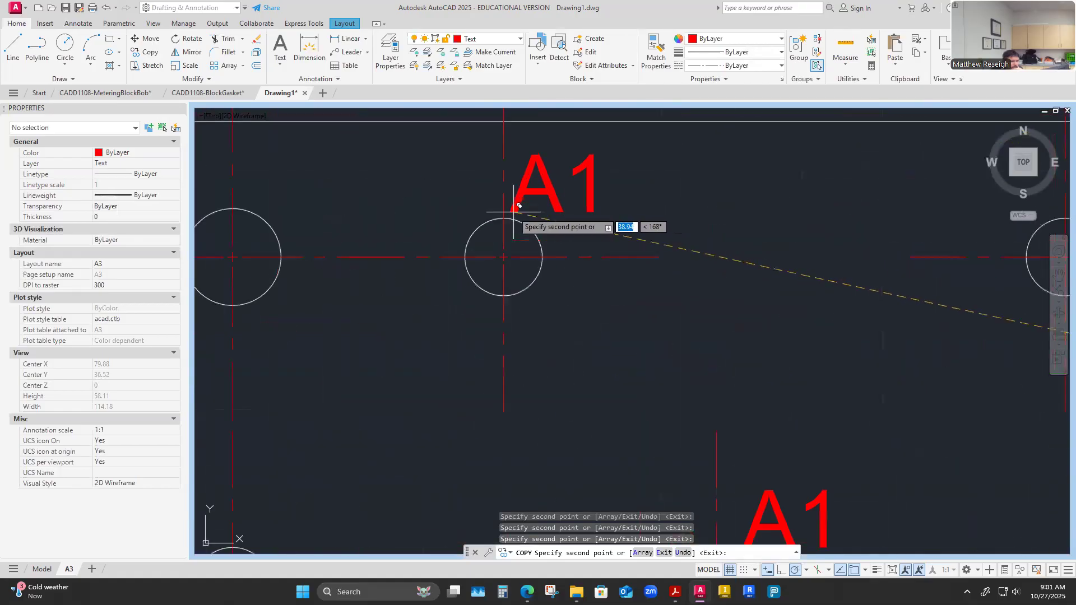
click(521, 205)
Place A1 label copies at the block's upper-left corner hole and at the hole directly below it.
scroll(628, 271, down, 4)
scroll(491, 259, up, 5)
click(483, 244)
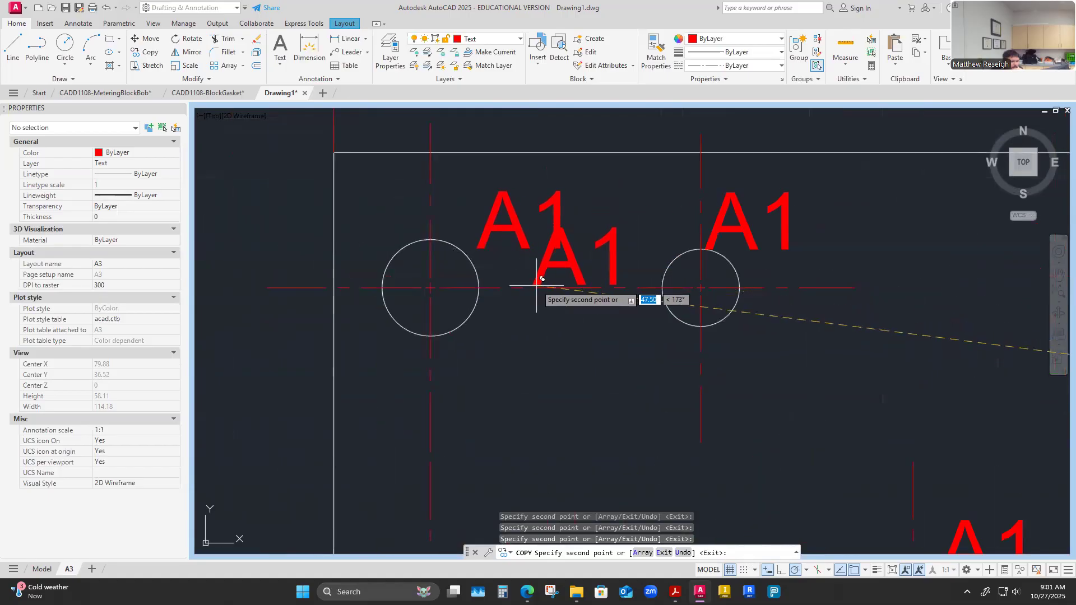
scroll(533, 308, down, 4)
scroll(492, 444, up, 2)
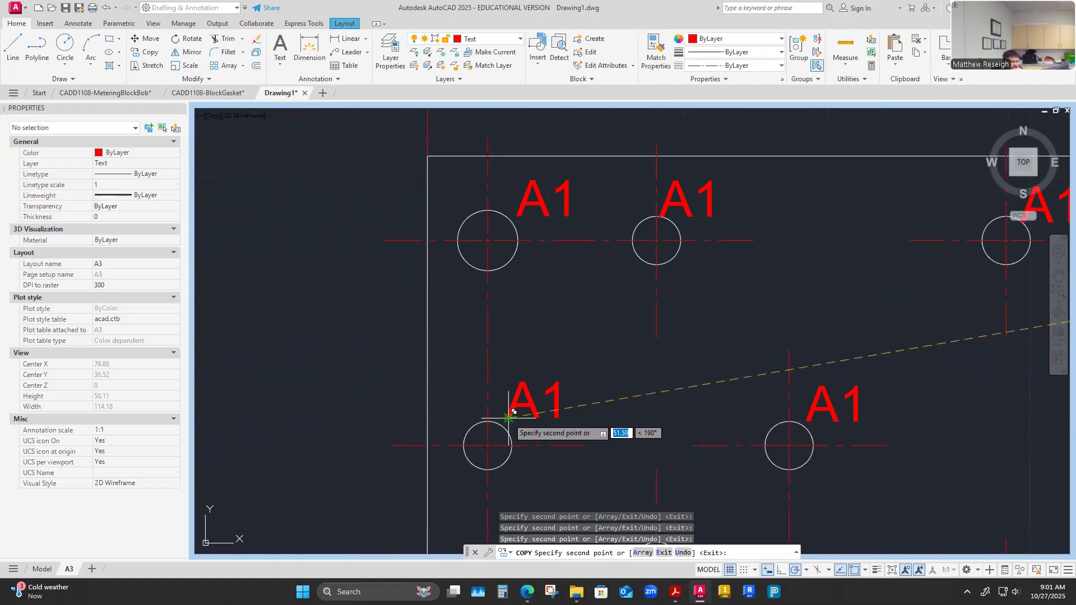
click(508, 418)
Place an A1 label copy at the remaining lower-left hole and finish copying.
scroll(542, 378, down, 4)
scroll(577, 437, up, 3)
scroll(511, 295, up, 2)
click(516, 294)
scroll(577, 291, down, 3)
click(562, 319)
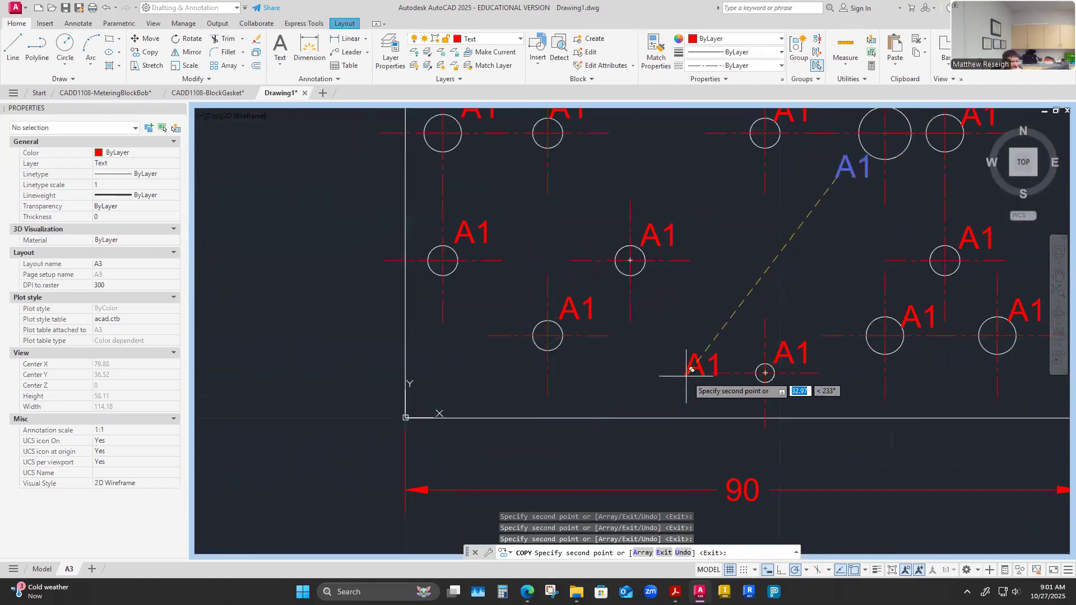
scroll(687, 370, down, 4)
key(Escape)
key(Escape)
Shift the A1 label of the hole just right of the large hole slightly up and to the right, clear of the circle.
scroll(780, 283, up, 4)
scroll(828, 275, up, 2)
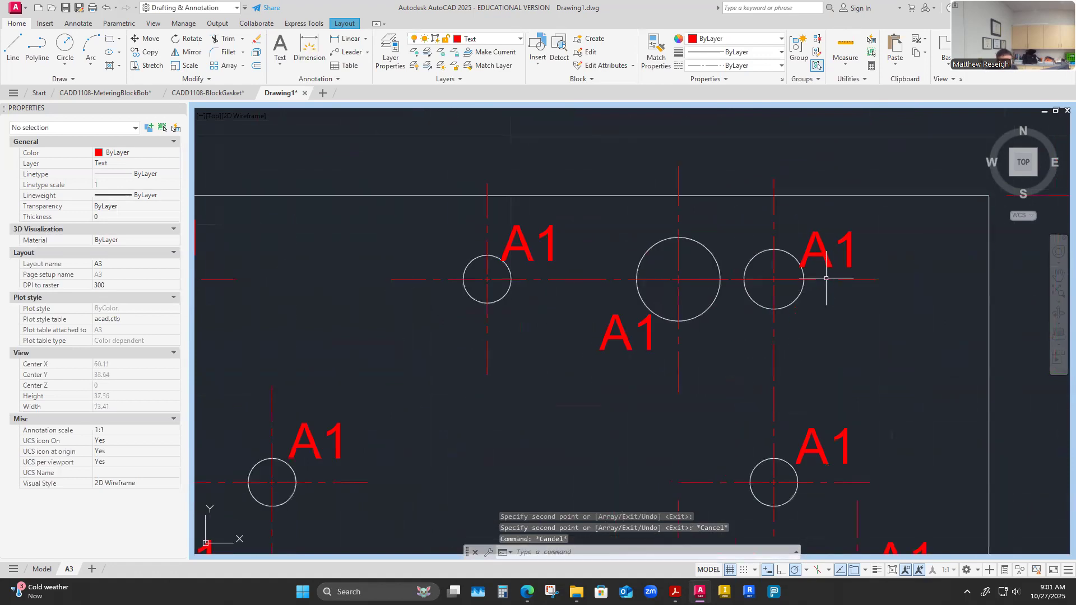
scroll(826, 264, up, 2)
click(826, 259)
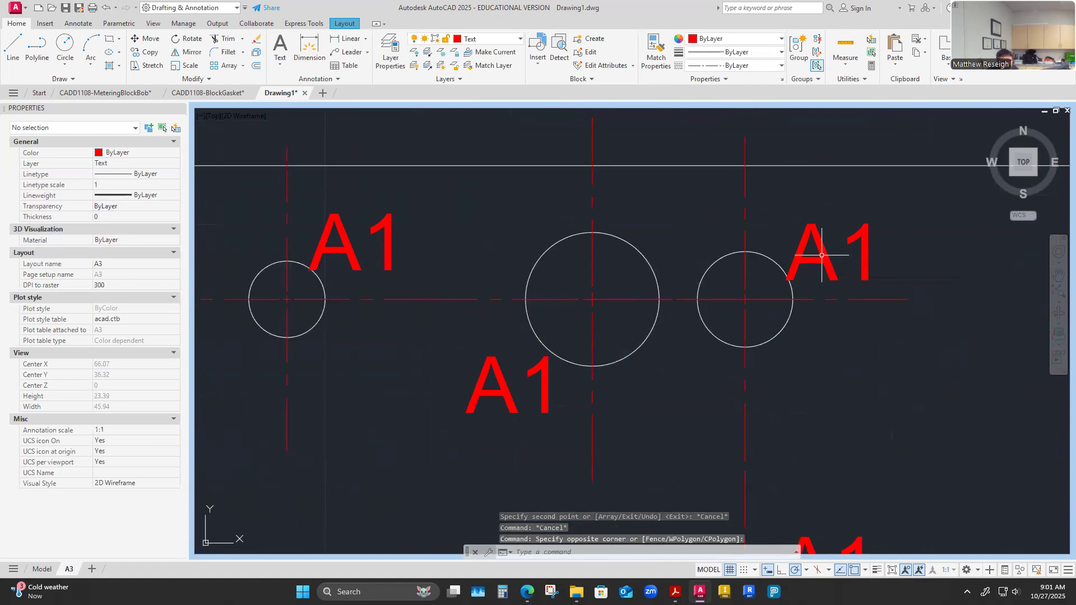
click(822, 255)
click(791, 225)
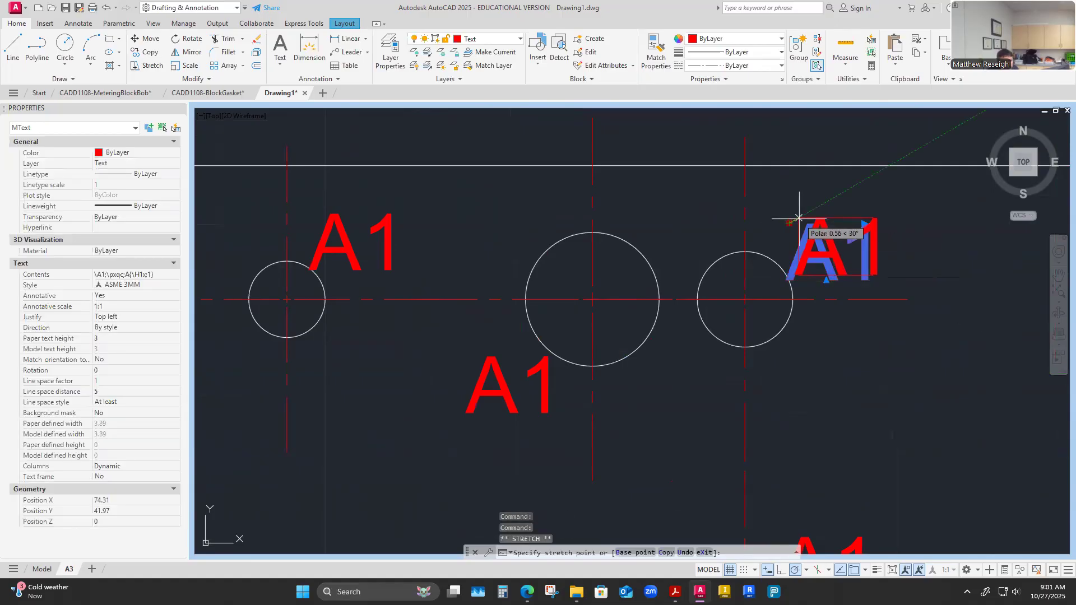
key(Escape)
scroll(682, 270, down, 4)
scroll(751, 247, up, 6)
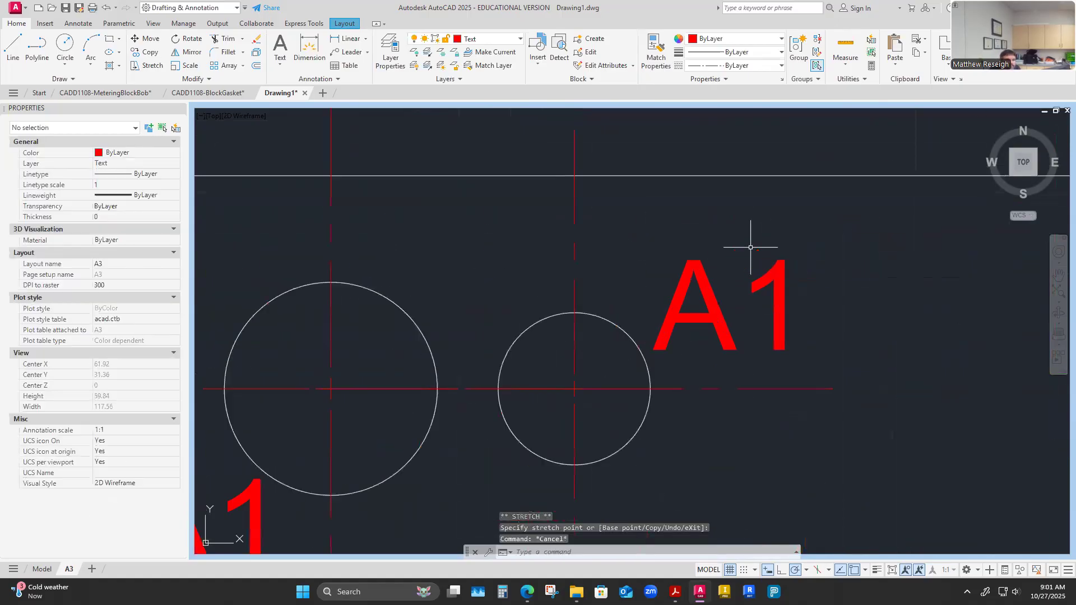
click(709, 317)
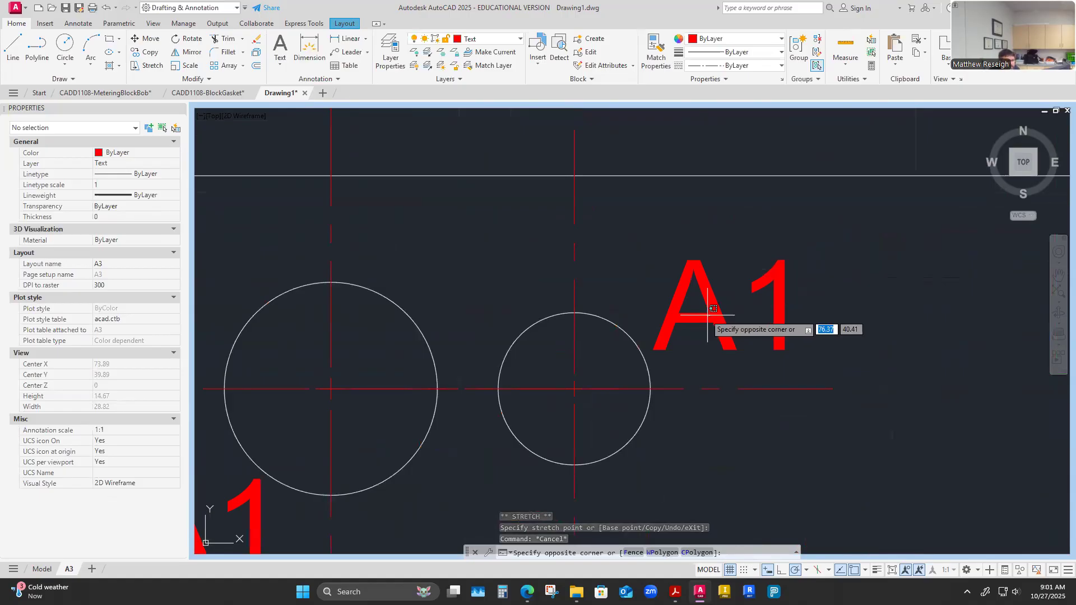
key(Escape)
key(Escape)
click(694, 265)
key(Escape)
click(701, 277)
key(Escape)
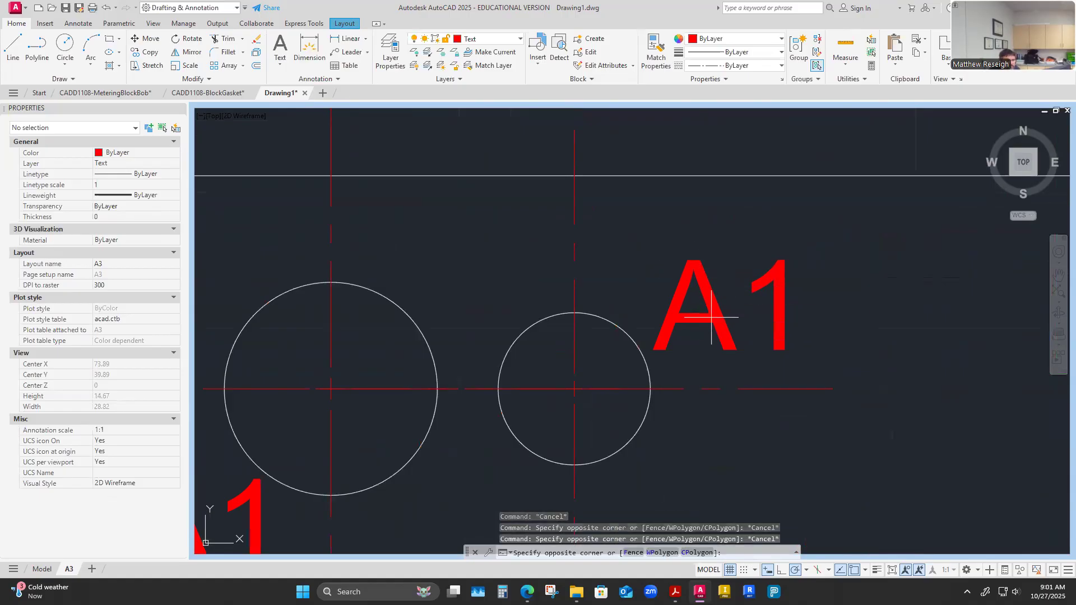
click(707, 318)
key(Escape)
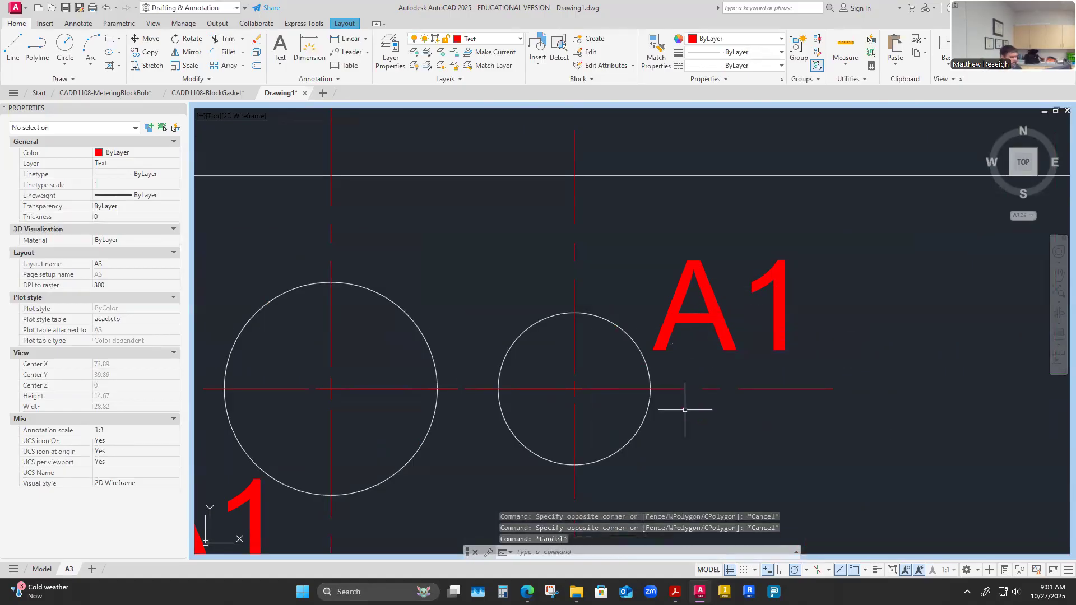
Change the A1 label of the top-row hole just right of the large hole to B2.
double_click(703, 328)
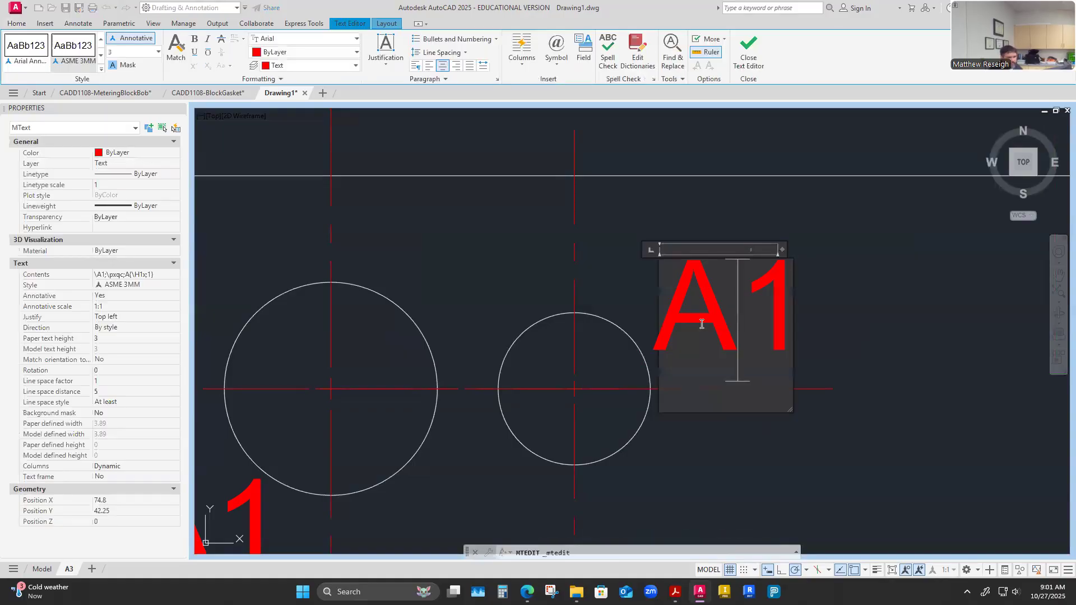
key(BackSpace)
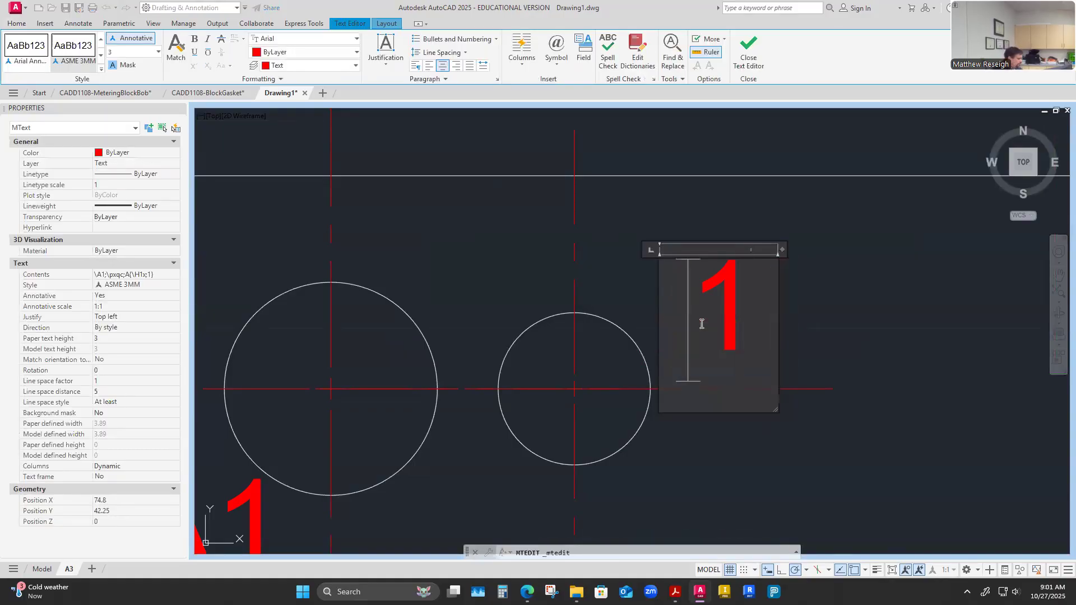
text(B)
key(BackSpace)
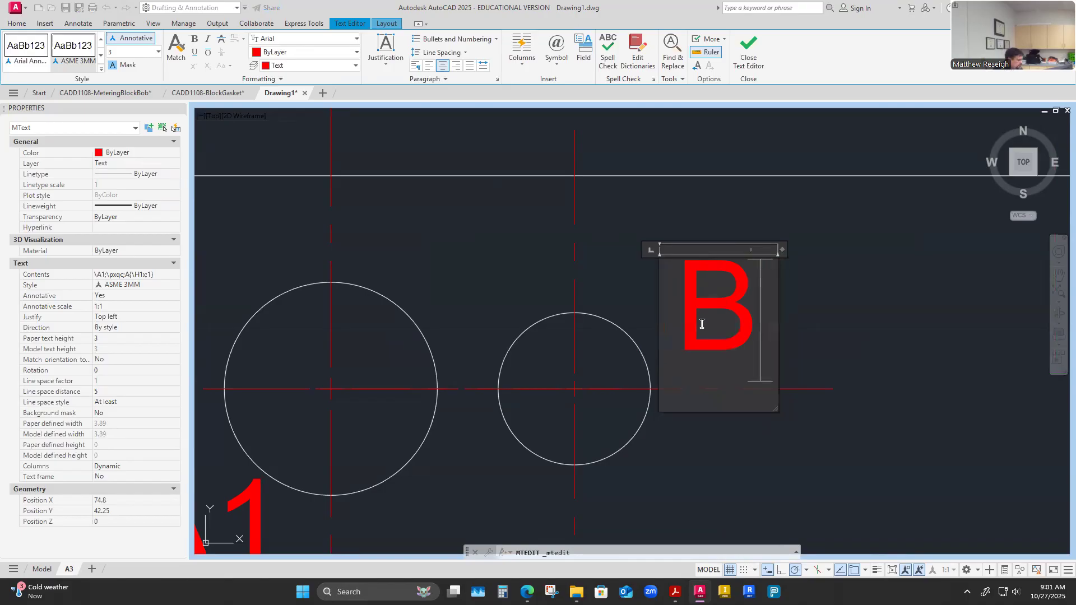
text(2)
click(857, 350)
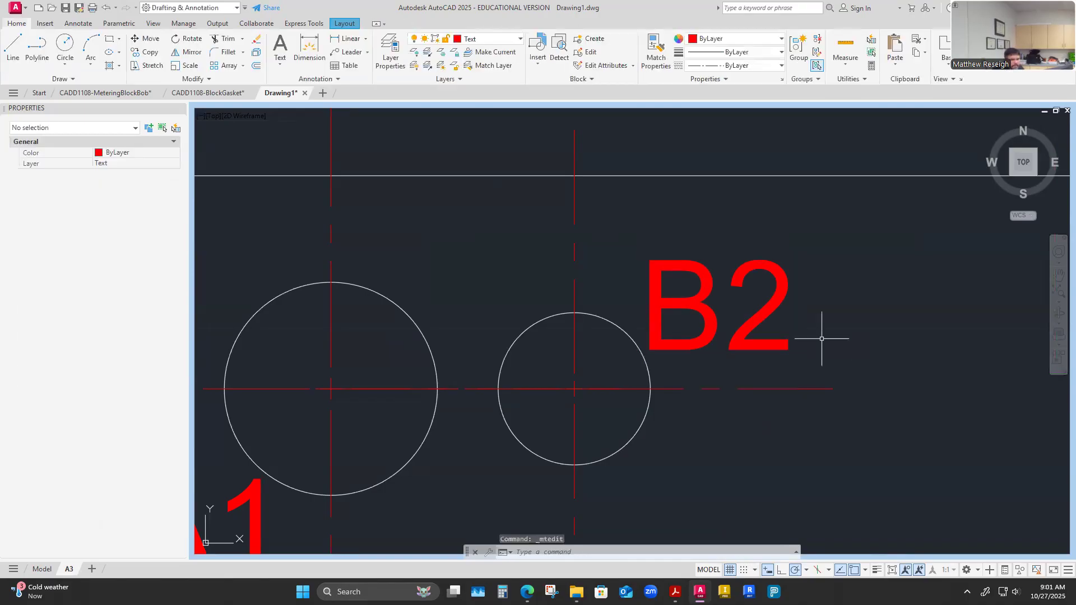
Shift the A1 label of the top-row hole left of the large hole slightly up and right, clear of the circle.
scroll(734, 317, down, 4)
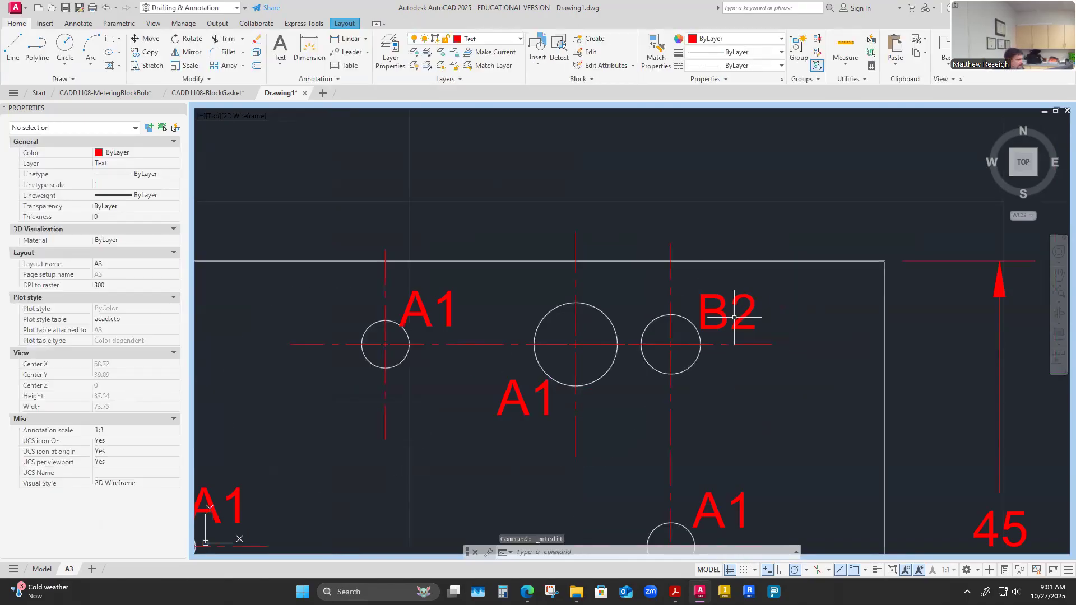
scroll(497, 325, up, 2)
scroll(334, 312, up, 2)
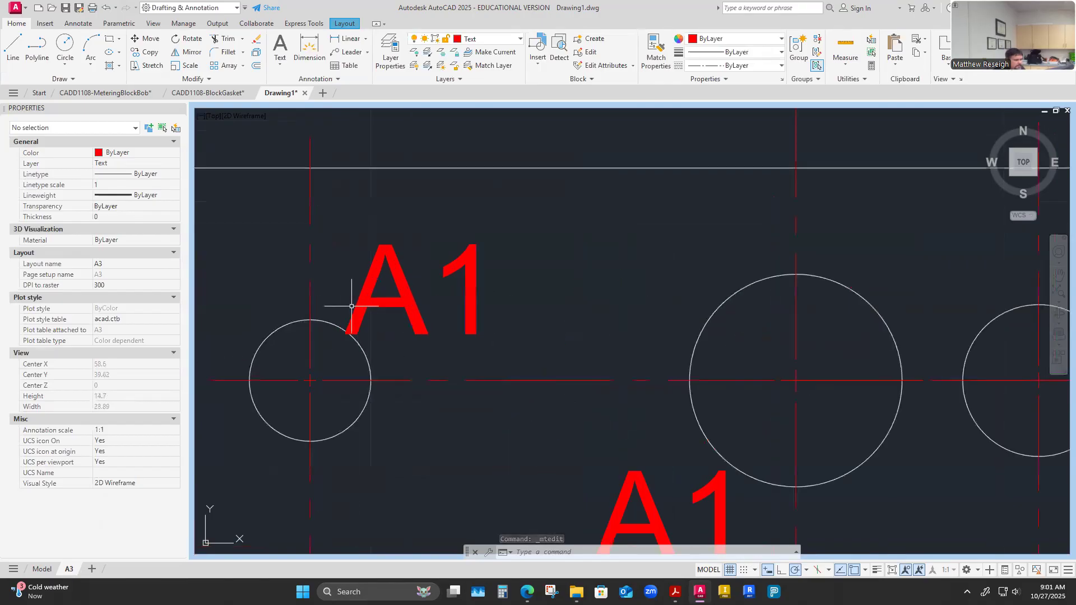
click(351, 306)
click(353, 242)
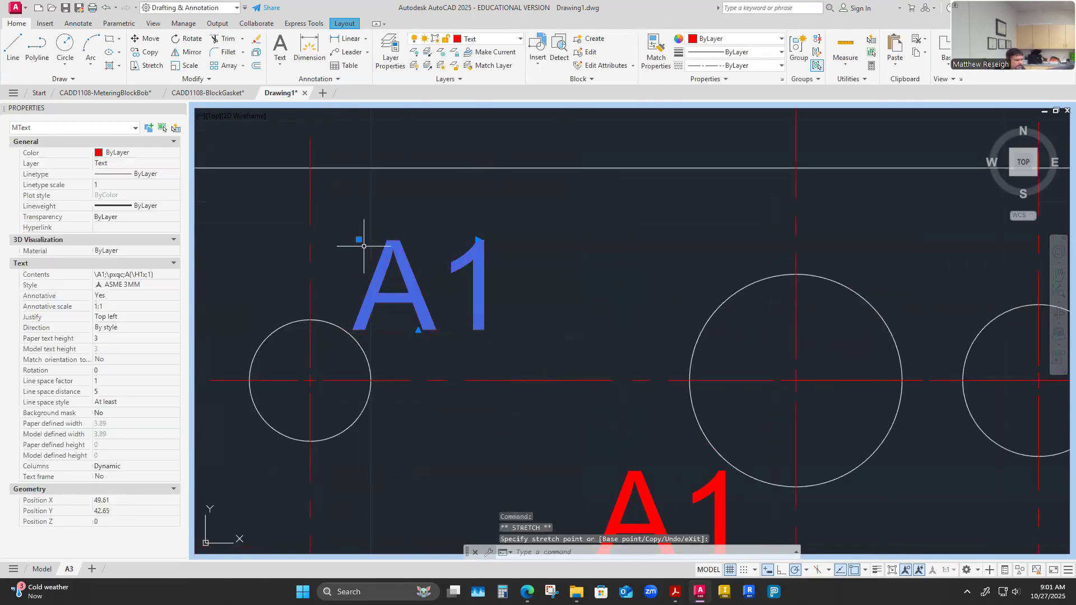
click(363, 247)
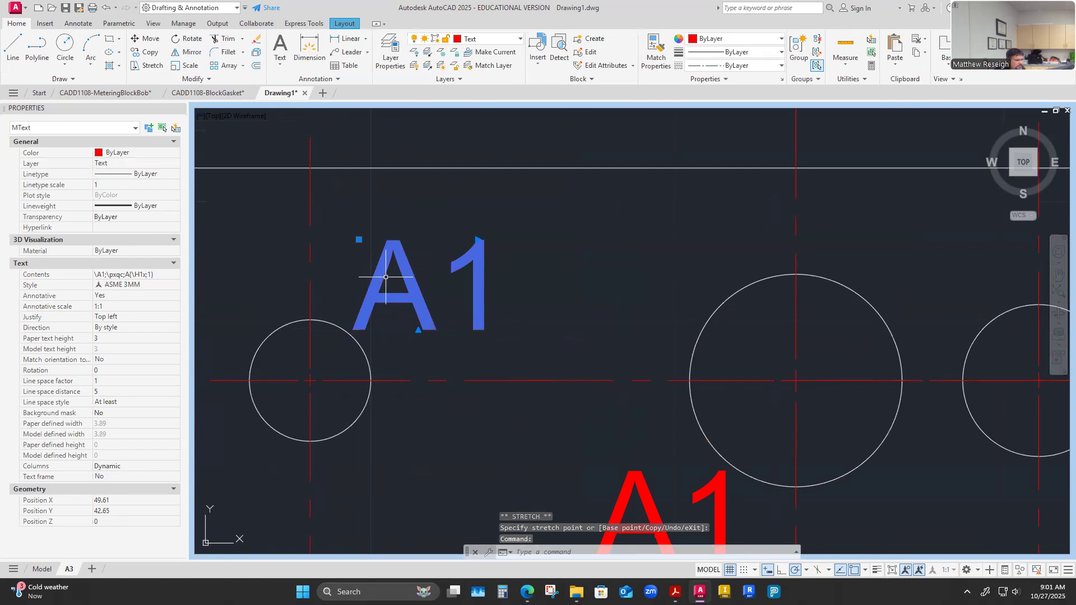
click(403, 271)
key(Escape)
Change the A1 label of the top-row hole left of the large hole to C2.
double_click(429, 299)
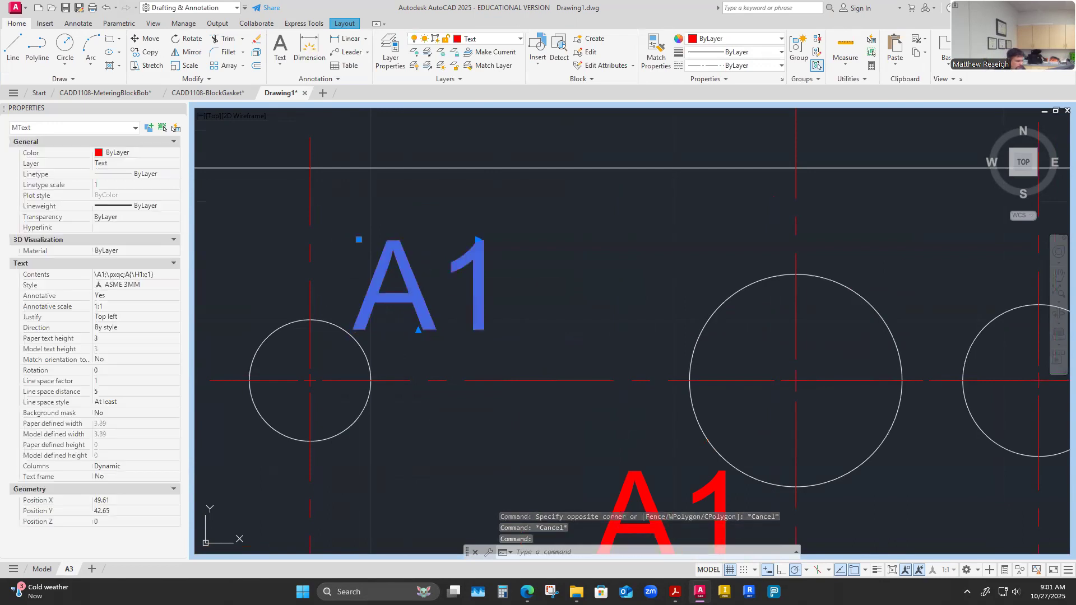
key(BackSpace)
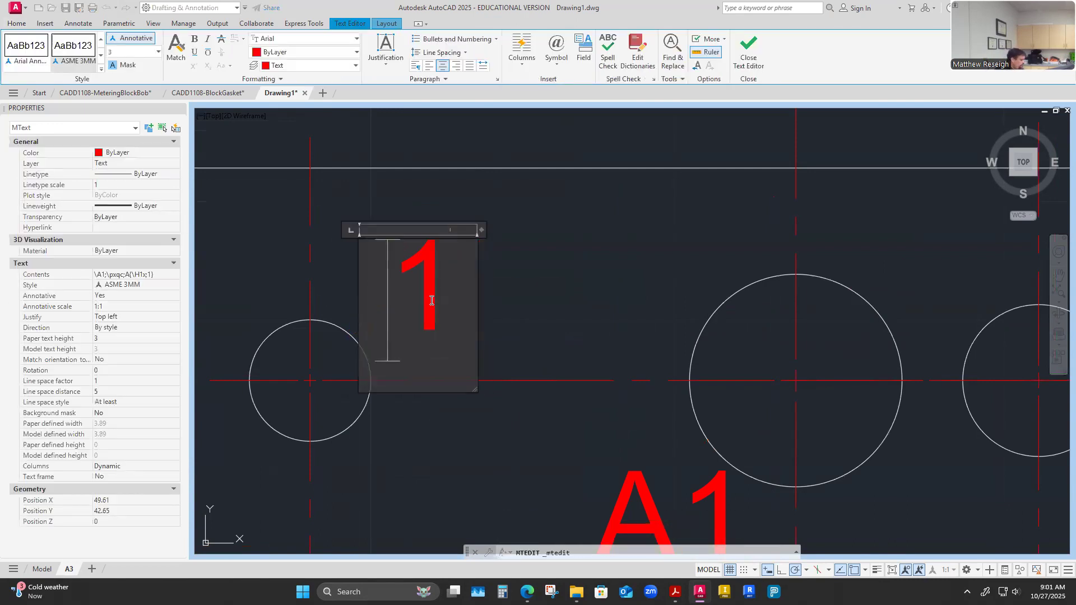
text(C)
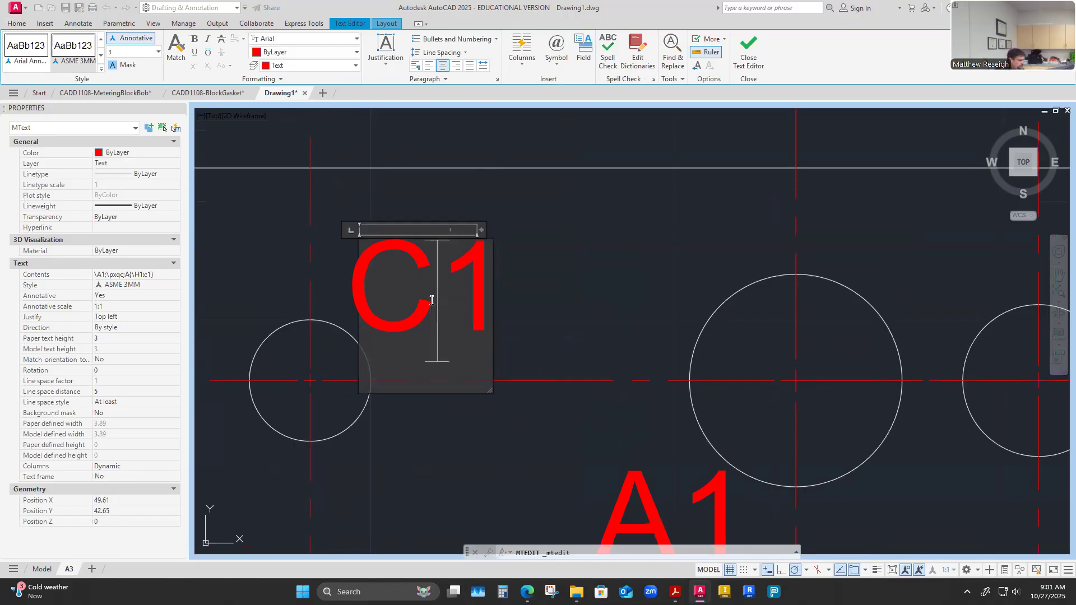
key(BackSpace)
text(2)
click(729, 242)
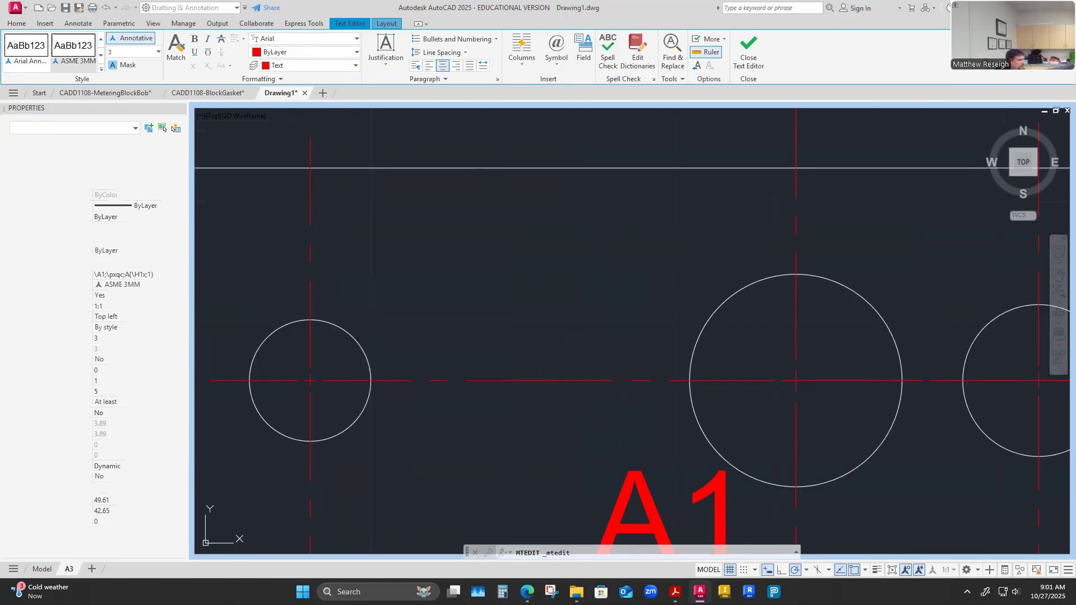
Change the A1 label of the hole directly below the B2 hole to C5.
scroll(571, 273, down, 3)
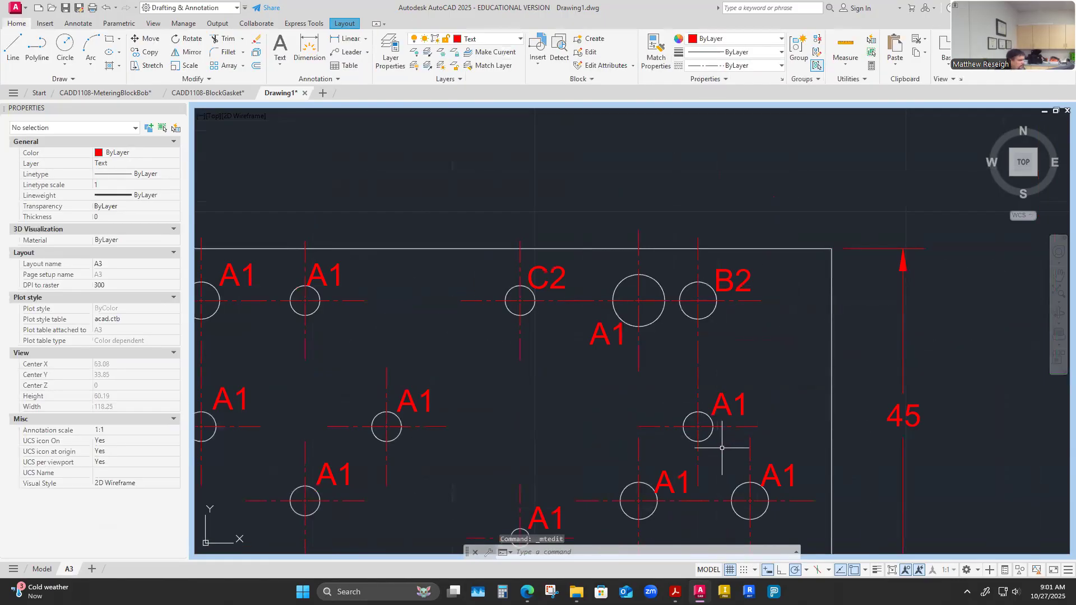
scroll(743, 470, up, 2)
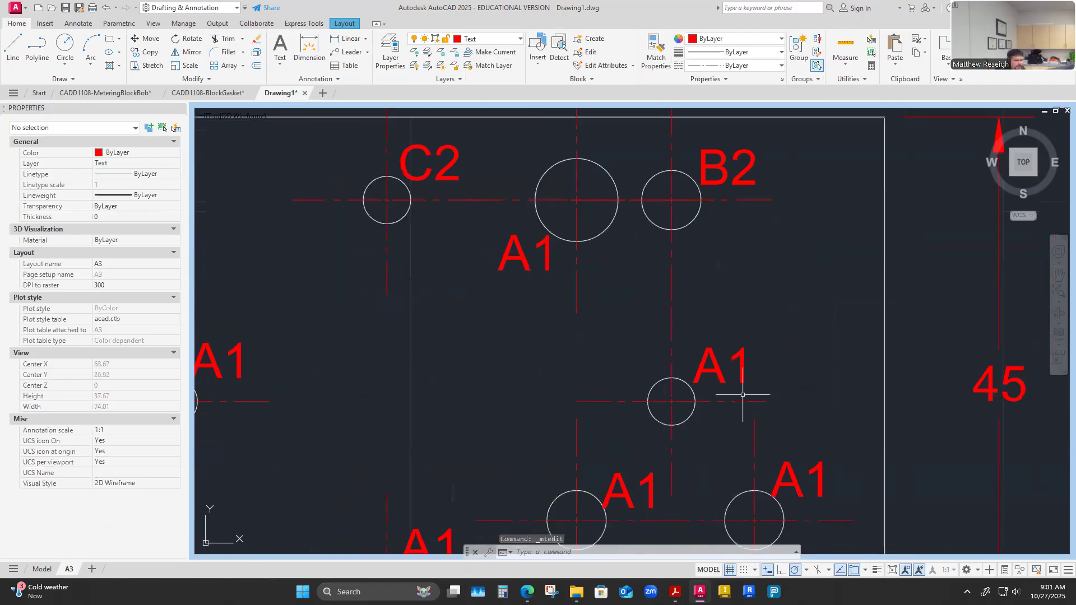
click(711, 368)
click(716, 369)
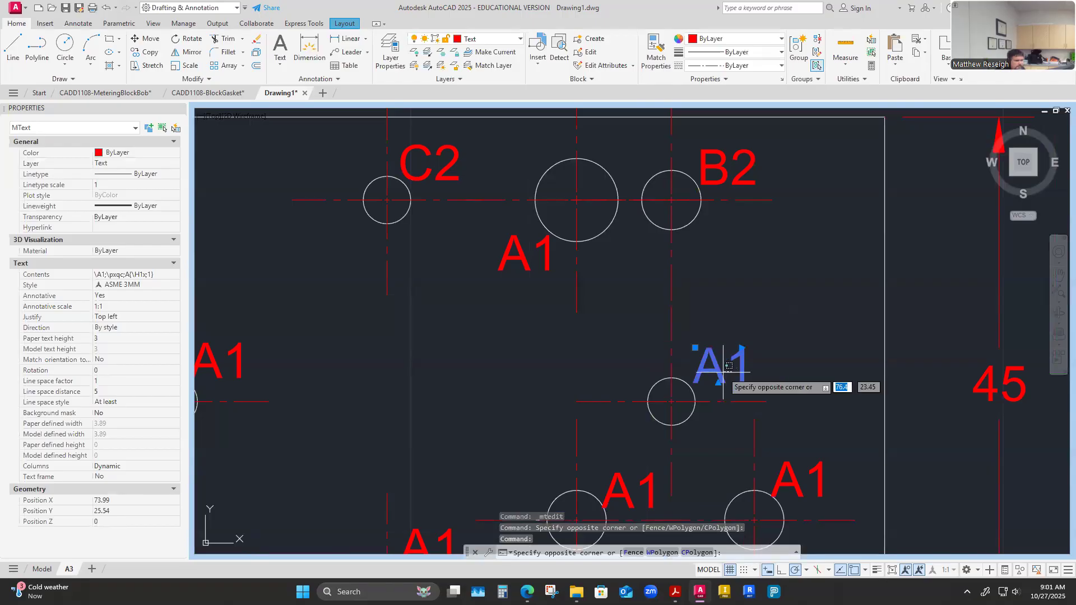
double_click(721, 372)
key(BackSpace)
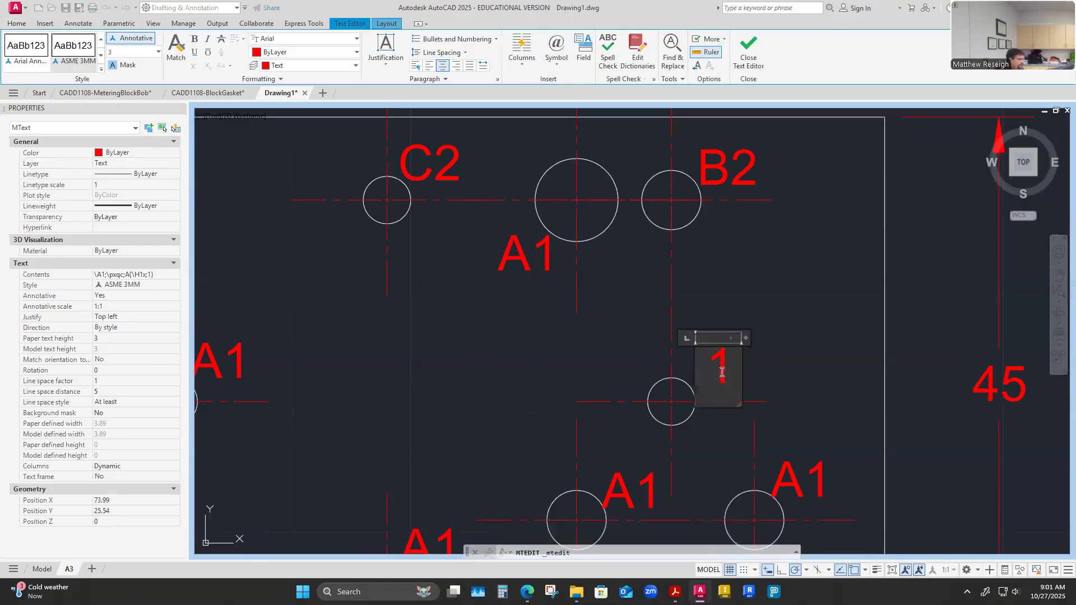
text(C)
key(Delete)
text(5)
click(791, 368)
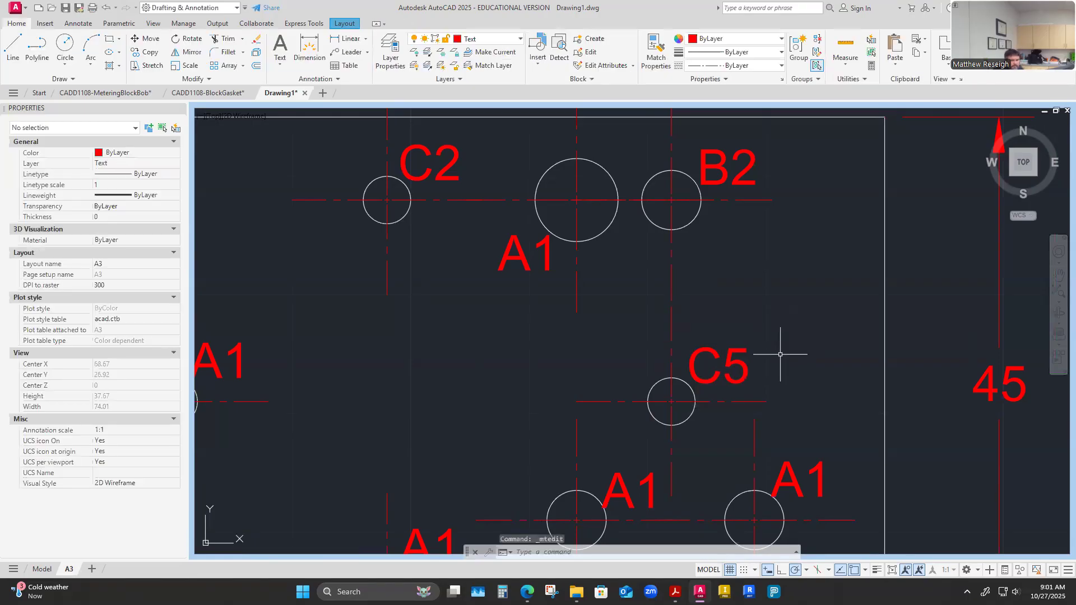
Change the A1 label of the block's lower-right hole to B4.
scroll(751, 432, down, 5)
scroll(711, 374, up, 6)
click(737, 354)
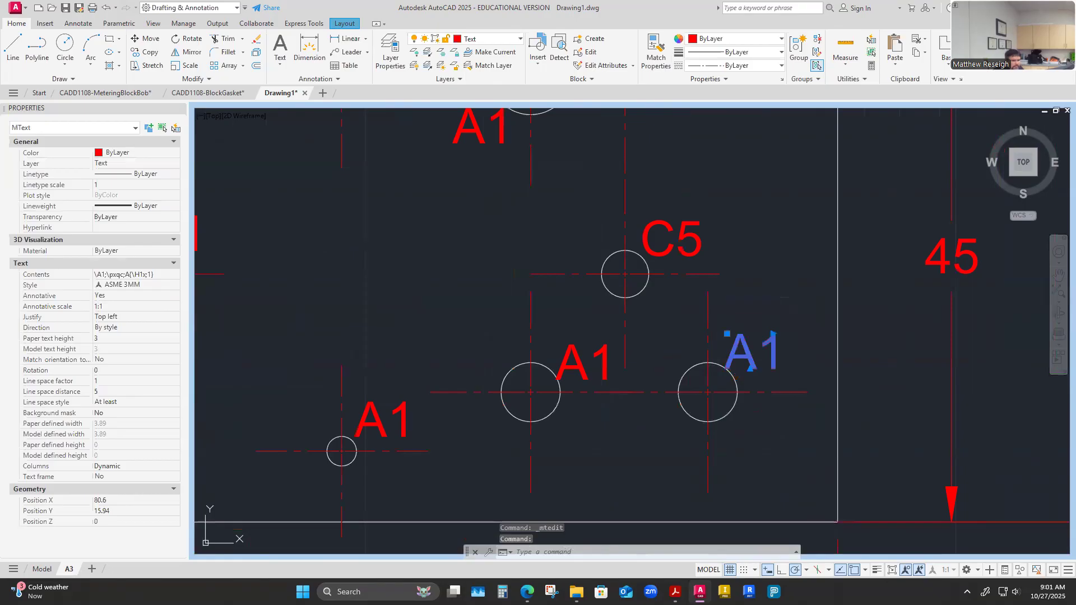
double_click(738, 357)
key(Delete)
text(B)
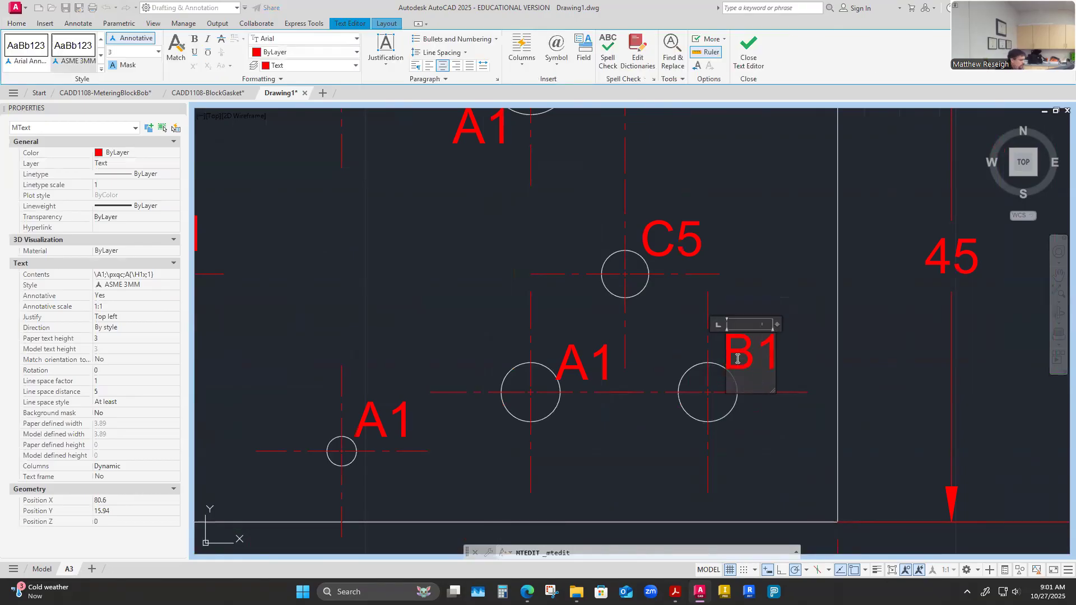
key(Delete)
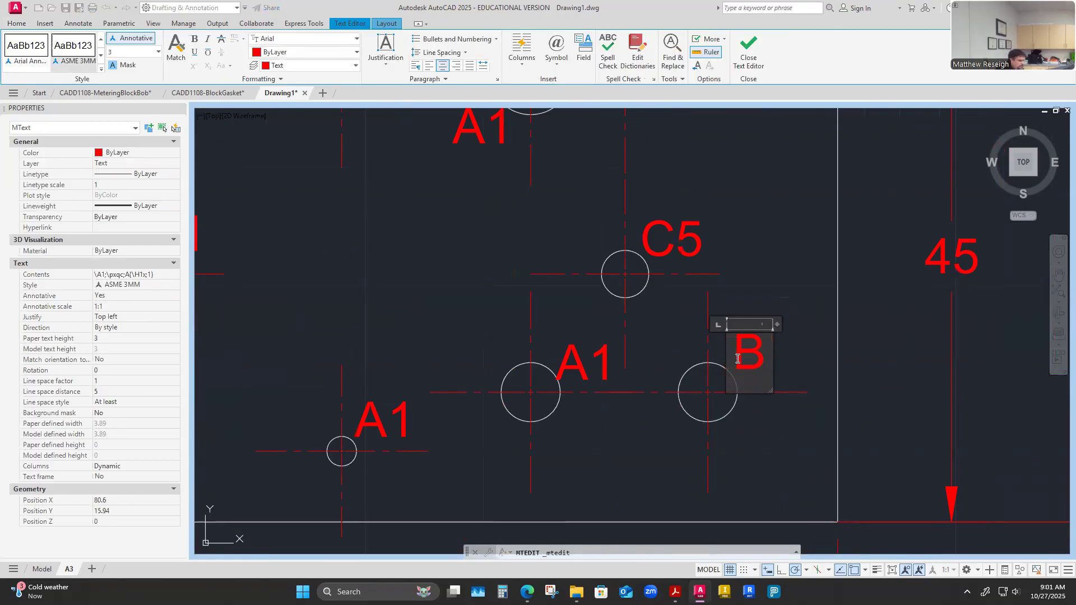
text(4)
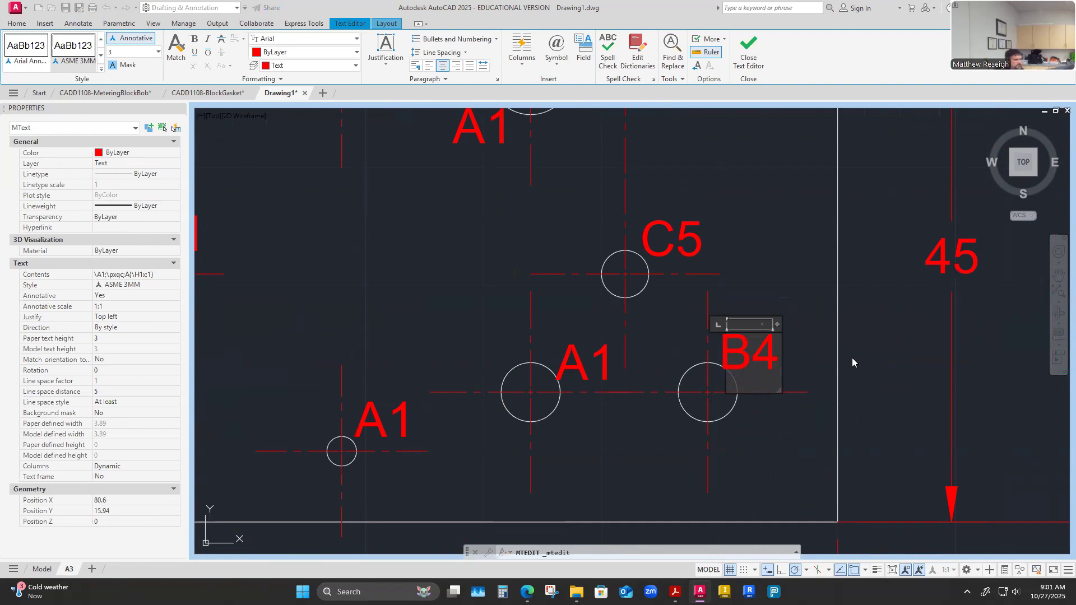
click(852, 361)
Shift the B4 label and the A1 label of the hole to its left slightly up and right, clear of their circles.
click(738, 364)
click(727, 333)
click(733, 330)
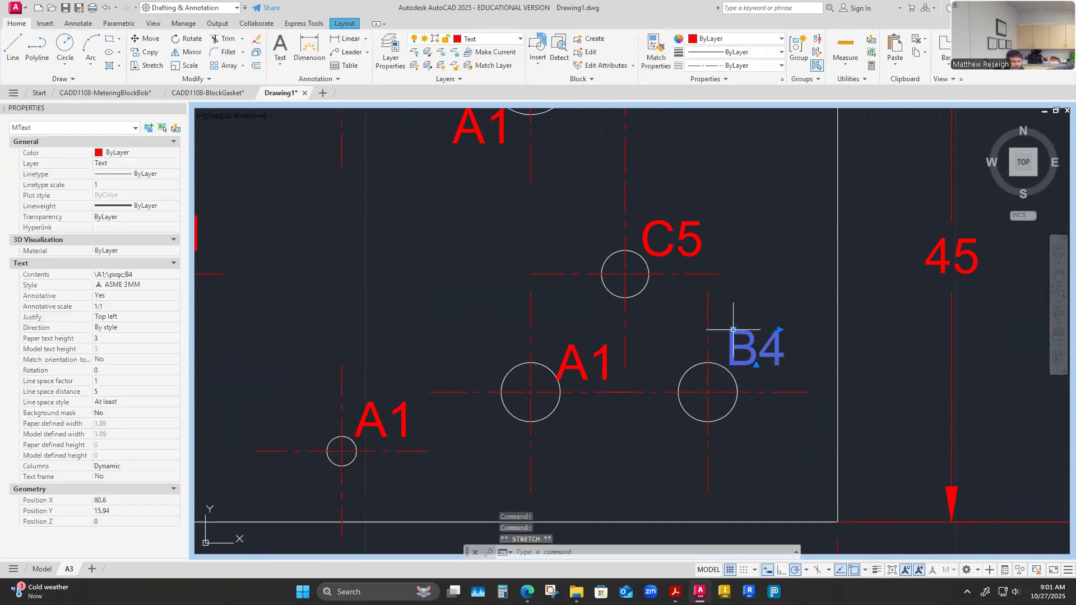
click(563, 359)
click(558, 343)
click(561, 339)
key(Escape)
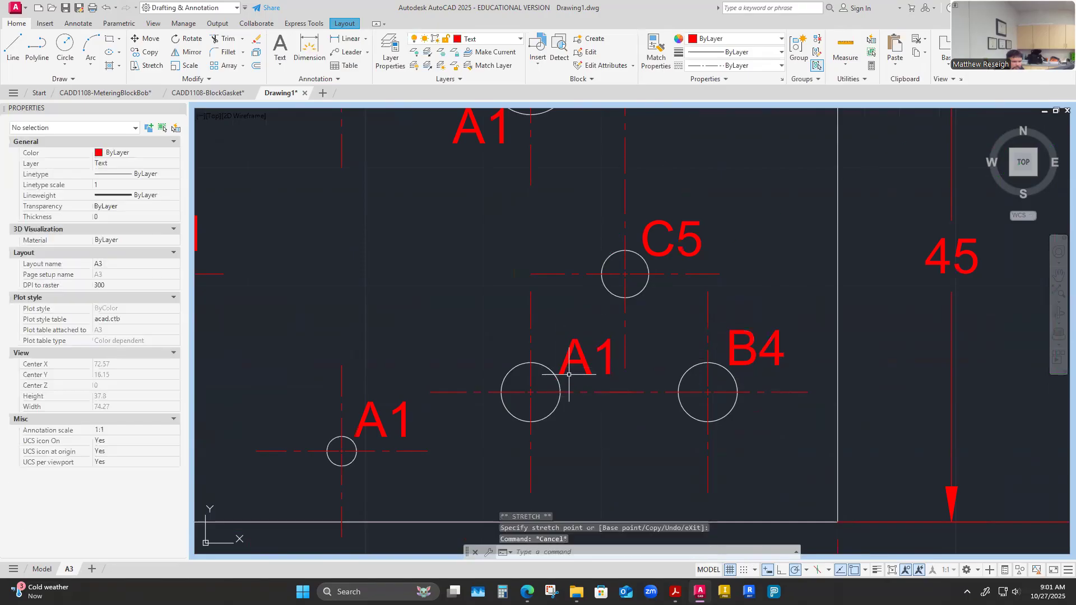
Change the A1 label of the hole directly left of the B4 hole to B3.
double_click(578, 362)
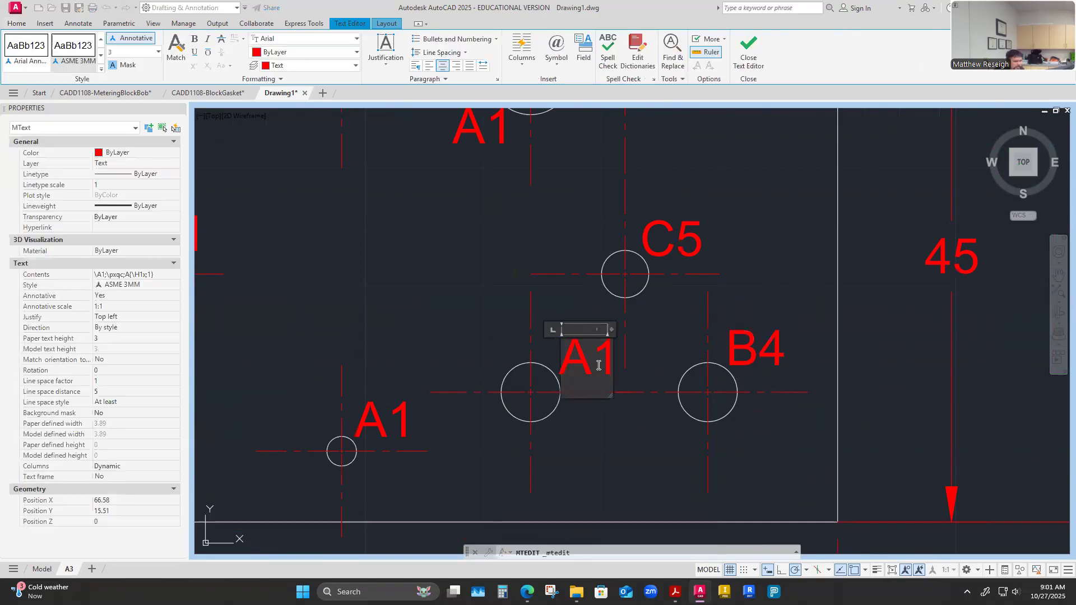
key(Delete)
text(B)
key(Delete)
text(3)
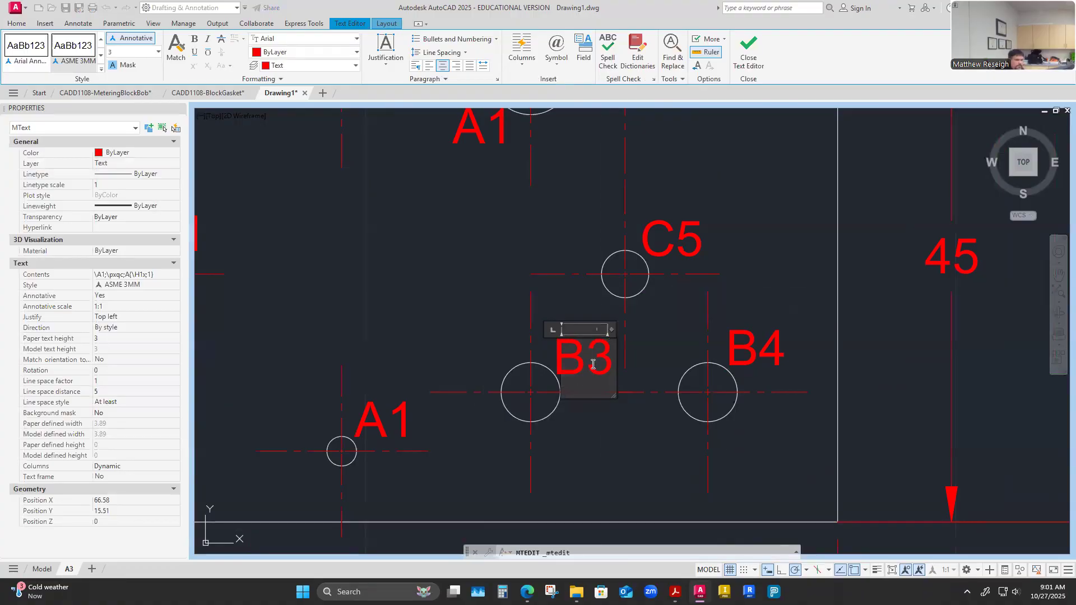
click(464, 332)
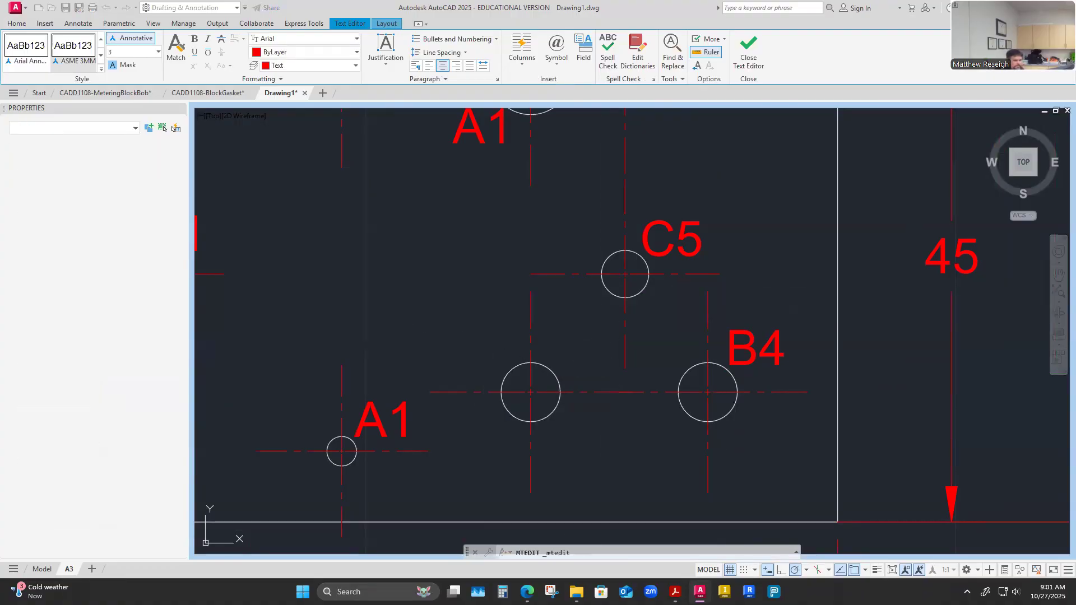
Change the A1 label of the smallest hole, near the block's lower edge, to D1.
double_click(373, 423)
key(BackSpace)
text(C)
key(BackSpace)
text(D)
click(413, 309)
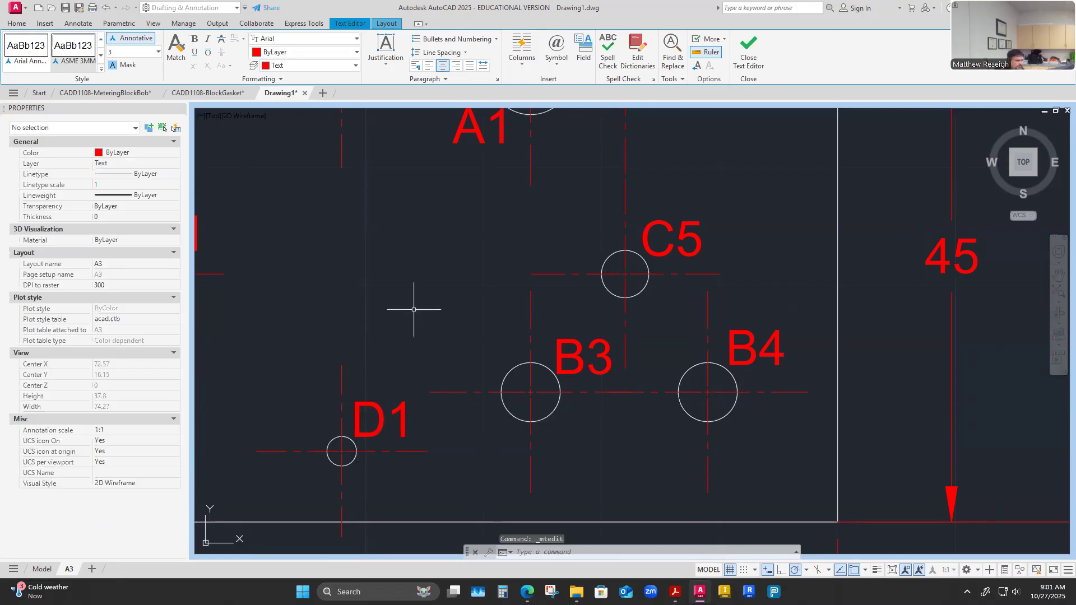
Change the A1 label of the hole near the block's lower-left corner to C6.
scroll(455, 377, down, 3)
scroll(280, 370, down, 3)
middle_drag(220, 350, 244, 359)
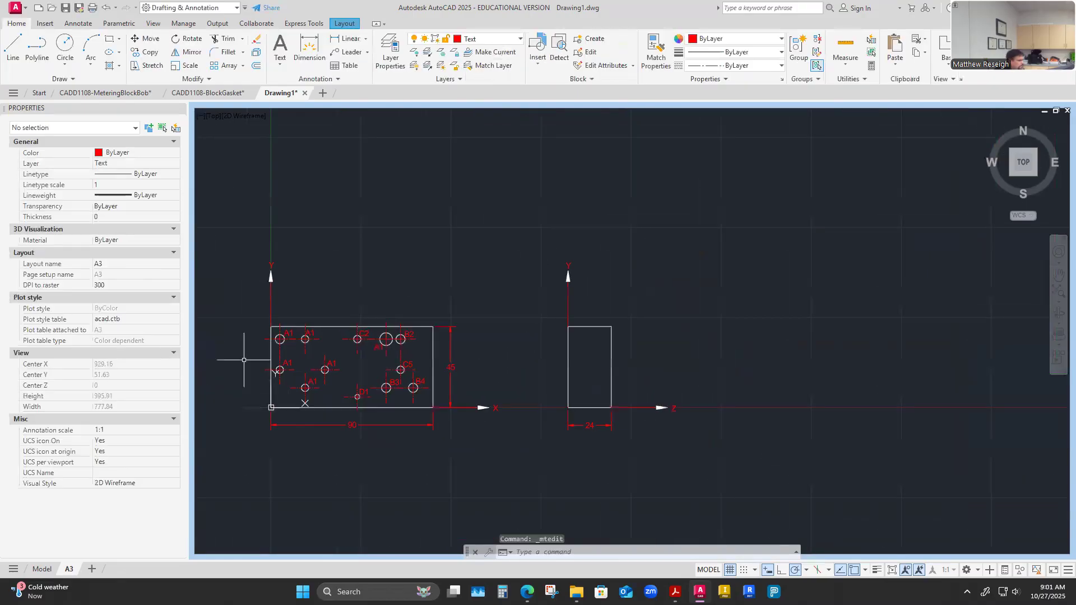
scroll(336, 403, up, 3)
scroll(359, 387, up, 3)
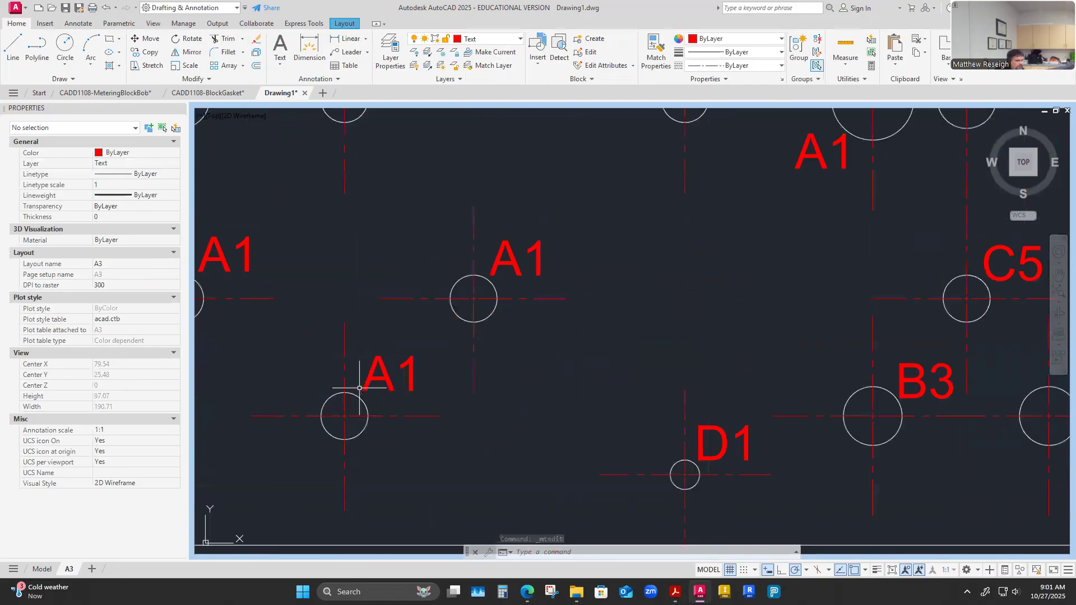
double_click(367, 364)
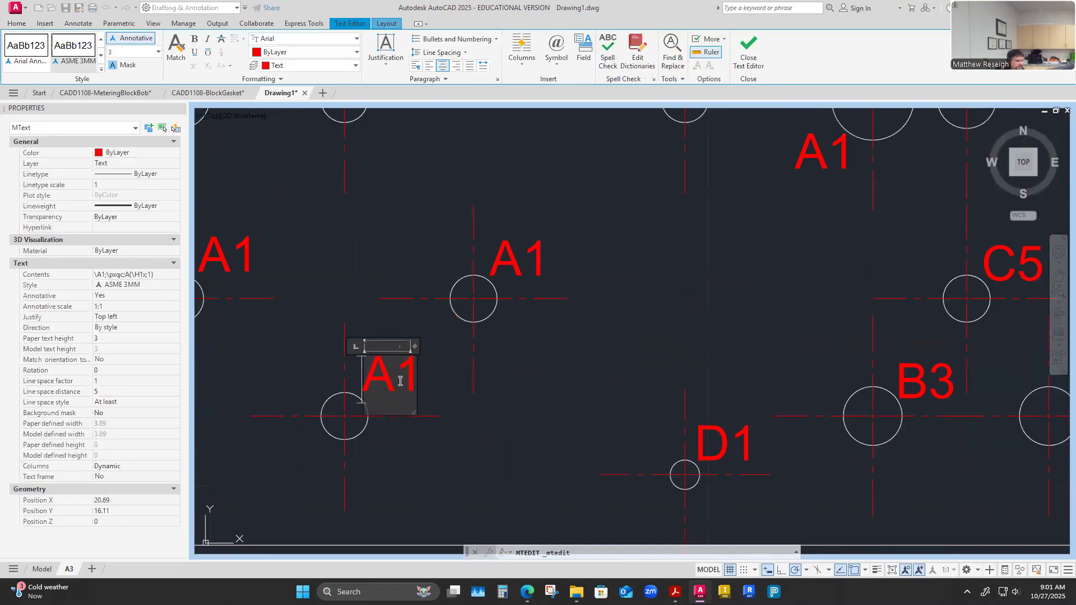
key(BackSpace)
text(C1)
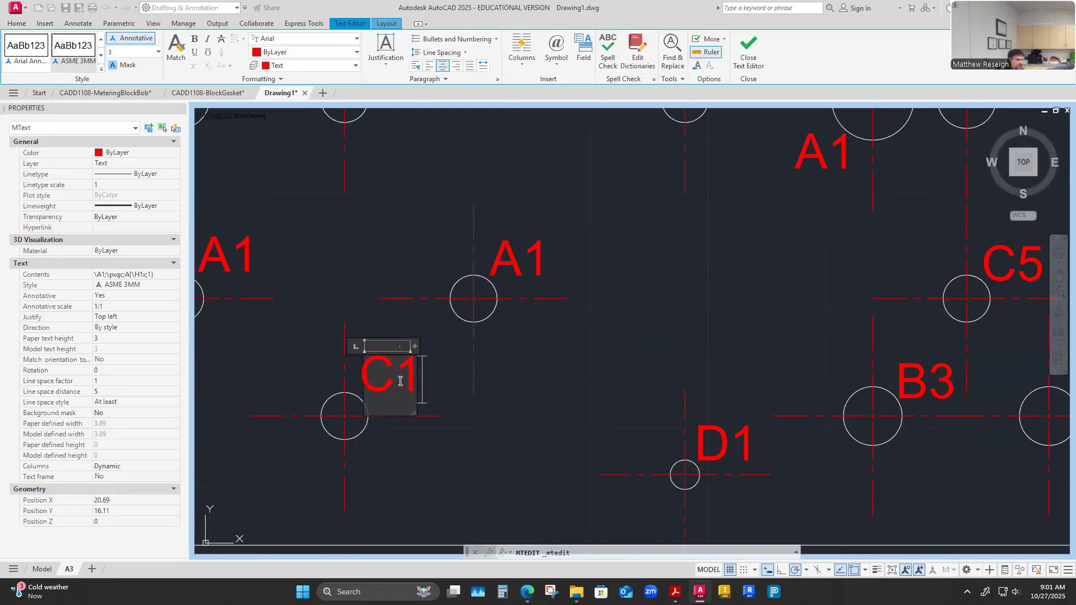
key(BackSpace)
text(6)
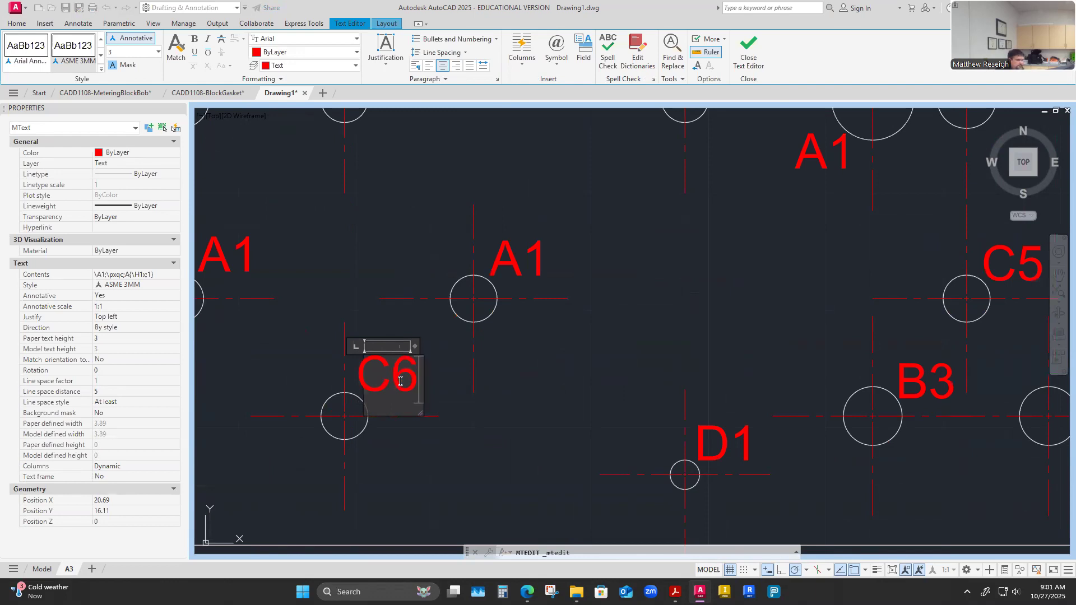
click(439, 261)
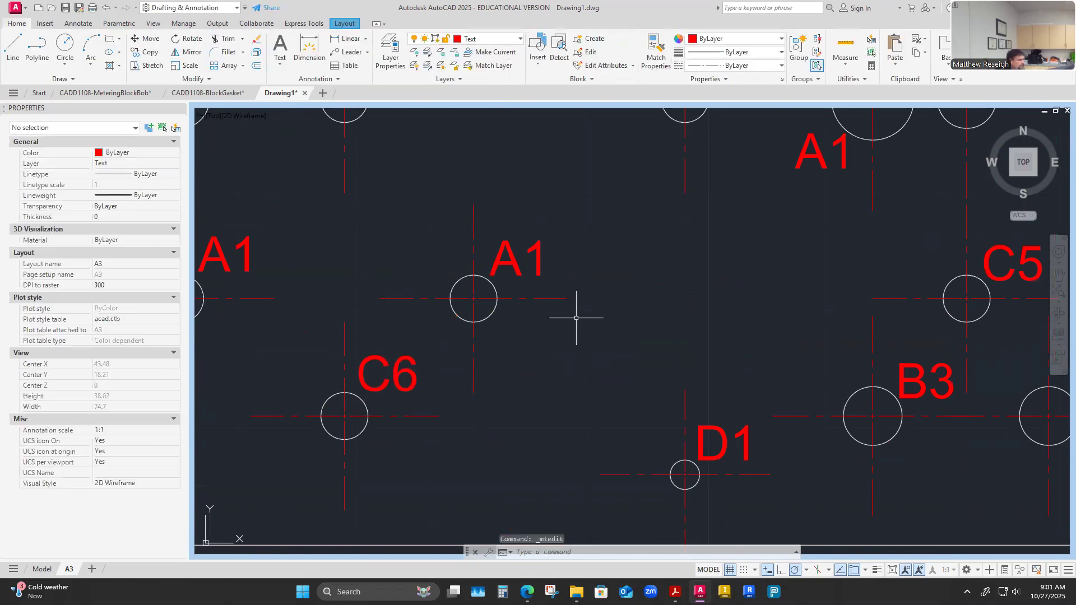
Change the A1 label of the hole above and to the right of the C6 hole to C4.
click(529, 258)
double_click(521, 263)
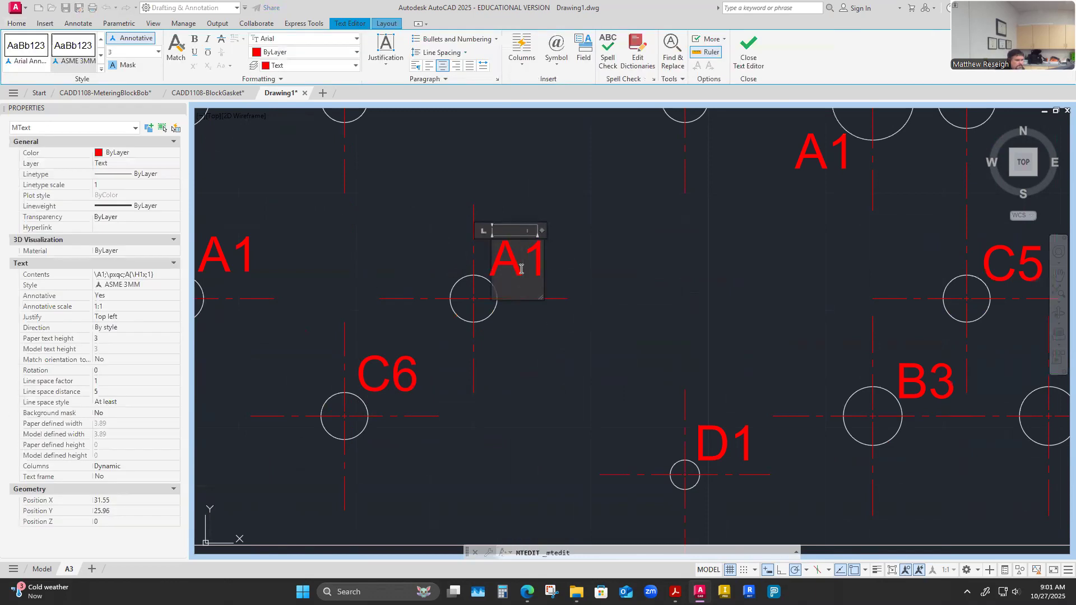
key(BackSpace)
text(C)
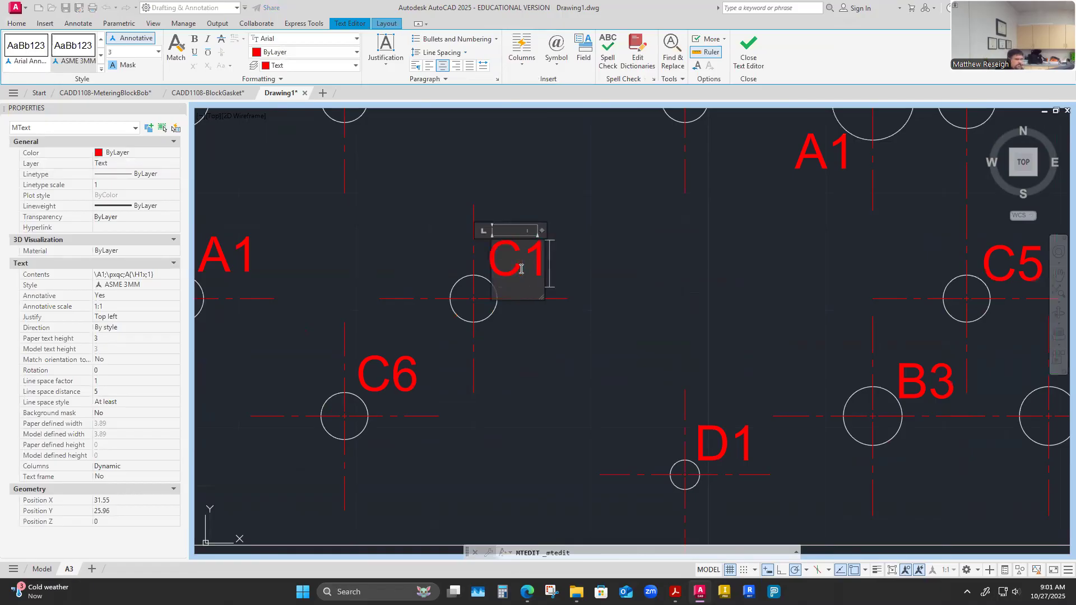
key(Delete)
text(4)
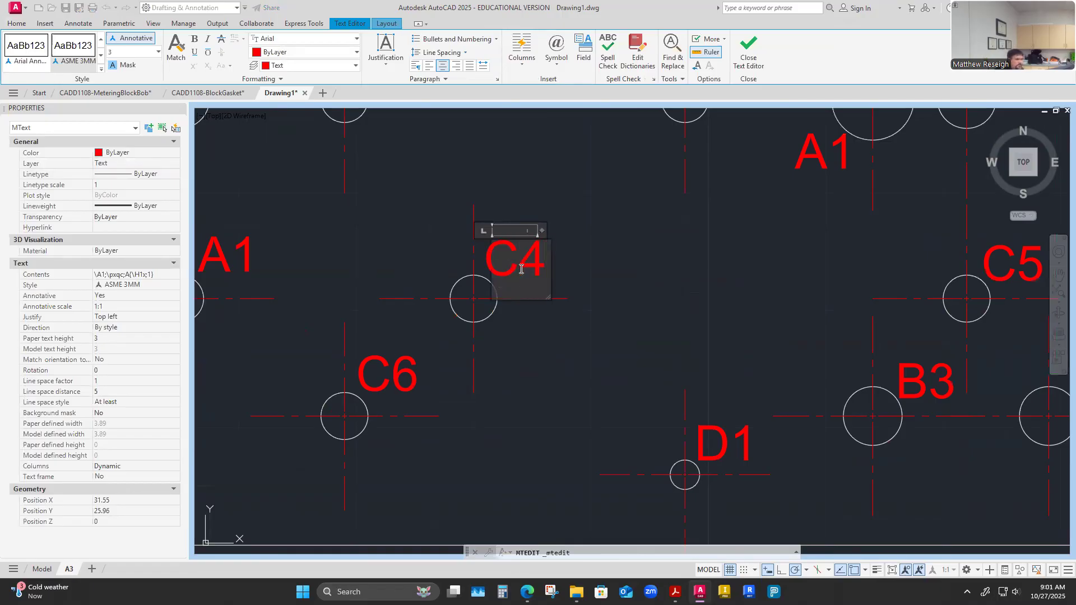
Change the A1 label of the hole to the left of the C4 hole to C3.
click(194, 258)
double_click(216, 255)
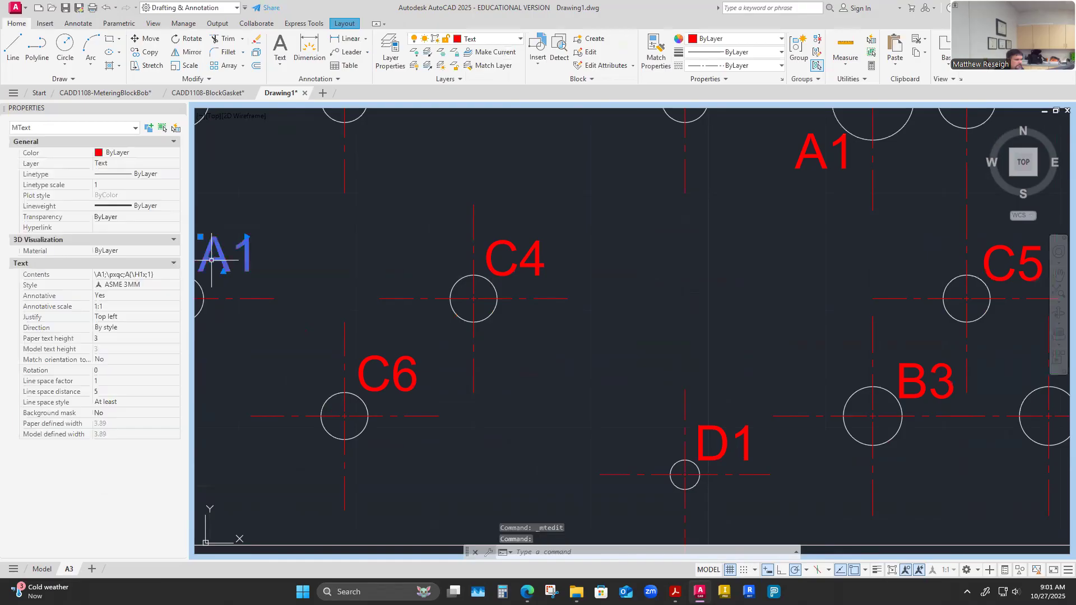
key(Delete)
text(C)
key(Delete)
text(3)
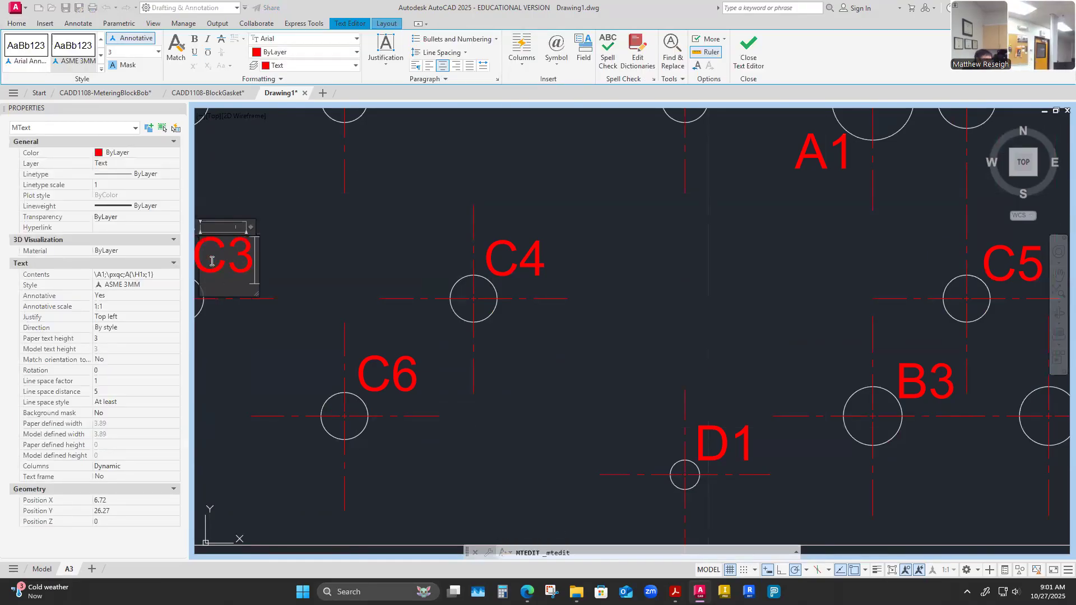
click(276, 271)
Change the A1 label of the hole in the block's upper-left corner to B1.
scroll(414, 294, down, 2)
scroll(395, 252, up, 1)
scroll(353, 211, down, 2)
scroll(353, 175, up, 3)
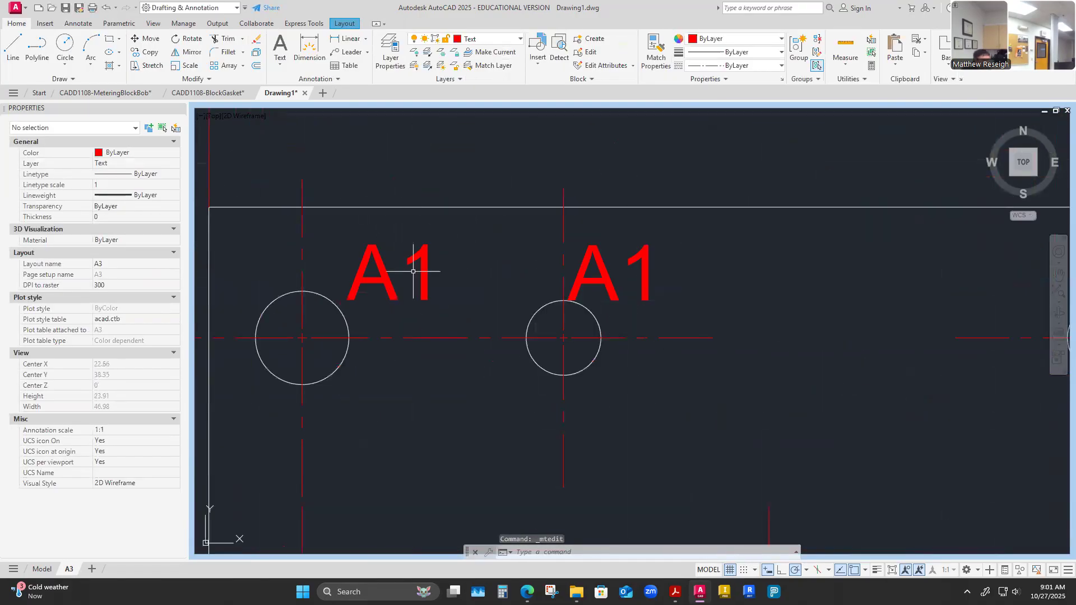
click(385, 273)
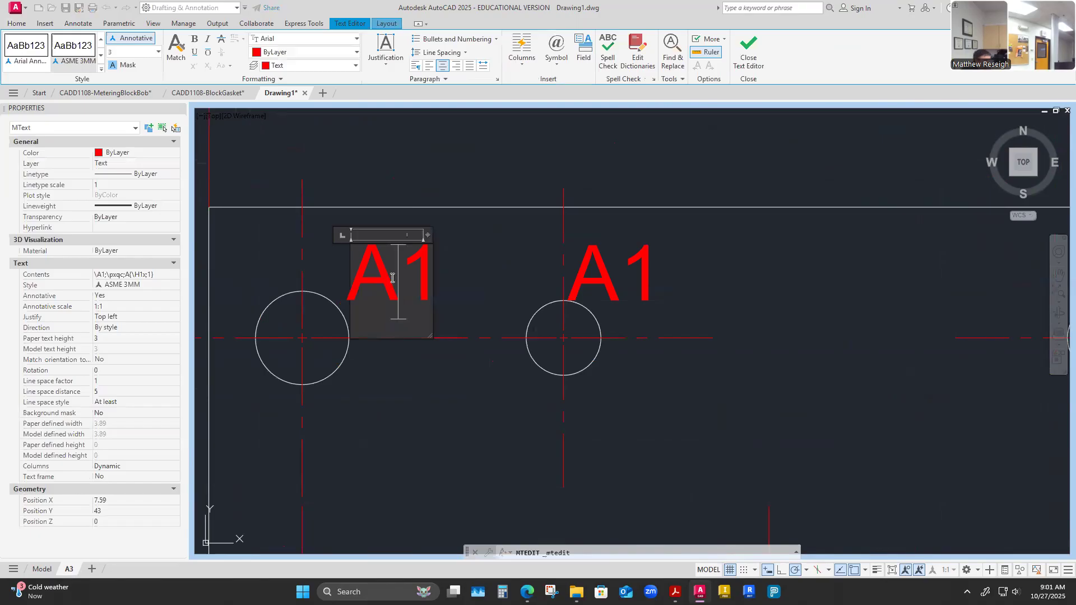
key(BackSpace)
text(B)
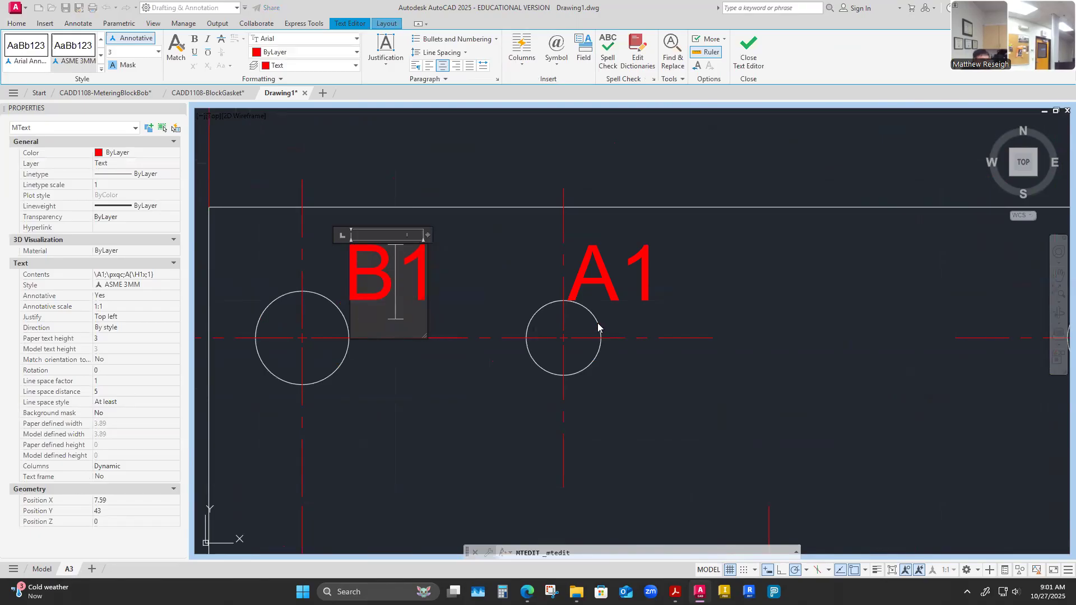
Change the A1 label of the smaller hole directly right of the B1 hole to C1.
click(587, 279)
click(603, 273)
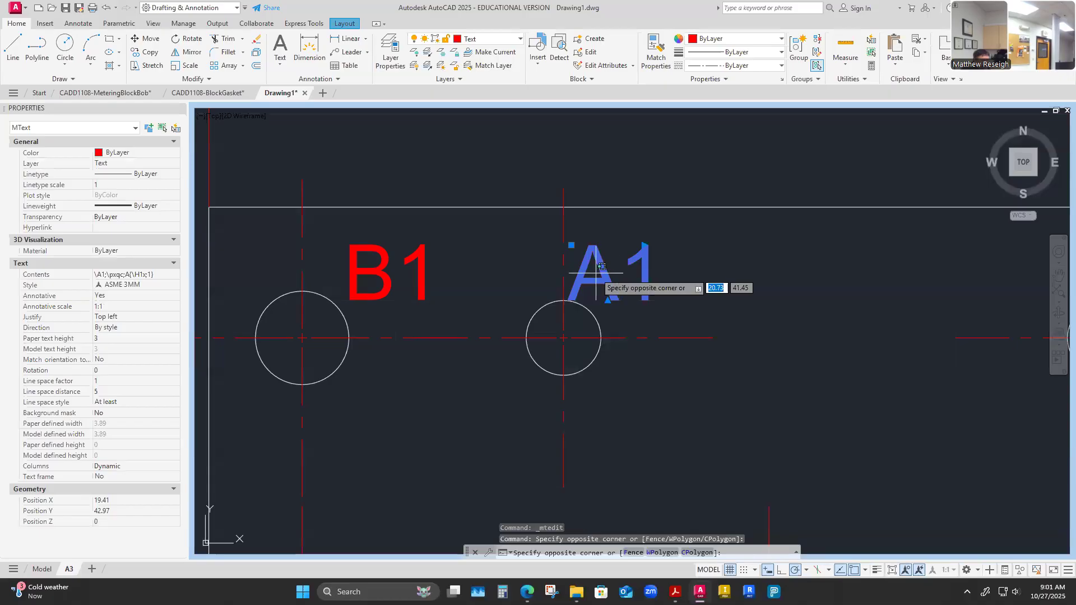
double_click(627, 283)
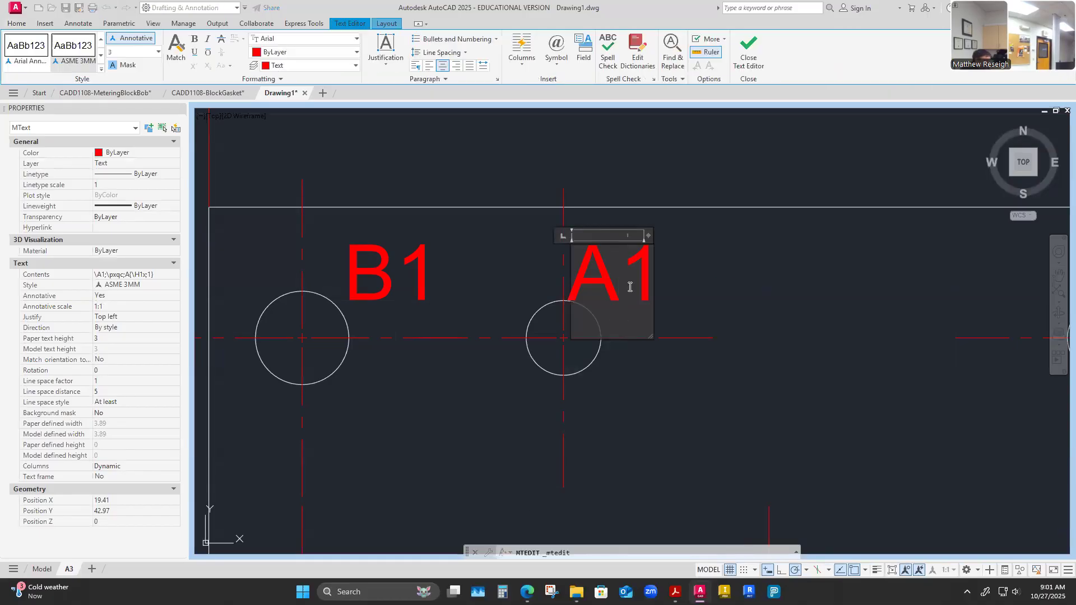
key(BackSpace)
text(C)
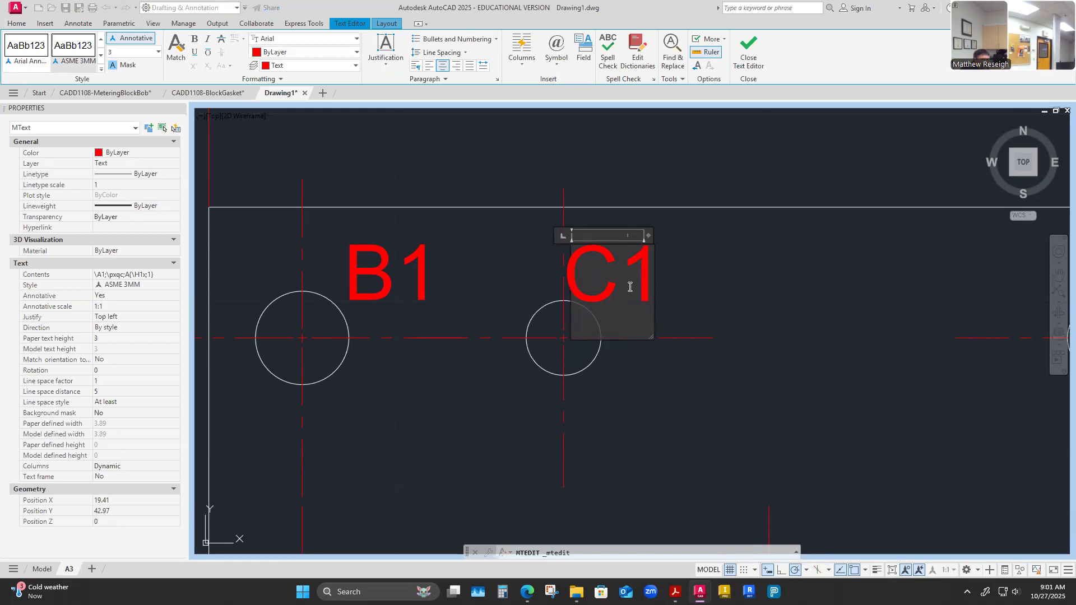
click(812, 360)
Shift the C1 label slightly so it sits clear of its circle.
scroll(620, 353, down, 3)
scroll(620, 339, up, 7)
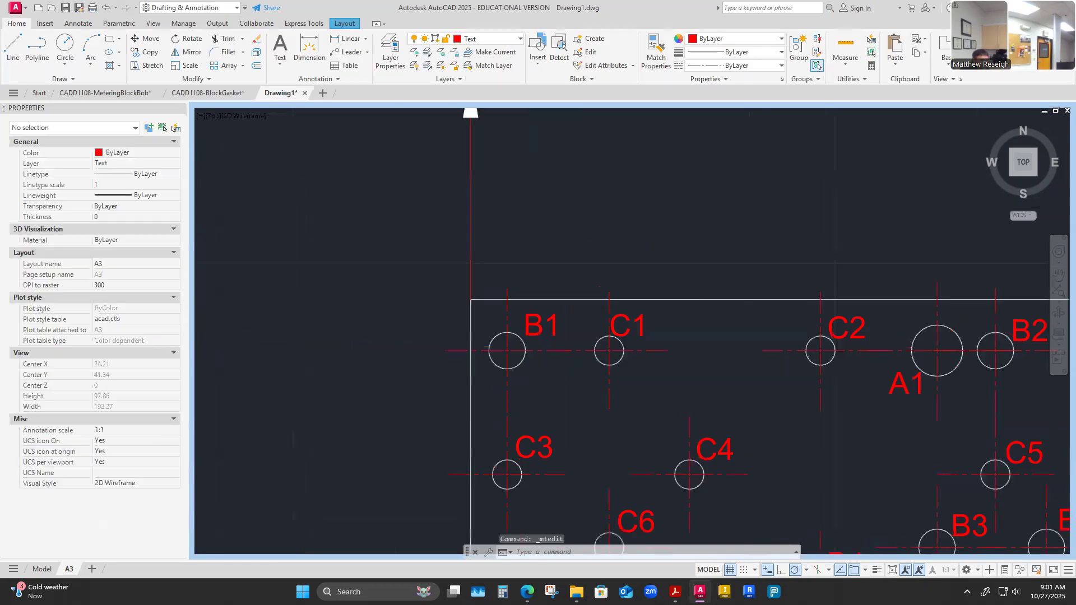
click(656, 321)
key(Escape)
click(654, 324)
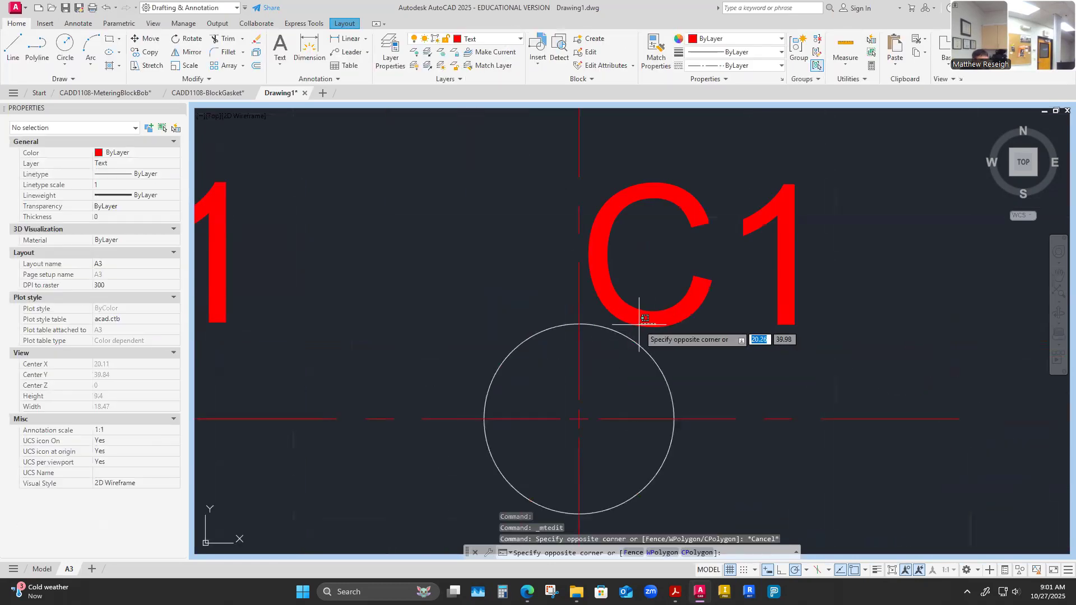
scroll(660, 320, down, 3)
key(Escape)
click(650, 315)
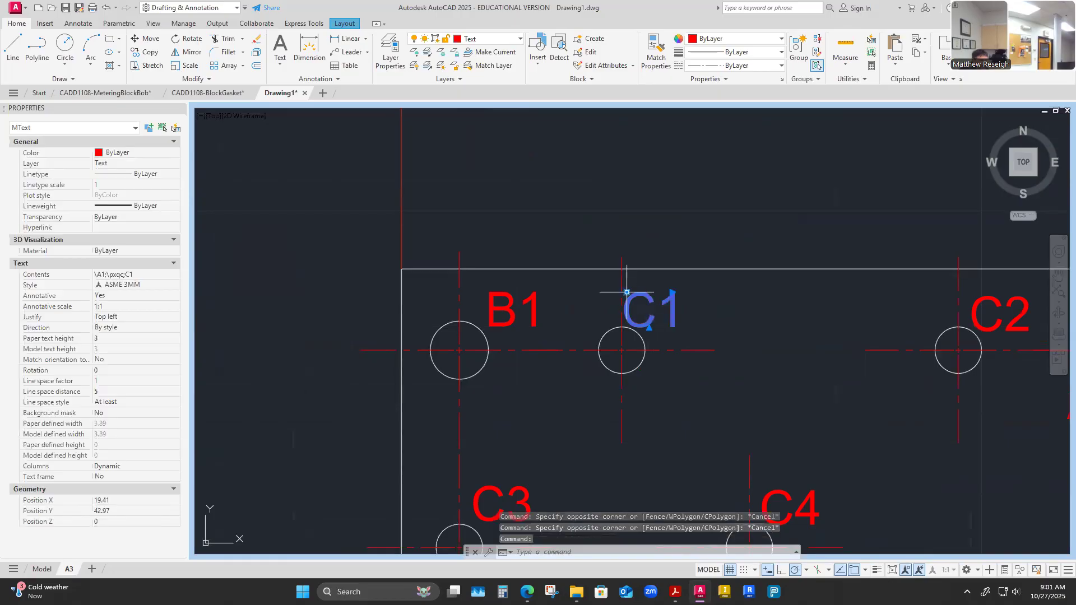
click(628, 292)
key(Escape)
scroll(616, 337, down, 5)
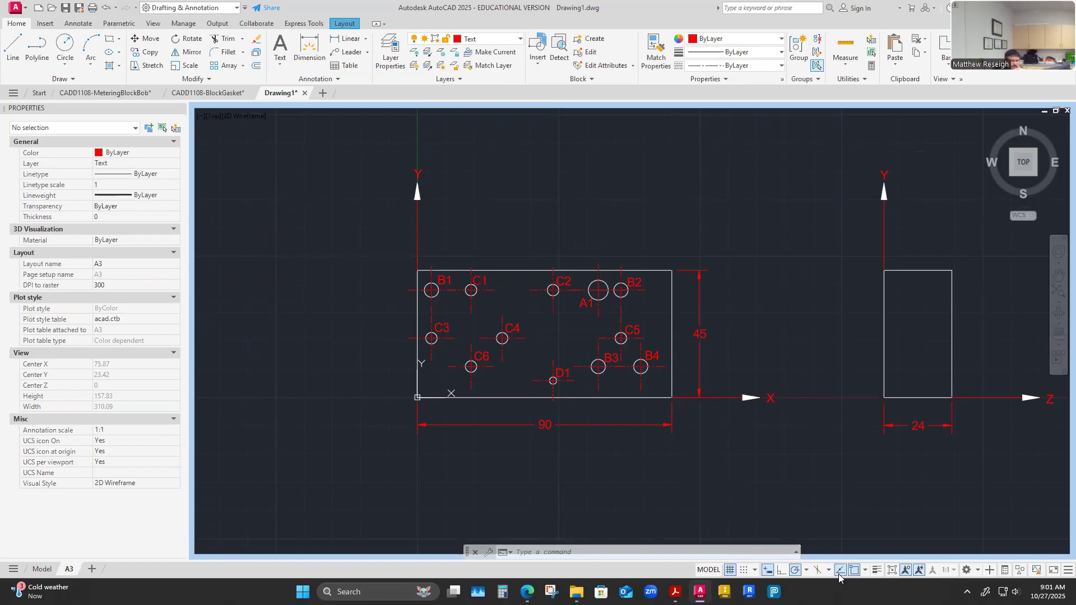
Restore the maximized viewport to the A3 sheet and pan its model view so the side view's Z axis fits inside the frame.
click(891, 570)
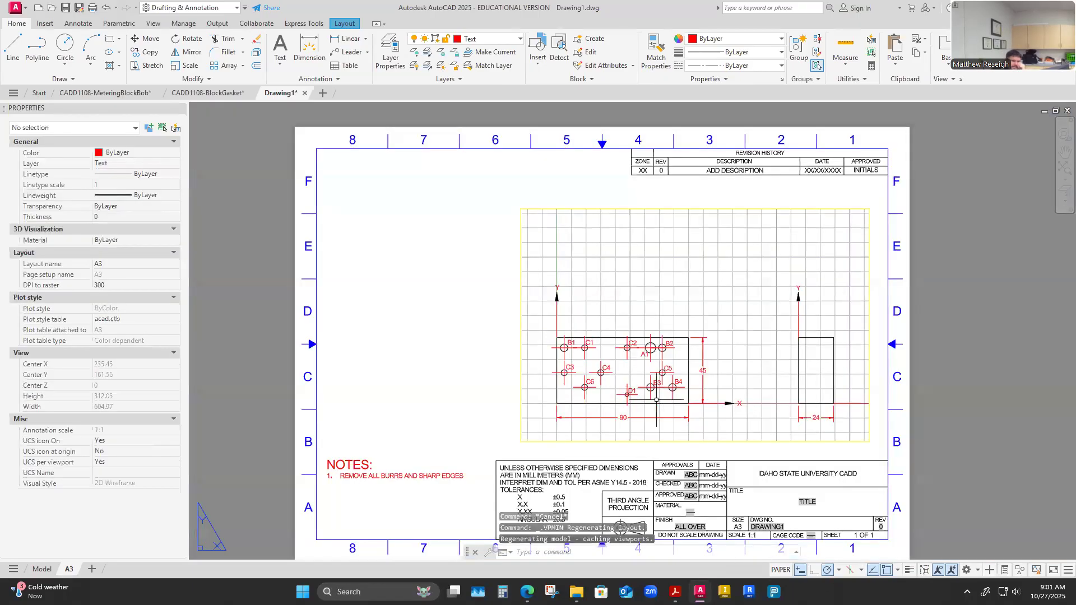
double_click(710, 428)
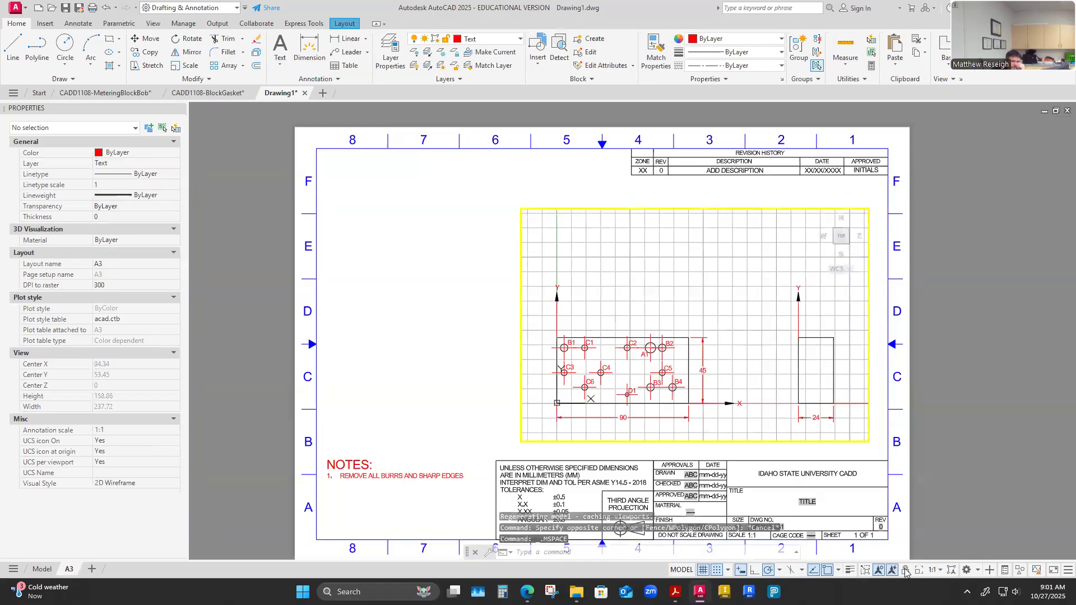
middle_drag(711, 283, 684, 285)
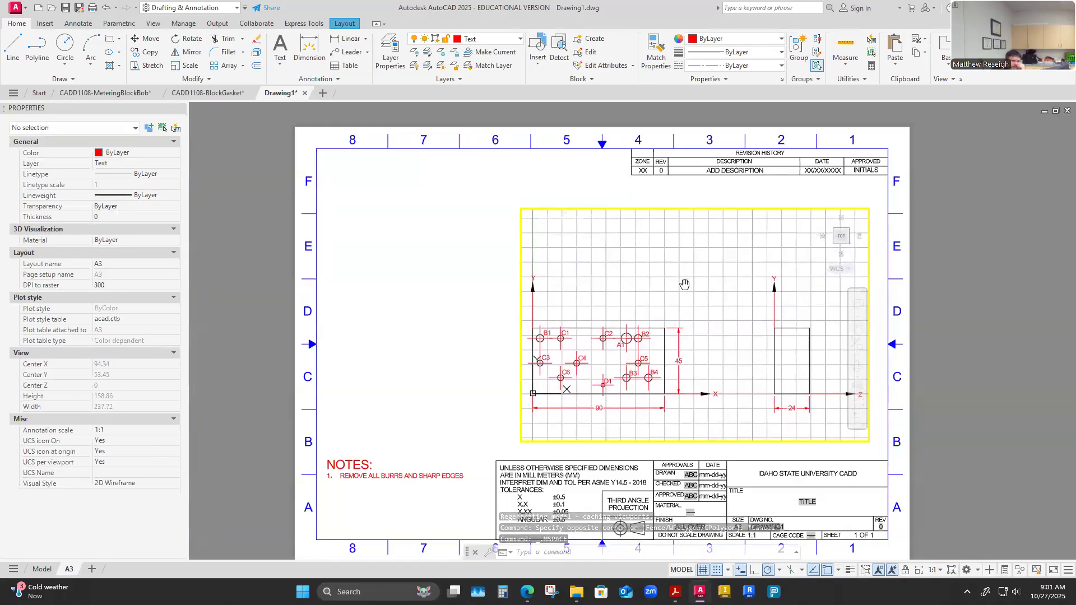
Return to paper space and select the viewport's frame.
double_click(476, 349)
click(521, 343)
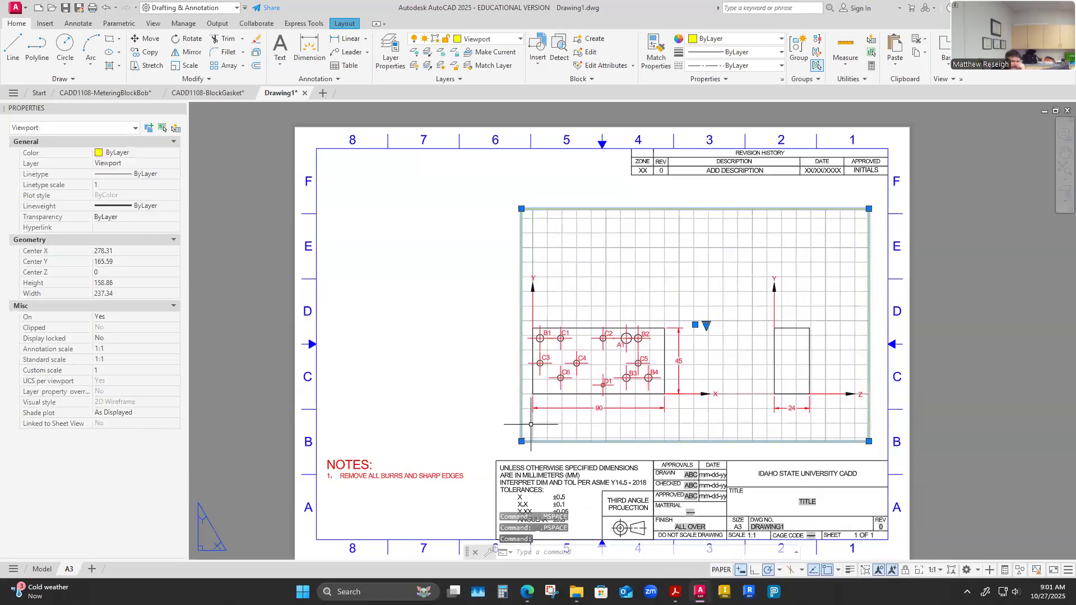
Widen the viewport on both sides by stretching its lower corners, to a width of about 251 mm.
click(521, 441)
click(509, 441)
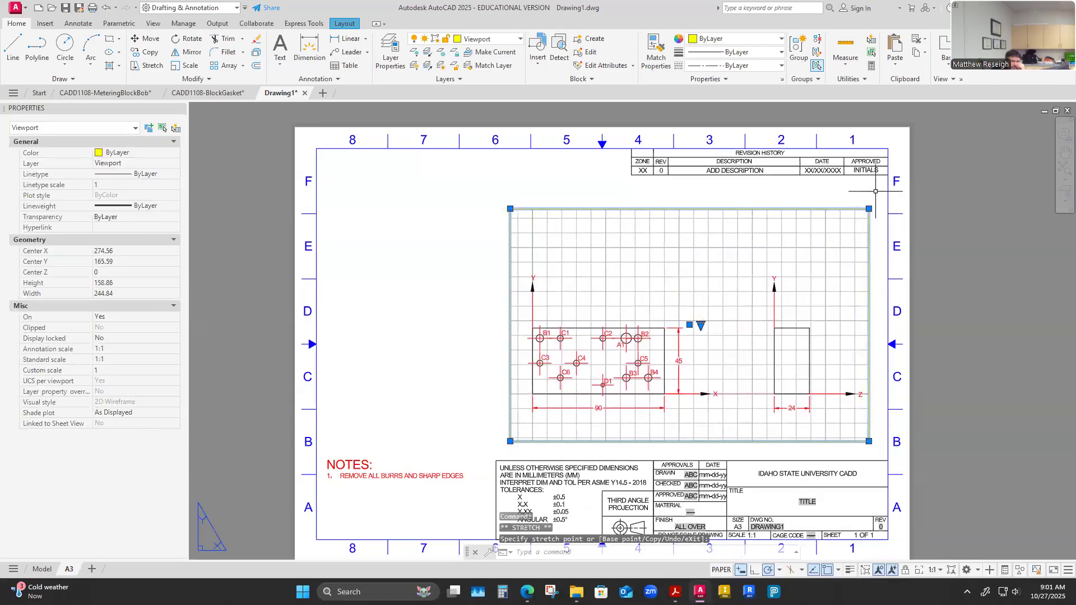
click(869, 441)
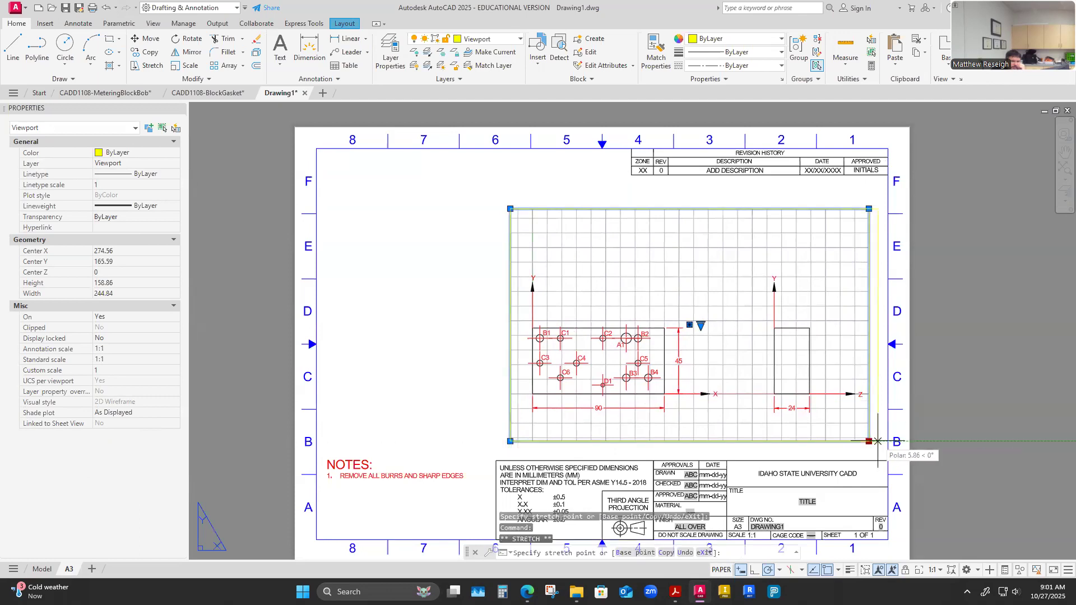
click(877, 441)
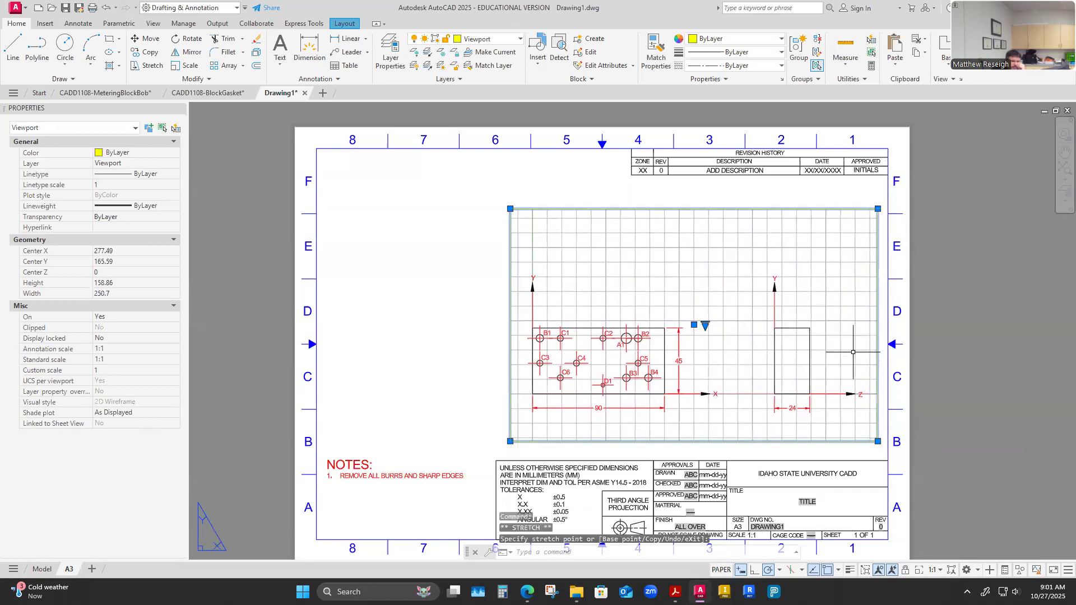
click(588, 166)
key(Escape)
key(Escape)
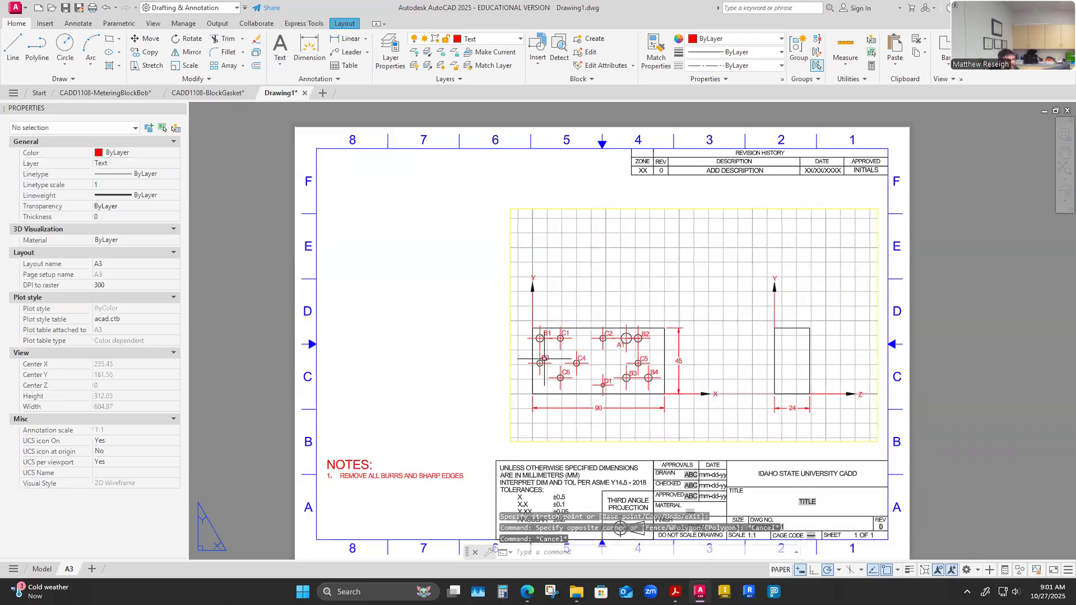
Examine the labelled holes in the front view and check them against the MeteringBlockBob assignment sheet in Word.
scroll(543, 359, up, 5)
scroll(544, 378, down, 3)
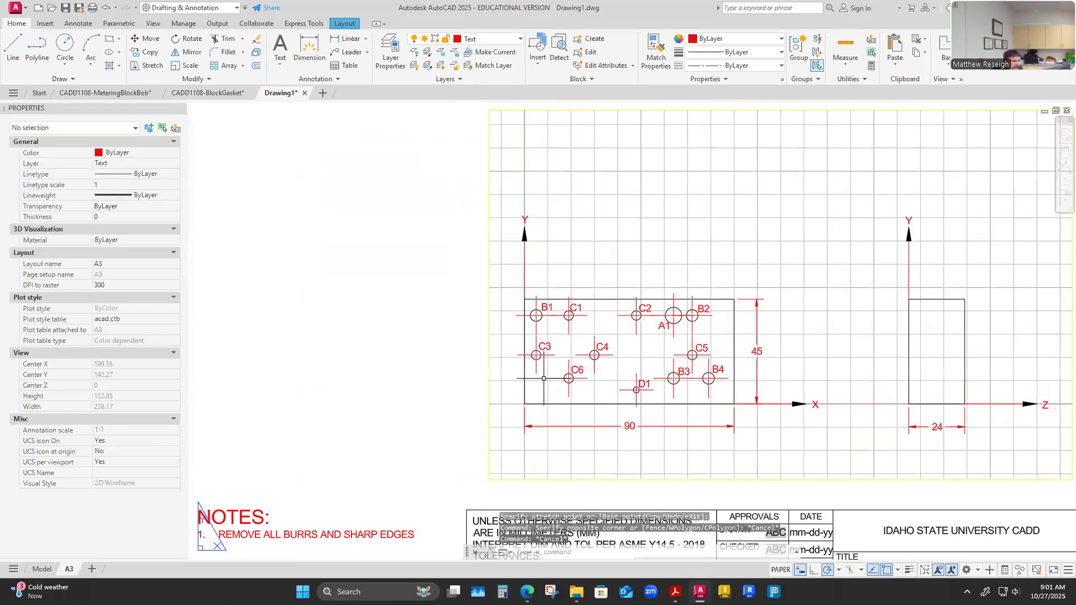
scroll(544, 379, down, 2)
scroll(607, 316, up, 4)
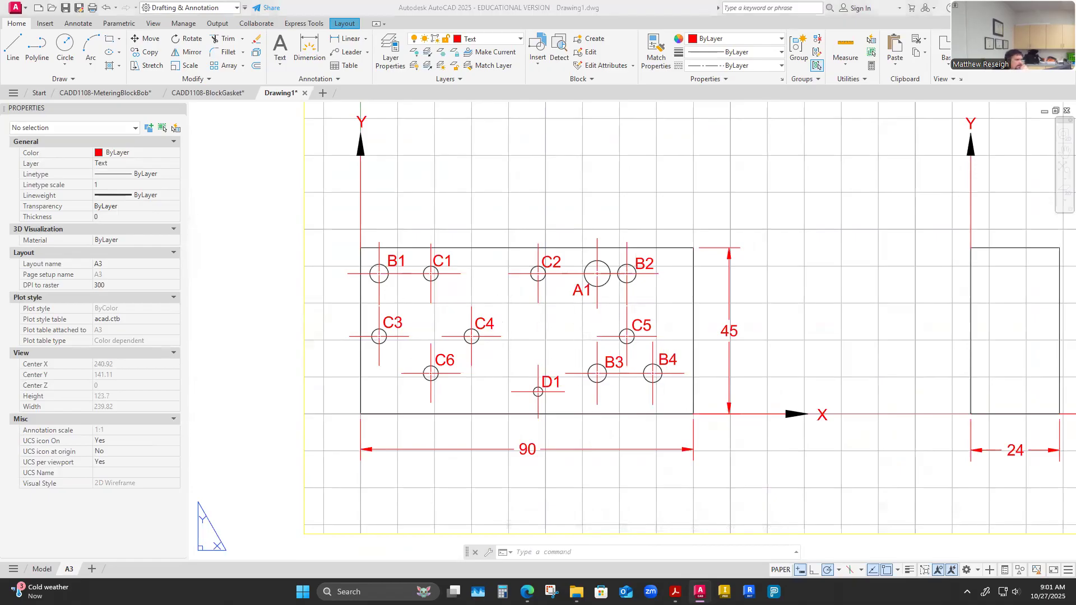
key(alt+Tab)
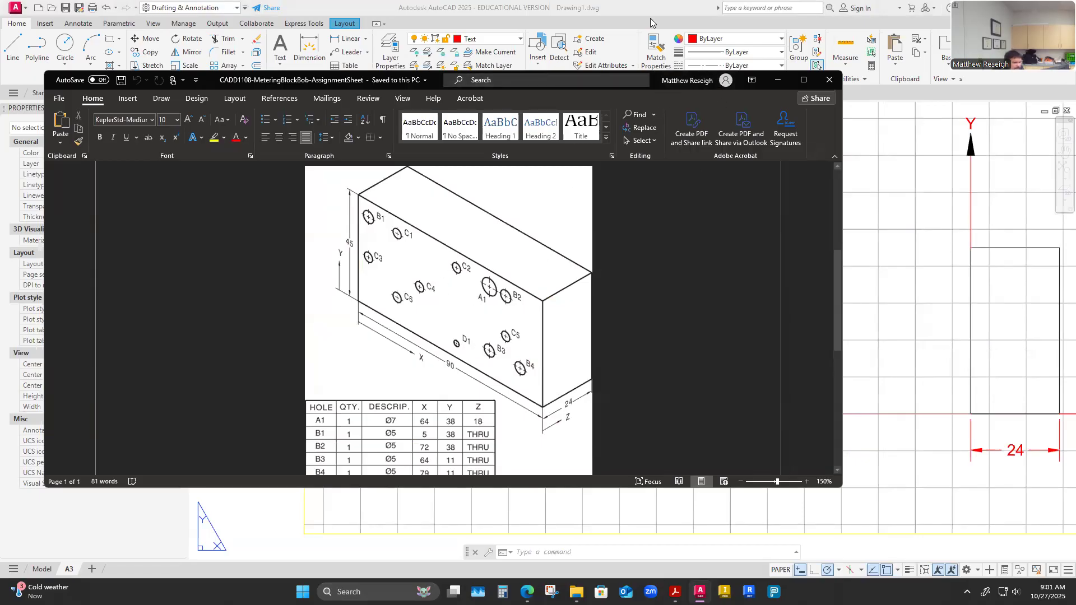
drag(619, 82, 607, 83)
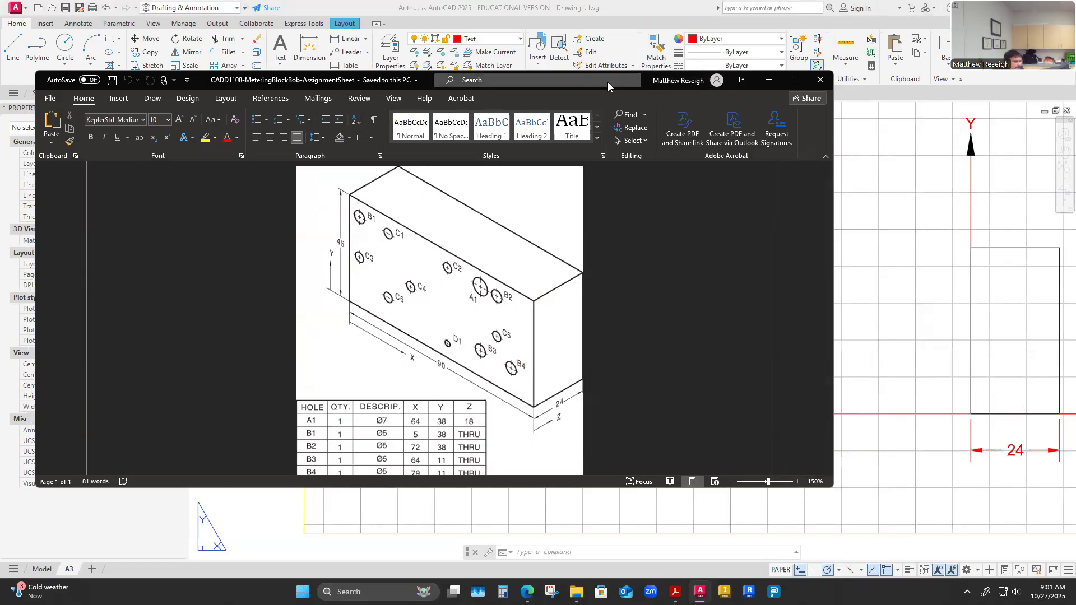
key(alt+Tab)
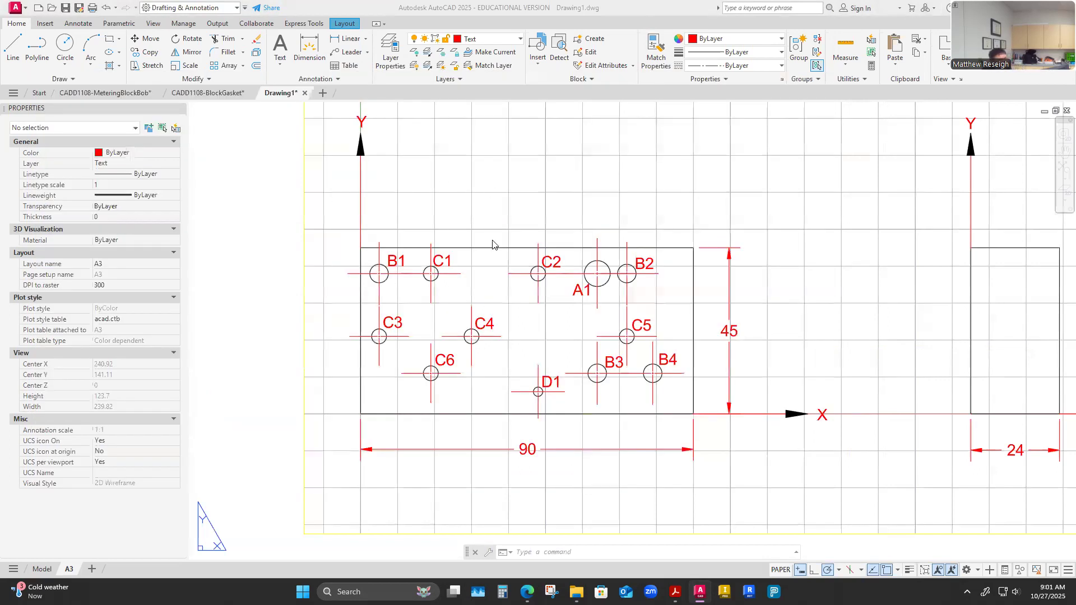
scroll(519, 247, down, 4)
scroll(771, 251, down, 2)
scroll(458, 246, up, 2)
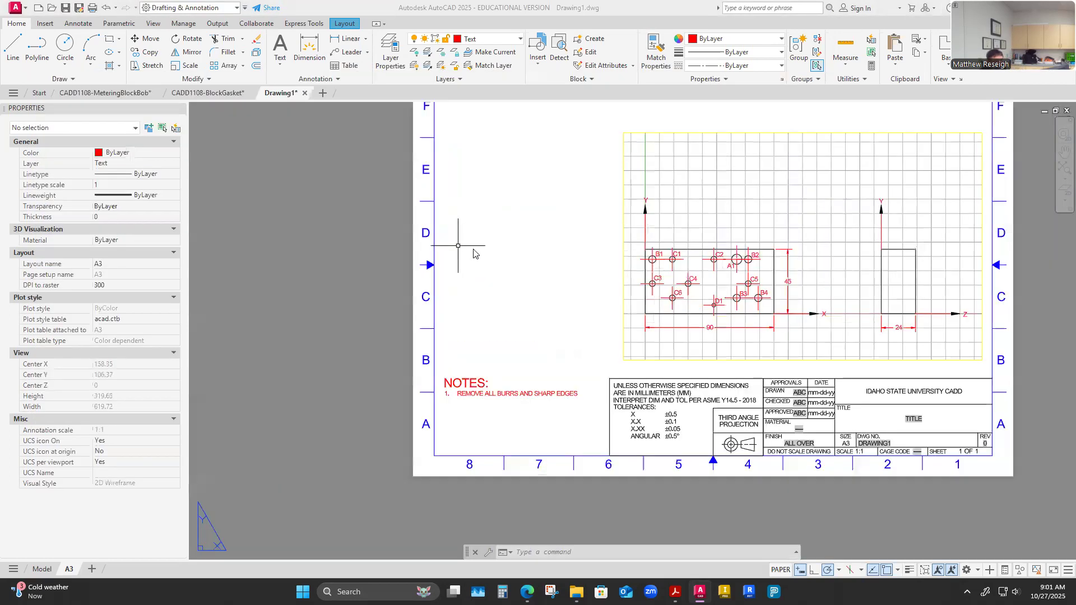
scroll(607, 241, up, 2)
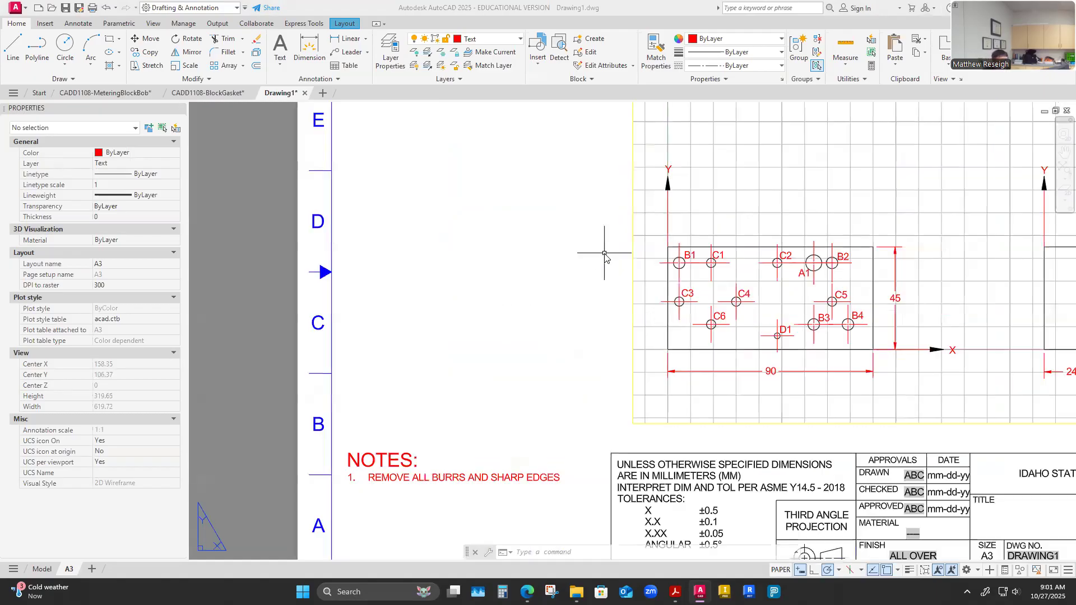
scroll(605, 249, down, 2)
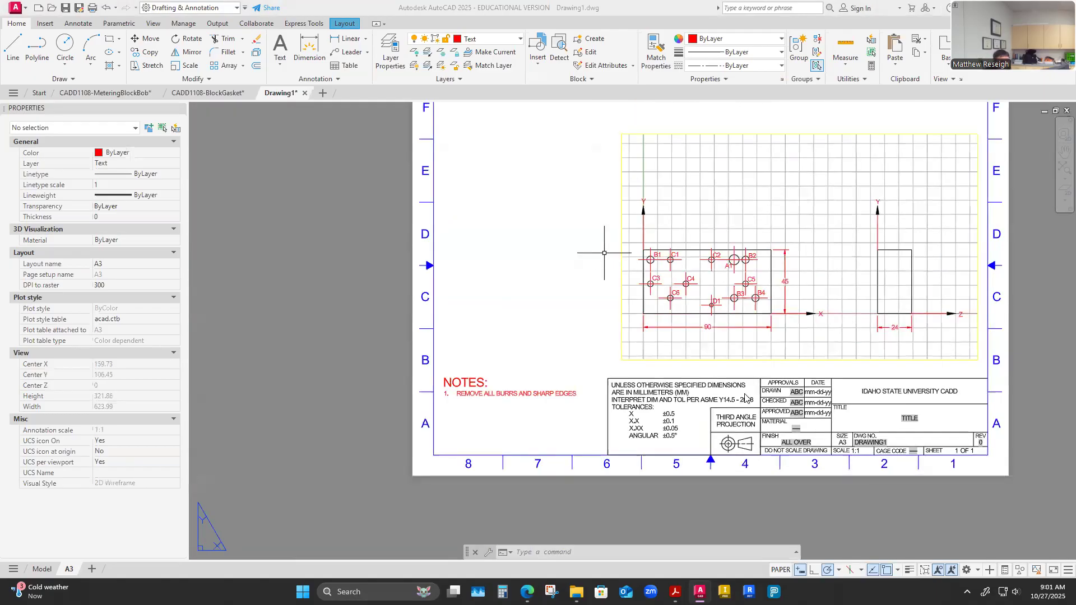
scroll(694, 273, up, 2)
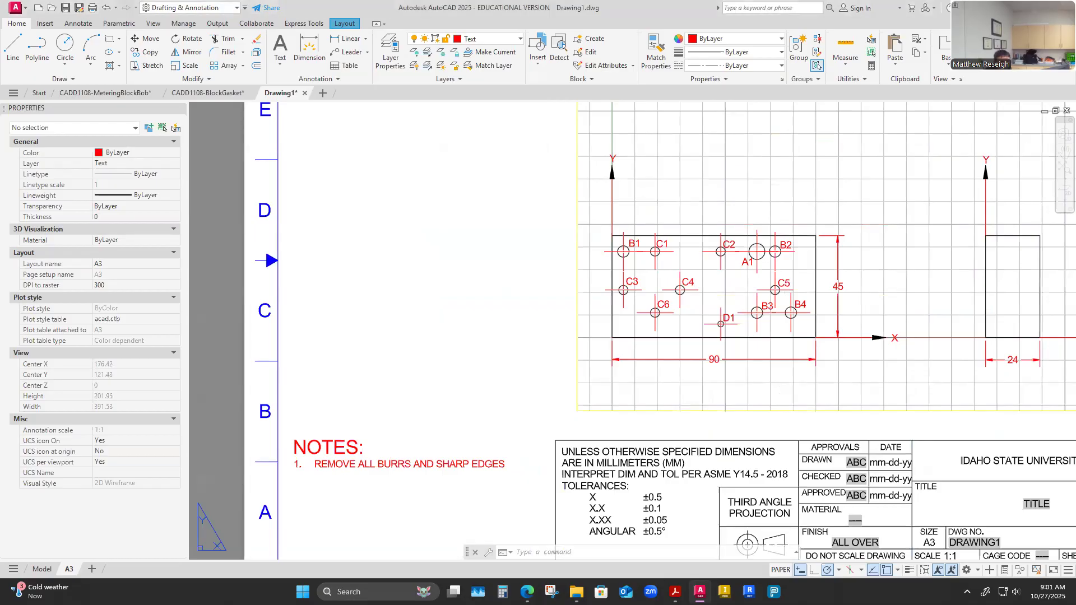
Zoom in and out inside the viewport, reset its scale to 1:1 and return to paper space.
double_click(706, 206)
scroll(636, 260, up, 4)
scroll(635, 260, down, 4)
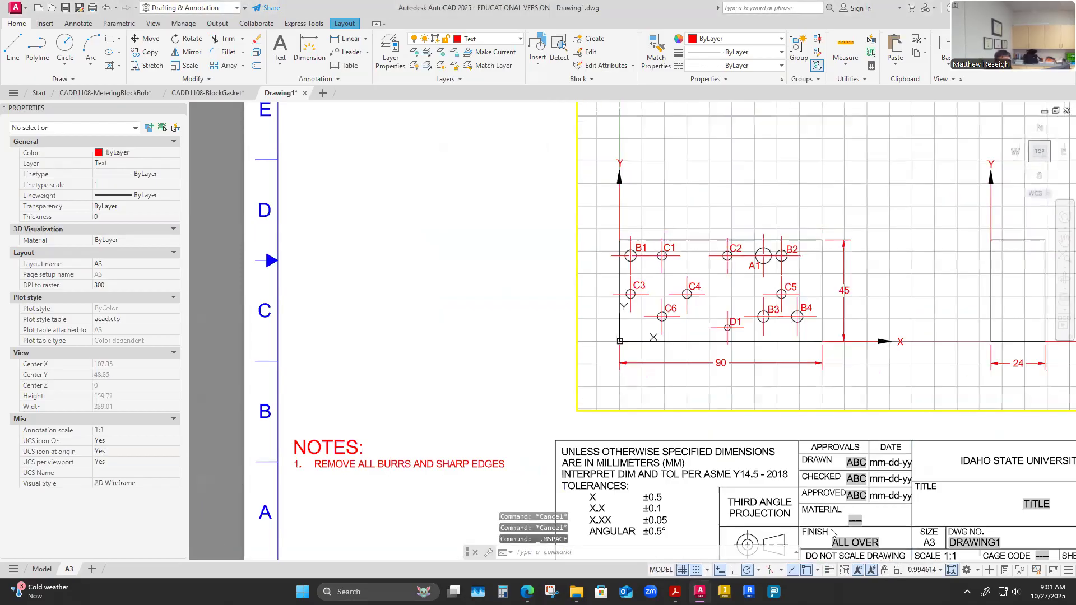
click(939, 570)
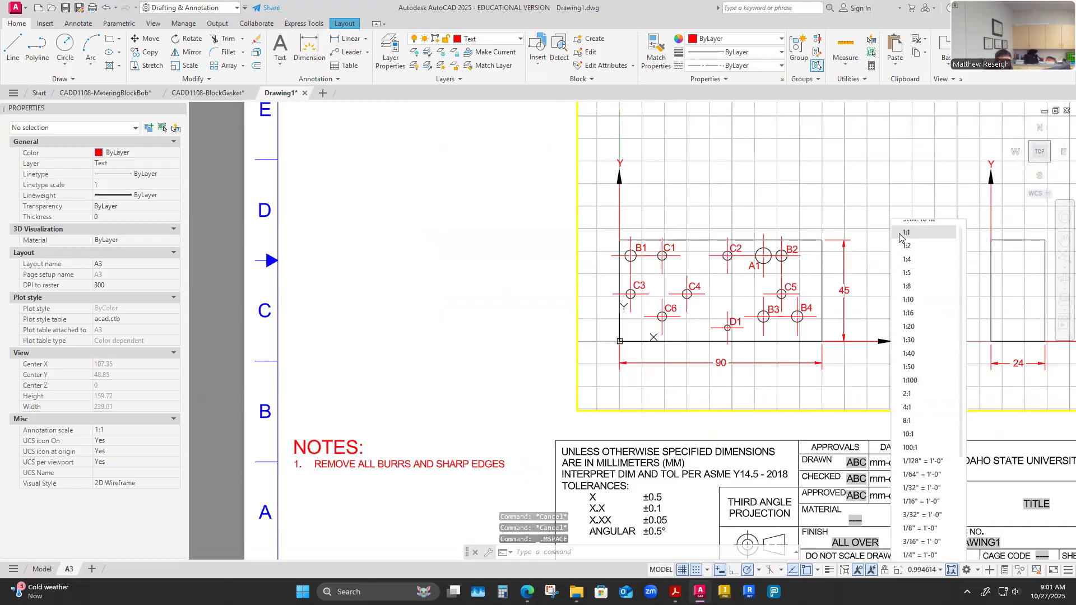
click(902, 239)
double_click(492, 341)
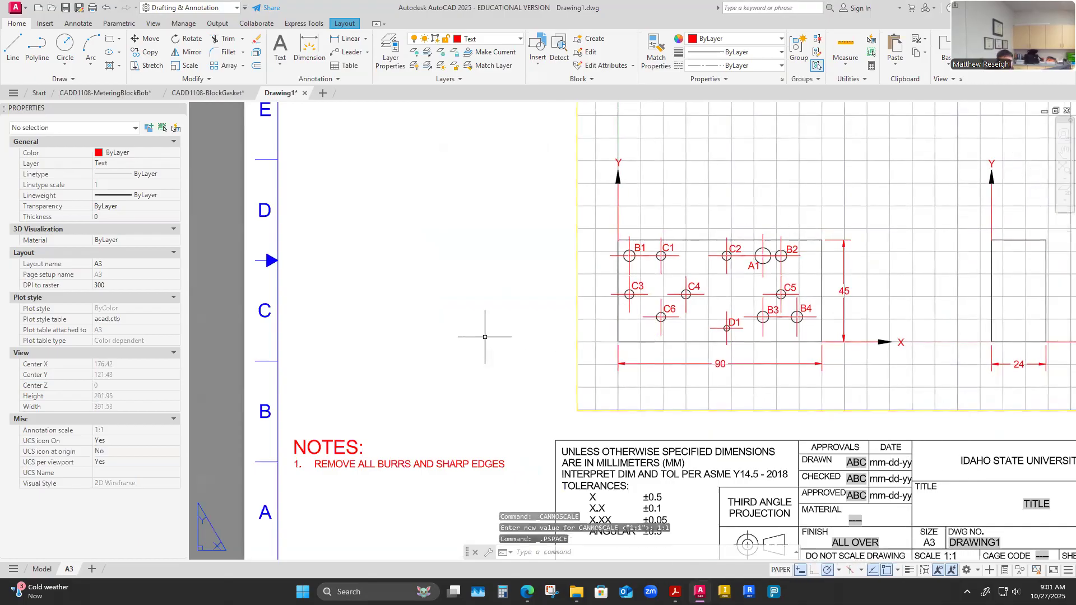
Choose Text as the current layer for the table.
scroll(482, 335, down, 6)
scroll(476, 333, up, 5)
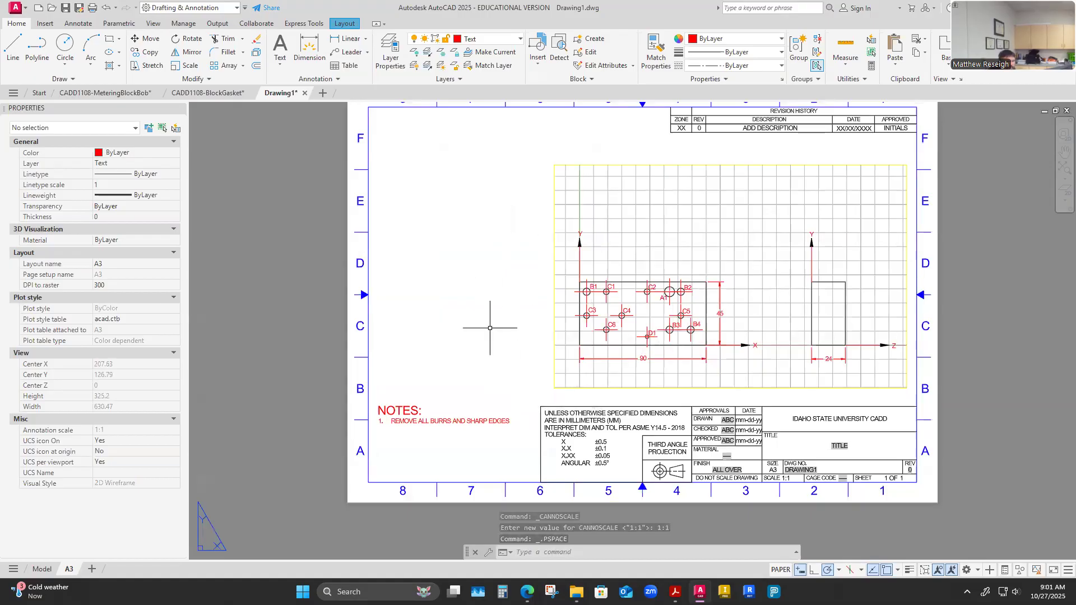
click(516, 40)
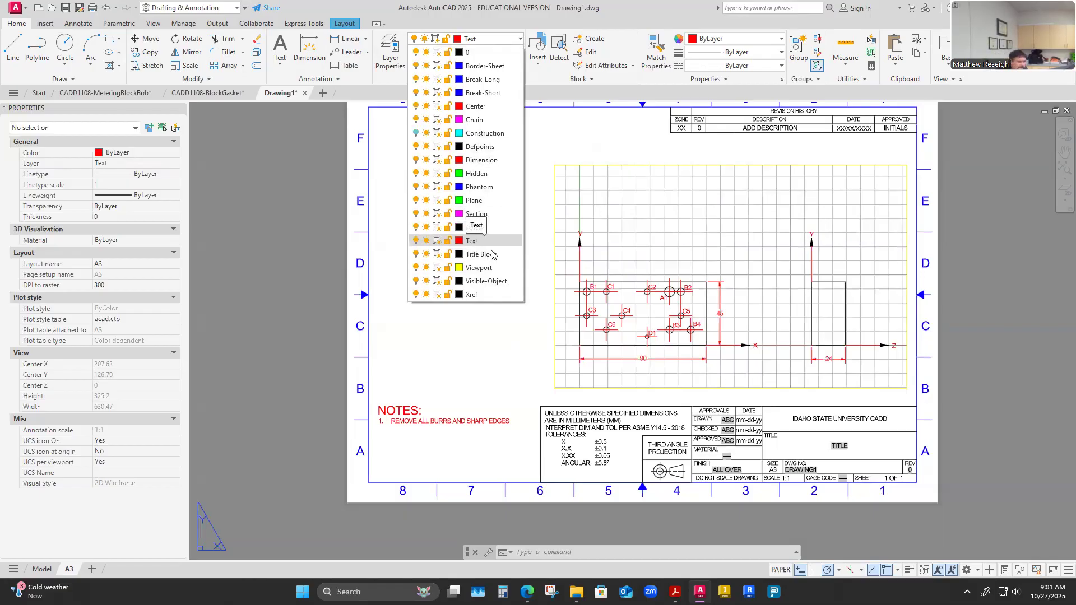
click(471, 243)
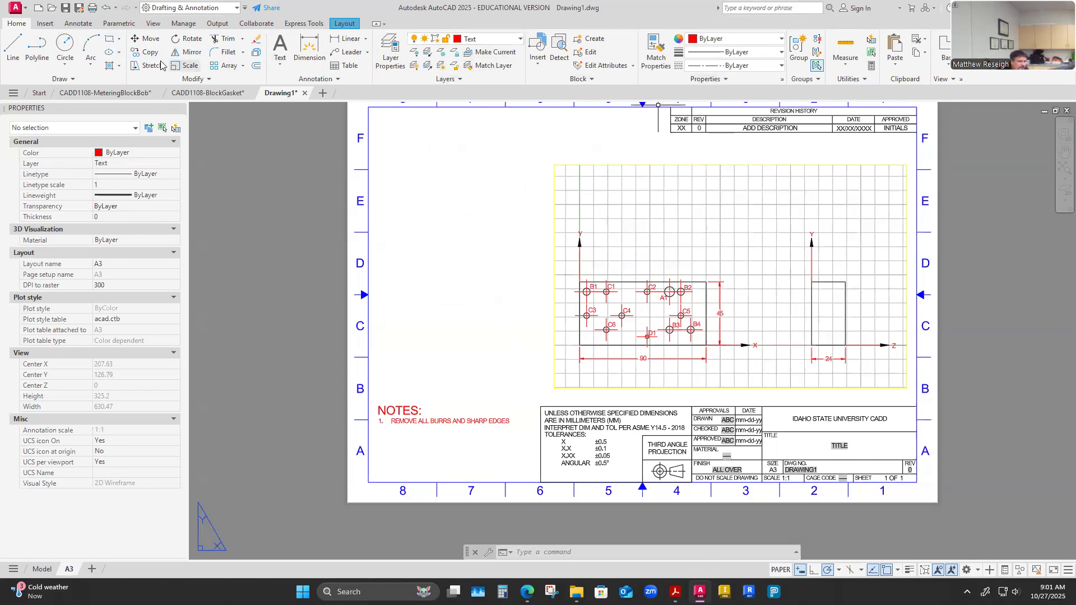
click(78, 23)
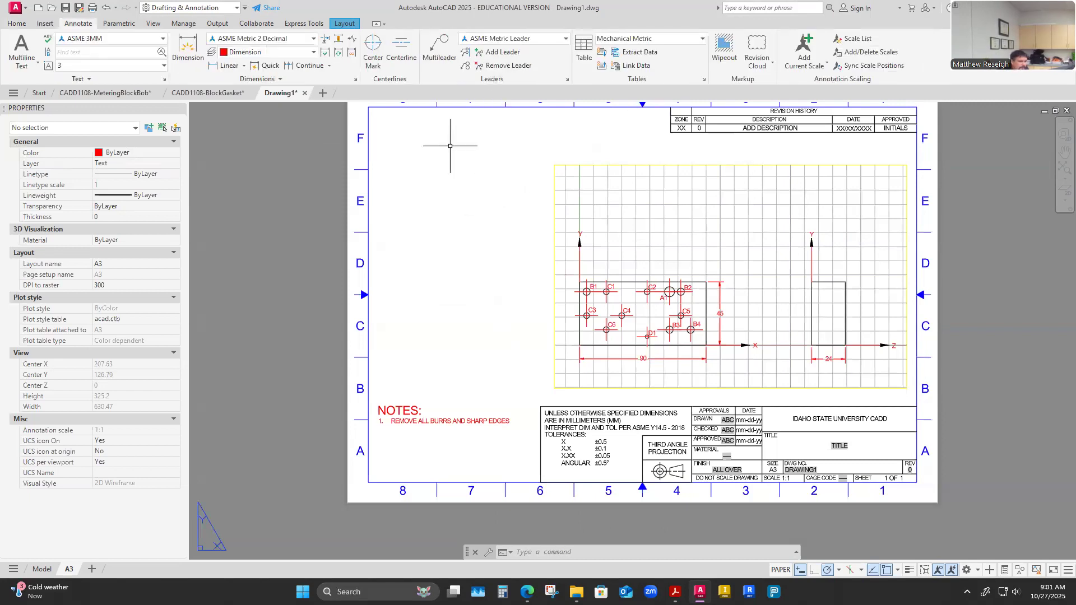
click(583, 63)
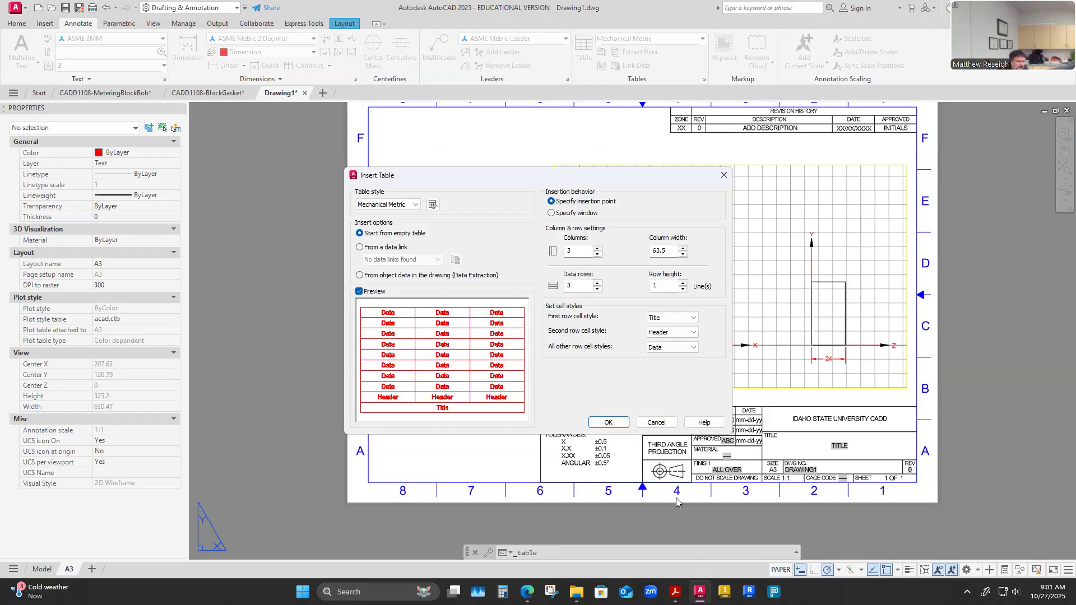
click(655, 422)
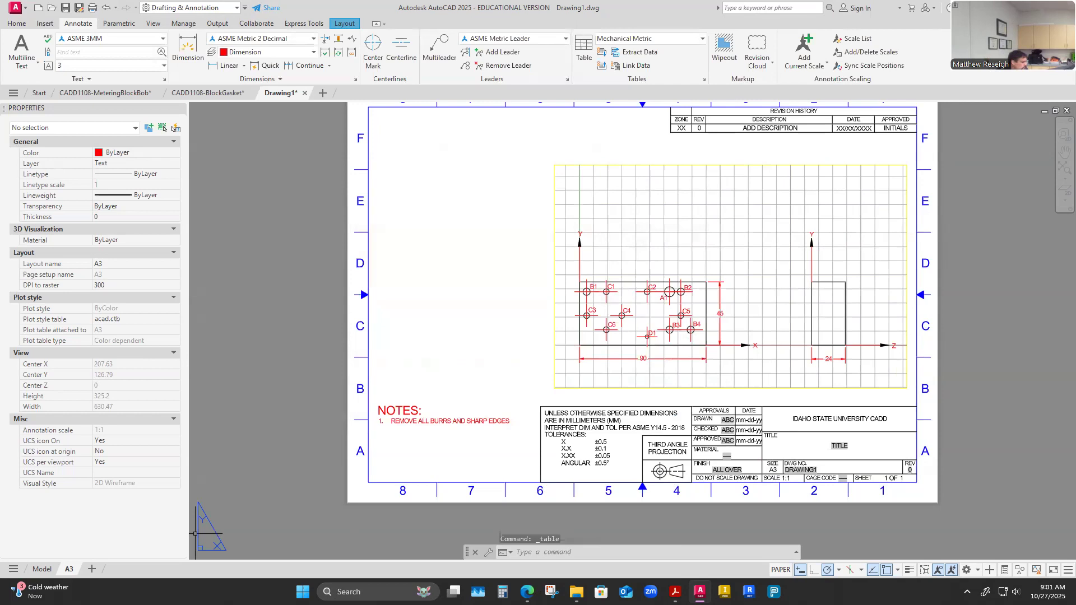
Switch to the course page in the browser and examine the hole table in the finished drawing.
key(alt+Tab)
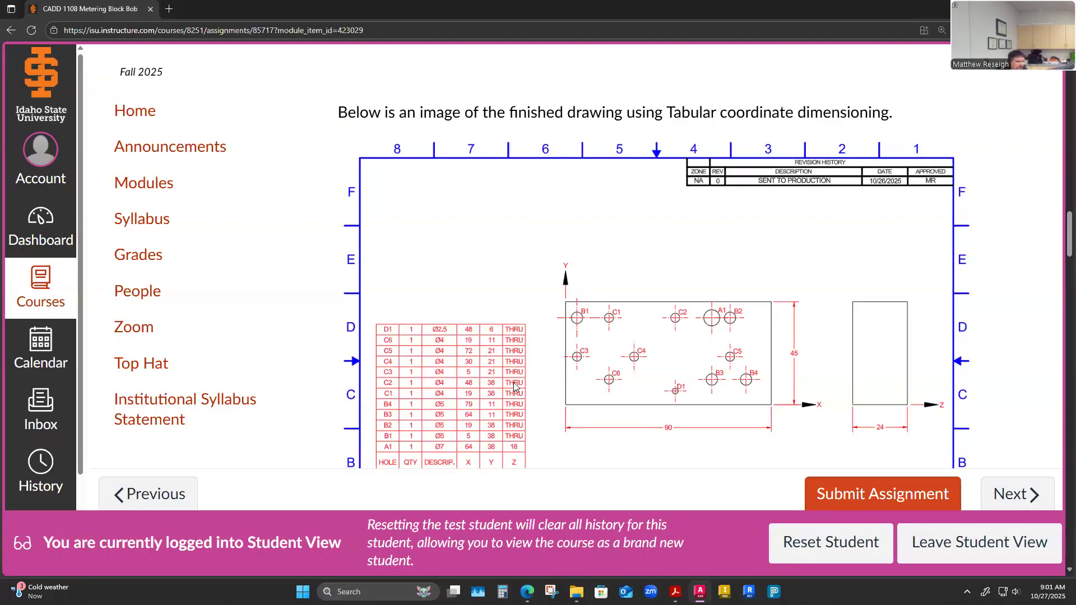
scroll(440, 355, down, 1)
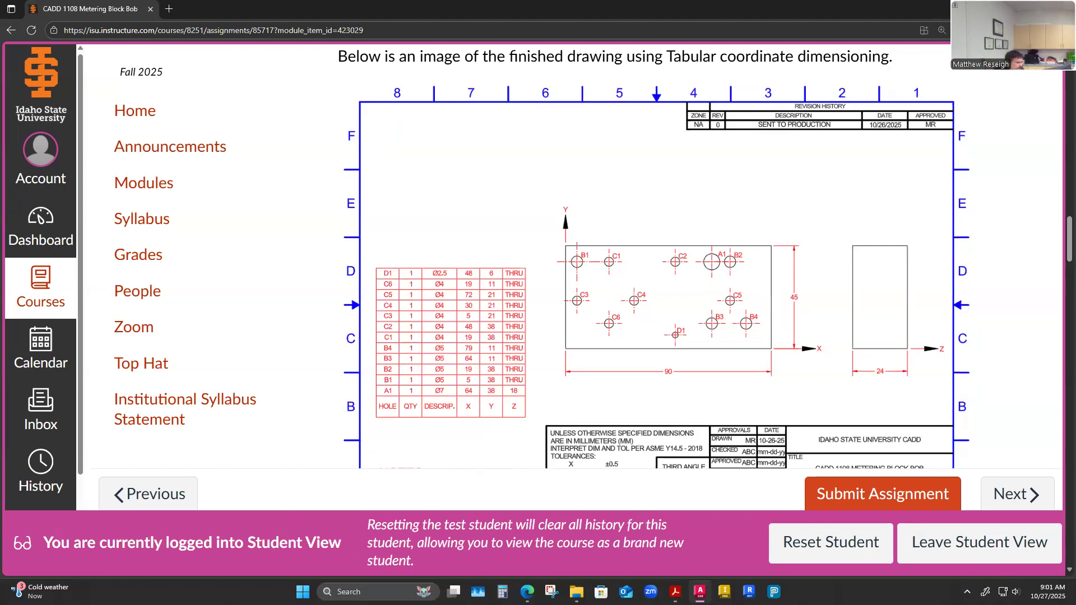
key(alt+Tab)
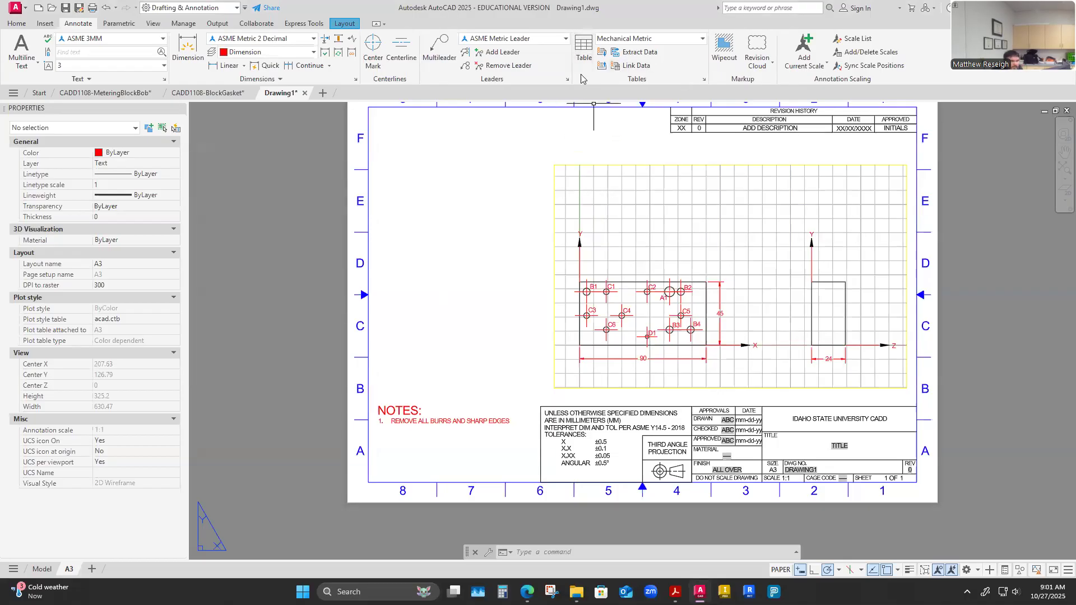
Start a new Mechanical Metric table and set it to 6 columns and 8 data rows.
click(583, 56)
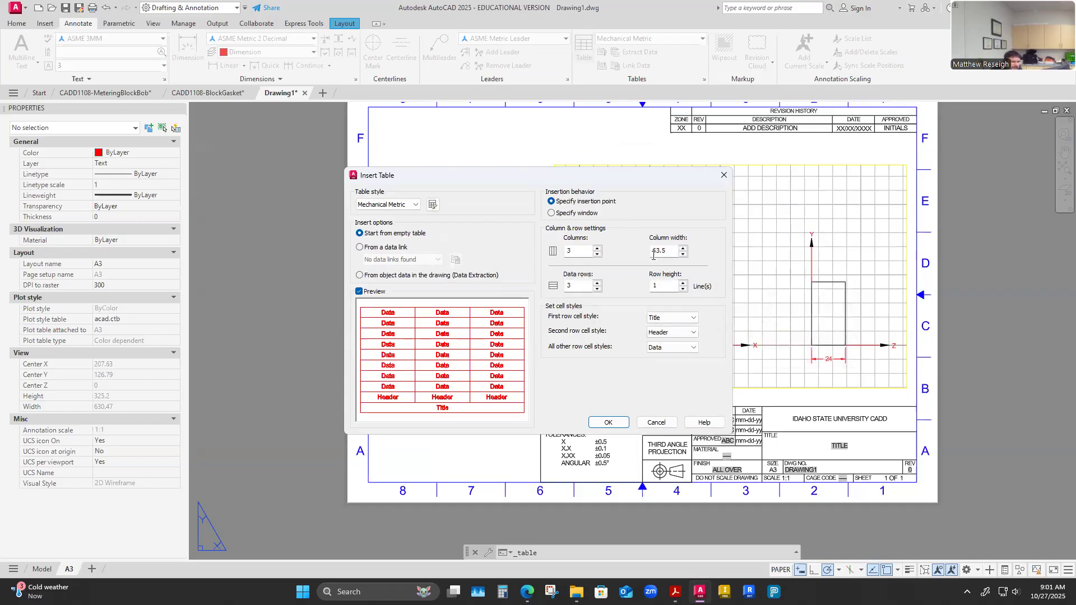
double_click(578, 253)
text(6)
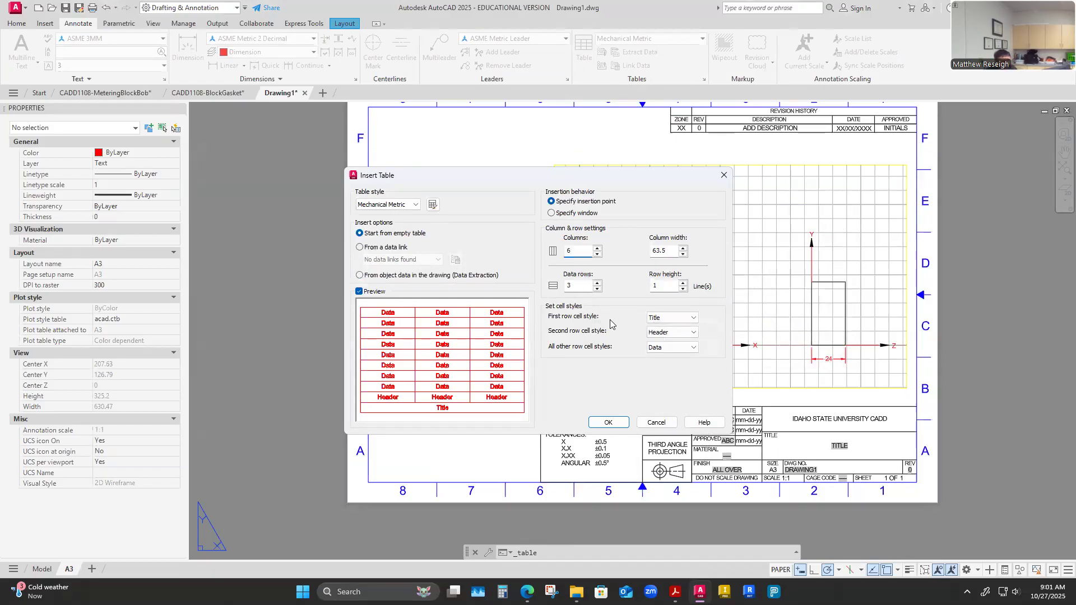
click(578, 284)
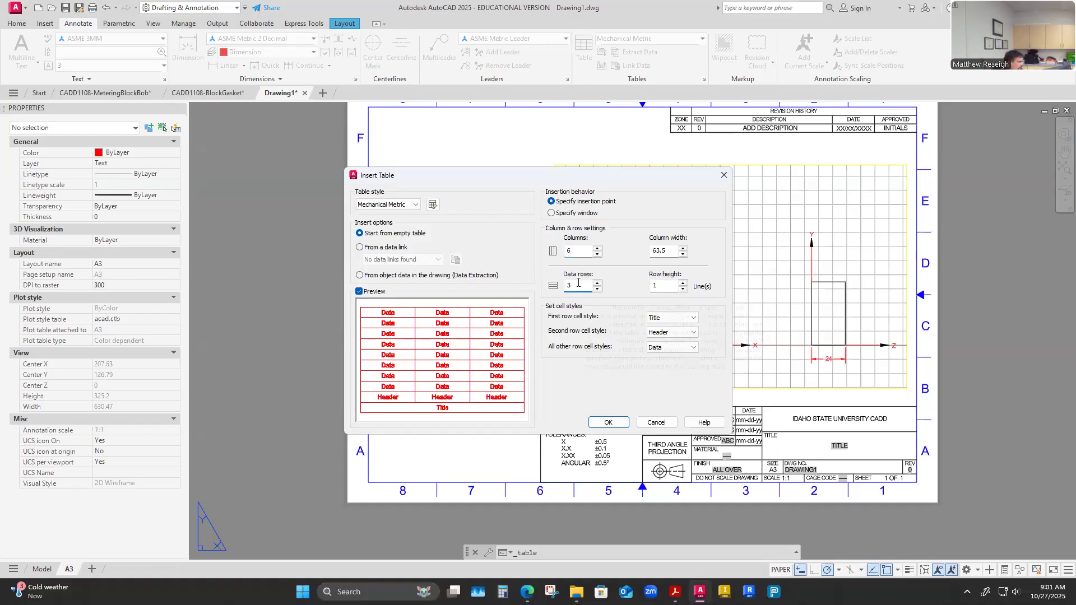
double_click(568, 286)
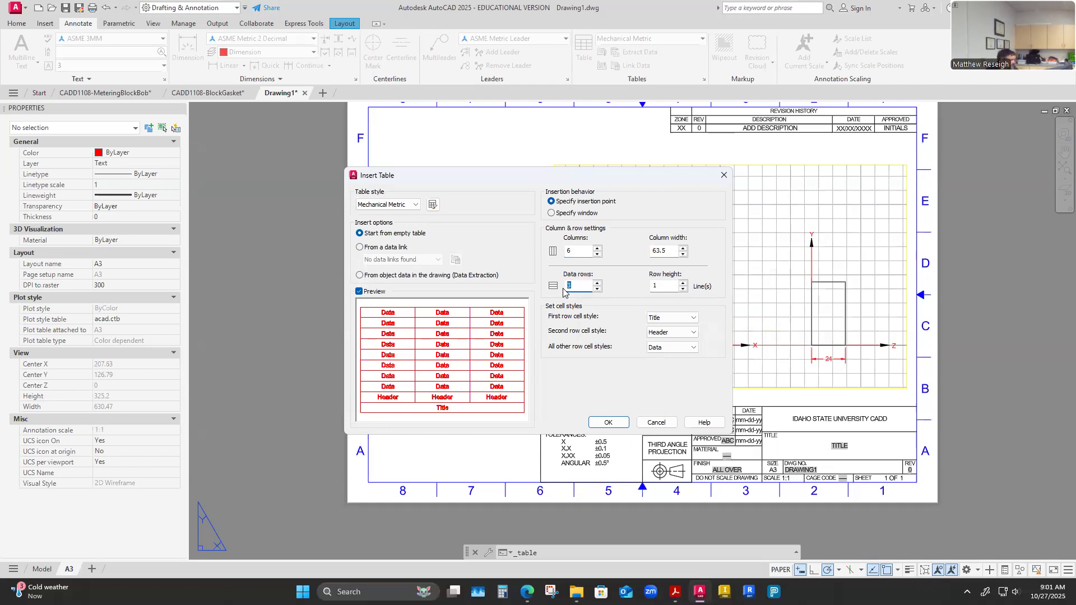
text(8)
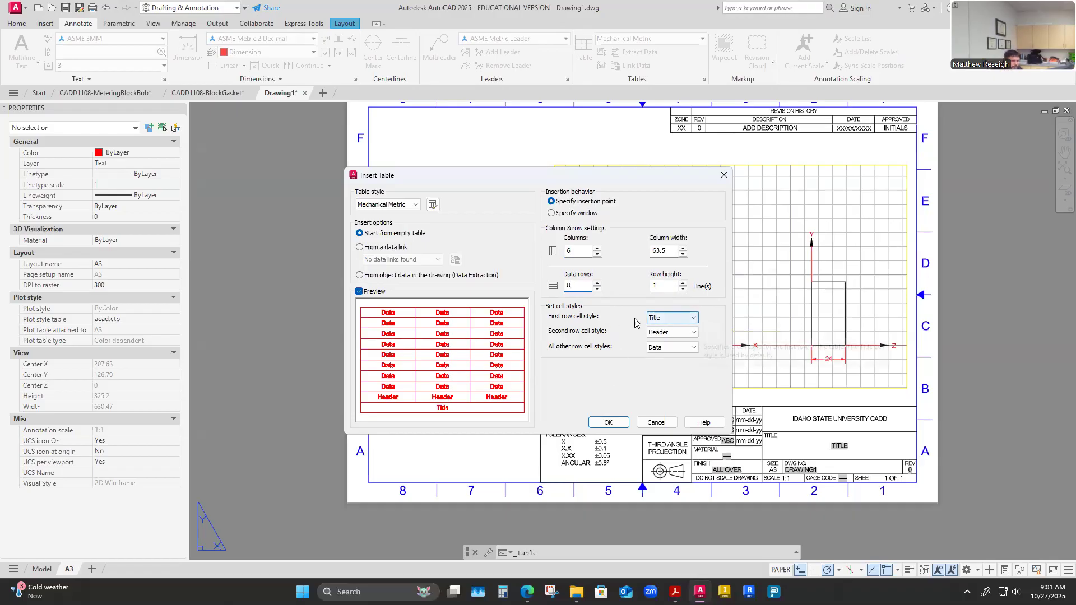
Review the cell style choices for the table's first row, second row and all other rows.
click(693, 318)
click(693, 319)
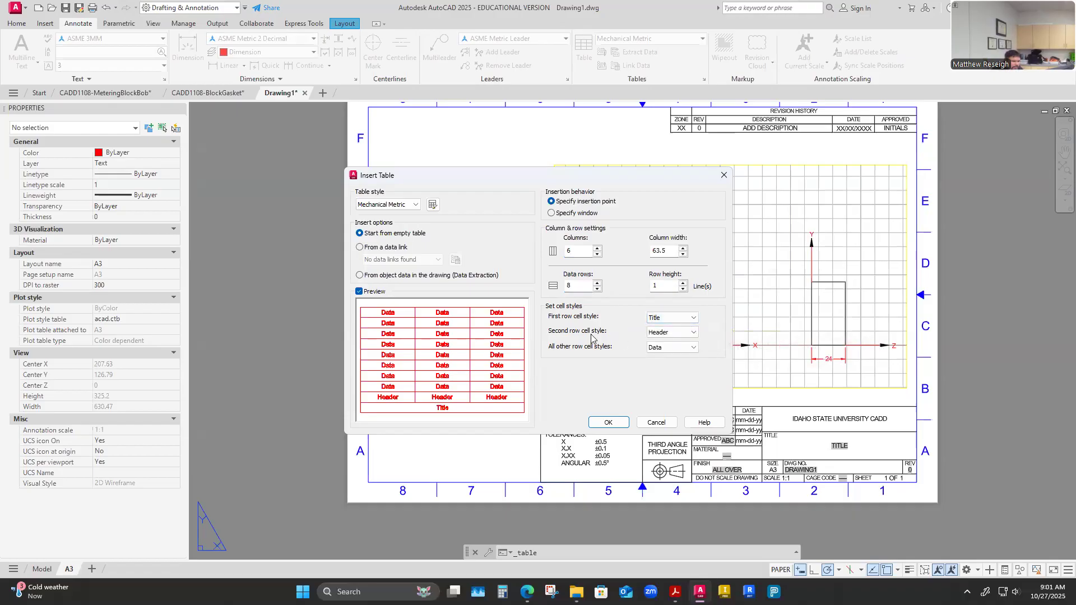
click(695, 334)
click(694, 333)
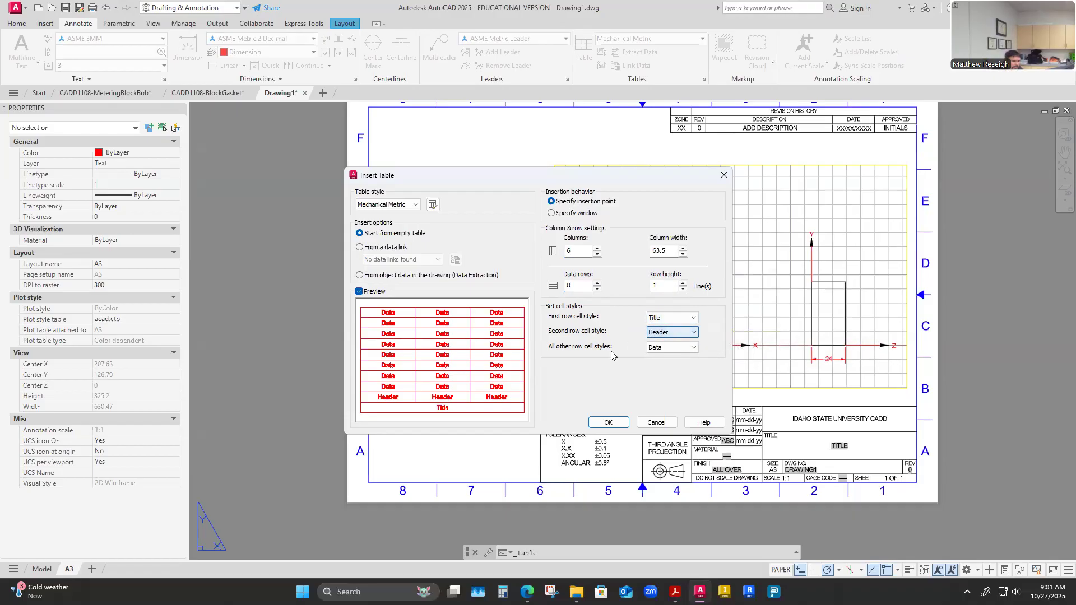
click(694, 347)
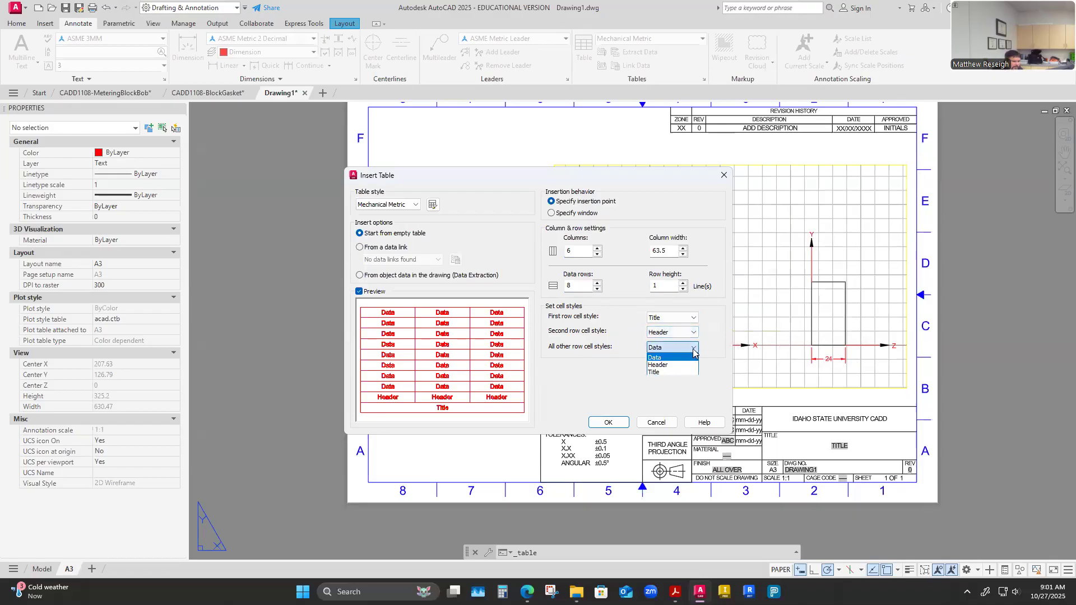
click(683, 395)
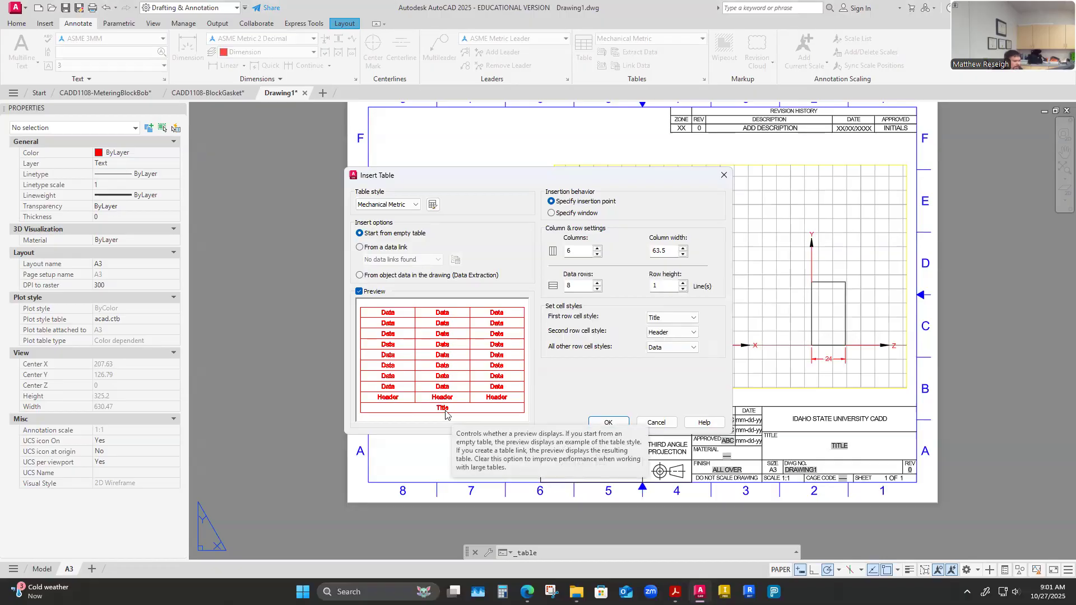
click(690, 319)
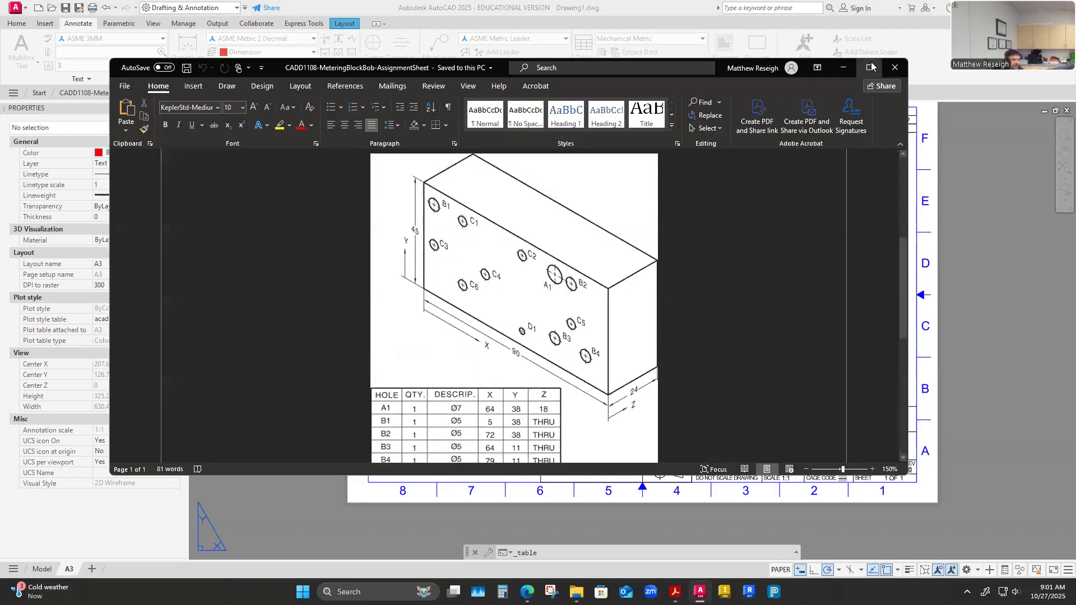
Return to AutoCAD and set the new table's first row cell style to Header and second row cell style to Data.
click(871, 67)
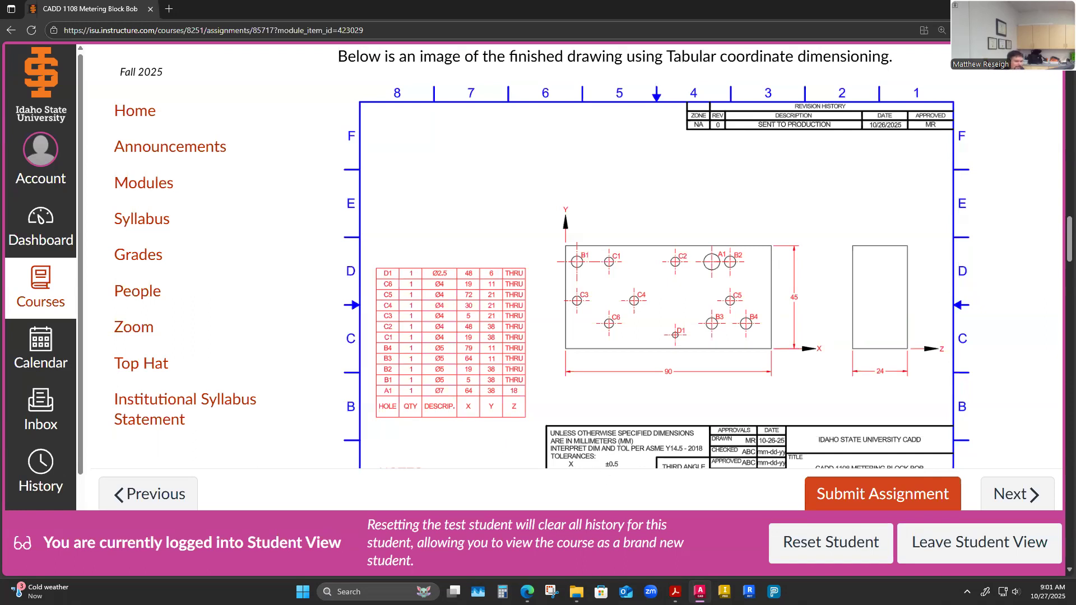
click(699, 592)
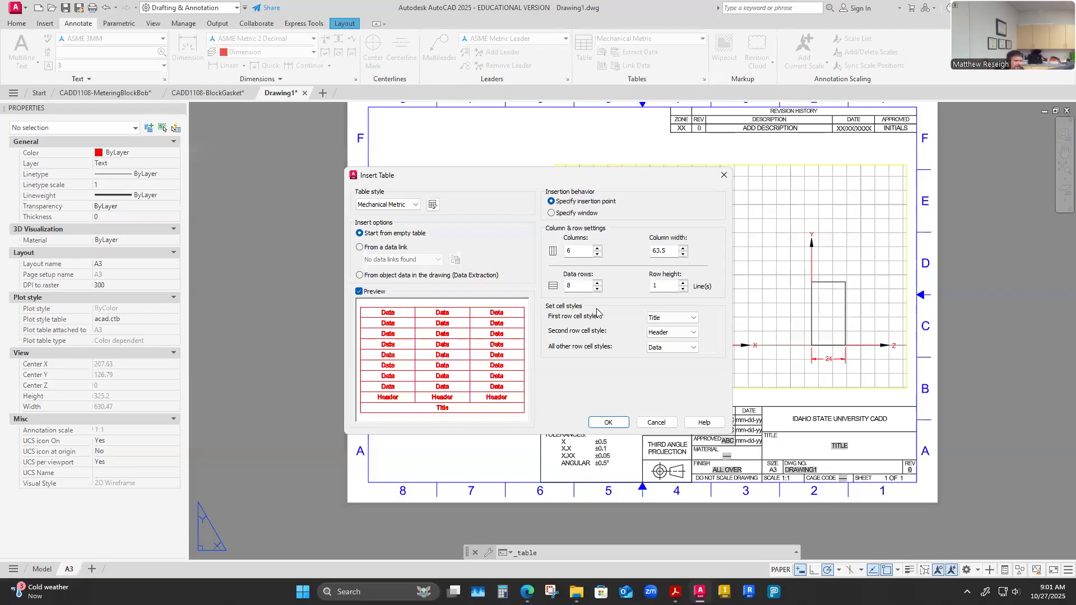
click(673, 317)
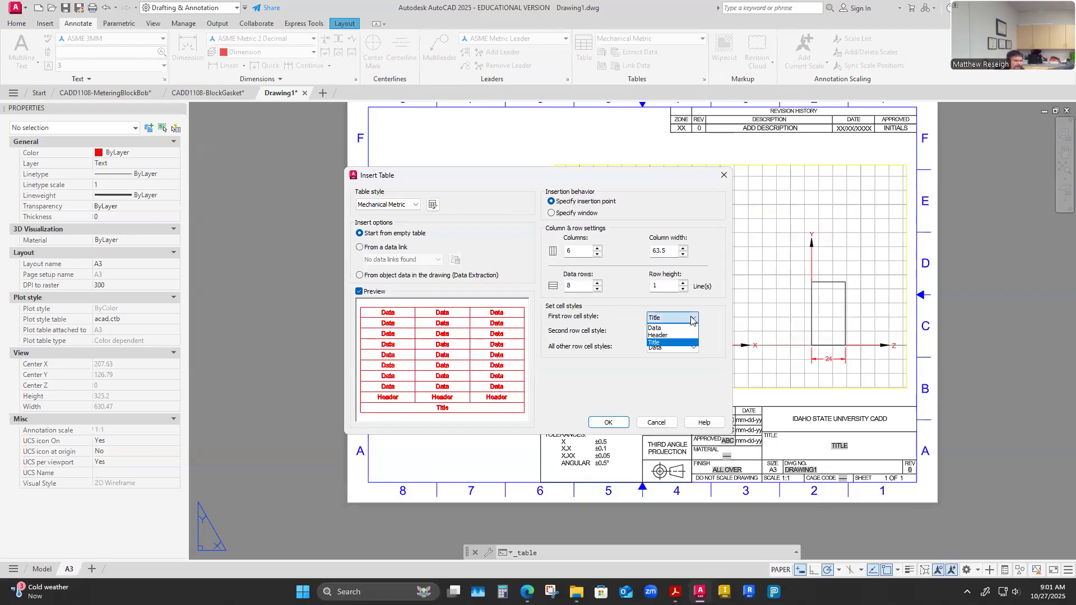
click(667, 339)
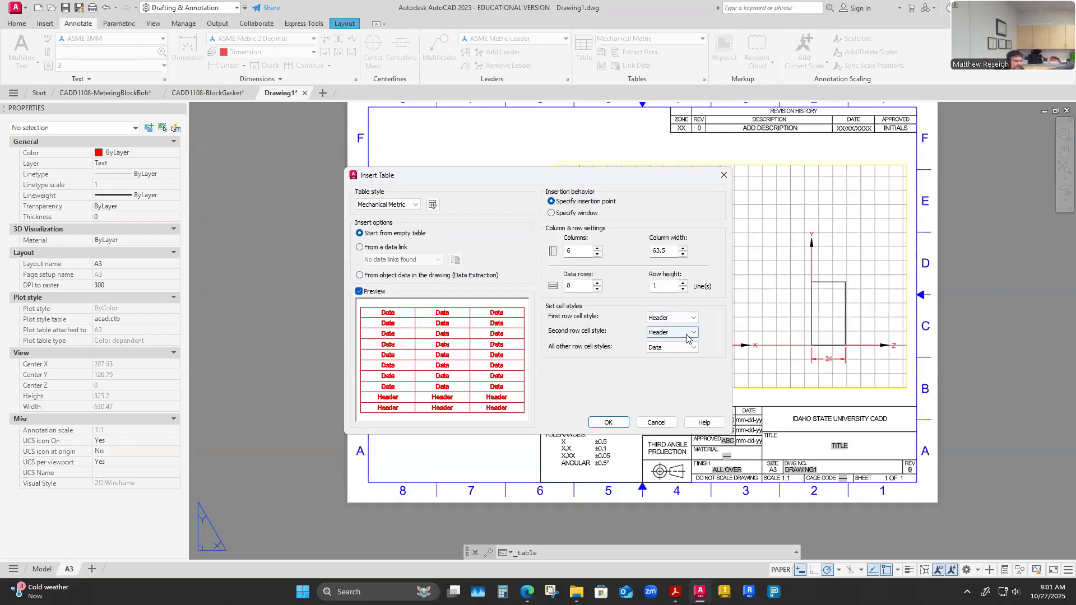
click(693, 333)
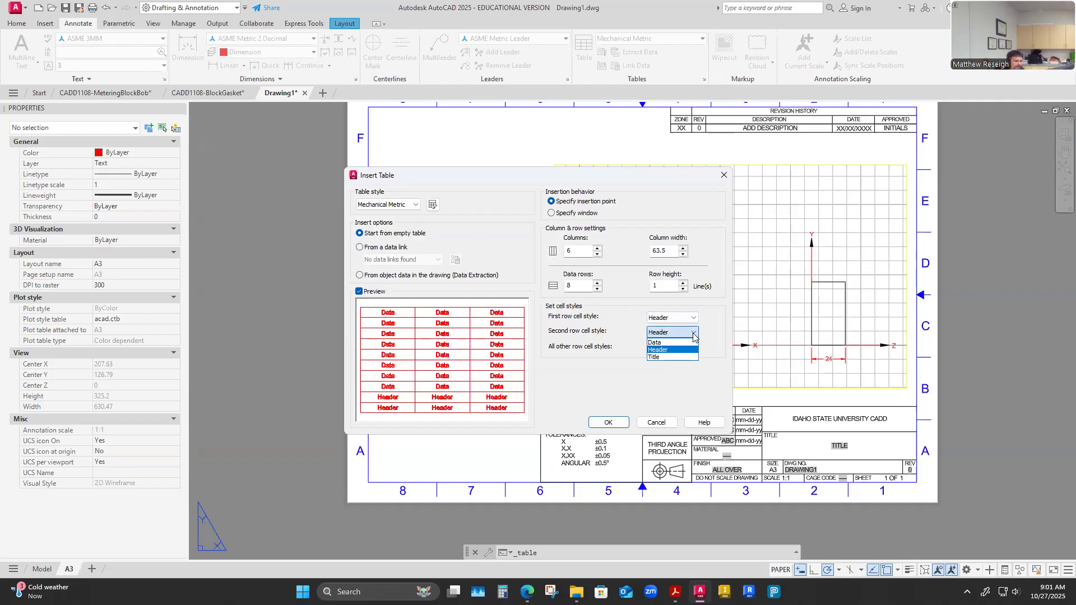
click(657, 343)
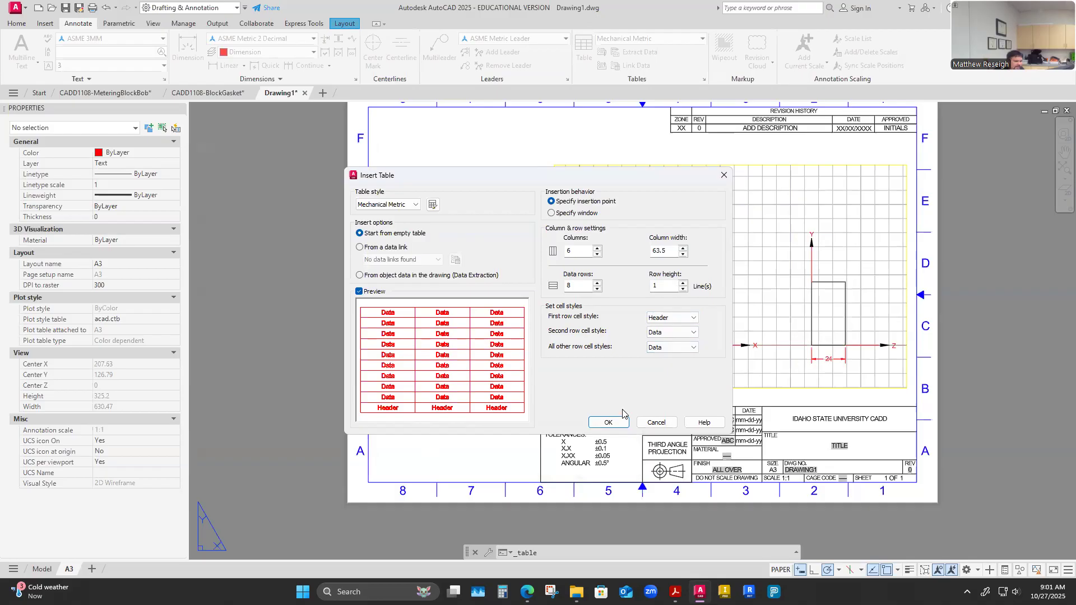
Accept the table settings and place the table in the empty area outside the A3 sheet, beside its zone-8 edge.
click(608, 422)
scroll(386, 347, down, 3)
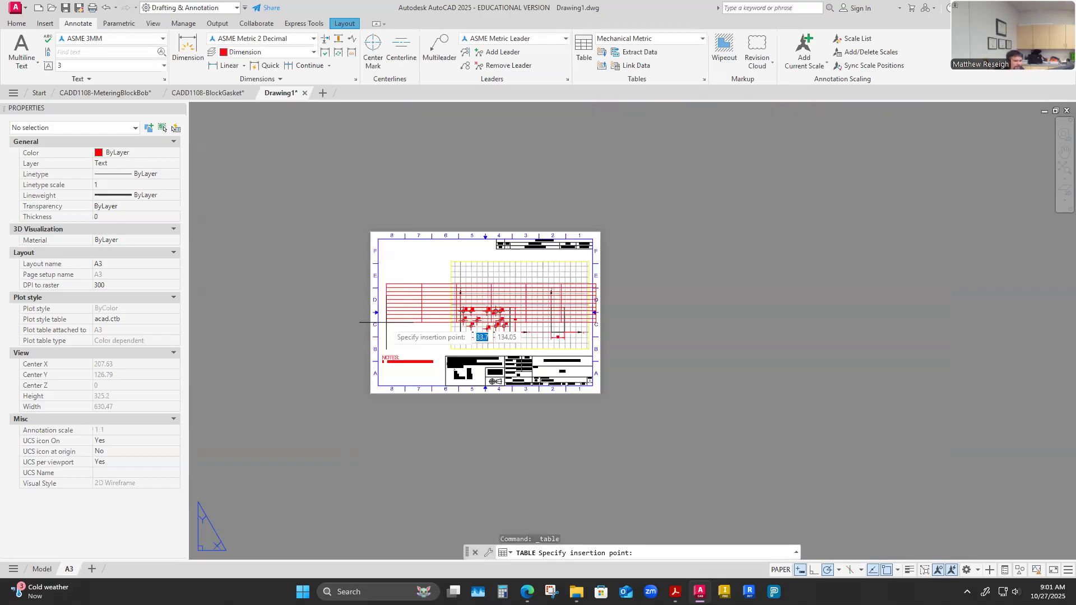
scroll(381, 326, up, 3)
scroll(381, 326, down, 4)
scroll(244, 341, up, 4)
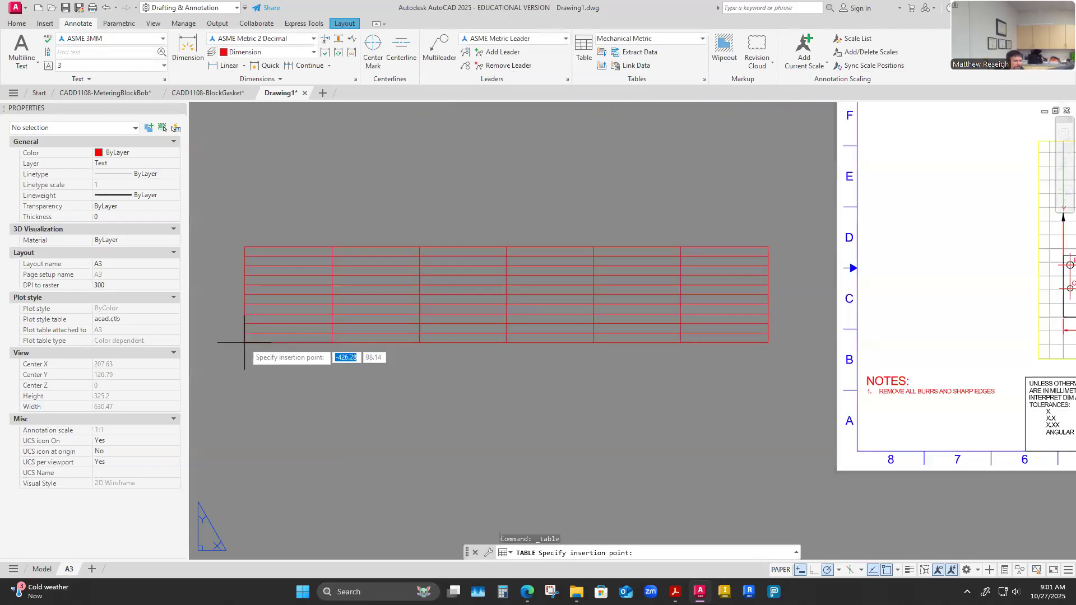
scroll(288, 334, down, 3)
scroll(288, 334, up, 4)
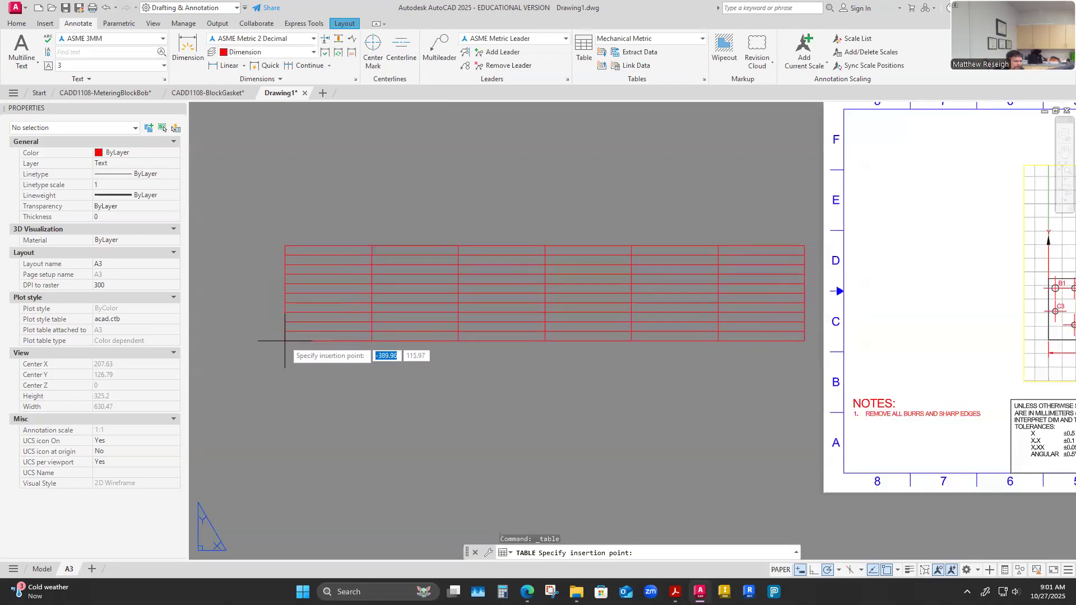
click(285, 340)
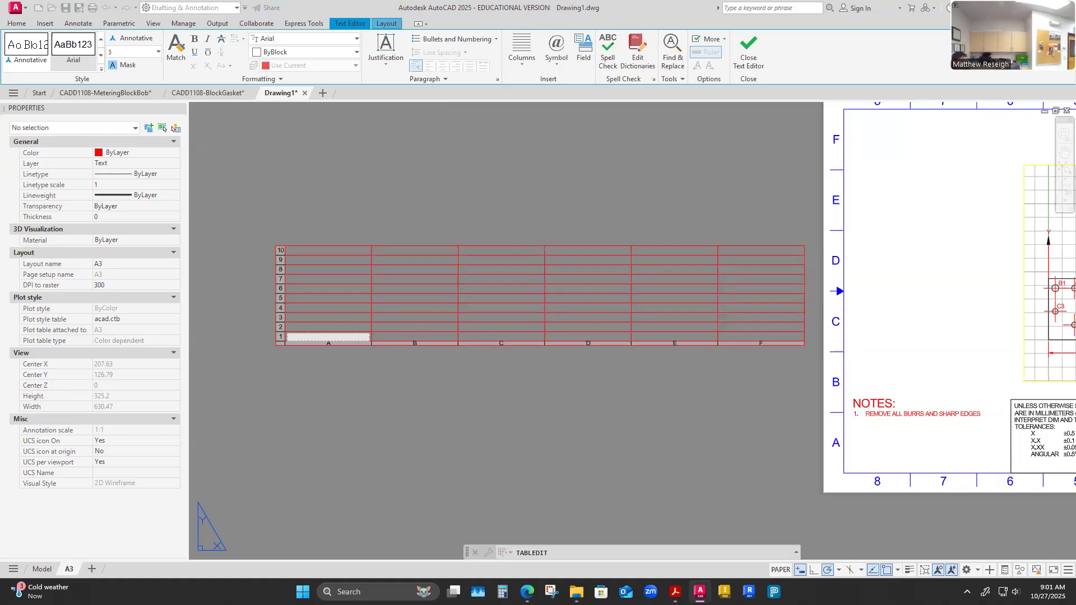
Check the hole table in the Word assignment sheet, return to AutoCAD and enter HOLE as the header of column A.
key(alt+Tab)
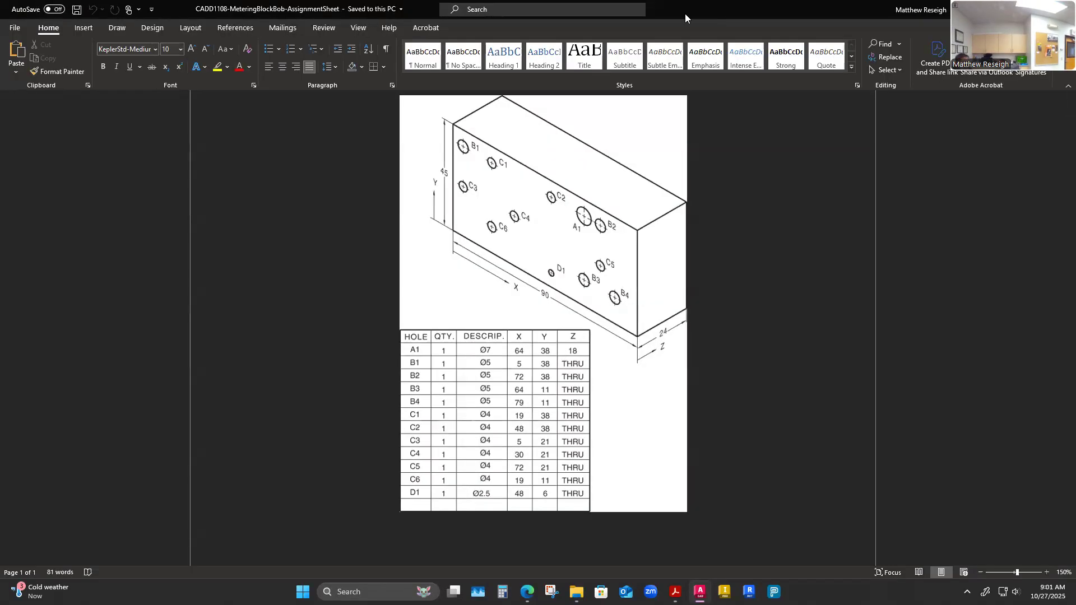
key(alt+Tab)
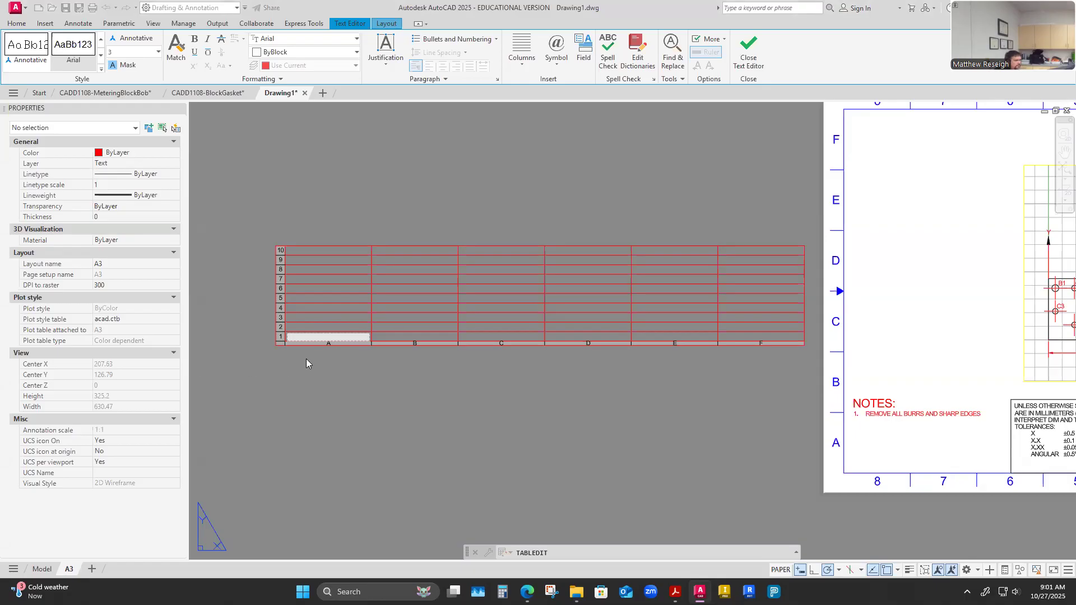
text(HOLE)
key(Tab)
key(Left)
key(Right)
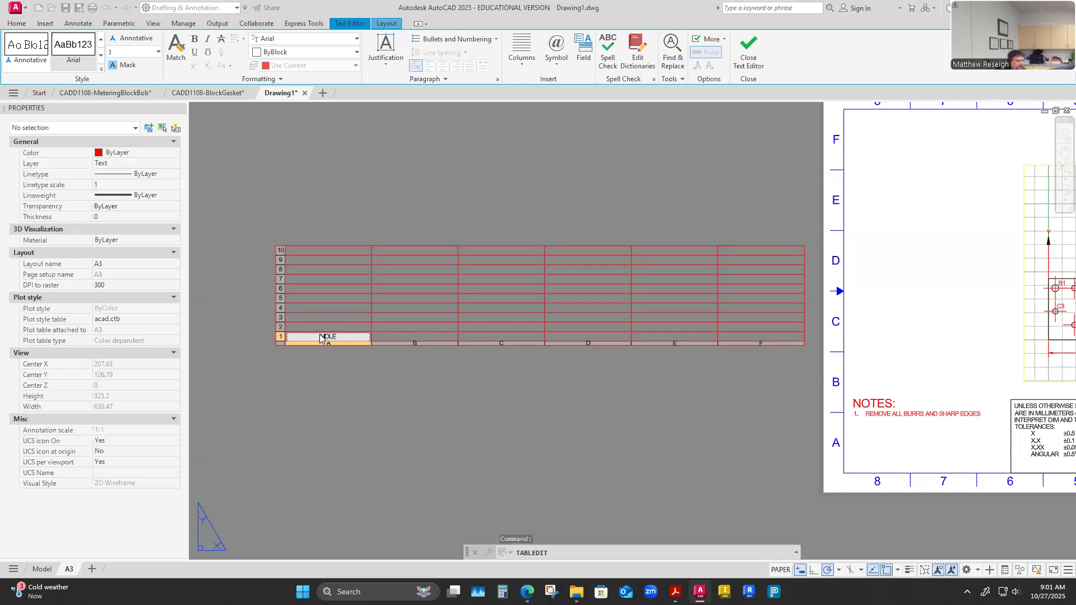
scroll(238, 349, up, 2)
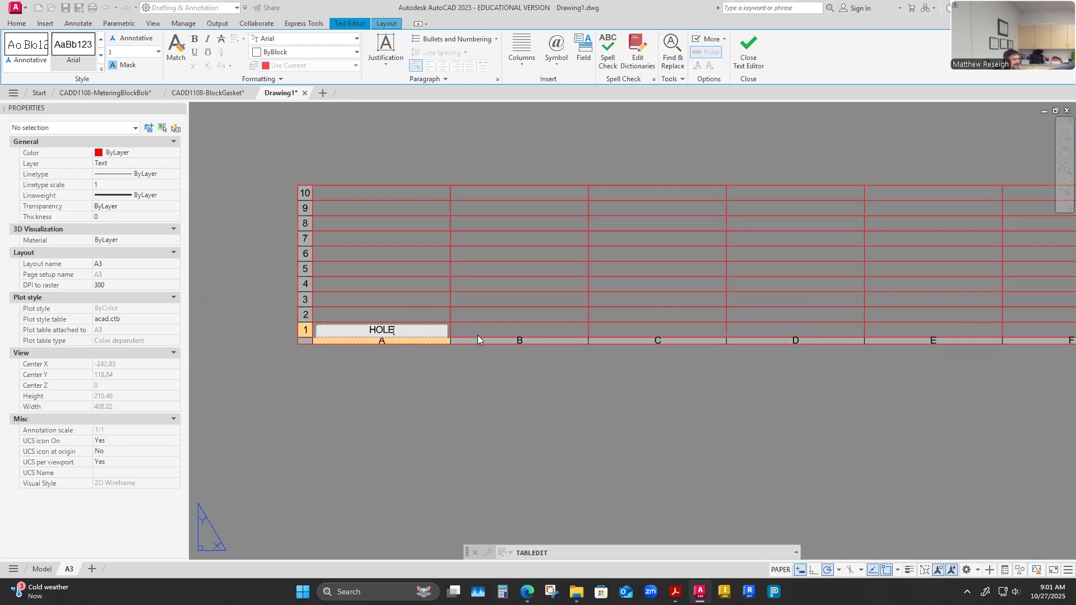
key(Escape)
Move the cell selection around the table and review the alignment choices for a data cell in column B.
click(413, 330)
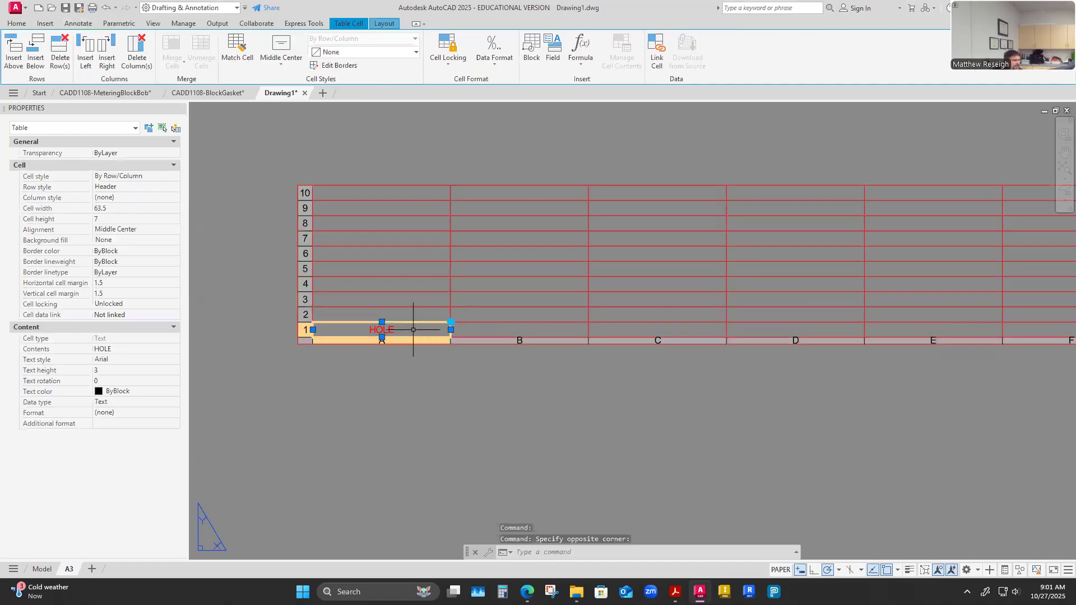
key(Right)
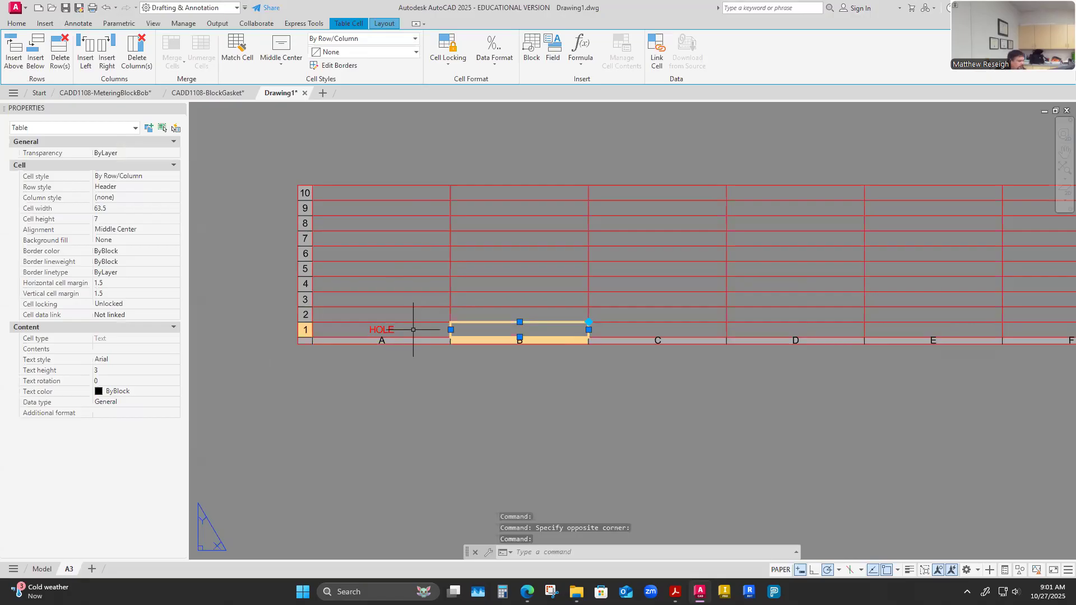
key(Up)
key(Up)
key(Up)
key(Up)
key(Right)
key(Right)
key(Right)
key(Left)
key(Down)
key(Left)
key(Left)
key(Left)
key(Up)
key(Up)
key(Up)
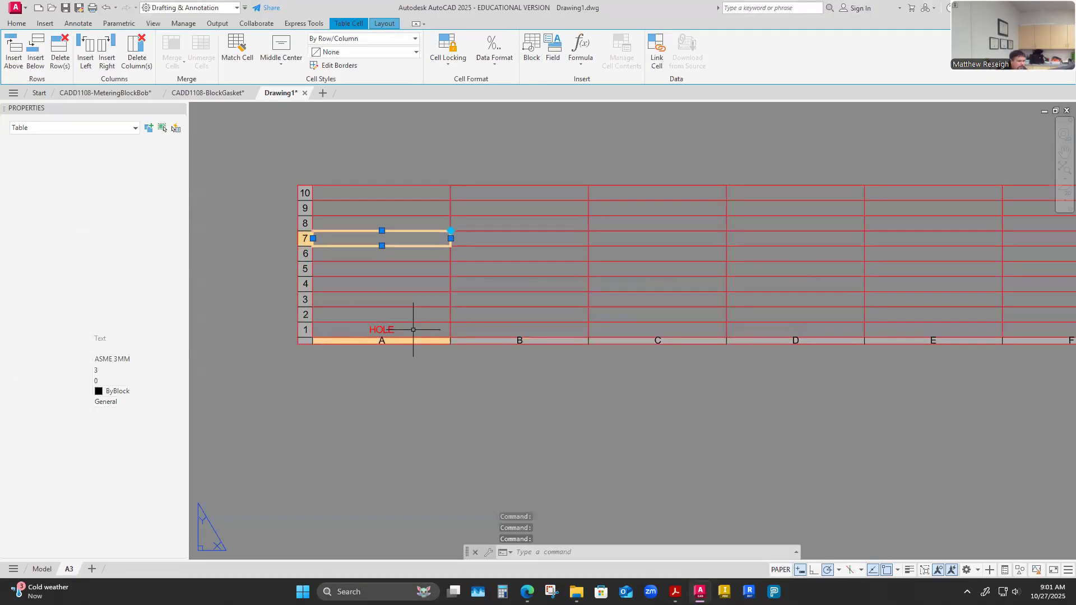
key(Right)
key(Right)
key(Right)
key(Right)
key(Down)
key(Down)
key(Down)
key(Down)
key(Down)
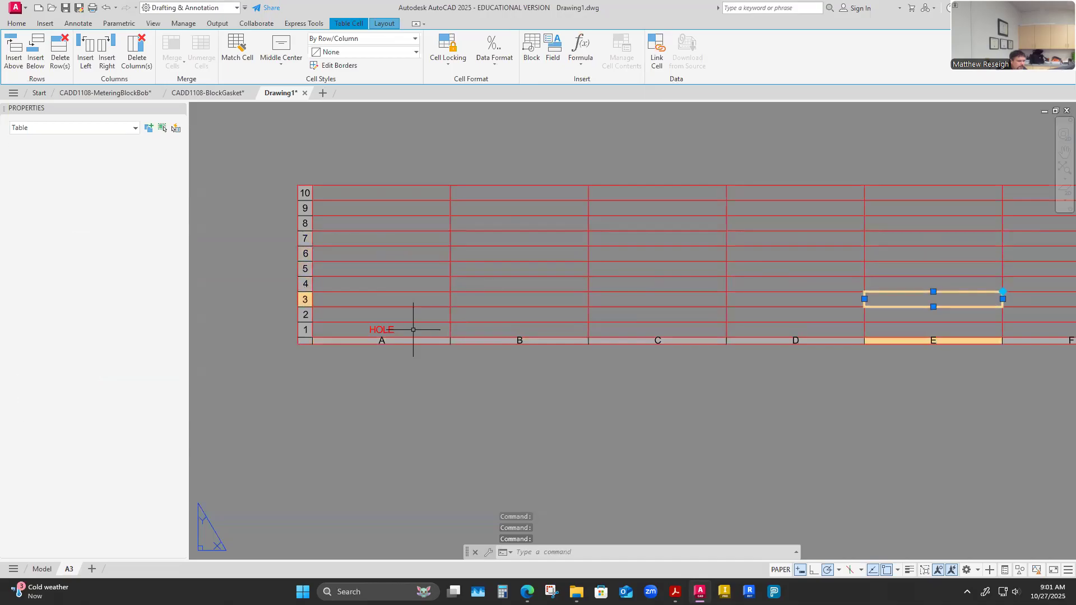
key(Left)
key(Left)
key(Left)
key(Down)
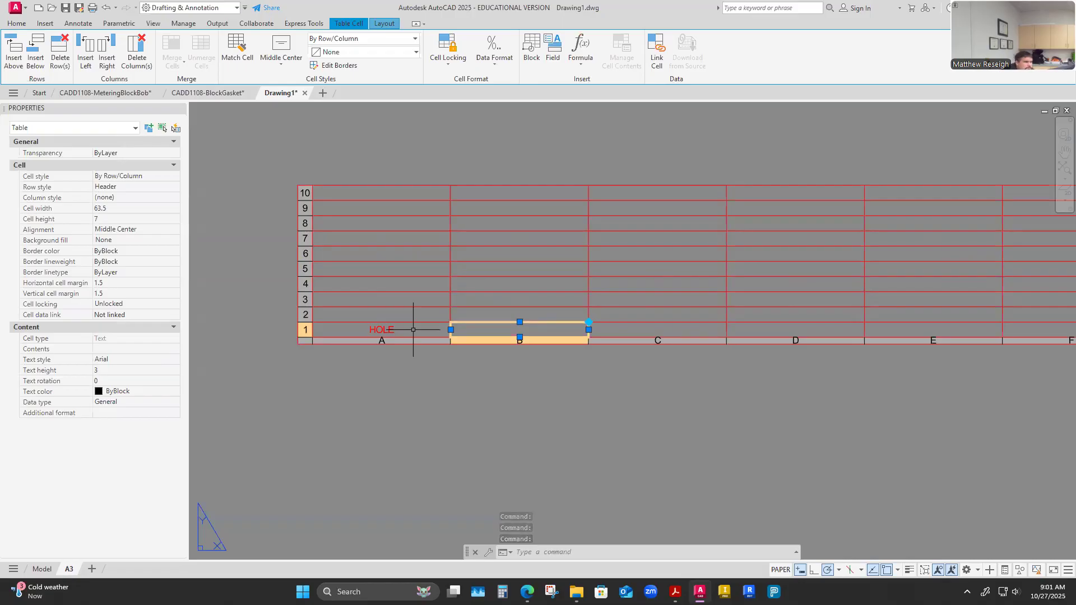
key(Up)
key(Up)
key(Up)
key(Up)
click(281, 68)
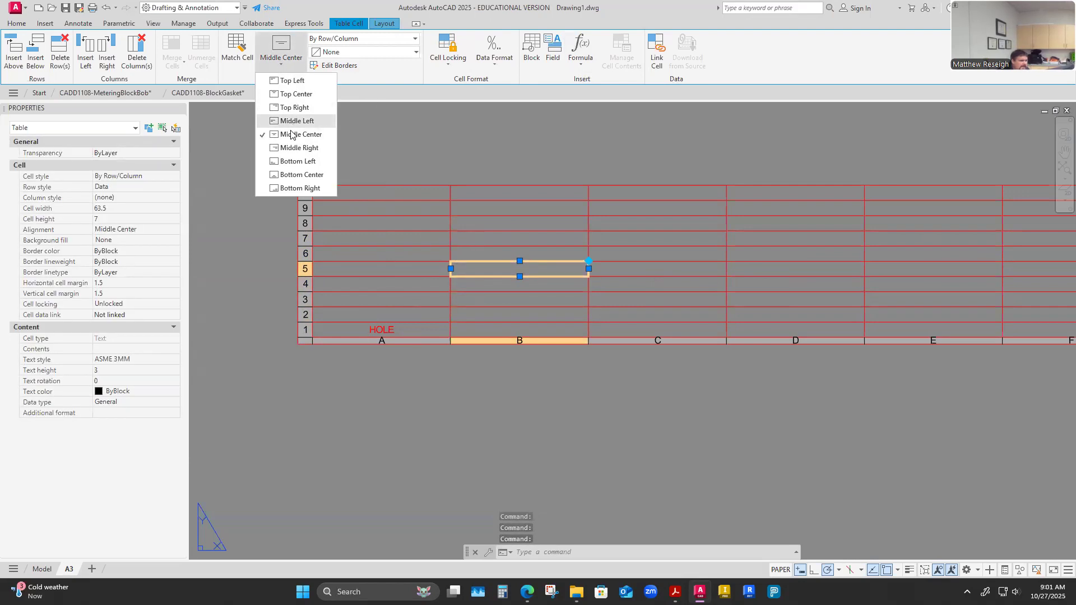
click(287, 62)
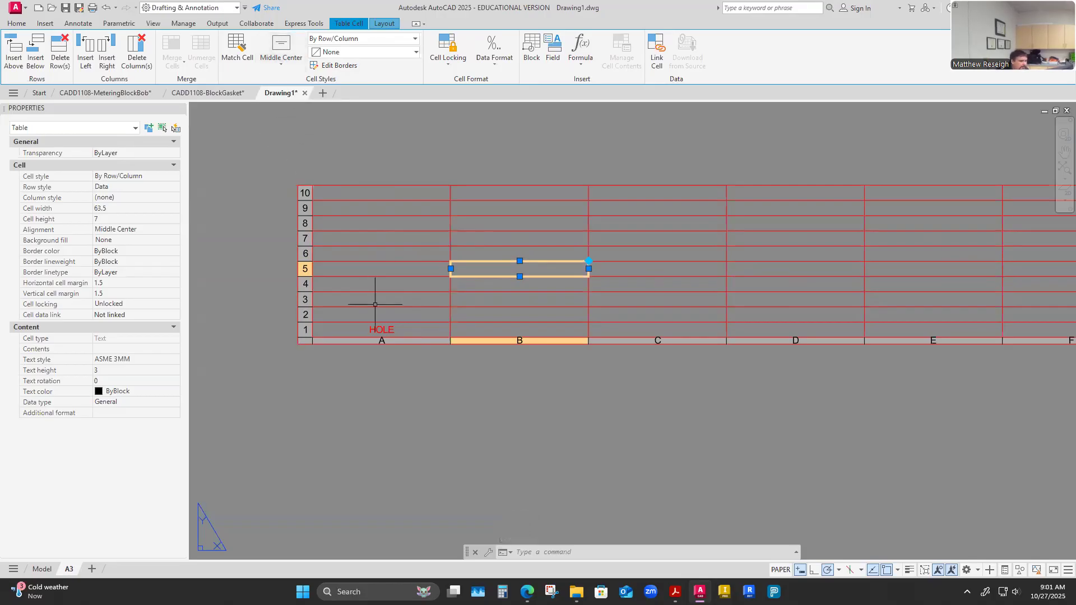
Enter QTY as the header of column B and DESC as the header of column C.
click(474, 333)
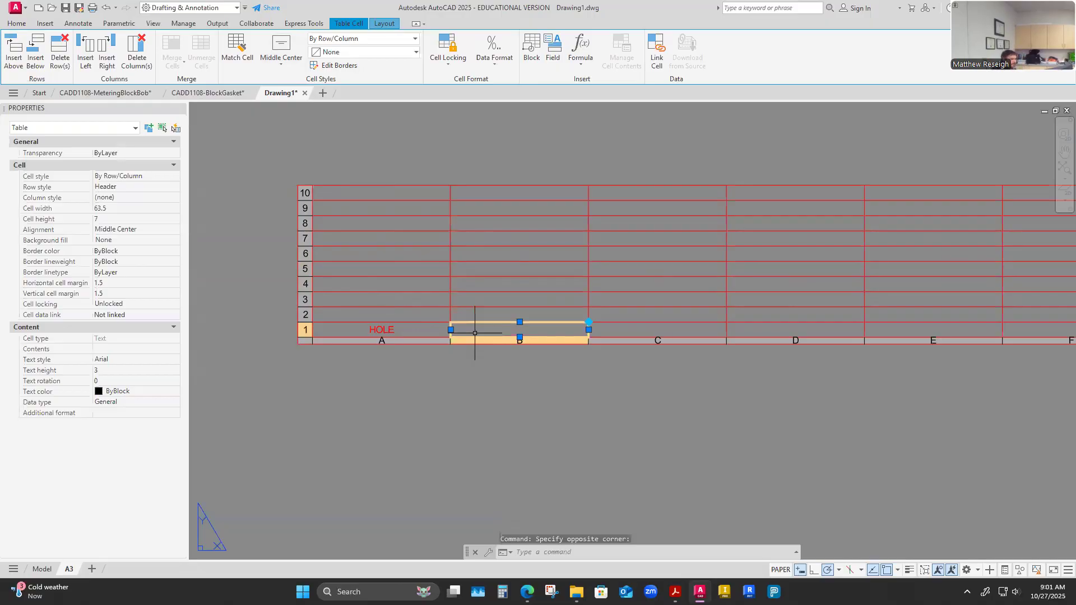
text(QTY)
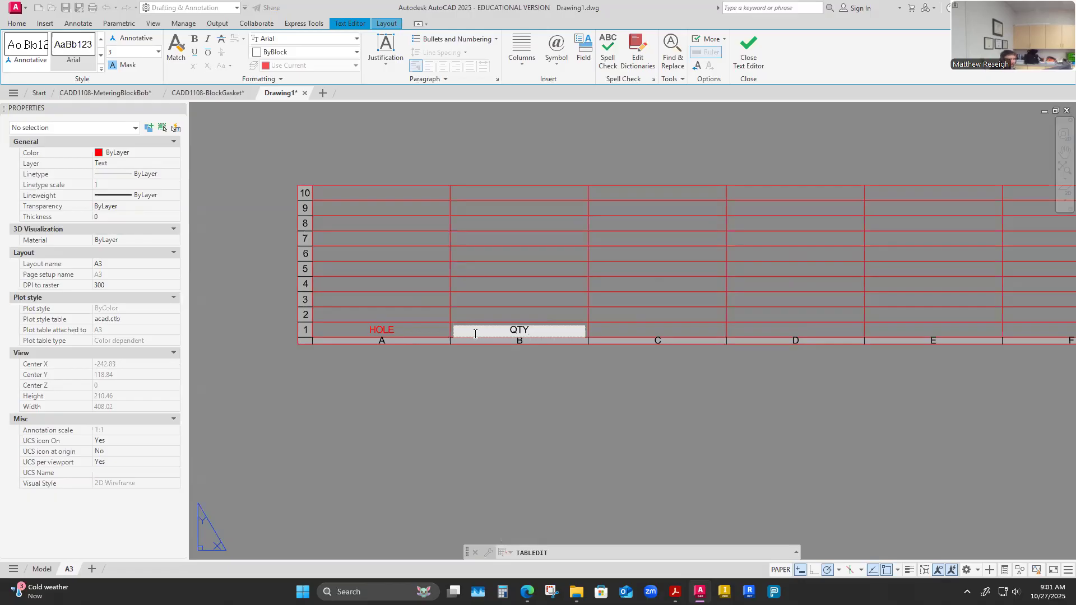
key(Tab)
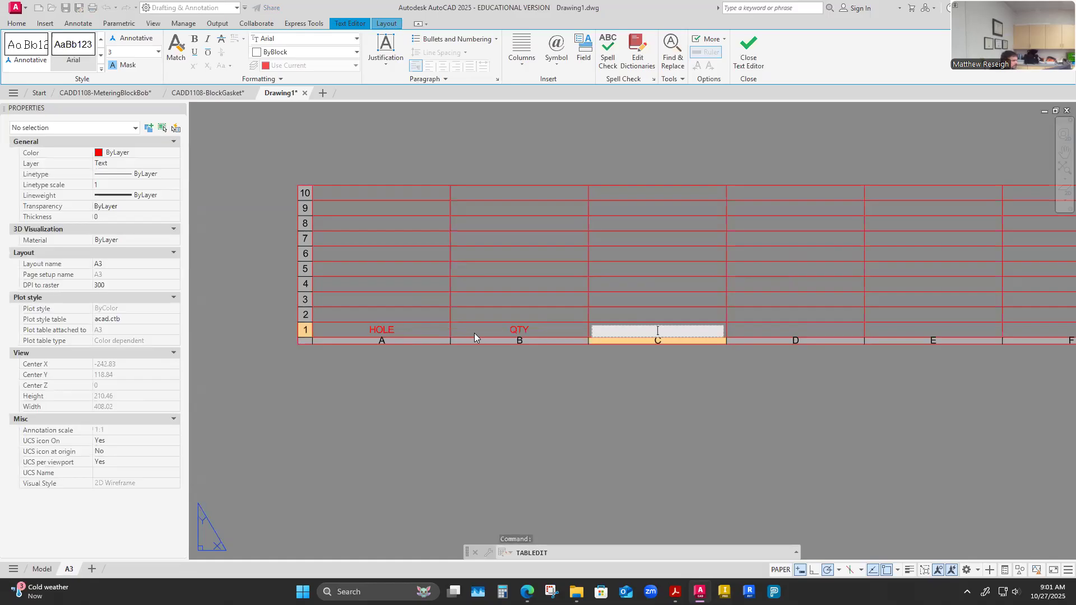
text(DESCRIP)
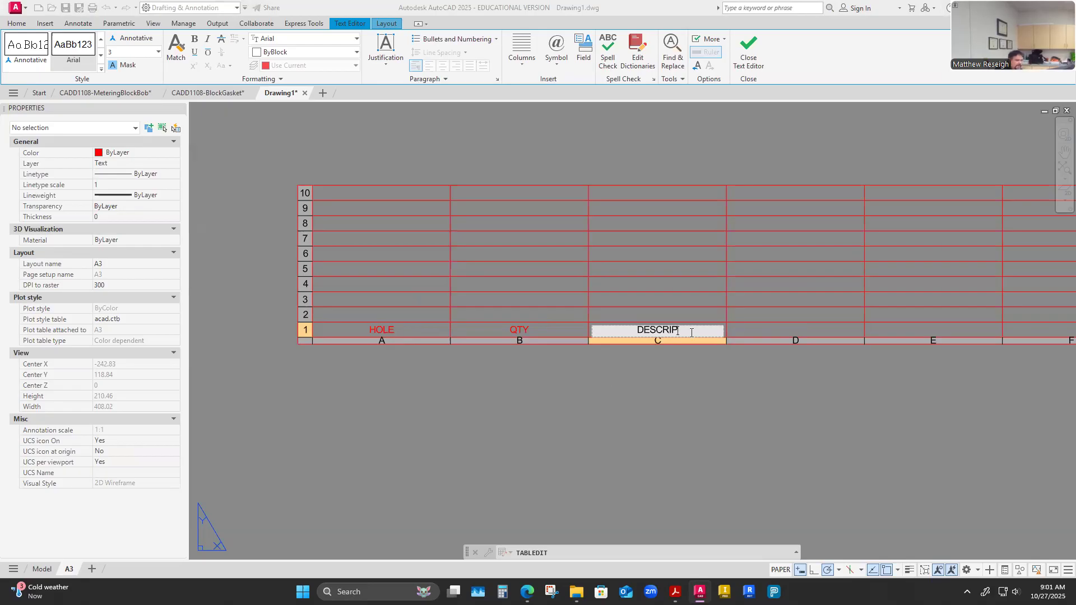
key(BackSpace)
key(BackSpace)
key(BackSpace)
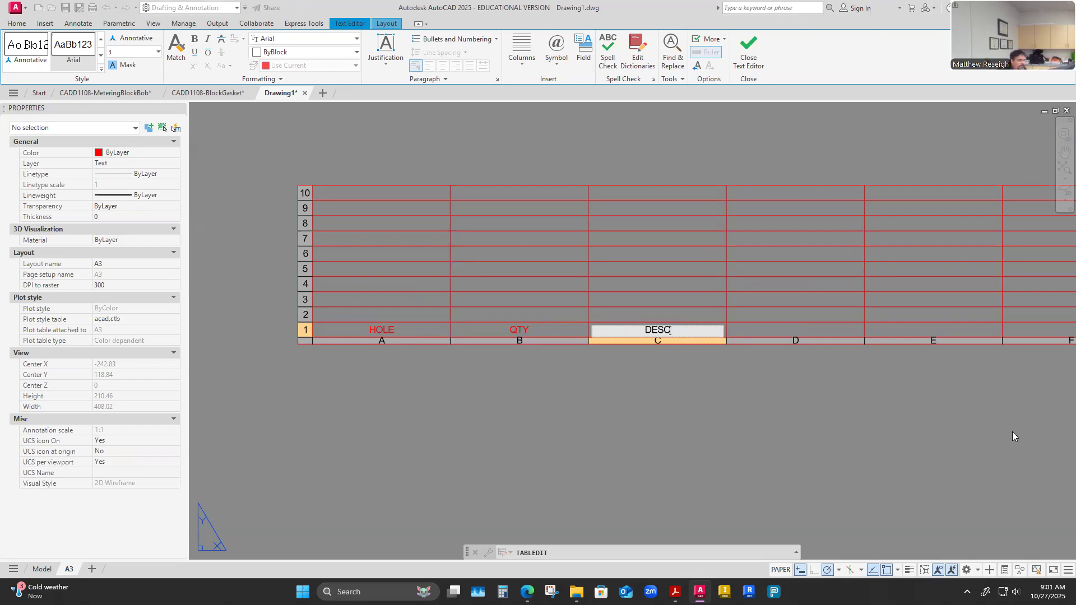
key(Tab)
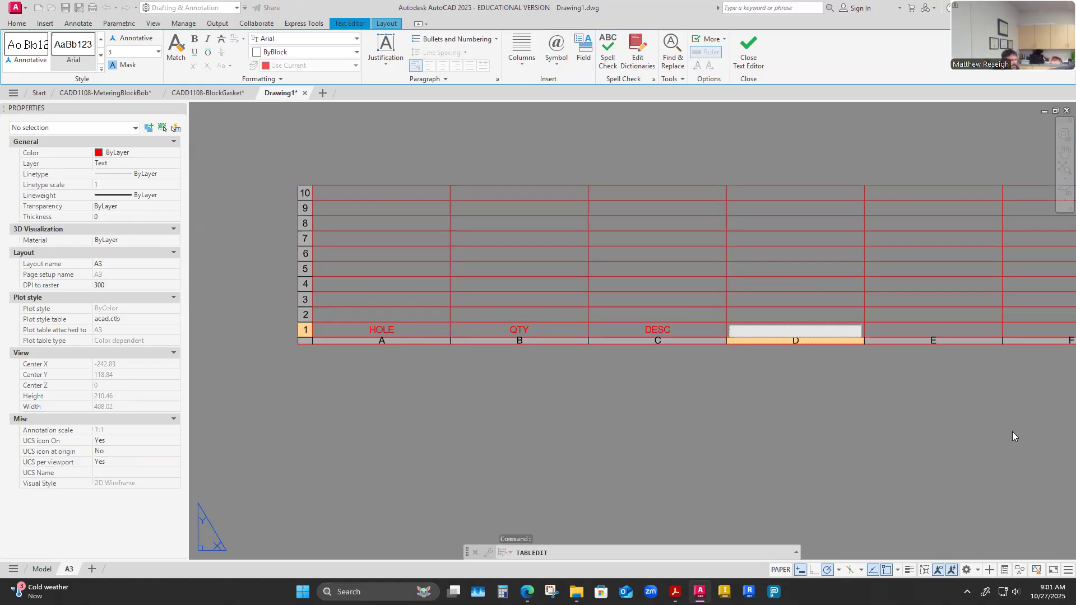
Enter X, Y and Z as the headers of columns D, E and F and finish editing the table.
text(X)
key(Tab)
text(Y)
key(Tab)
text(Z)
click(764, 415)
scroll(816, 409, down, 3)
scroll(817, 408, up, 3)
scroll(674, 388, down, 3)
scroll(508, 379, up, 4)
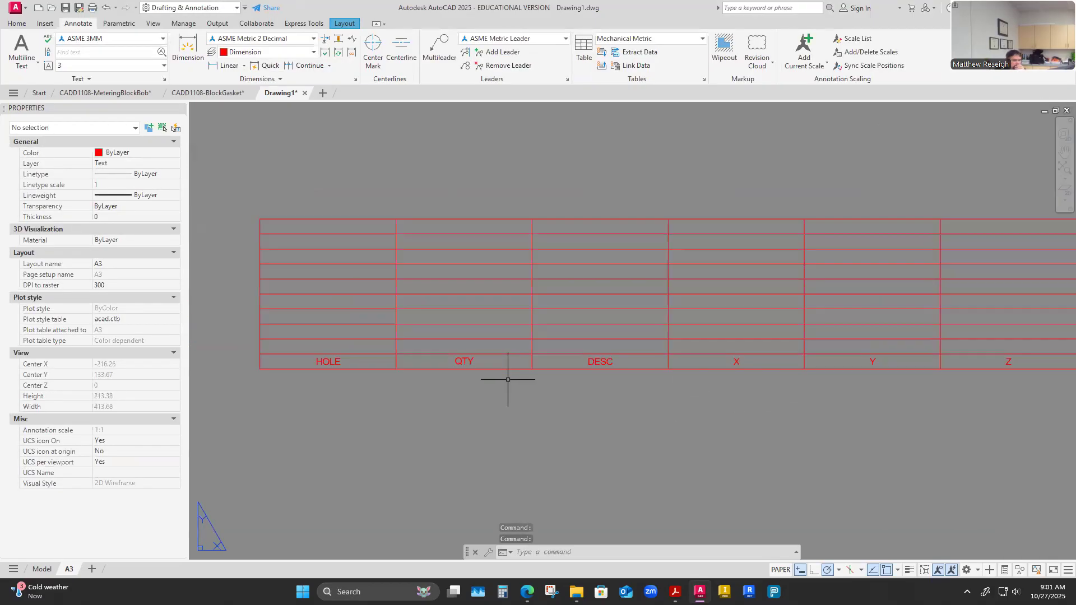
Fill the first three data rows of the HOLE column with A1, B1 and B2.
click(349, 354)
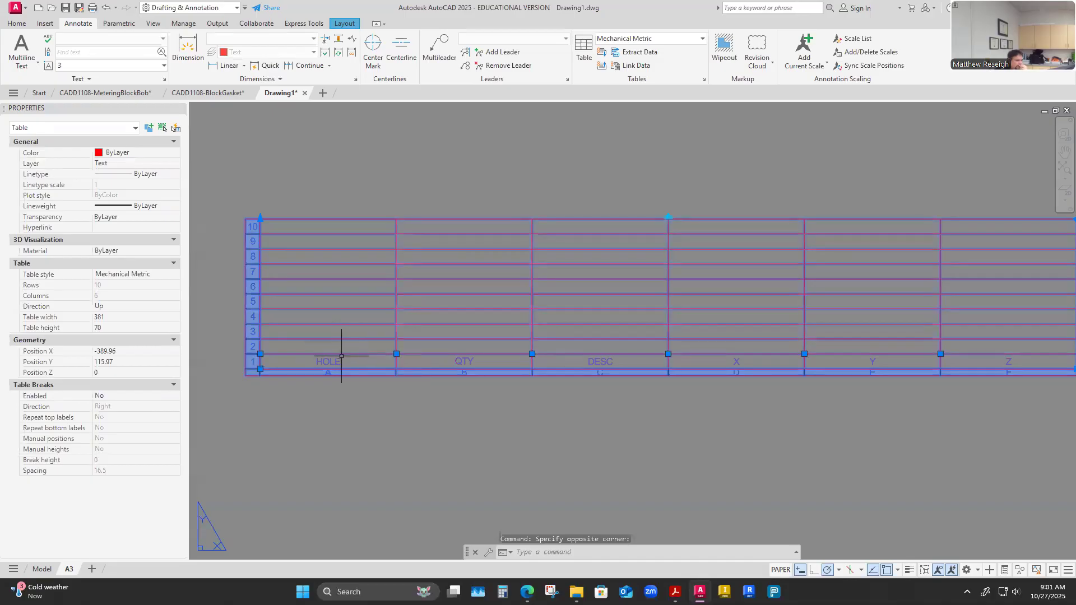
click(341, 356)
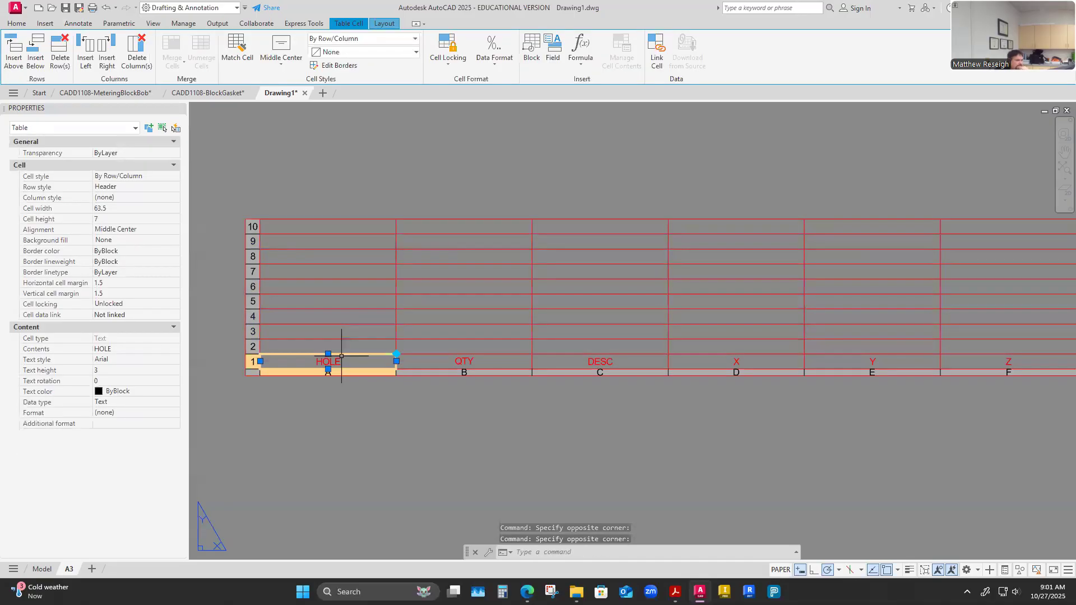
click(255, 227)
click(319, 344)
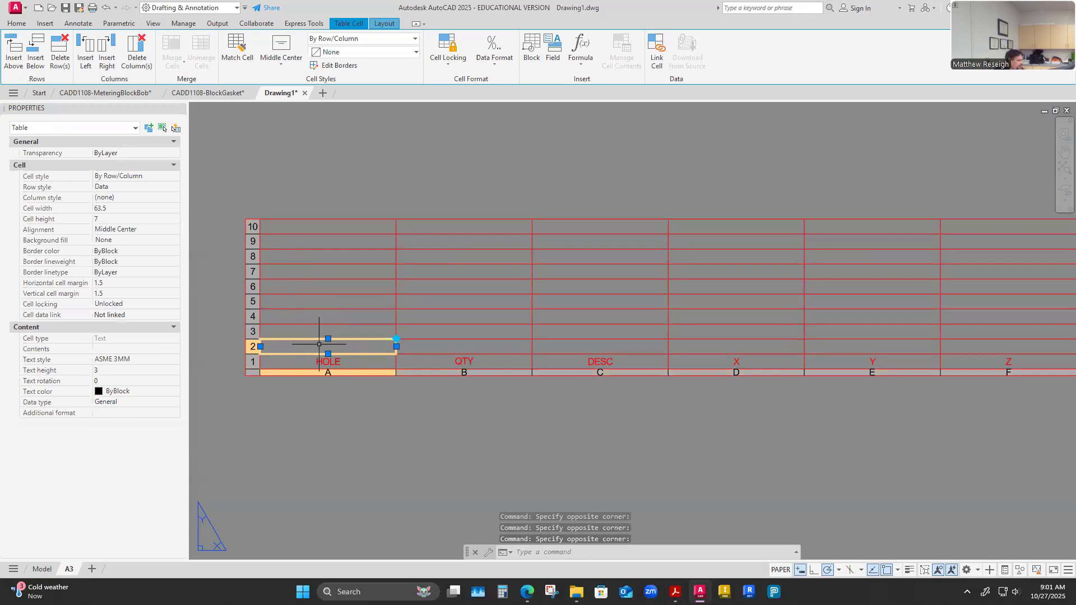
double_click(318, 344)
text(A1)
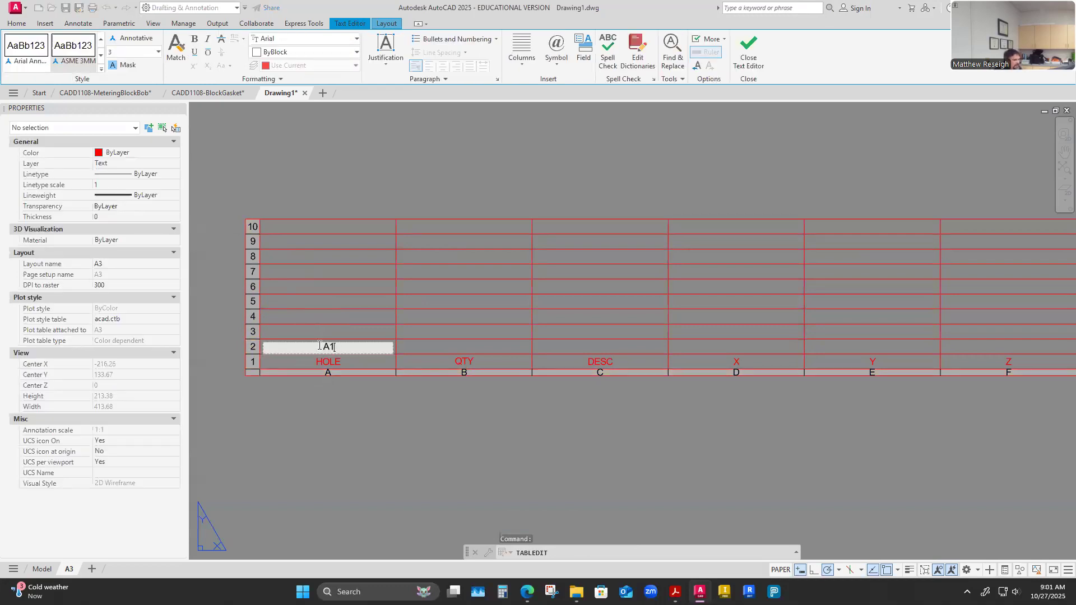
key(Return)
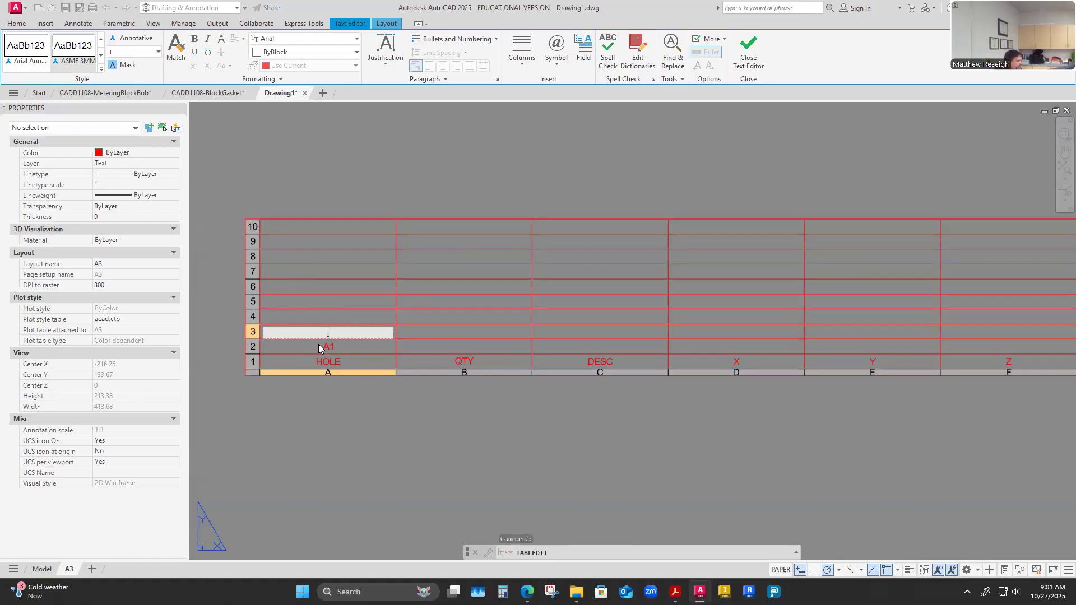
text(B1)
key(Return)
text(B2)
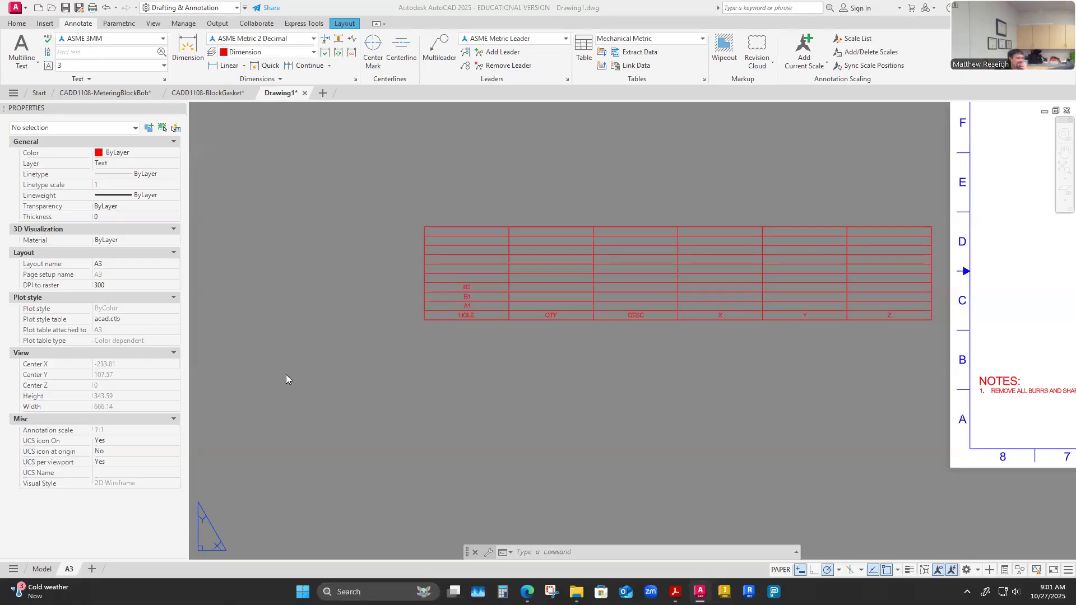
scroll(325, 368, up, 6)
scroll(297, 336, down, 2)
scroll(275, 306, up, 3)
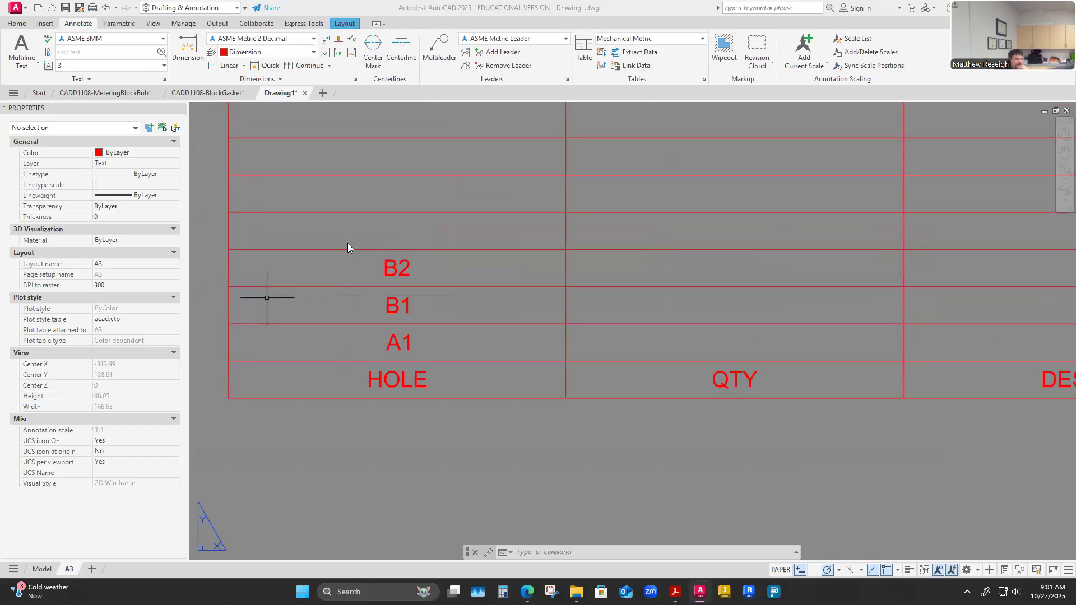
Fill rows 5 to 7 of the HOLE column with B3, B4 and C1.
click(355, 227)
click(355, 231)
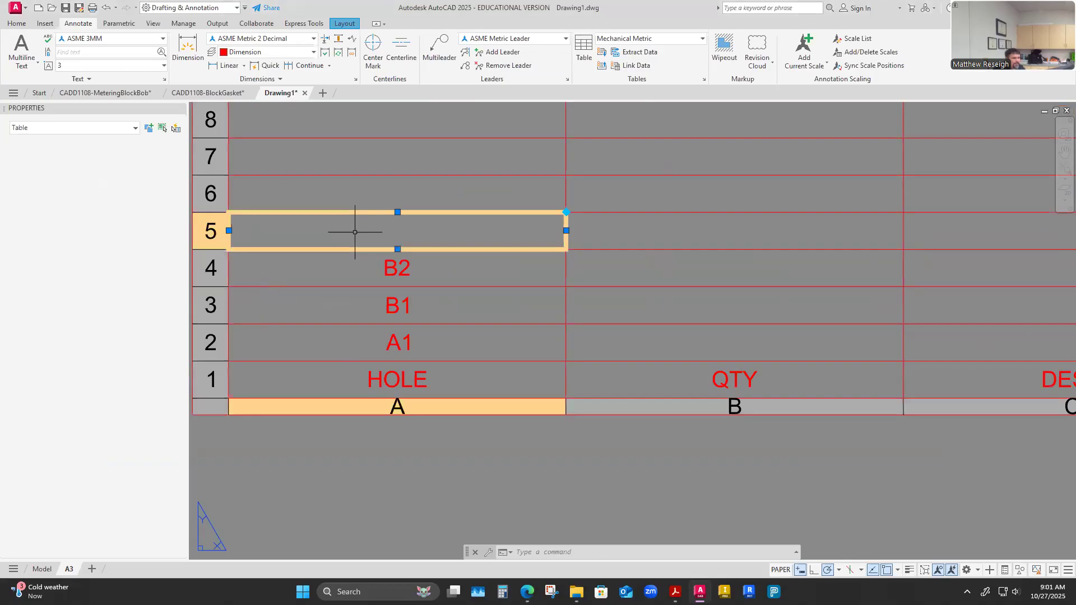
double_click(355, 232)
text(B3)
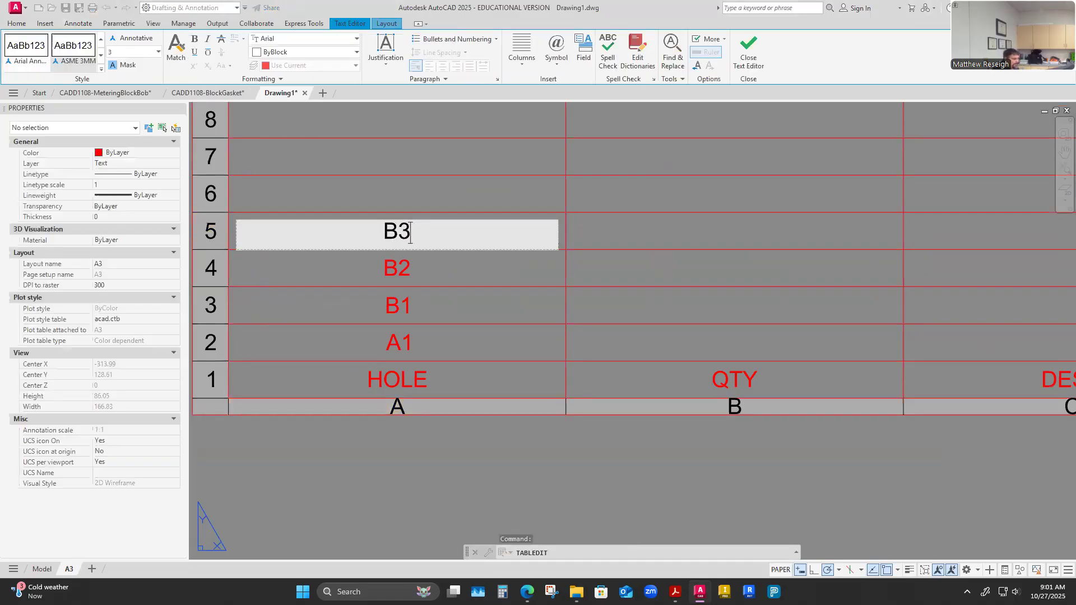
key(Return)
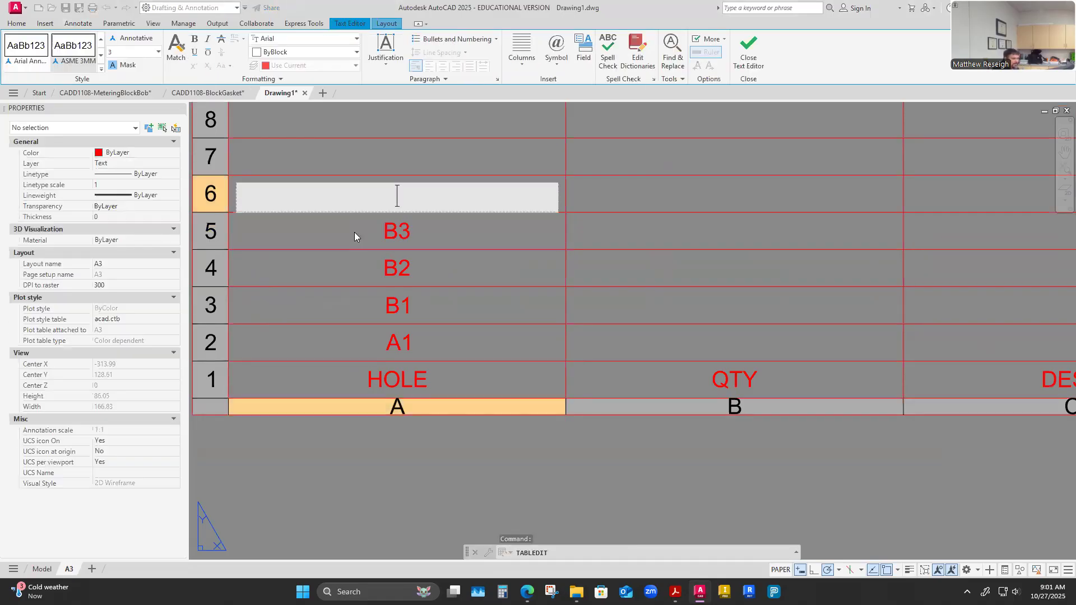
text(B4)
key(Return)
text(C1)
key(Return)
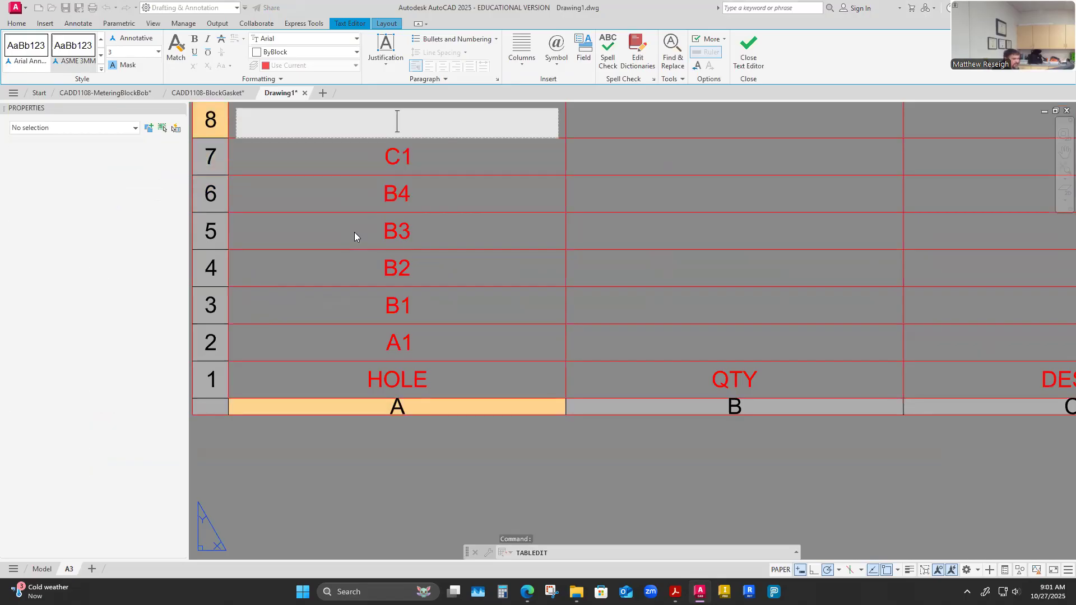
Fill rows 8 to 10 of the HOLE column with C2, C3 and C4 and finish editing the cell.
scroll(354, 227, down, 4)
scroll(320, 143, up, 4)
text(C2)
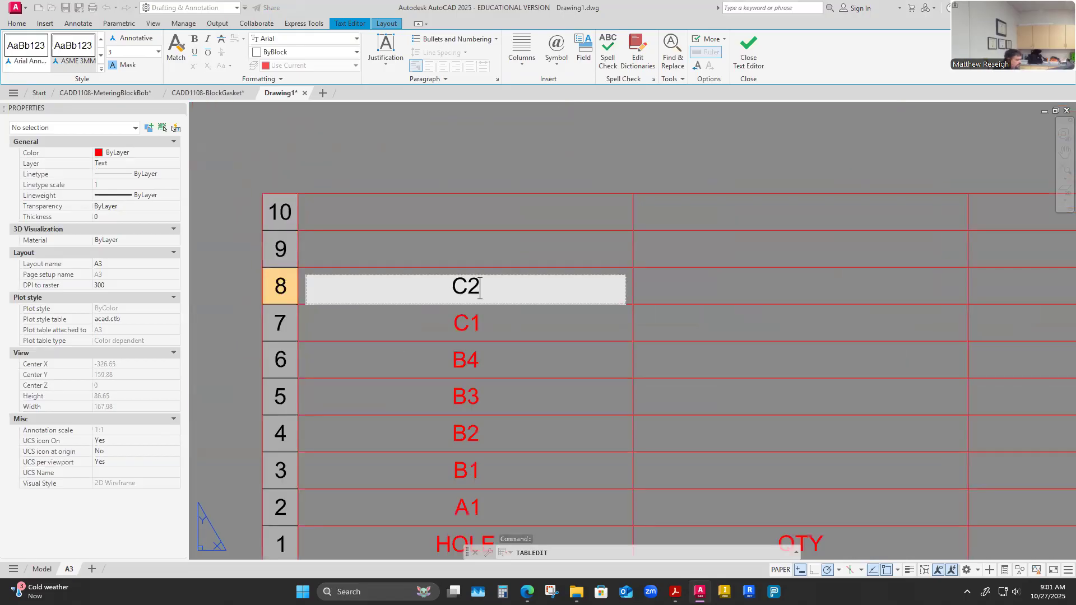
key(Return)
text(C3)
key(Return)
text(C4)
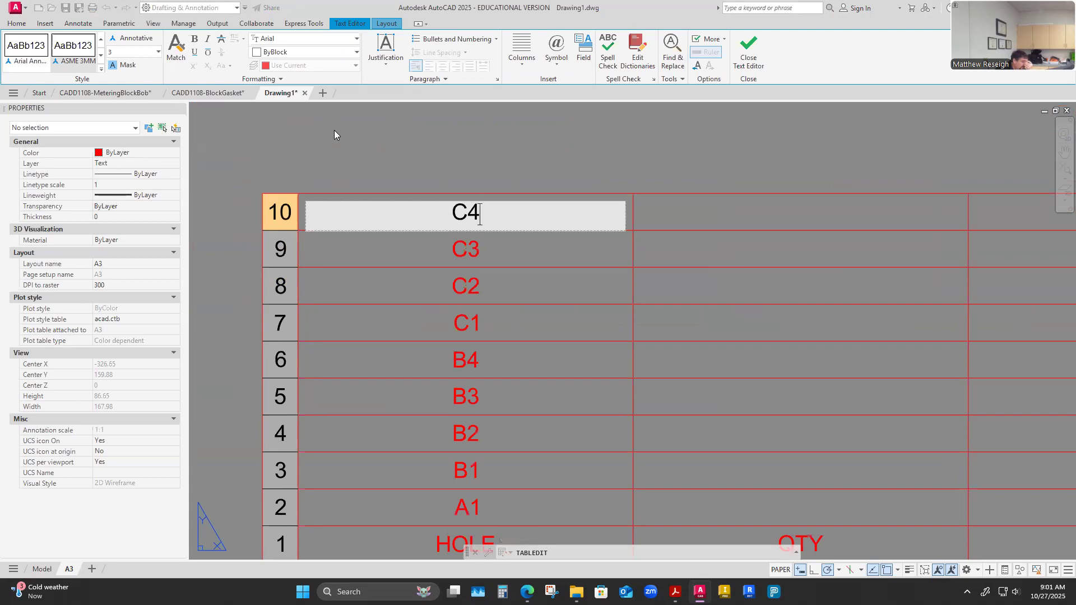
click(281, 212)
Delete row 10, the C4 row, from the hole table.
click(335, 231)
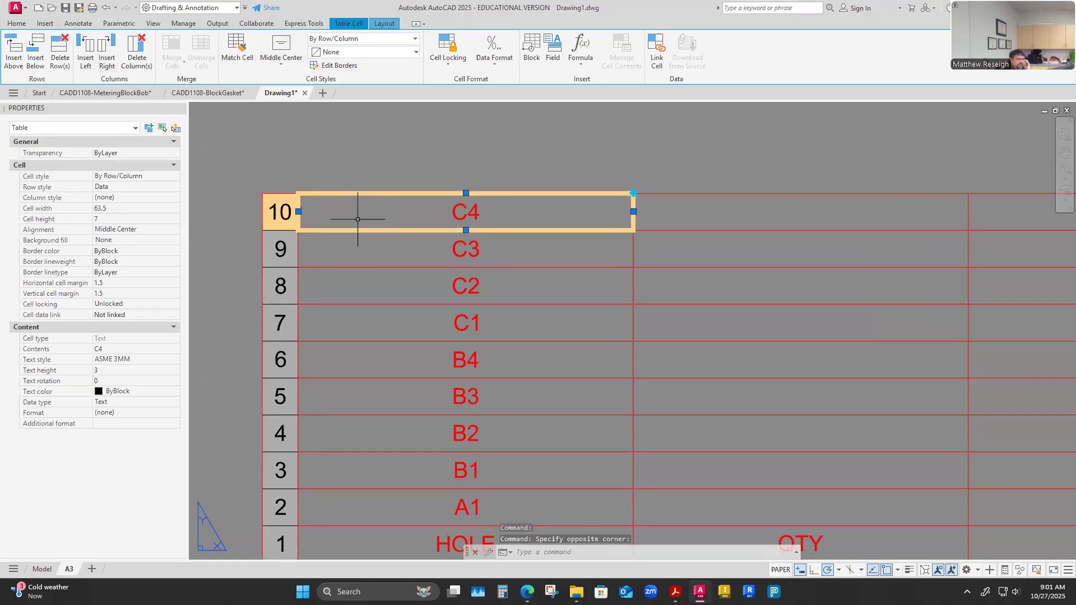
scroll(311, 190, down, 2)
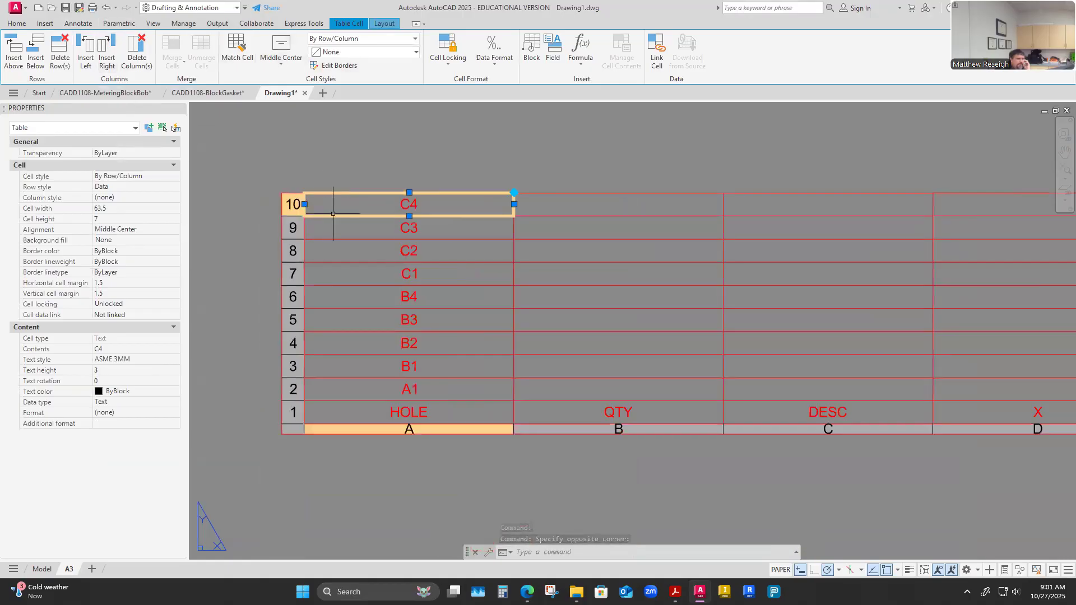
key(Escape)
click(556, 294)
click(605, 305)
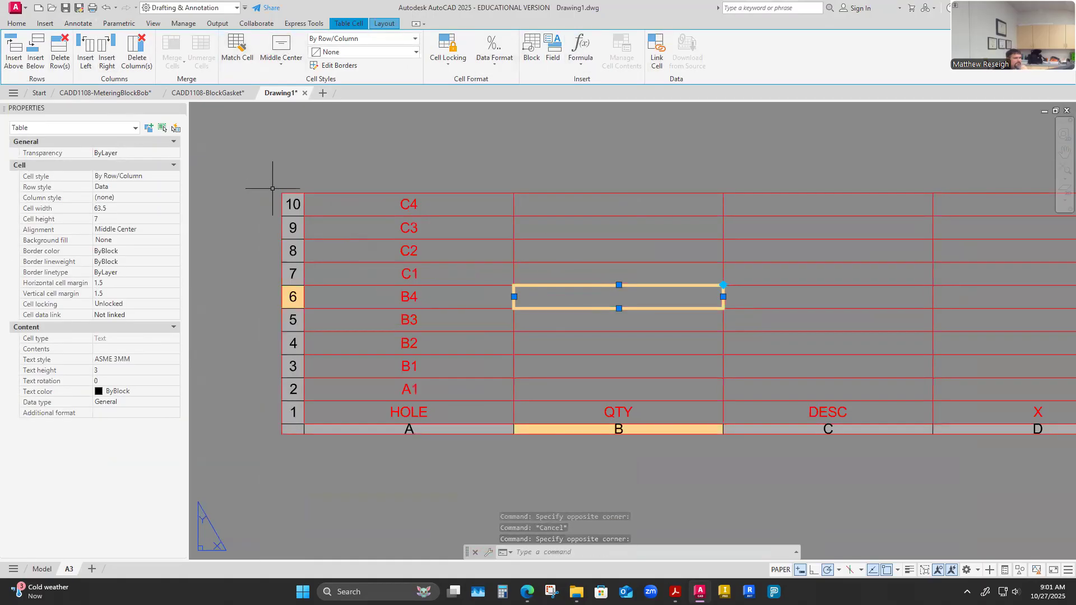
click(327, 202)
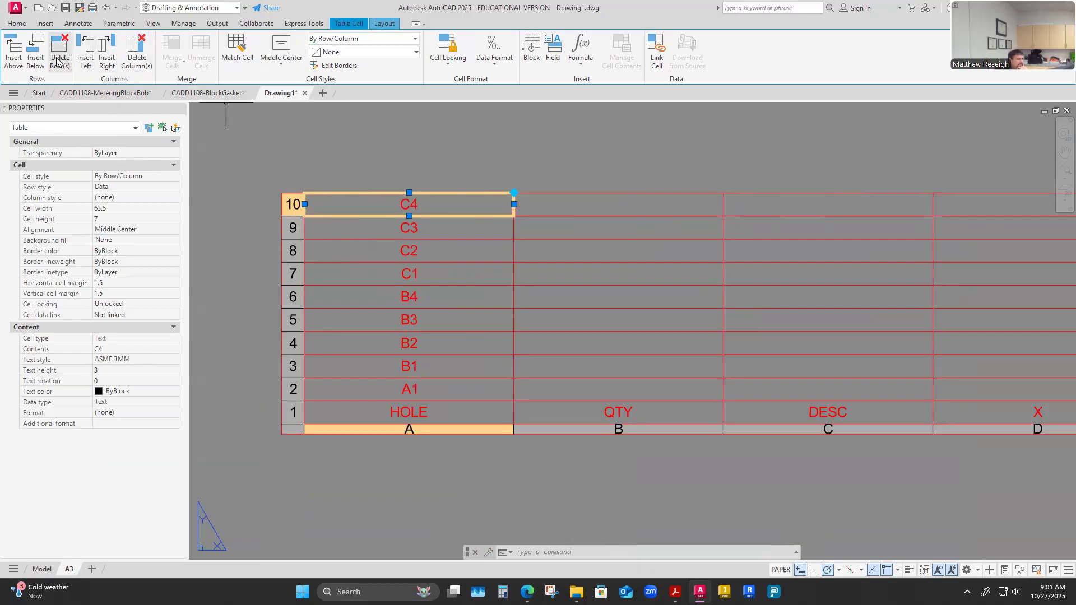
click(59, 59)
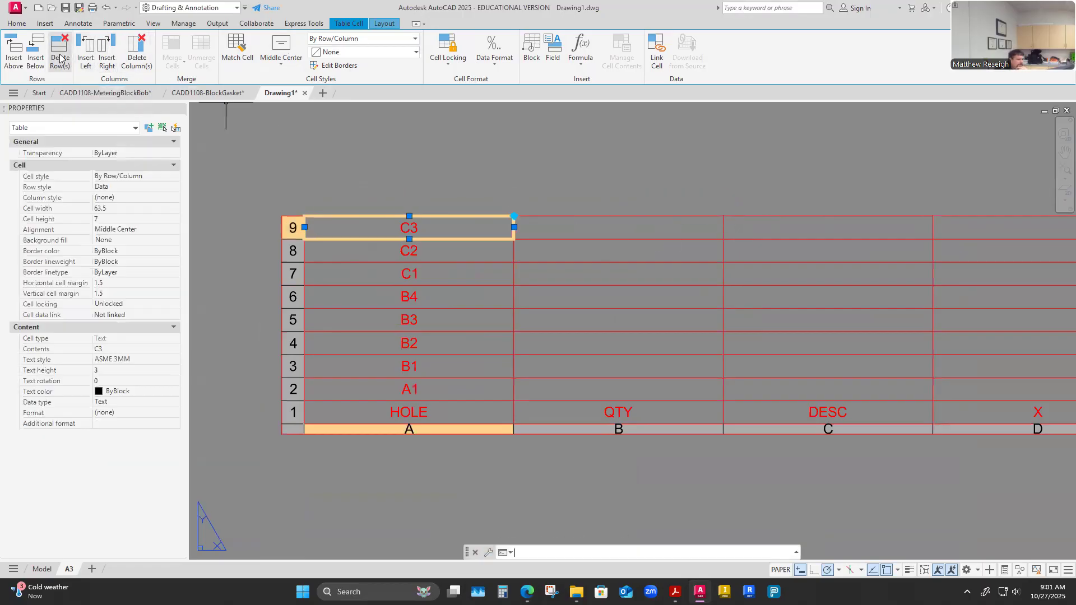
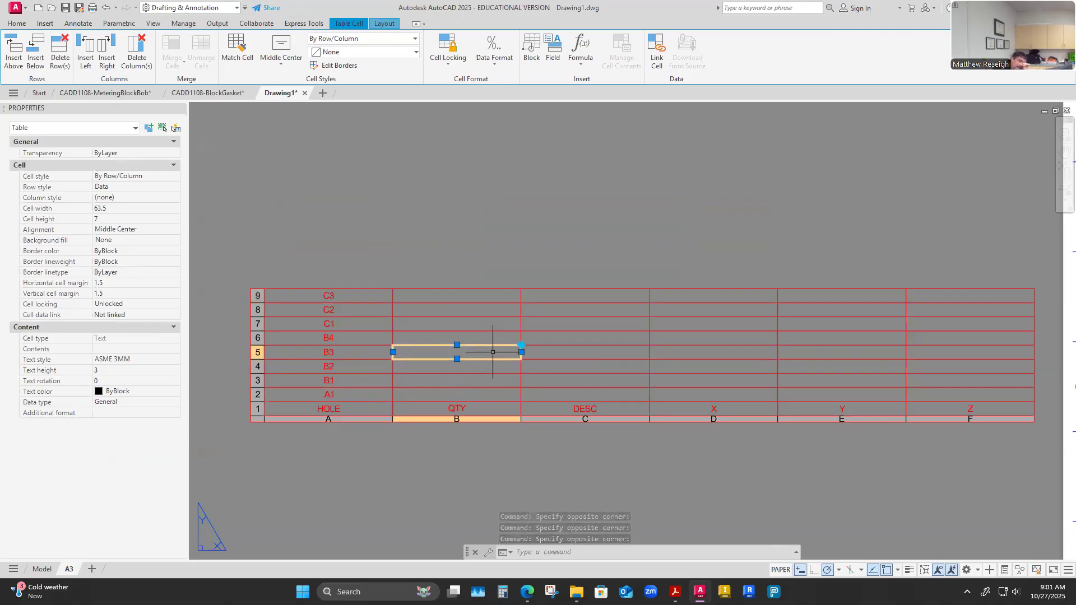
Insert four empty rows above row 9, the C3 row, of the hole table.
click(487, 406)
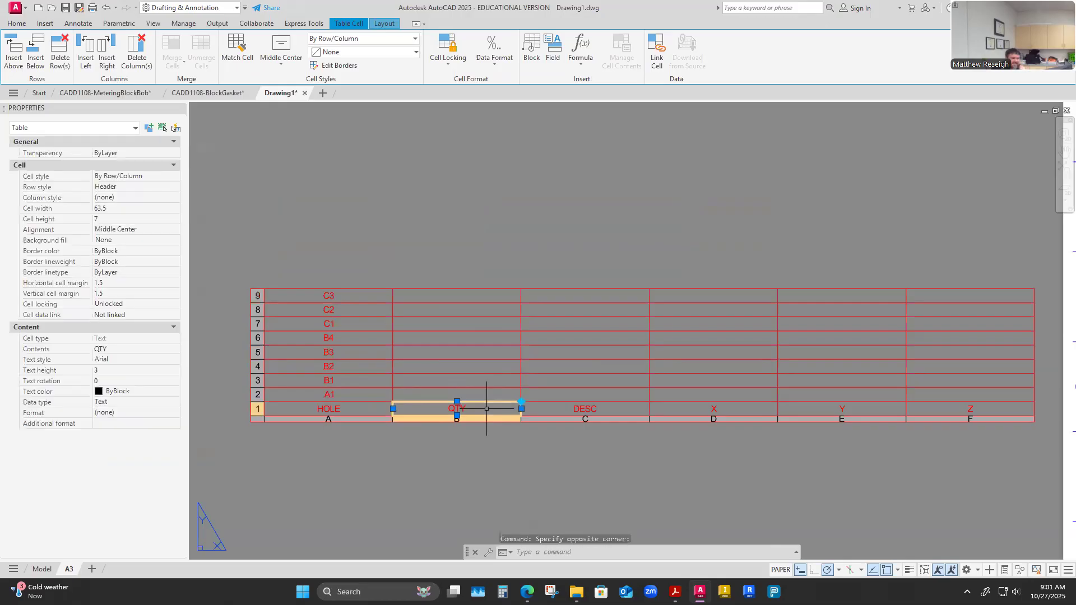
click(489, 380)
click(489, 398)
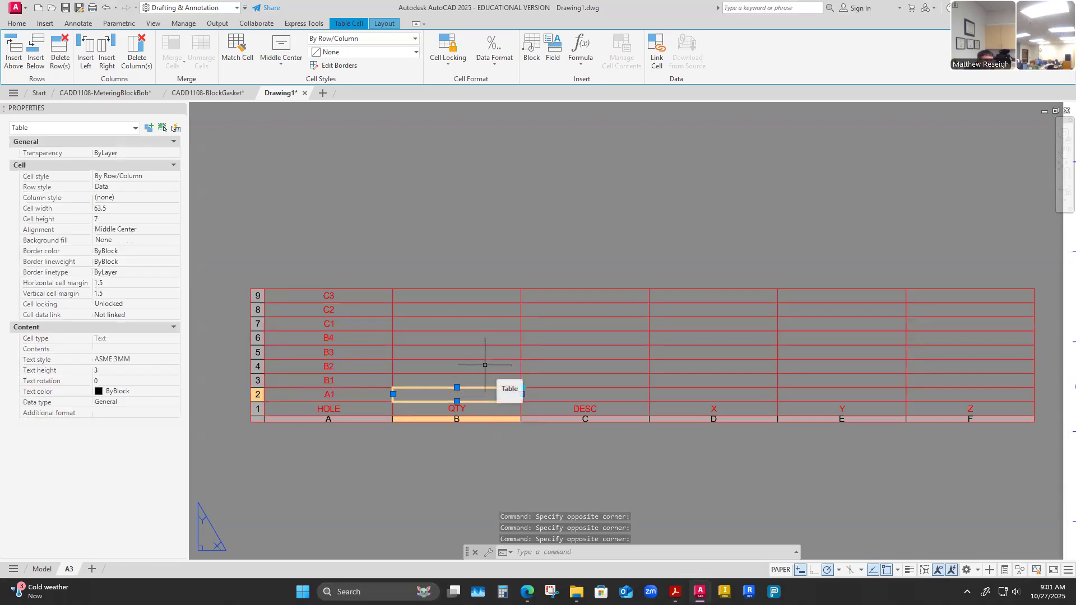
click(258, 296)
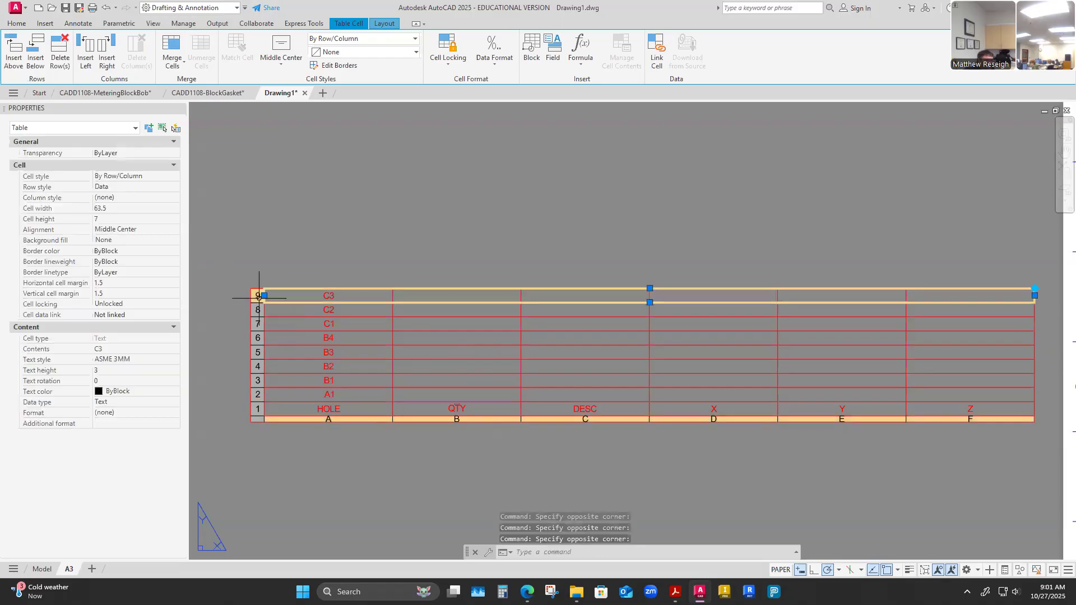
click(10, 63)
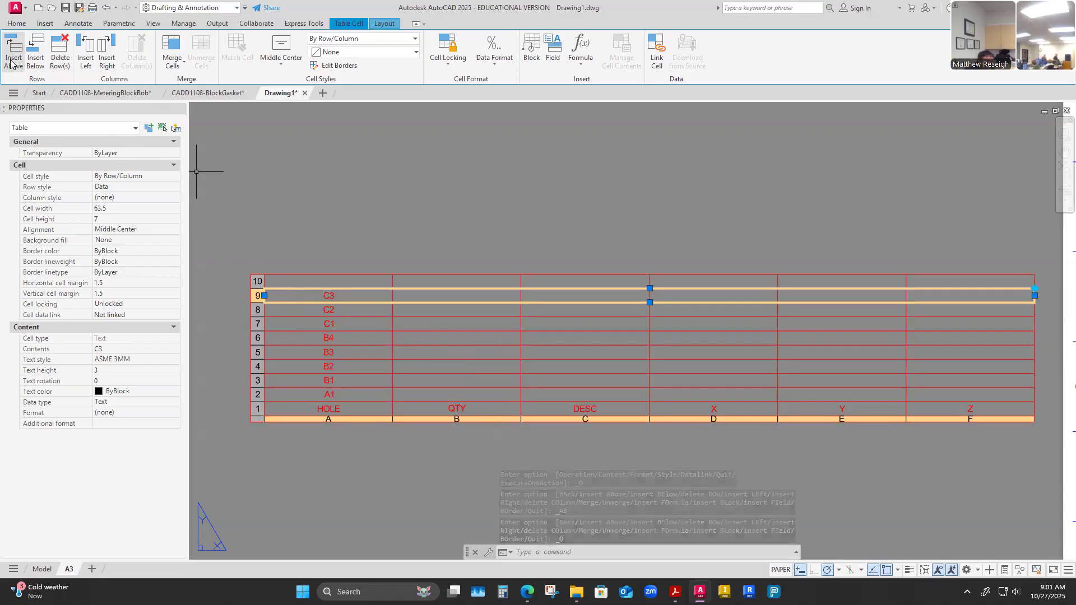
click(11, 63)
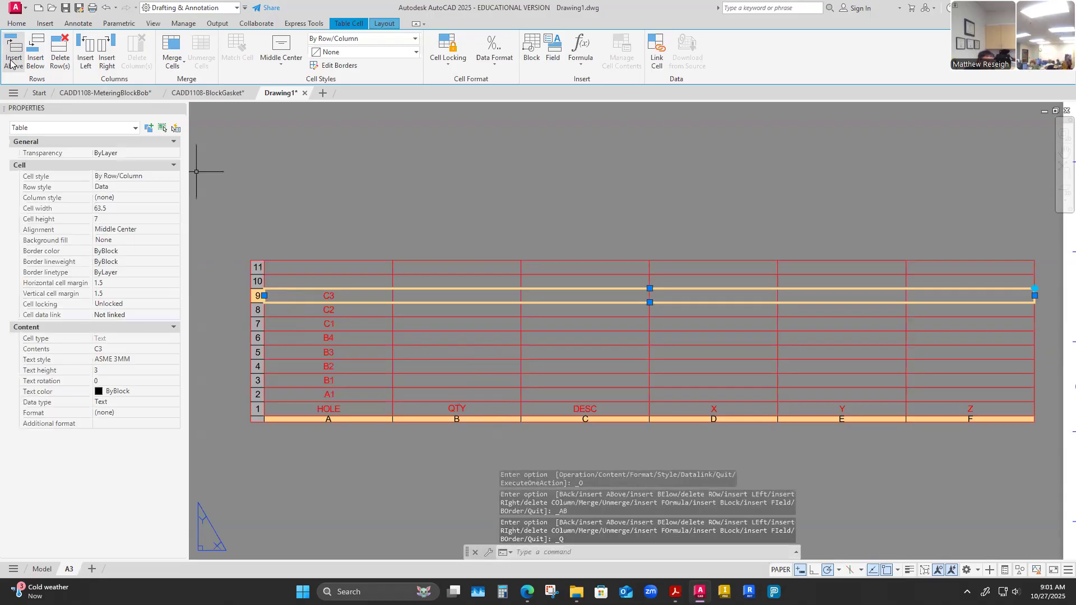
click(10, 63)
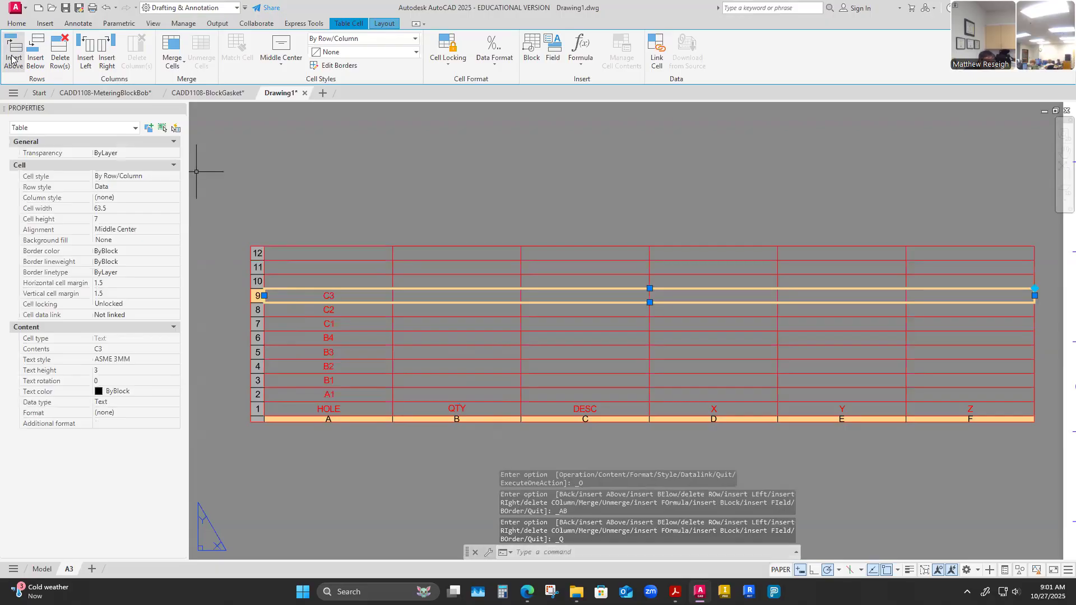
click(13, 60)
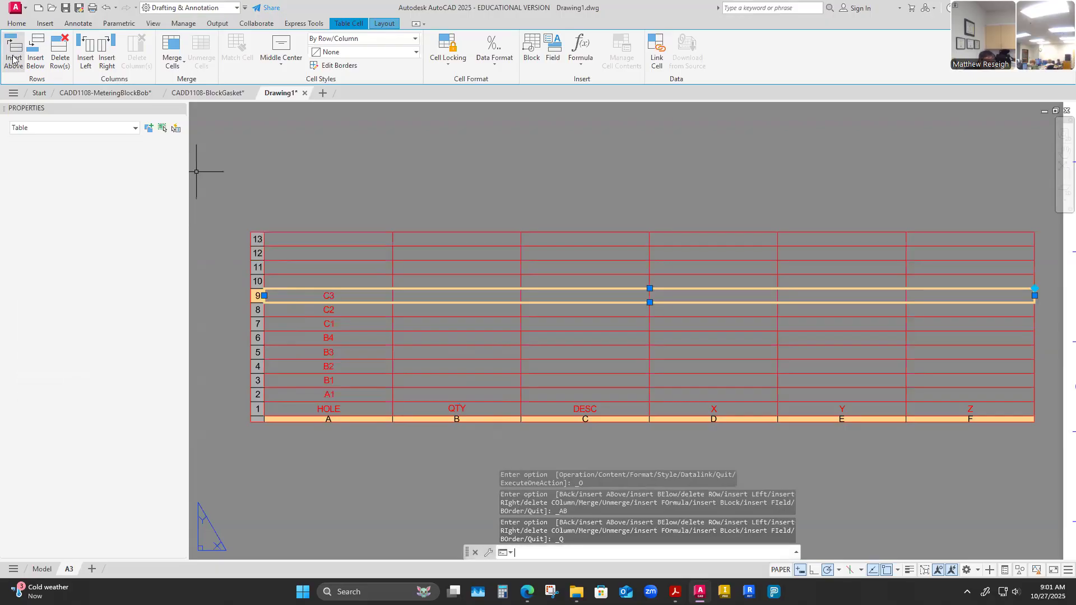
Enter C4, C5 and C6 in rows 10 to 12 of the HOLE column.
click(332, 323)
click(329, 283)
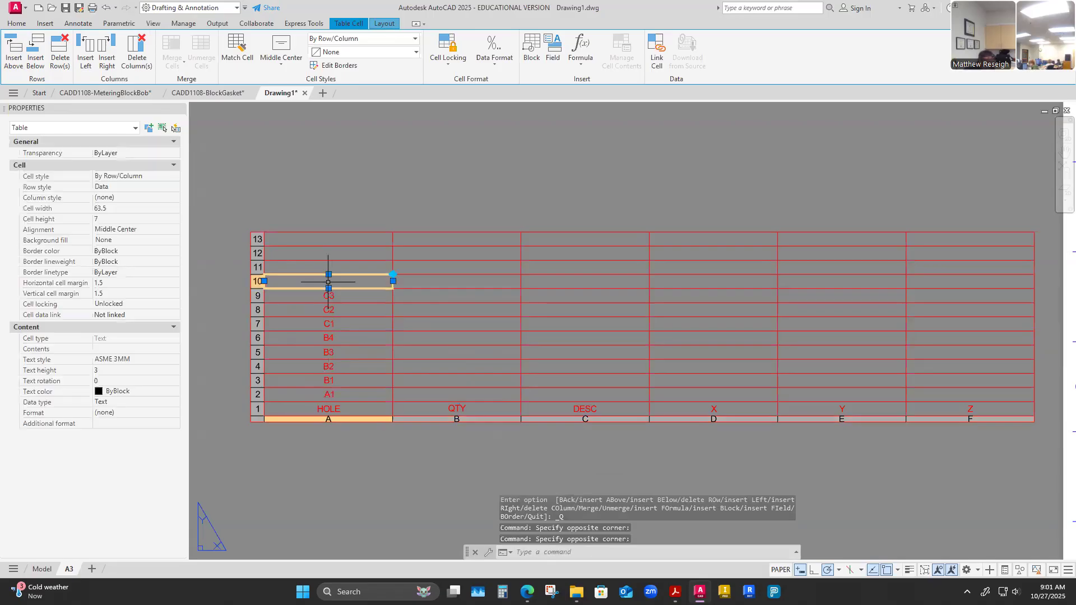
double_click(329, 283)
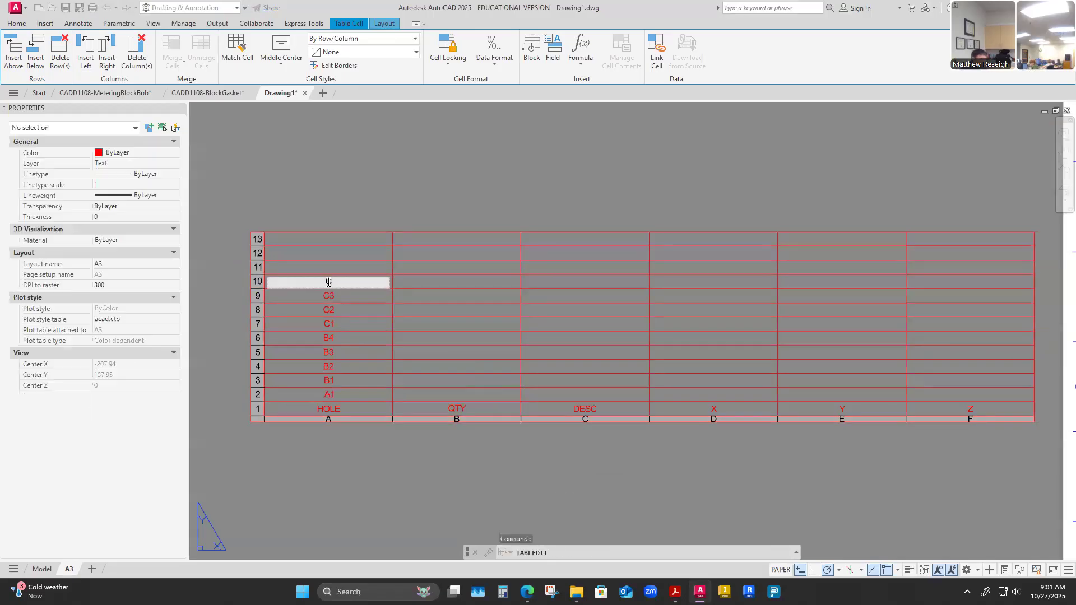
text(C4)
key(Return)
text(C5)
key(Return)
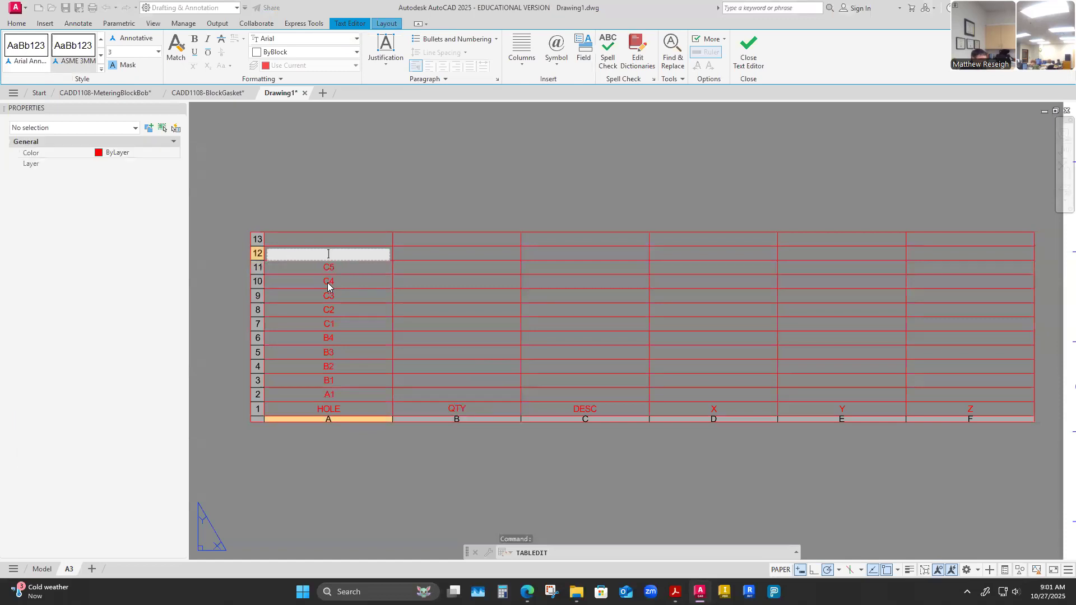
text(C6)
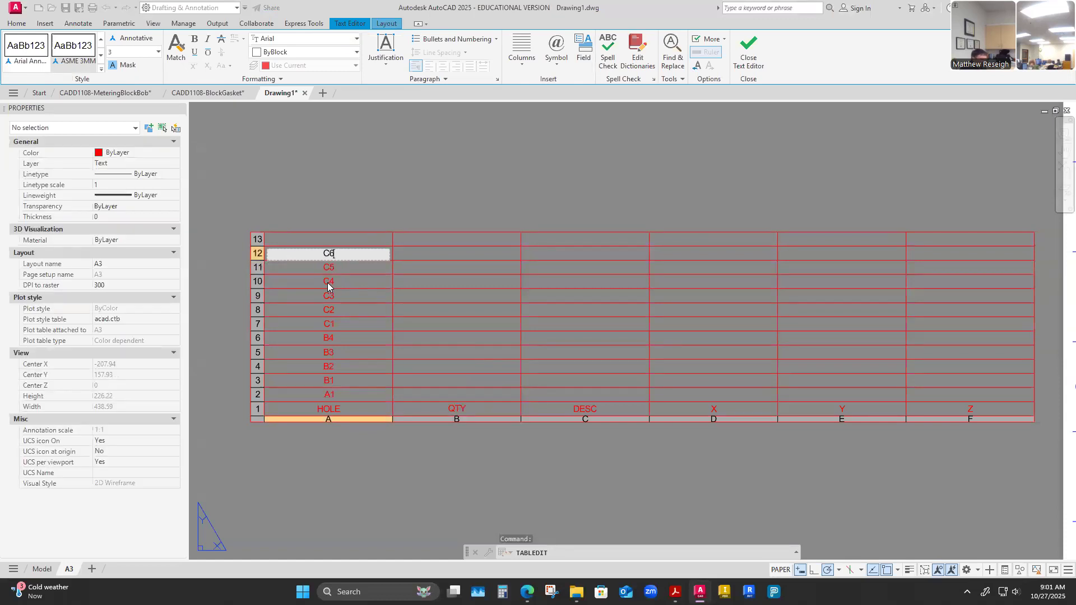
Enter D1 in row 13 of the HOLE column and finish editing the table.
key(Down)
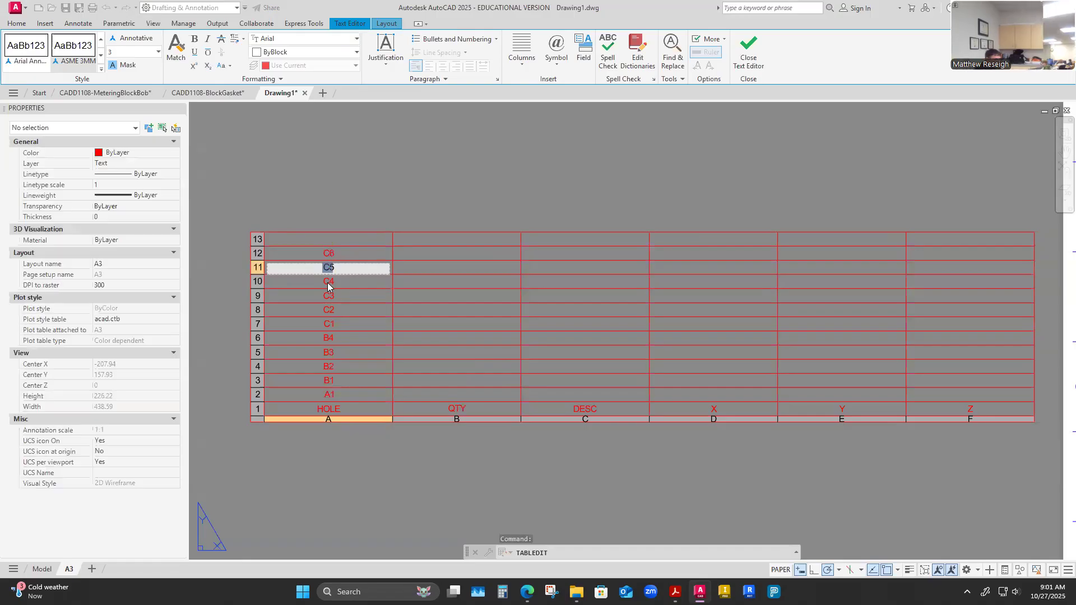
key(Down)
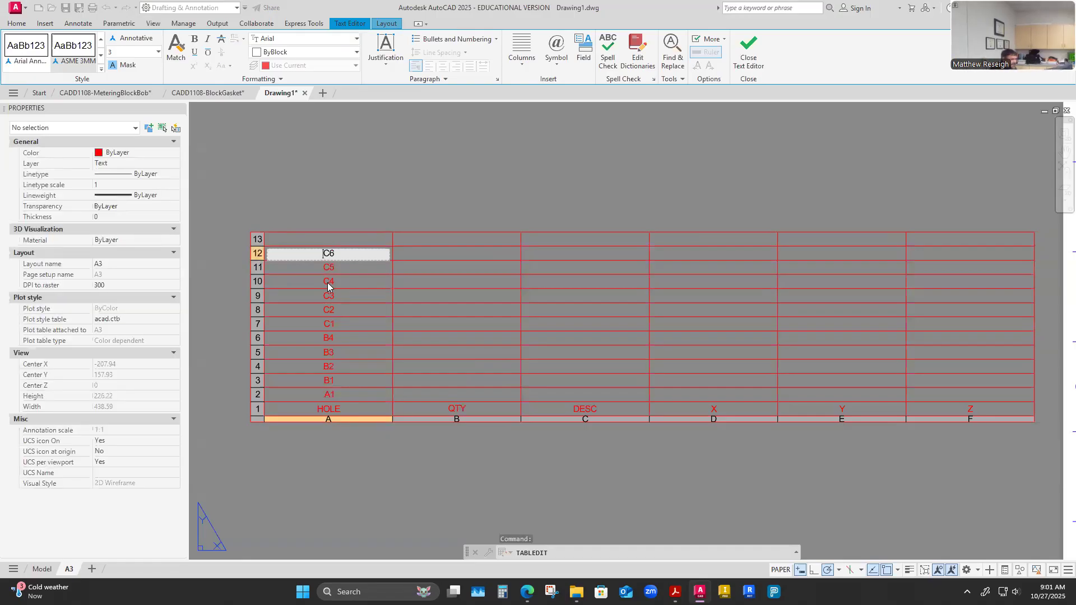
key(Up)
text(D1)
key(Escape)
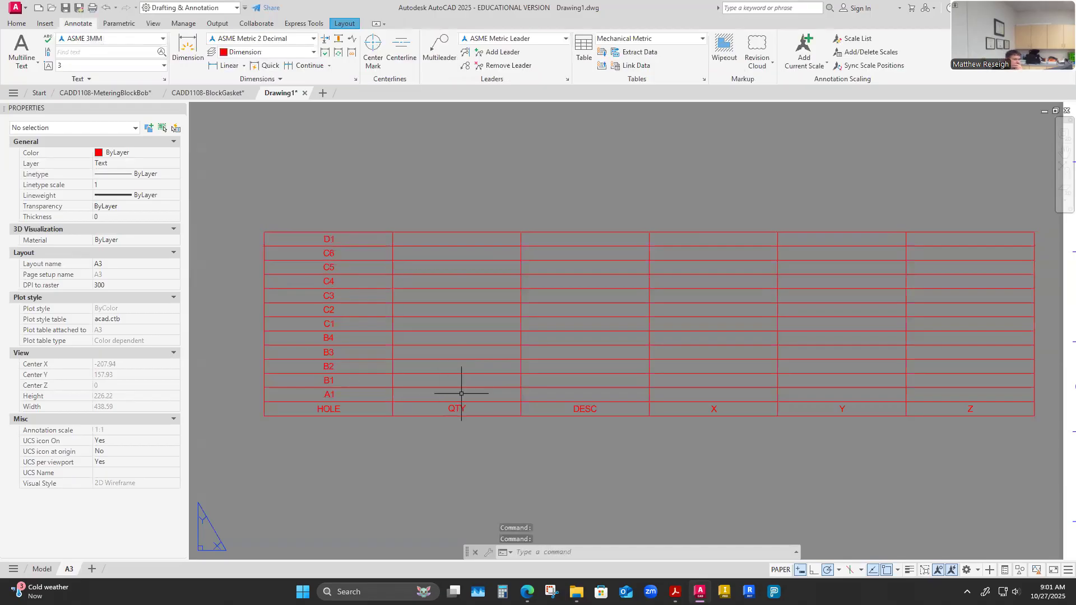
Fill the QTY column with 1 for every hole from A1 to D1 and finish editing.
click(459, 393)
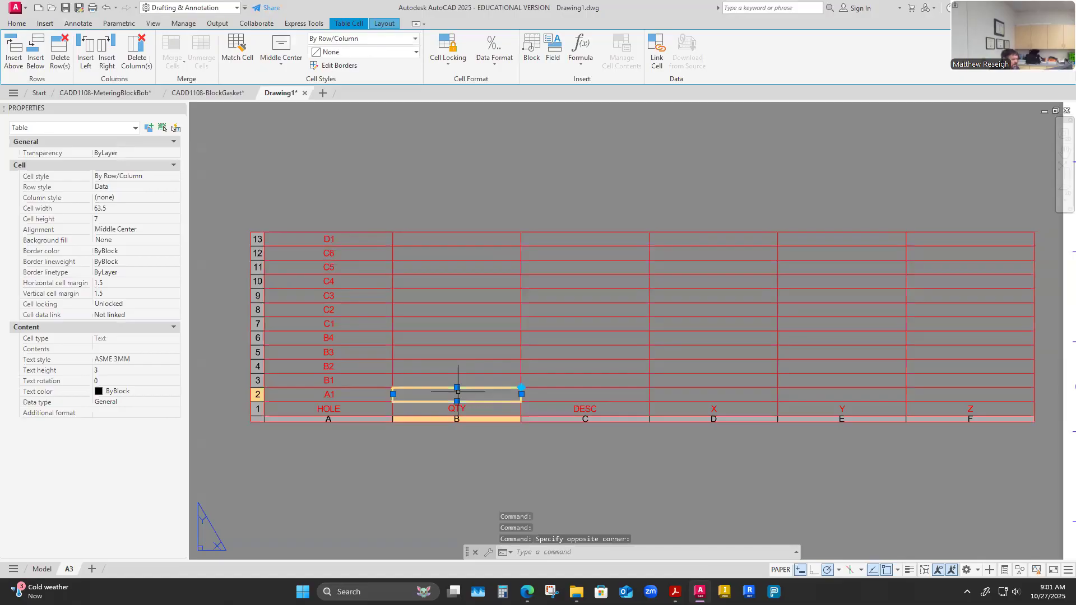
double_click(458, 393)
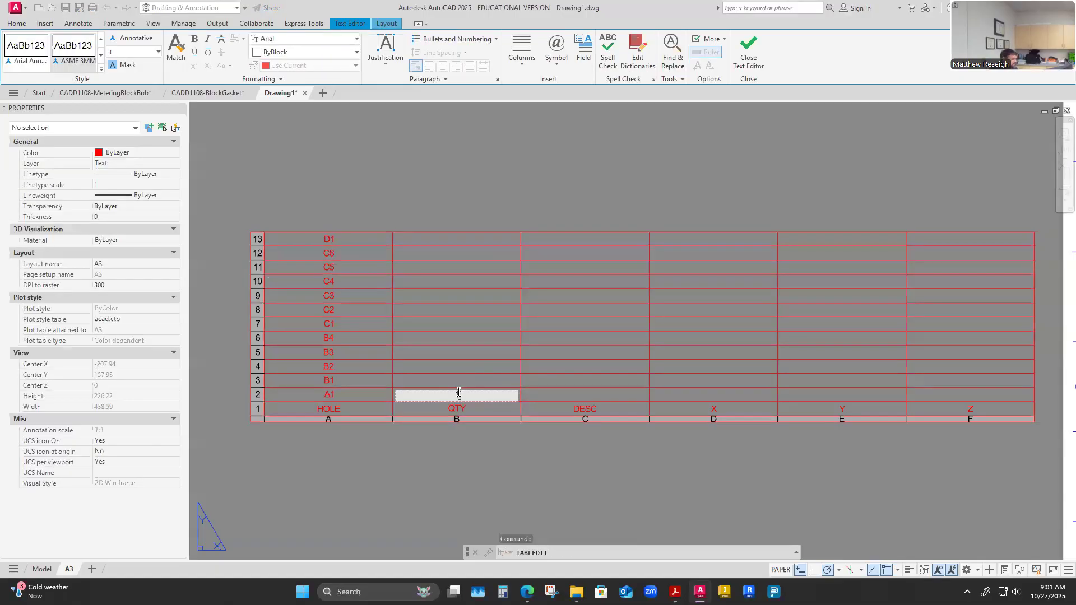
text(1)
key(Return)
text(1)
key(Return)
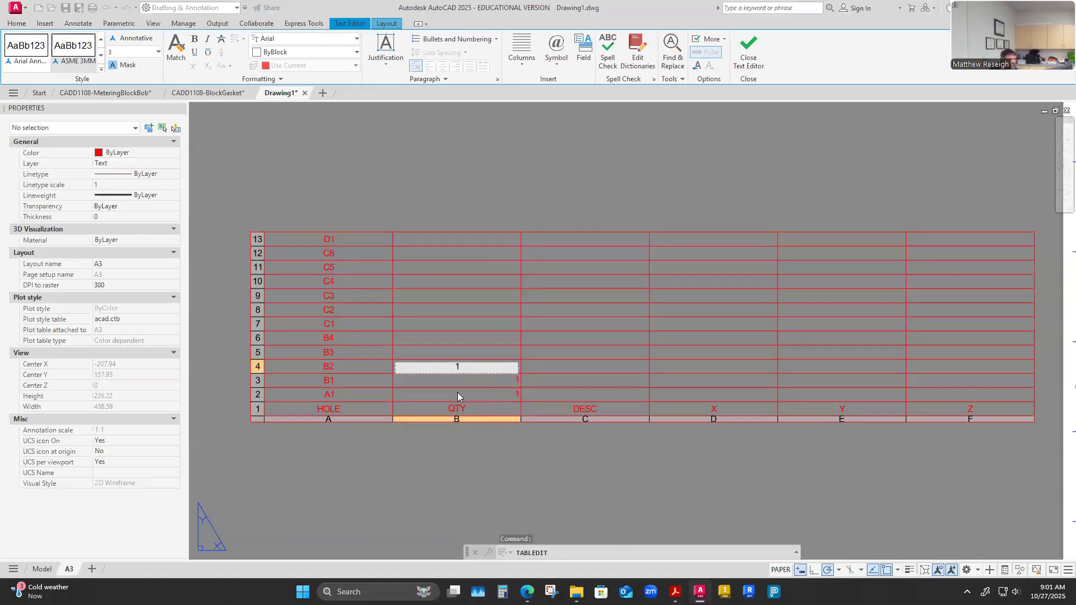
text(1)
key(Return)
text(1)
key(Return)
text(1)
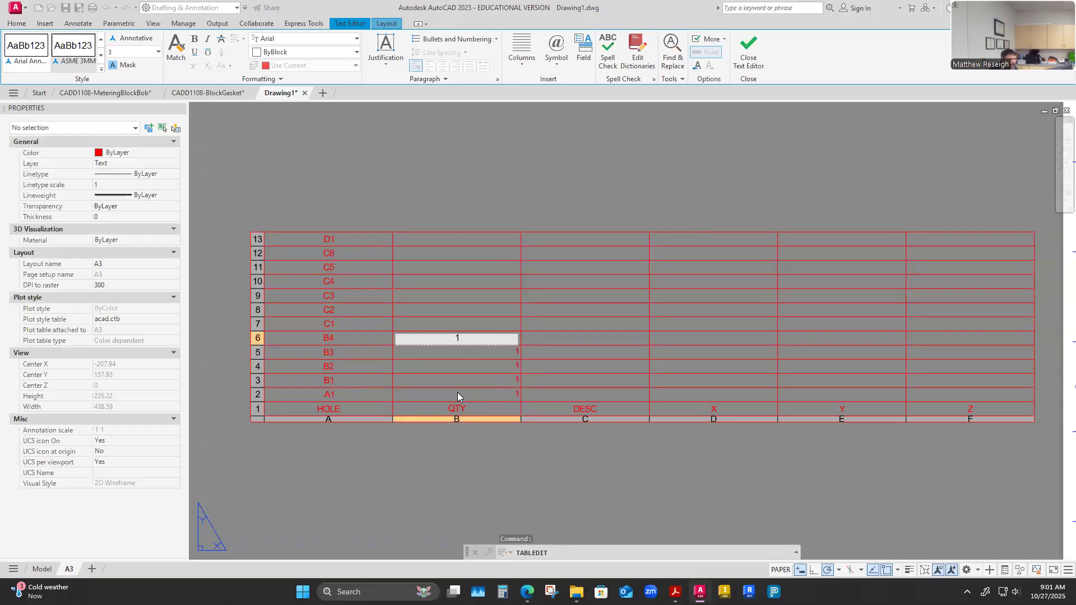
key(Return)
text(1)
key(Return)
text(1)
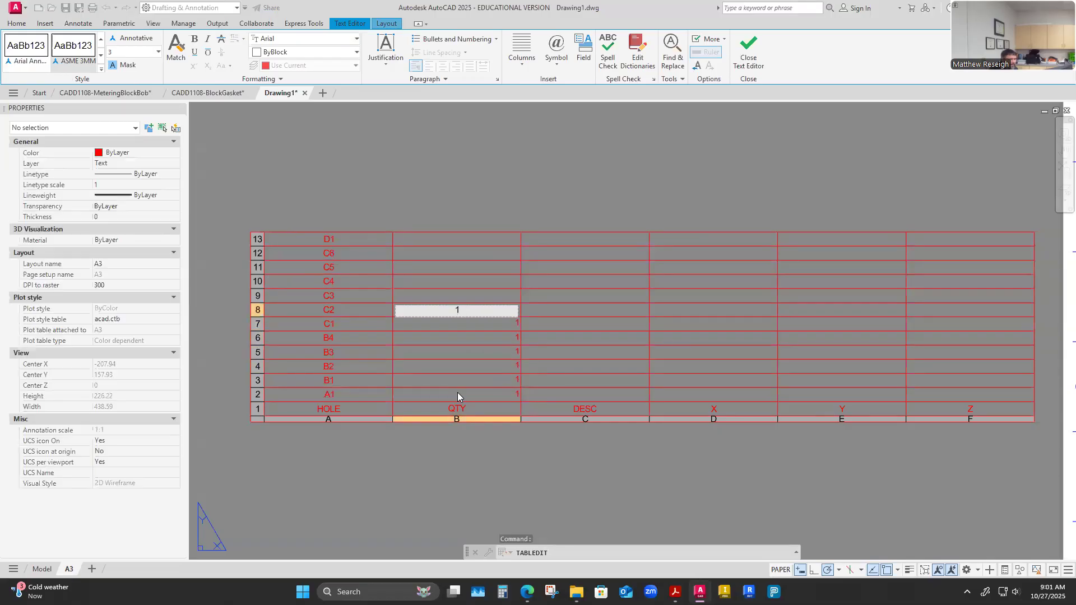
key(Return)
text(1)
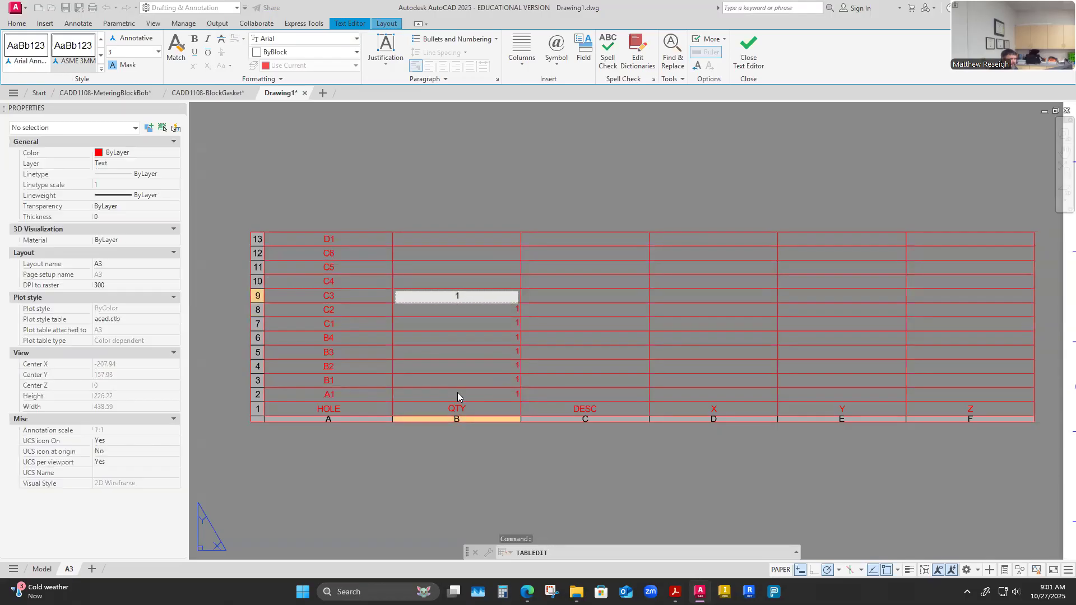
key(Return)
text(1)
key(Return)
text(1)
key(Return)
text(1)
key(Return)
text(1)
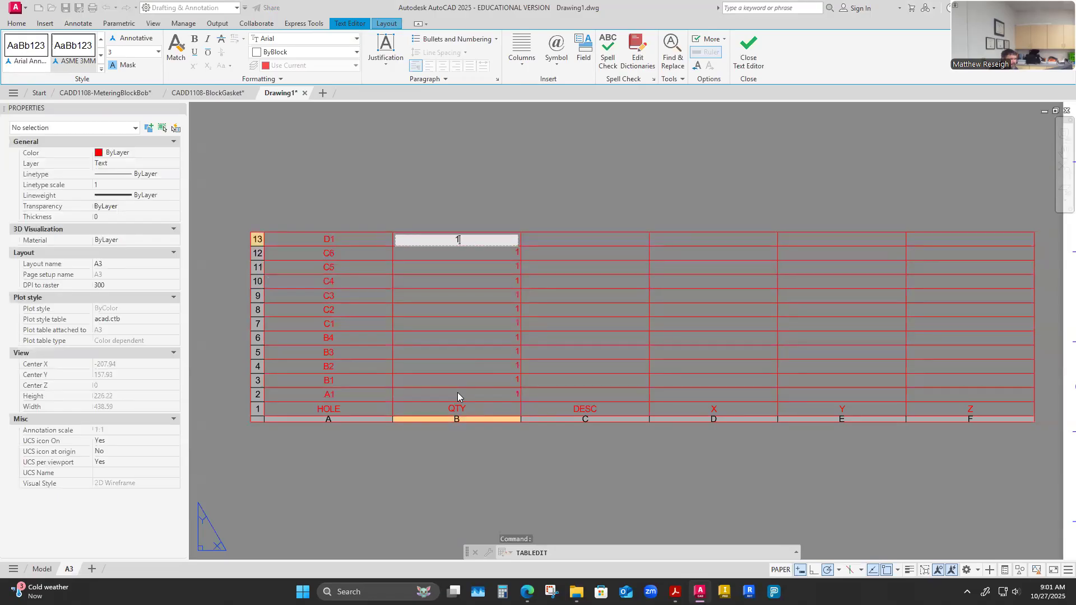
click(620, 396)
click(611, 394)
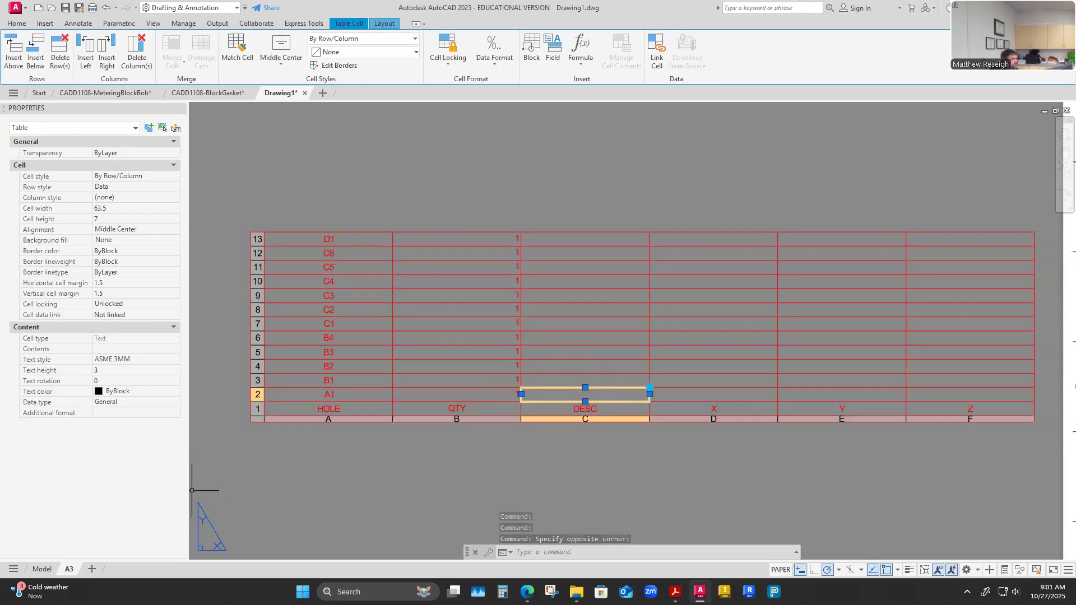
click(500, 414)
click(534, 400)
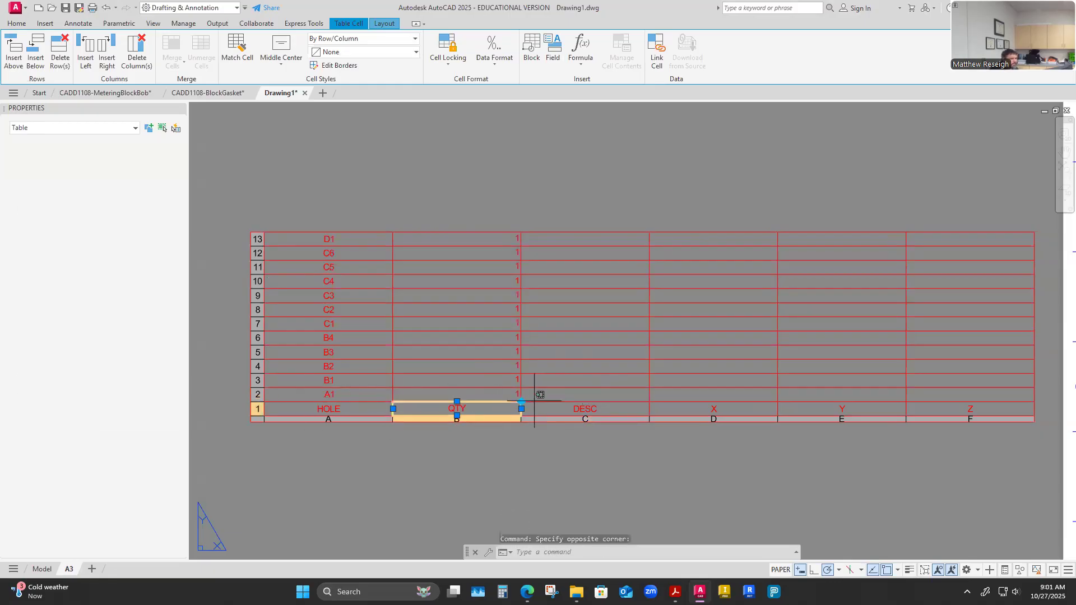
click(496, 412)
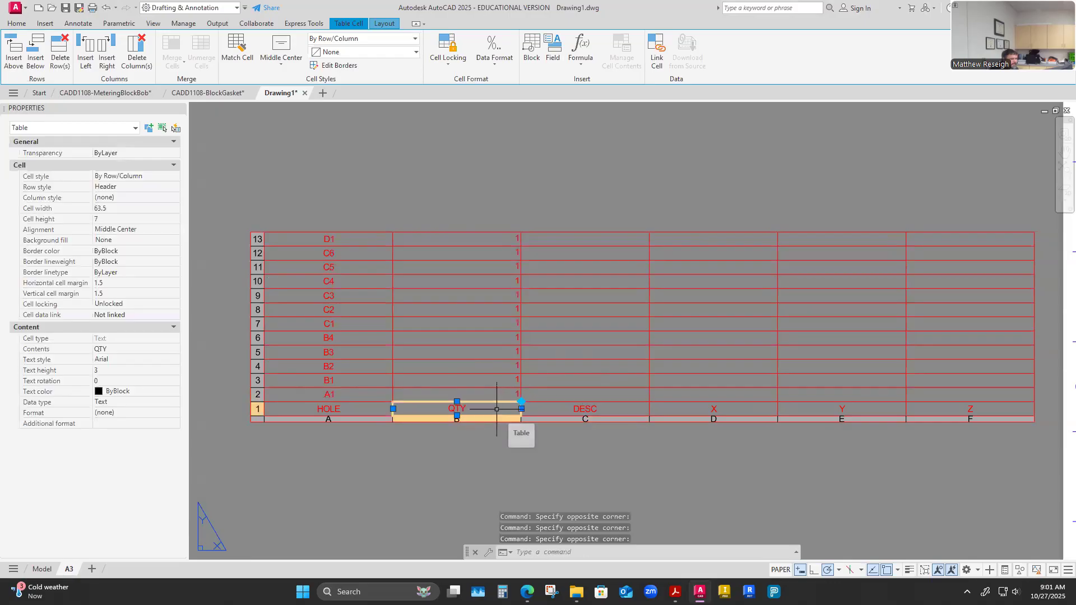
shift+click(493, 309)
click(579, 390)
key(Escape)
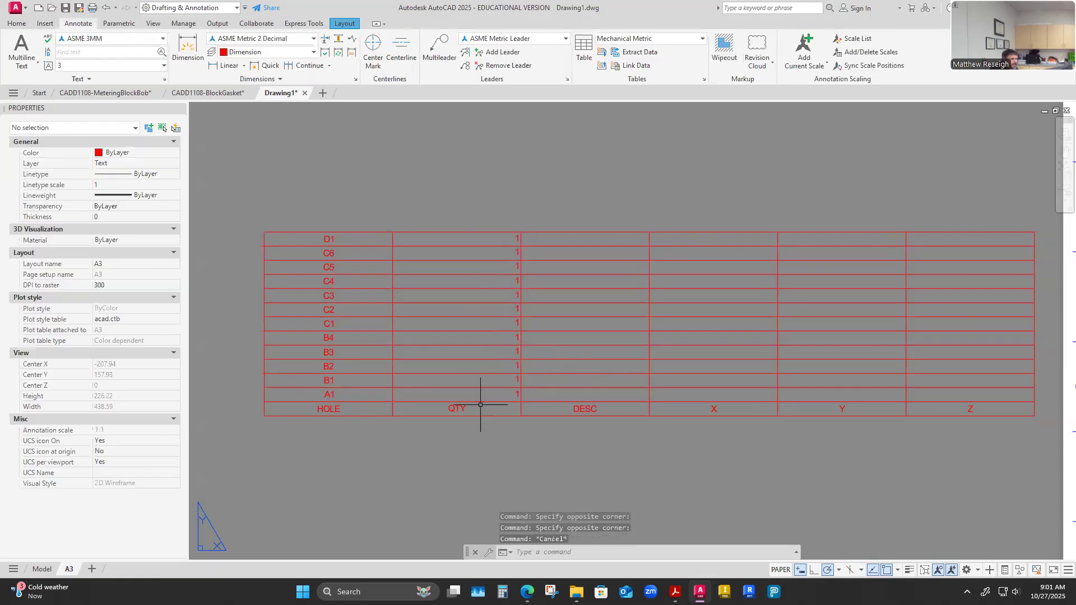
Set the alignment of all QTY cells from A1 to D1 to Middle Center and clear the selection.
click(497, 393)
drag(500, 395, 485, 233)
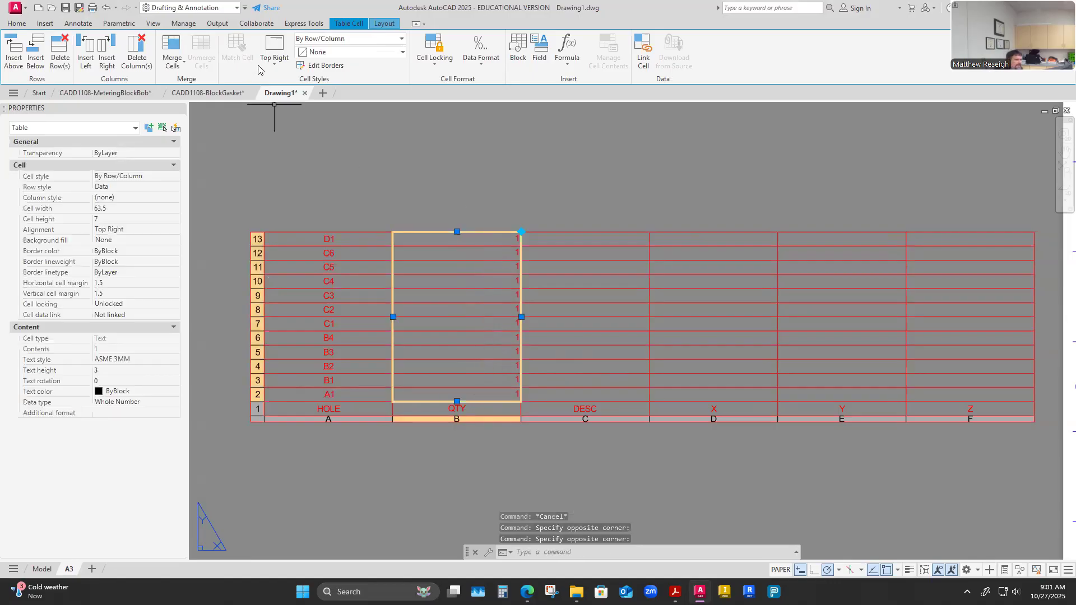
click(274, 51)
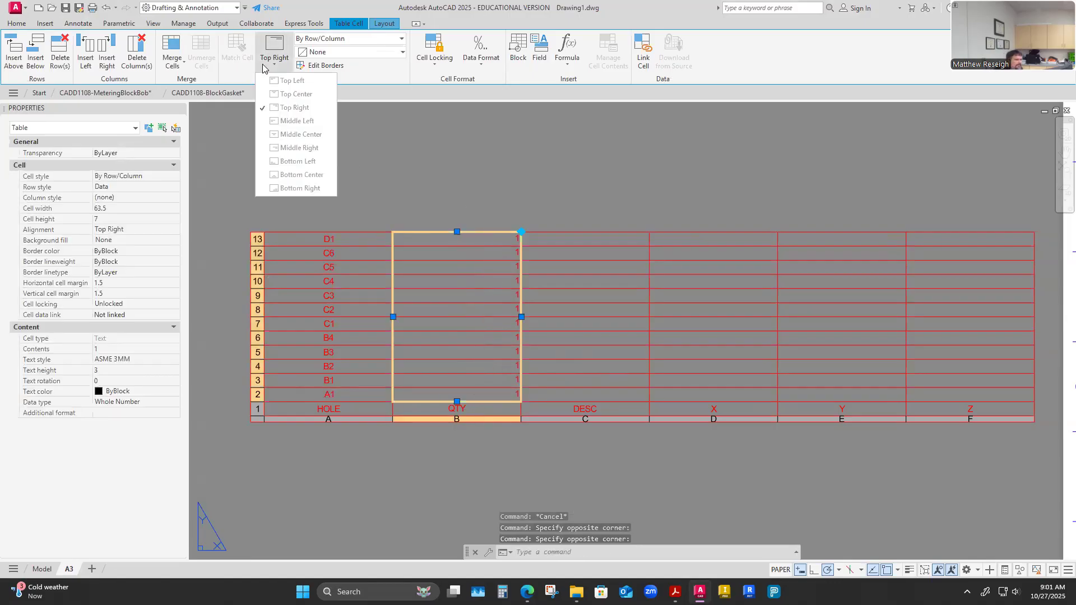
click(285, 139)
click(487, 180)
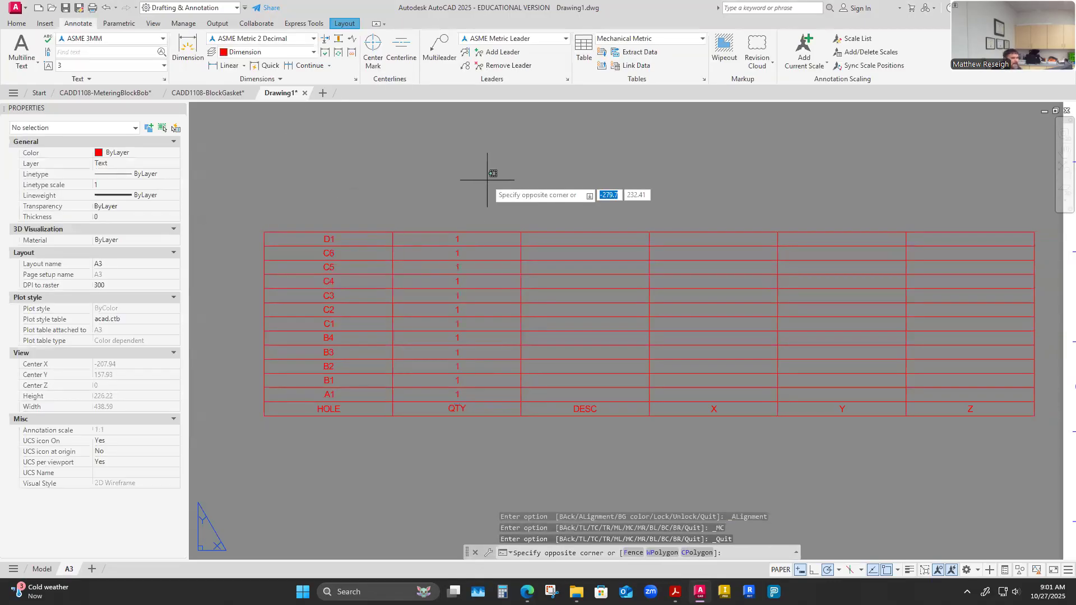
key(Escape)
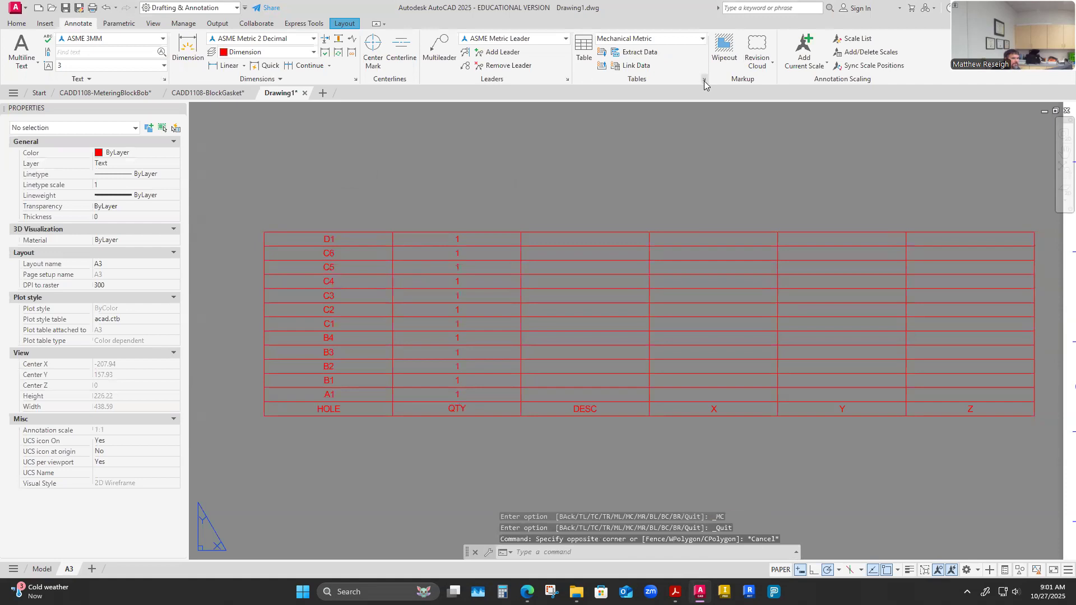
Examine the general, text and border settings of the Data cell style in the Mechanical Metric table style.
click(704, 80)
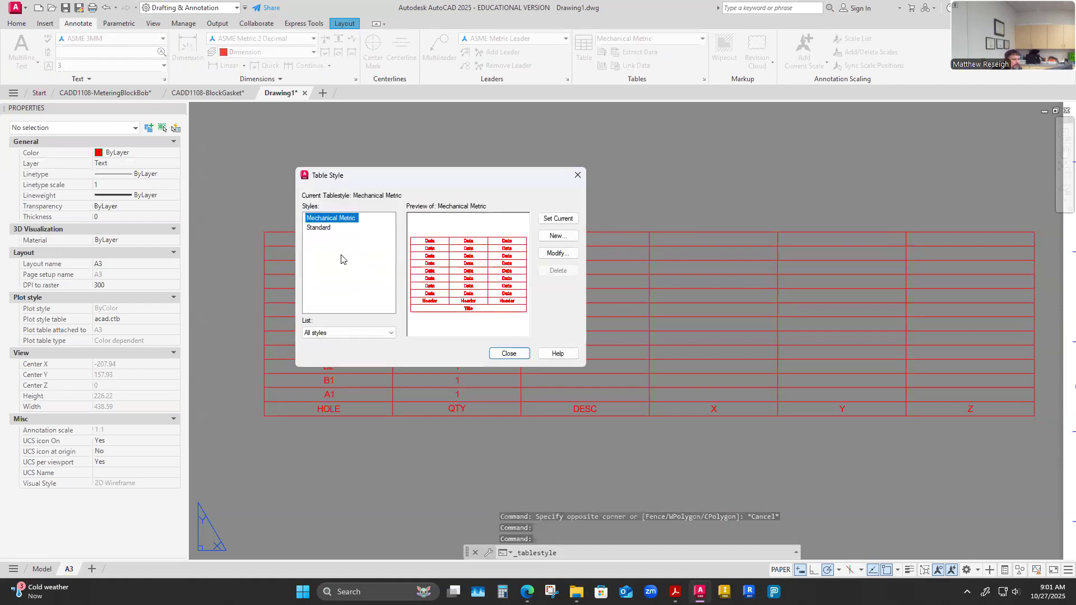
click(557, 253)
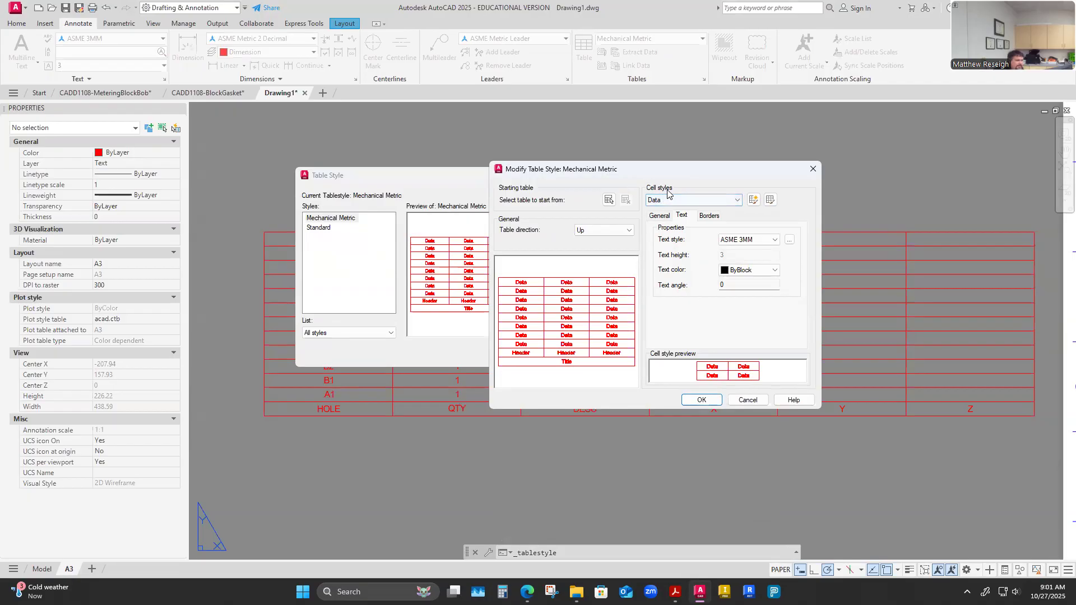
click(737, 200)
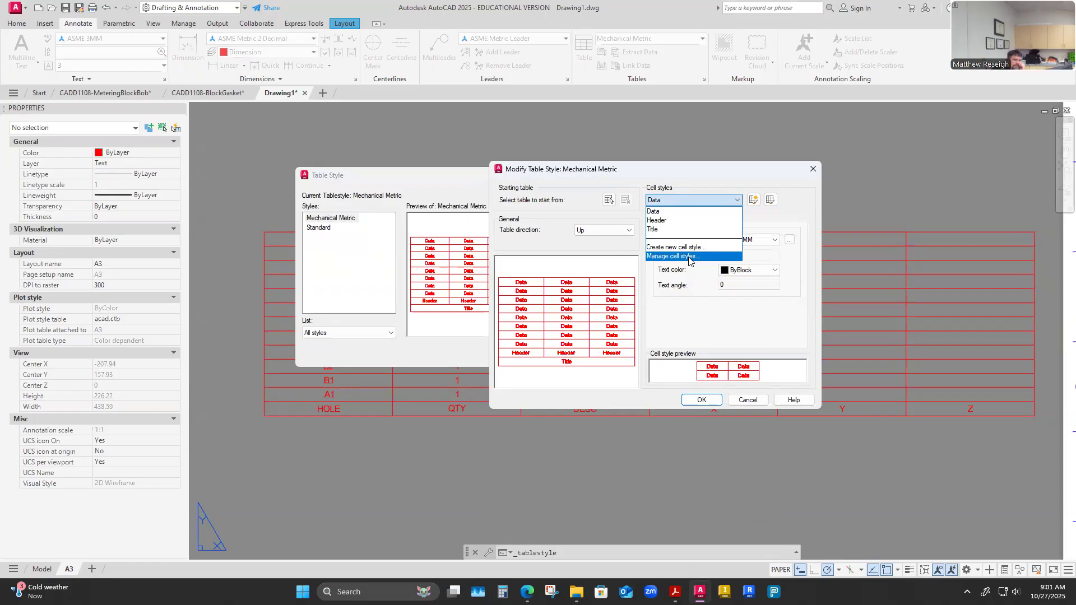
click(702, 333)
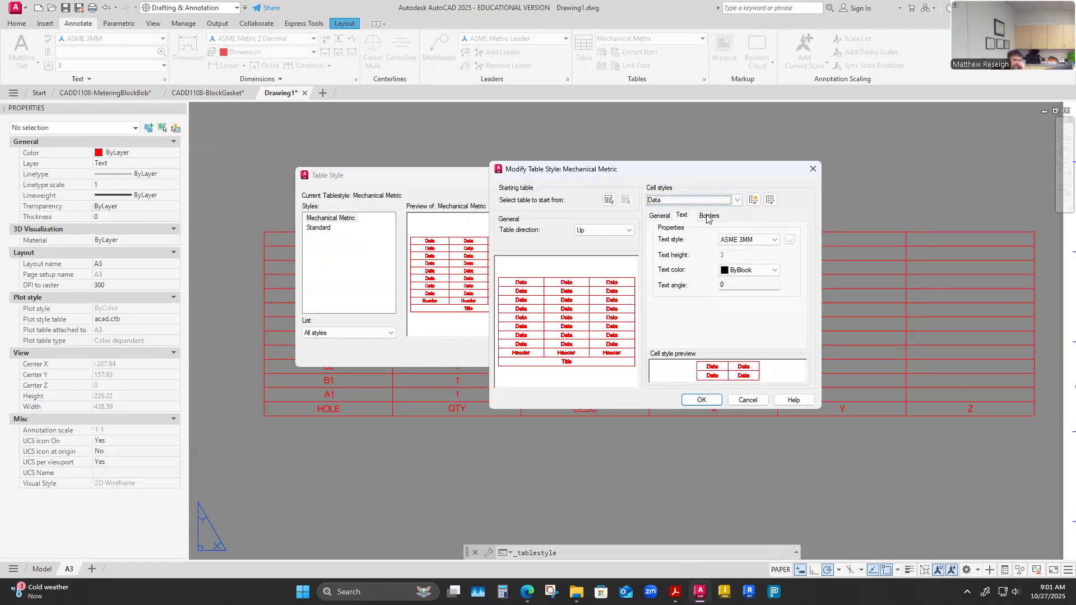
click(660, 217)
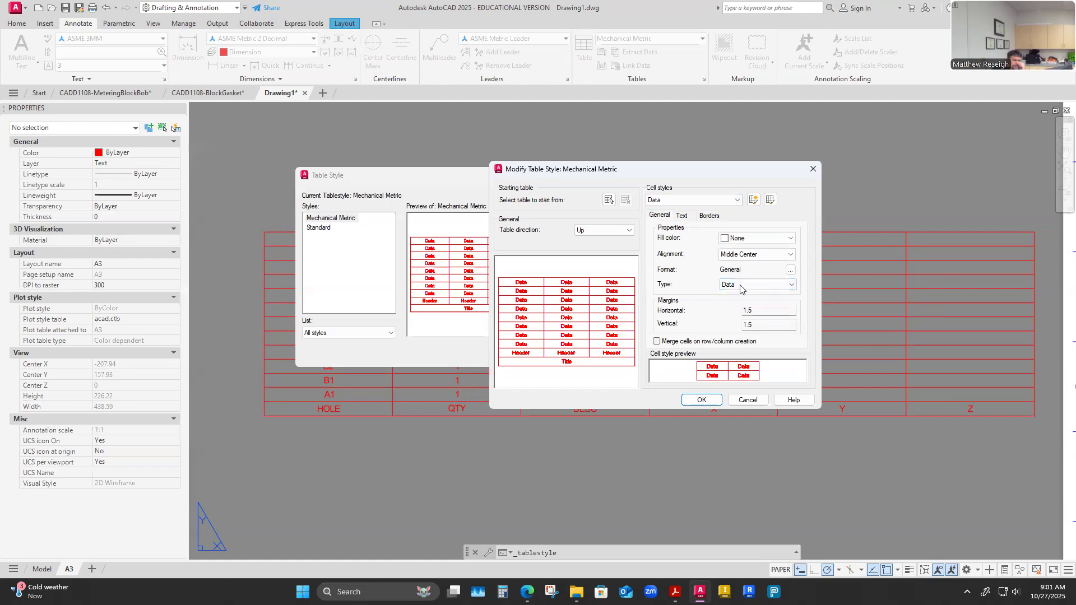
click(681, 216)
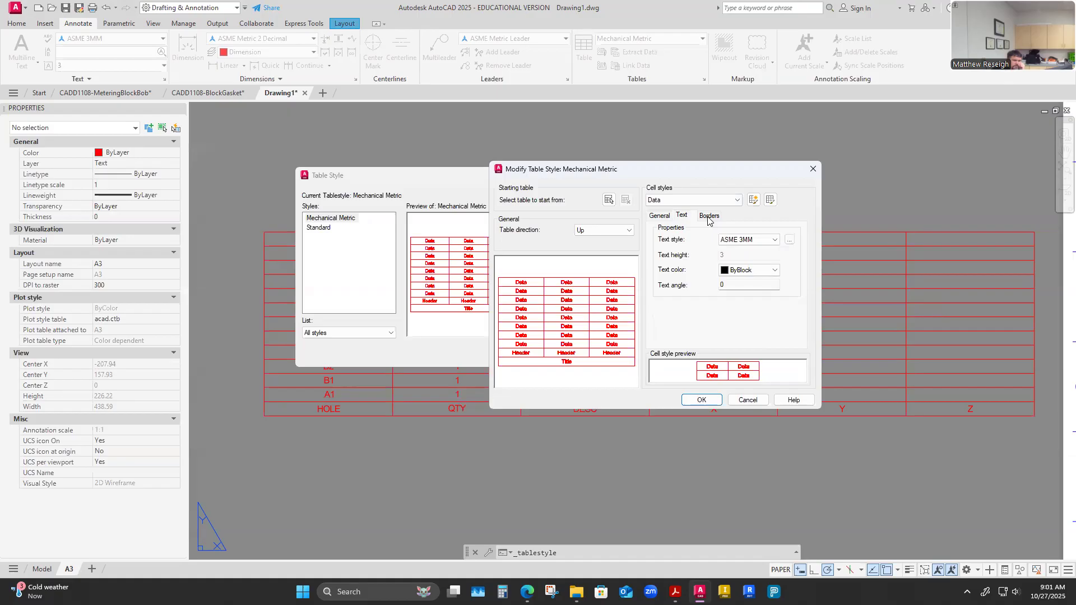
click(709, 217)
click(660, 217)
click(682, 216)
Review the Data, Header and Title cell styles in the cell style manager and close it.
click(736, 200)
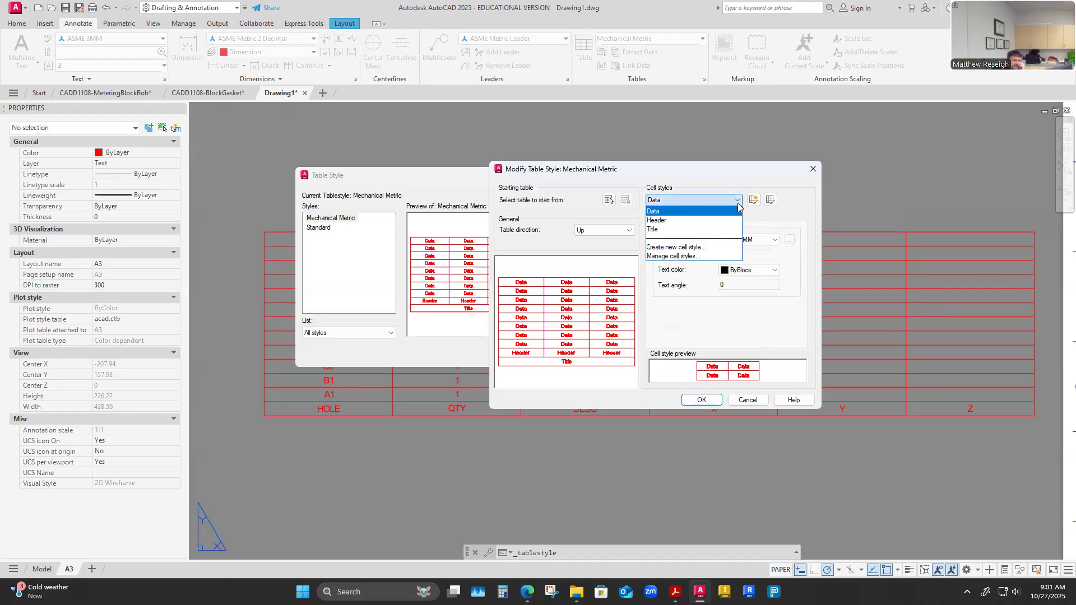
click(674, 257)
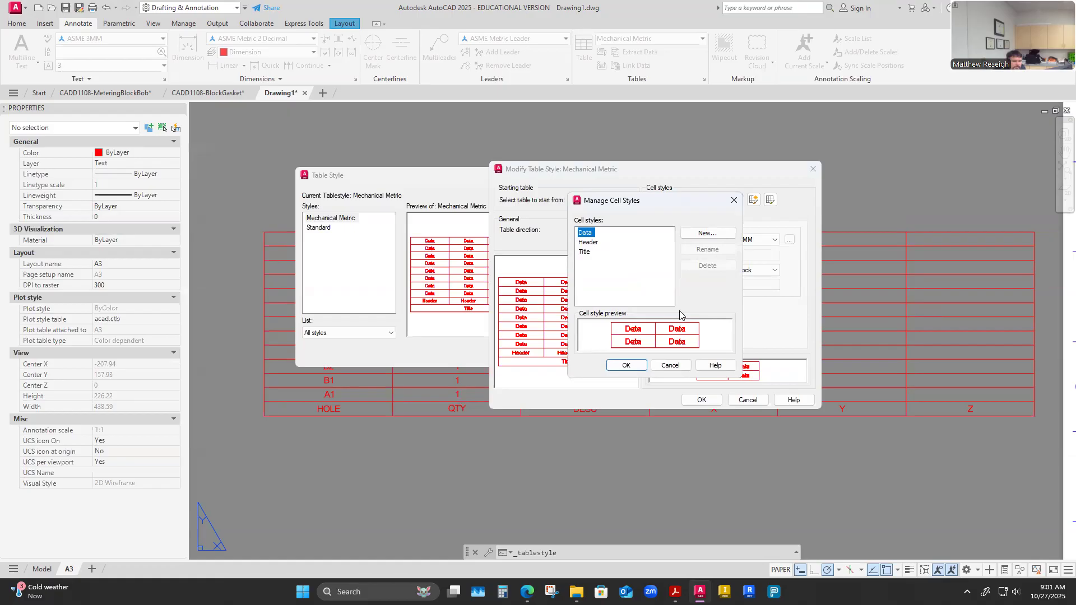
click(587, 244)
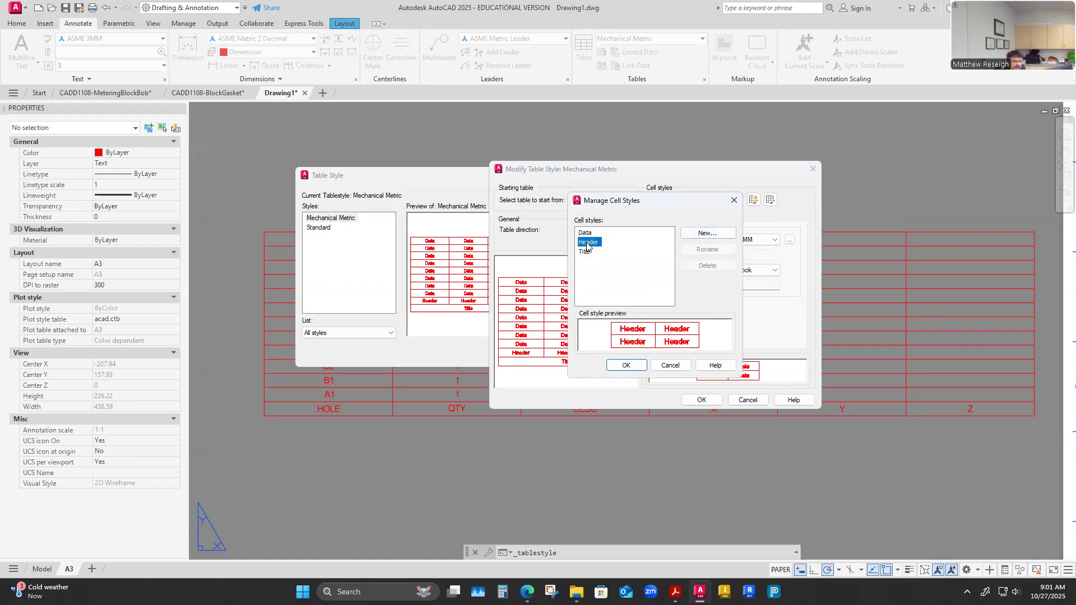
click(586, 252)
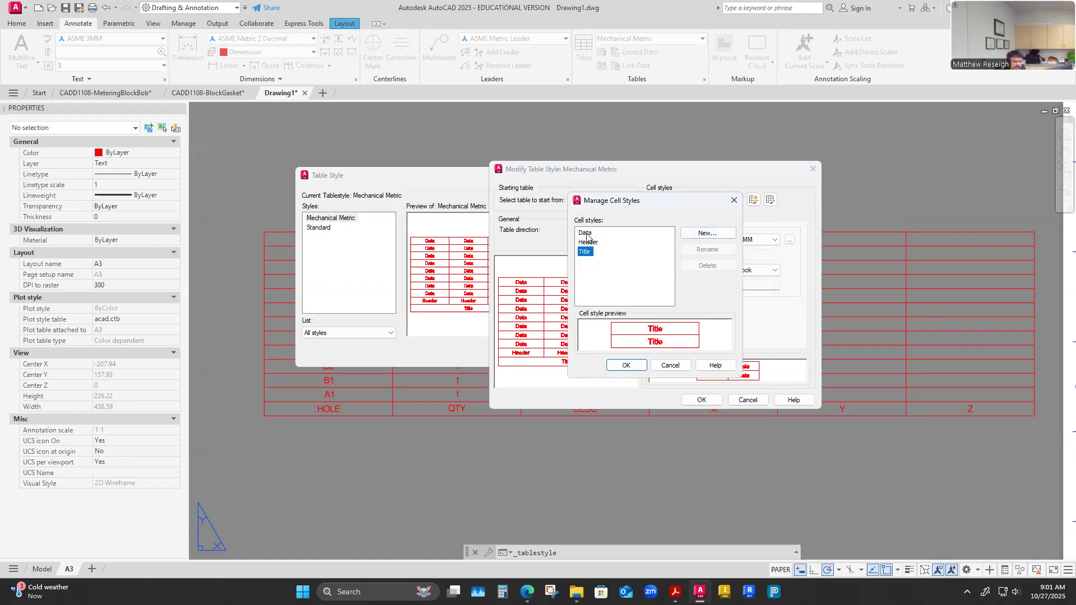
click(586, 236)
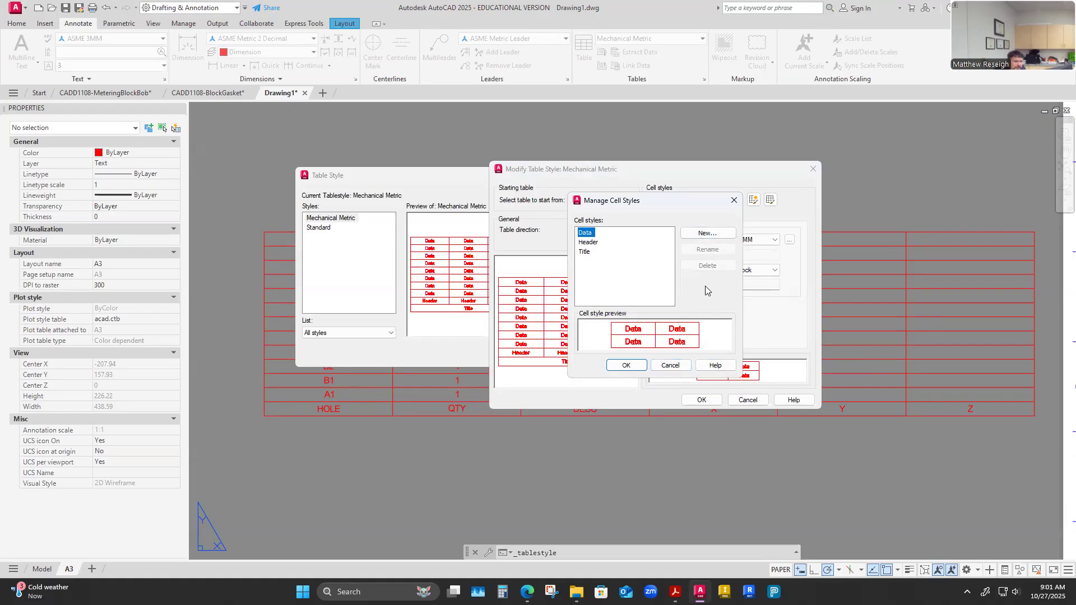
click(732, 202)
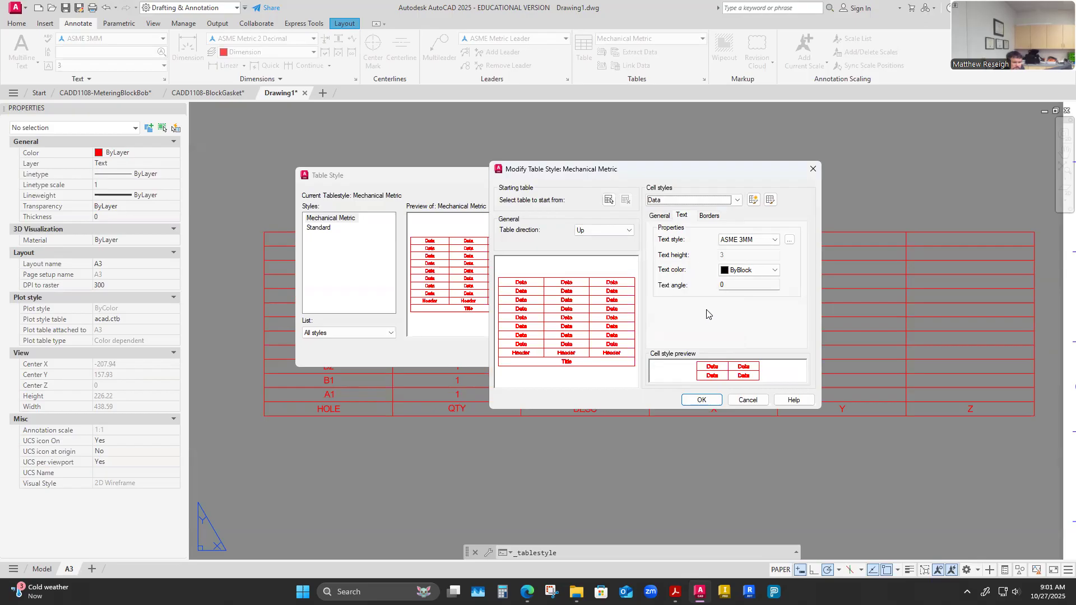
Check the Data cell style's type and preview the Text, General, Decimal Number and Whole Number formats for its cells.
click(665, 217)
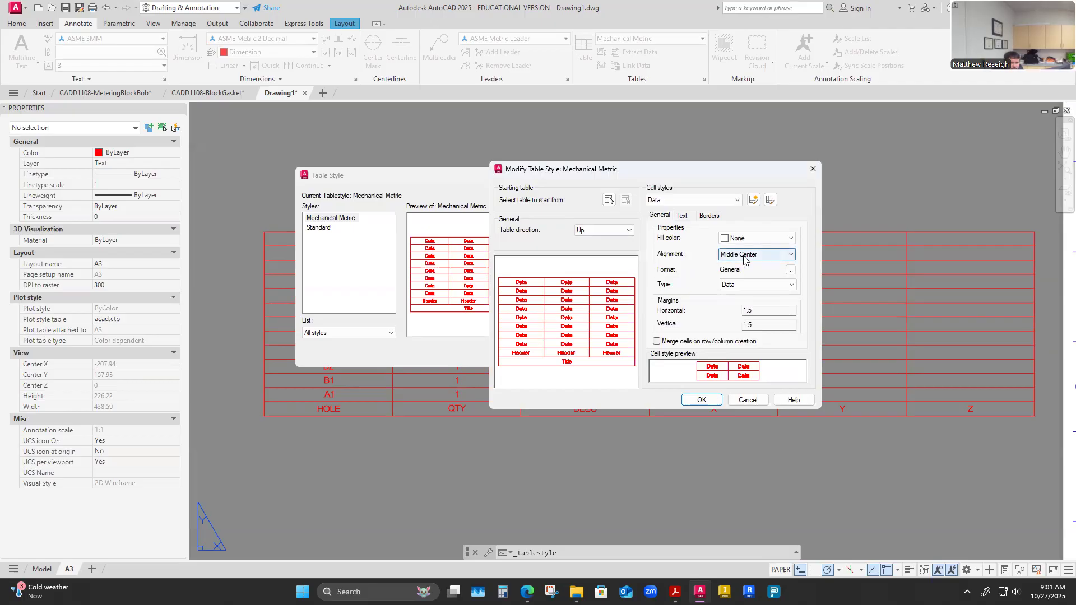
click(791, 287)
click(792, 288)
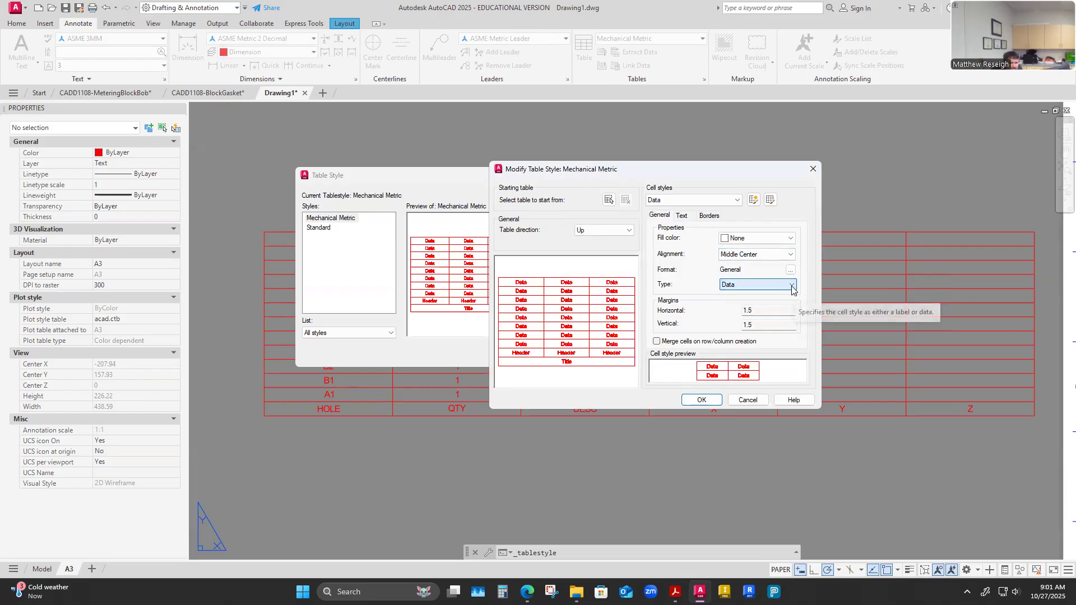
click(790, 270)
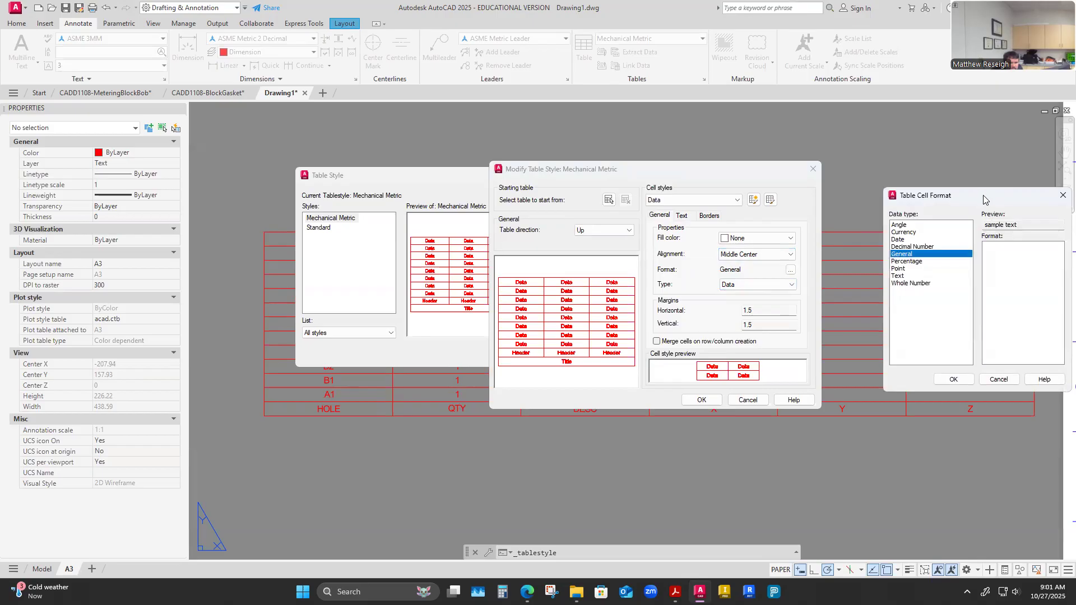
drag(978, 200, 929, 179)
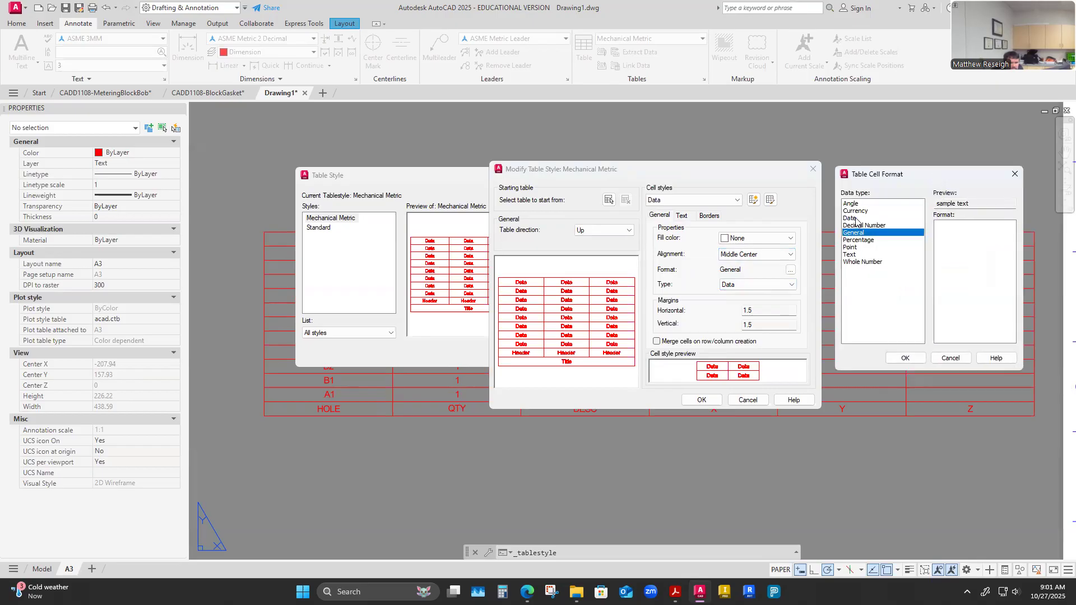
click(850, 255)
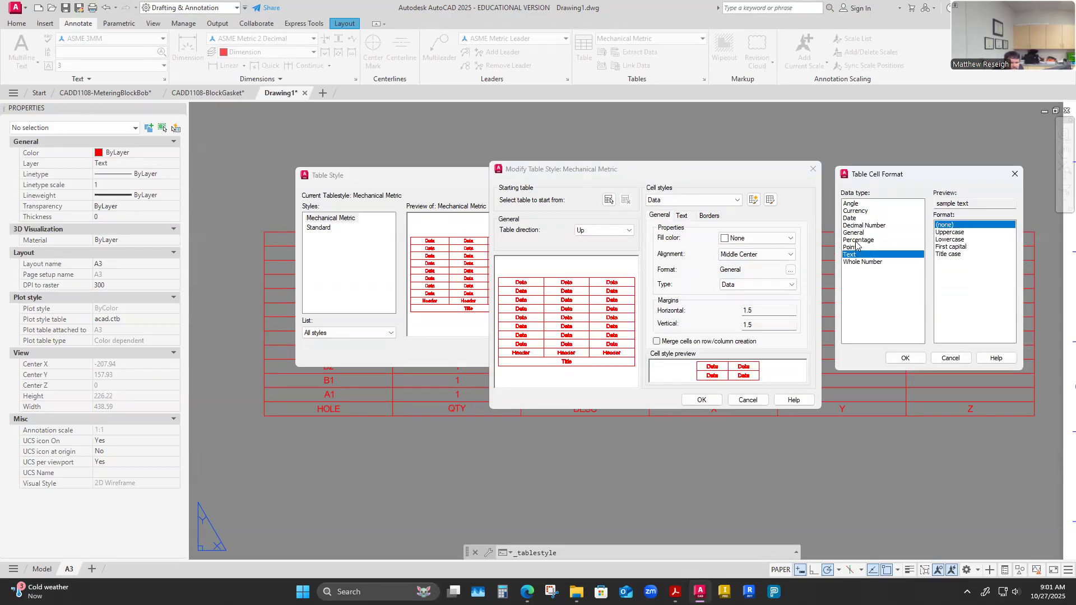
click(854, 233)
click(860, 225)
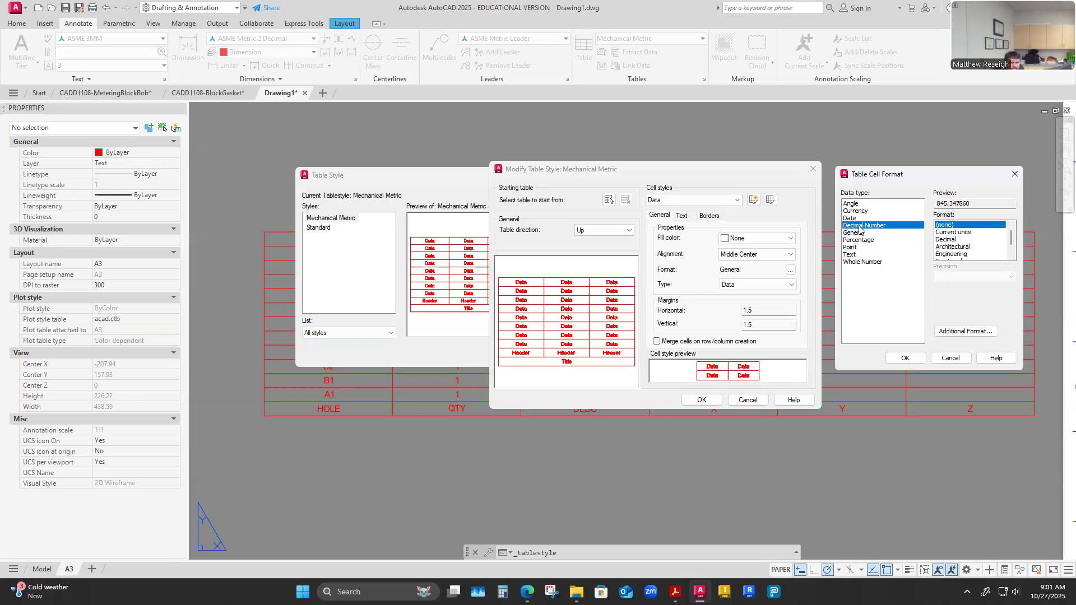
click(856, 262)
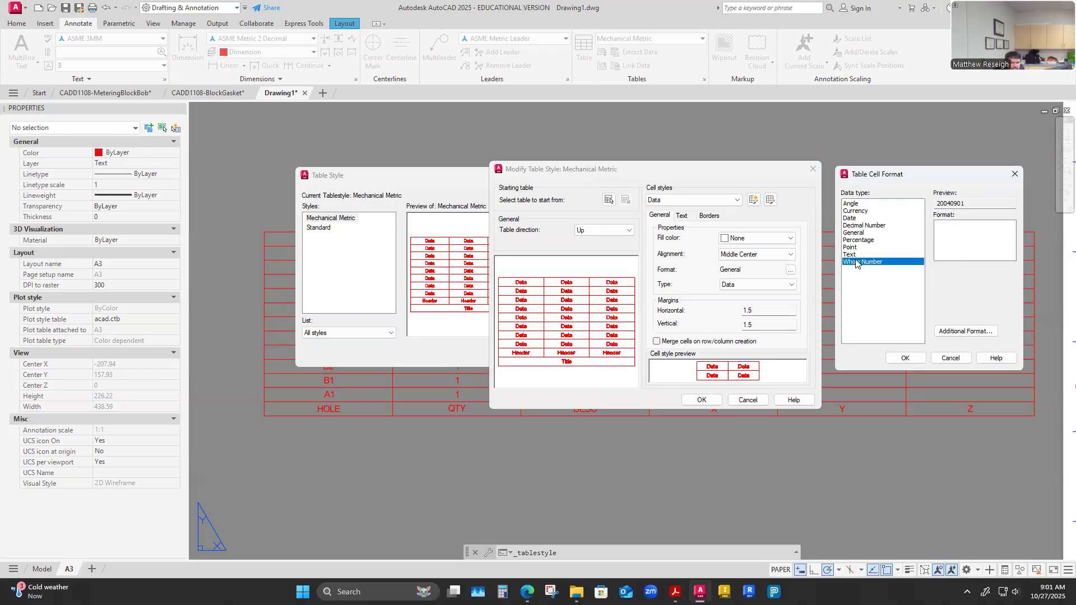
Inspect the additional format options for Whole Number and leave the table style settings without saving changes.
click(964, 332)
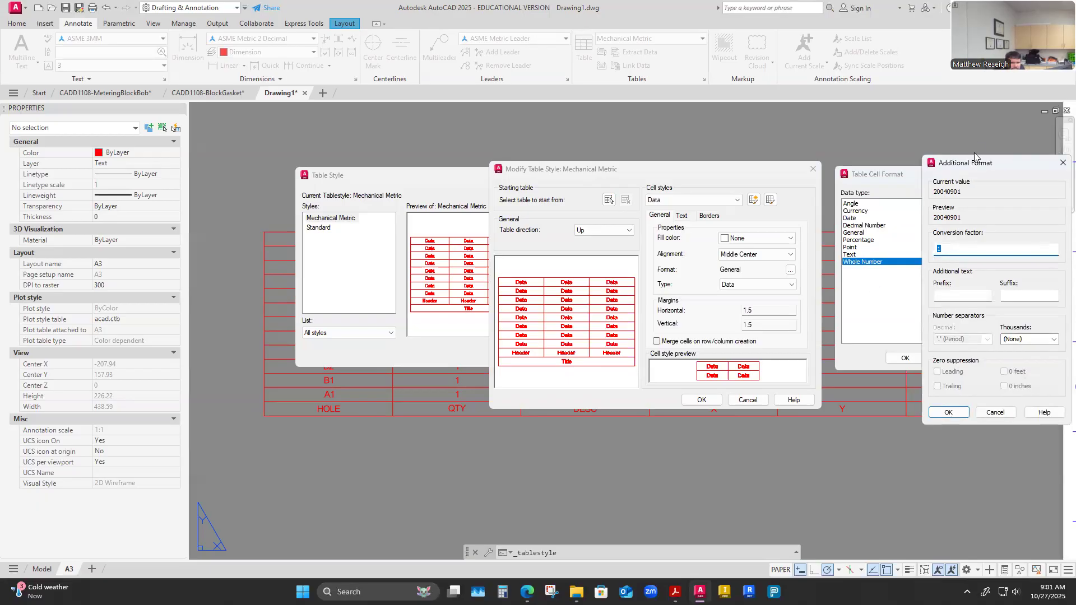
drag(1003, 166, 935, 151)
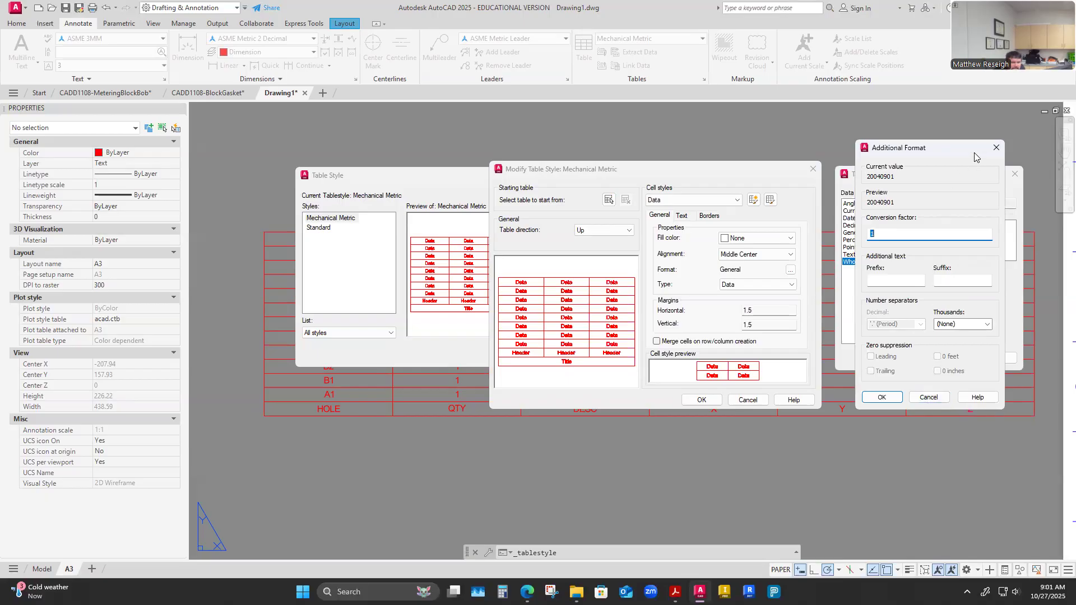
click(996, 148)
click(1014, 175)
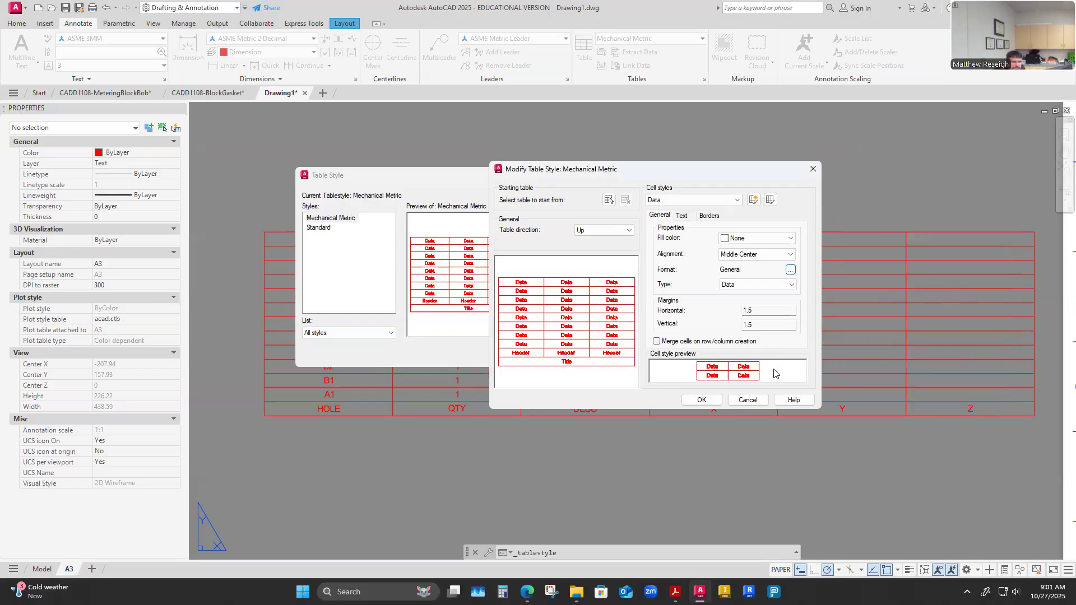
click(740, 404)
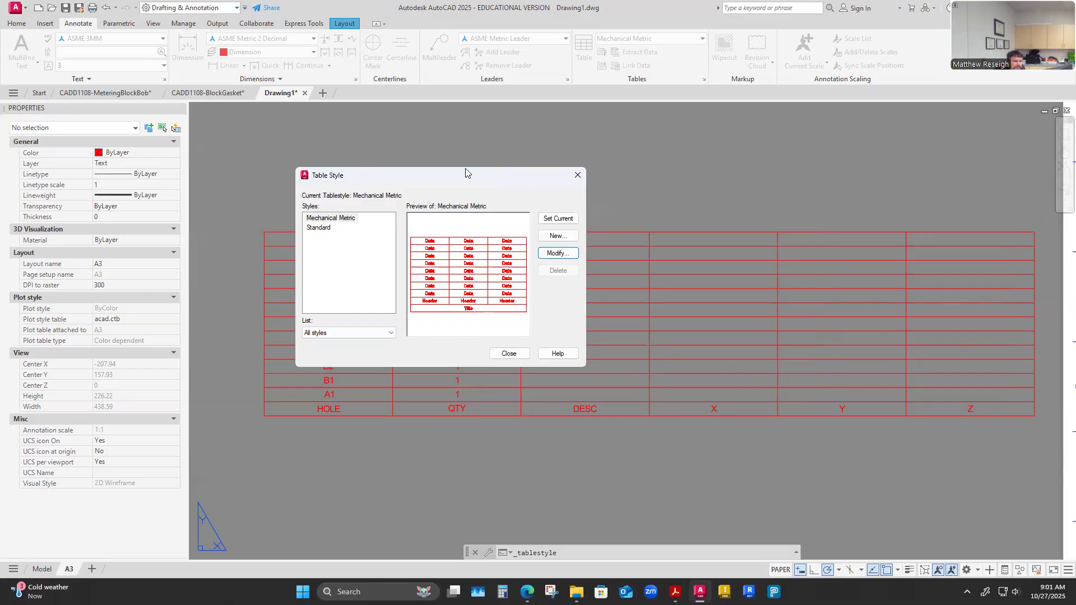
drag(532, 174, 464, 168)
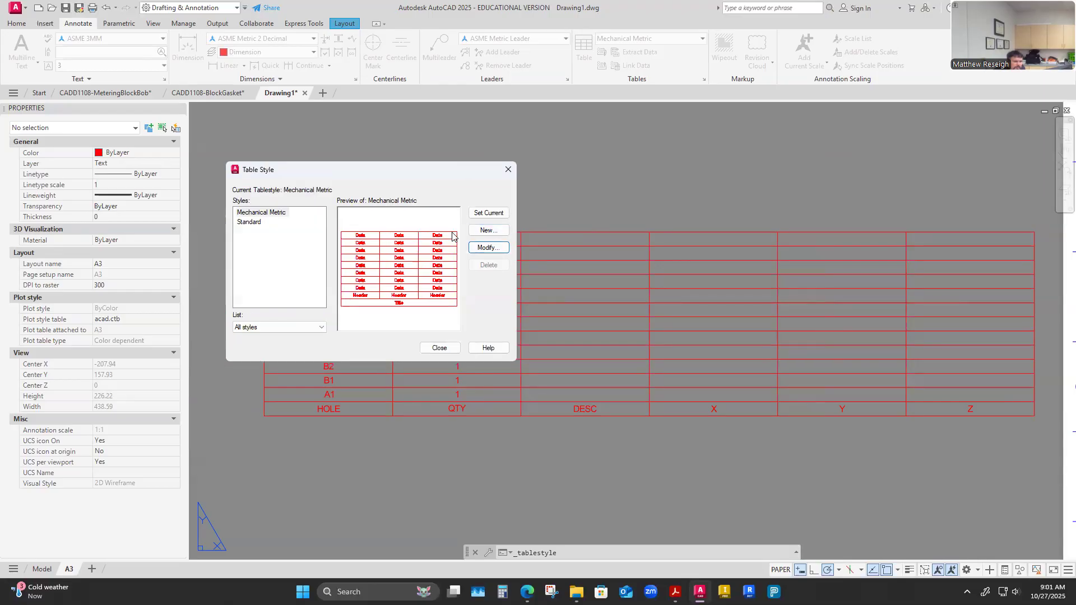
click(508, 169)
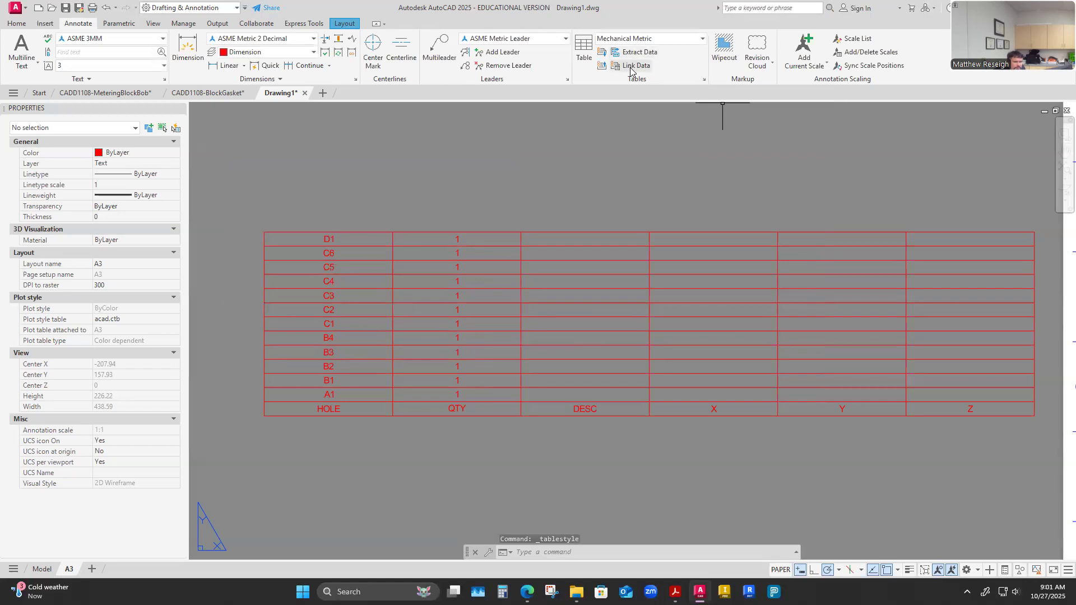
Open the Mechanical Metric table style for modification and inspect the text style used by its Data cells.
click(704, 80)
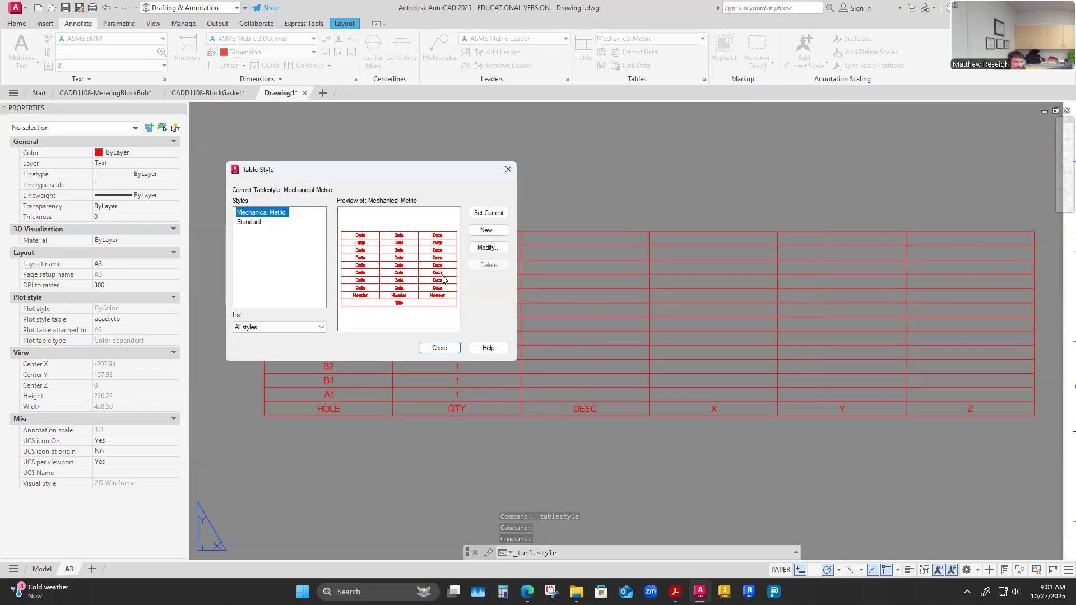
click(488, 248)
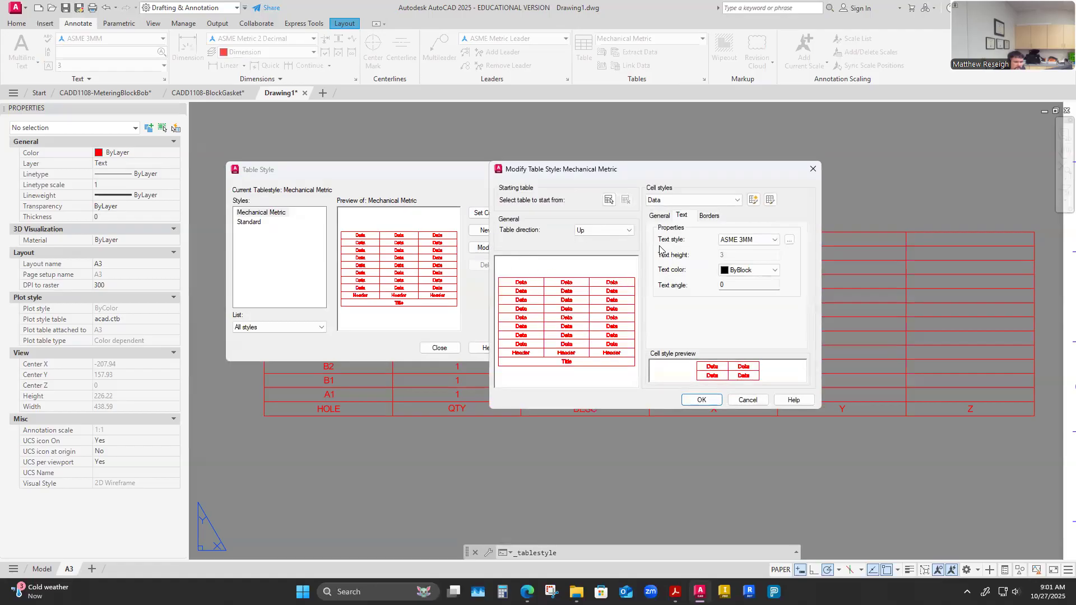
drag(658, 172, 548, 152)
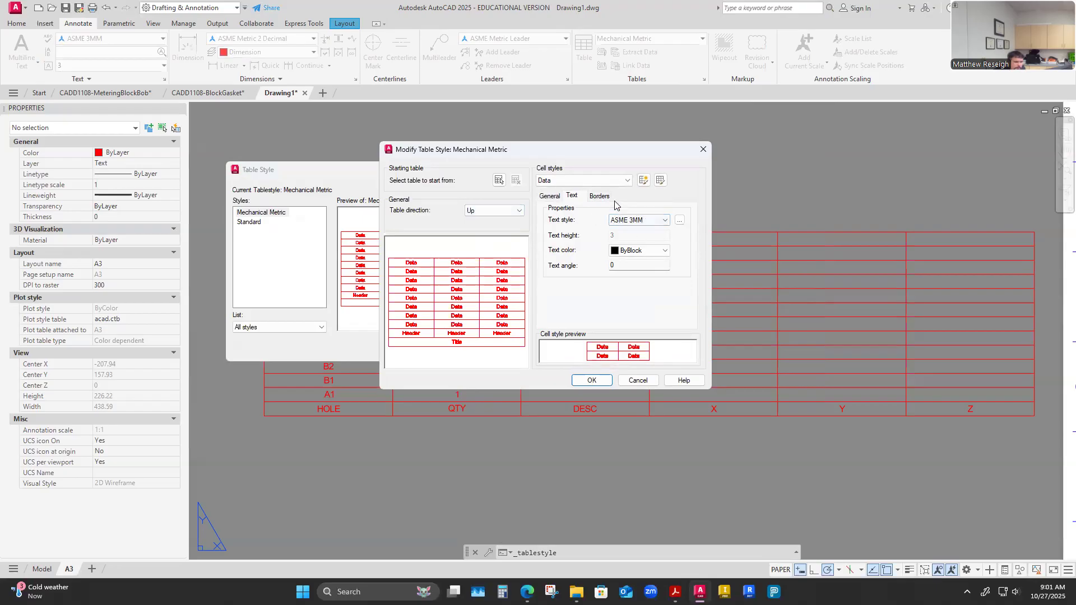
click(680, 221)
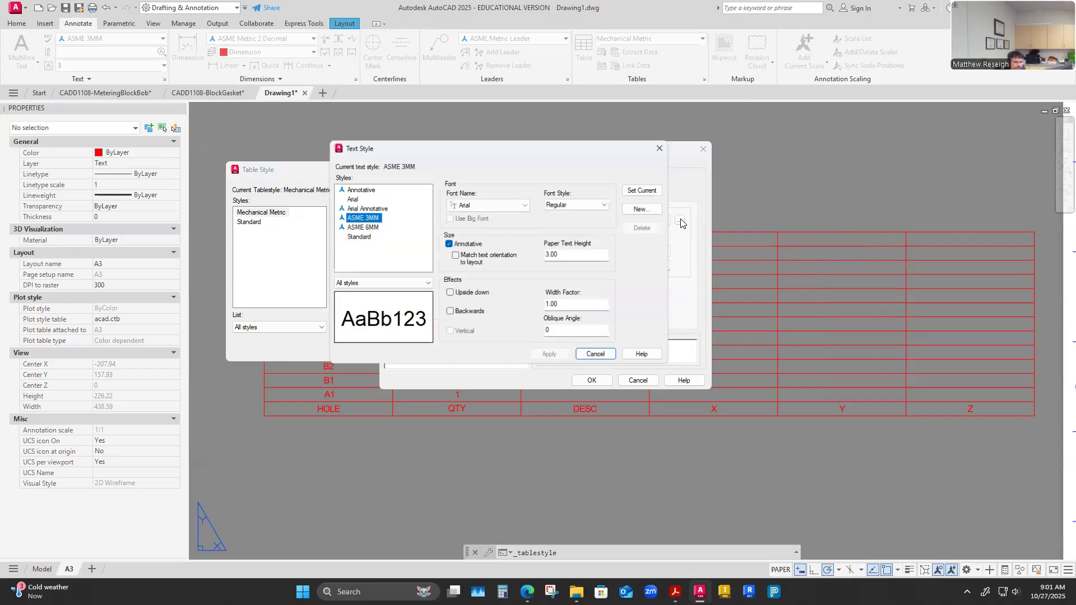
click(659, 148)
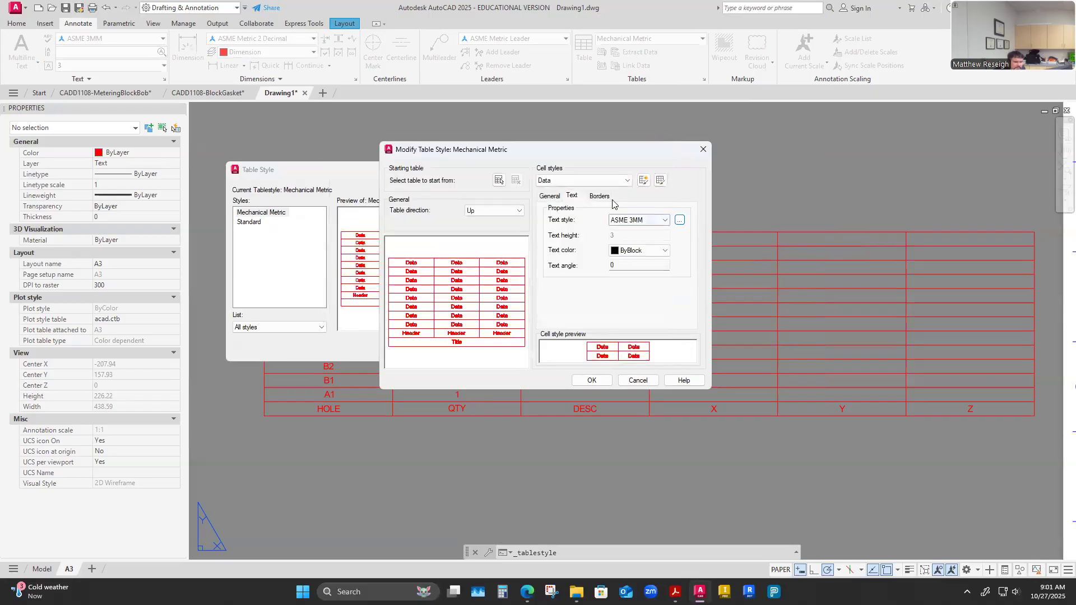
Check the available cell styles and look through the cell style manager, leaving it without changes.
click(627, 181)
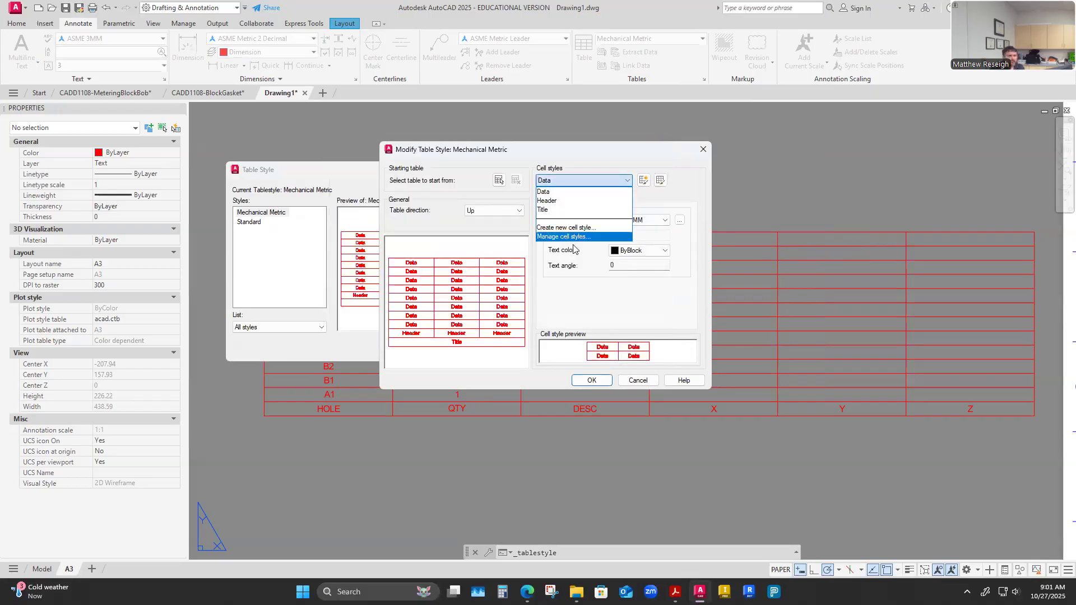
click(627, 181)
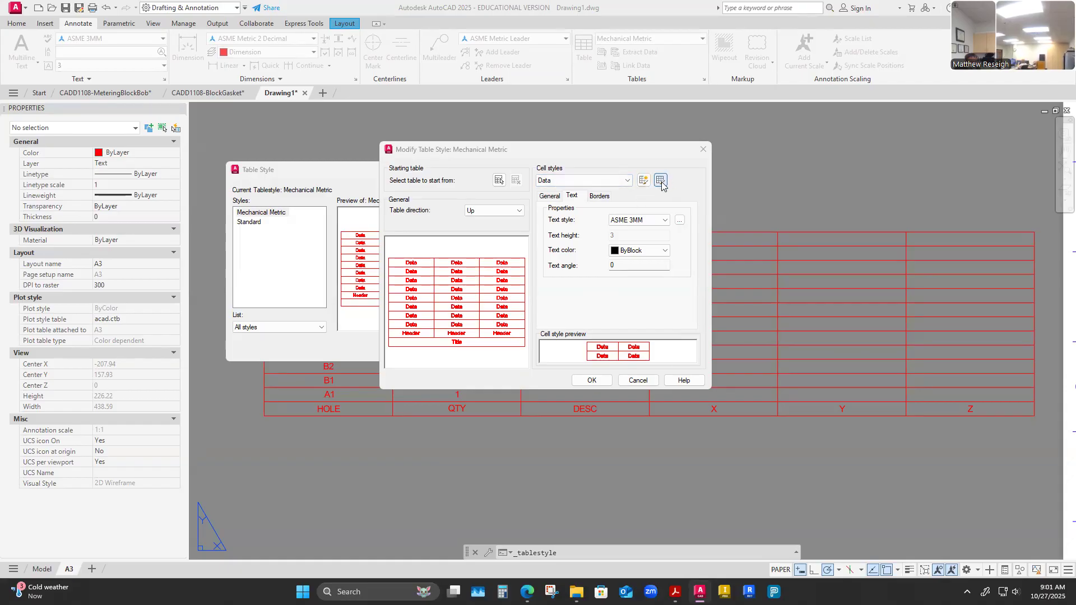
click(628, 181)
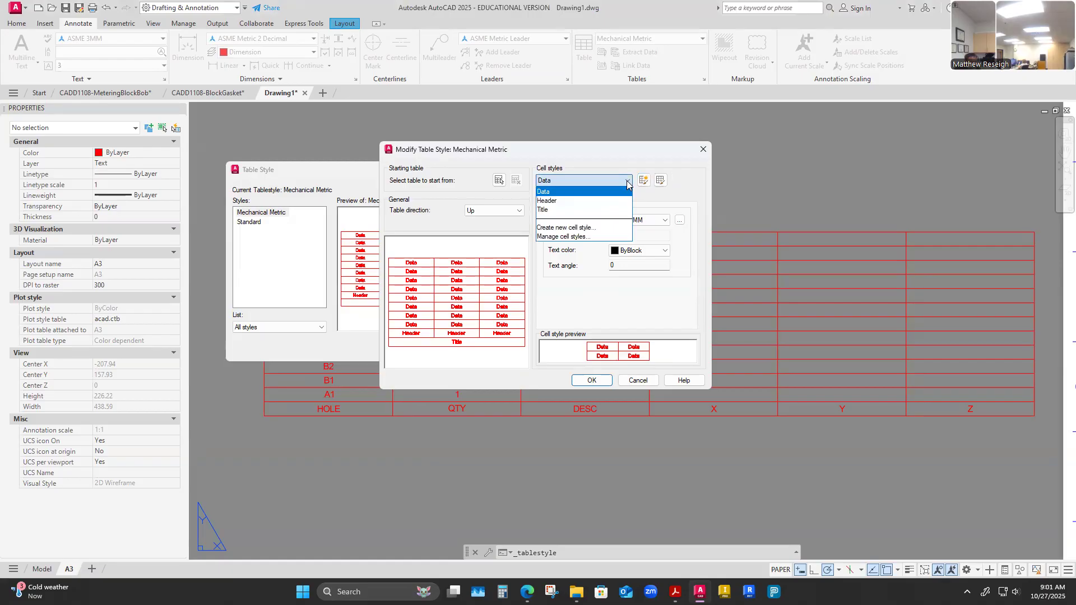
click(588, 237)
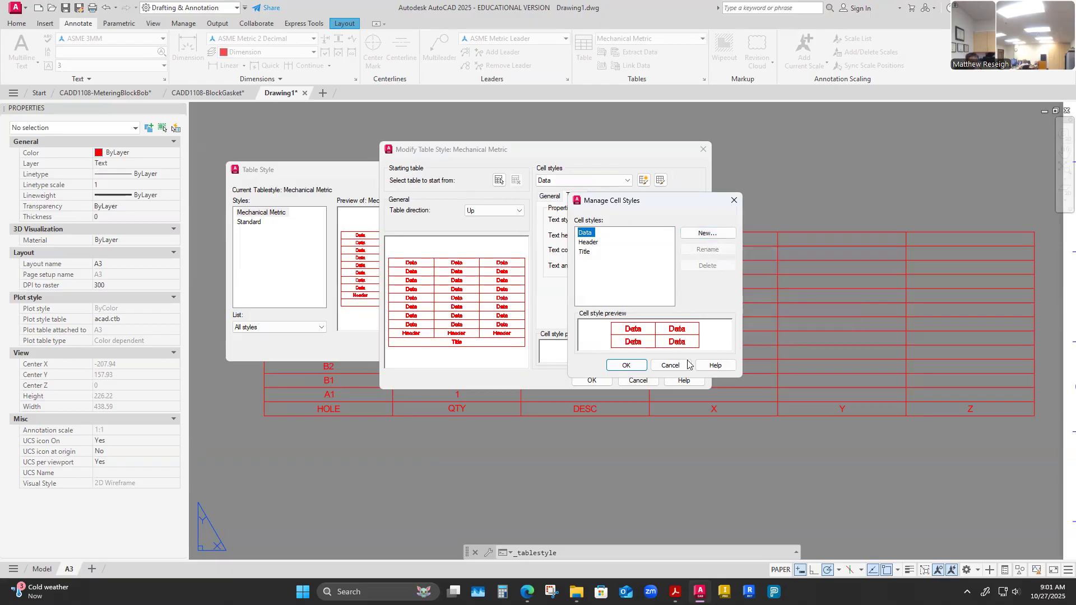
click(671, 365)
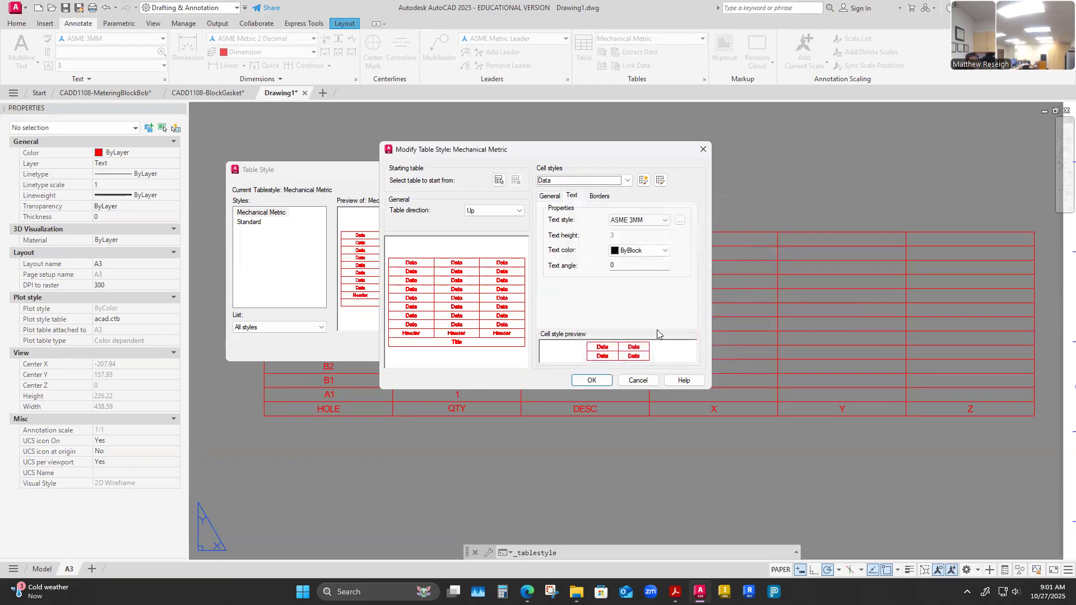
Look at the options for creating a cell style and the Data style's general settings, then leave the table style settings without saving.
click(628, 180)
click(566, 227)
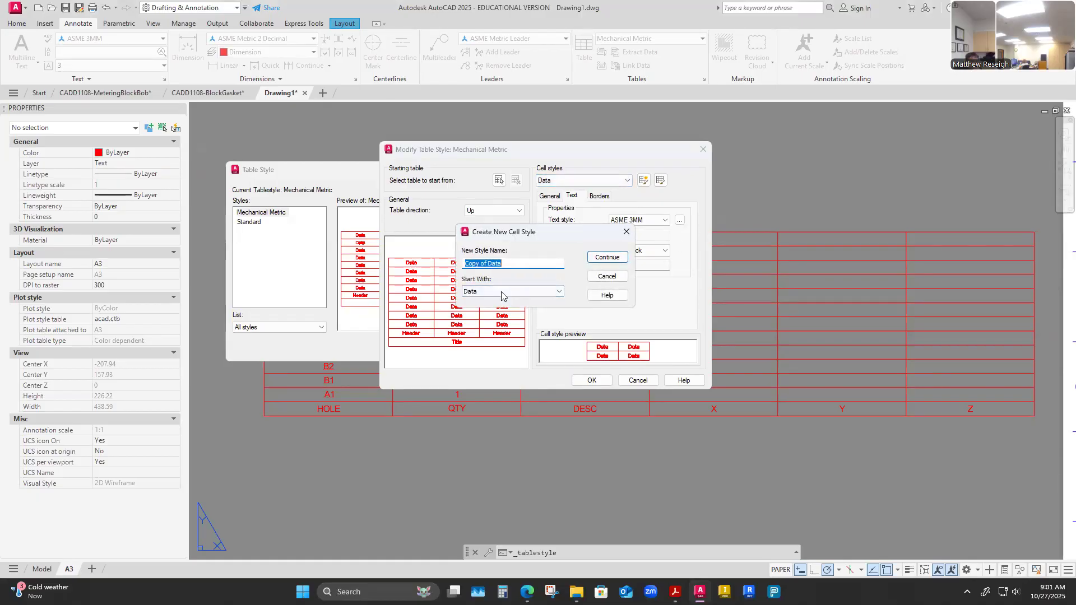
click(625, 234)
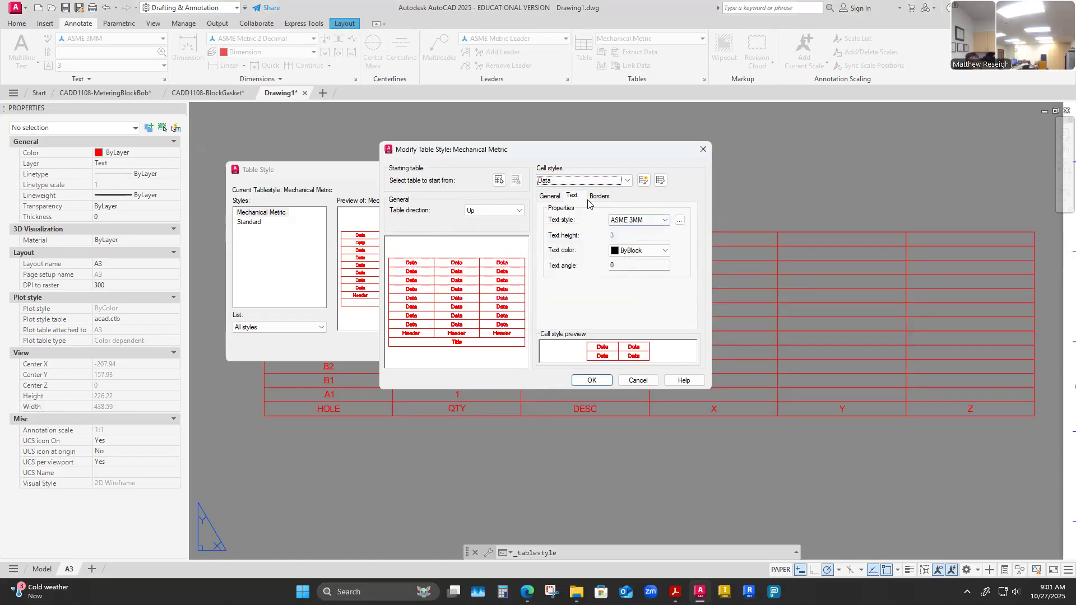
click(556, 201)
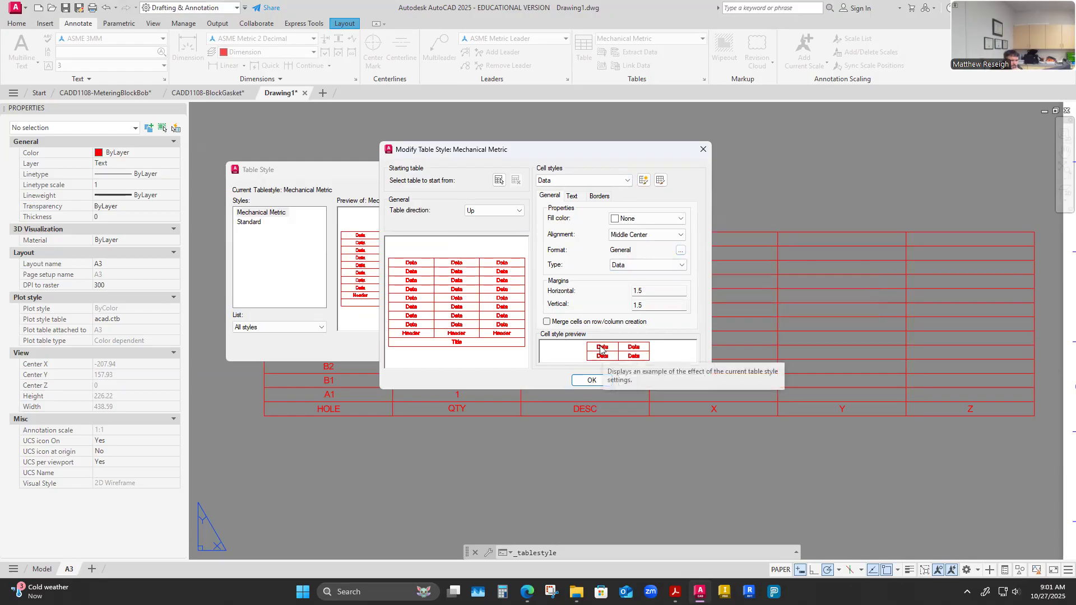
click(641, 381)
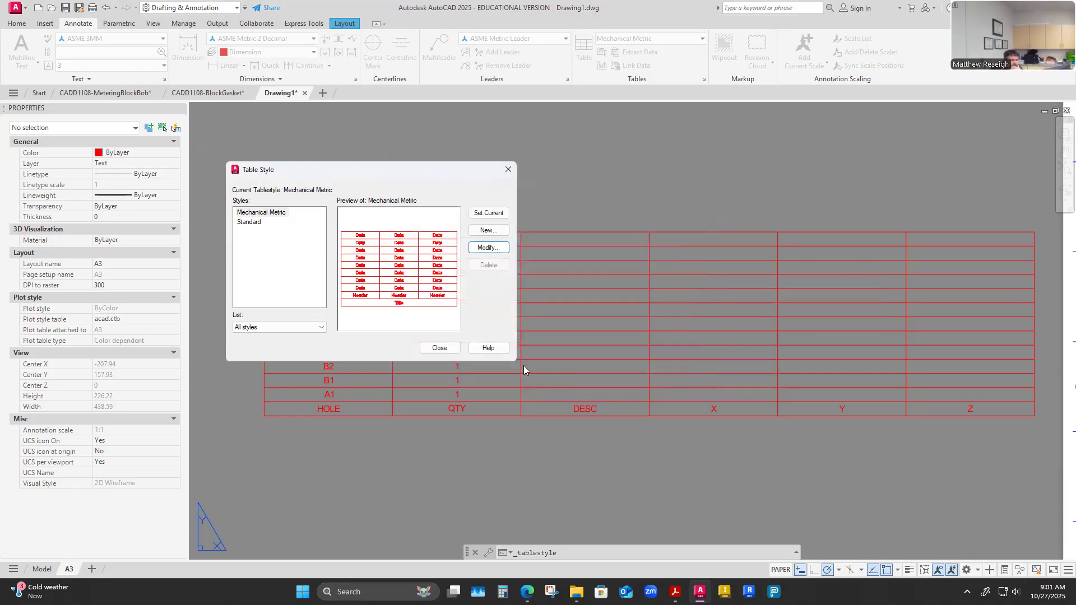
click(439, 347)
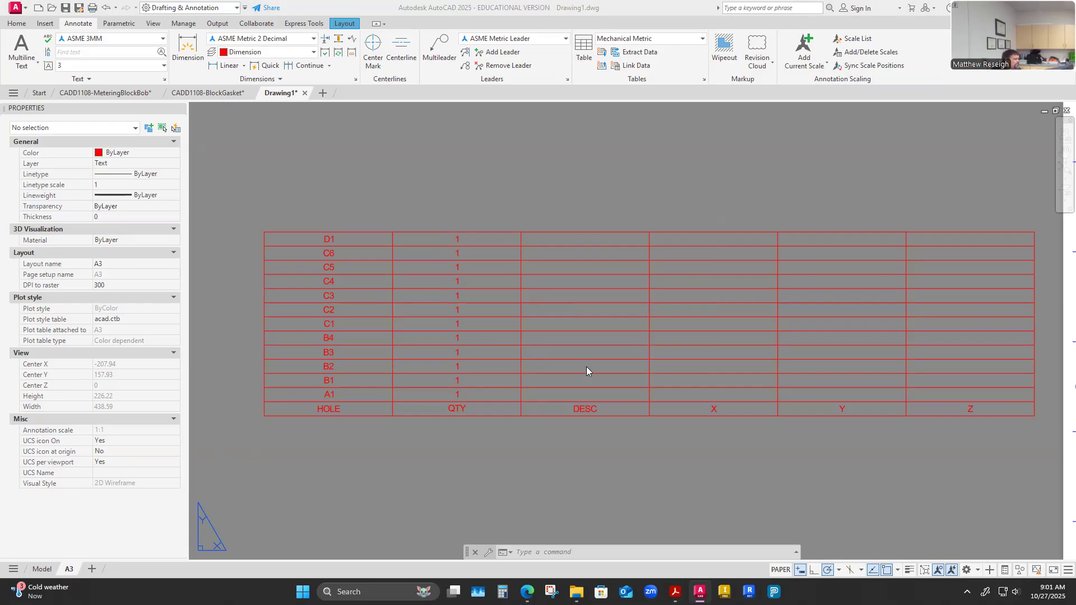
Change the DESC column header of the hole table to HOLE DIA.
scroll(603, 415, up, 2)
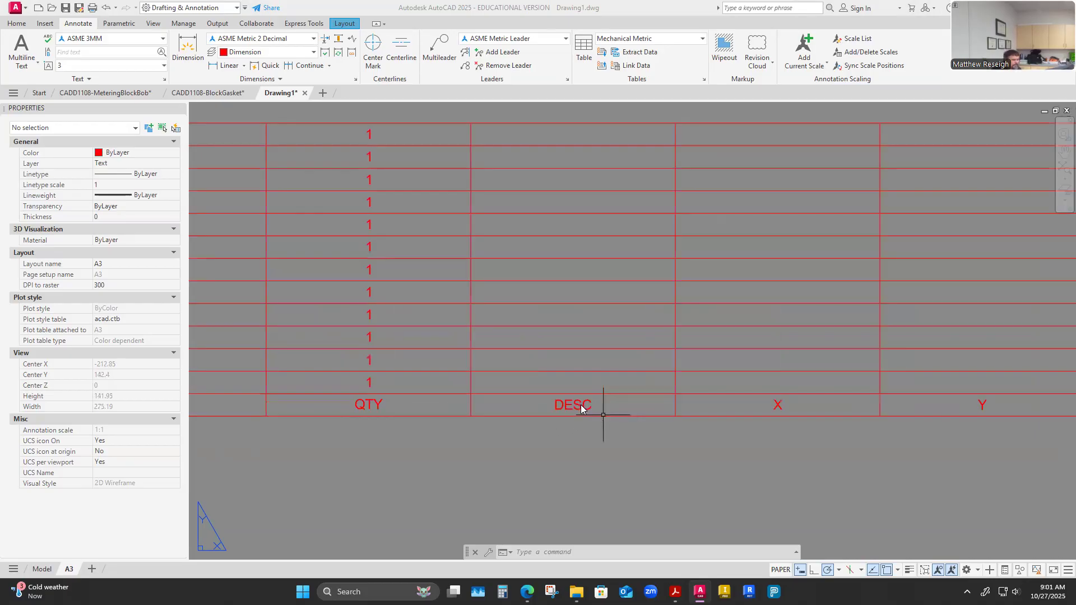
click(578, 395)
click(577, 394)
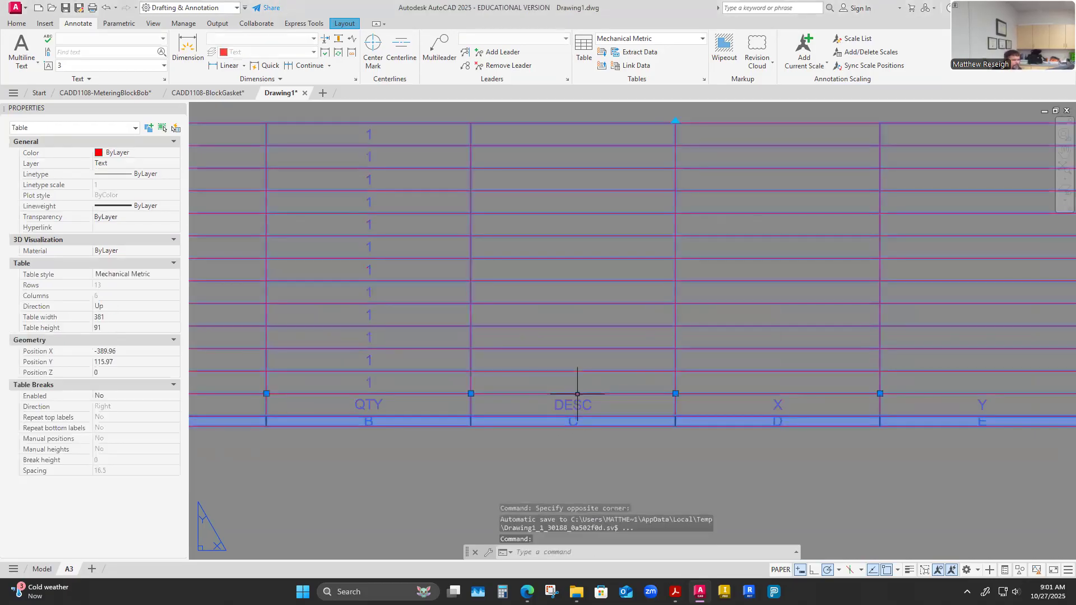
double_click(577, 404)
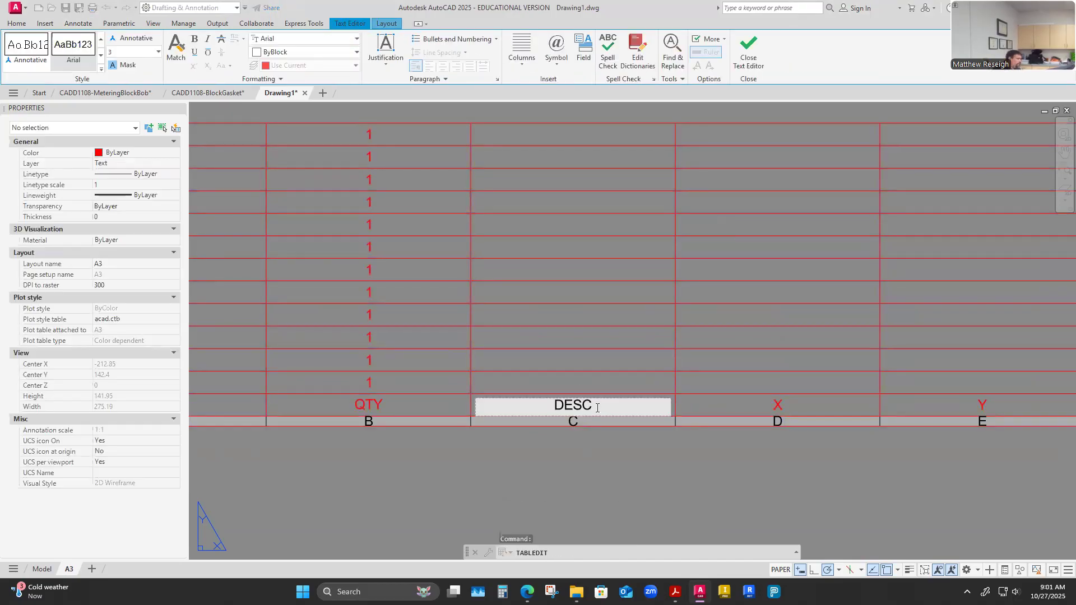
text(HOLE DIAM)
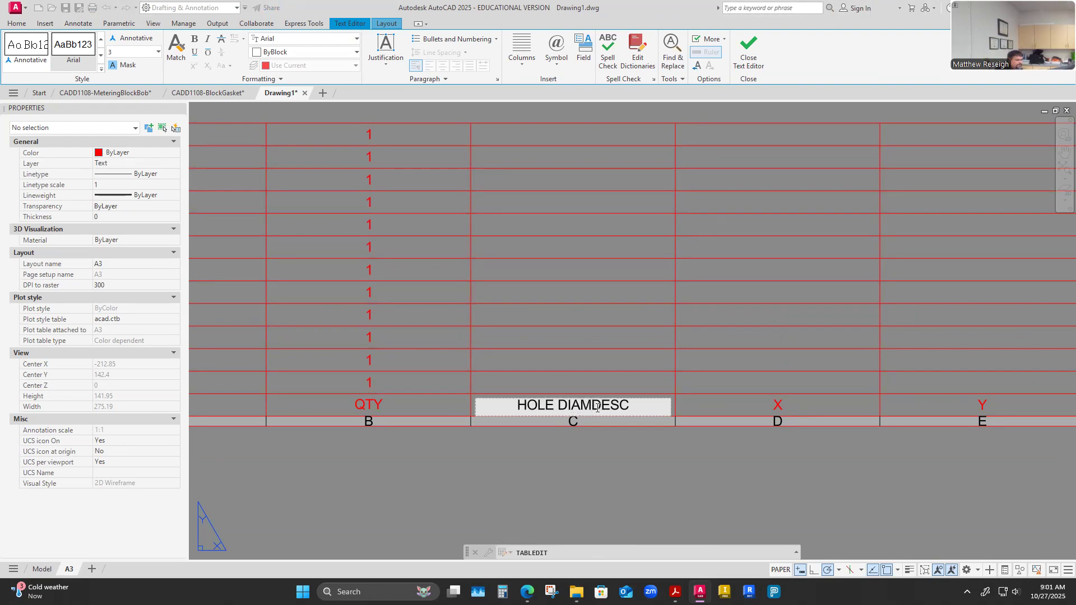
key(BackSpace)
key(Delete)
key(Delete)
key(Delete)
key(Delete)
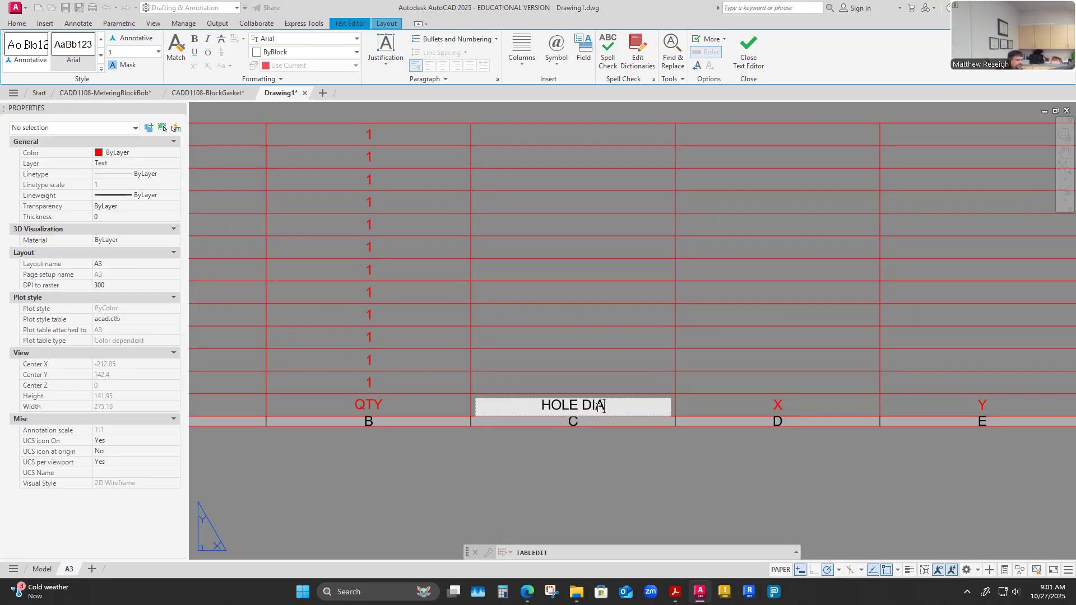
click(582, 383)
Replace DIA in the hole diameter column header with the diameter symbol so that it reads HOLE Ø.
double_click(591, 407)
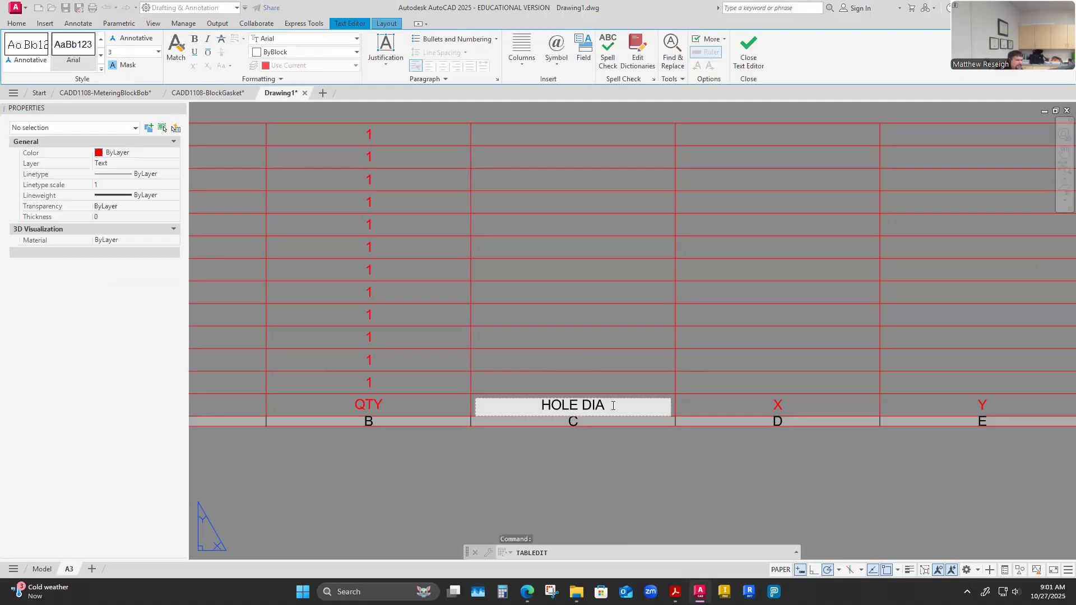
key(BackSpace)
key(BackSpace)
key(BackSpace)
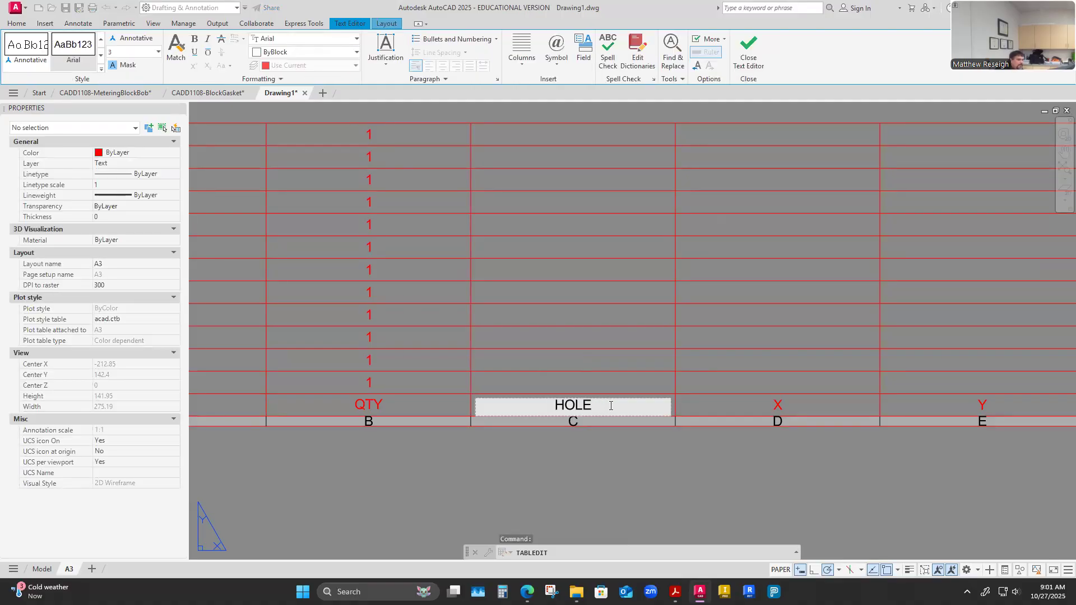
click(557, 53)
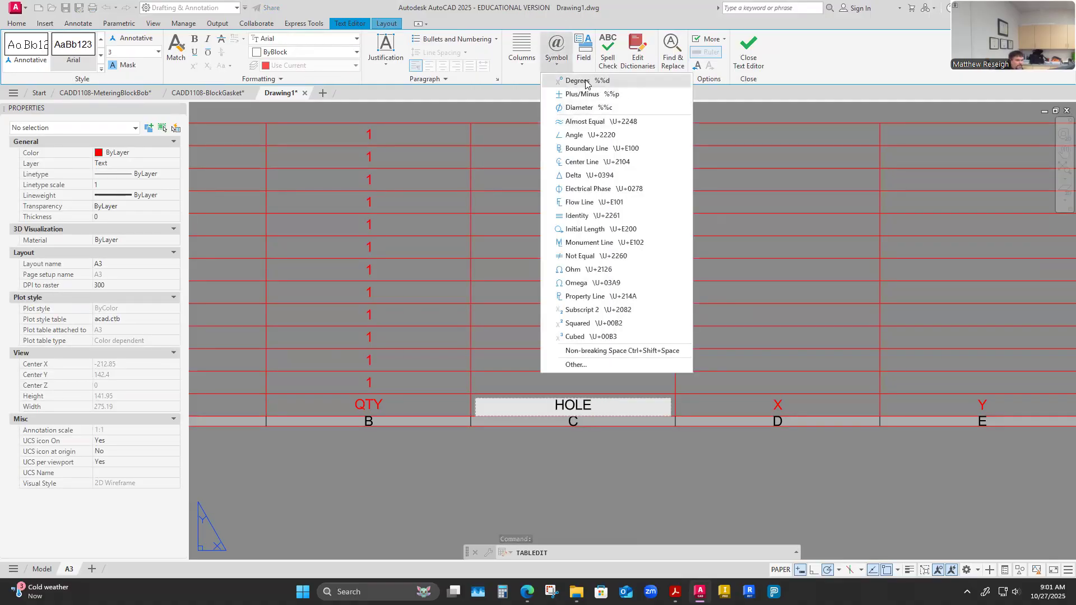
click(581, 108)
click(590, 385)
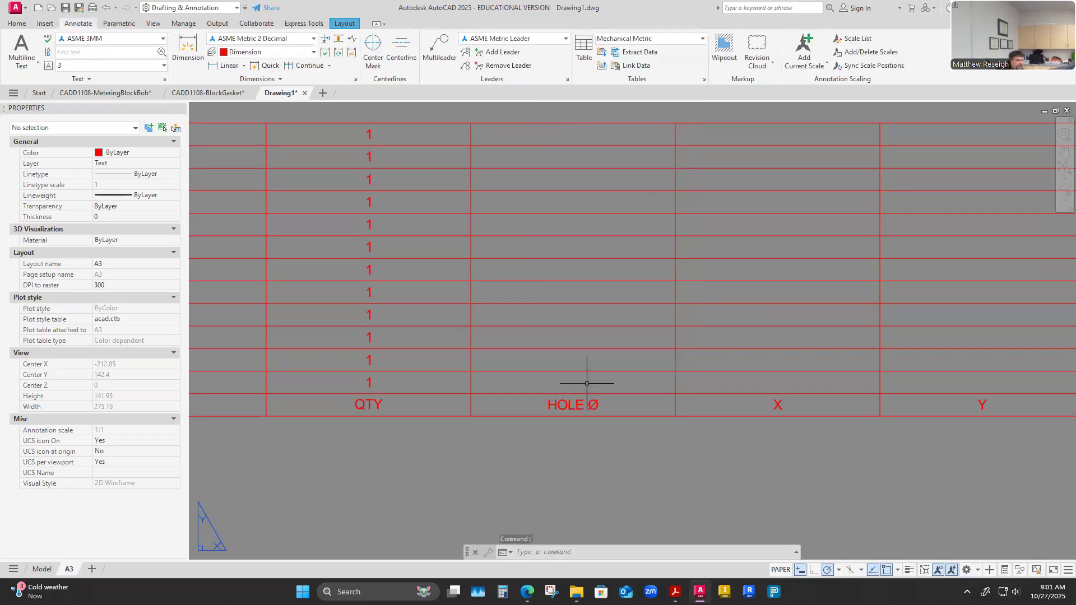
Enter 7 as the hole diameter for hole A1.
scroll(583, 413, down, 2)
scroll(587, 393, up, 2)
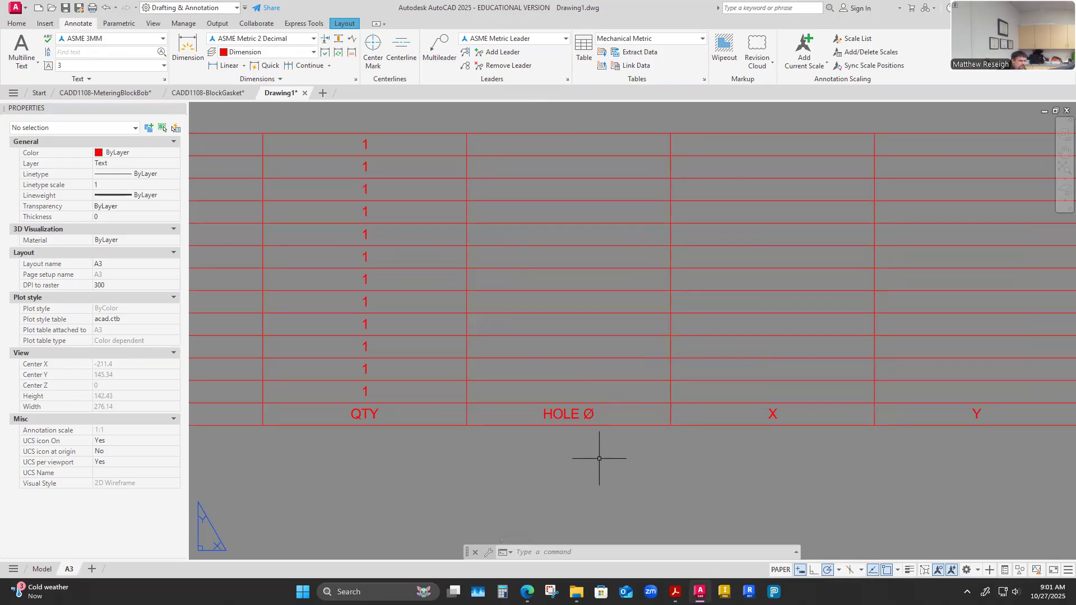
click(574, 396)
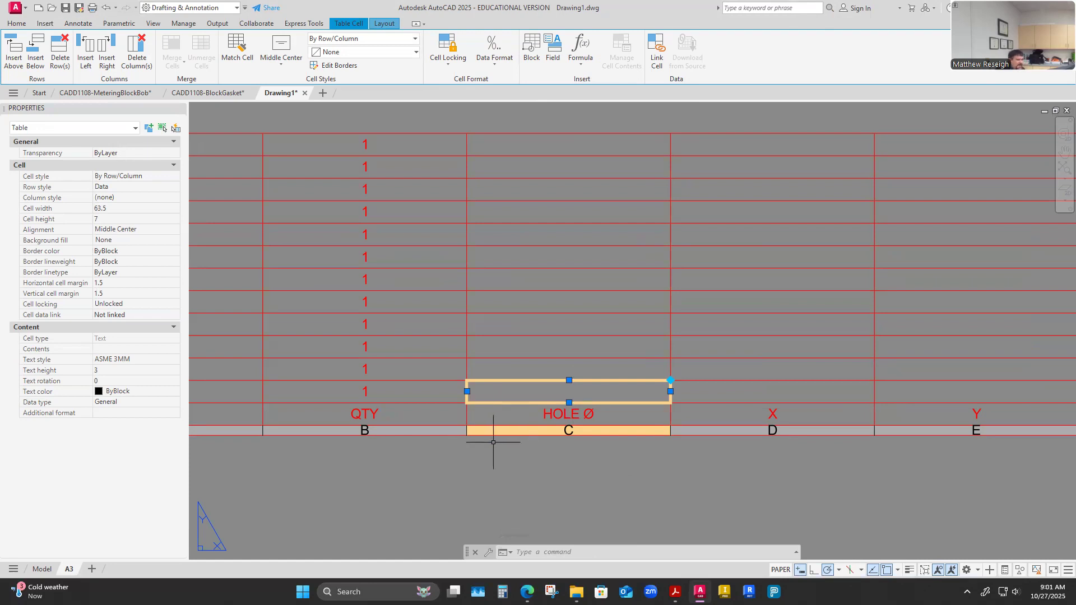
scroll(493, 442, down, 1)
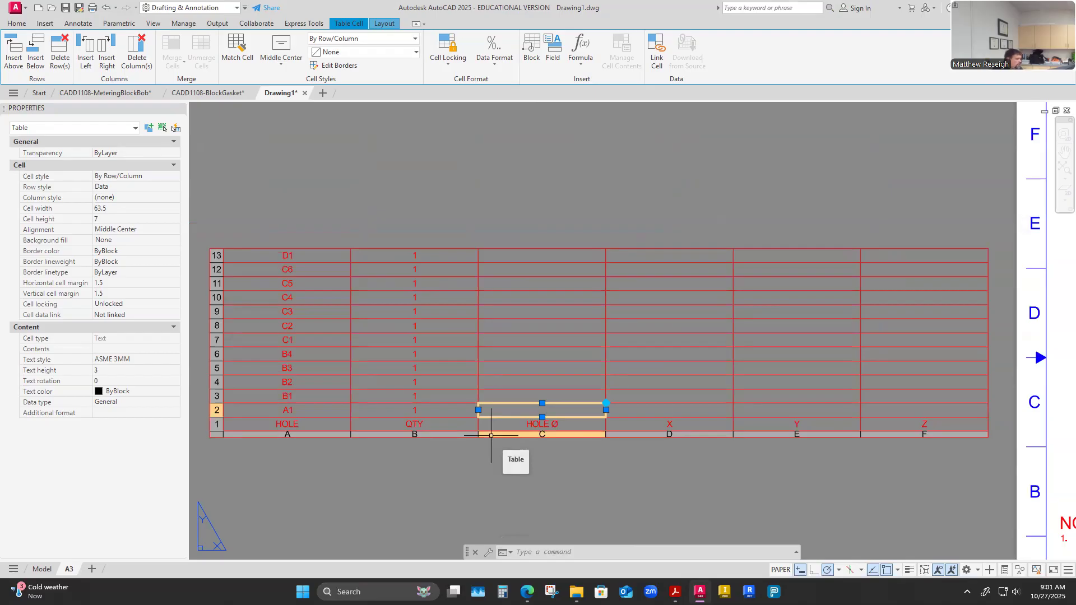
text(7)
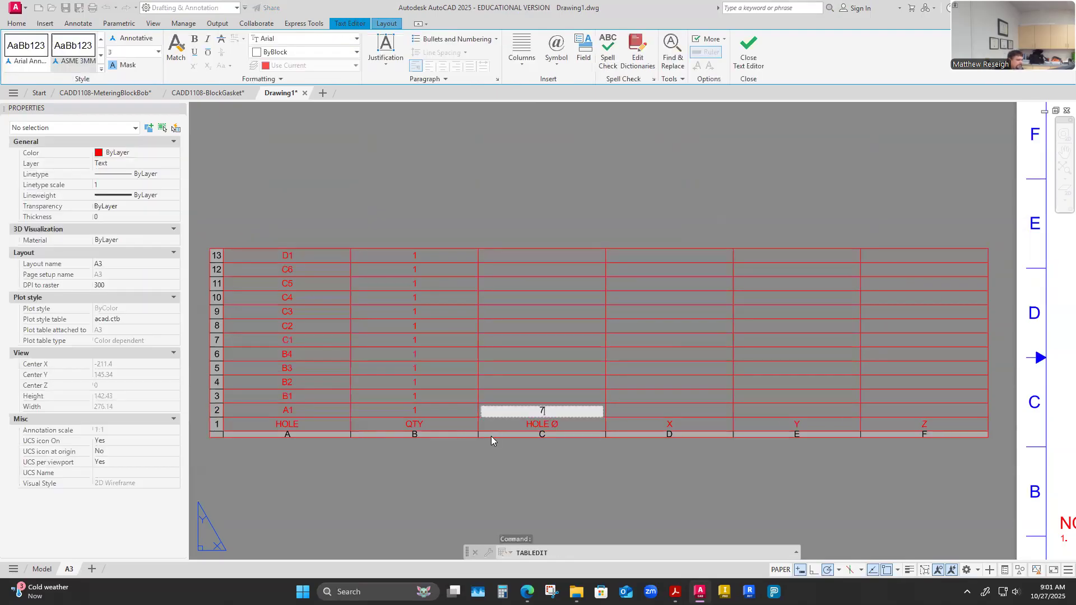
key(Return)
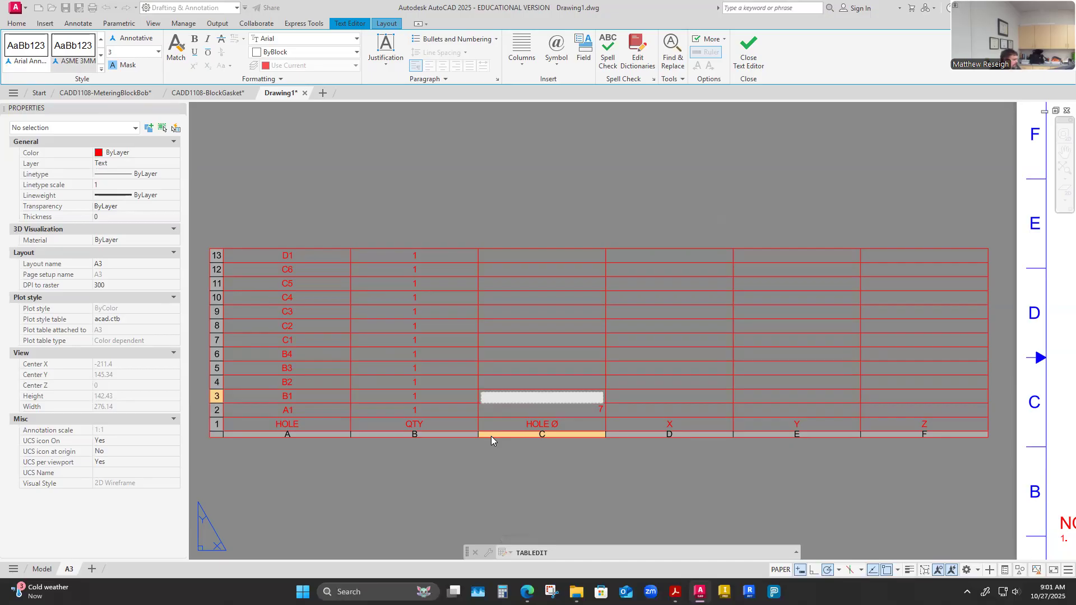
Enter 5 as the hole diameter for each of holes B1 to B4.
text(5)
key(Return)
text(5)
key(Return)
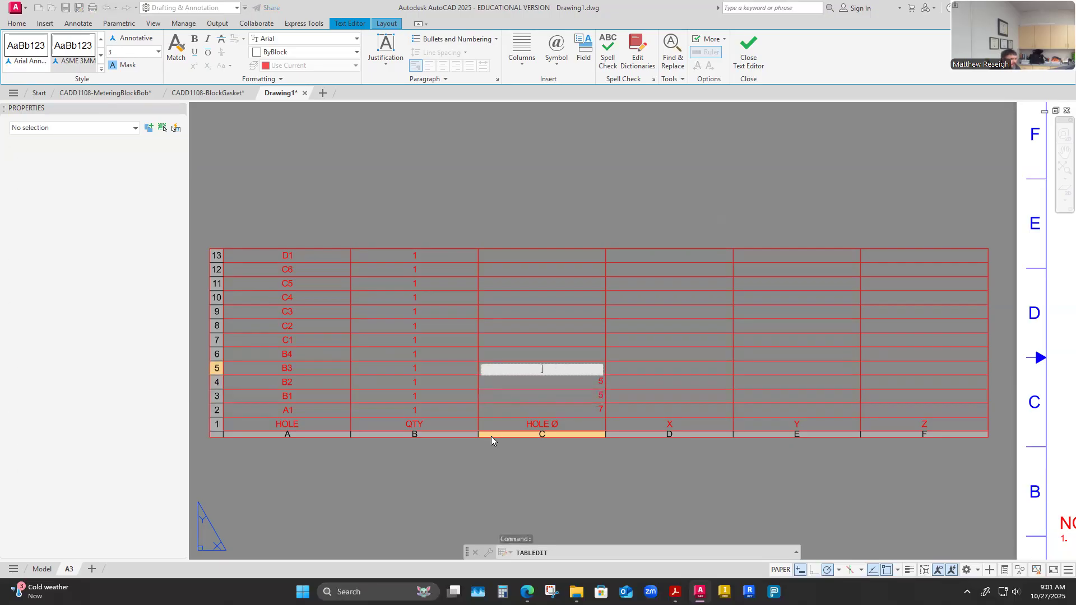
text(5)
key(Return)
text(5)
key(Return)
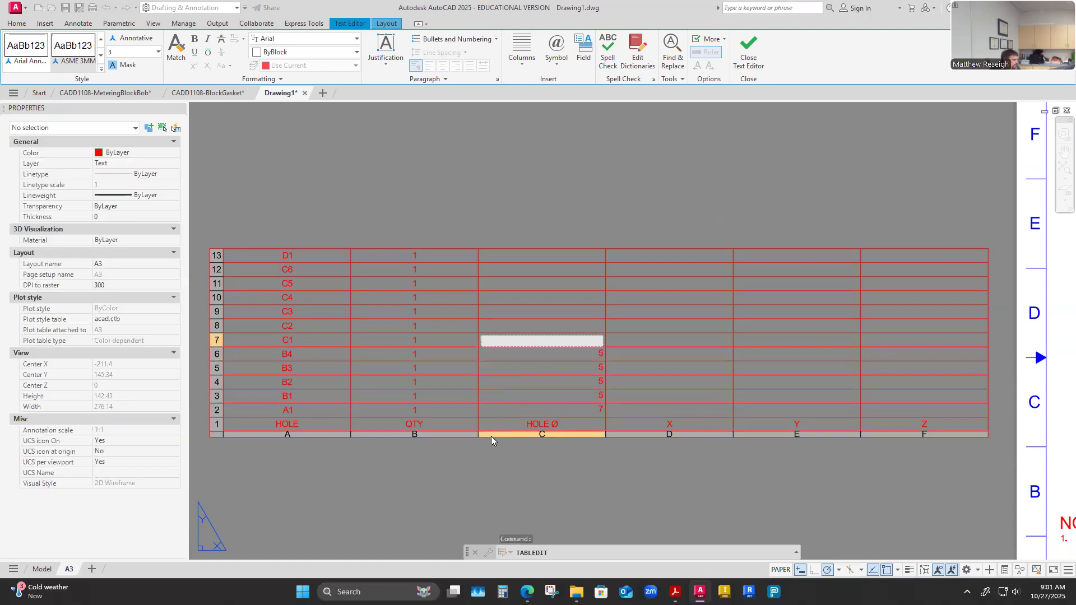
Enter 4 as the hole diameter for holes C1 to C6 and 2.5 for hole D1.
text(4)
key(Return)
text(4)
key(Return)
text(4)
key(Return)
text(4)
key(Return)
text(4)
key(Return)
text(4)
key(Return)
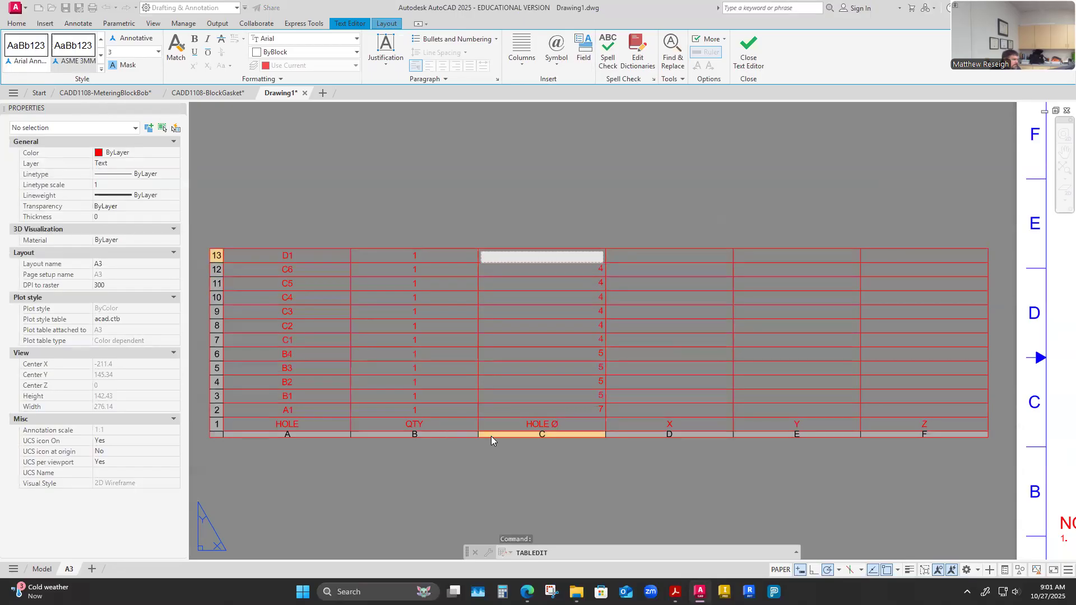
text(2.5)
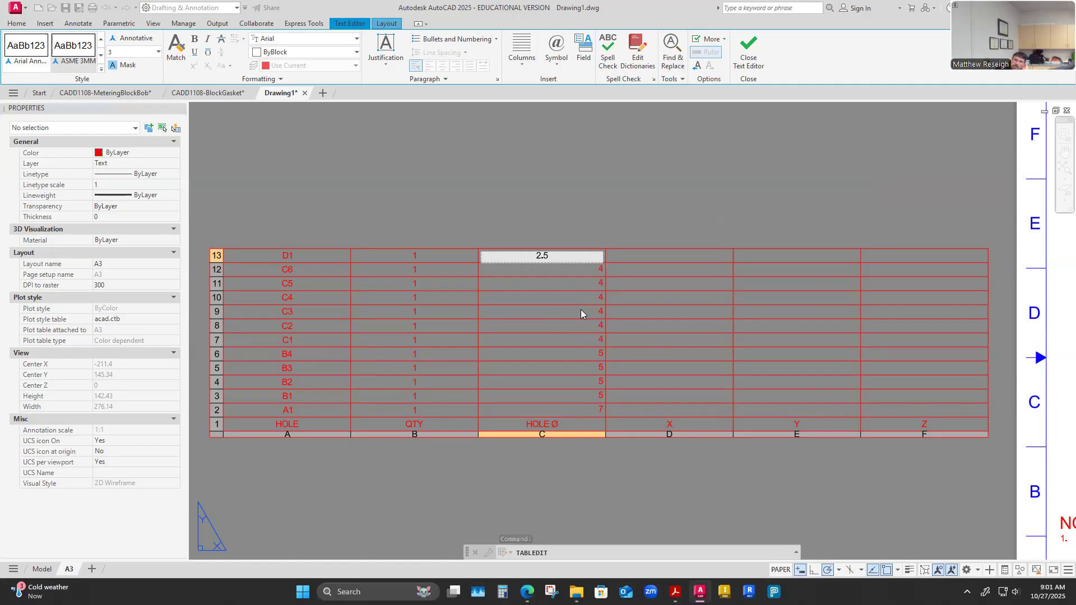
key(Escape)
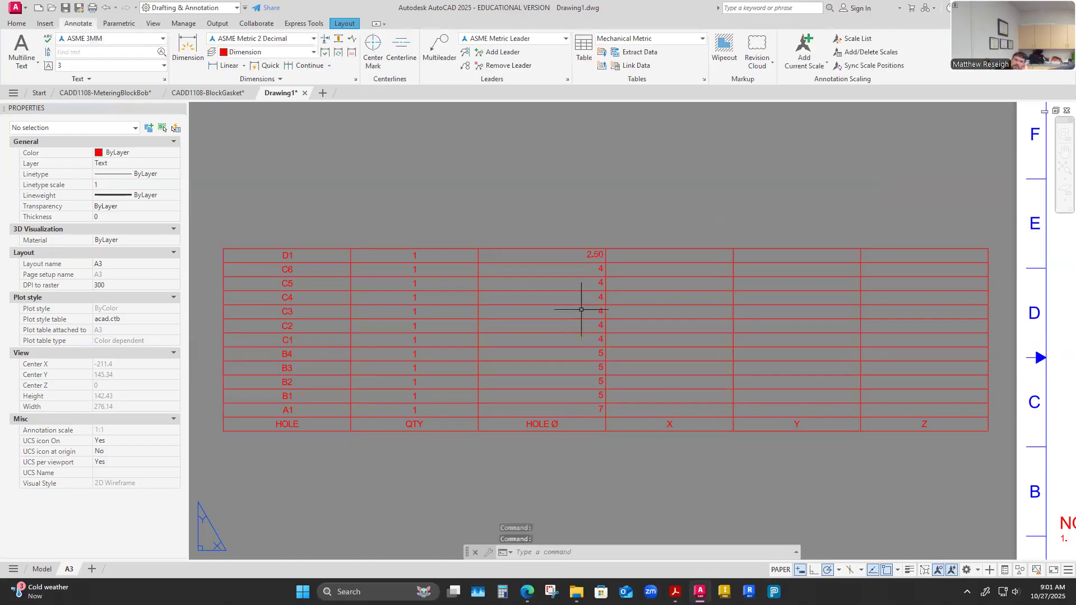
click(574, 416)
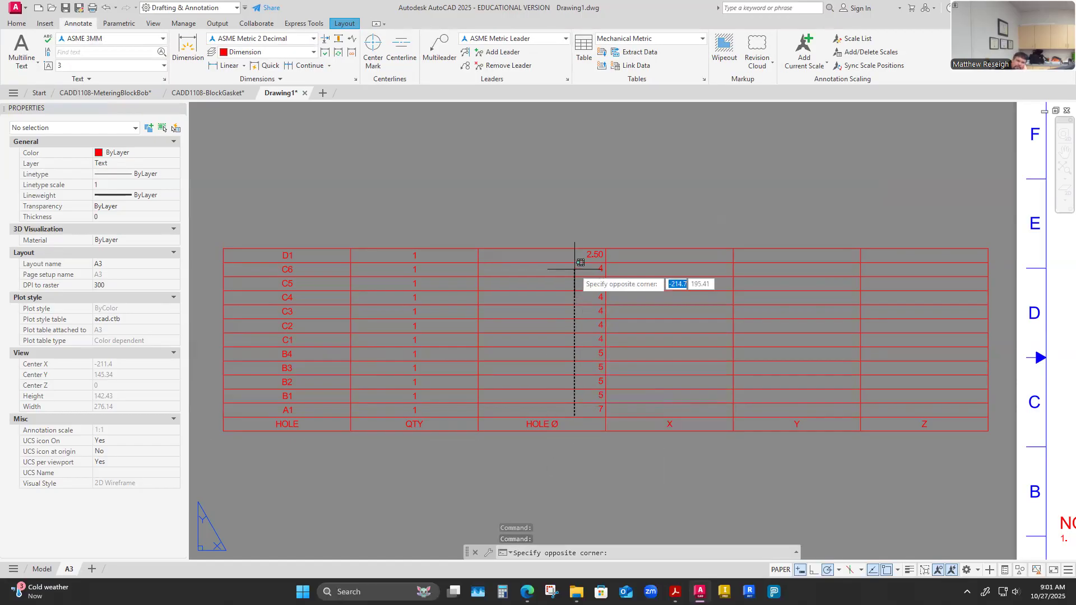
click(568, 246)
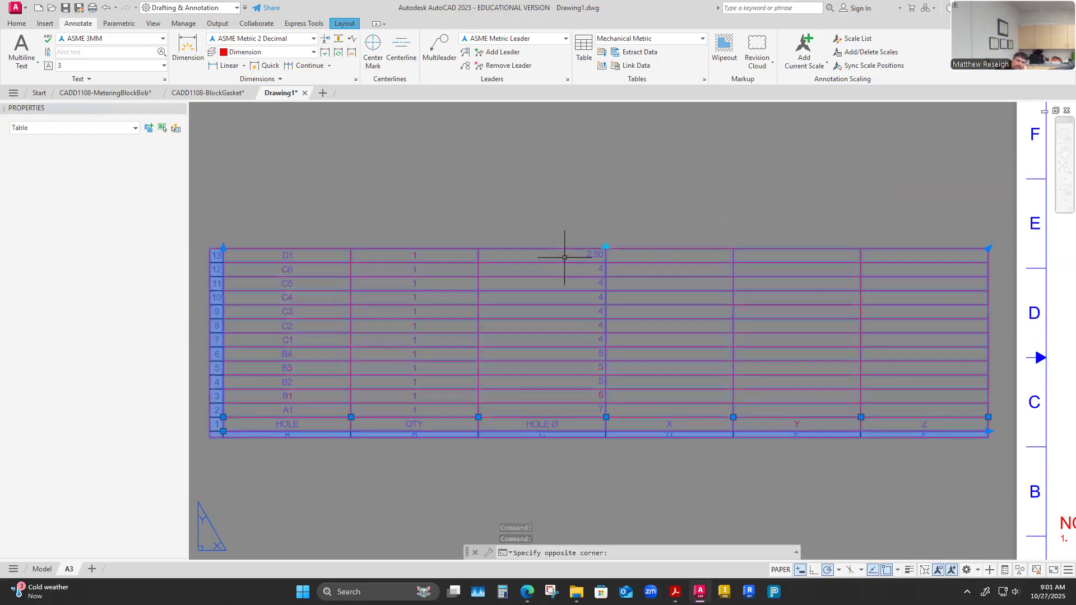
click(559, 326)
click(564, 410)
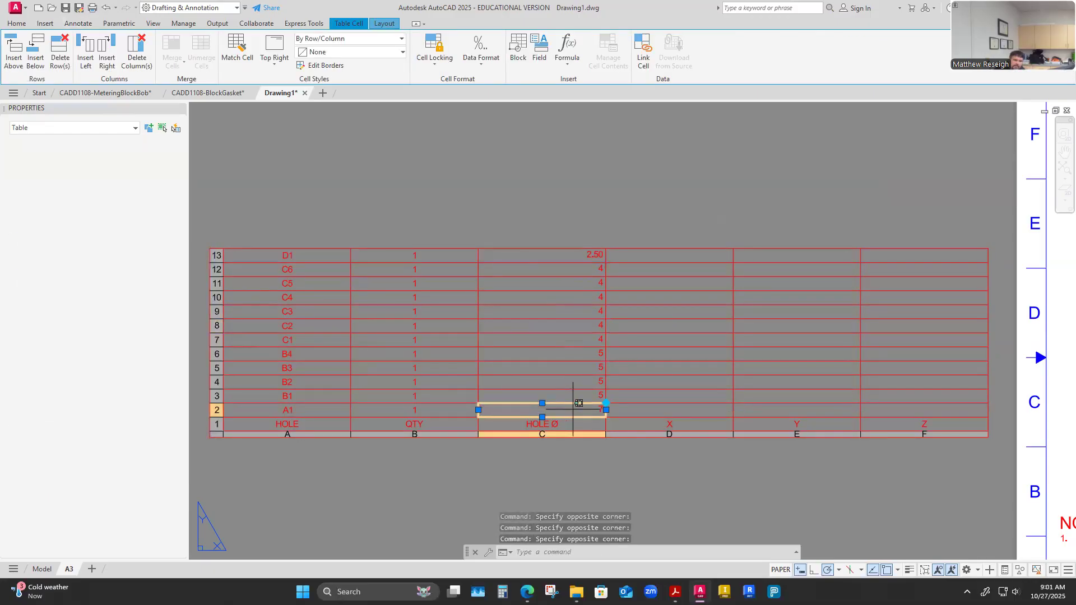
click(551, 255)
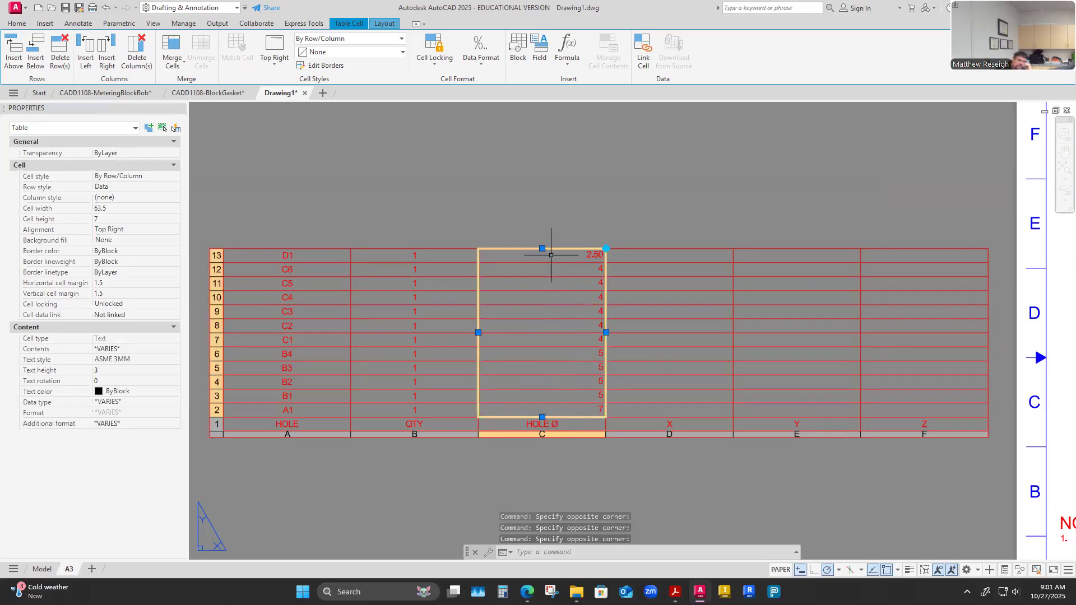
click(735, 335)
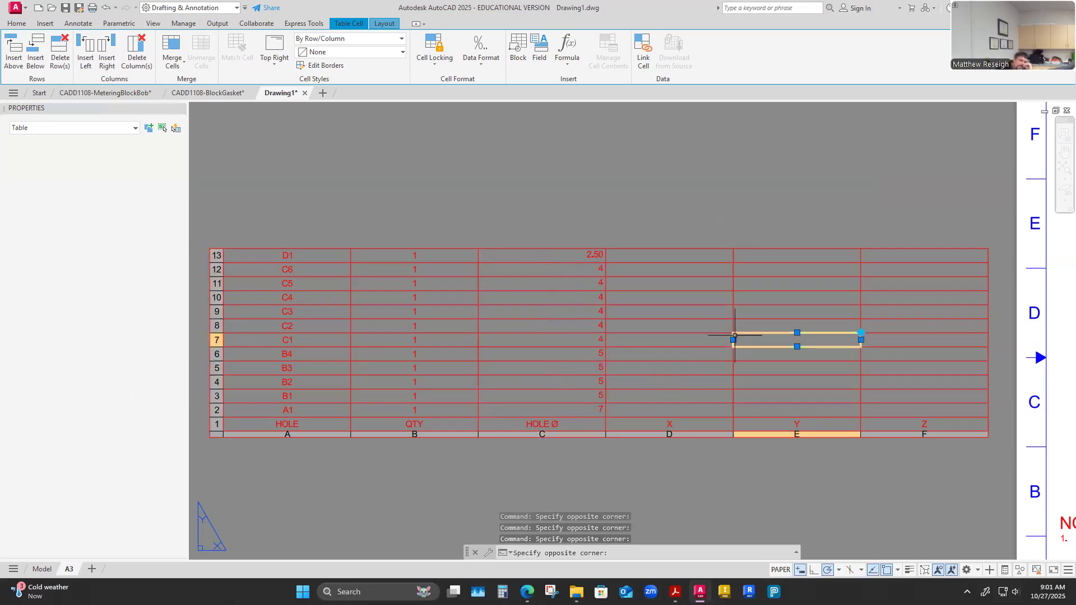
click(585, 452)
click(587, 432)
click(587, 430)
click(586, 433)
click(586, 432)
click(588, 430)
drag(586, 426, 538, 254)
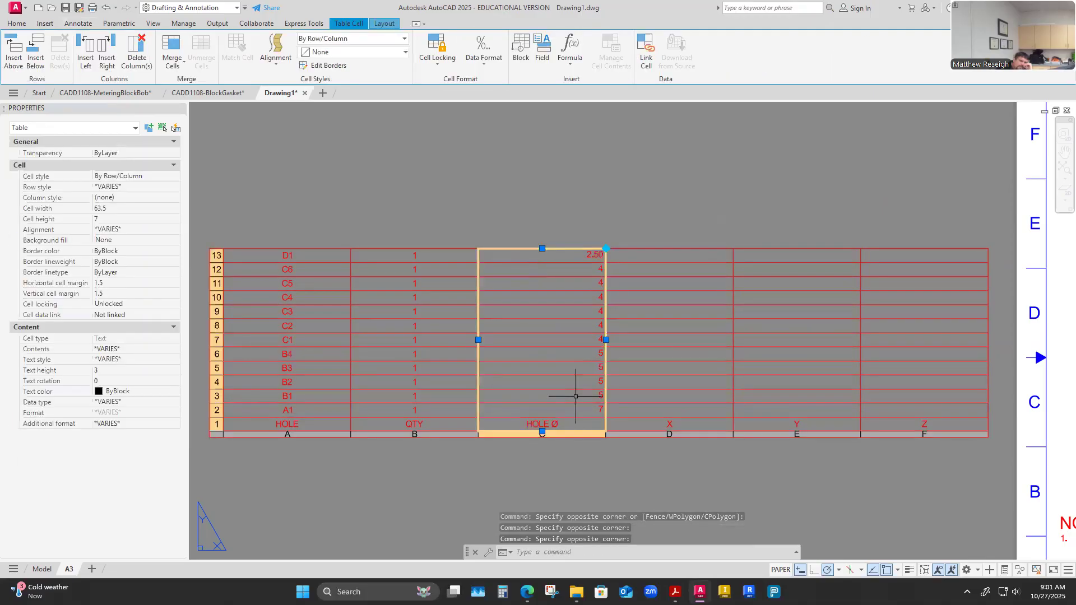
Set the alignment of the hole diameter values for A1 through D1 to Middle Center.
click(584, 408)
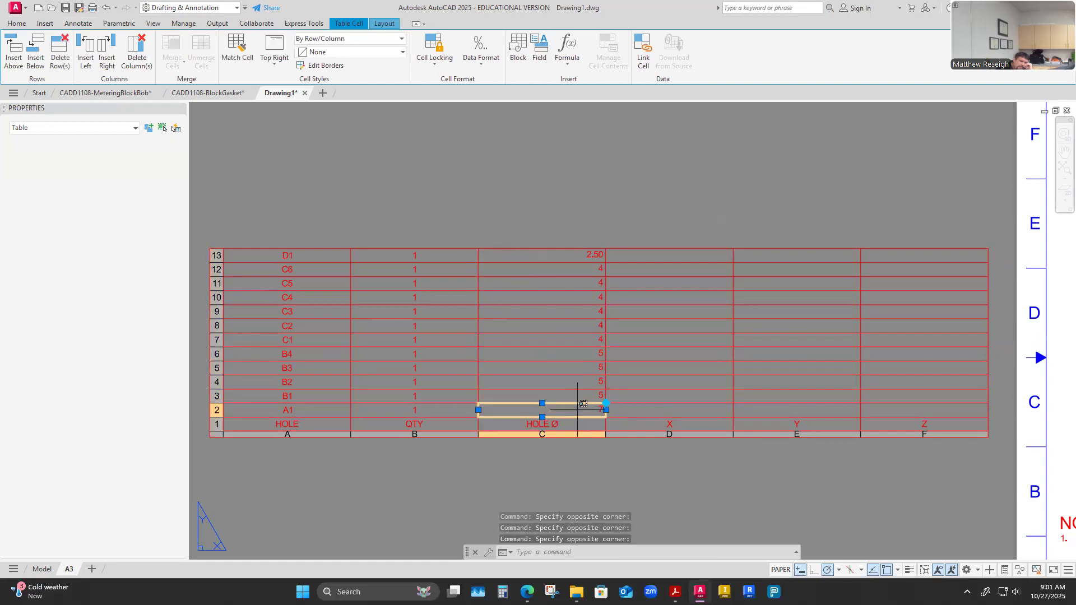
shift+click(545, 253)
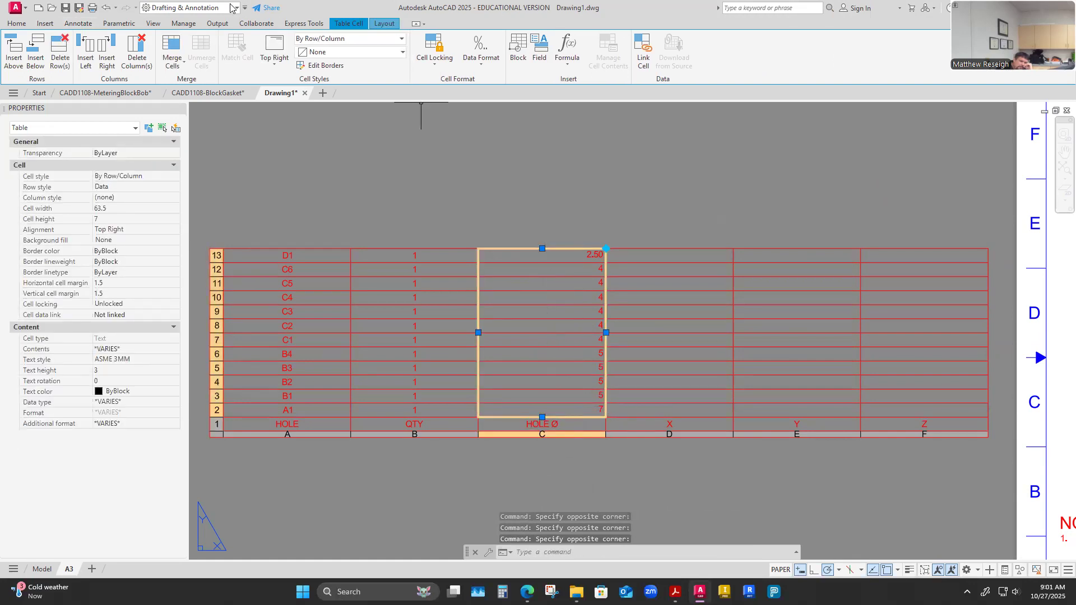
click(274, 51)
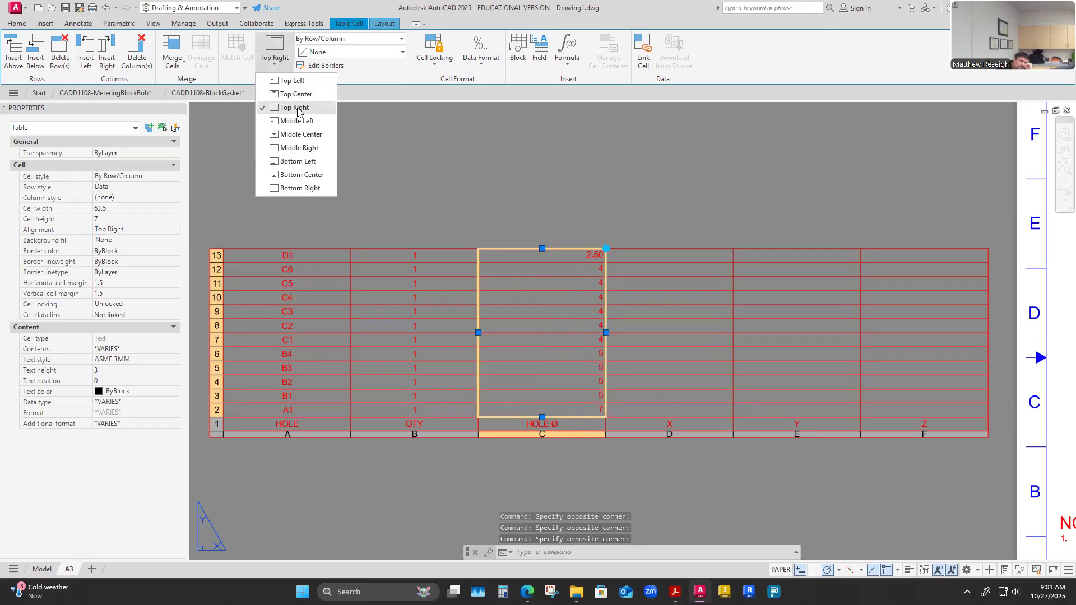
click(286, 134)
click(636, 185)
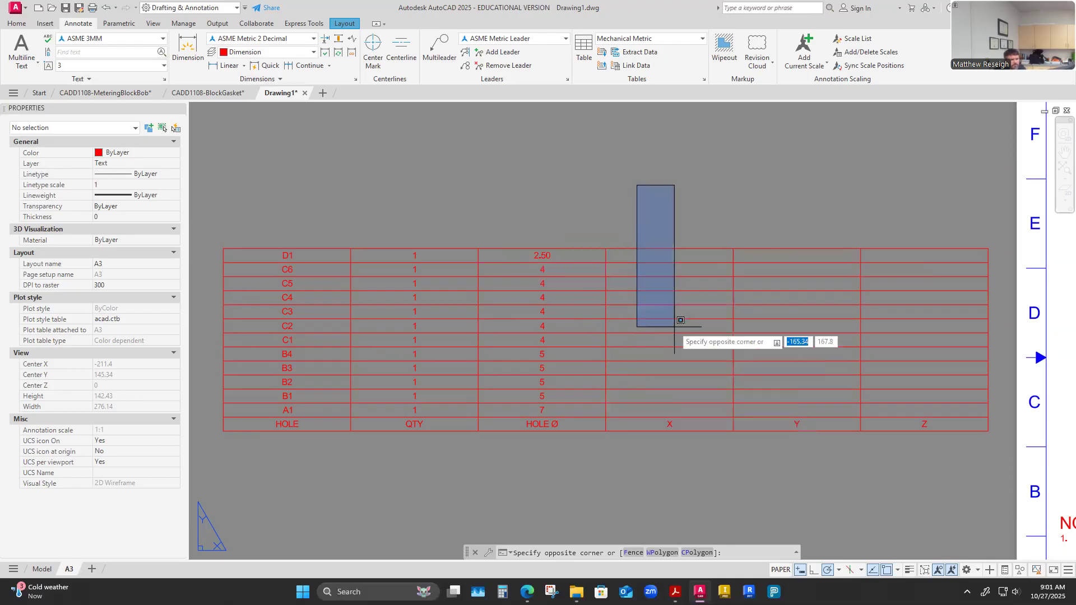
key(Escape)
key(Escape)
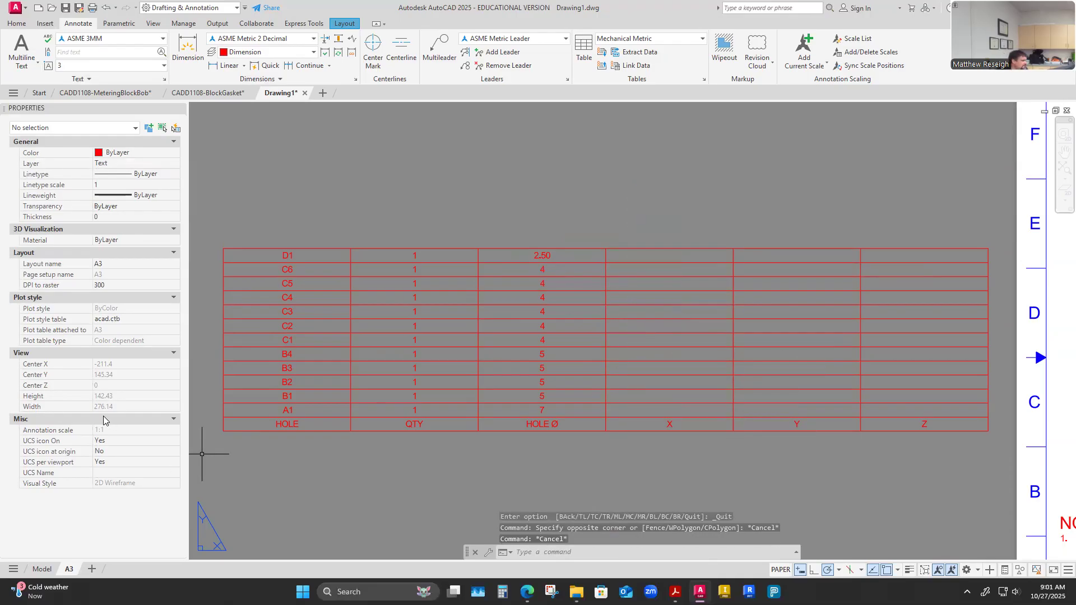
Enter X coordinates 48, 19, 72 and 30 for holes A1, B1, B2 and B3.
click(661, 410)
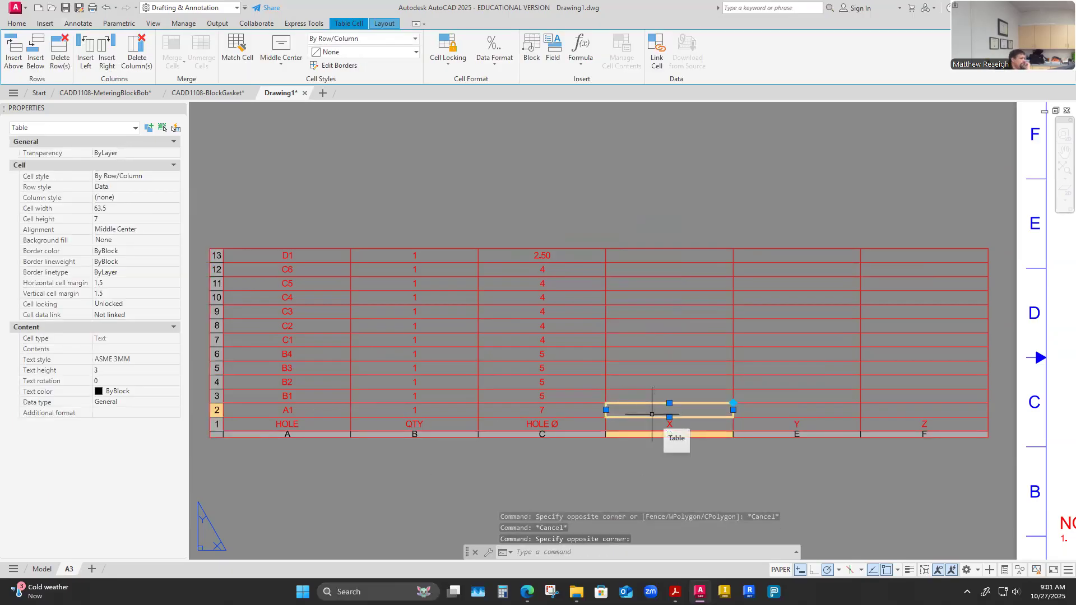
text(48)
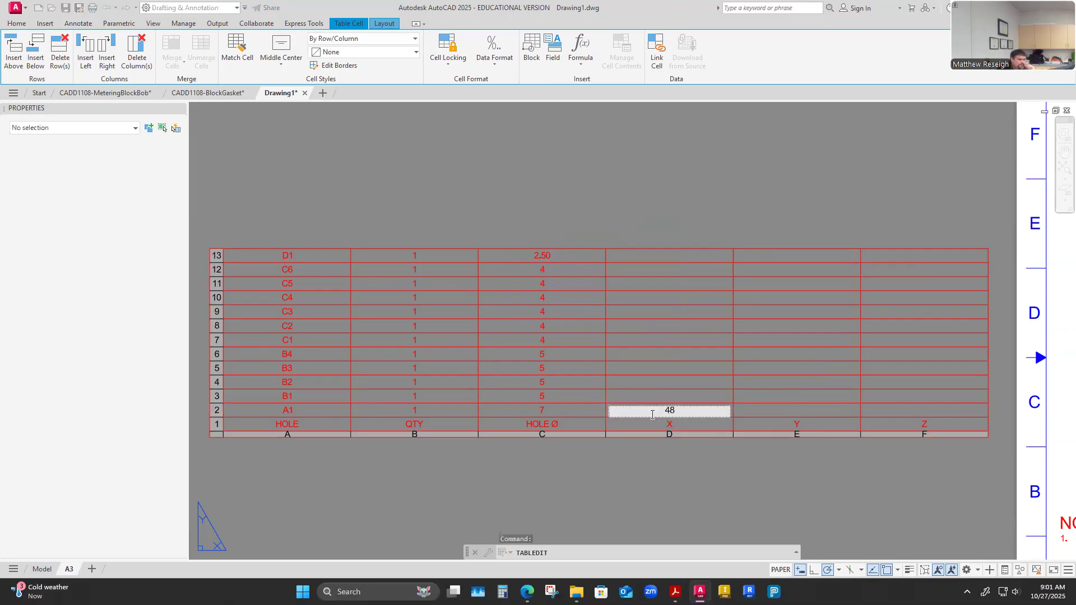
key(Return)
text(19)
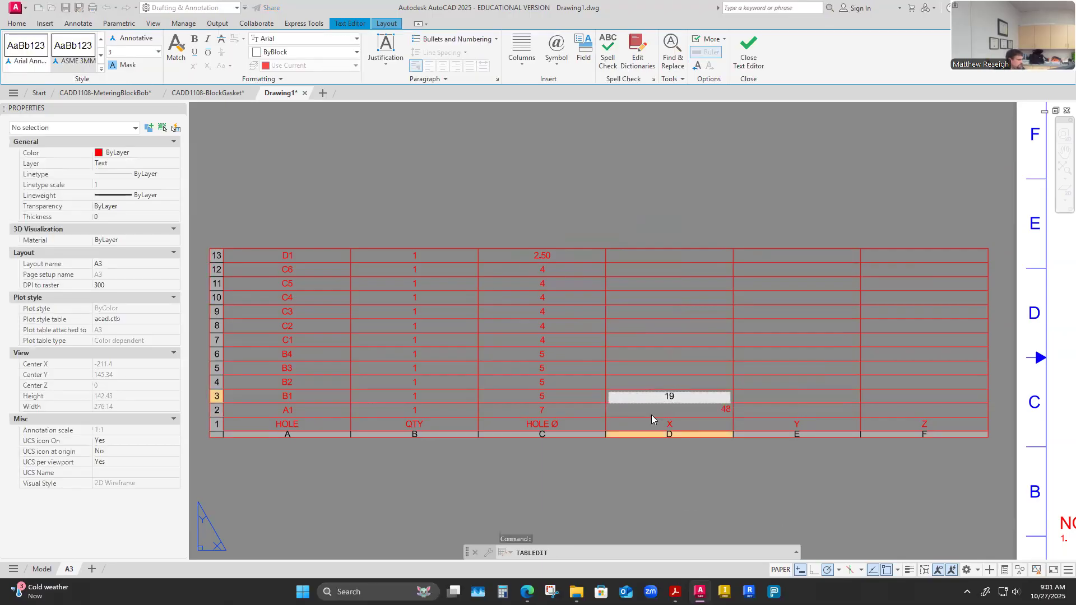
key(Return)
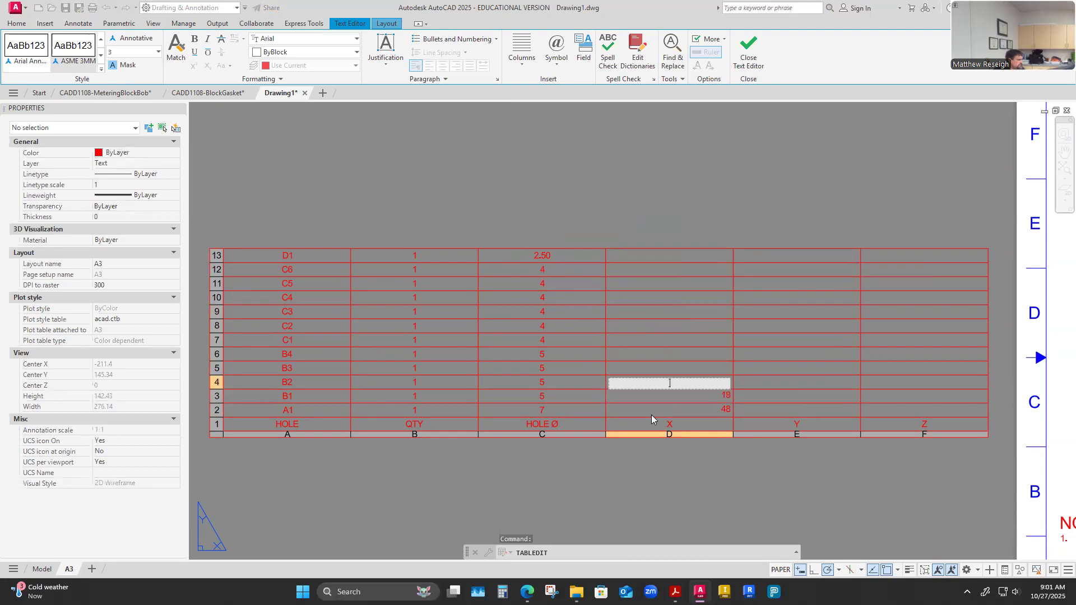
text(72)
key(Return)
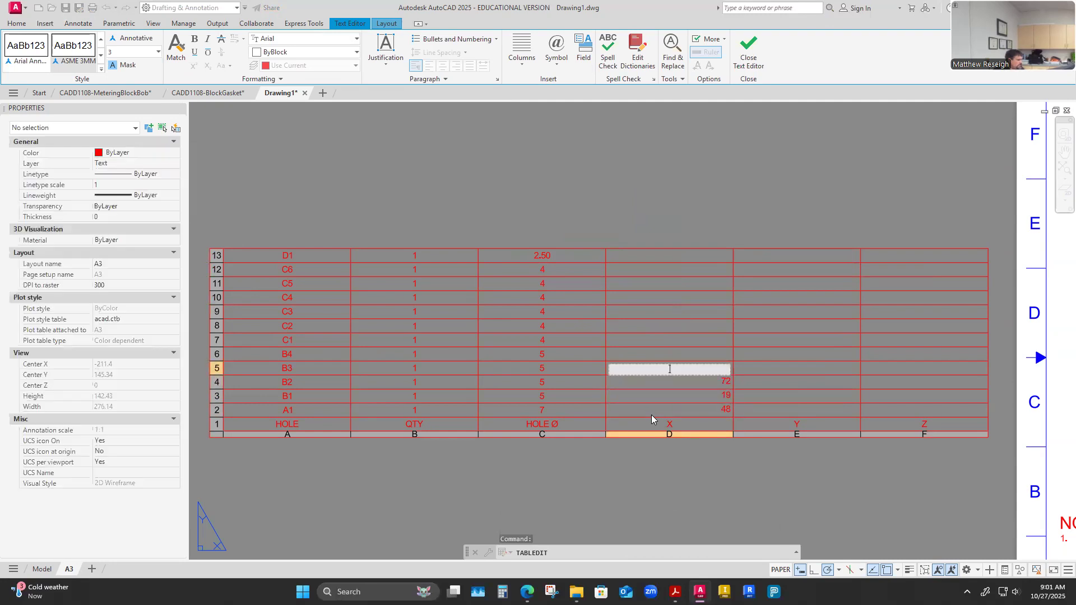
text(30)
key(Return)
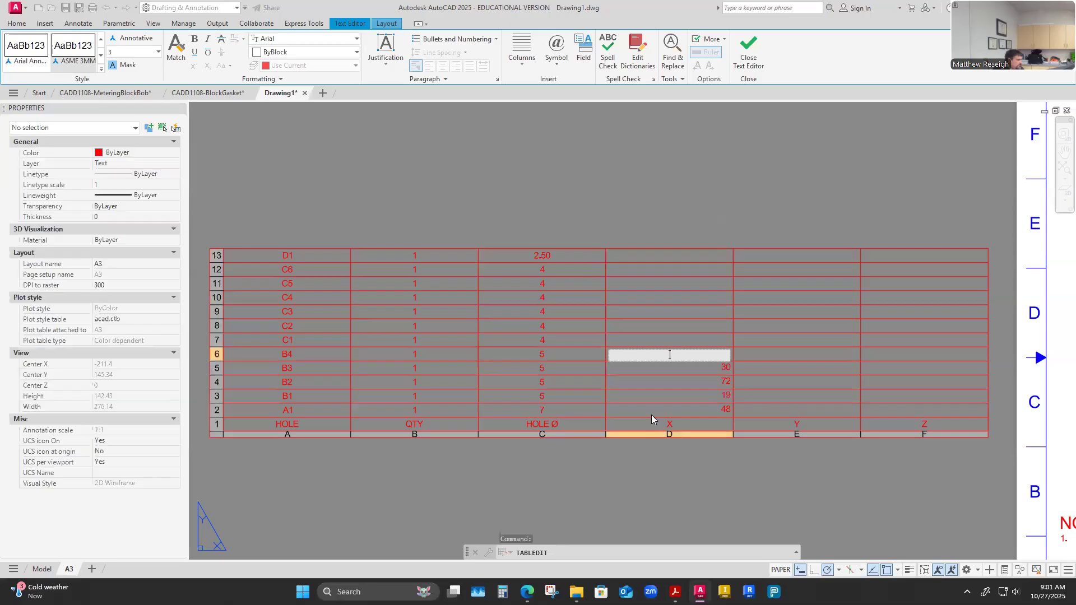
Enter X coordinates 5, 48, 19, 79 and 64 for holes B4, C1, C2, C3 and C4.
text(5)
key(Return)
text(48)
key(Return)
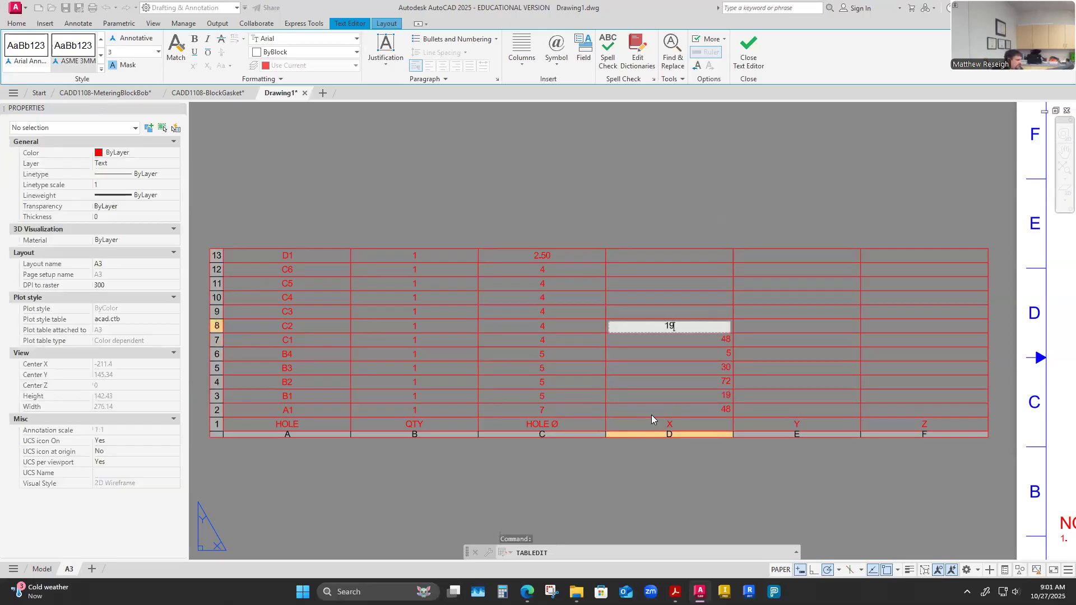
key(Escape)
text(79)
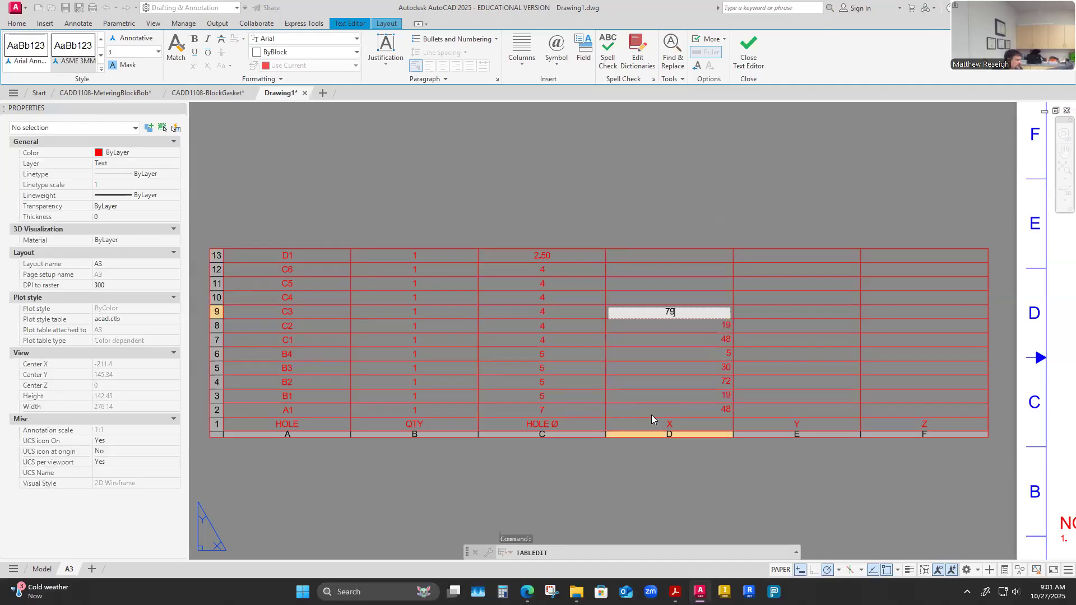
key(Return)
text(64)
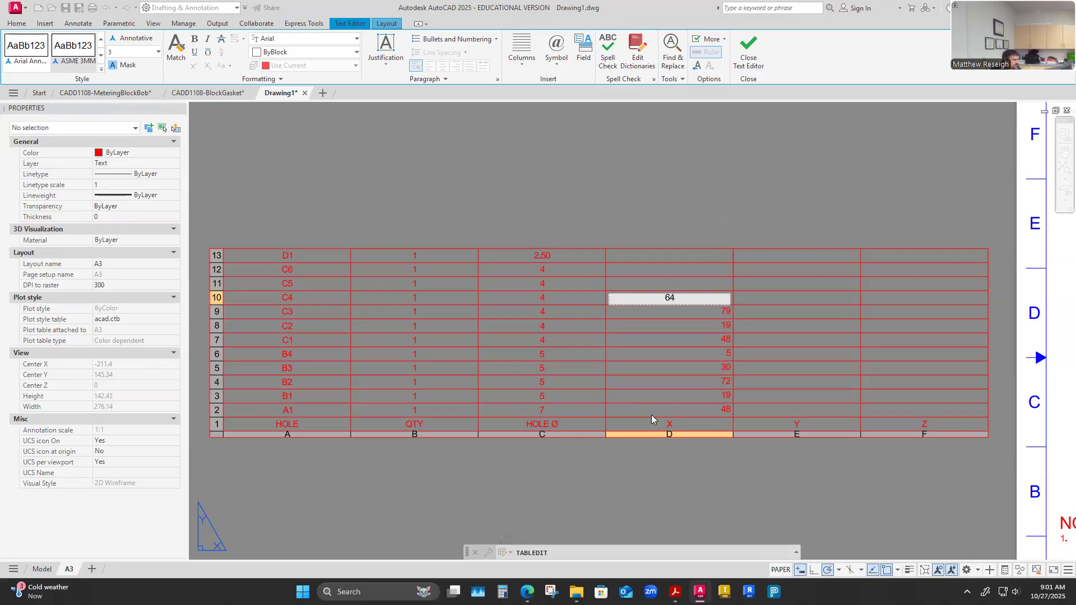
Replace the X coordinates of holes A1, B1, B2, B3 and B4 with 64, 5, 72, 64 and 79.
click(689, 414)
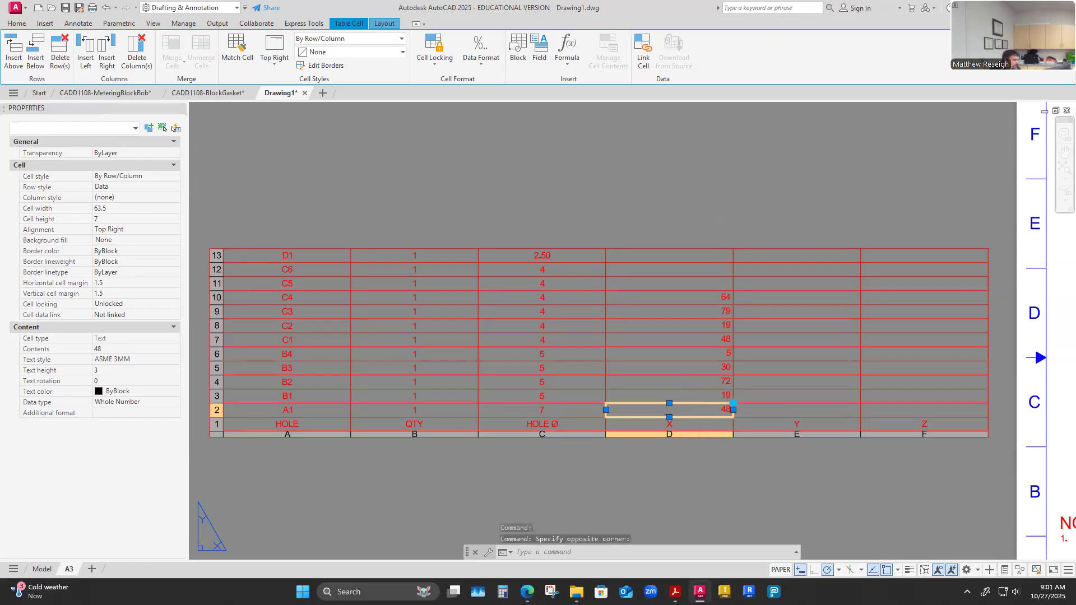
text(64)
key(Return)
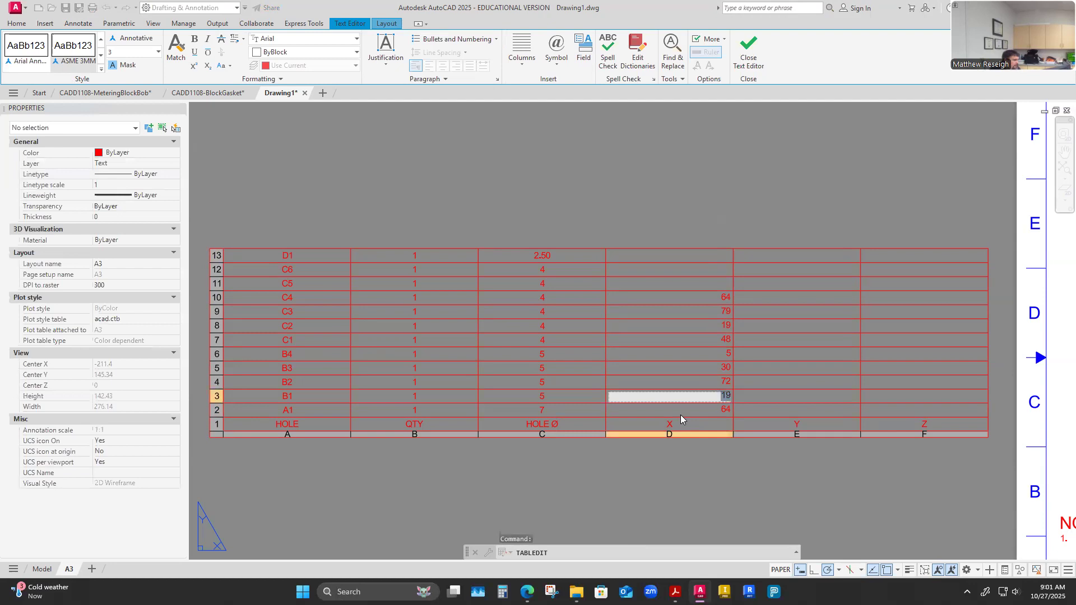
text(5)
key(Return)
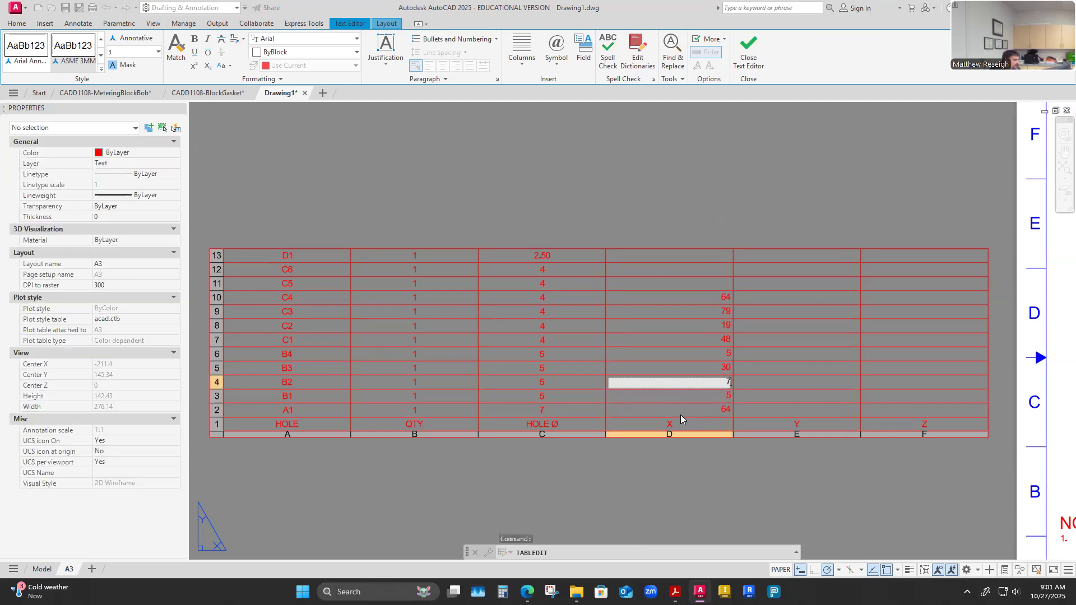
key(Return)
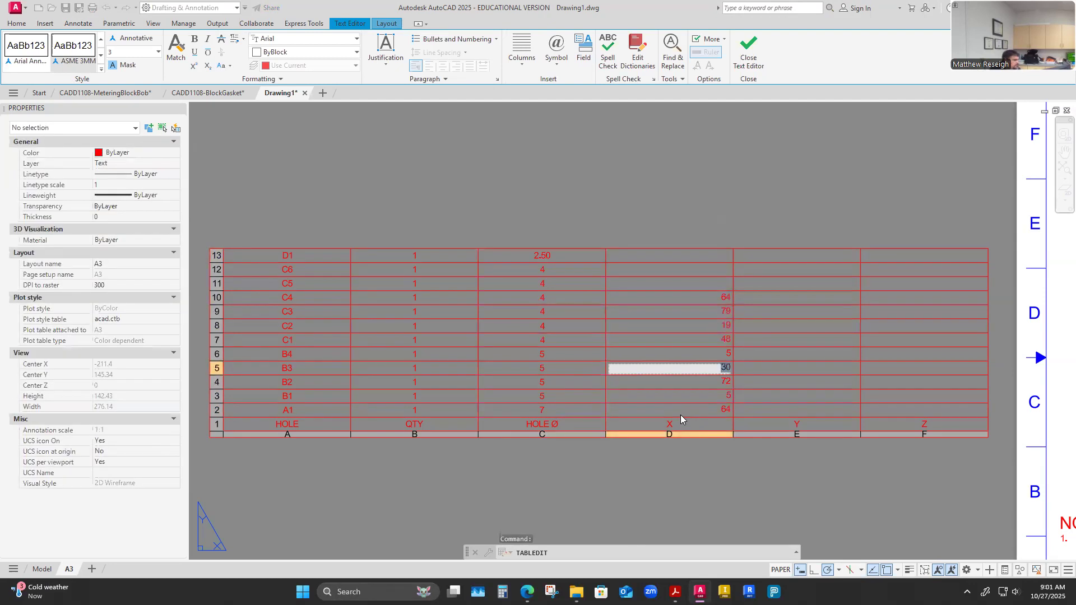
text(64)
key(Return)
text(79)
key(Return)
Replace the X coordinates of holes C1, C2, C3 and C4 with 19, 48, 5 and 30.
text(19)
key(Return)
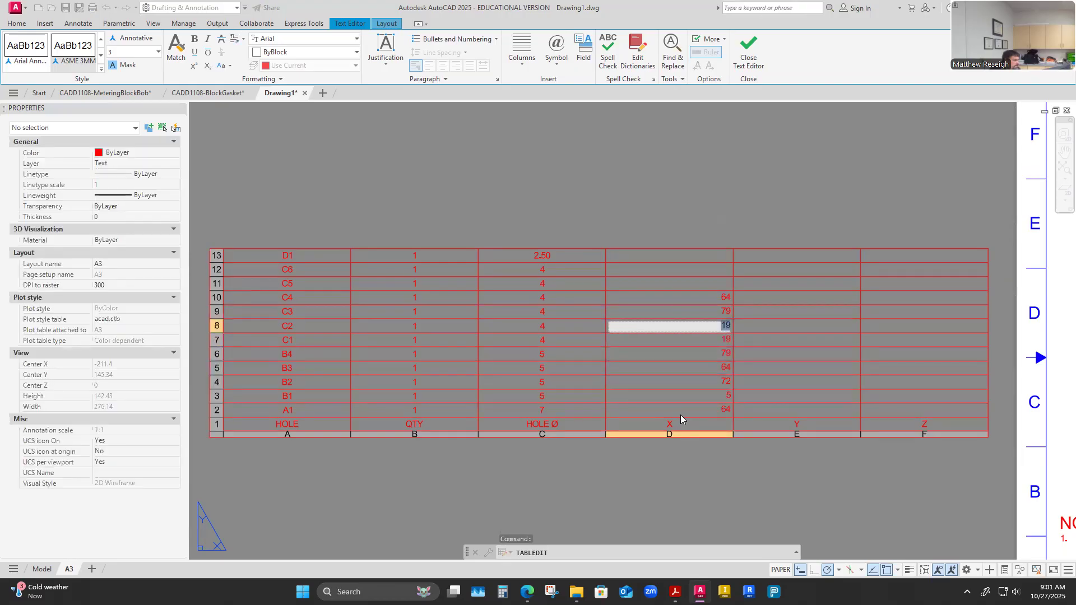
text(48)
key(Return)
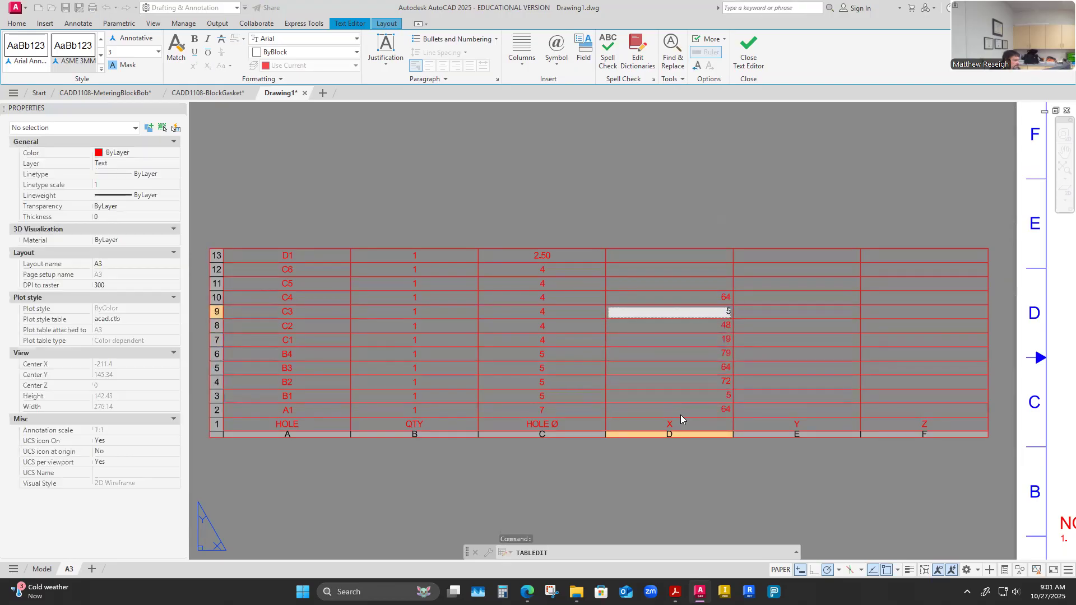
text(5)
key(Return)
text(30)
key(Return)
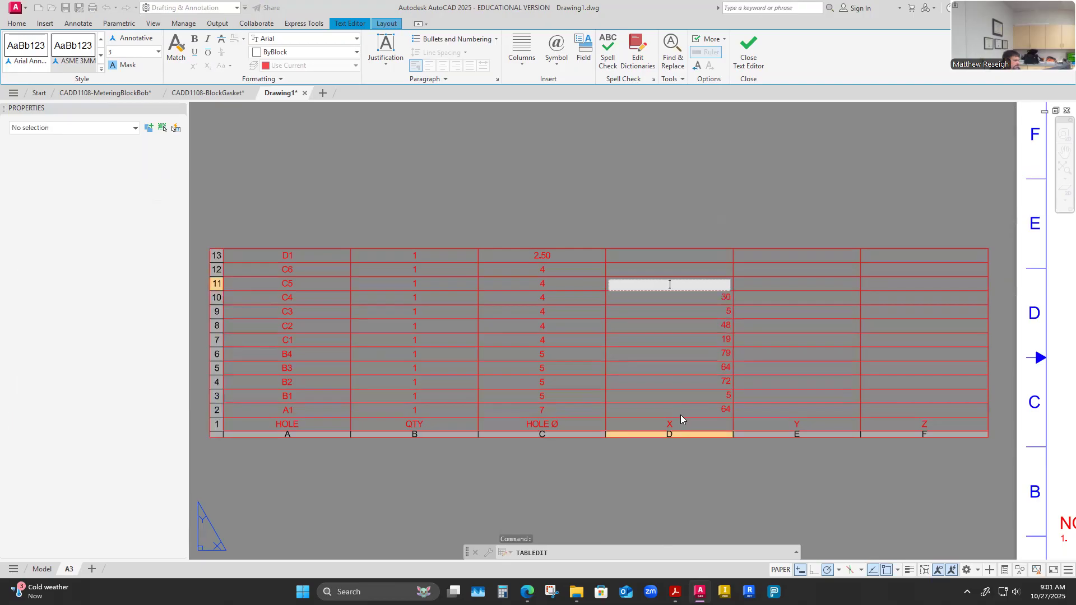
Enter X coordinates 72, 19 and 48 for holes C5, C6 and D1.
text(72)
key(Return)
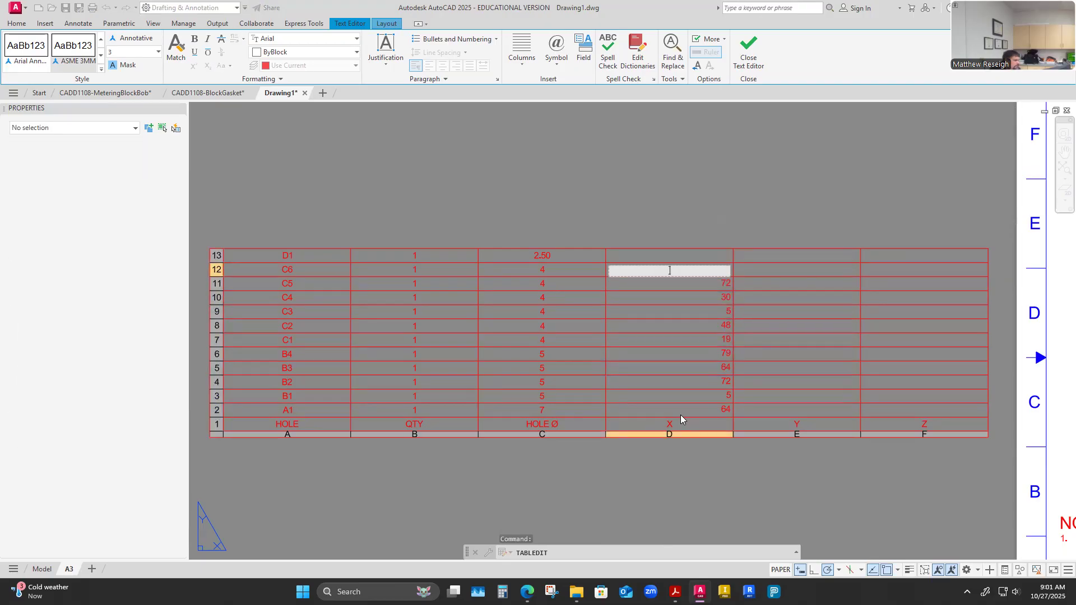
text(19)
key(Return)
text(48)
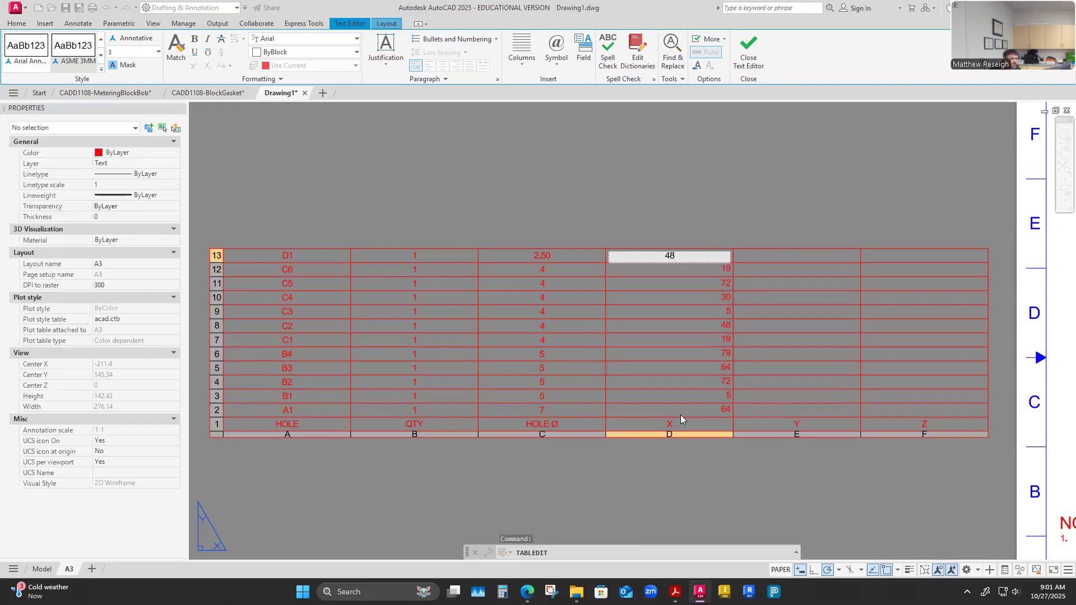
key(Escape)
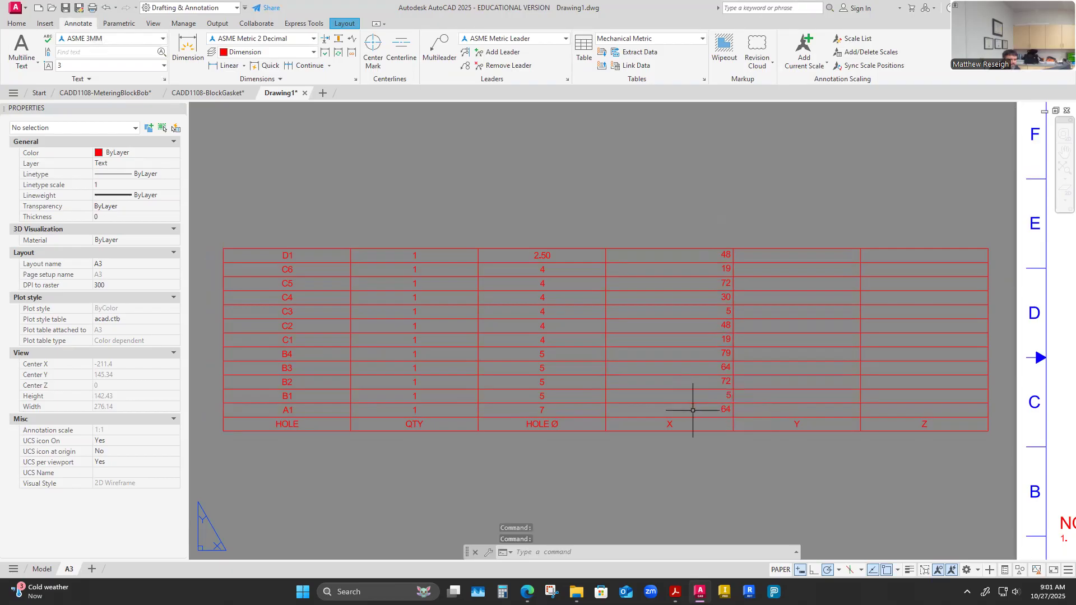
Set the alignment of the X coordinates for A1 through D1 to Middle Center.
drag(693, 411, 666, 254)
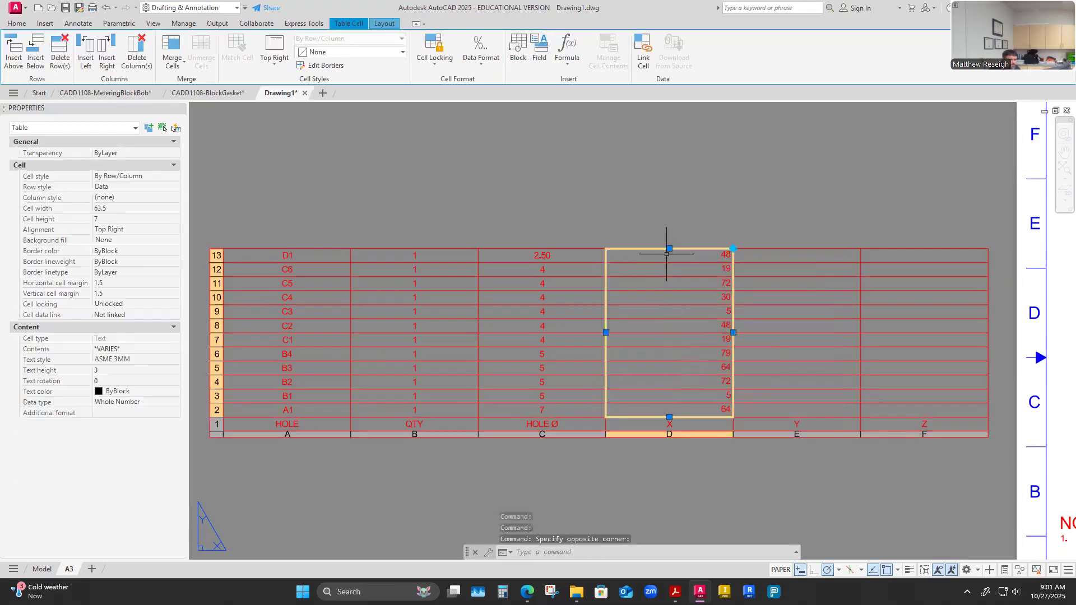
click(274, 62)
click(301, 135)
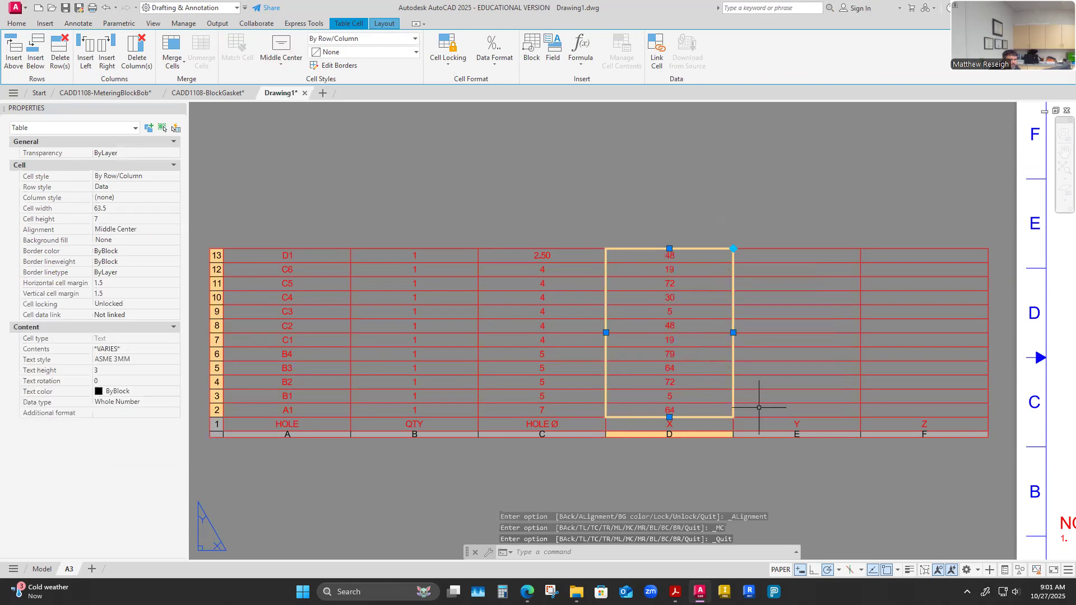
Enter 38 as the Y coordinate for hole A1.
click(781, 381)
click(783, 413)
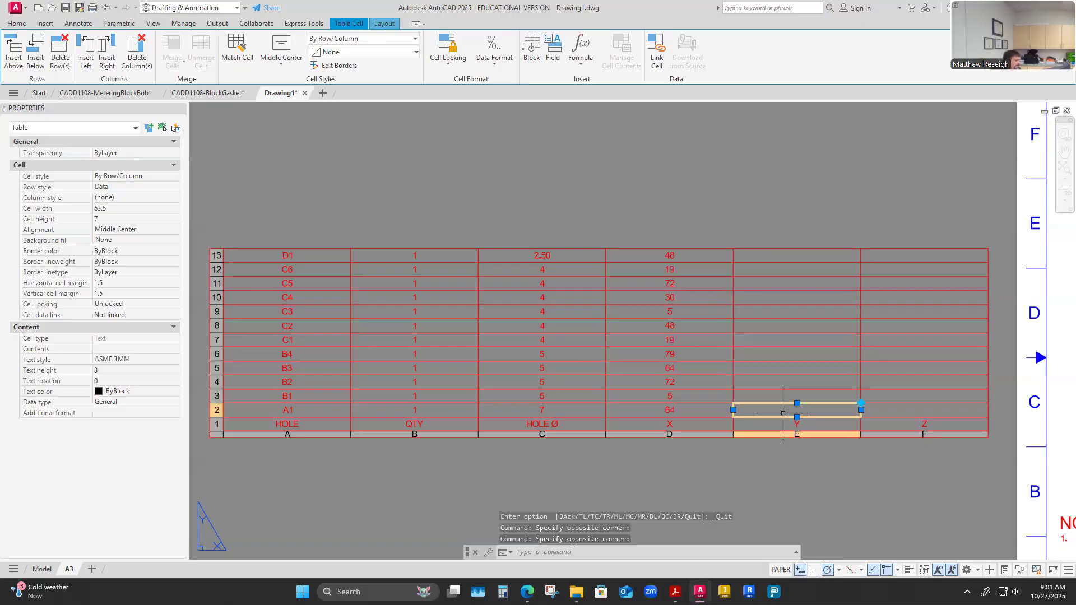
key(Escape)
double_click(783, 413)
text(38)
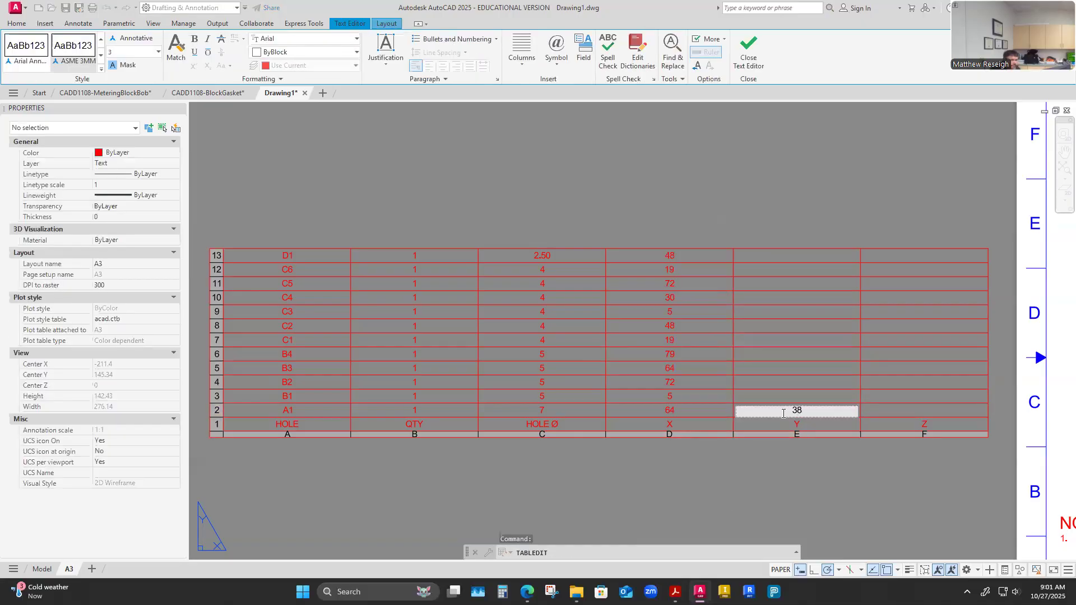
key(Return)
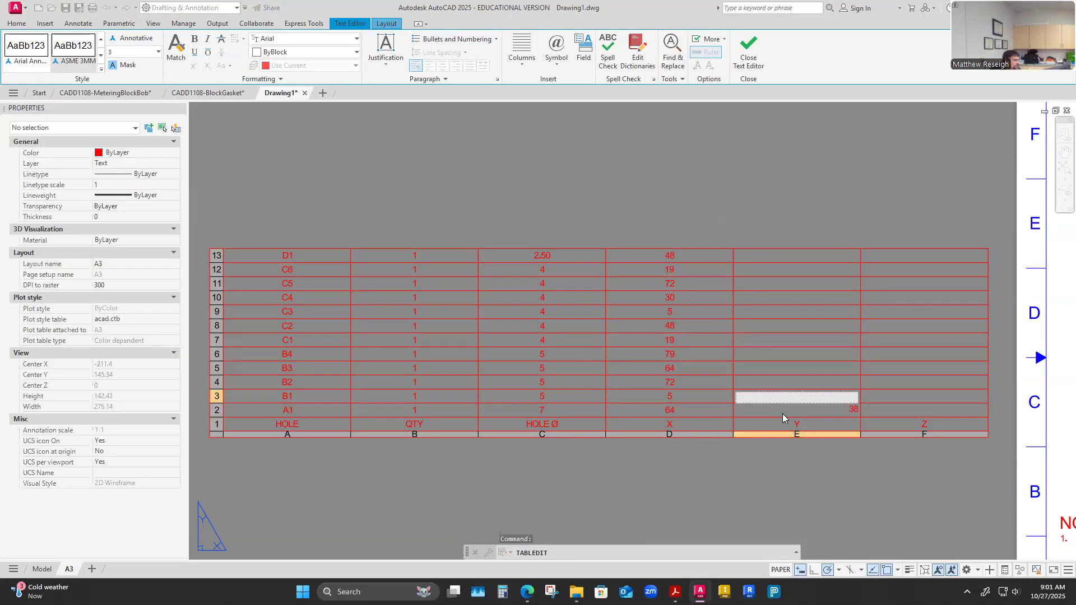
Enter Y coordinates 38, 38, 11 and 11 for holes B1, B2, B3 and B4.
text(38)
key(Return)
text(38)
key(Return)
text(11)
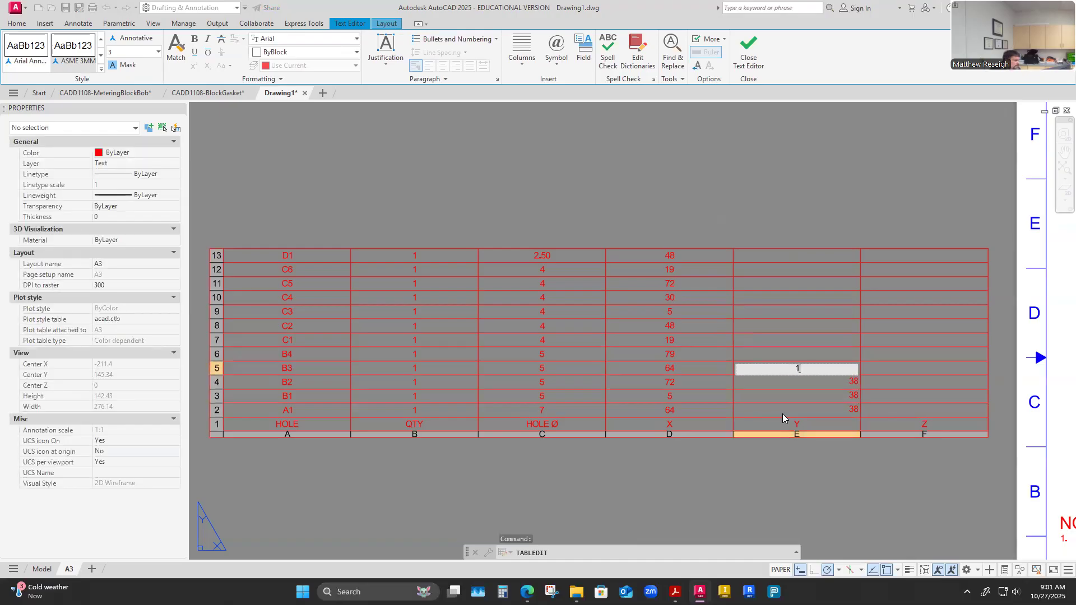
key(Return)
text(11)
key(Return)
Enter Y coordinates 38, 38, 21 and 21 for holes C1, C2, C3 and C4.
text(38)
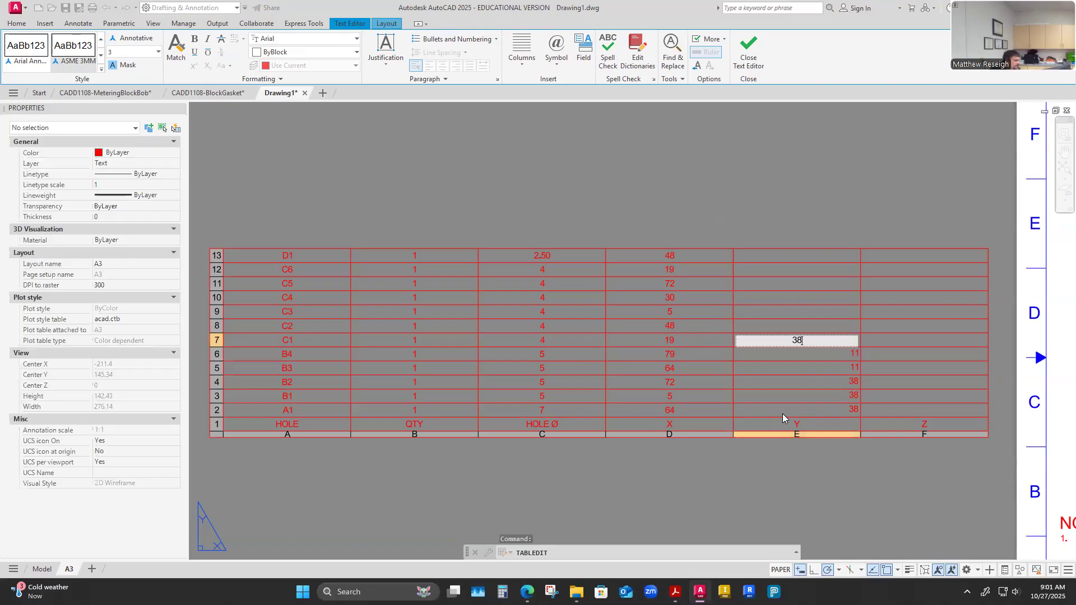
key(Return)
text(38)
key(Return)
text(21)
key(Return)
text(21)
key(Return)
Enter Y coordinates 21, 11 and 6 for holes C5, C6 and D1.
text(21)
key(Return)
text(11)
key(Return)
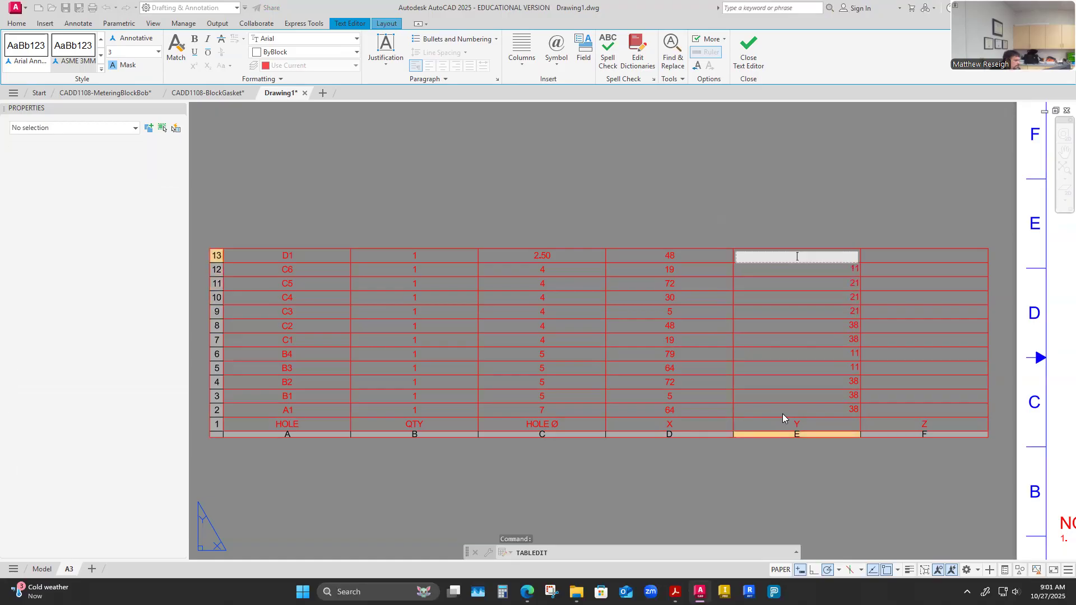
text(6)
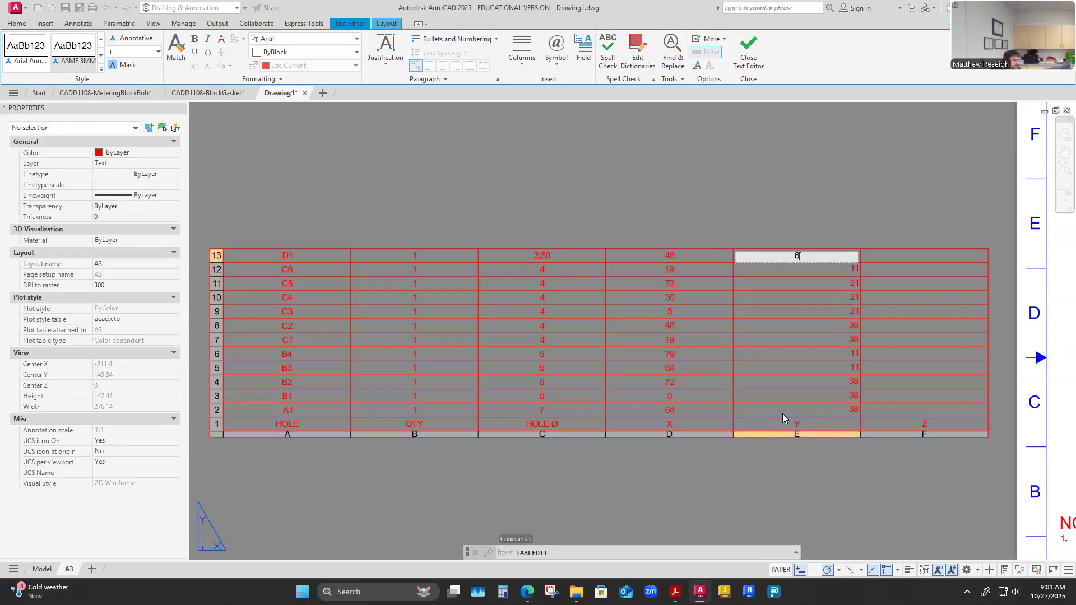
click(921, 397)
Set the alignment of the Y coordinates for A1 through D1 to Middle Center.
click(844, 409)
click(849, 403)
click(832, 408)
click(796, 257)
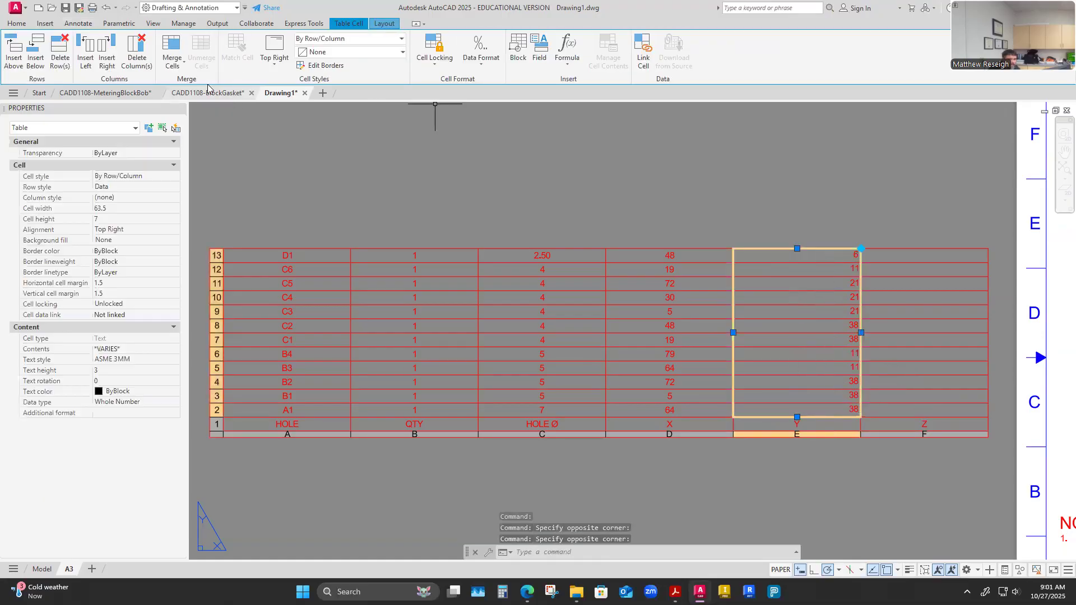
click(274, 56)
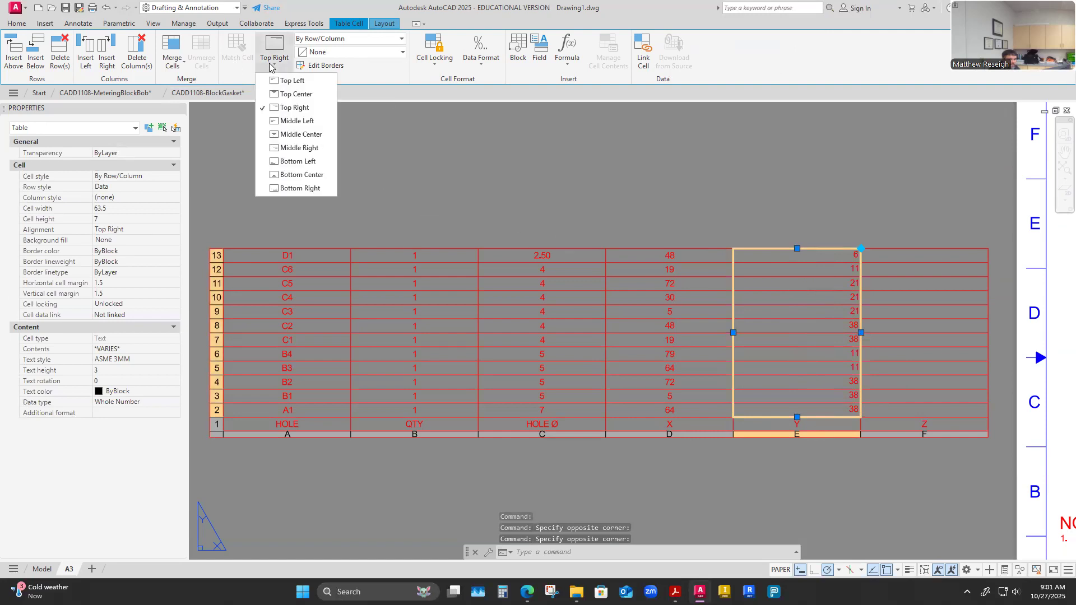
click(300, 134)
key(Escape)
click(641, 190)
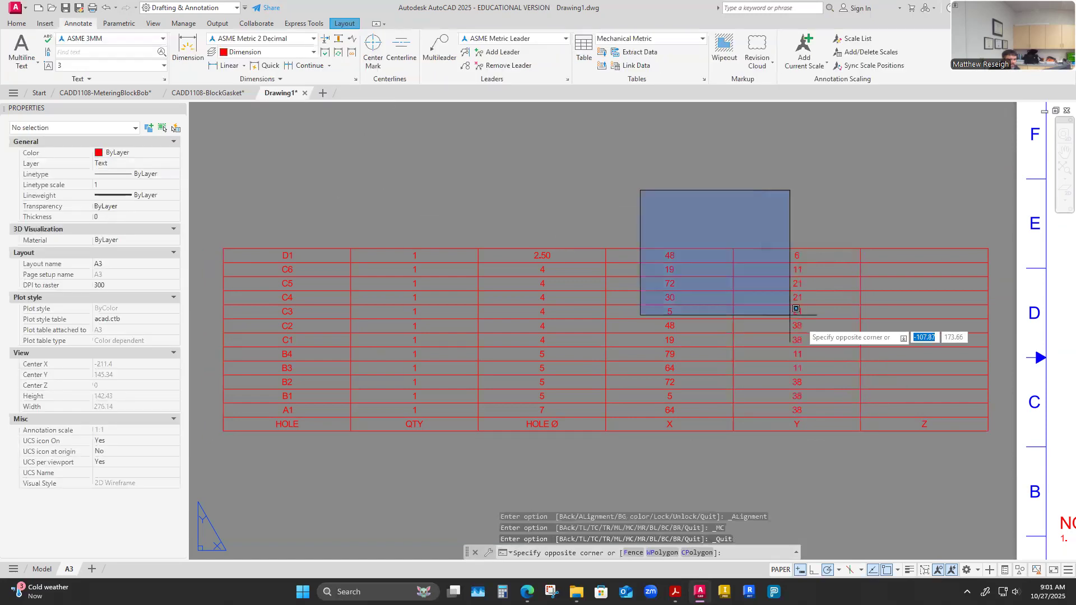
key(Escape)
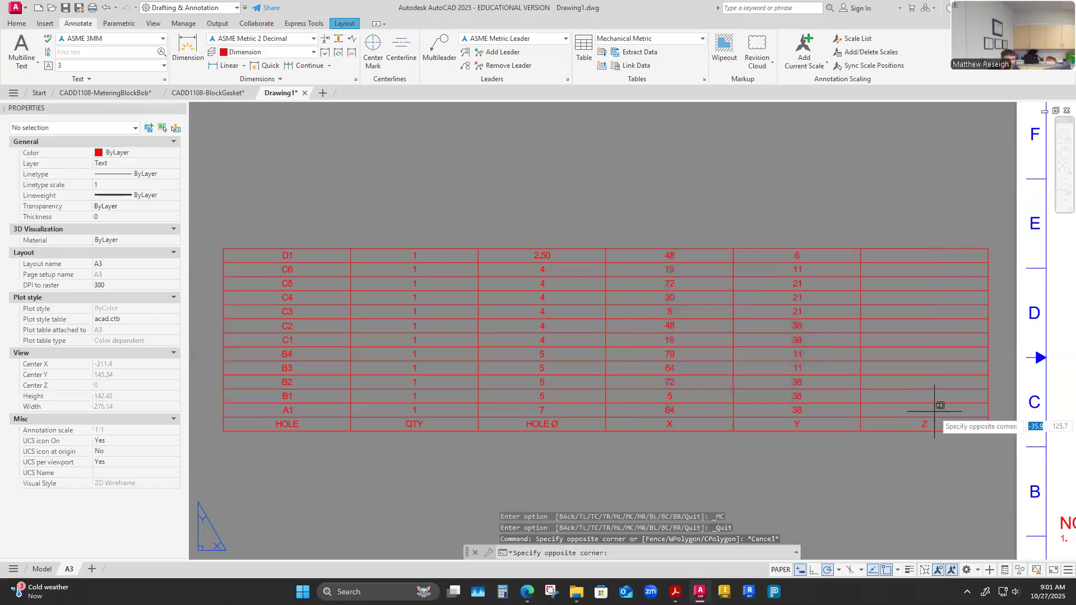
Enter Z values 18 for hole A1 and THRU for hole B1.
click(931, 412)
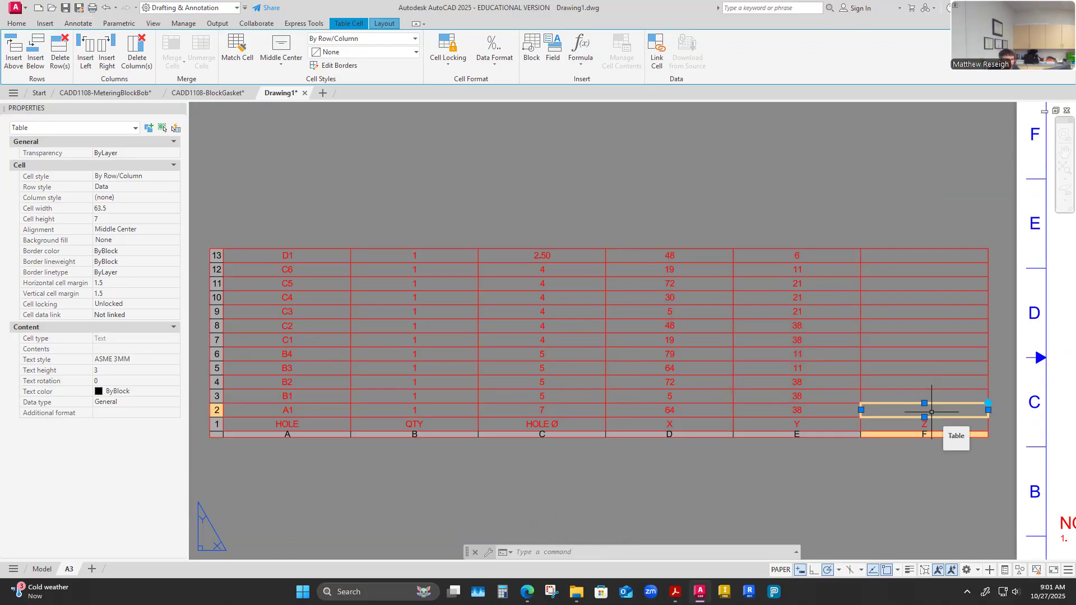
text(18)
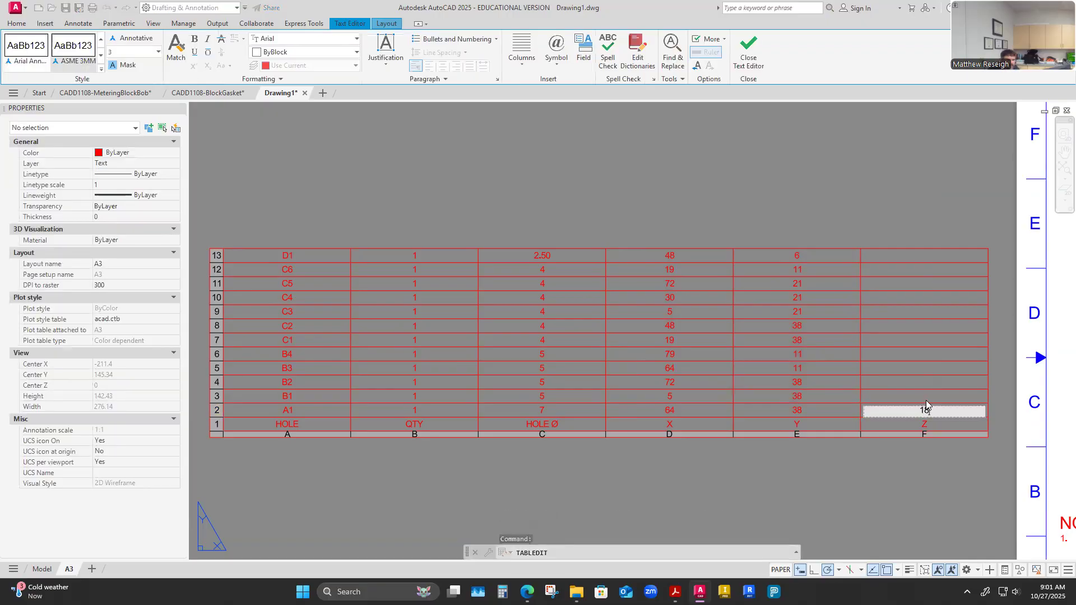
click(924, 398)
text(tHRU)
text(RU)
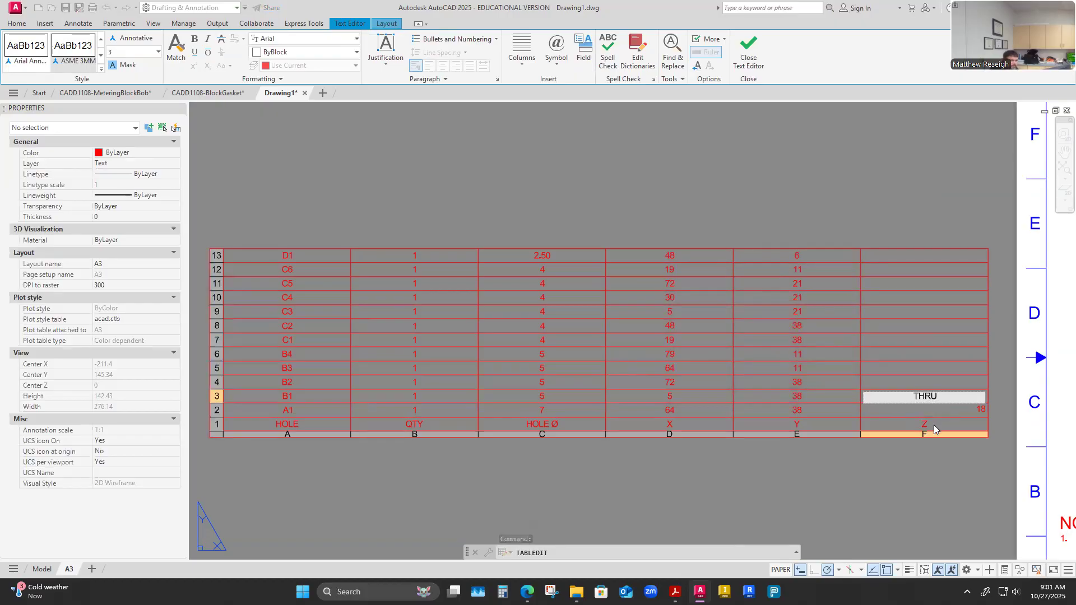
click(934, 442)
Fill the Z cells of holes B2, B3 and B4 with THRU, as in B1.
click(936, 399)
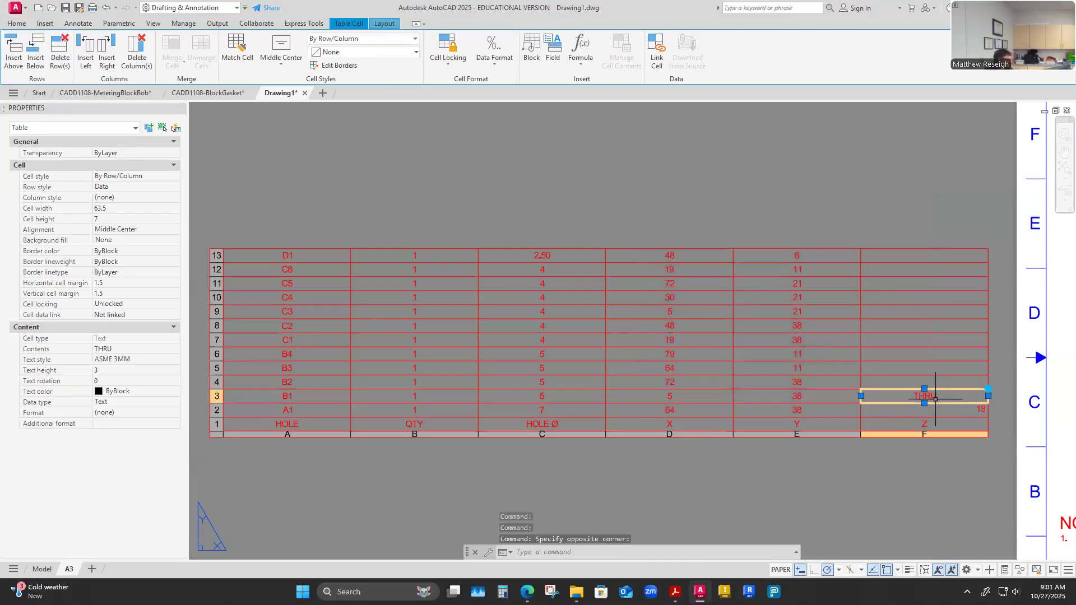
click(909, 381)
text(THRU)
click(908, 367)
text(THRU)
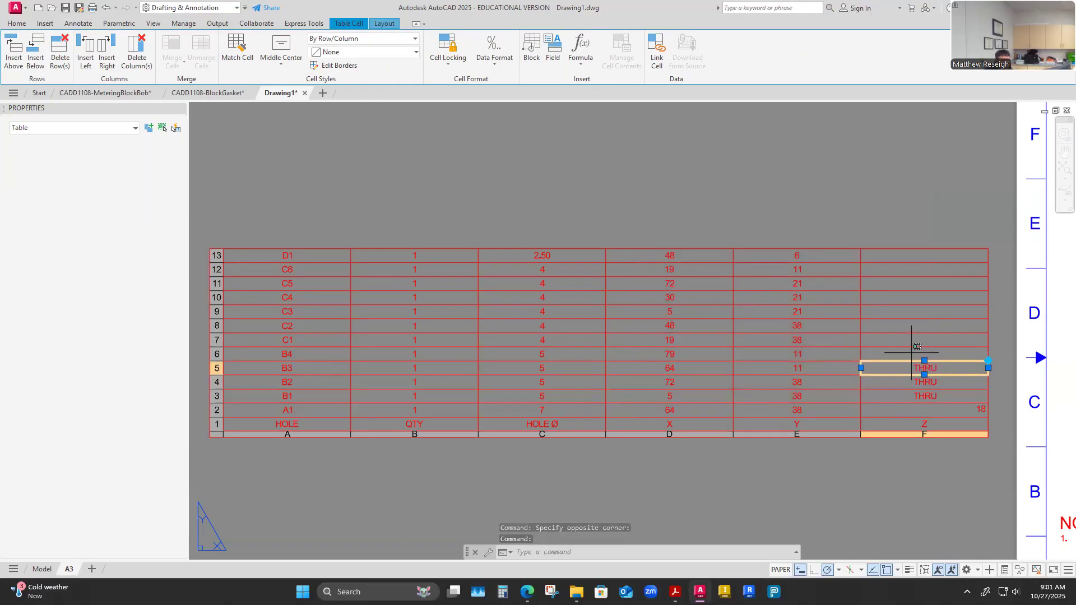
click(912, 353)
text(THRU)
Fill the Z cells of holes C1, C2 and C3 with THRU.
click(912, 340)
click(912, 324)
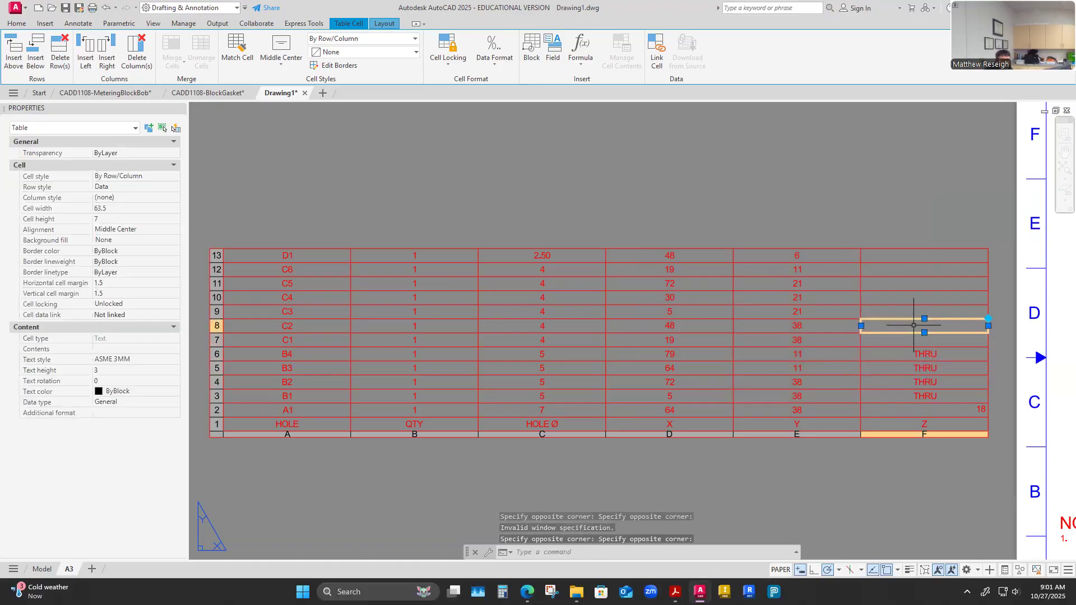
click(910, 311)
text(THRU)
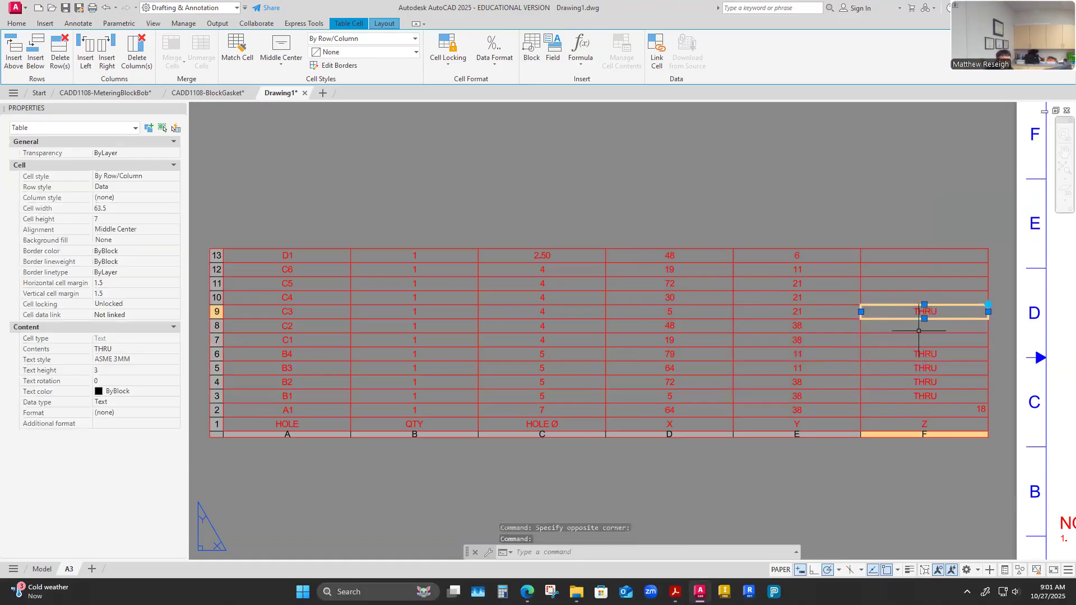
click(915, 328)
text(THRU)
click(913, 339)
key(ctrl+v)
Fill the Z cells of holes C4, C5, C6 and D1 with THRU.
click(908, 295)
text(THRU)
click(908, 284)
text(THRU)
click(904, 271)
click(905, 257)
text(THRU)
click(907, 269)
text(THRU)
click(896, 233)
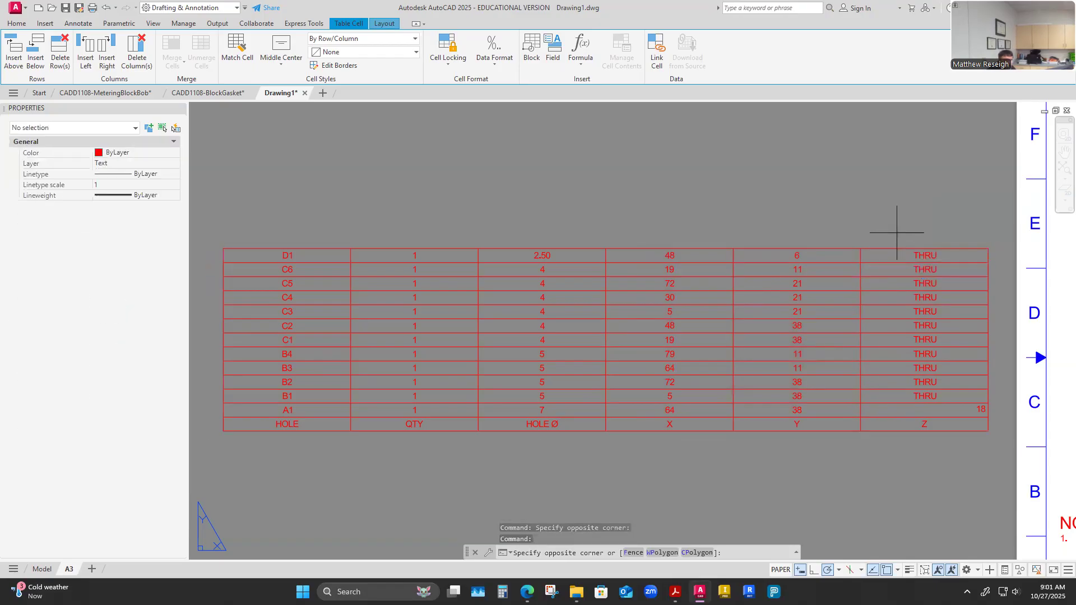
key(Escape)
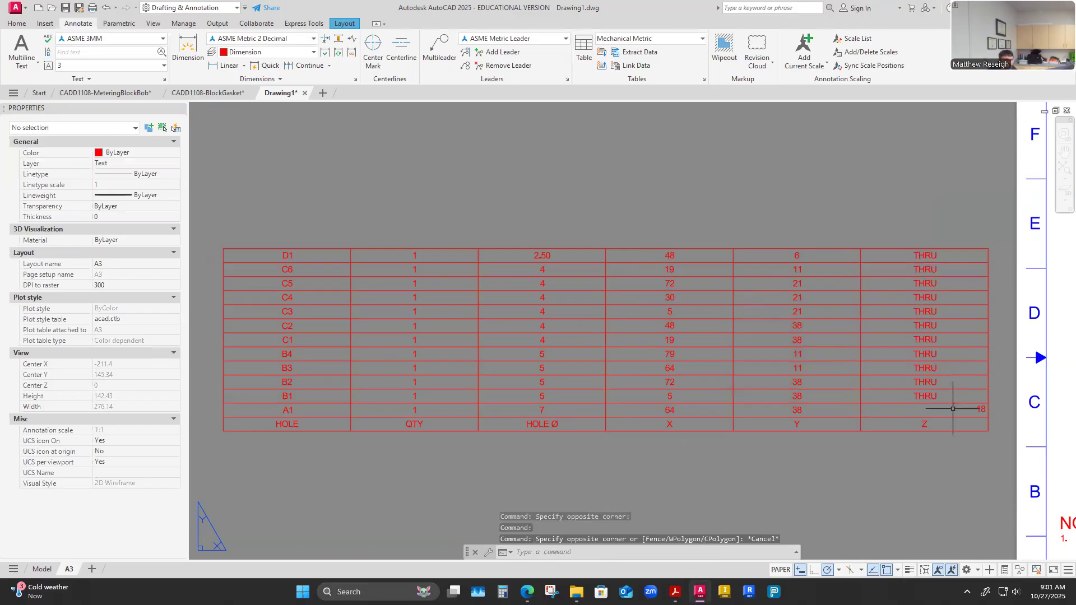
Set the alignment of the Z values for A1 through D1 to Middle Center.
drag(953, 411, 925, 249)
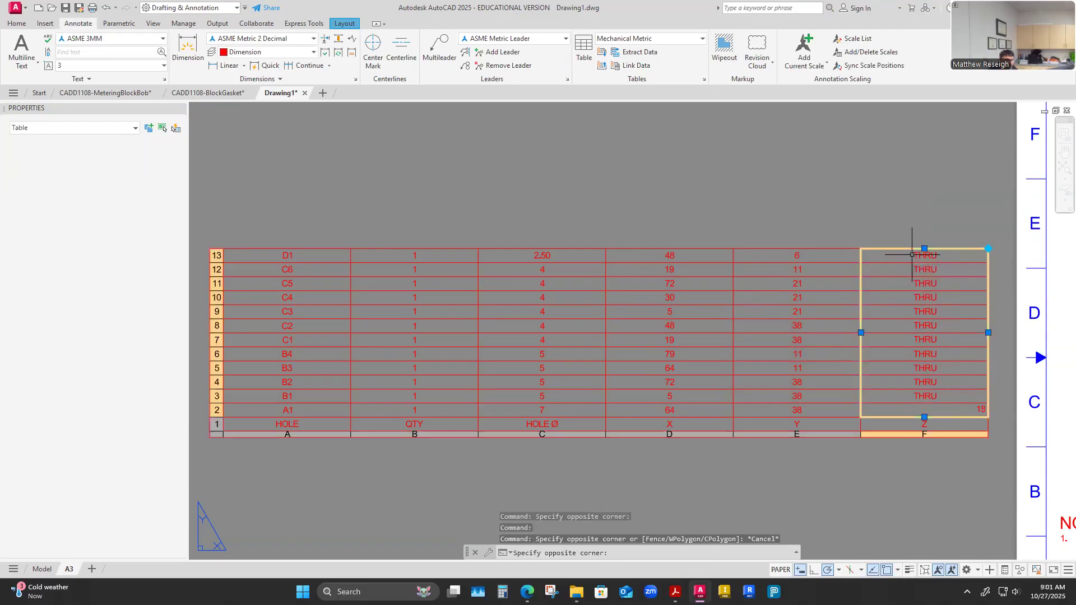
click(275, 56)
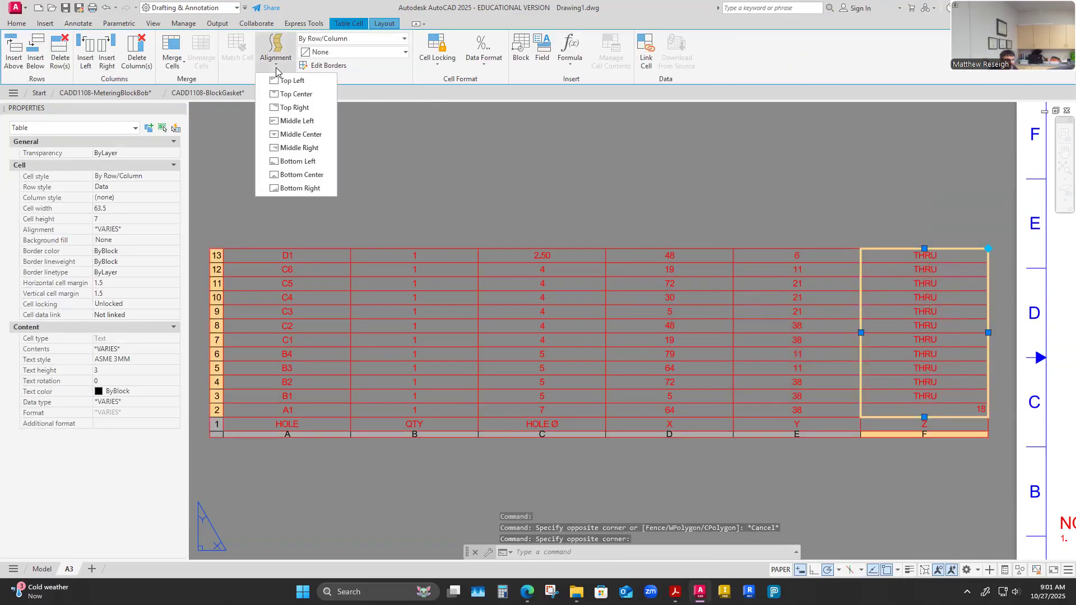
click(301, 134)
key(Escape)
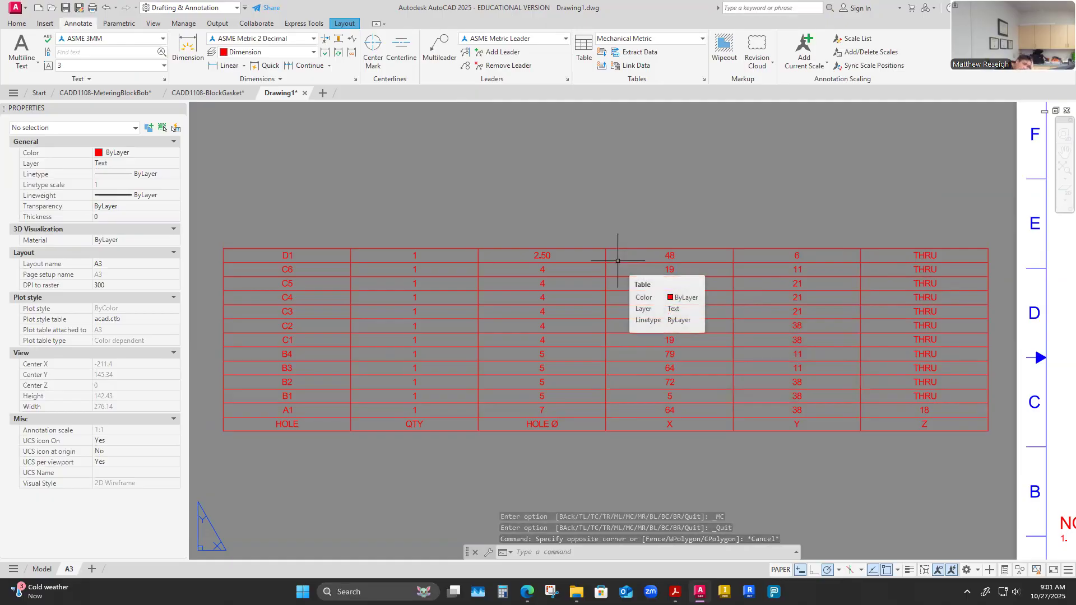
Narrow the Z column freehand to a cell width of about 27.
click(907, 412)
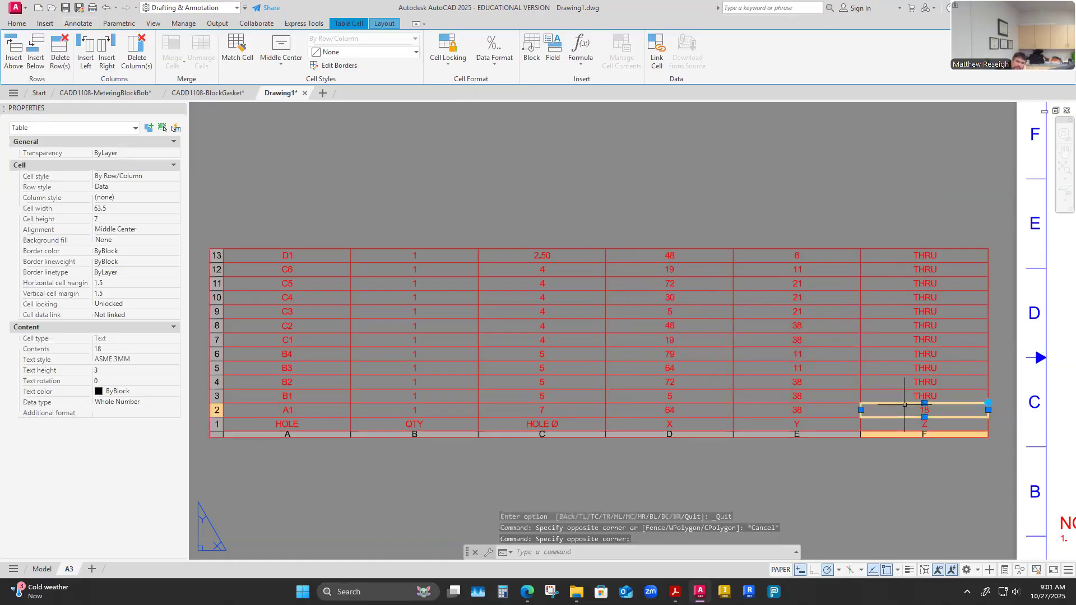
click(988, 409)
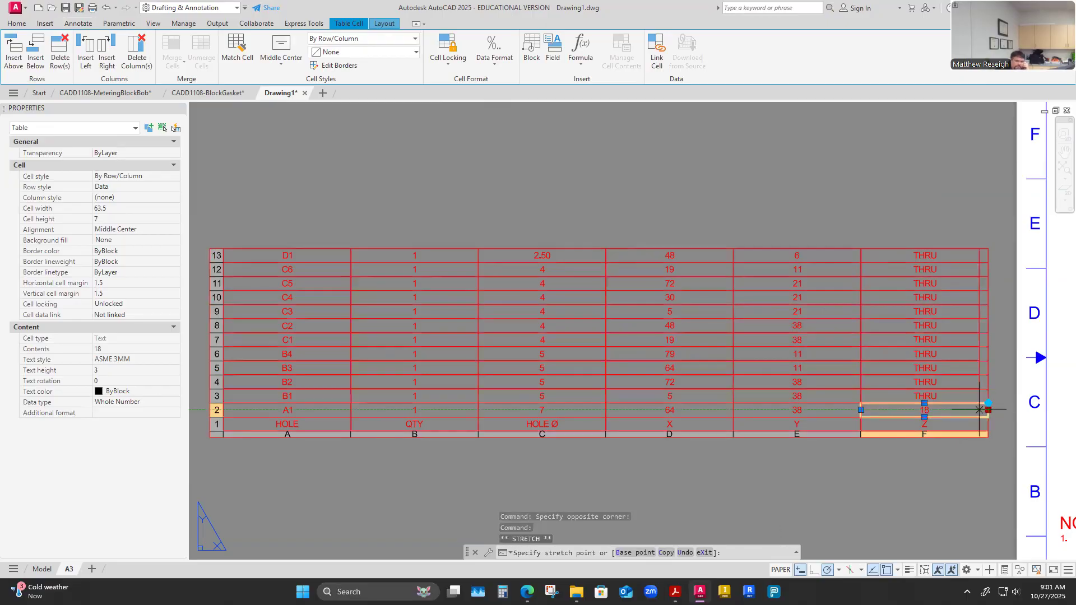
click(952, 410)
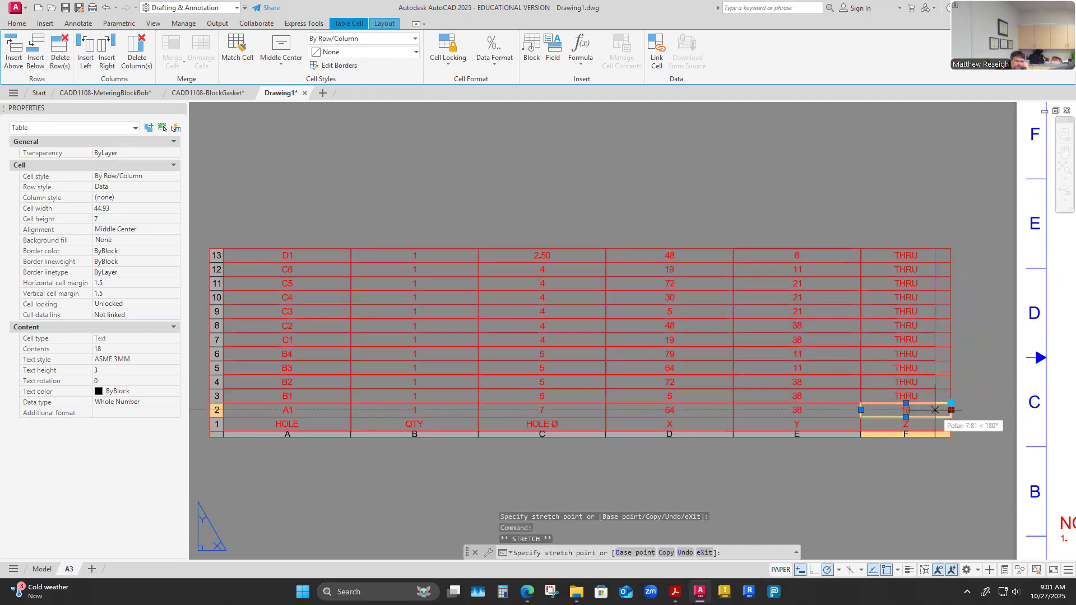
click(935, 409)
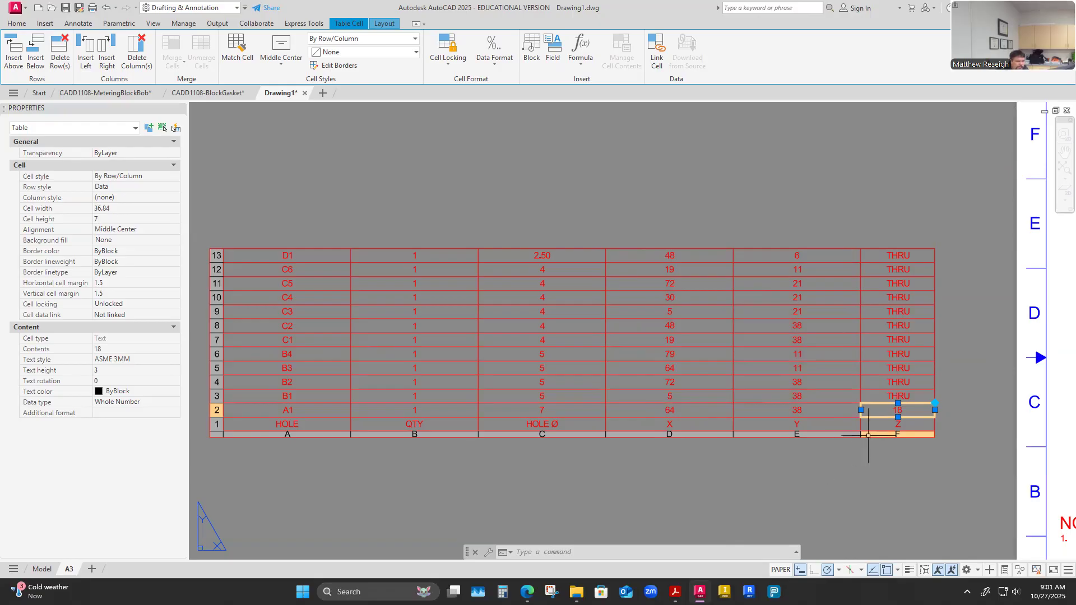
click(934, 410)
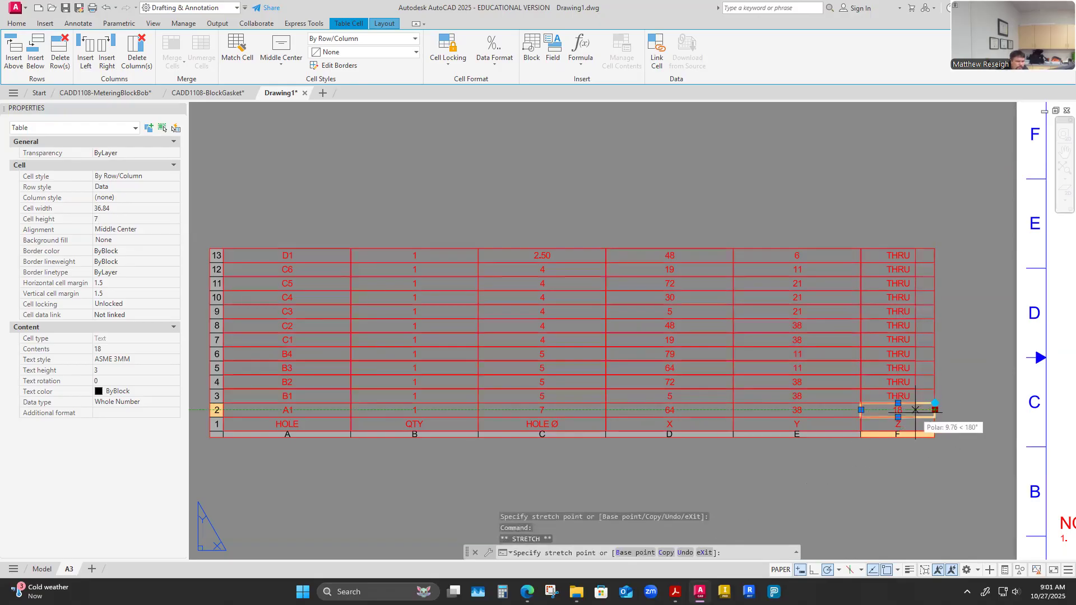
click(915, 409)
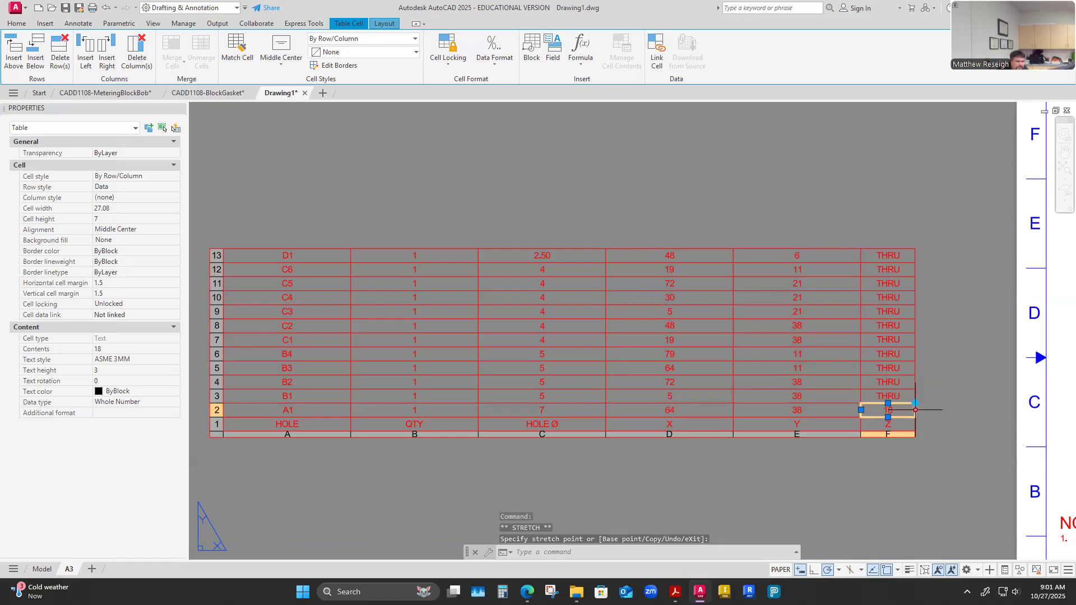
Set the cell width of the Z column to 25.
click(116, 208)
text(2)
key(Return)
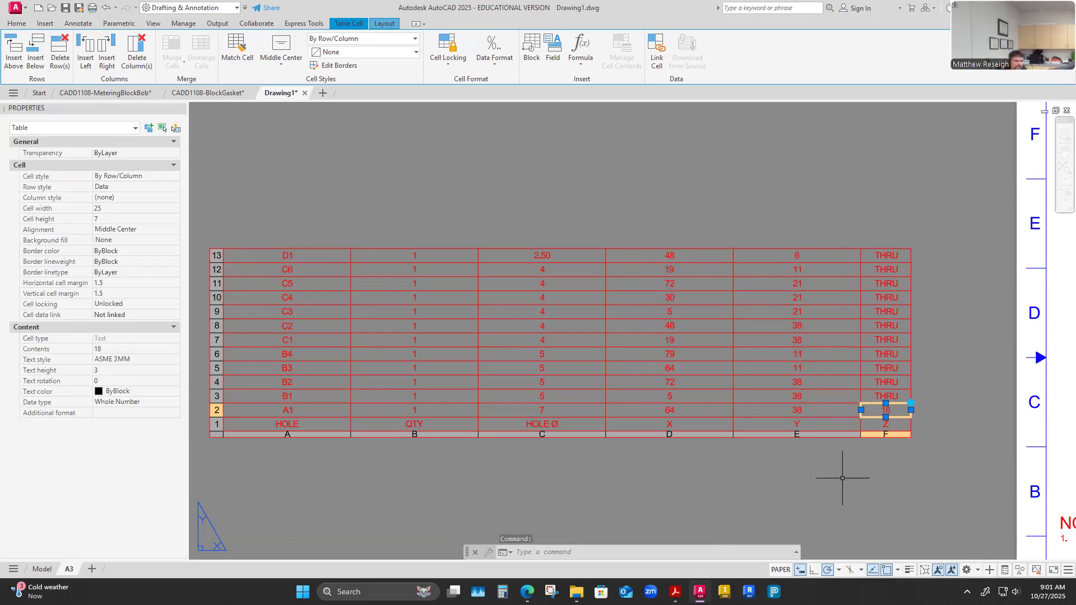
Set the cell width of the Y and X columns to 25.
click(833, 435)
click(125, 206)
text(2)
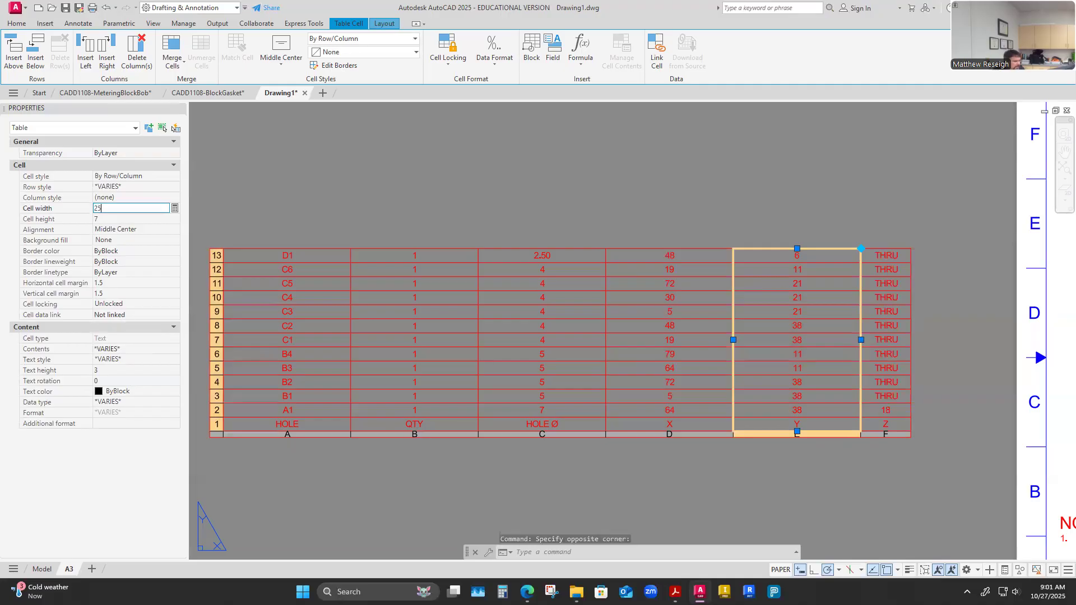
text(5)
key(Return)
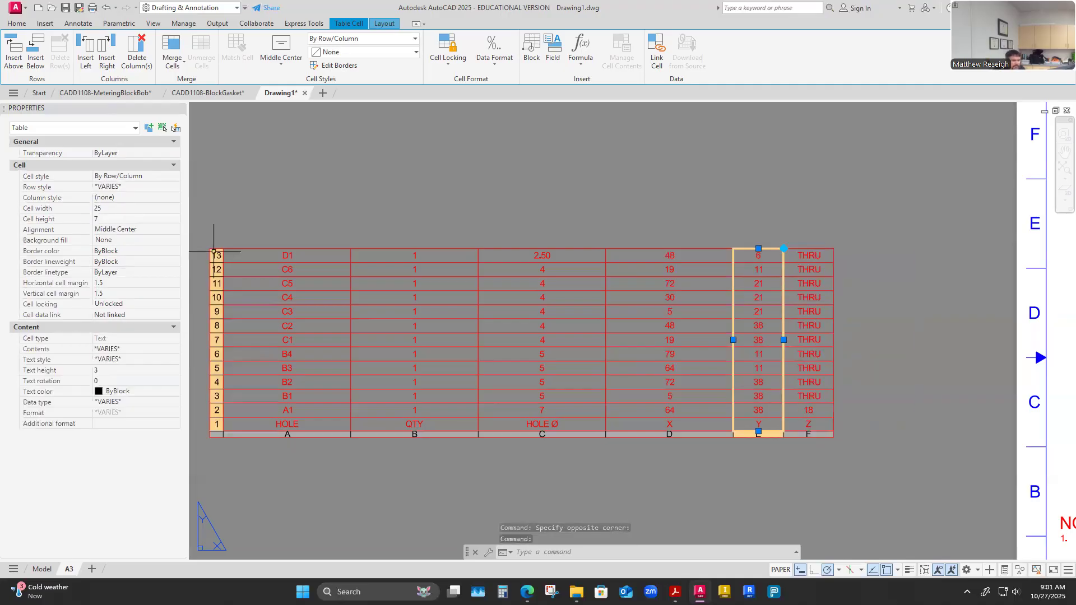
click(683, 435)
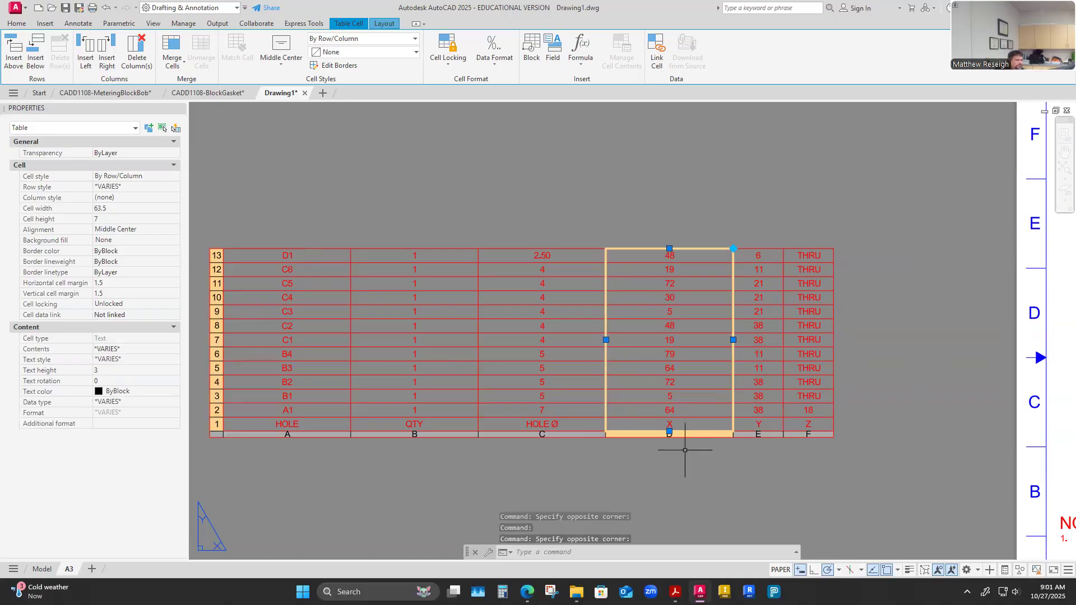
click(110, 208)
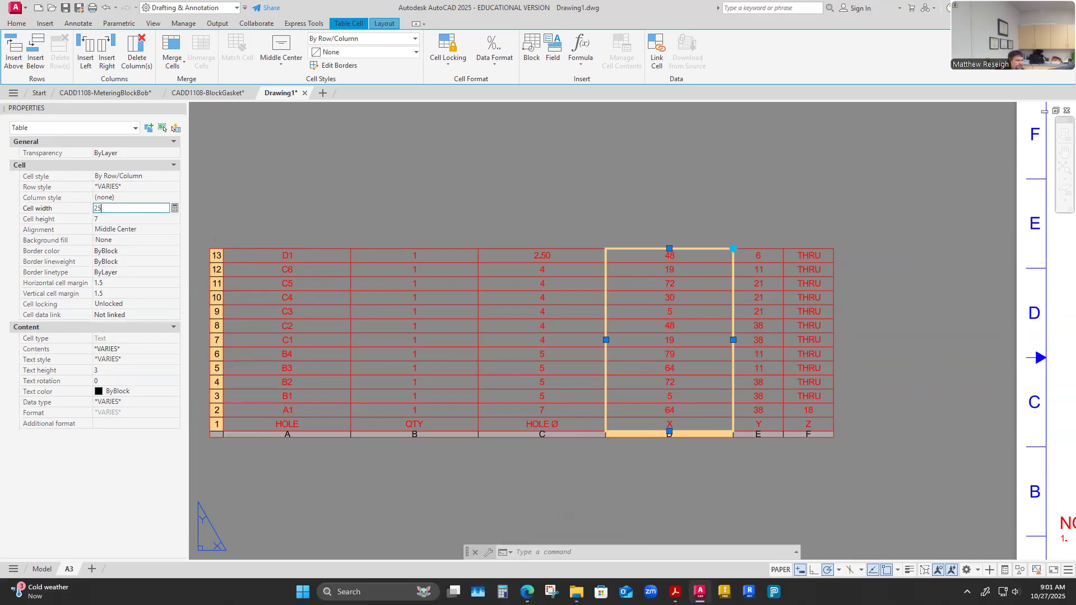
key(Return)
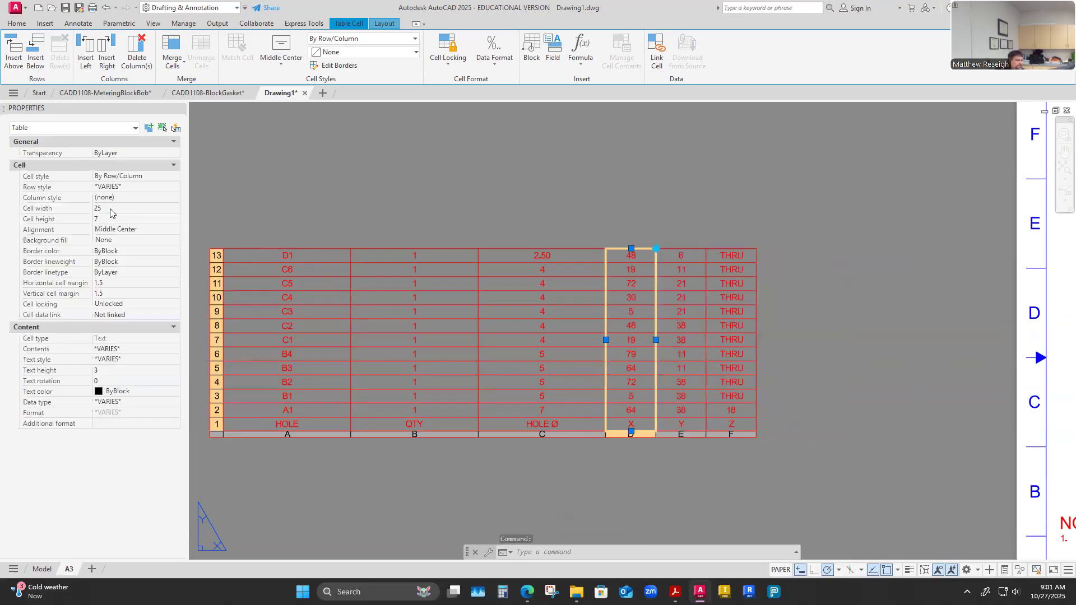
Set the cell width of the HOLE Ø column to 25.
click(568, 435)
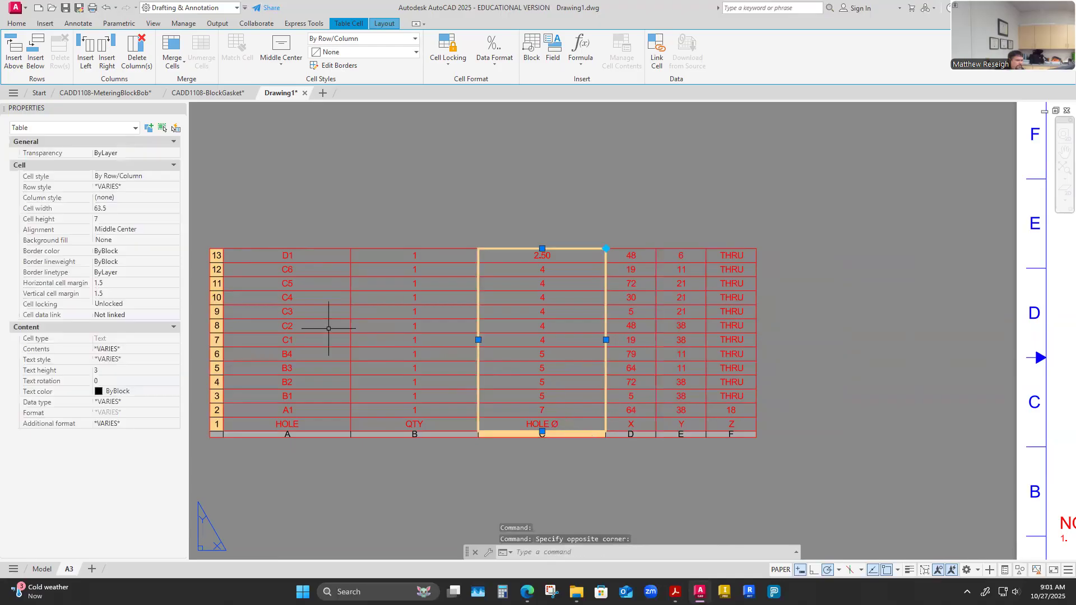
click(121, 208)
text(2.5)
key(Return)
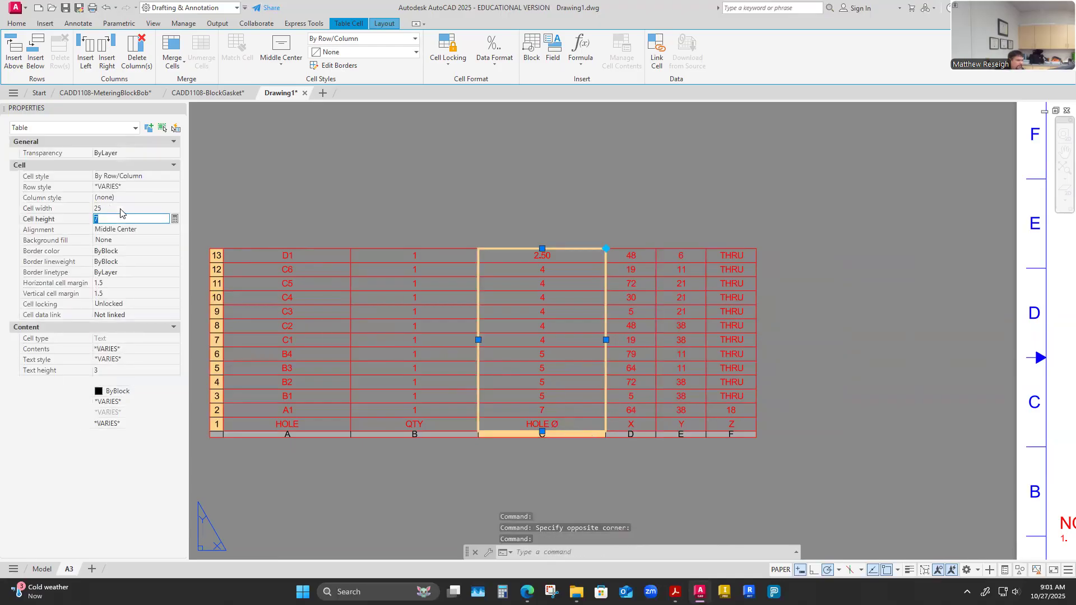
Set the cell width of the QTY and HOLE columns to 25.
click(448, 433)
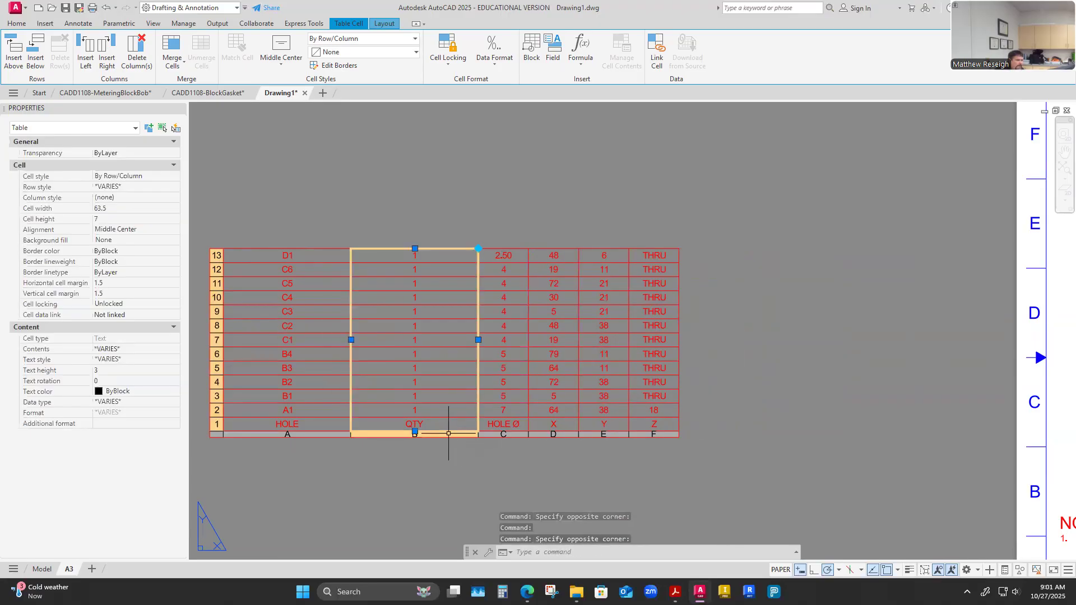
click(115, 209)
text(25)
key(Return)
click(301, 433)
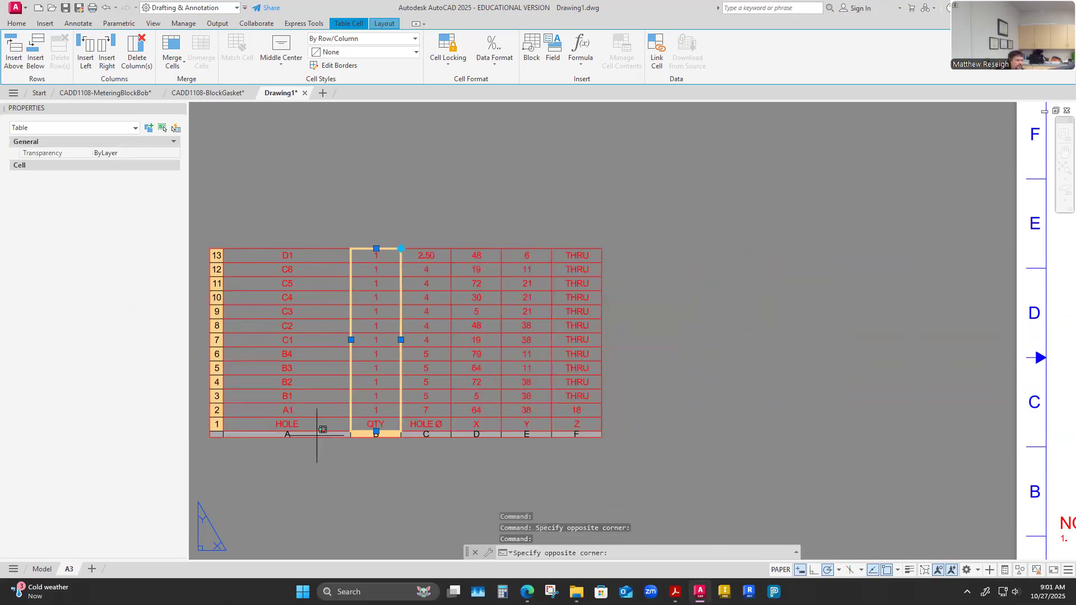
click(122, 208)
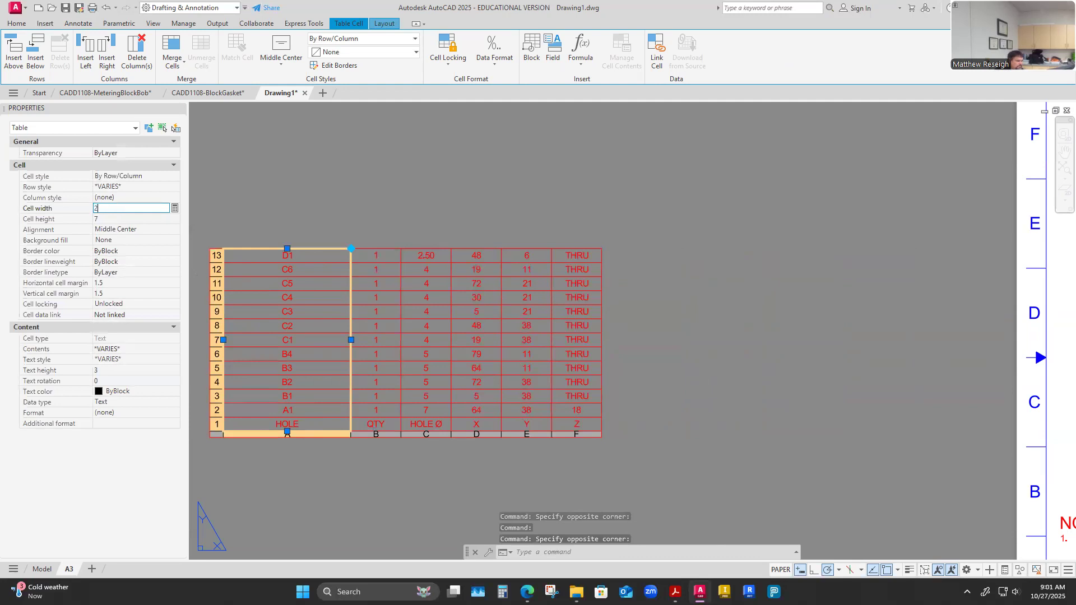
text(25)
key(Return)
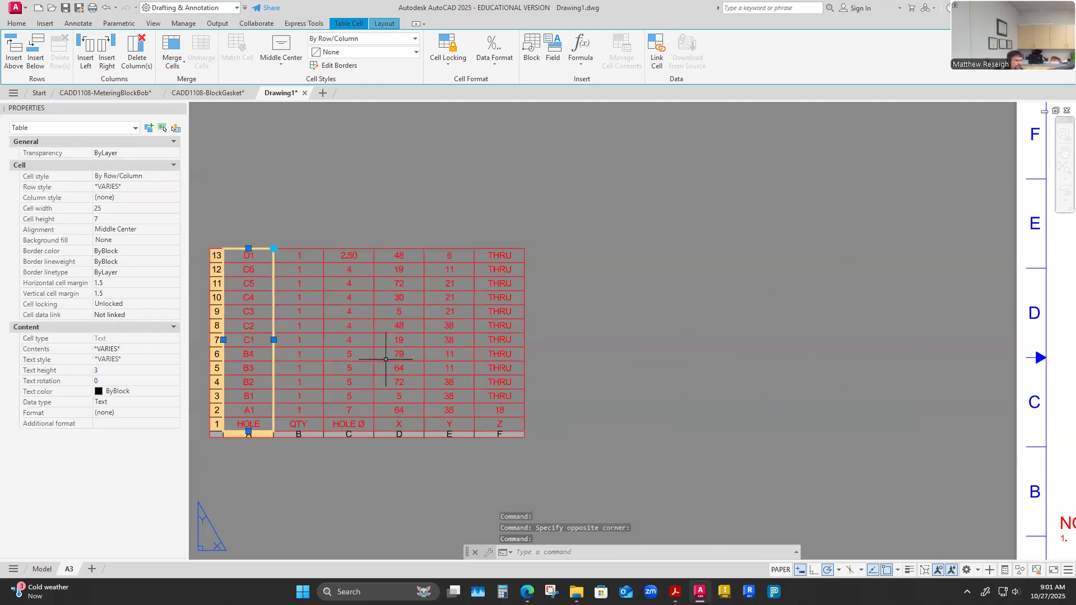
Move the hole table by its lower-left corner onto the A3 sheet, just above the NOTES text along the border.
scroll(388, 356, down, 2)
scroll(388, 356, down, 2)
scroll(296, 361, up, 4)
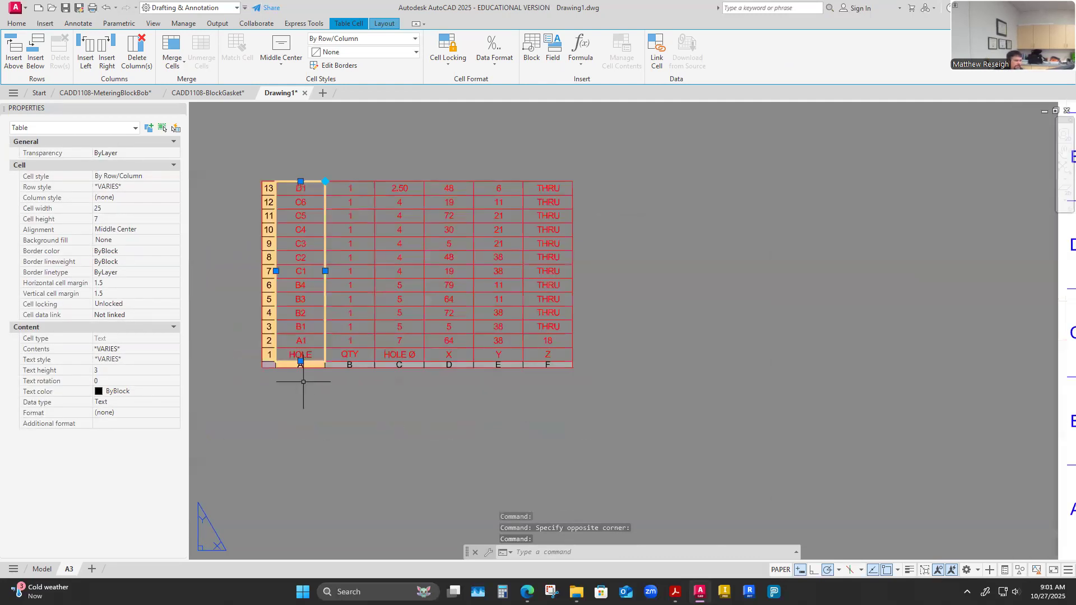
click(306, 387)
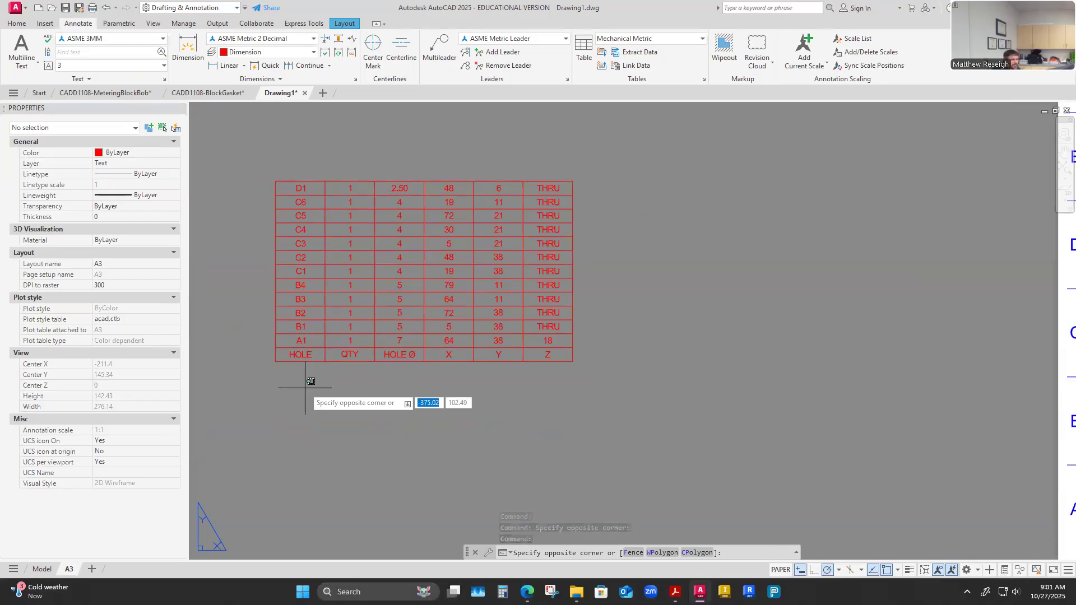
scroll(306, 388, down, 3)
scroll(313, 386, up, 2)
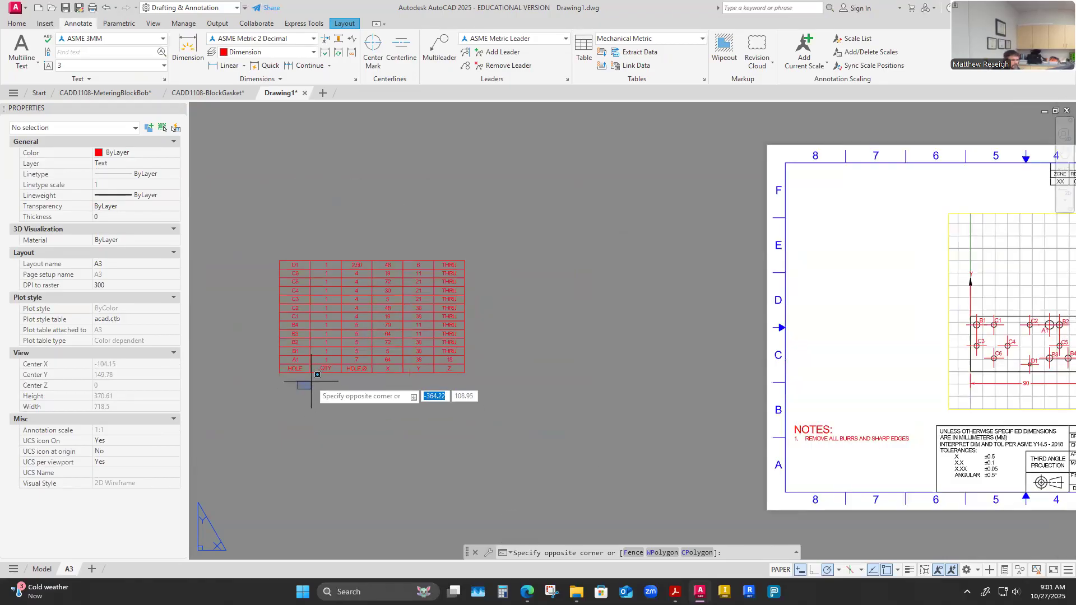
scroll(311, 381, up, 2)
key(Escape)
click(311, 369)
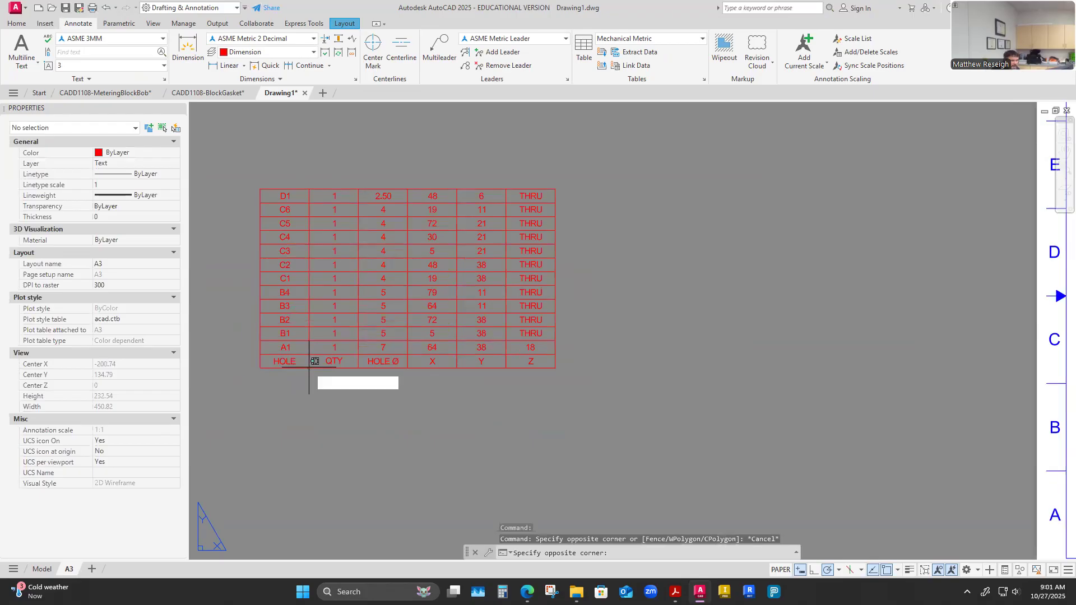
click(260, 369)
scroll(260, 368, down, 3)
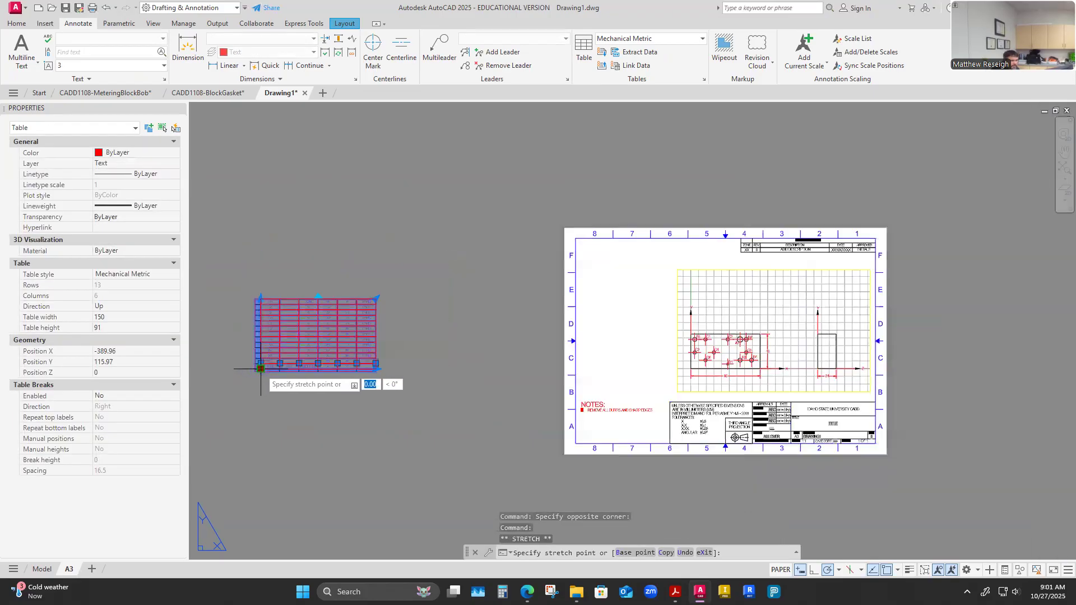
scroll(588, 403, up, 2)
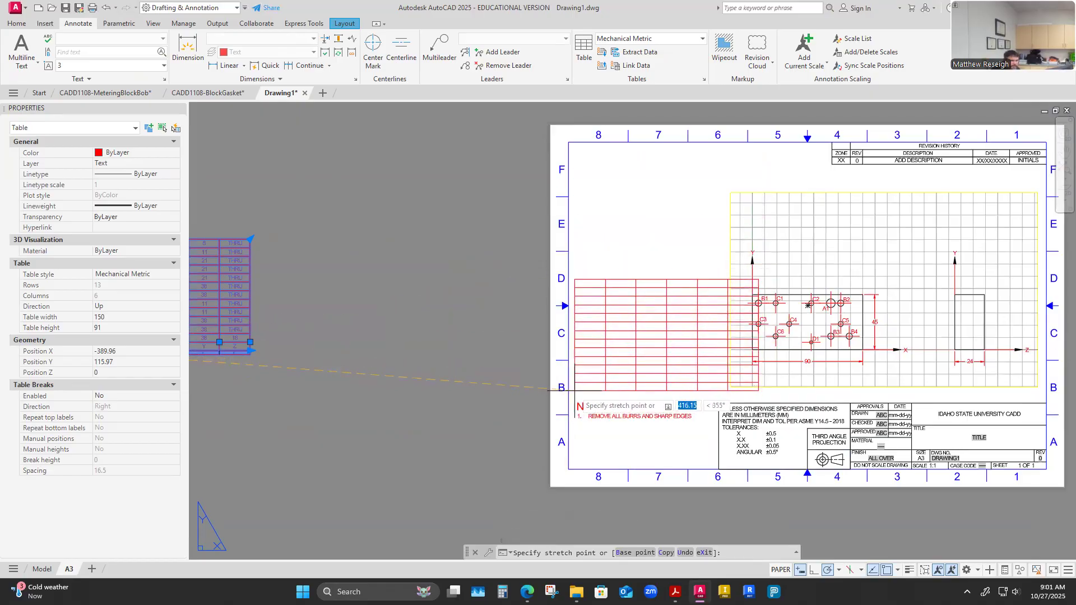
click(575, 391)
click(470, 428)
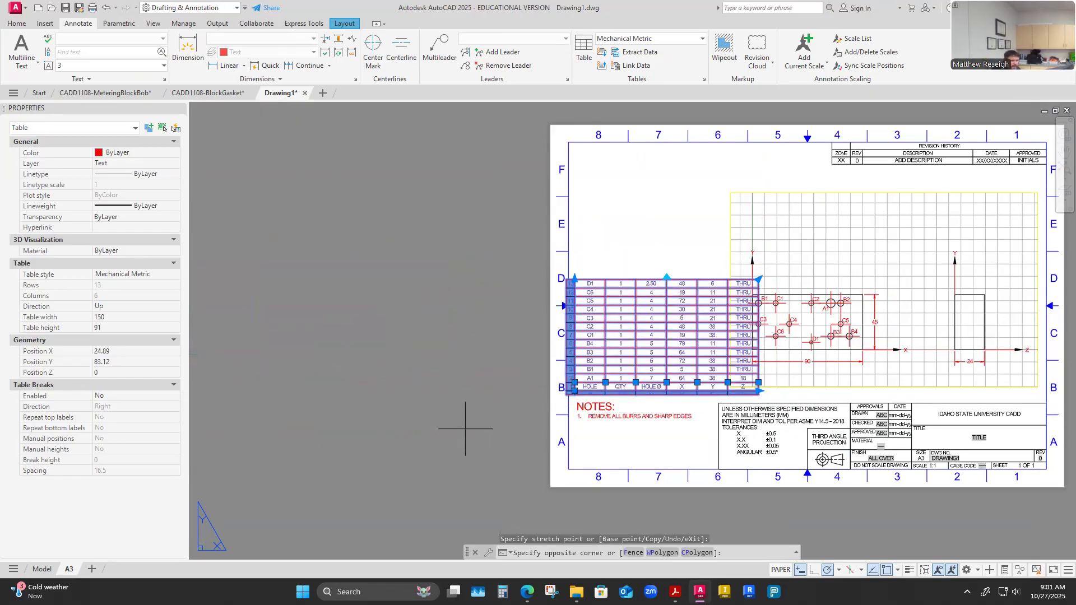
key(Escape)
key(Escape)
scroll(415, 349, down, 2)
scroll(768, 369, up, 2)
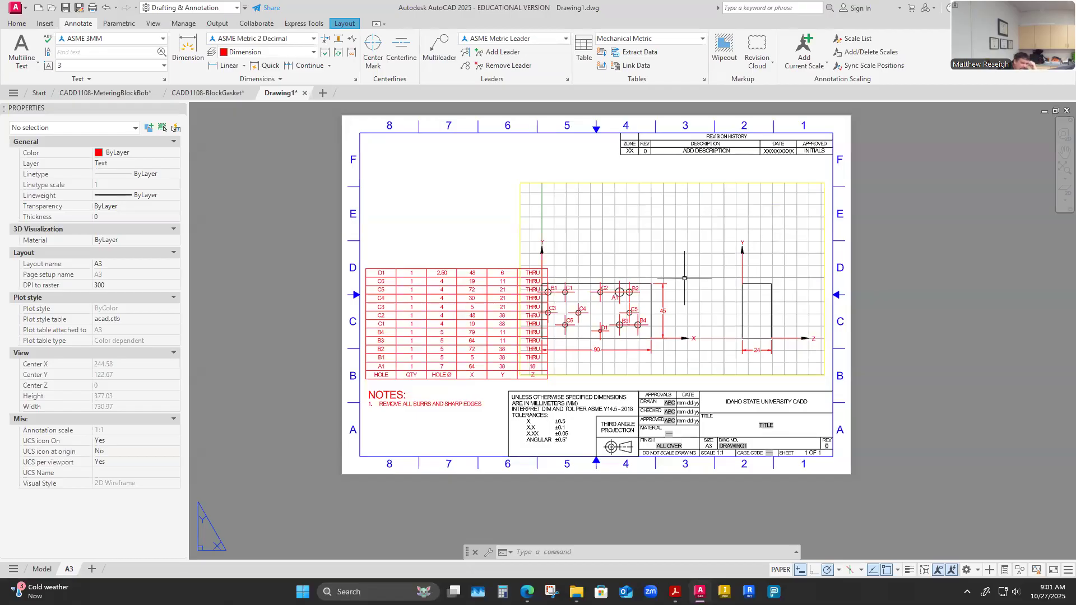
Set the cell width of the hole table's Z column to 20.
click(368, 376)
click(370, 378)
scroll(370, 379, up, 4)
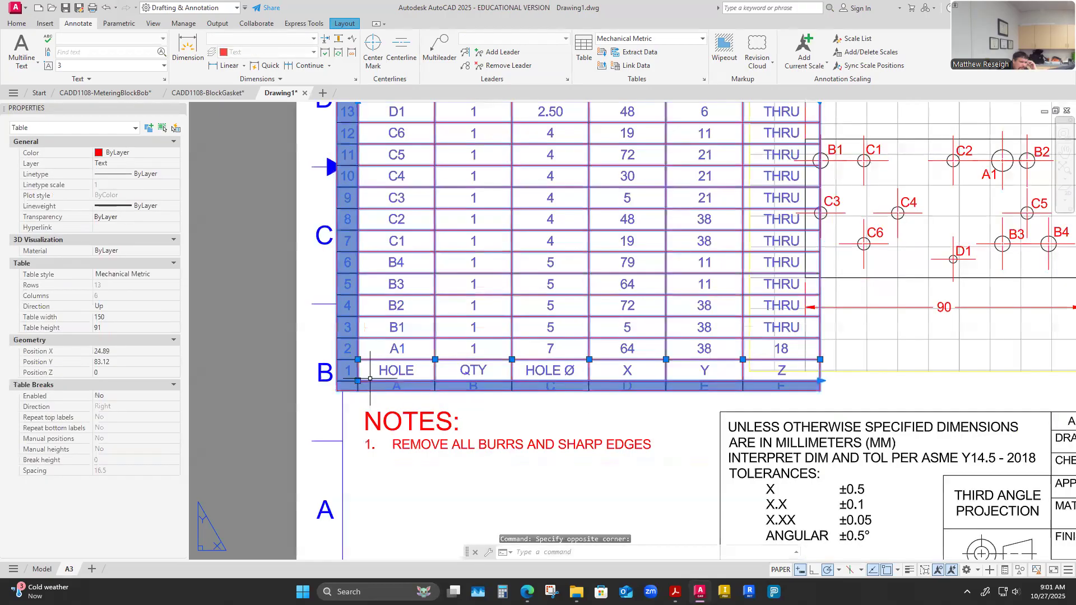
middle_drag(361, 387, 354, 394)
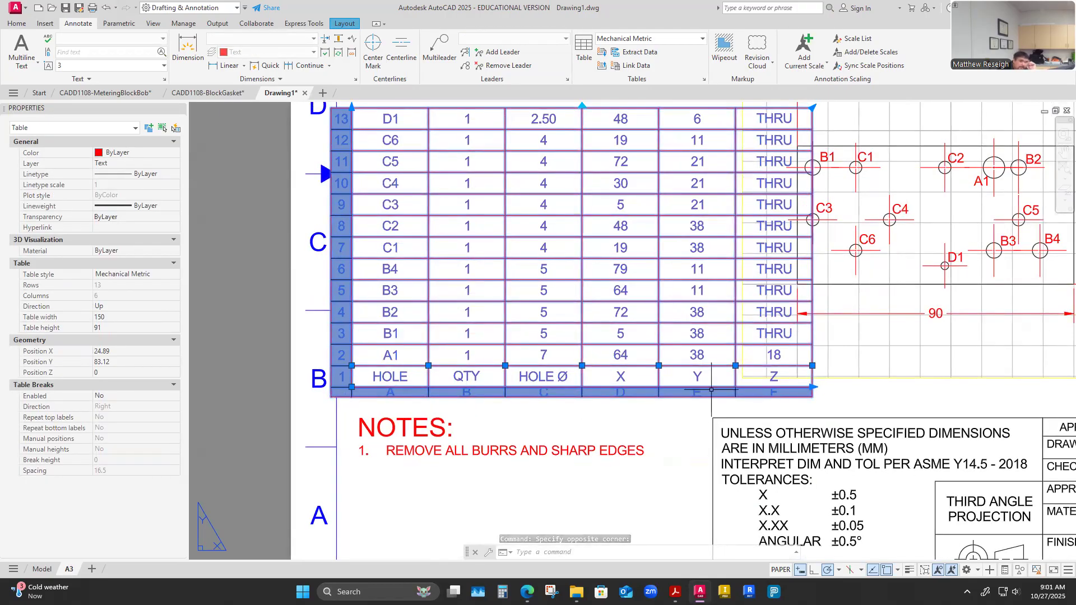
click(812, 365)
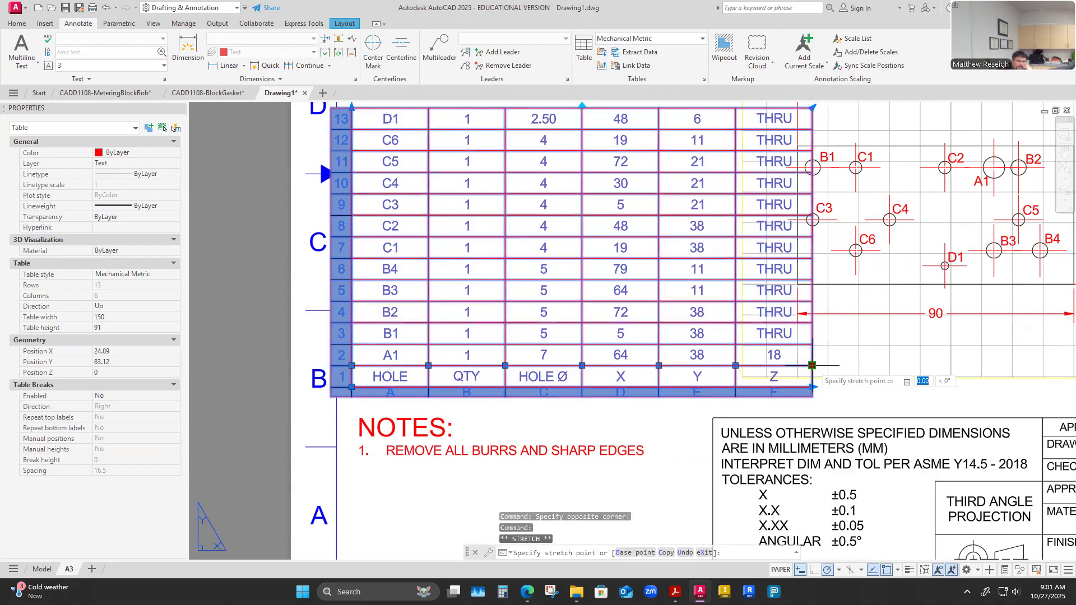
key(Escape)
click(805, 395)
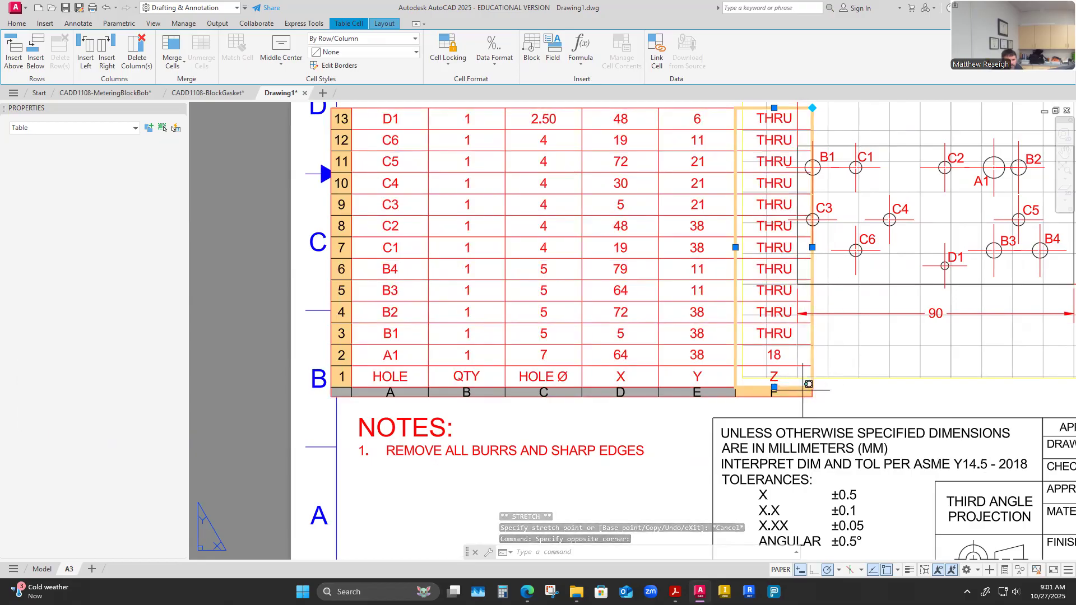
click(803, 390)
click(109, 205)
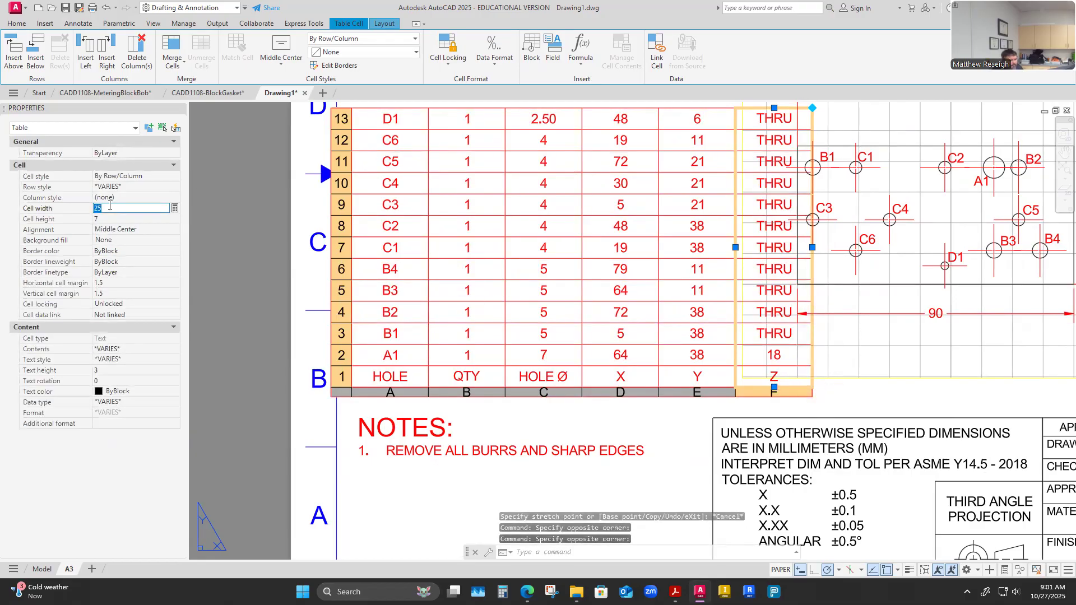
text(20)
key(Return)
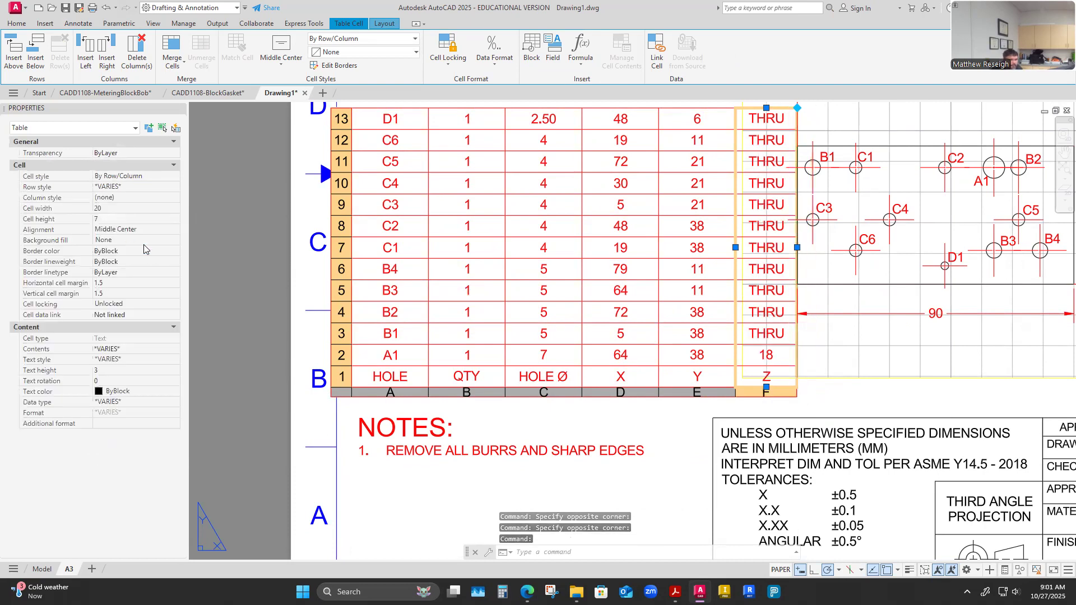
Try narrower cell widths of 15 and 10 for the Z column.
click(106, 210)
text(15)
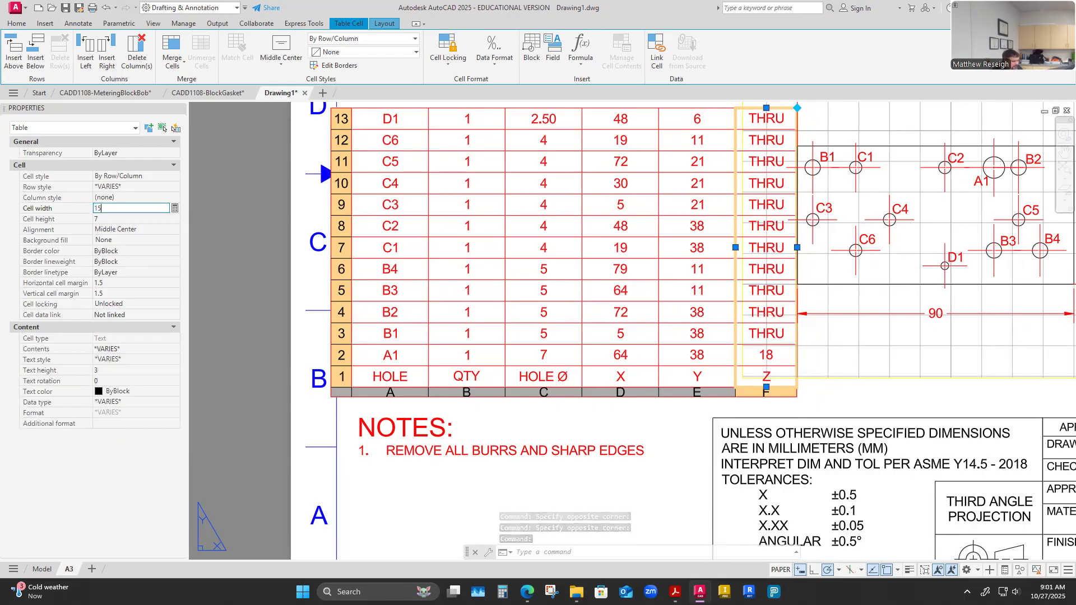
key(Return)
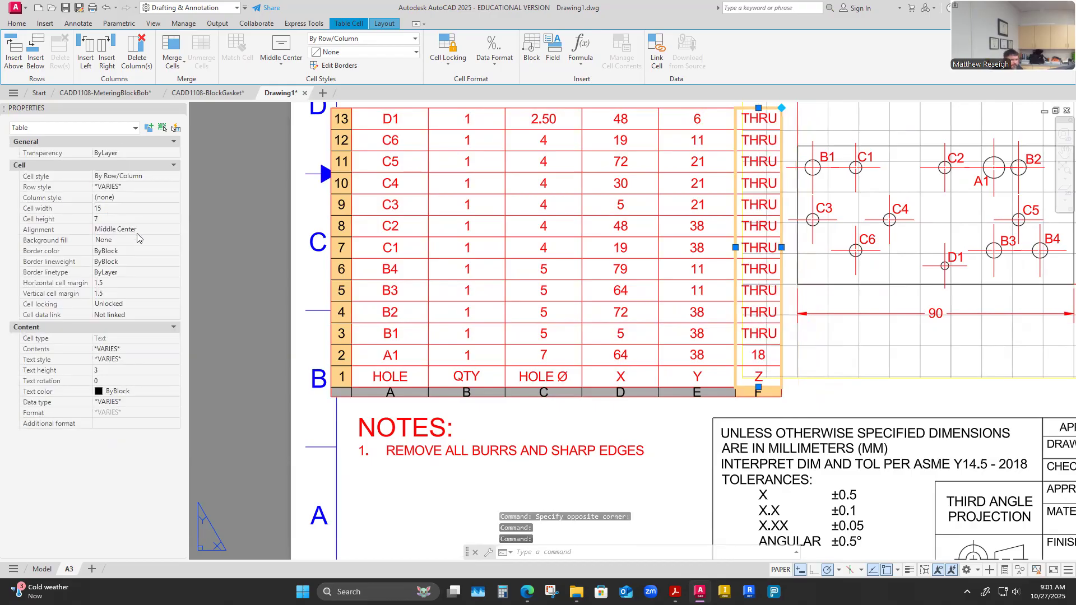
click(107, 208)
text(10)
key(Return)
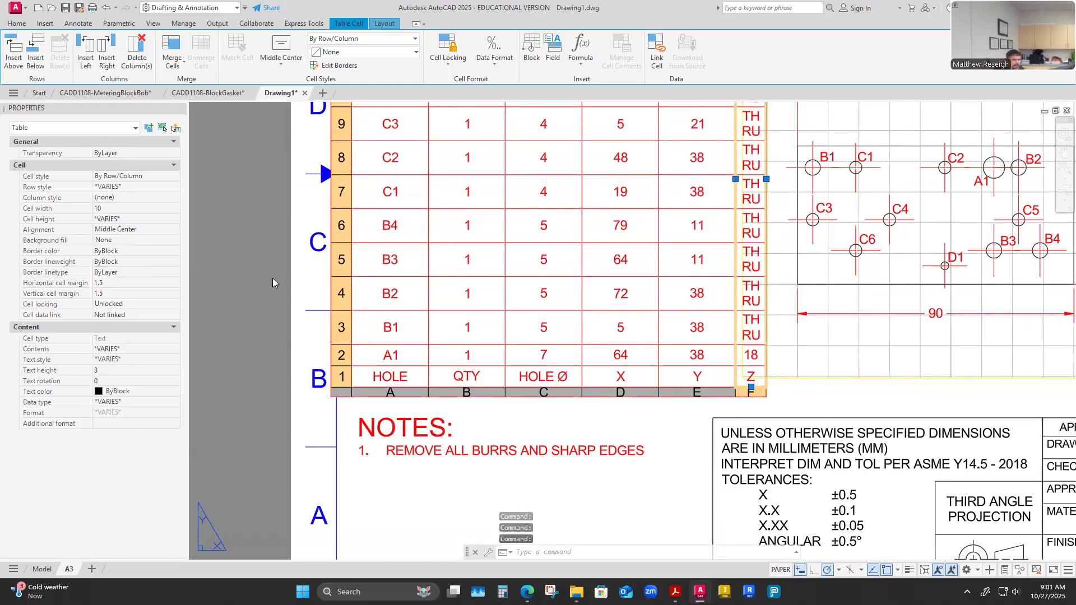
Widen the Z column for a total table width of 146, and clear the selection.
scroll(273, 282, down, 2)
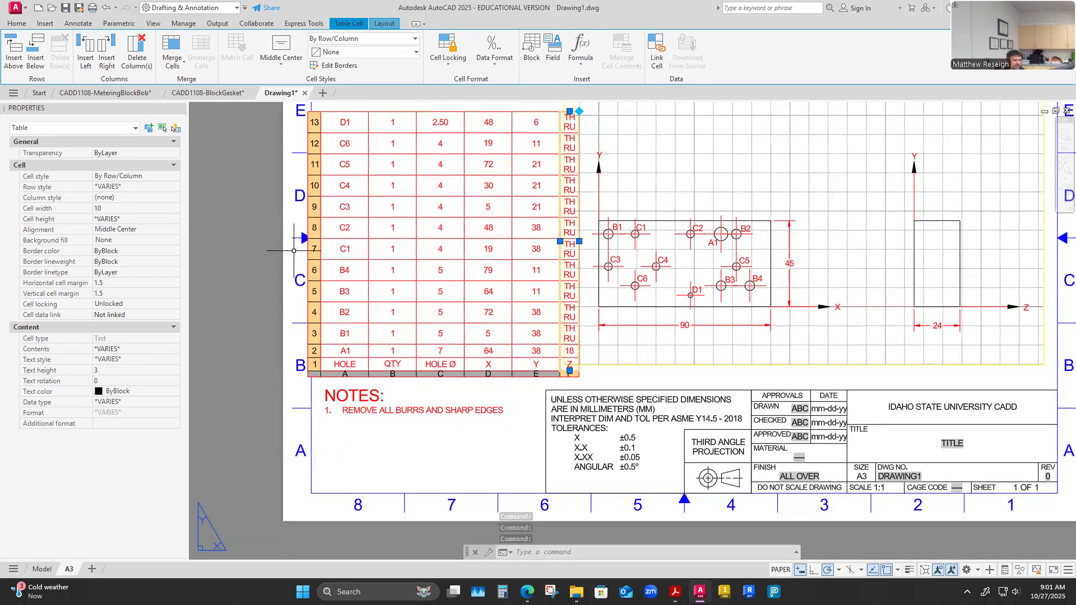
click(109, 209)
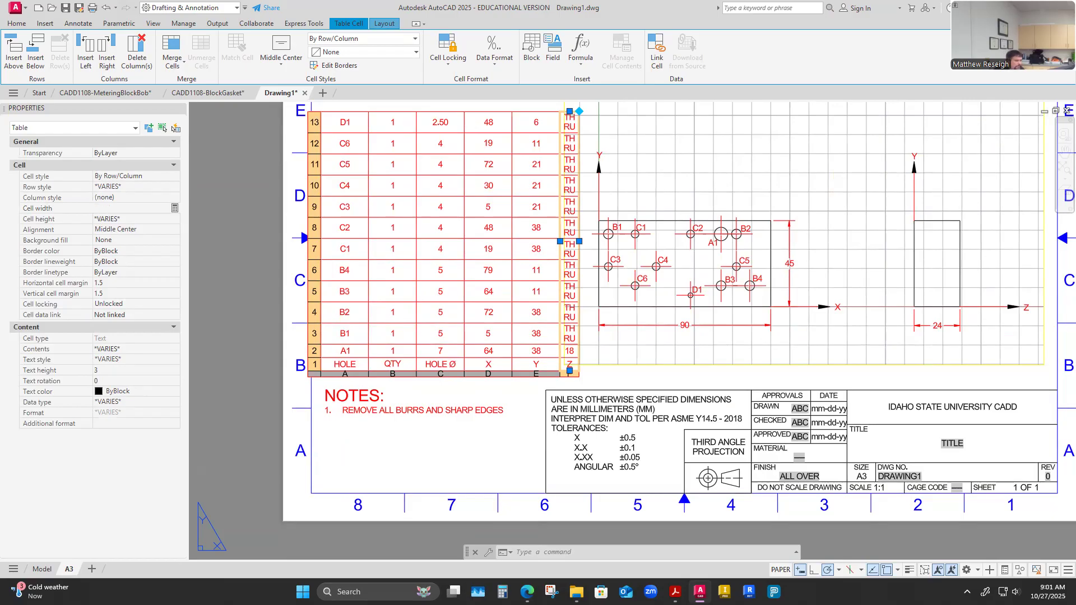
key(Return)
click(464, 429)
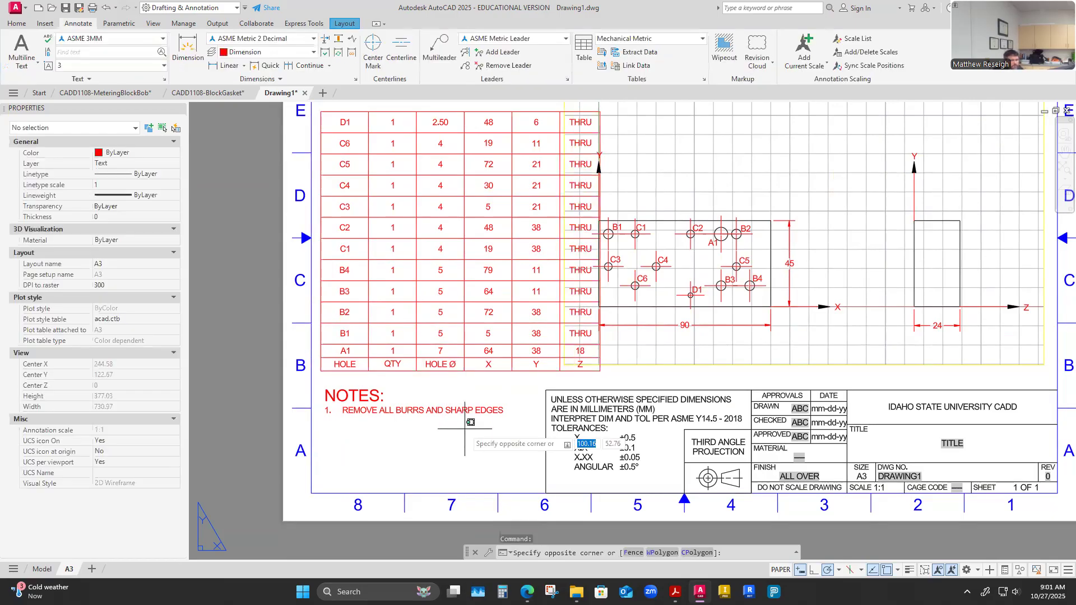
key(Escape)
Examine the properties of the whole hole table, including its overall size.
click(434, 371)
click(439, 365)
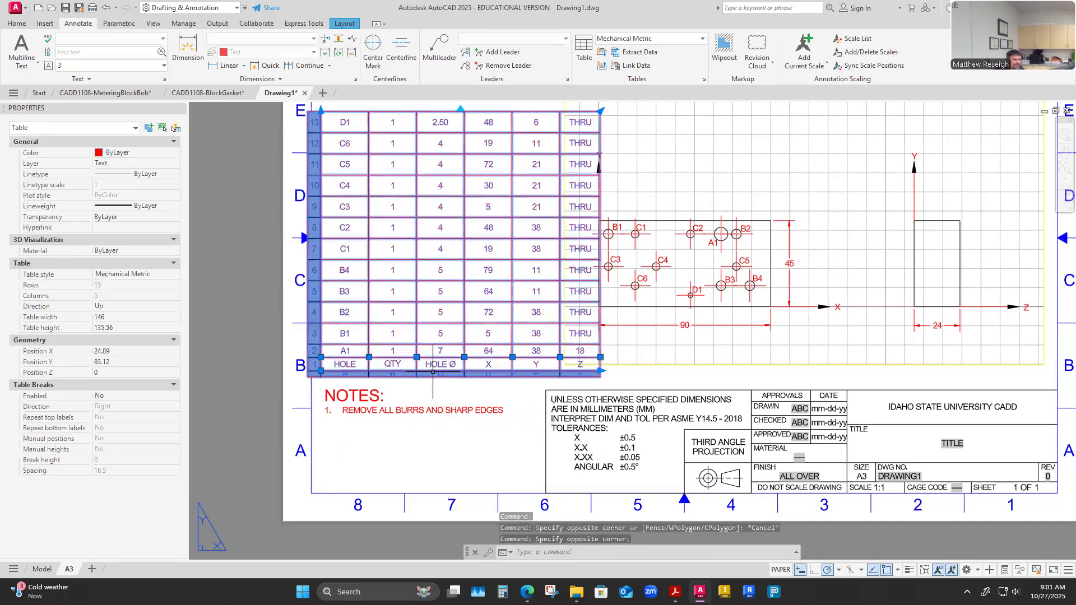
right_click(460, 241)
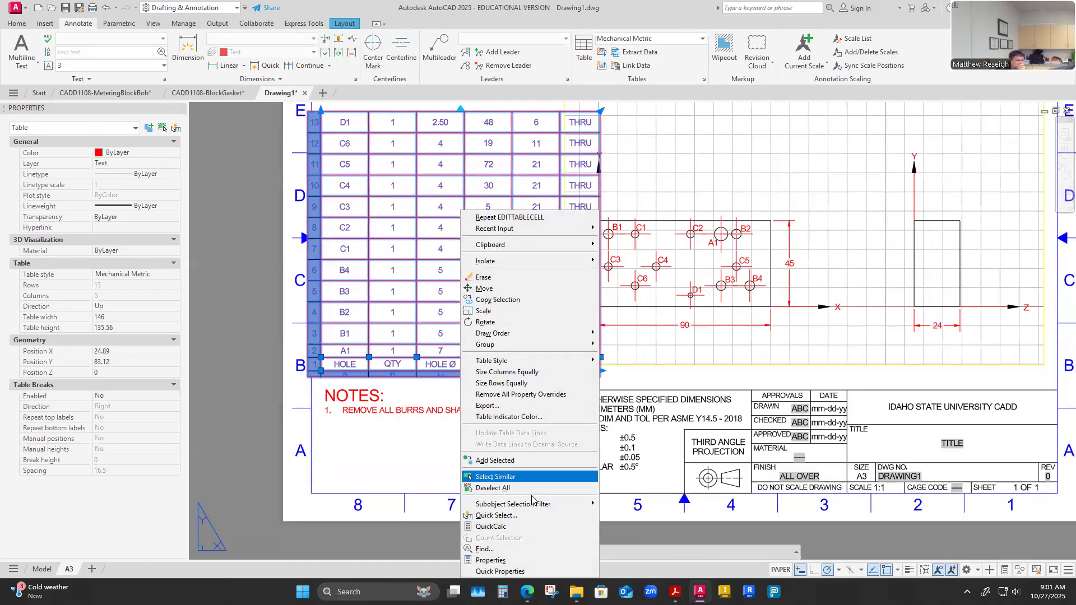
click(499, 561)
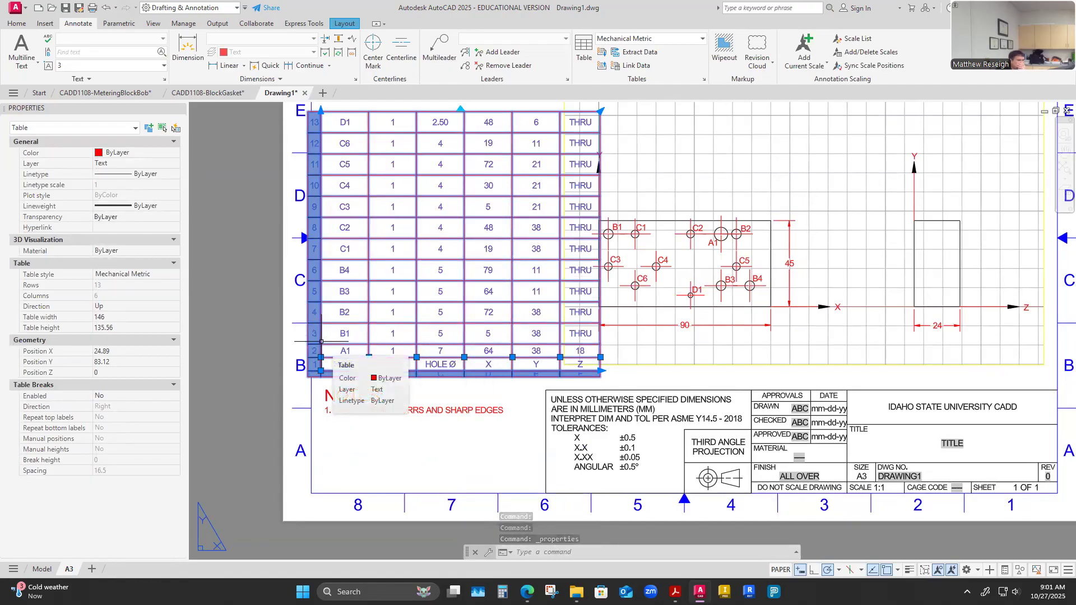
key(Escape)
key(Escape)
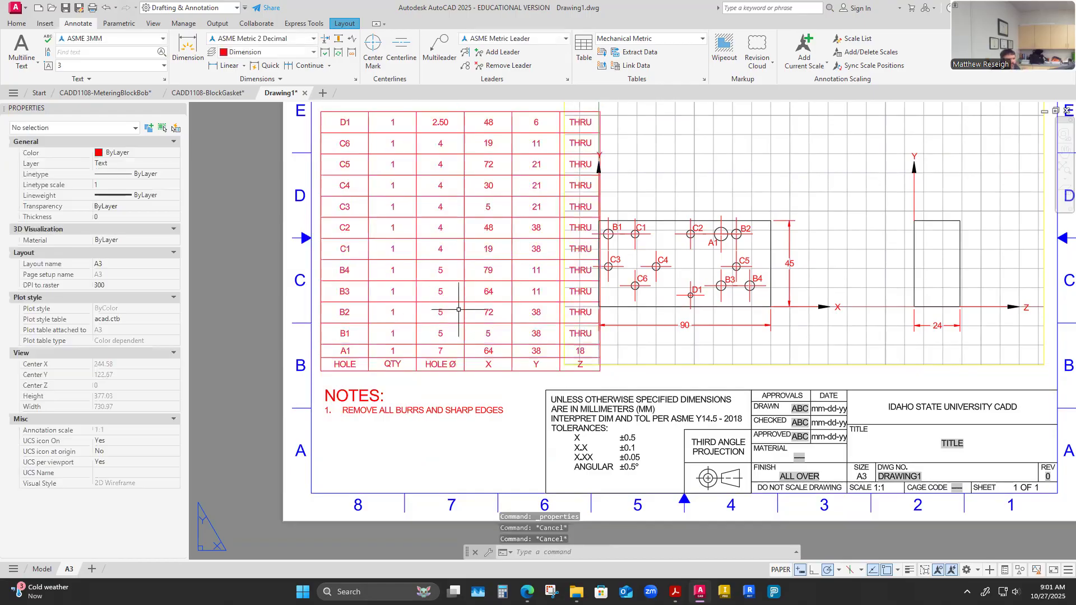
Set the cell width of the Y column to 20.
click(506, 321)
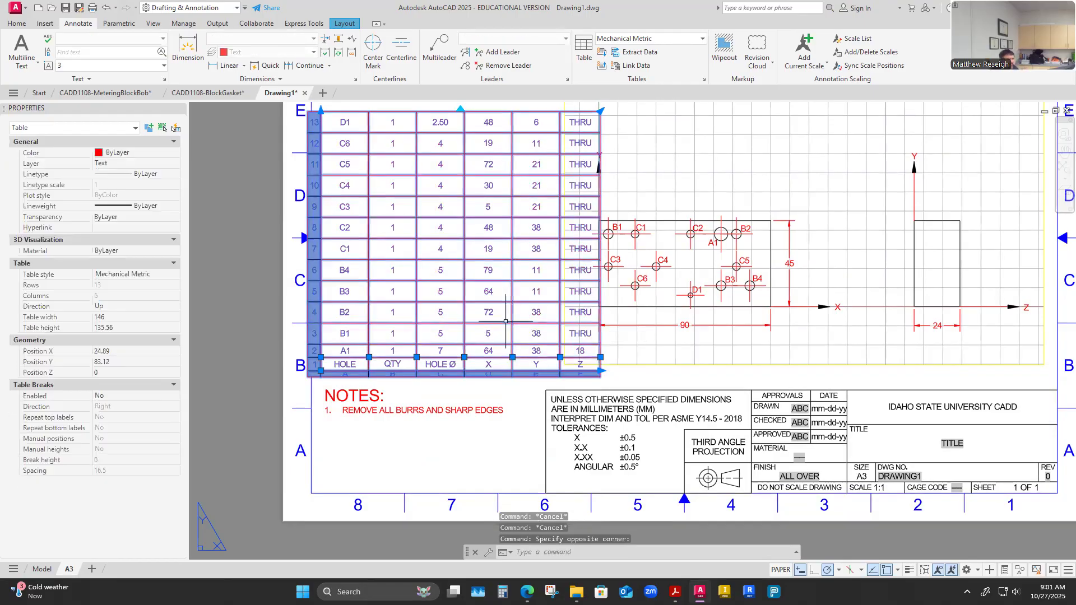
key(Escape)
click(546, 365)
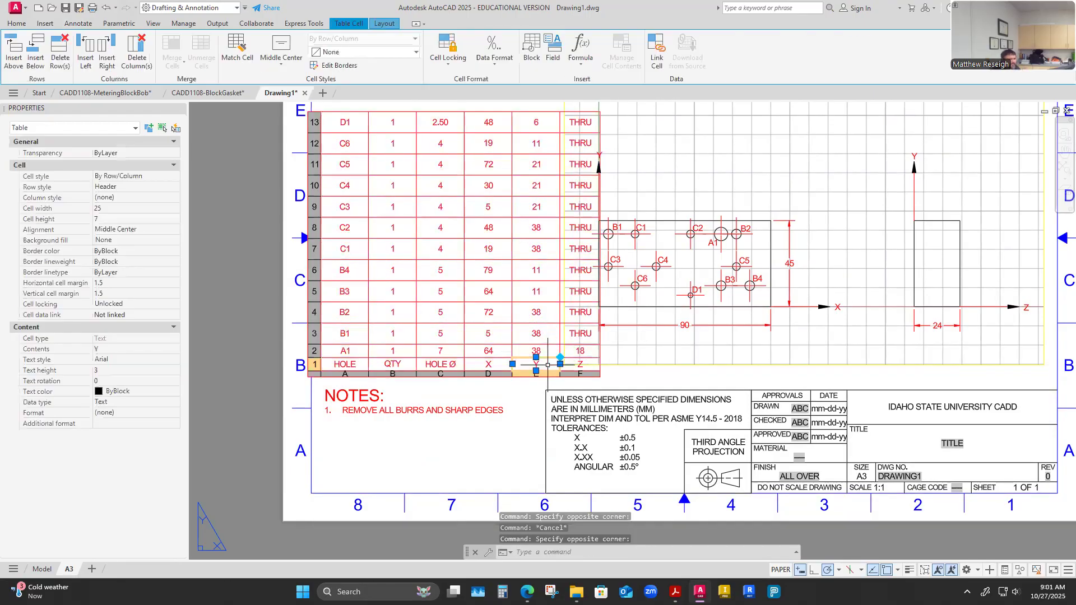
click(547, 373)
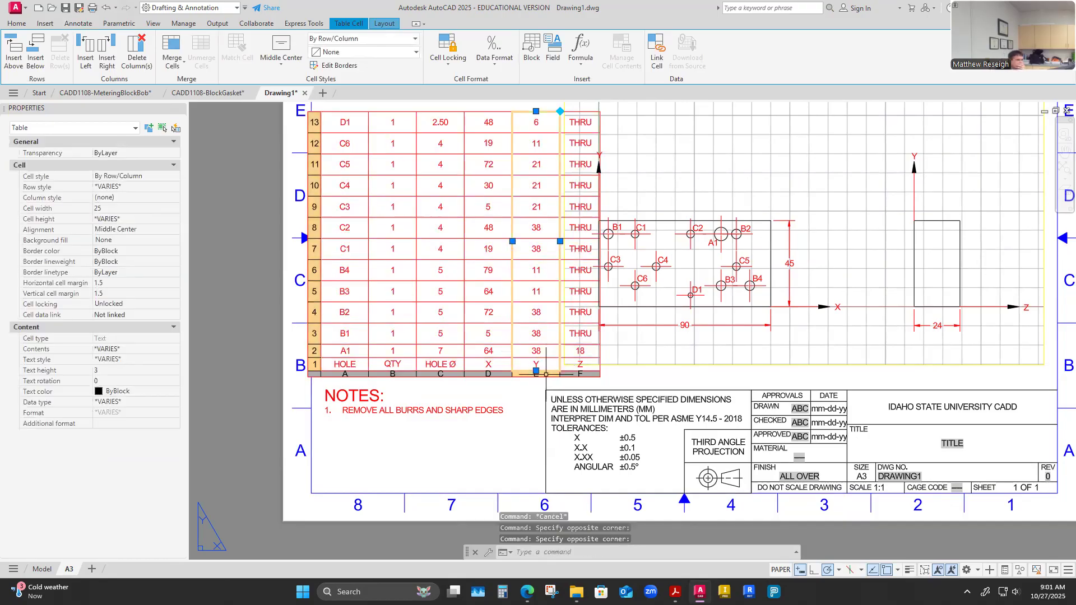
click(106, 207)
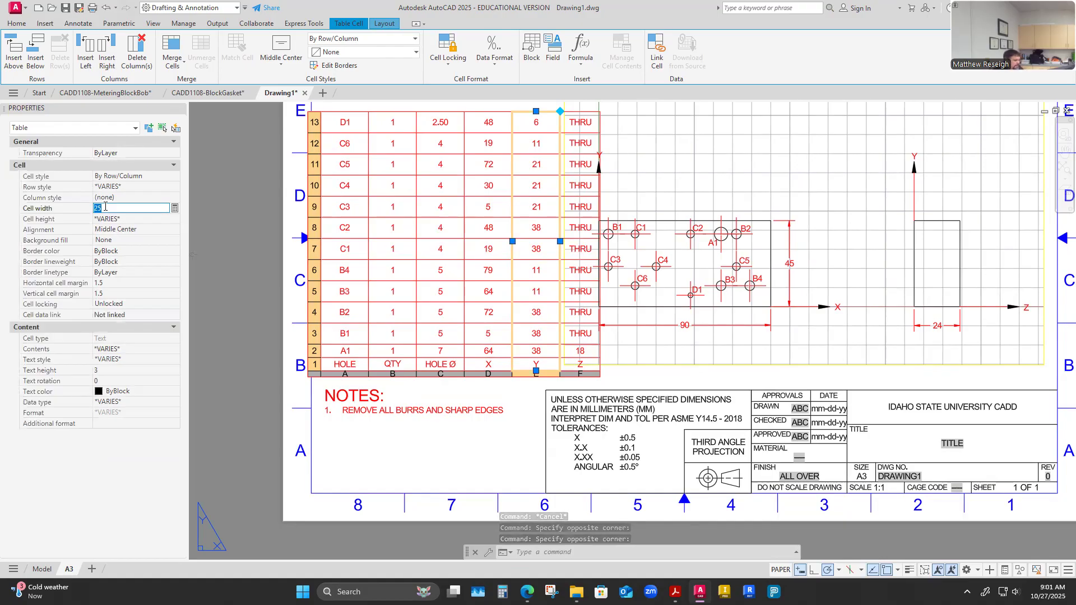
key(Return)
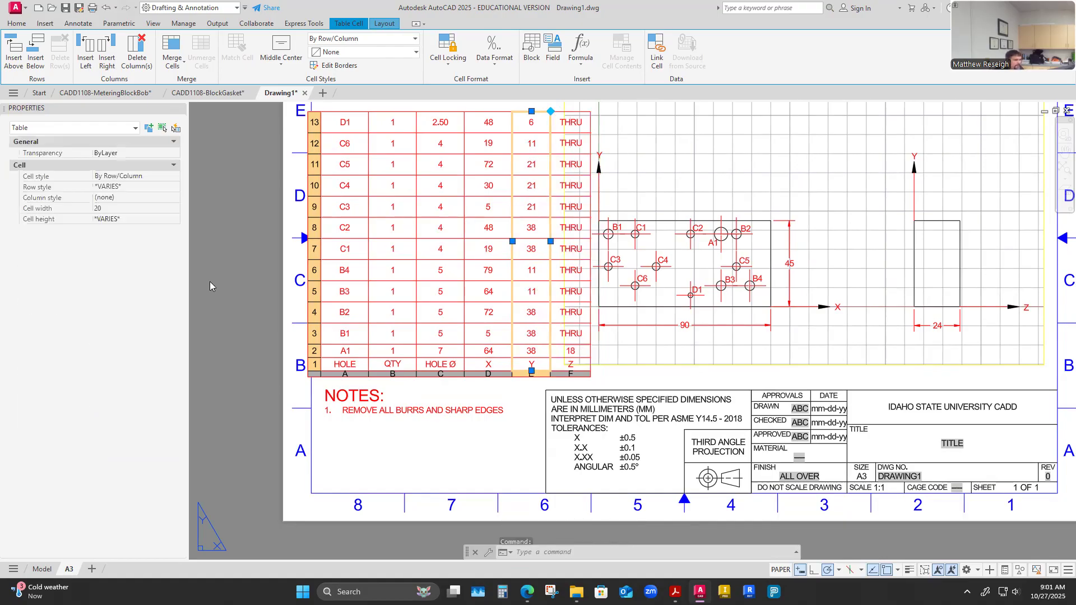
Set the cell width of the hole table's X column and hole diameter column to 20 each.
click(475, 373)
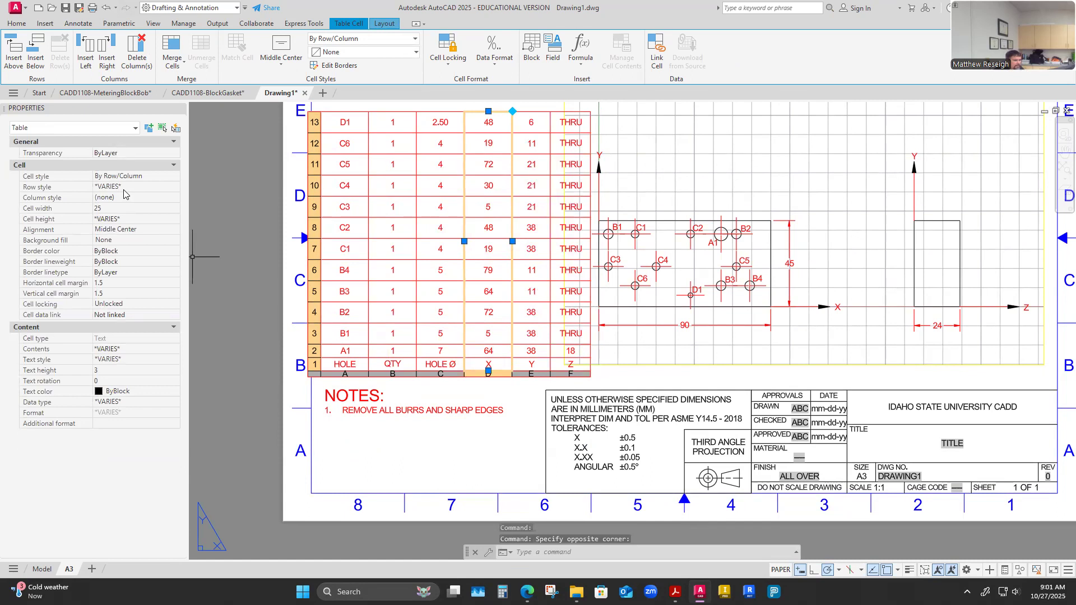
click(121, 208)
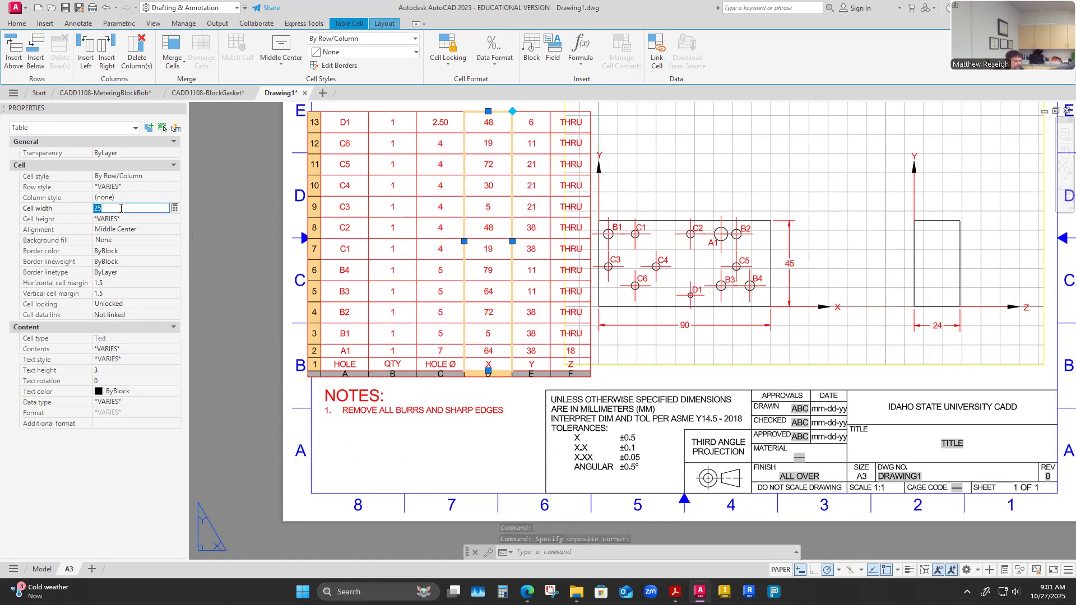
text(20)
key(Return)
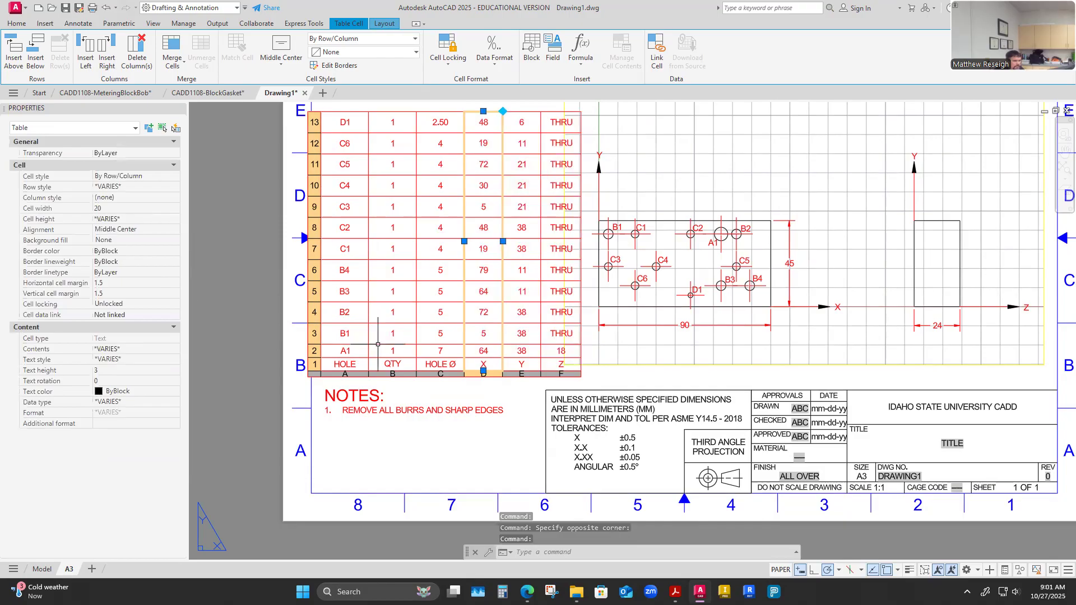
click(443, 373)
click(119, 209)
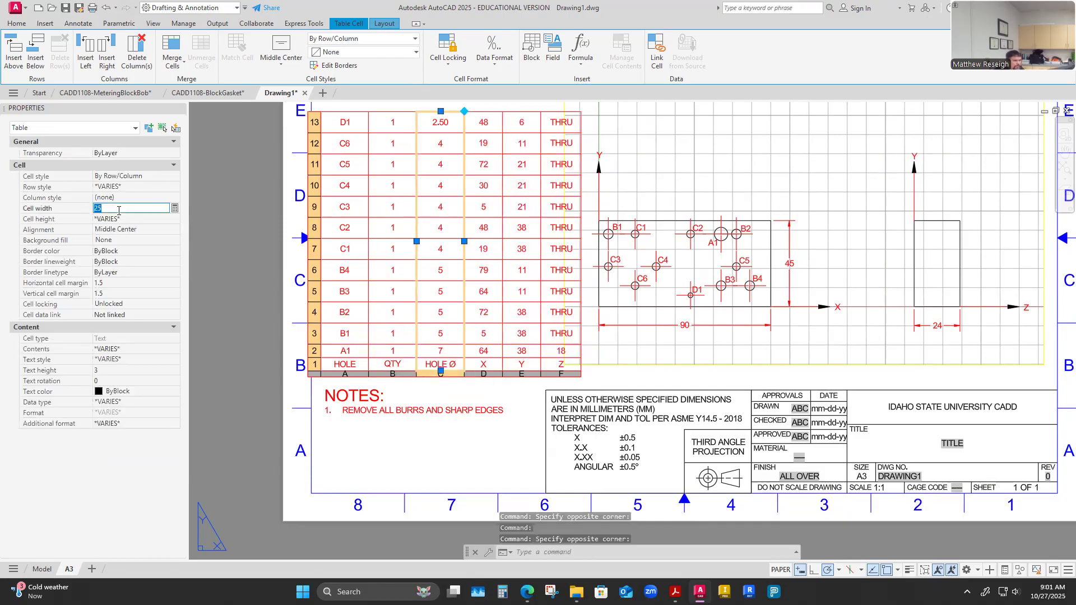
text(2.50)
key(Return)
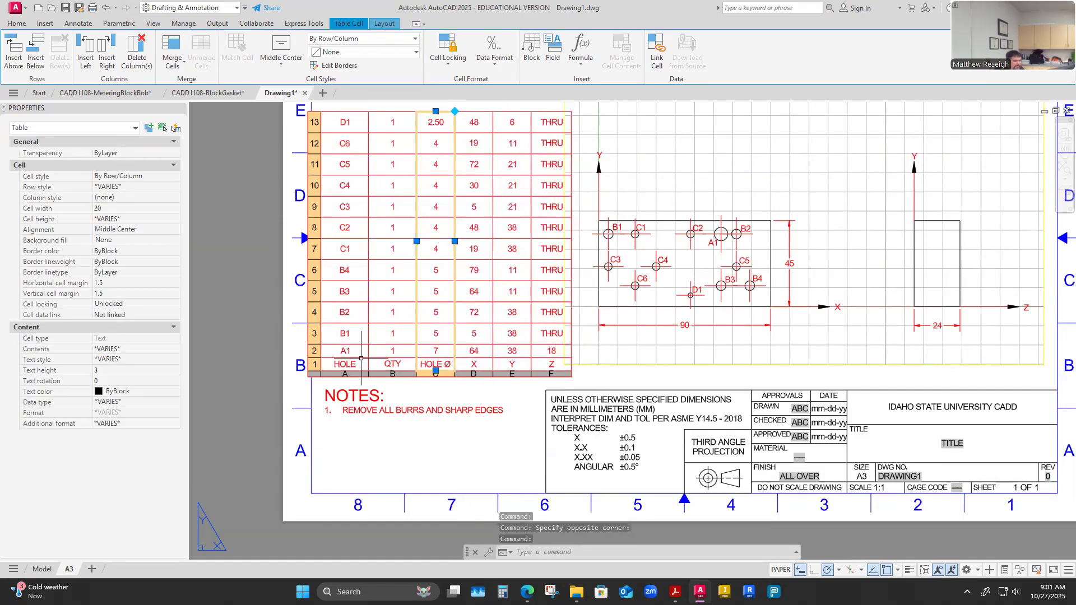
Set the cell width of the QTY and HOLE columns to 20 each, and clear the table selection.
click(406, 373)
click(112, 208)
text(2.50)
key(Return)
click(359, 374)
click(107, 207)
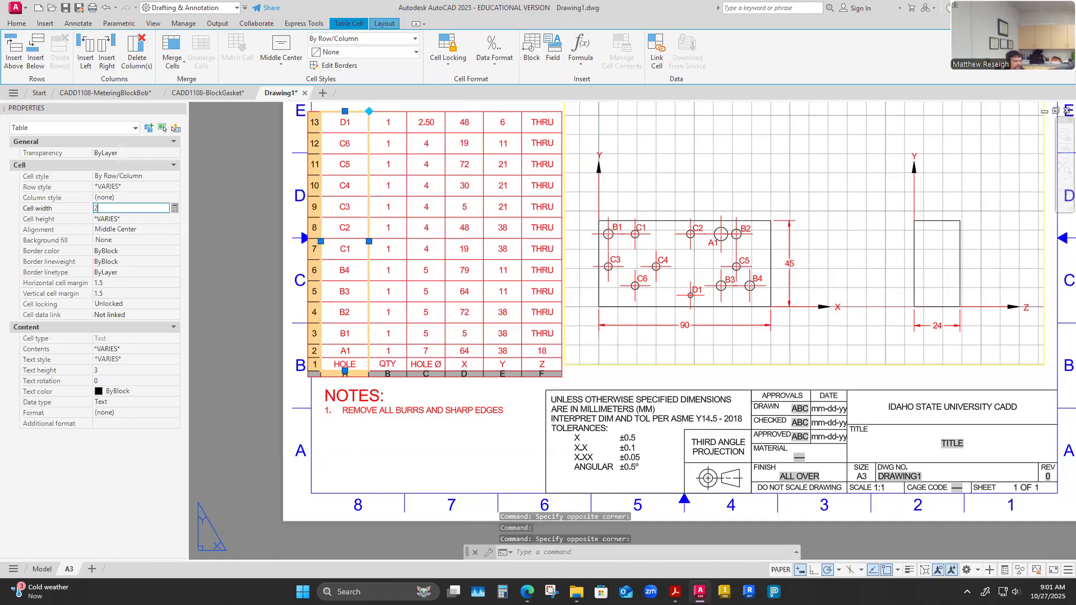
text(20)
key(Return)
key(Escape)
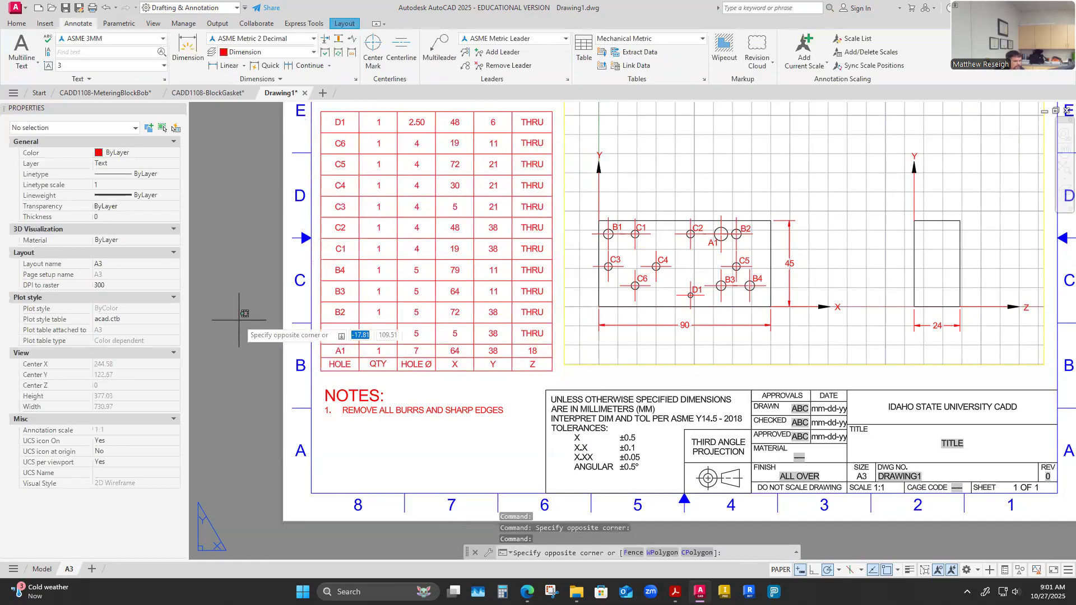
click(239, 321)
key(Escape)
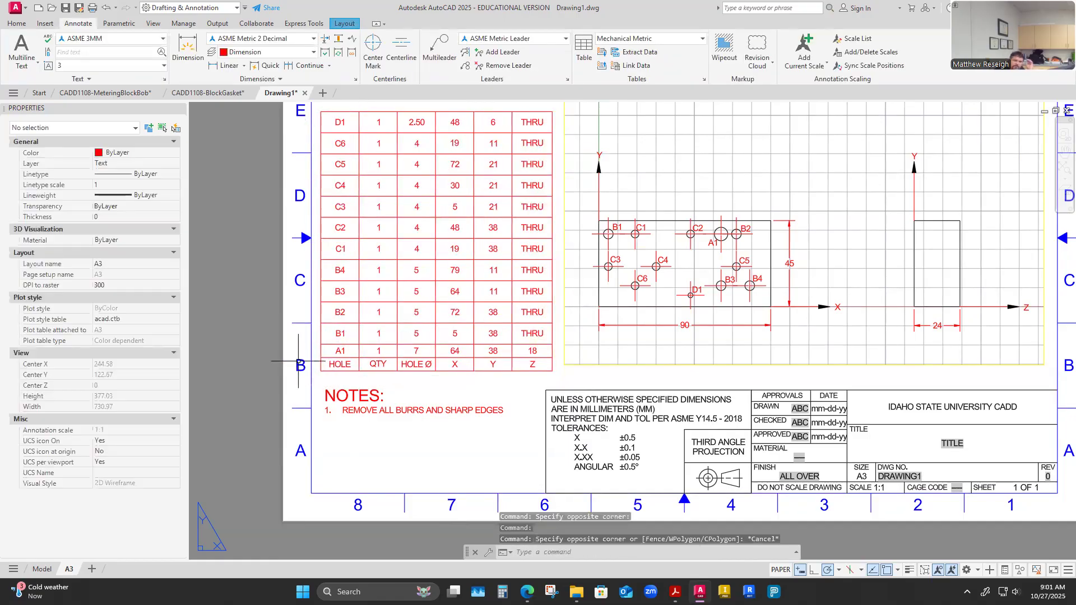
scroll(290, 346, down, 2)
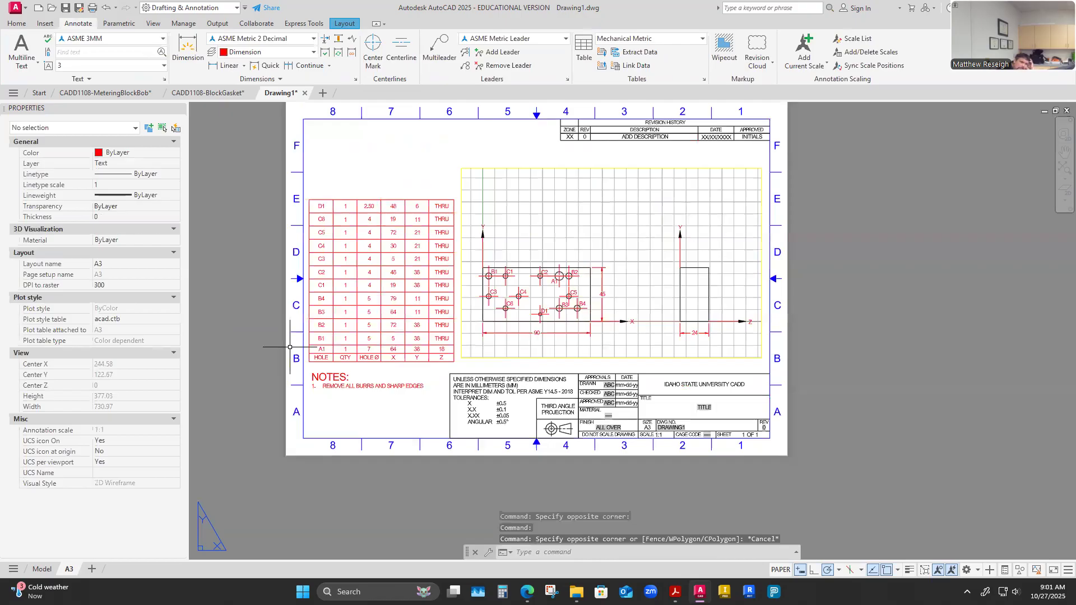
scroll(271, 324, up, 2)
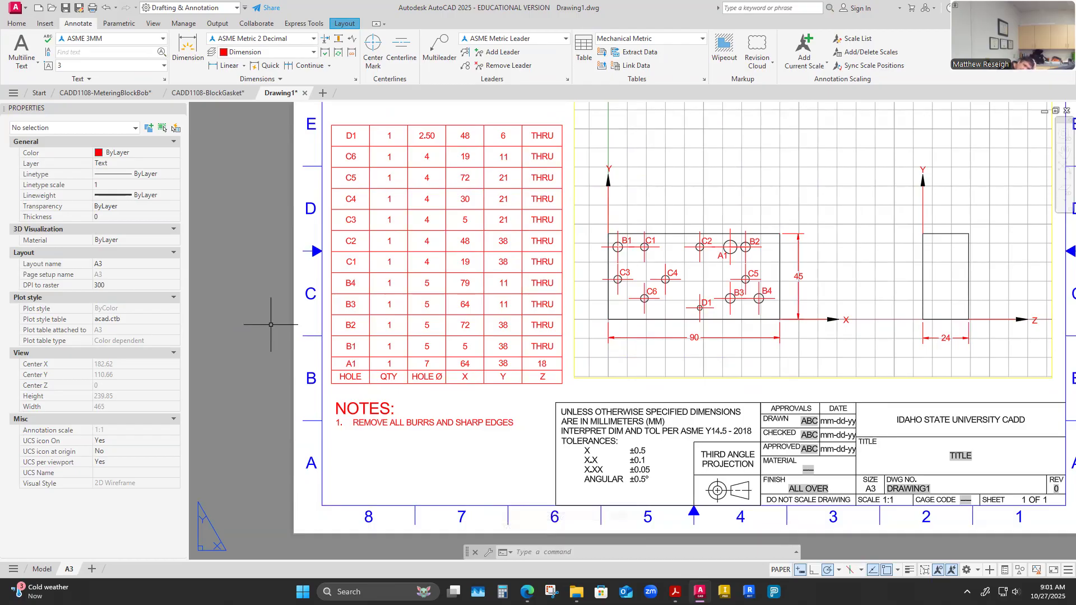
scroll(403, 375, down, 3)
scroll(438, 347, up, 3)
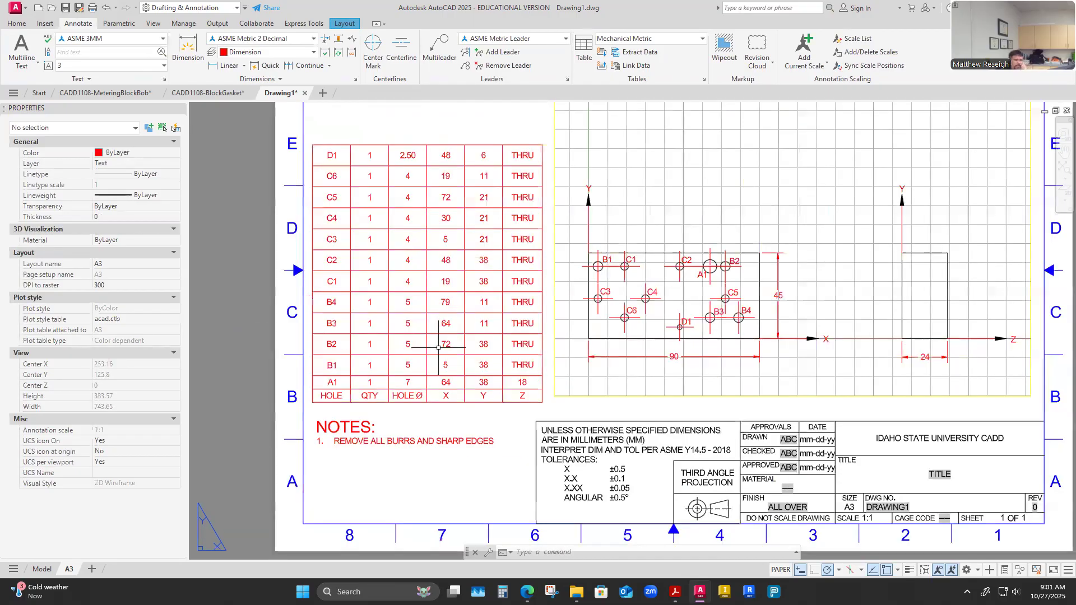
scroll(421, 336, down, 4)
scroll(443, 334, up, 4)
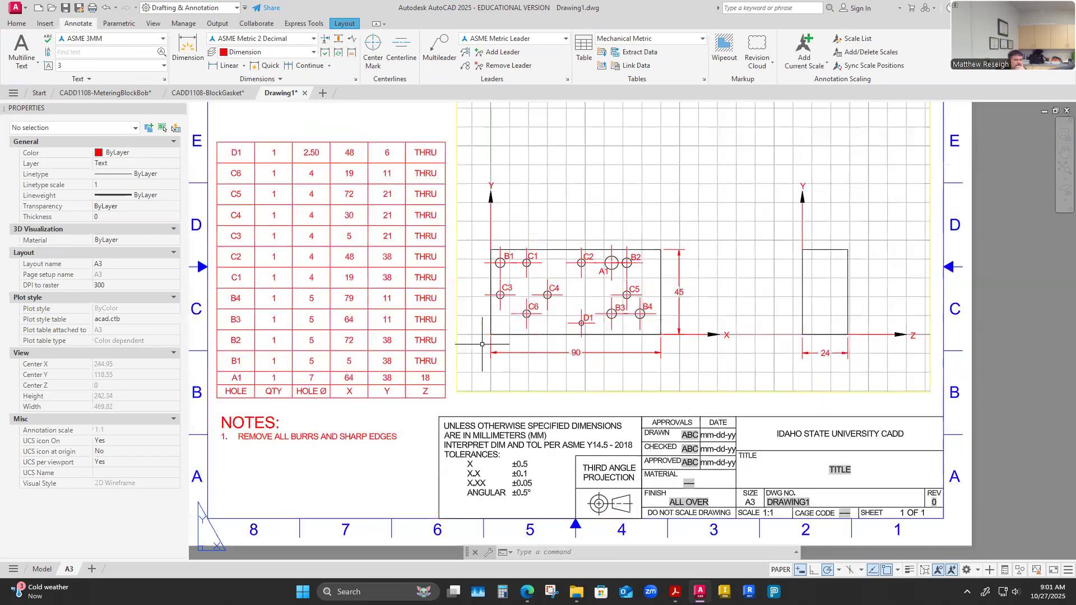
Set the scale of the viewport with the block views to 1:1, reposition the views inside it, and lock the viewport.
double_click(509, 321)
scroll(508, 322, up, 2)
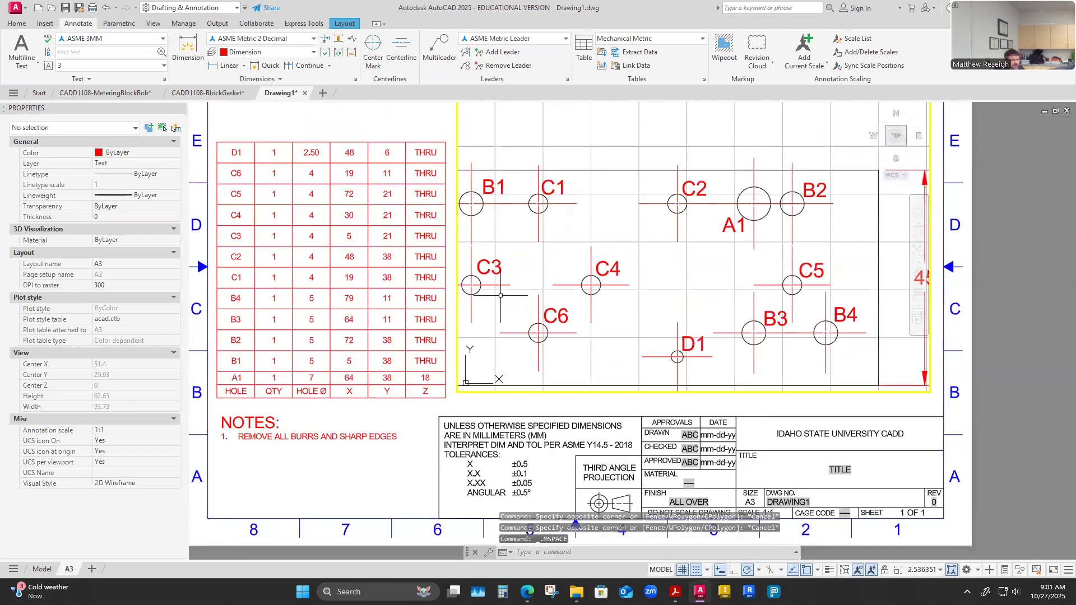
scroll(546, 311, down, 3)
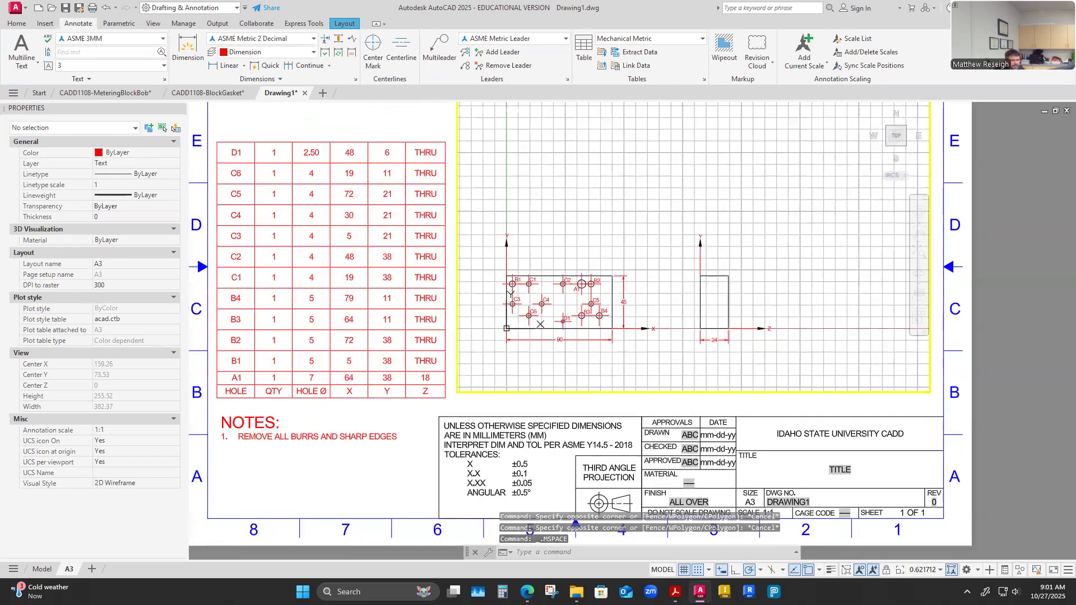
click(939, 570)
click(939, 570)
click(939, 570)
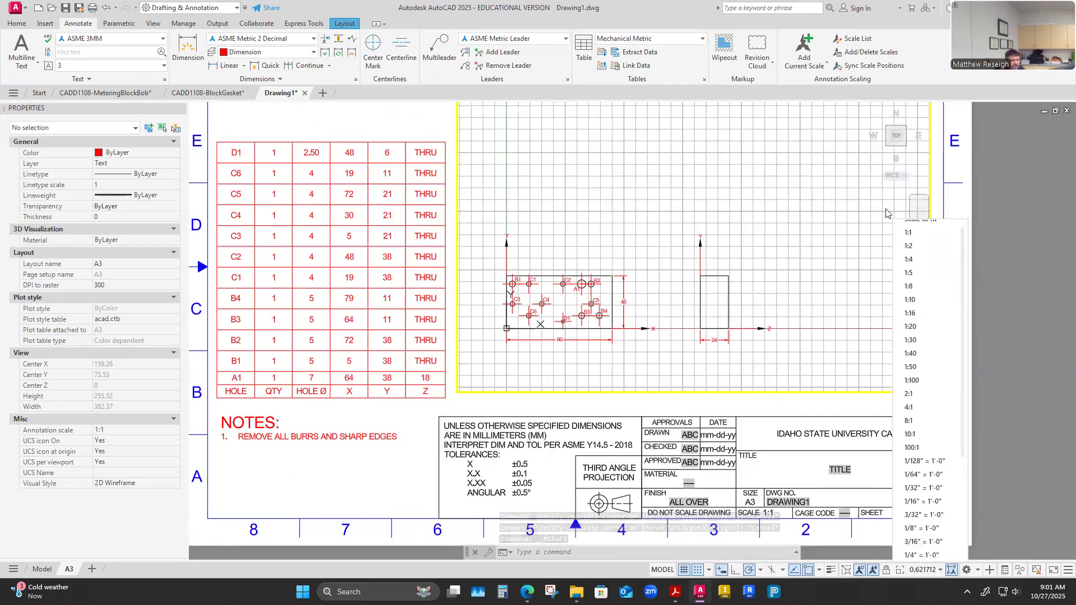
click(908, 232)
middle_drag(625, 293, 717, 263)
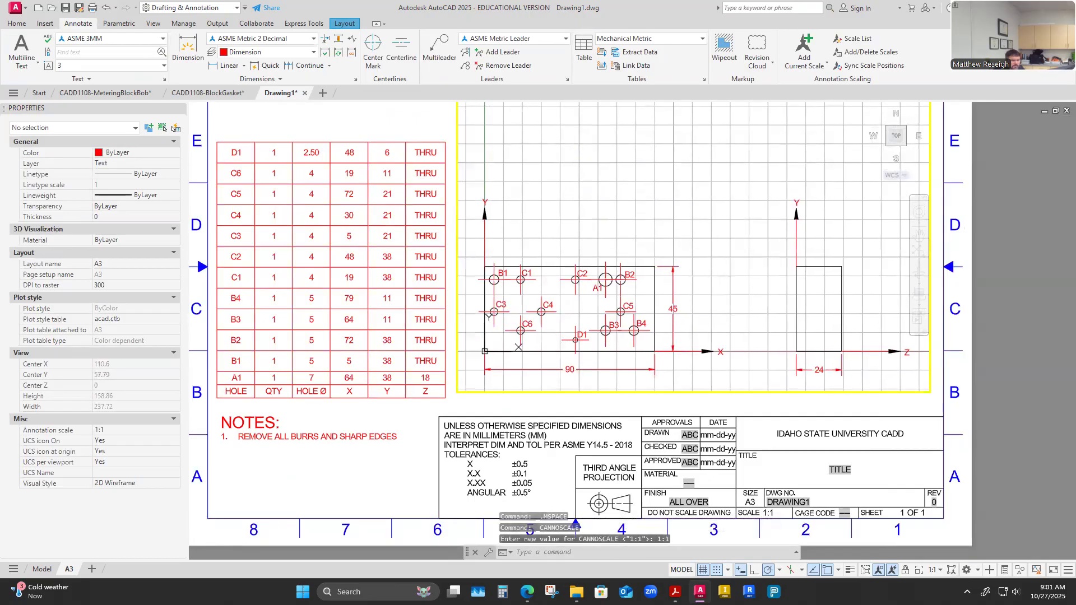
click(904, 570)
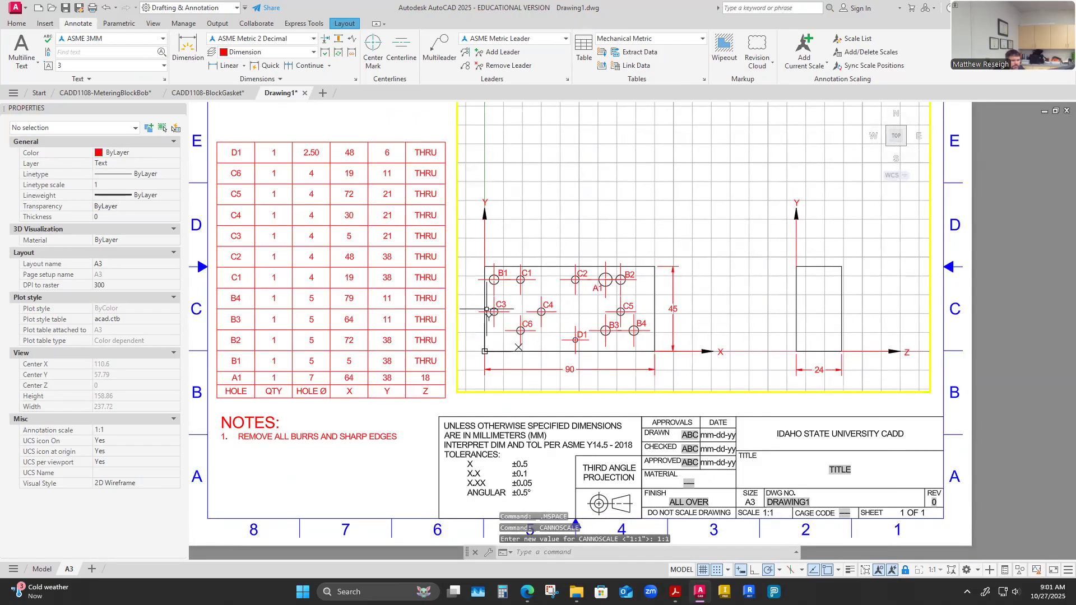
Set the linetype scale of hole B1's center mark to 0.25 and clear the selection.
scroll(476, 292, up, 4)
click(499, 276)
key(Escape)
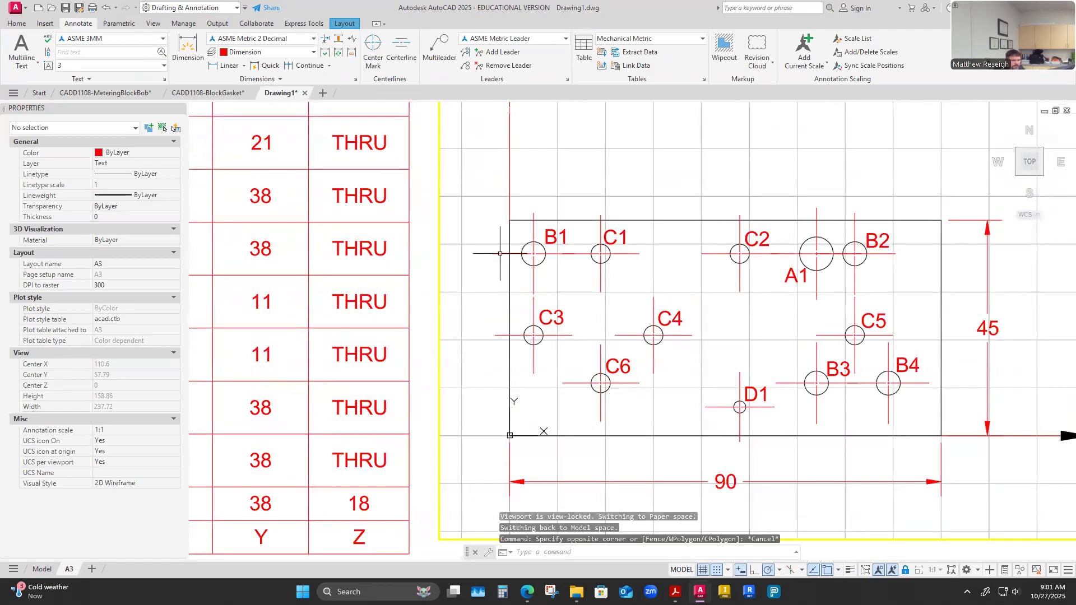
click(500, 254)
click(108, 185)
text(.25)
key(Return)
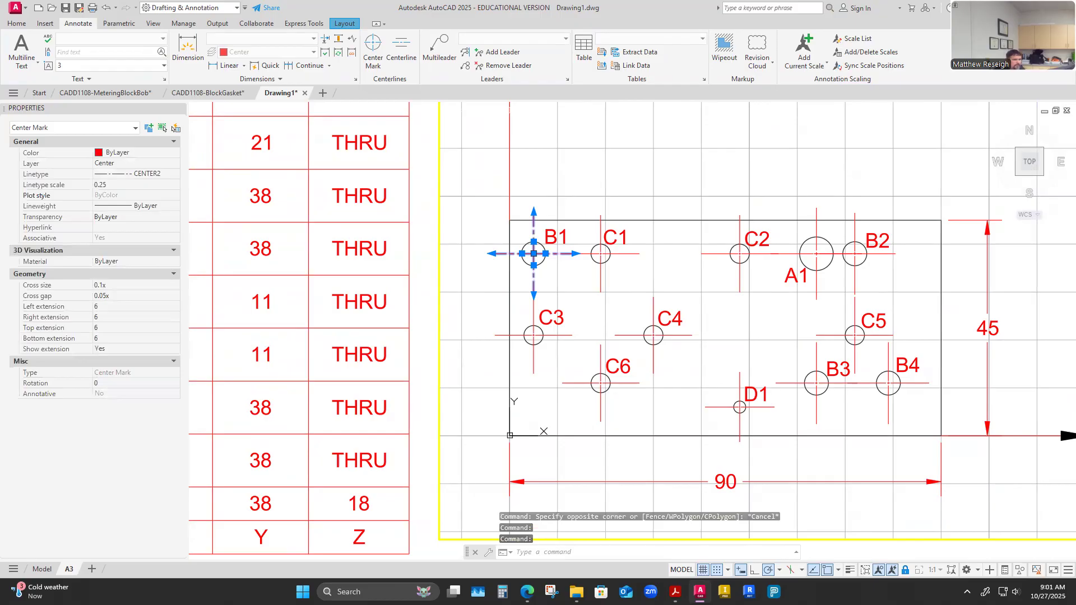
click(610, 194)
key(Escape)
Match the properties of hole B1's center mark onto the center marks of holes C1, C3 and C4.
scroll(608, 193, down, 1)
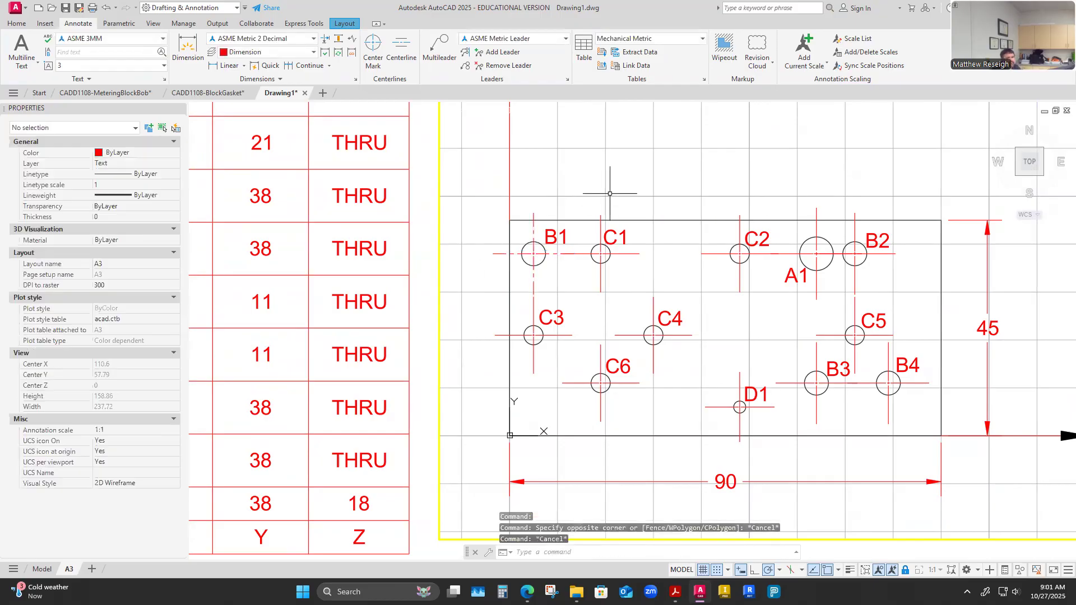
scroll(605, 193, up, 1)
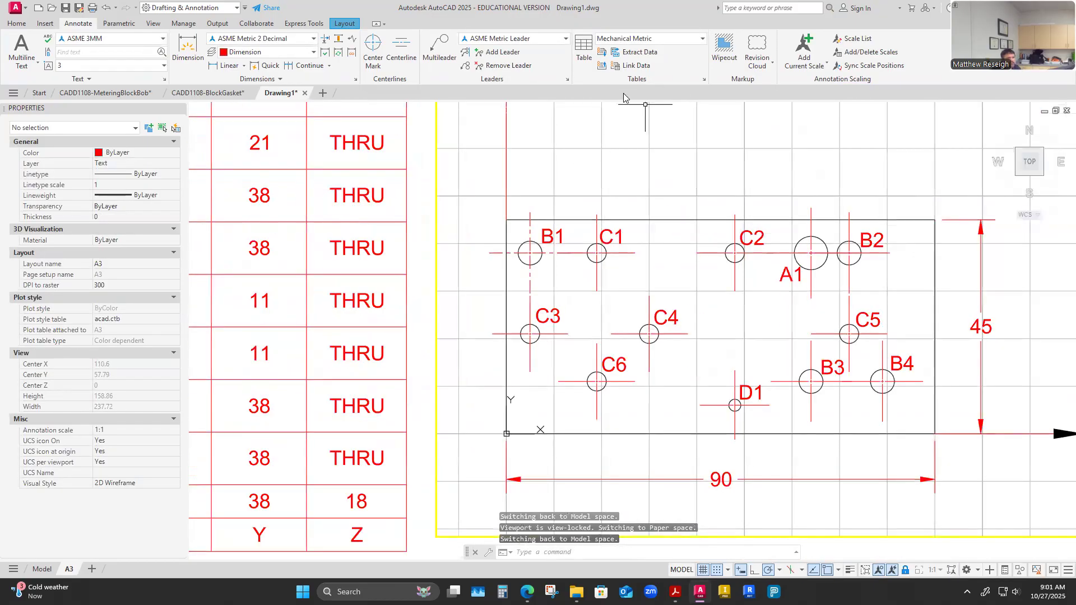
click(17, 23)
click(655, 50)
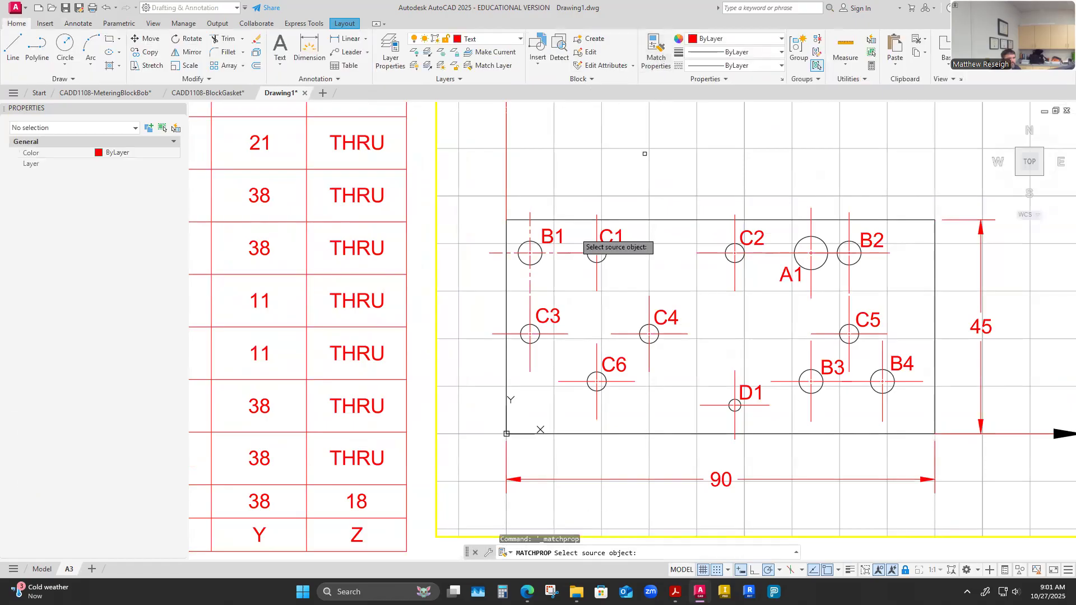
click(530, 241)
click(597, 274)
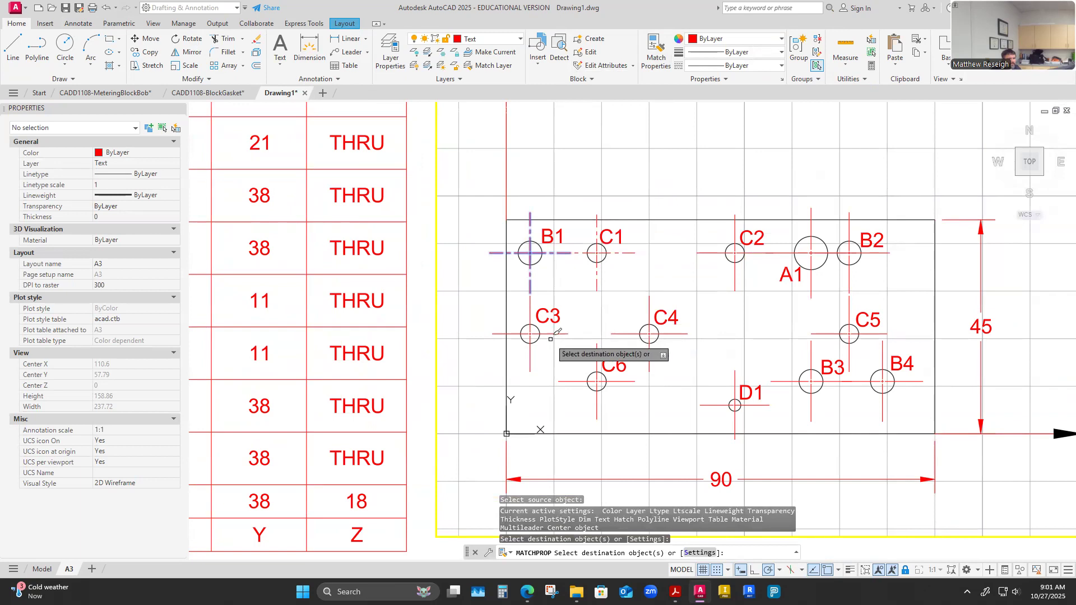
click(554, 334)
click(670, 334)
click(632, 384)
key(Escape)
key(Escape)
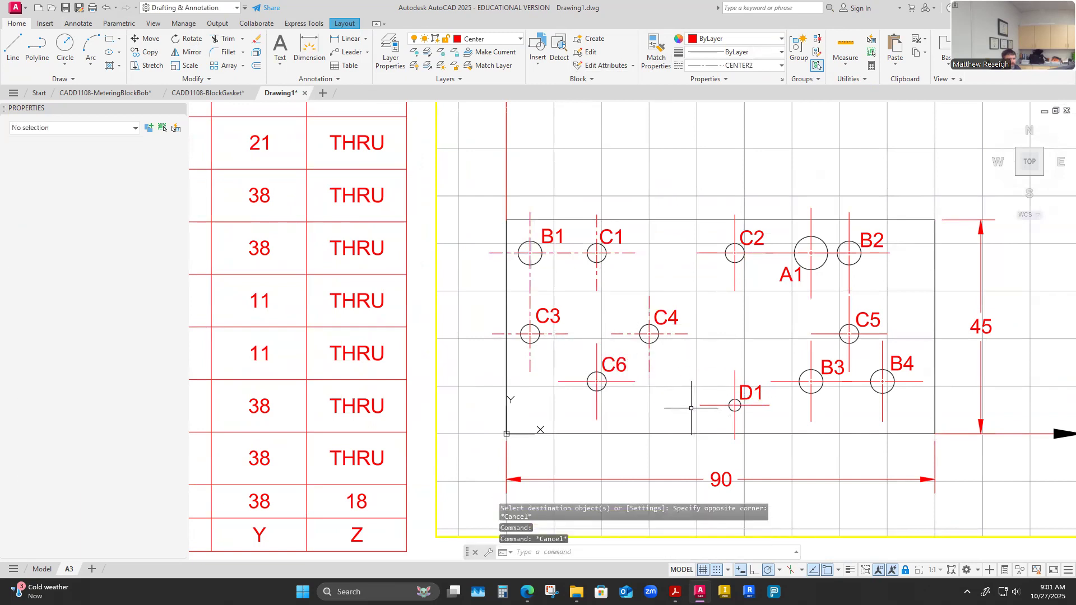
Match the properties of hole C4's center mark onto the center marks of holes C6 and D1.
click(655, 62)
click(628, 334)
click(633, 385)
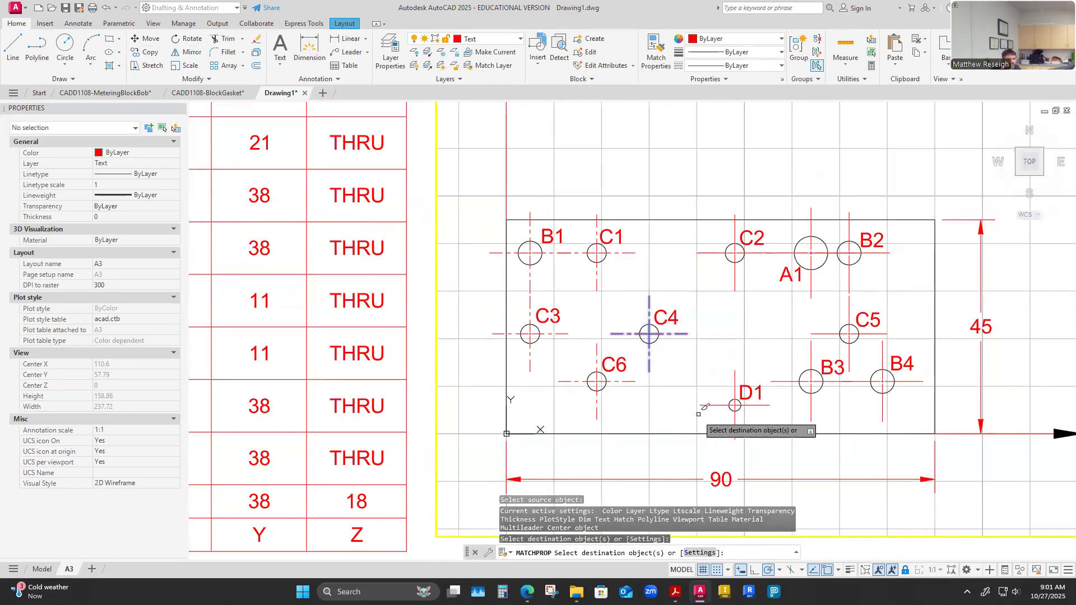
click(712, 404)
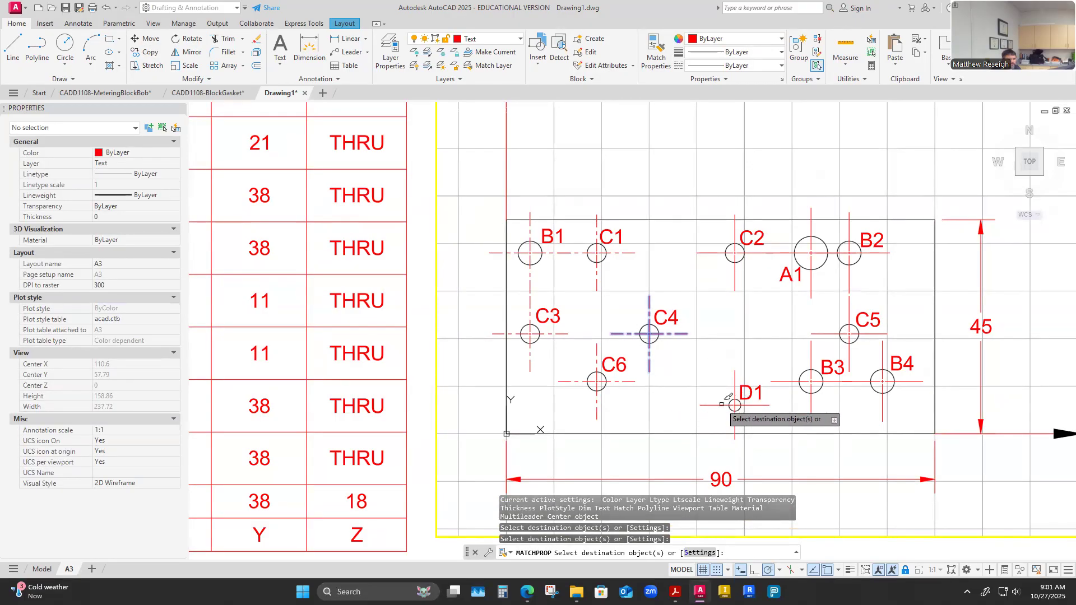
click(724, 405)
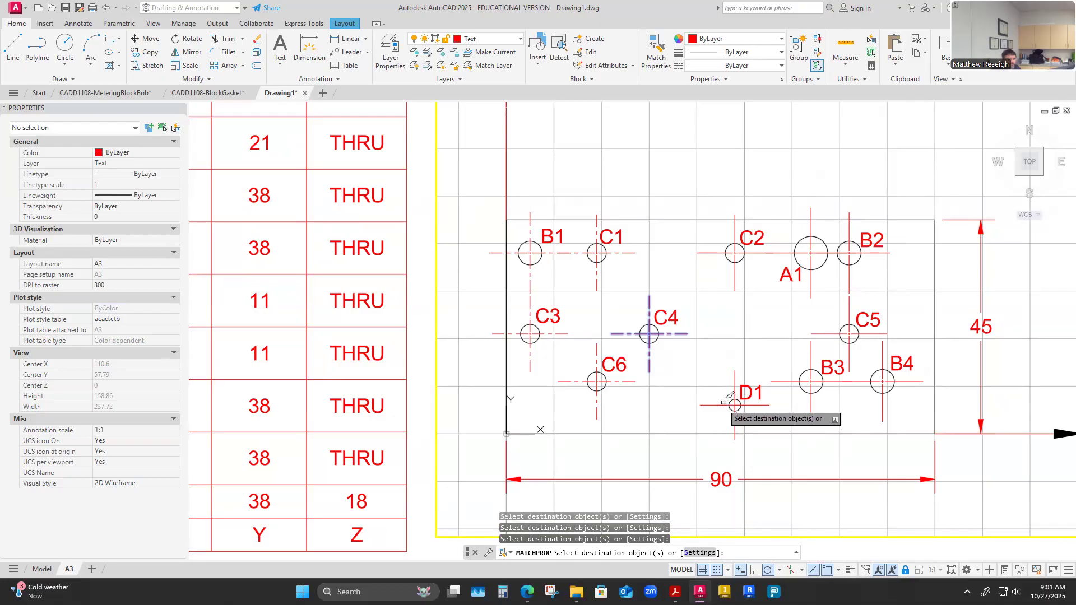
key(Escape)
key(Escape)
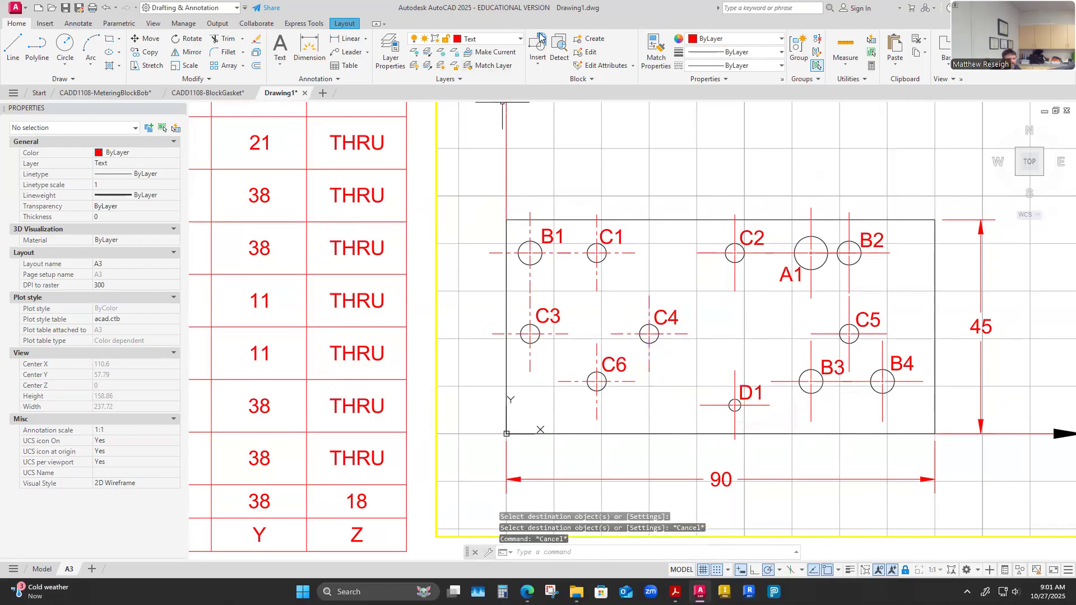
Match hole C4's center mark properties onto the center marks of holes D1, B3, B4, C5 and B2.
click(652, 58)
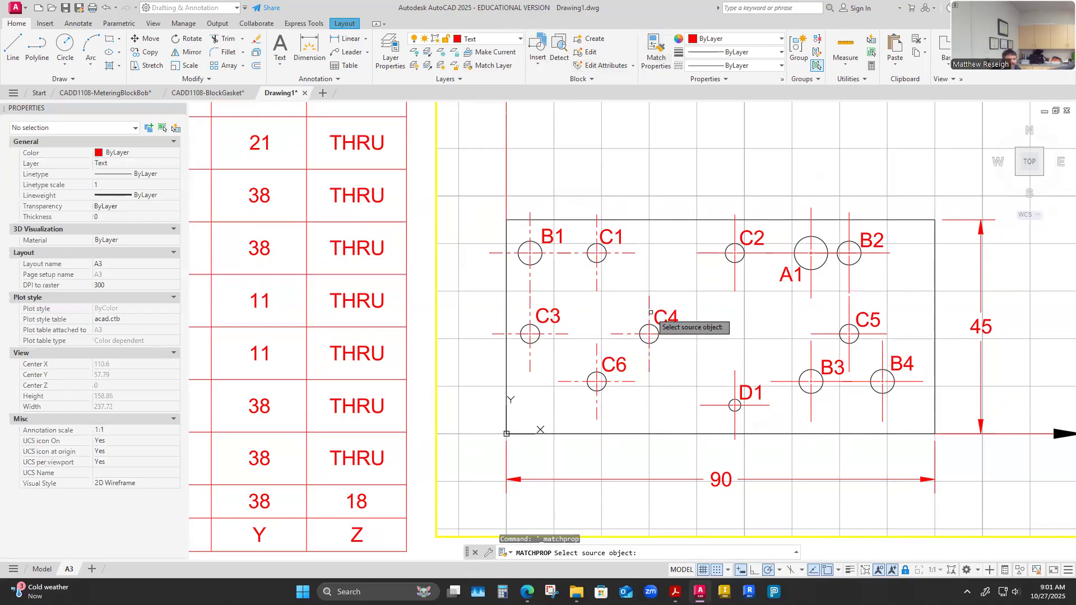
click(649, 331)
click(734, 382)
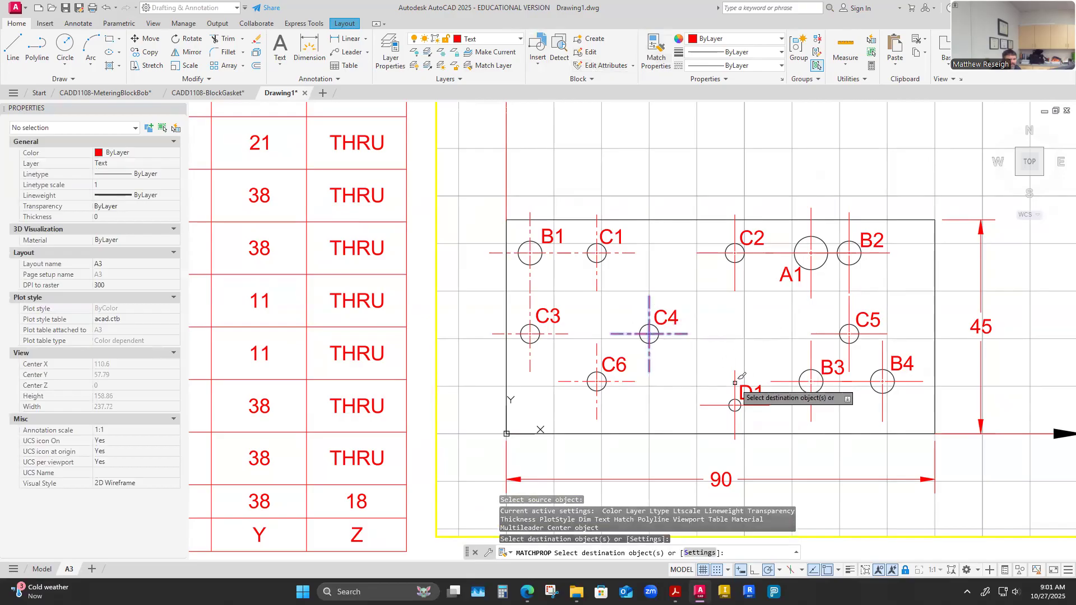
scroll(706, 381, down, 2)
scroll(711, 381, up, 2)
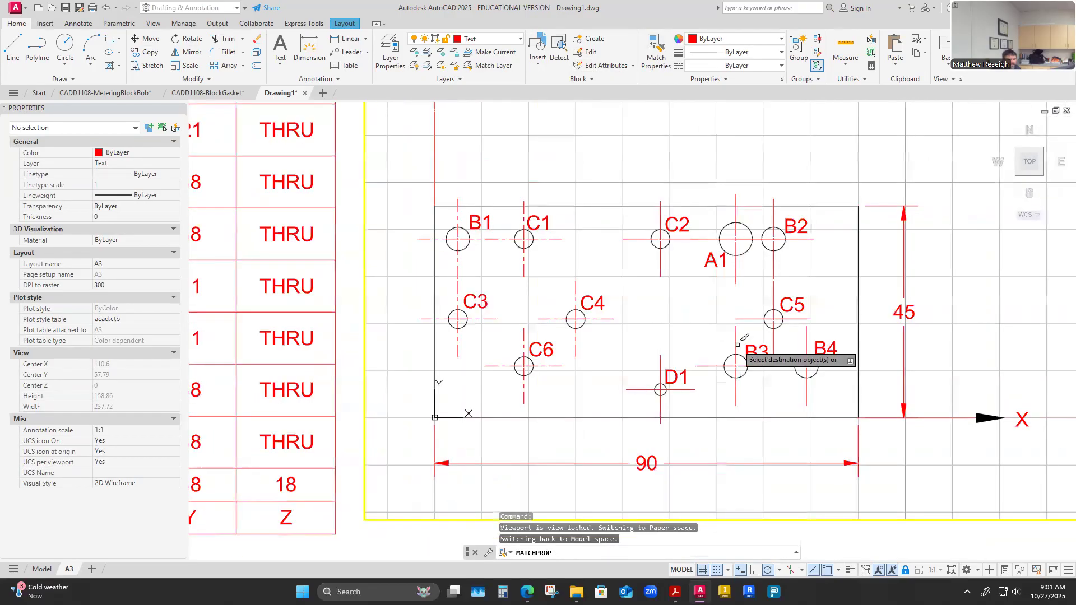
click(801, 332)
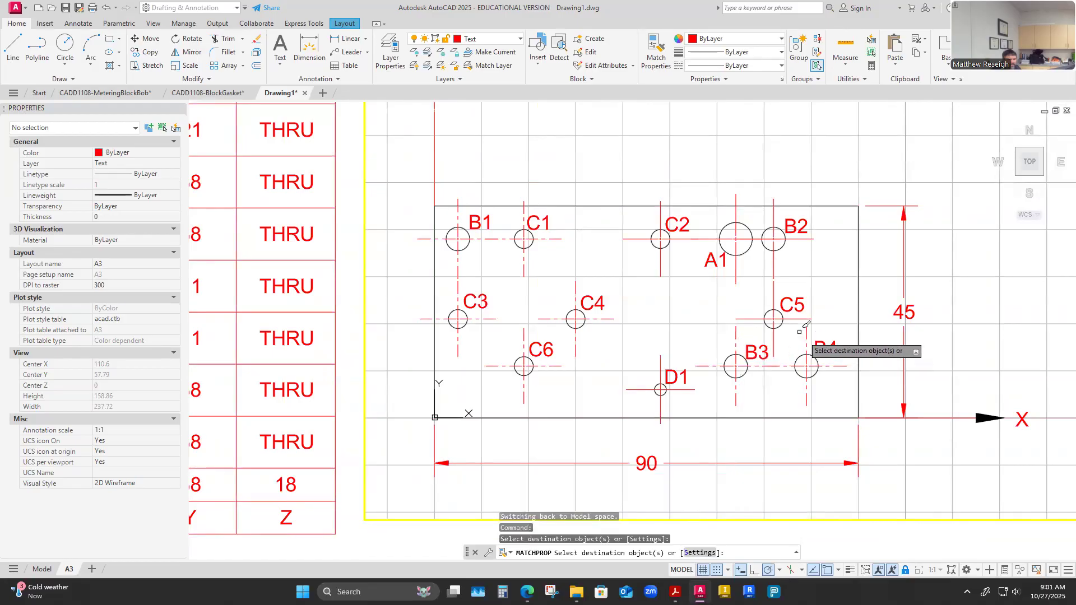
click(774, 293)
click(772, 258)
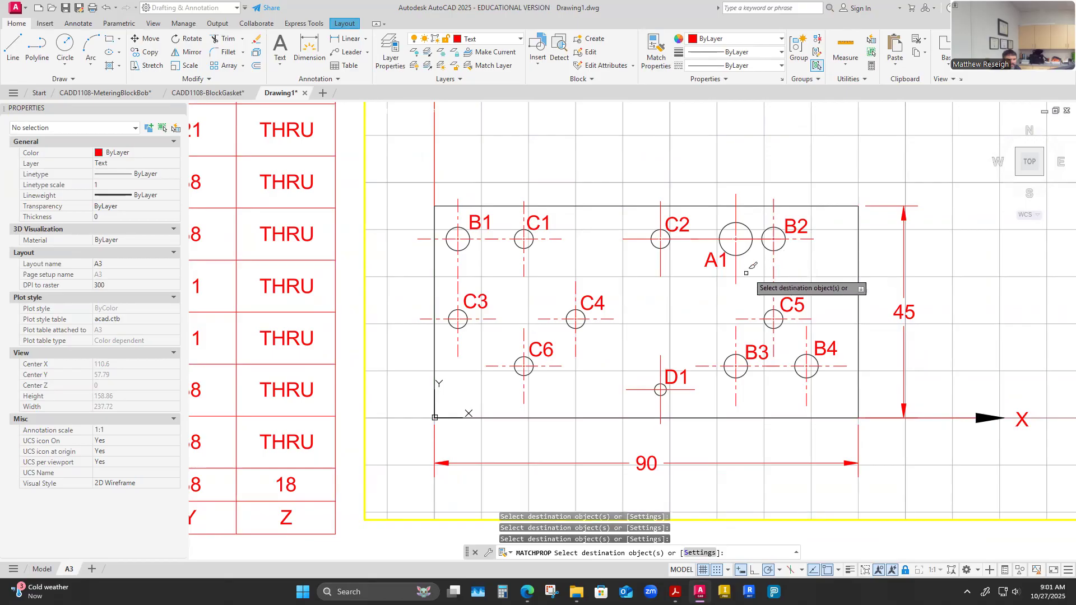
Match the same center mark properties onto holes A1, C2 and D1, and end the property matching.
click(744, 262)
click(733, 271)
drag(668, 278, 638, 267)
drag(674, 355, 640, 368)
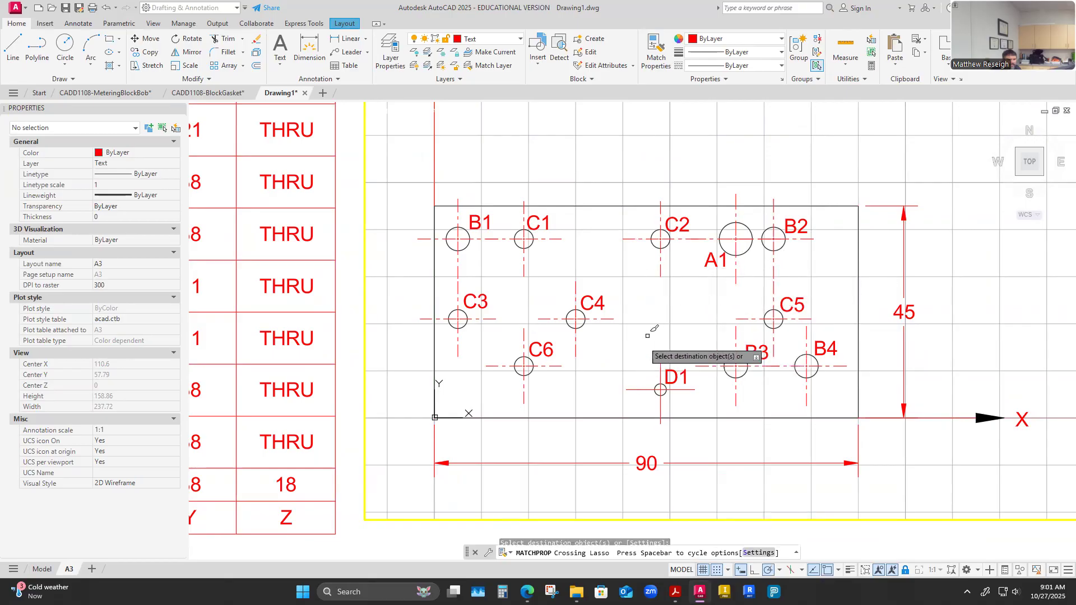
key(Escape)
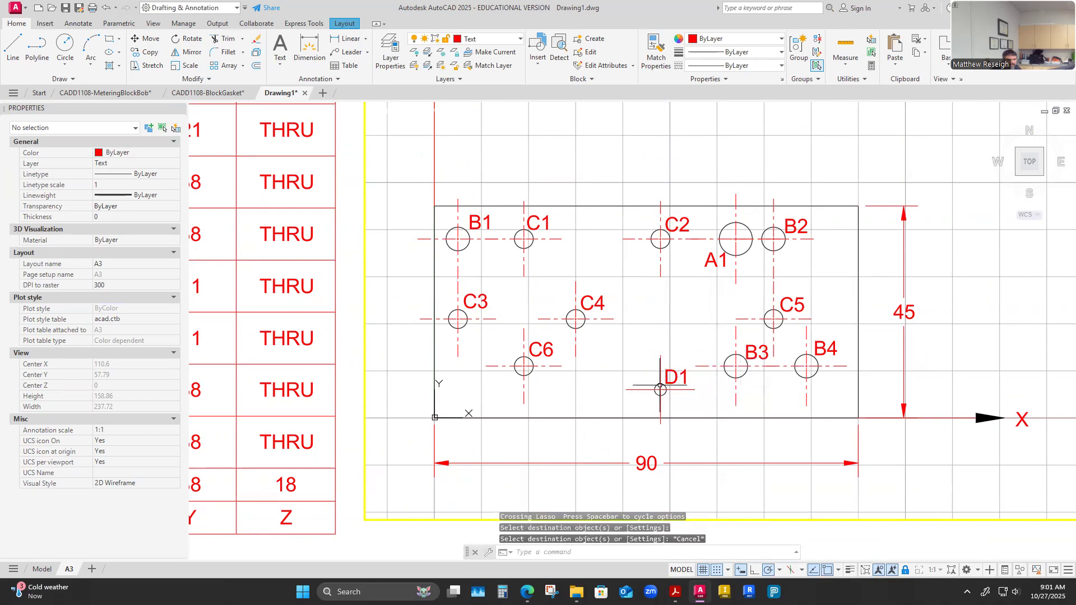
Set the linetype scale of hole D1's center mark to 0.13 and clear the selection.
click(660, 378)
click(112, 186)
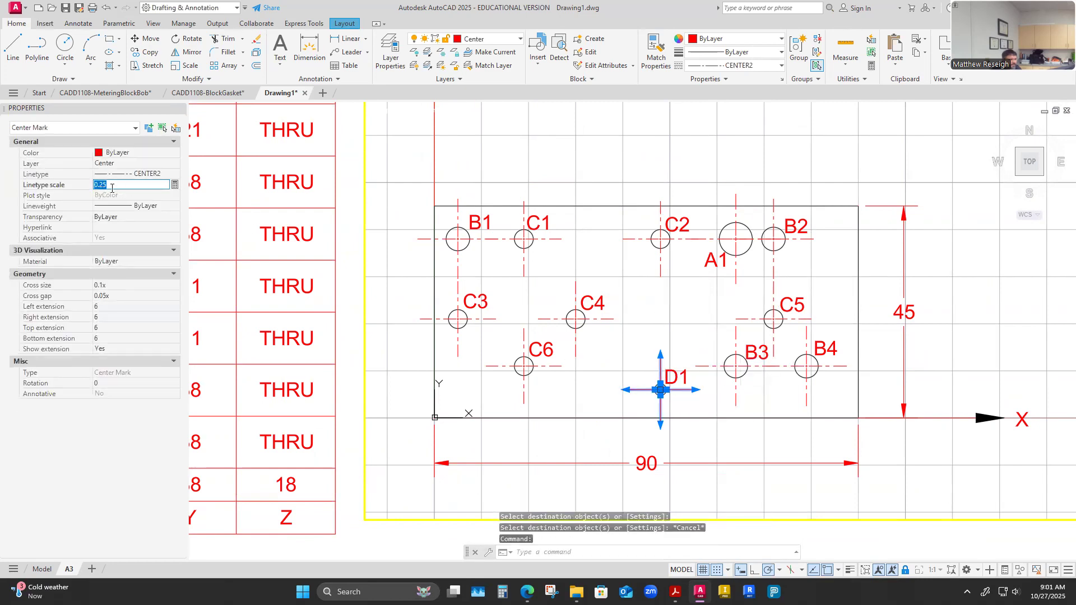
text(.1253)
key(Return)
click(634, 352)
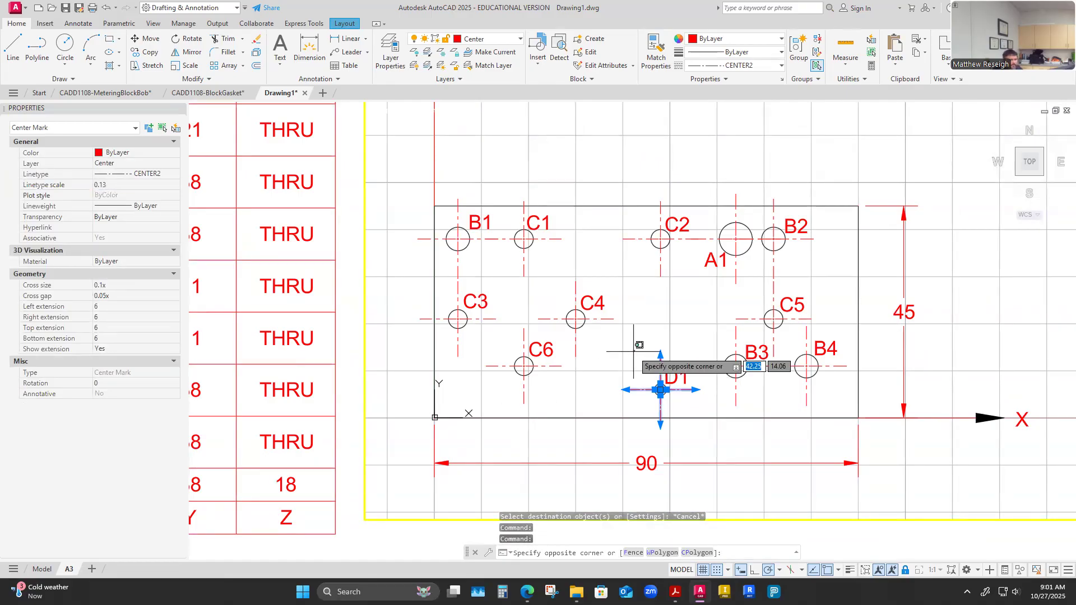
key(Escape)
key(Escape)
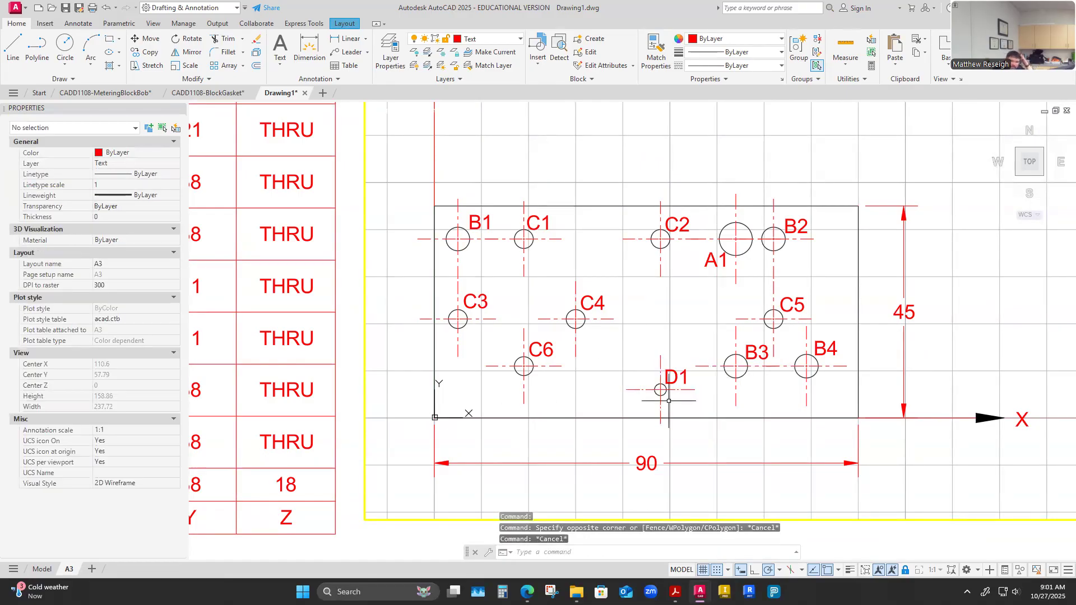
Preview the plot of the A3 layout, then close the preview and the plot settings without plotting.
scroll(603, 380, down, 2)
middle_drag(632, 381, 621, 381)
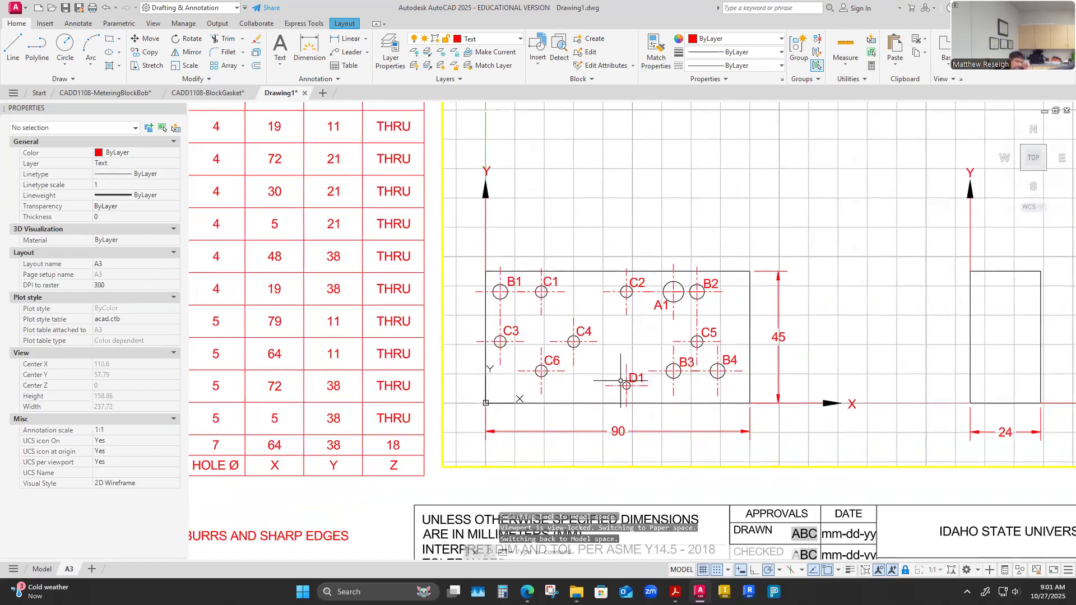
scroll(621, 381, down, 2)
scroll(620, 383, down, 1)
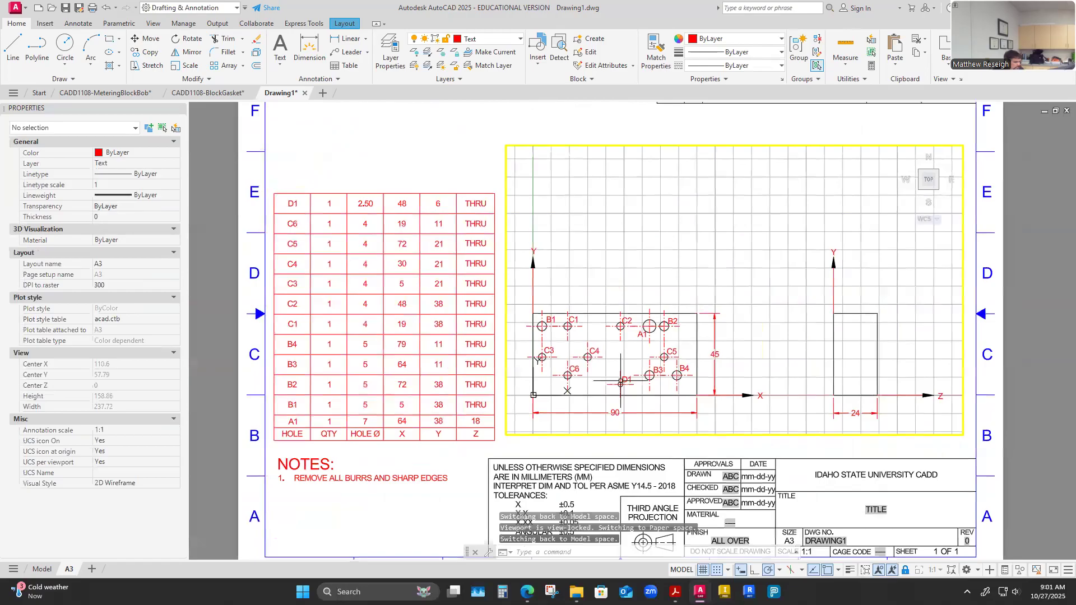
key(ctrl+p)
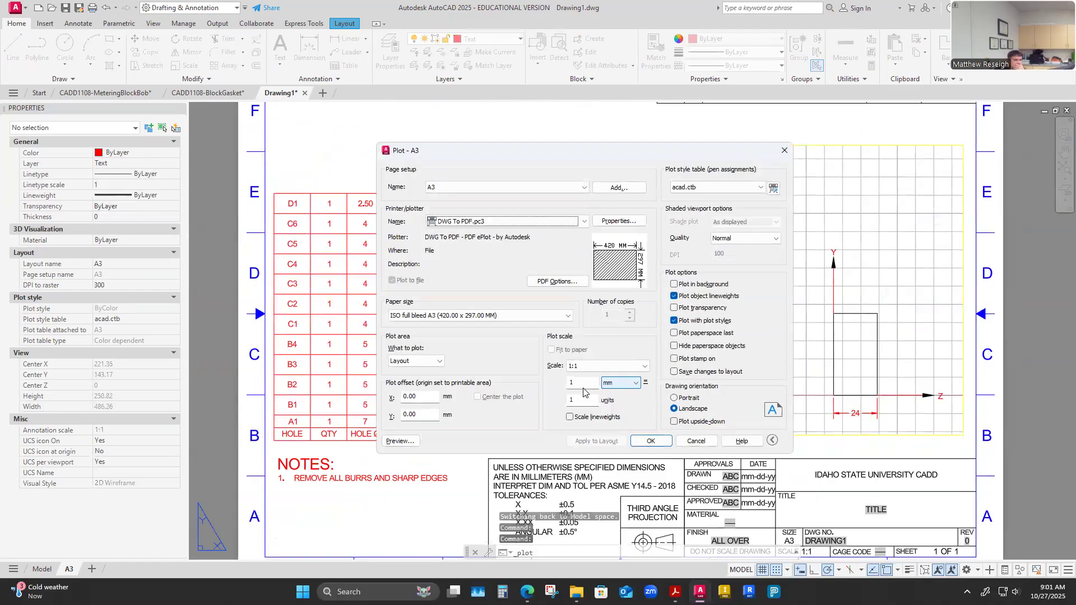
click(400, 441)
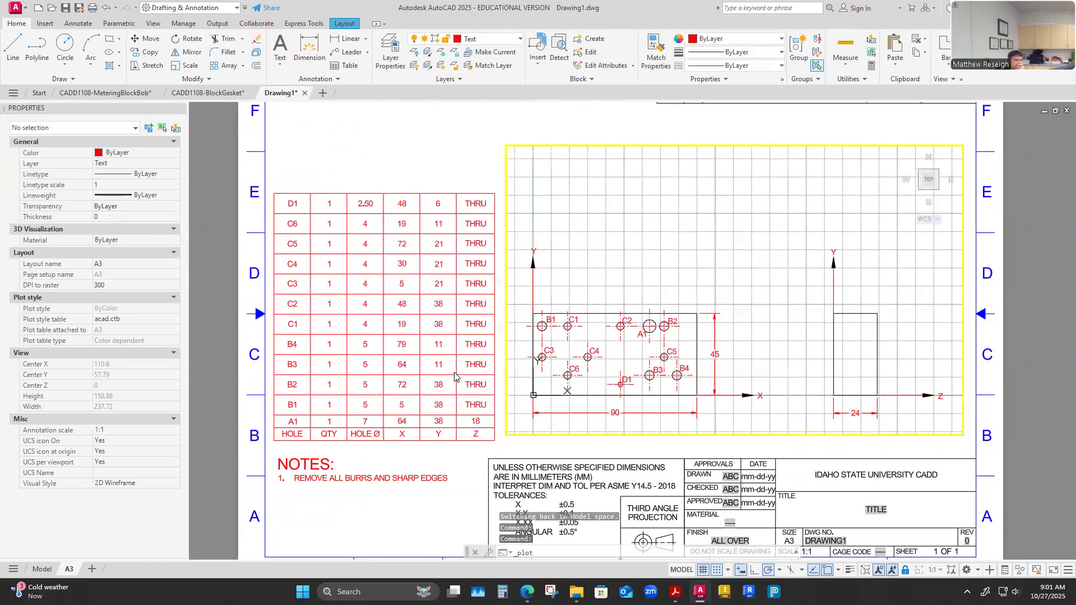
click(67, 23)
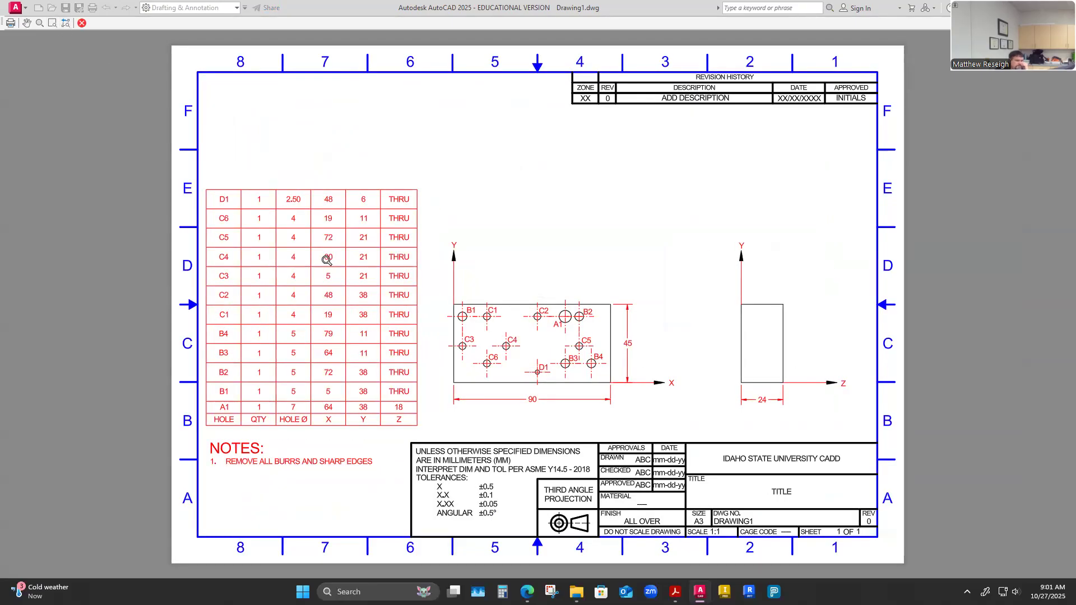
key(Escape)
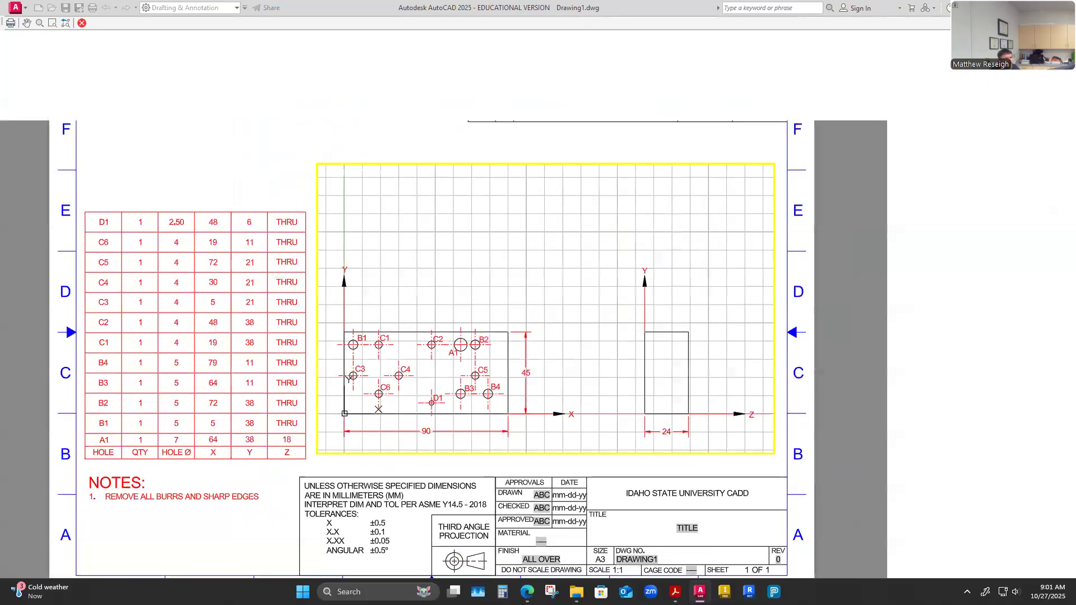
click(784, 150)
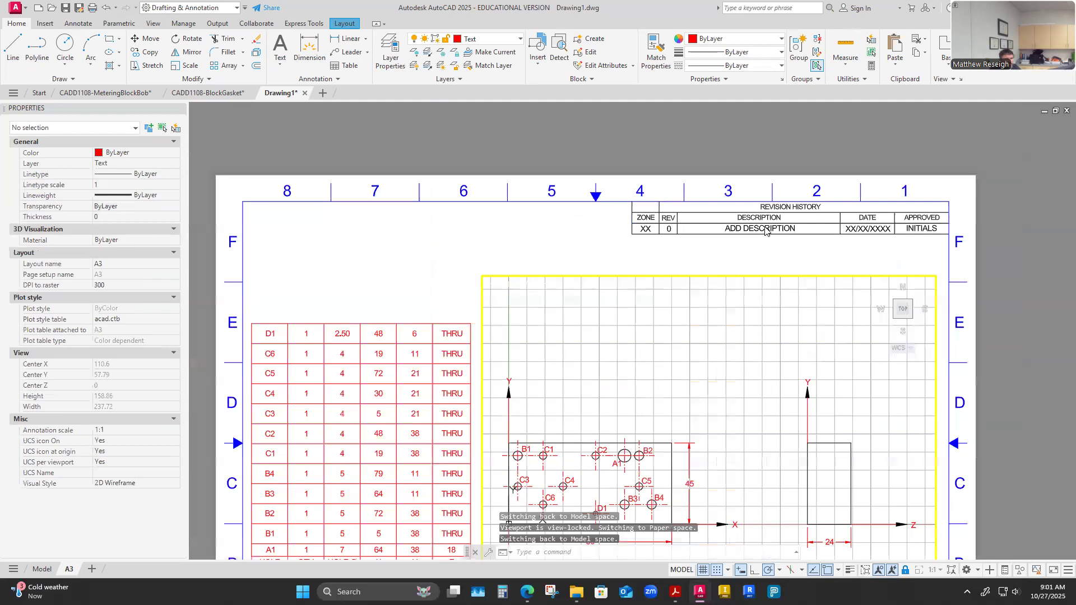
Edit the revision block's attributes, entering the approver's initials and the date 10/27/2025.
double_click(767, 227)
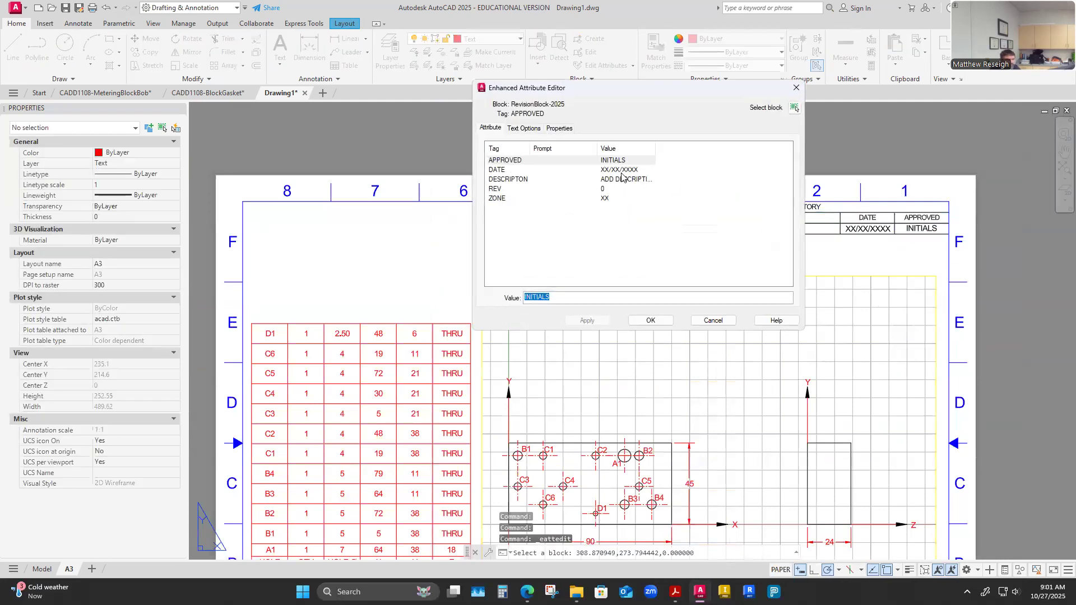
click(622, 170)
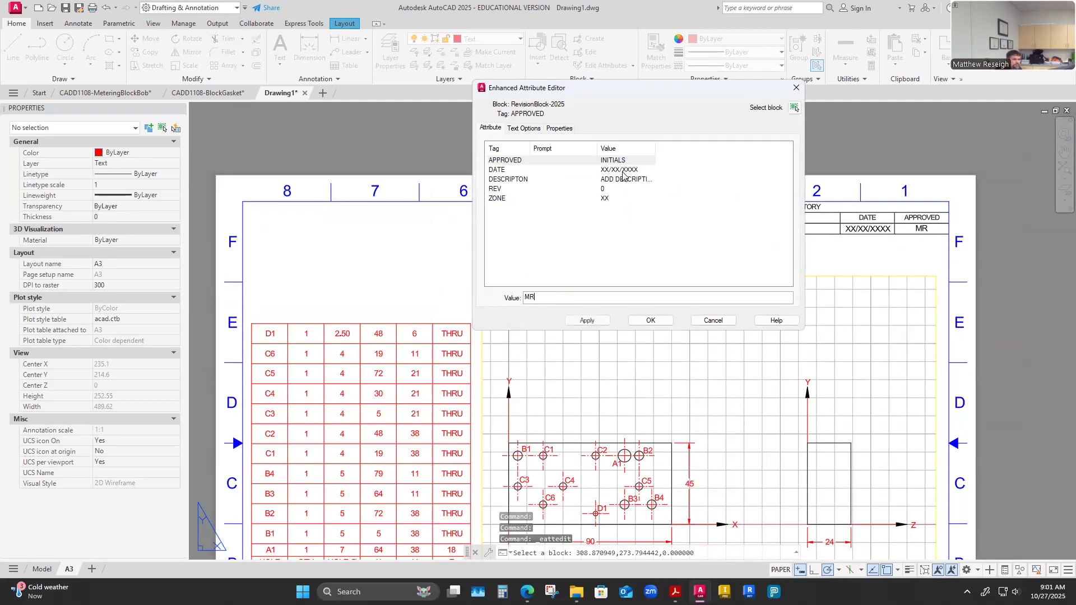
text(10/27/2025)
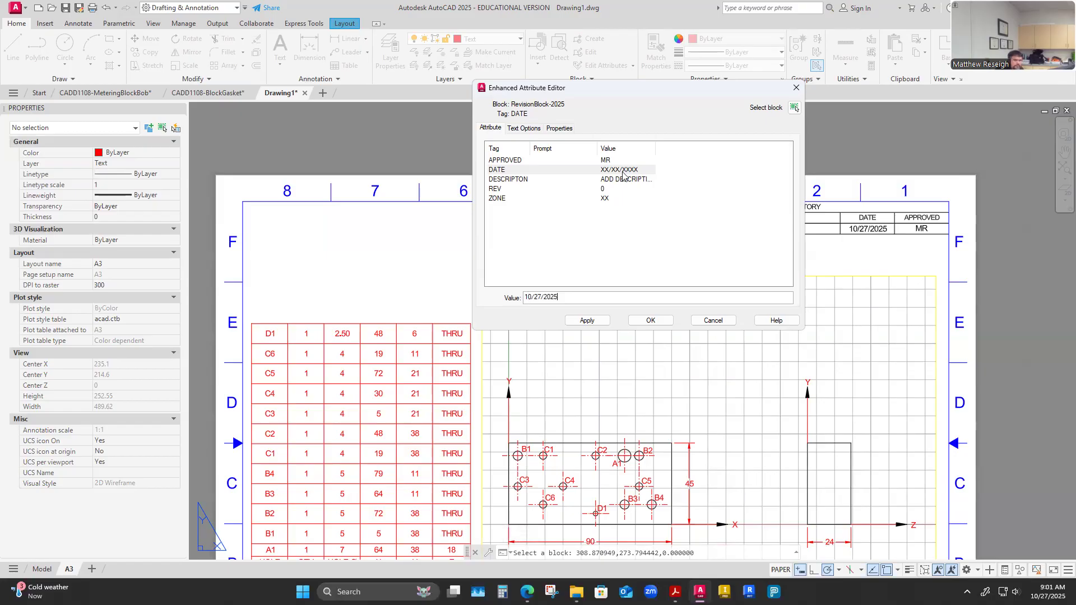
key(Return)
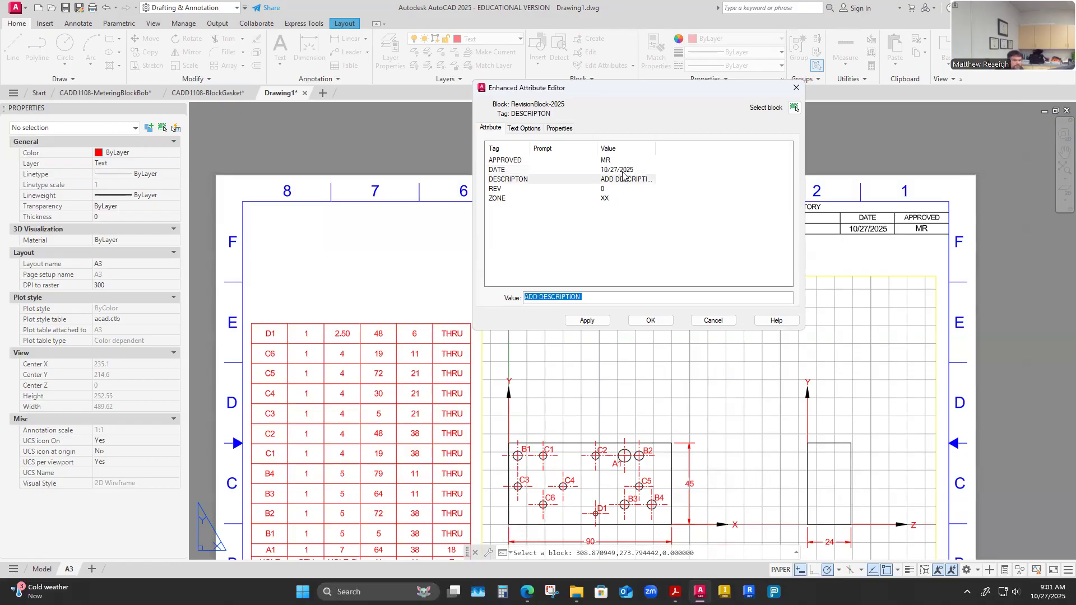
Set the revision block's description to SENT TO PRODUCTION and its zone to NA, and apply the changes.
text(SENT TO PROD...)
key(Return)
key(Return)
key(BackSpace)
key(Return)
text(NA)
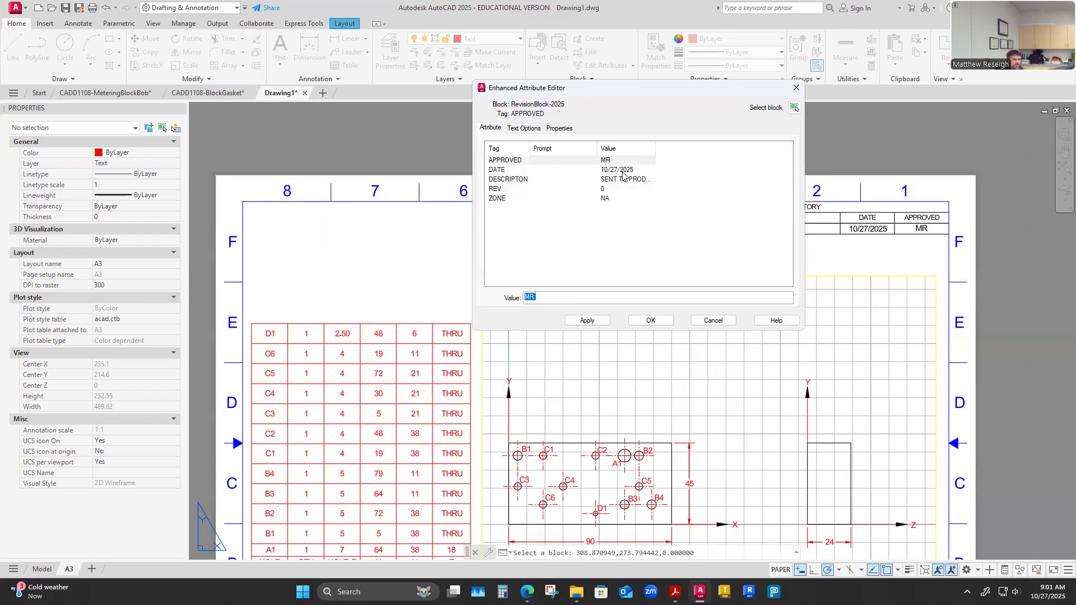
click(584, 324)
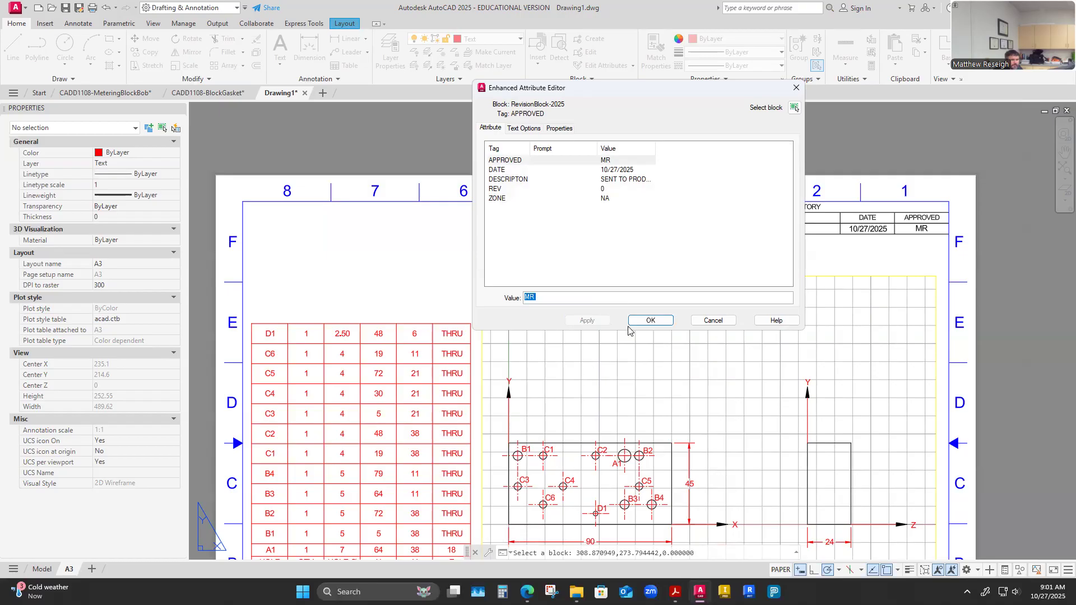
click(650, 320)
Edit the title block's attributes, entering the drafter's initials and 10-27-25 as the date drawn.
scroll(643, 326, down, 4)
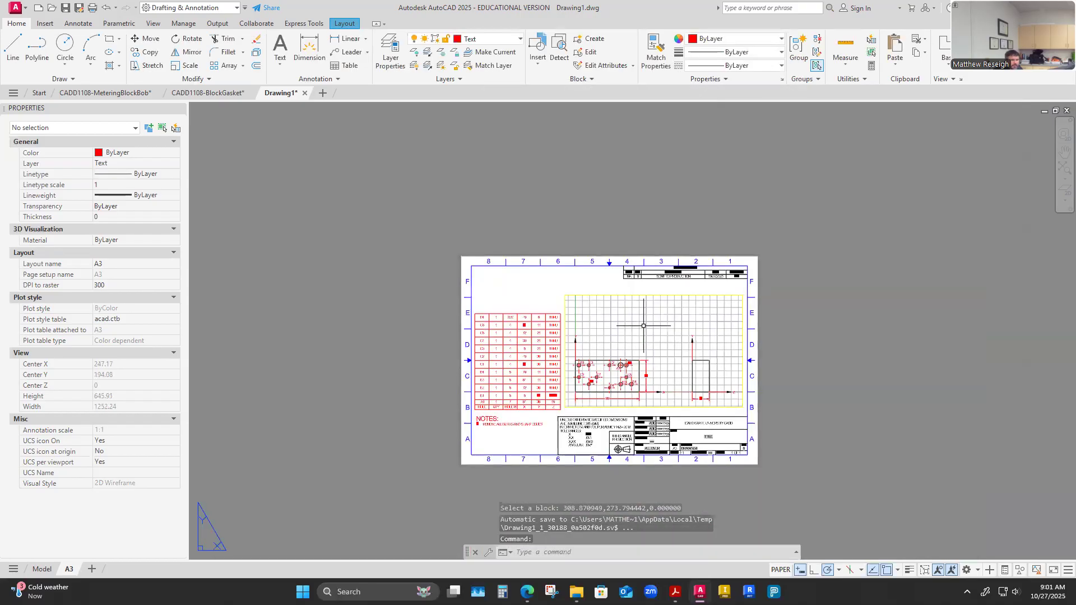
scroll(655, 396, up, 4)
click(685, 340)
click(684, 340)
click(689, 336)
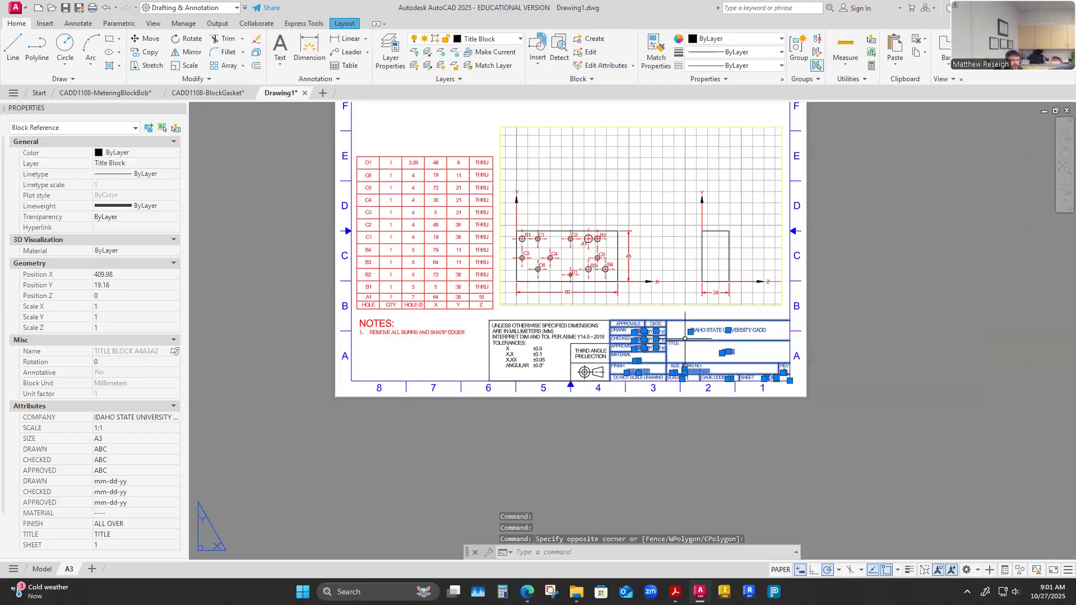
double_click(685, 340)
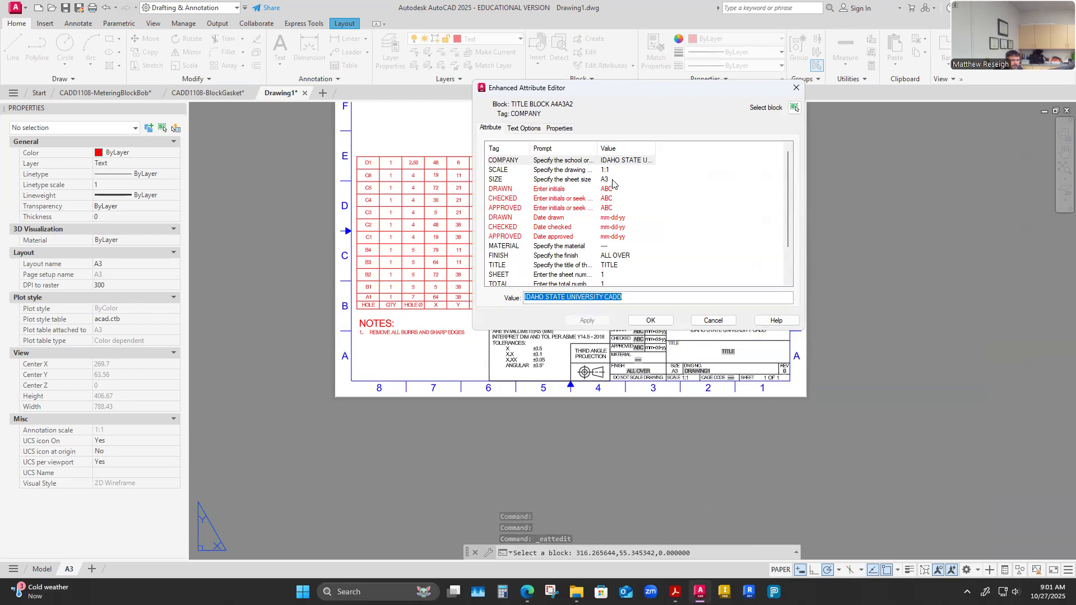
click(611, 189)
double_click(531, 298)
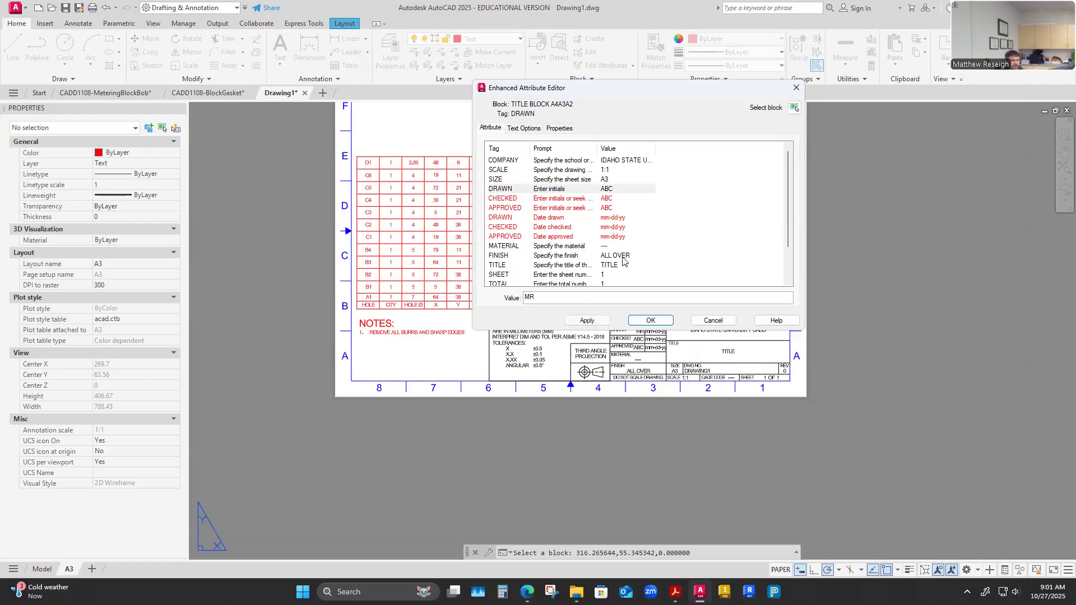
click(617, 219)
key(Tab)
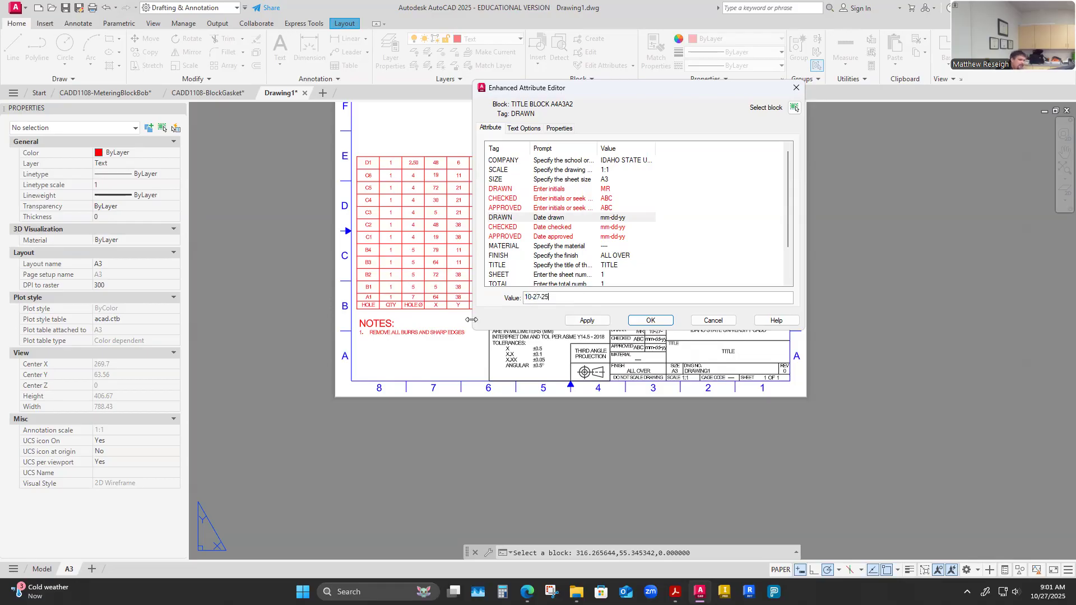
Set the title block's title to CADD 1108 METERING BLOCK BOB and apply the attribute changes.
click(611, 265)
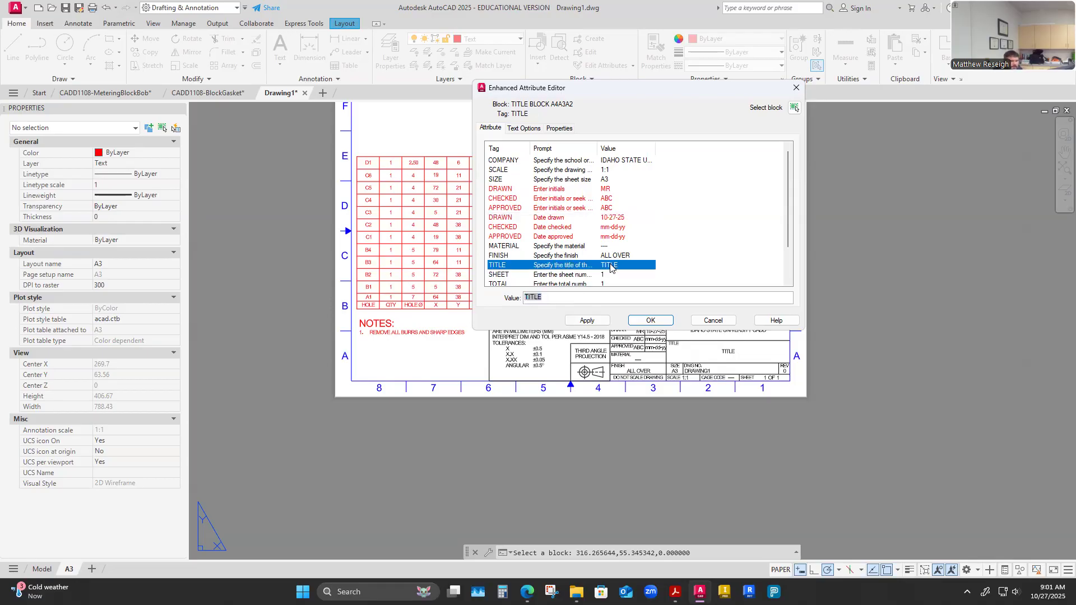
key(Tab)
text(CA)
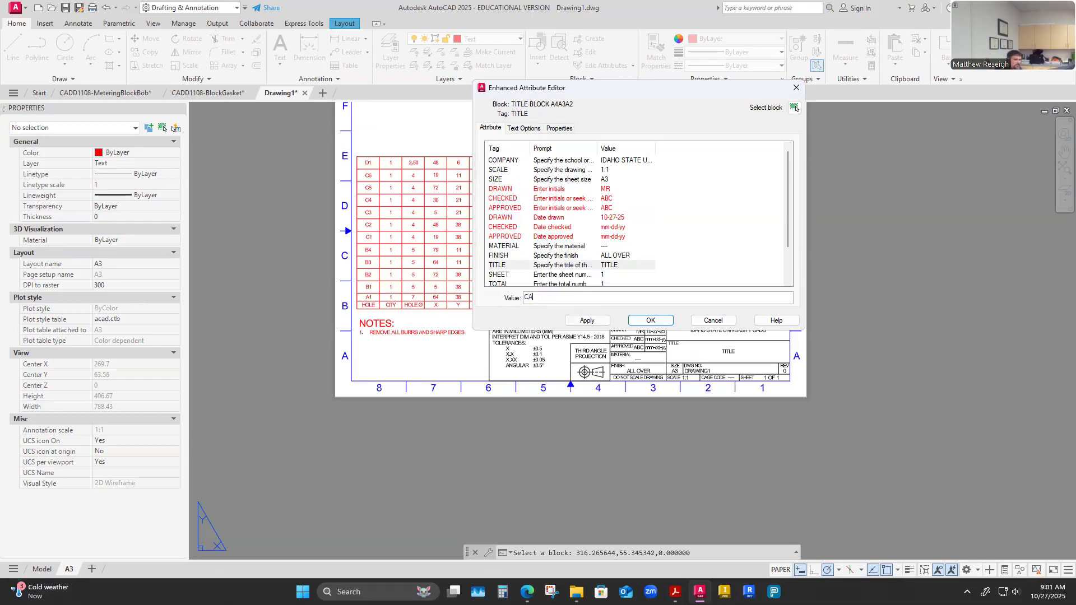
text(DD 1108 METERING BLOCK BOB)
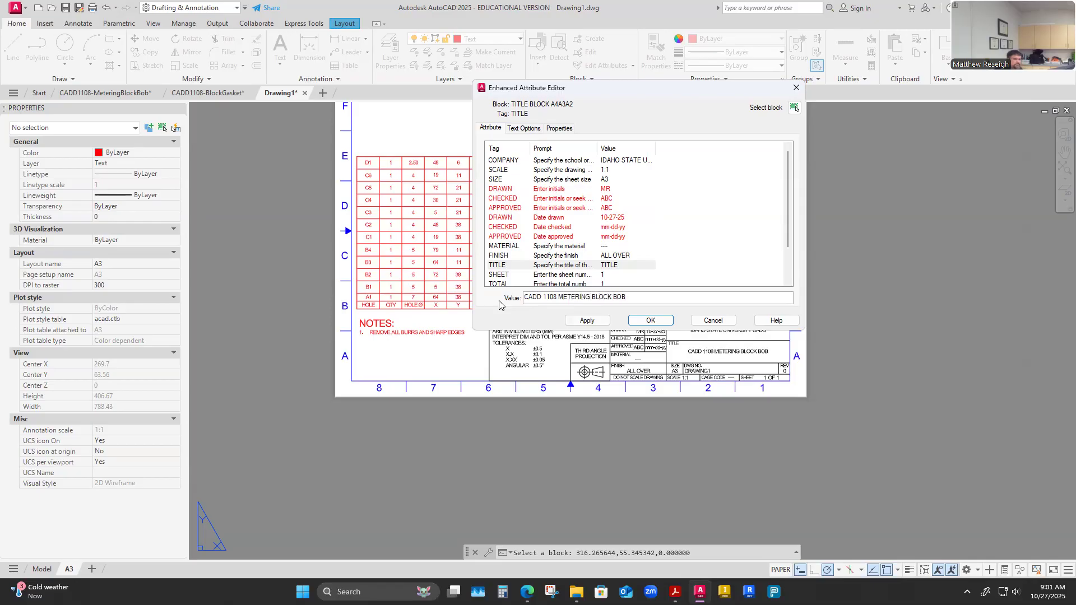
click(586, 322)
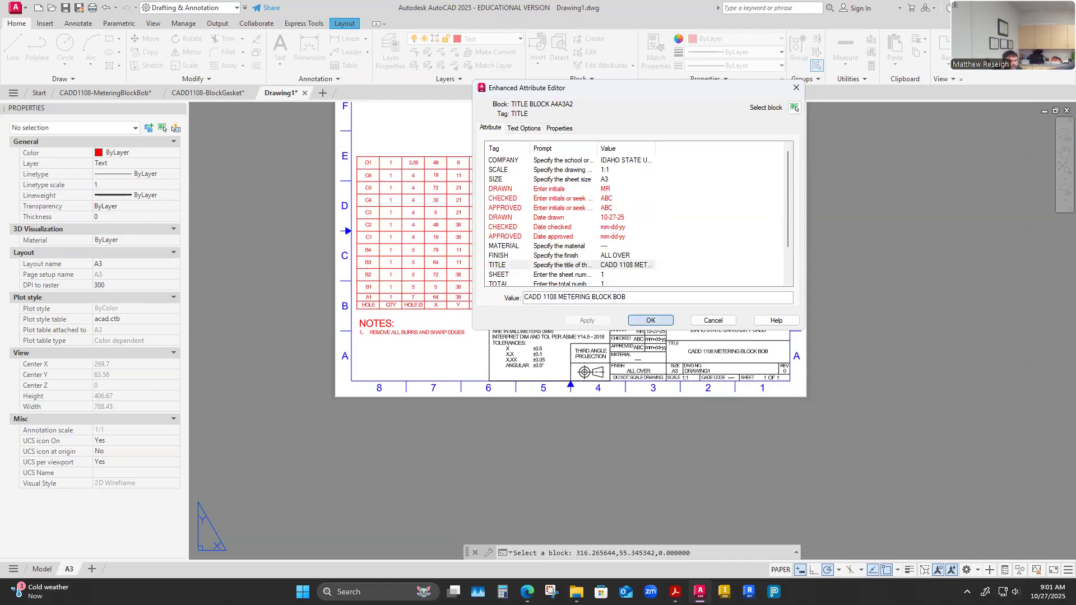
click(650, 321)
Start saving the drawing under a new name and choose the CADD 1108 Metering Block Bob folder within 01.1-CADD1108.
scroll(689, 370, up, 4)
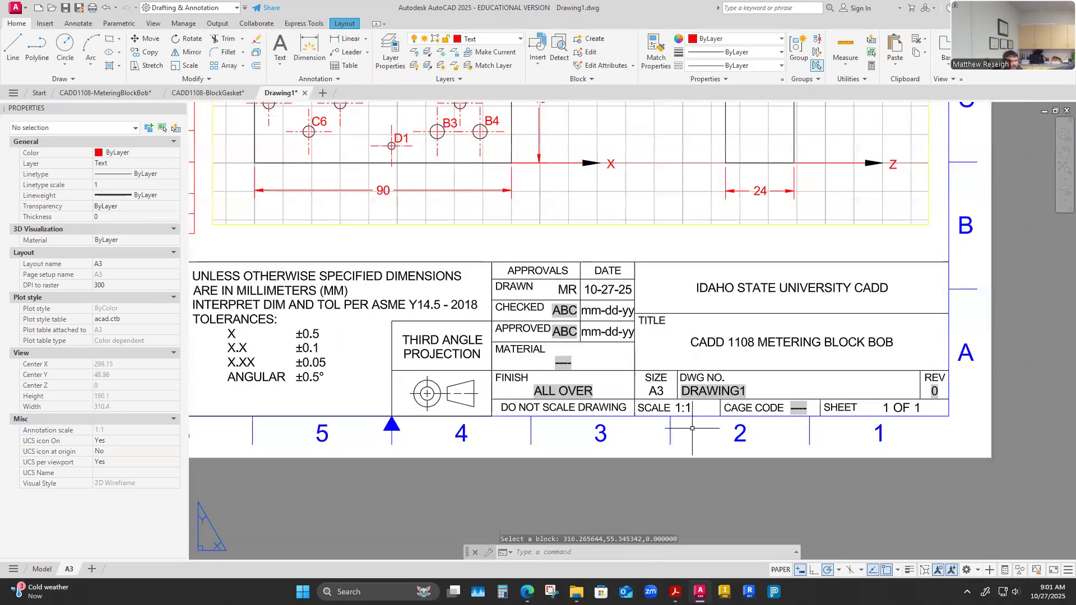
scroll(692, 428, down, 6)
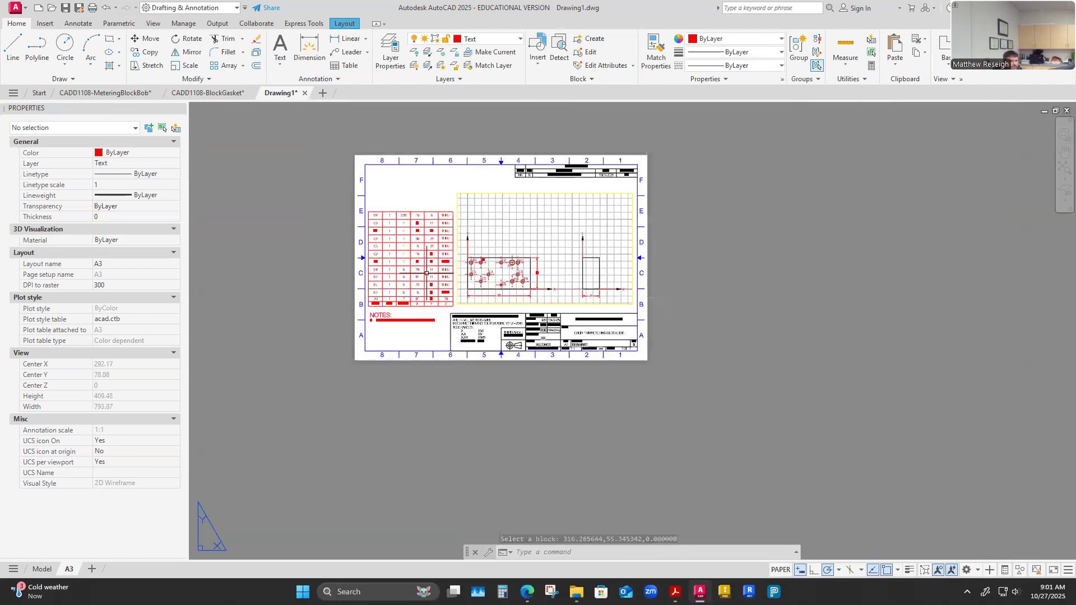
scroll(426, 237, up, 2)
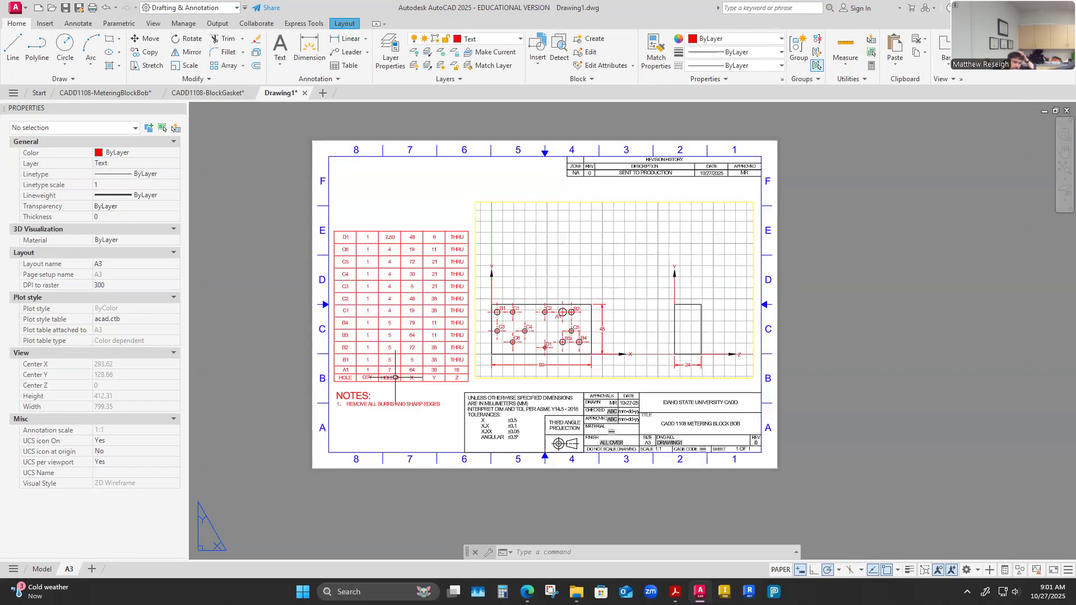
scroll(395, 377, up, 2)
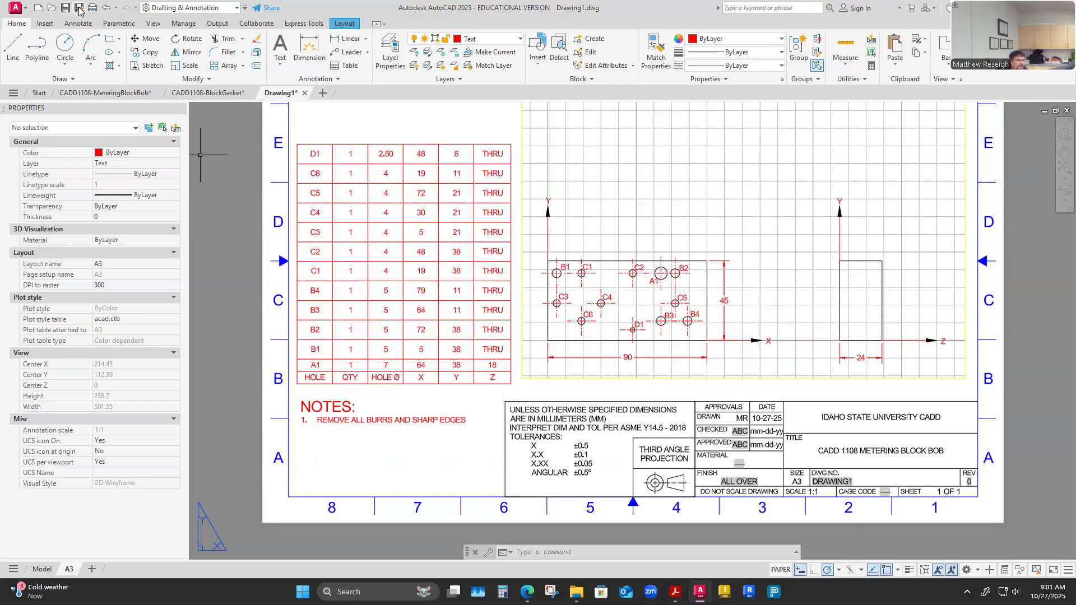
key(ctrl+shift+s)
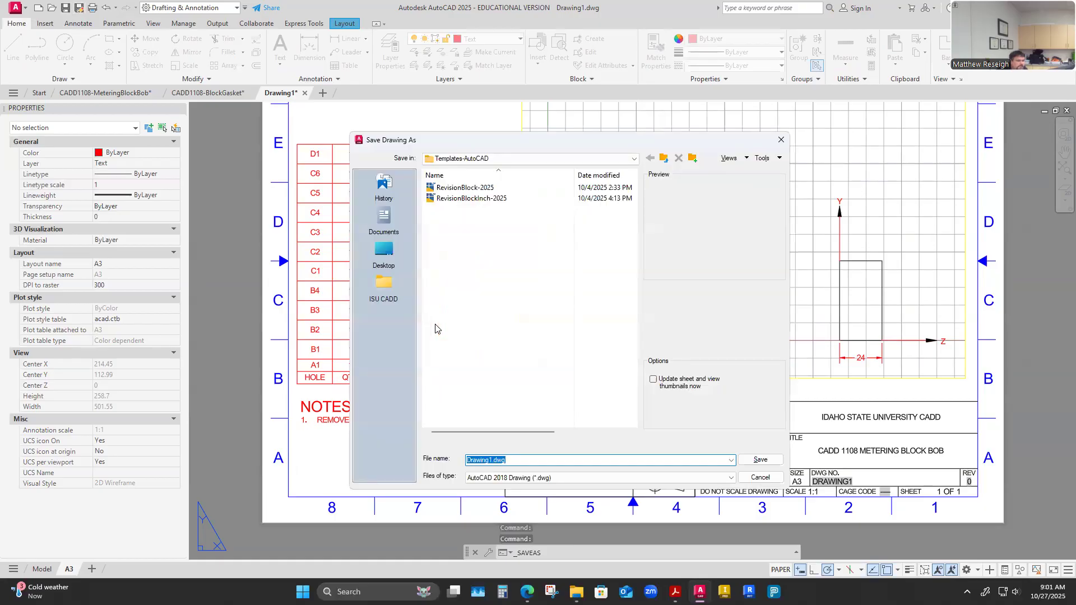
click(384, 286)
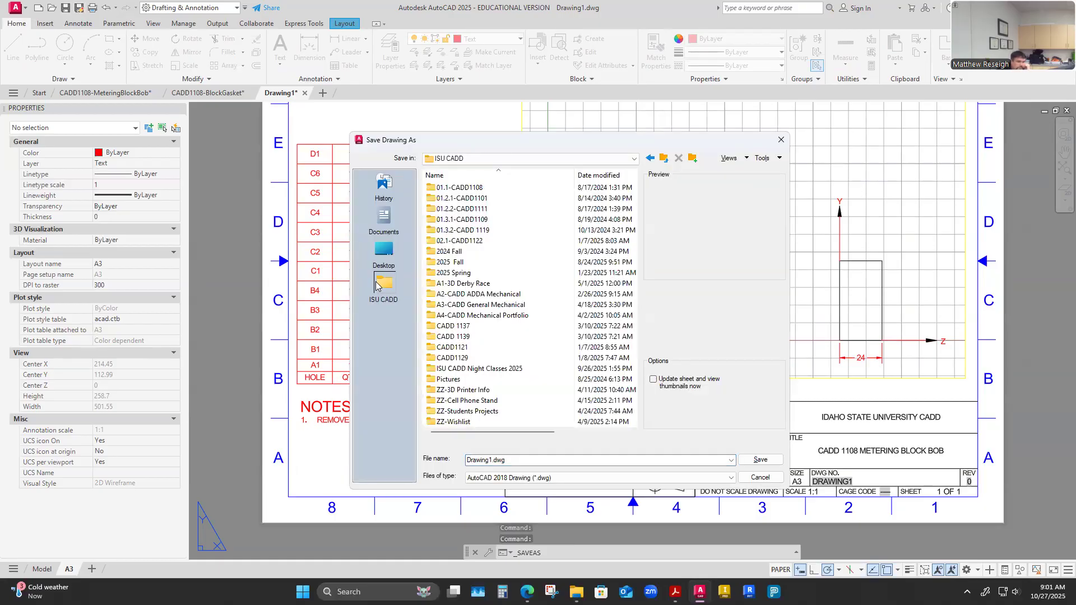
double_click(475, 188)
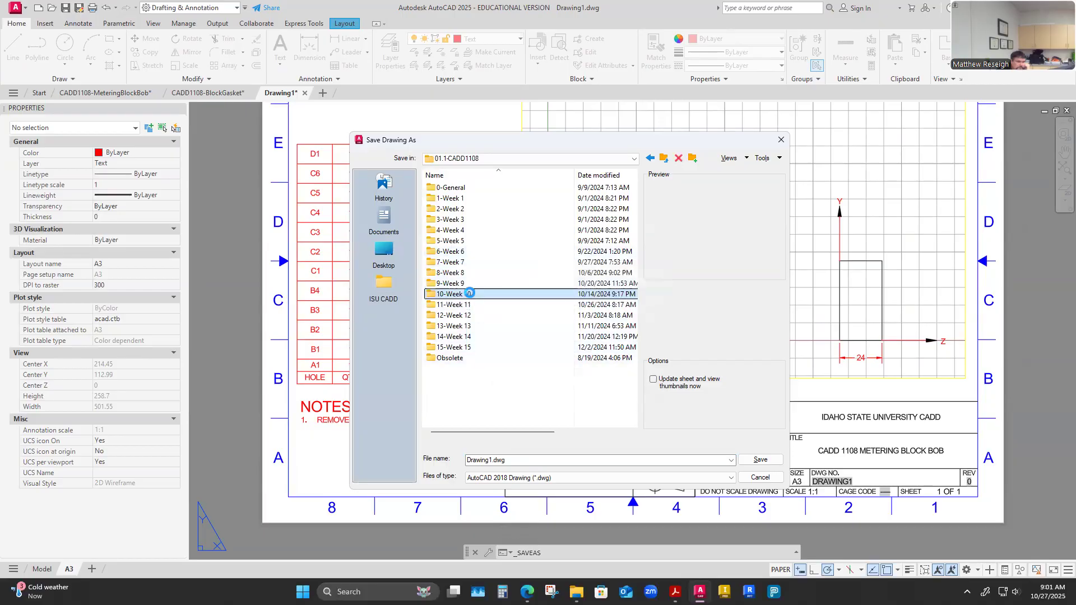
double_click(456, 295)
double_click(483, 209)
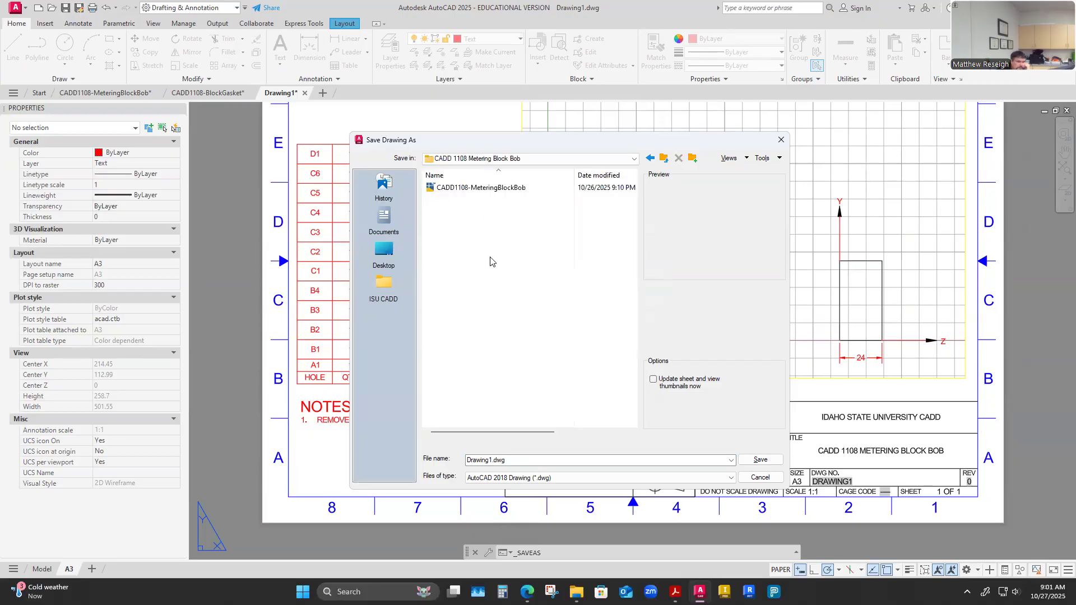
Save the drawing as CADD1108-MeteringBlockBob-InClass, basing the name on the existing metering block file.
click(497, 187)
click(546, 460)
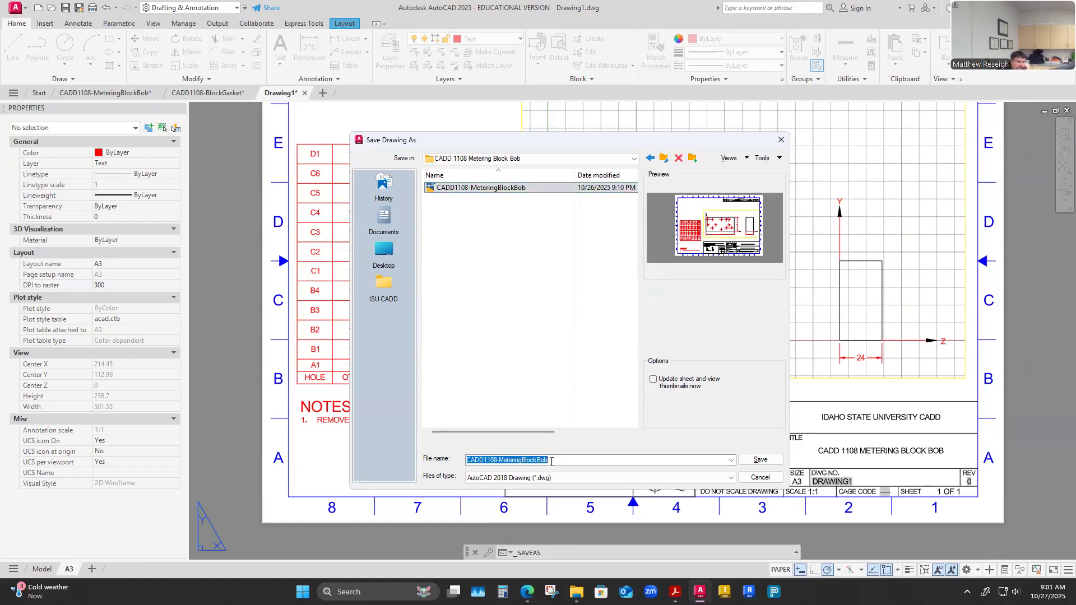
click(553, 464)
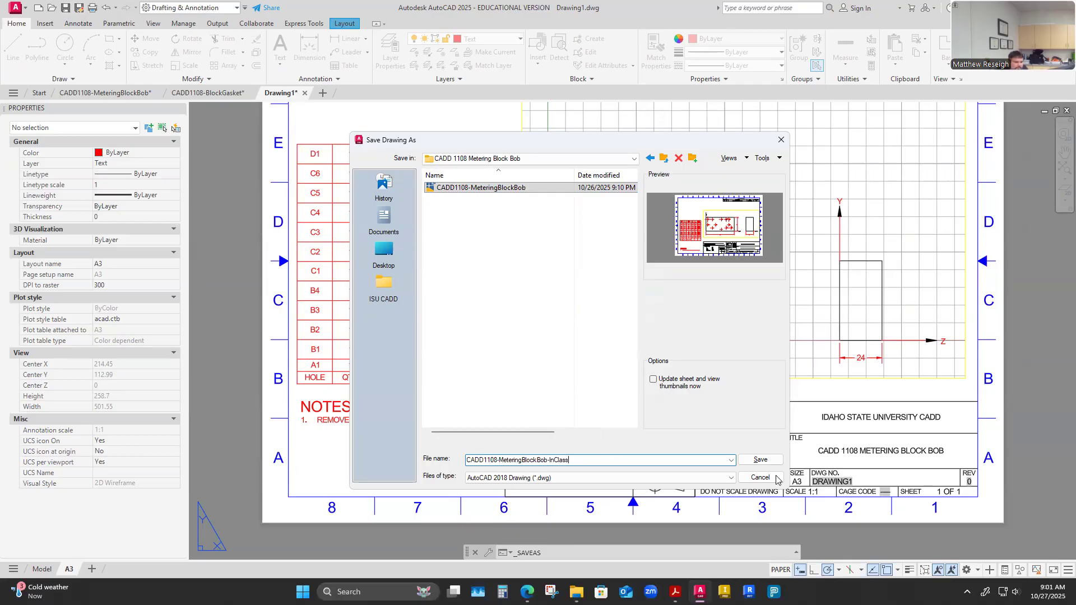
click(760, 460)
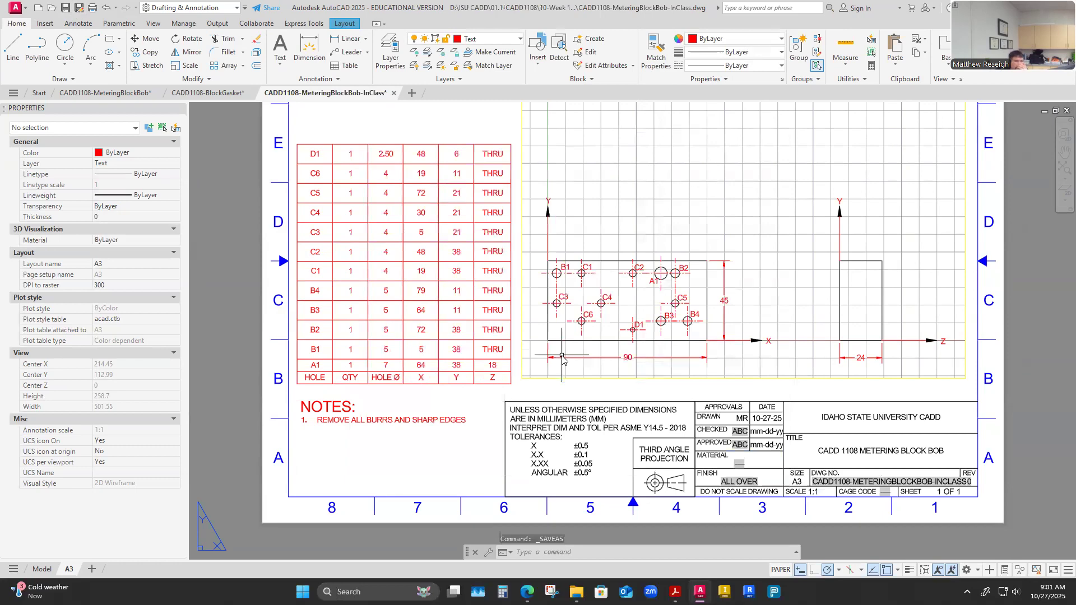
Examine the A3 layout's hole table, block views, notes and title block on the whole sheet and close up.
scroll(563, 357, down, 4)
scroll(605, 350, up, 2)
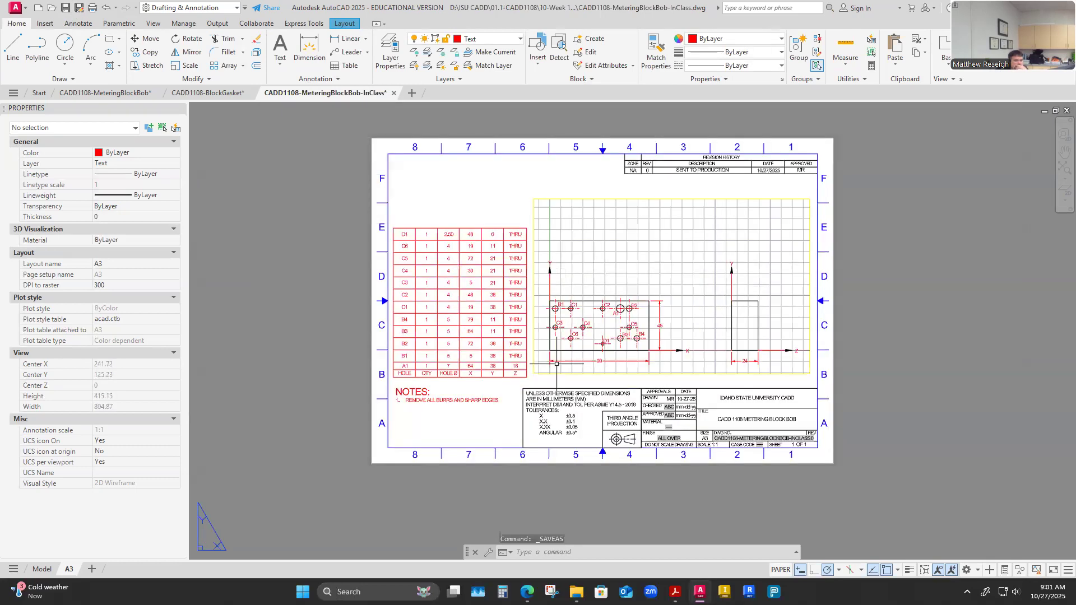
scroll(570, 351, up, 3)
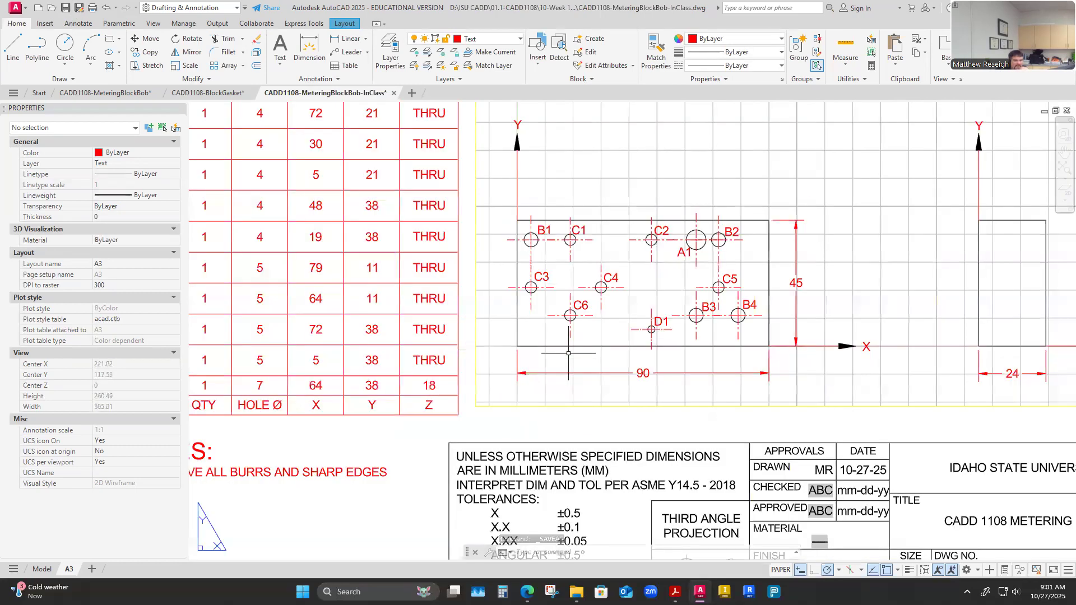
scroll(568, 353, down, 2)
scroll(556, 350, up, 2)
scroll(556, 350, down, 2)
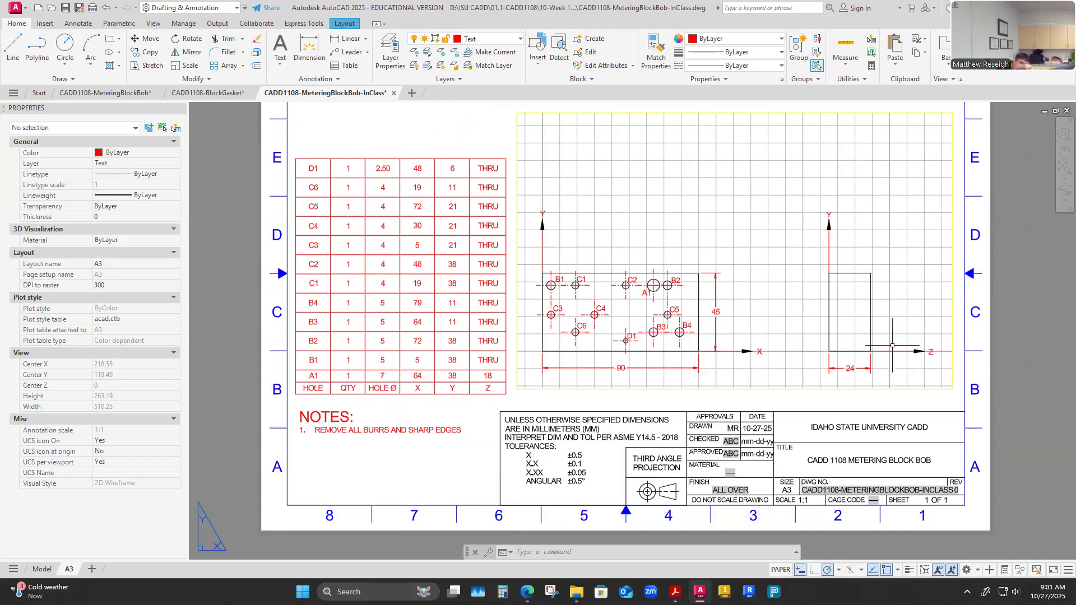
scroll(681, 383, down, 4)
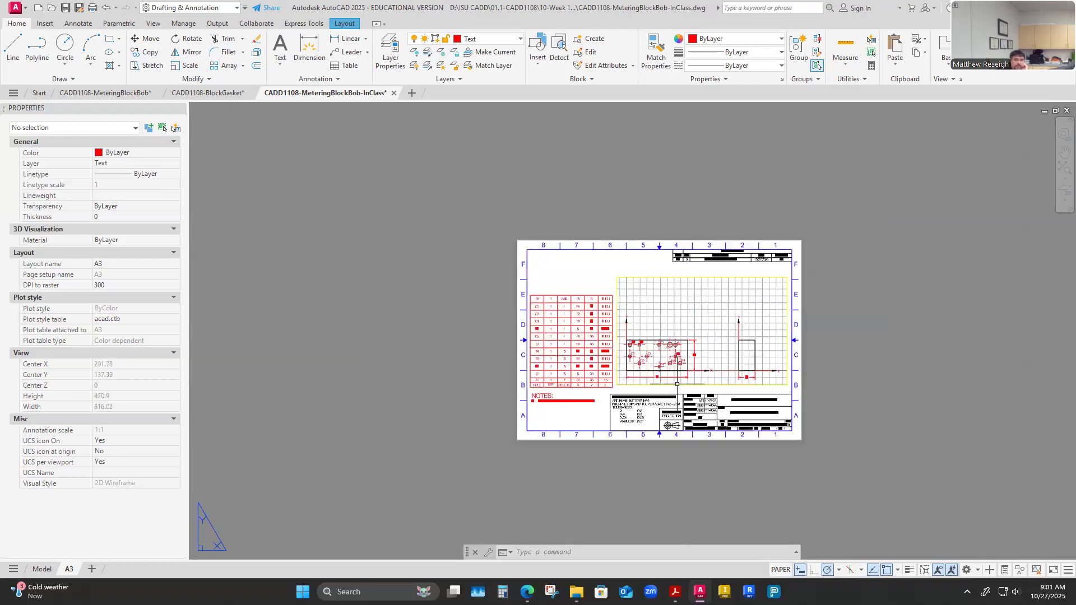
scroll(671, 382, up, 2)
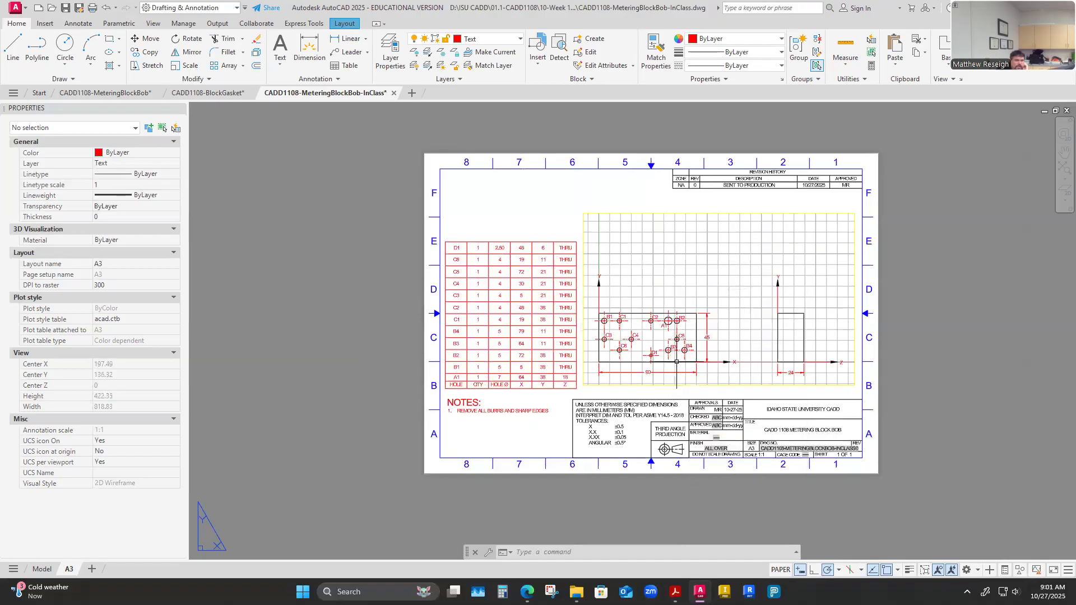
Turn off snap and the grid display inside the A3 layout's viewport, and return to paper space.
double_click(670, 381)
click(717, 570)
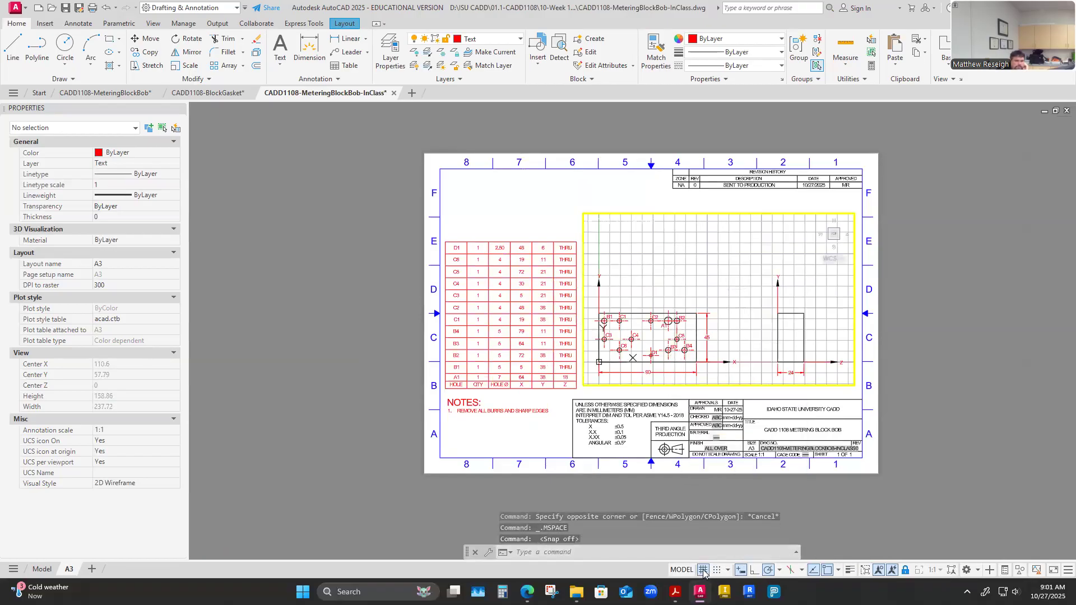
click(702, 570)
double_click(899, 446)
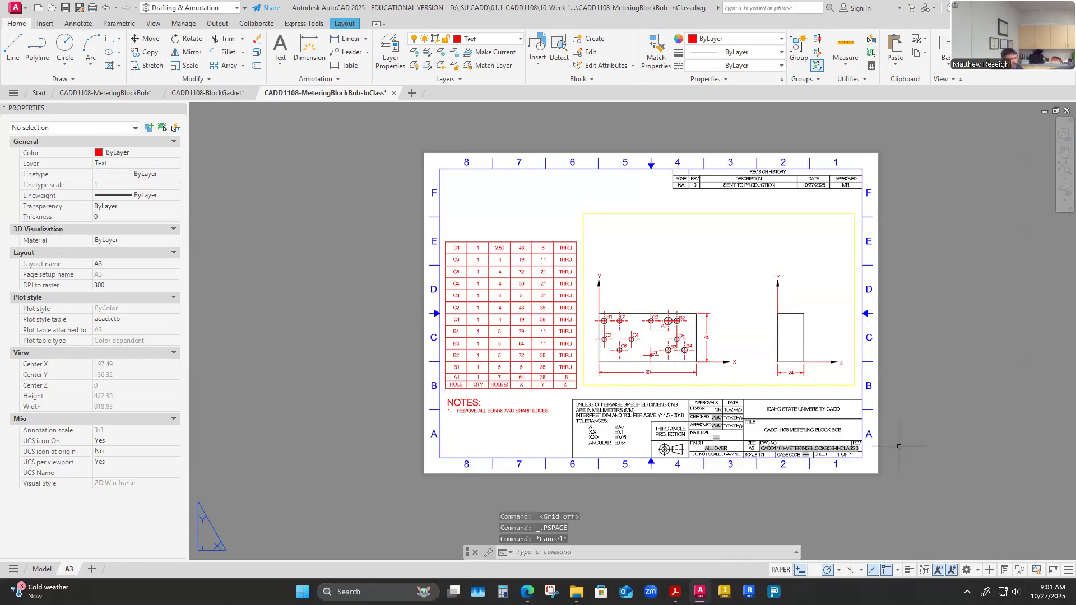
Preview the plot of the A3 layout using the DWG To PDF.pc3 plotter and the ISO full bleed A3 paper size.
key(ctrl+p)
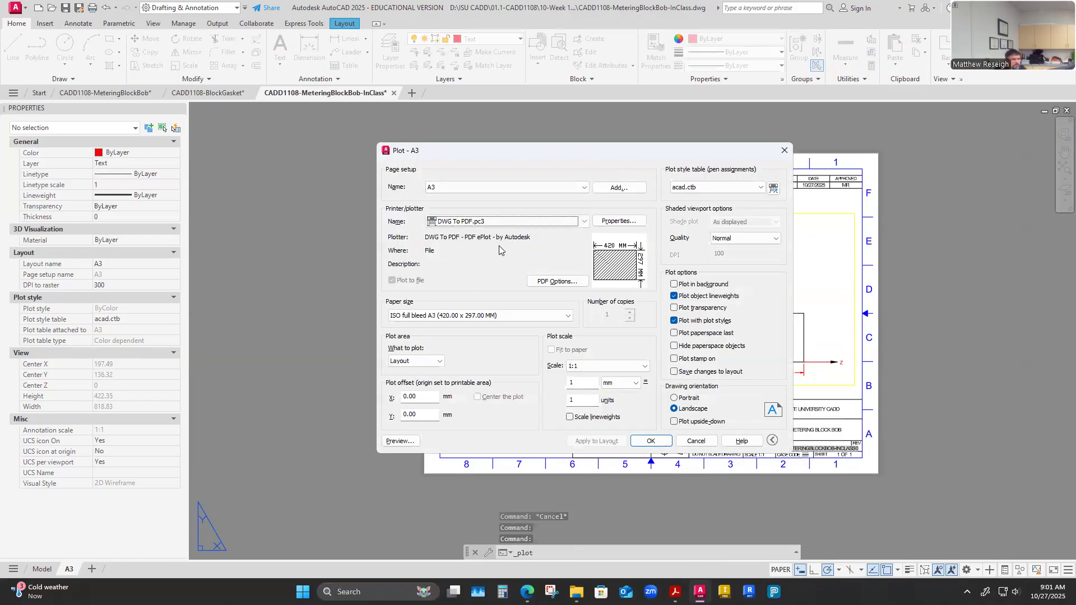
click(400, 441)
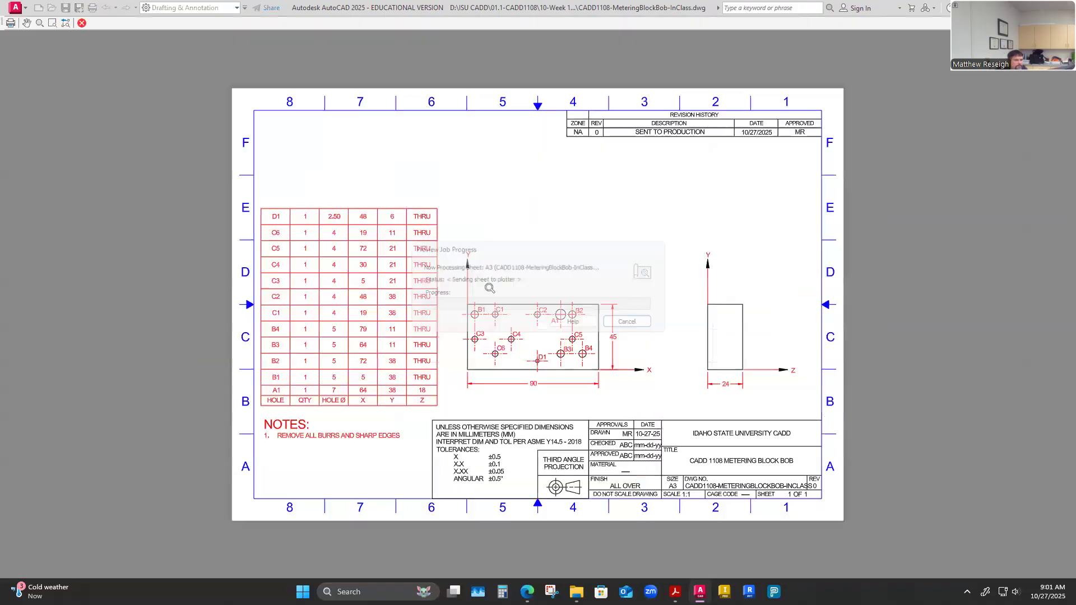